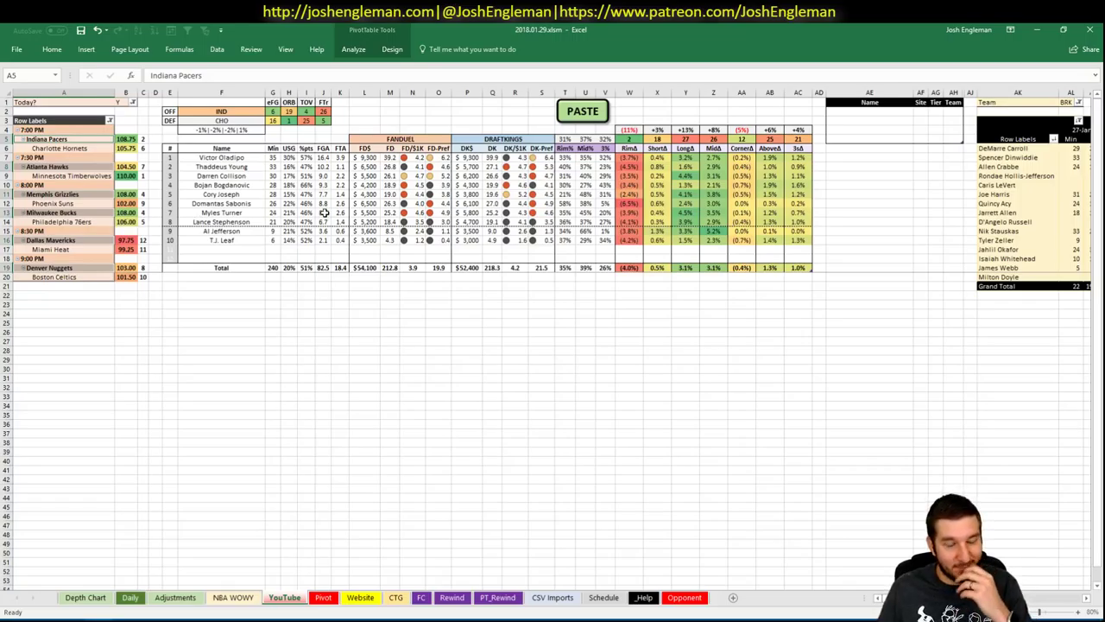
left_click(304, 341)
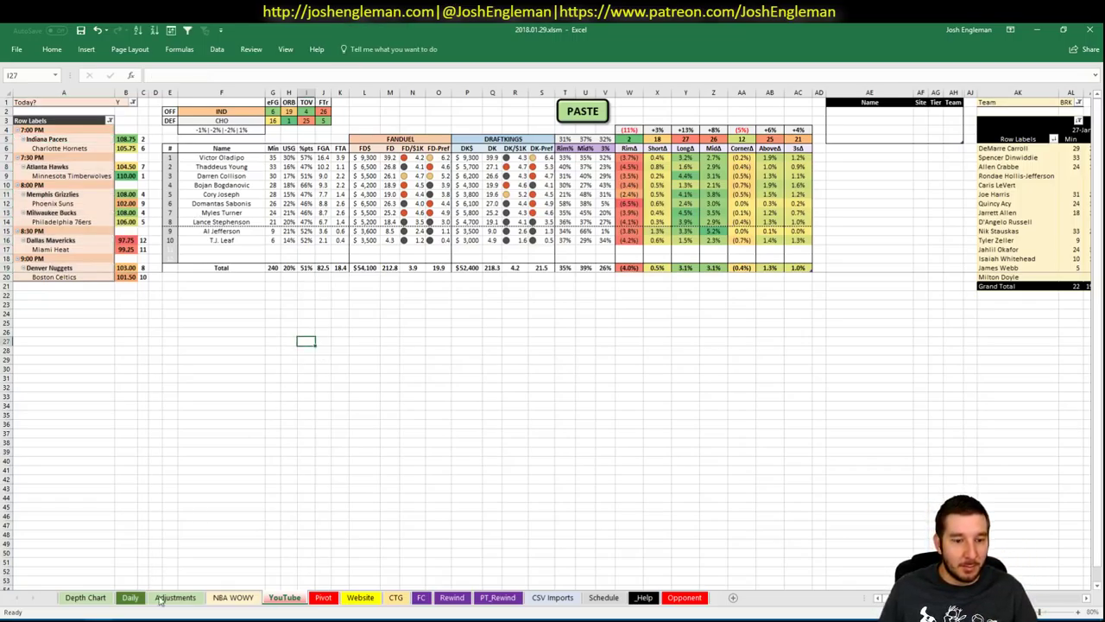
left_click(254, 407)
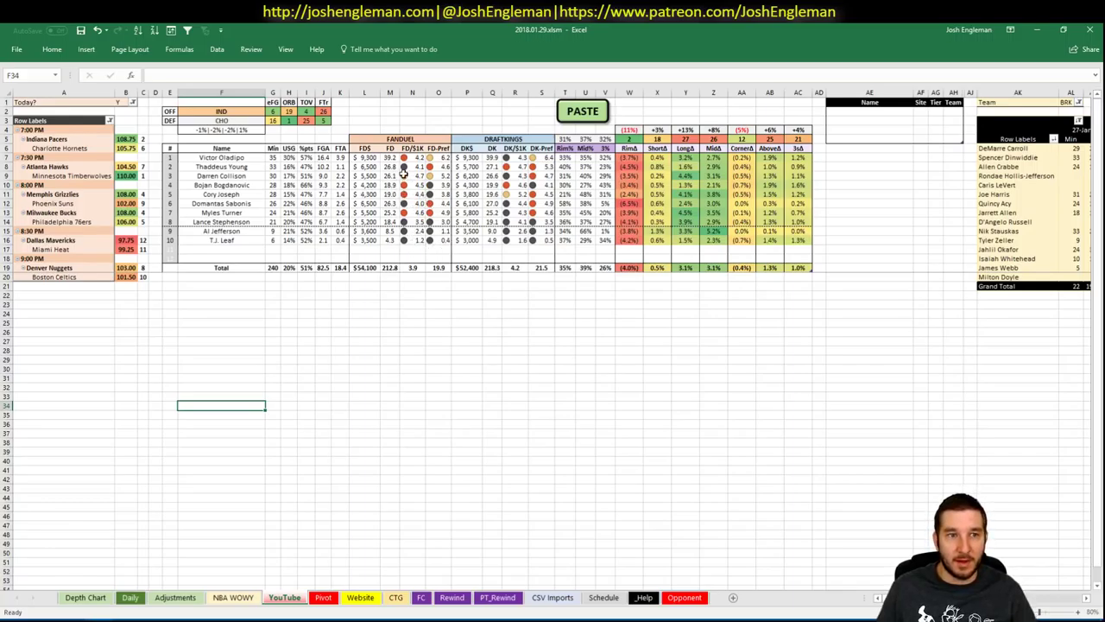
left_click(885, 111)
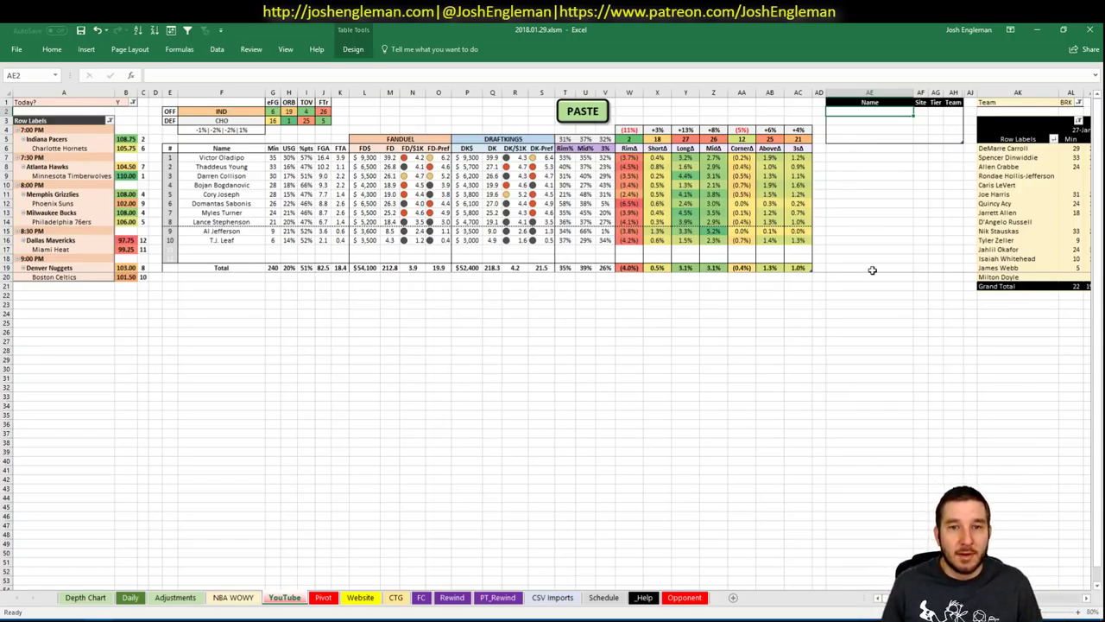
Try to set the Team filter of the player game-log PivotTable to IND, and refresh the PivotTable's data.
left_click(1067, 102)
type("(")
key("Return")
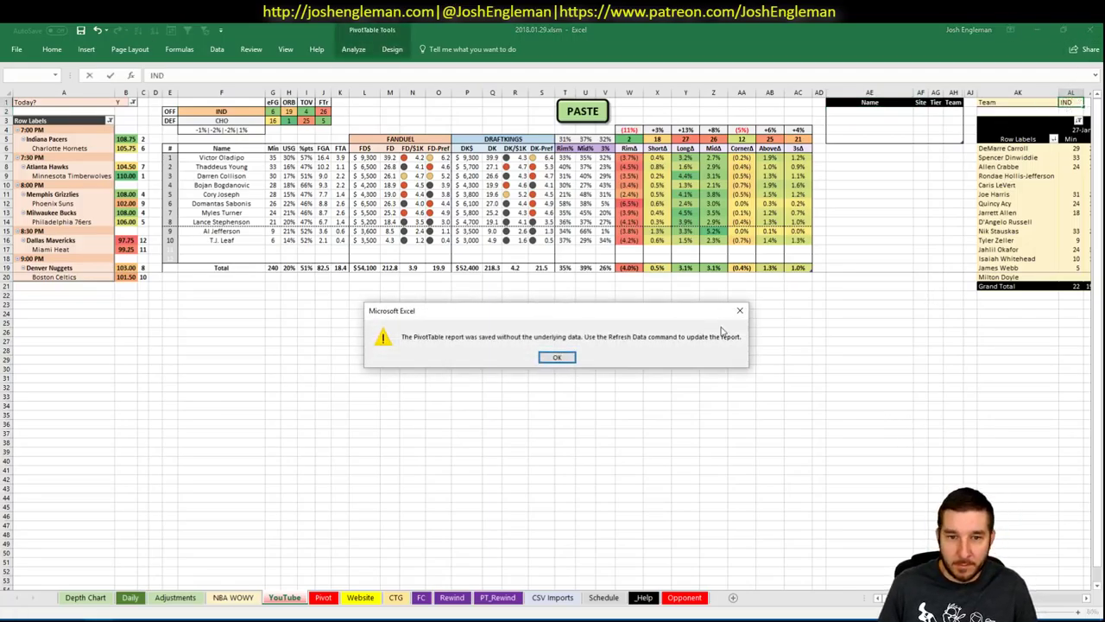
left_click(562, 347)
right_click(1062, 157)
left_click(990, 204)
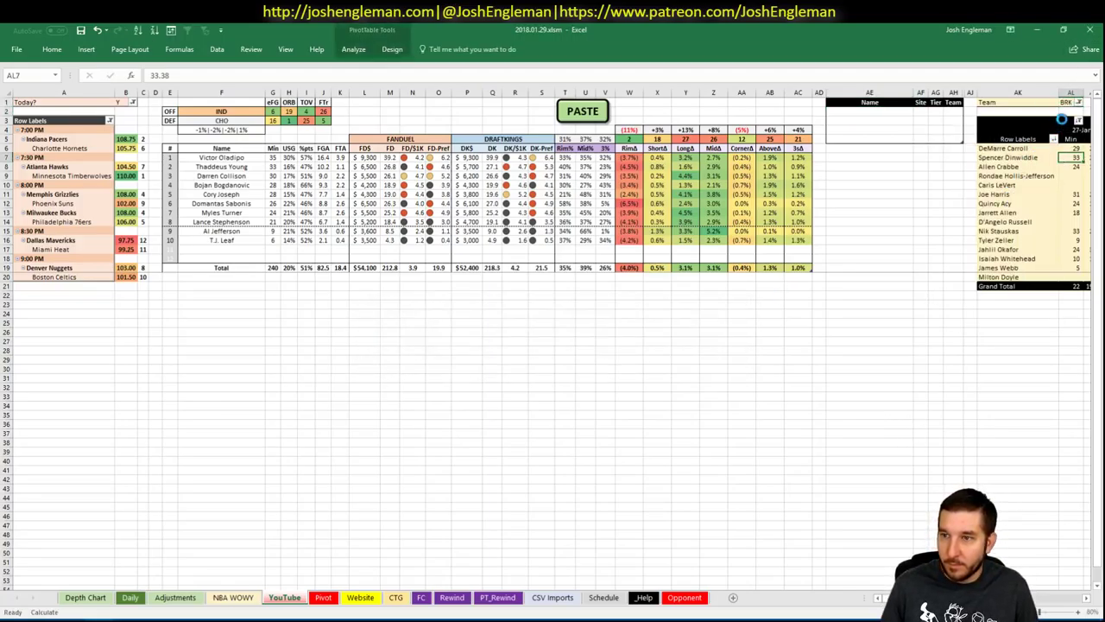
Filter the refreshed player game-log PivotTable to the team IND.
left_click(1069, 93)
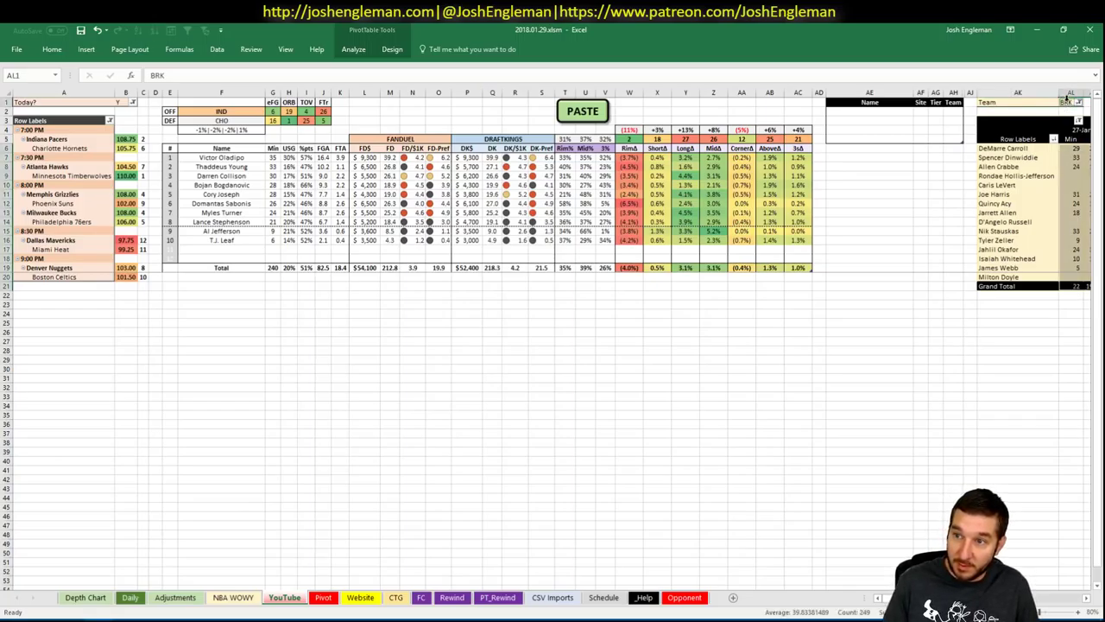
type("IND")
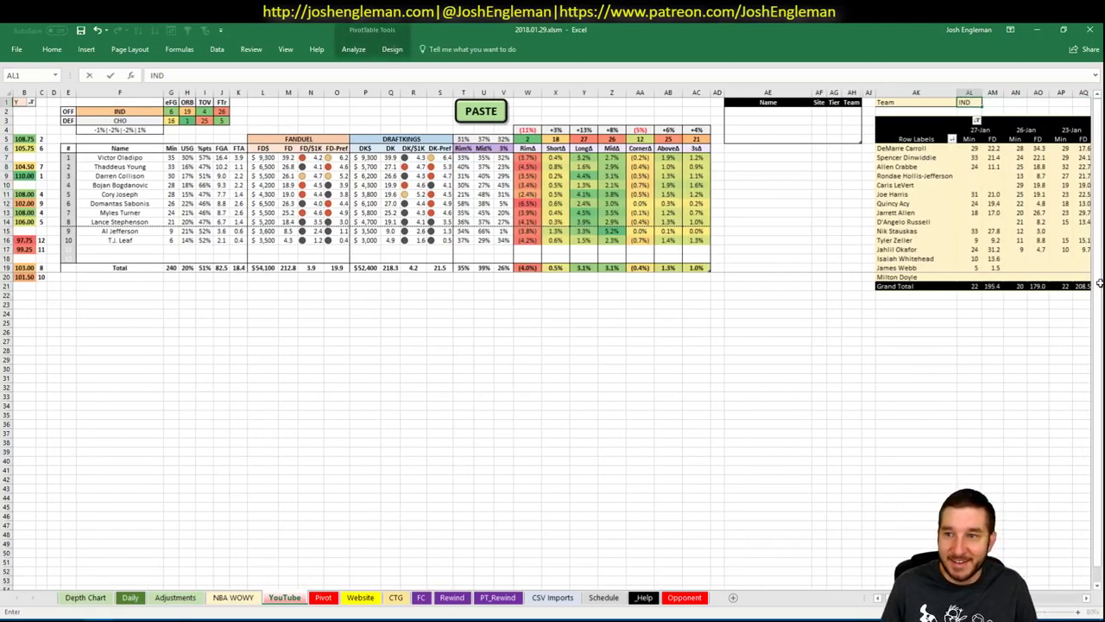
key("Return")
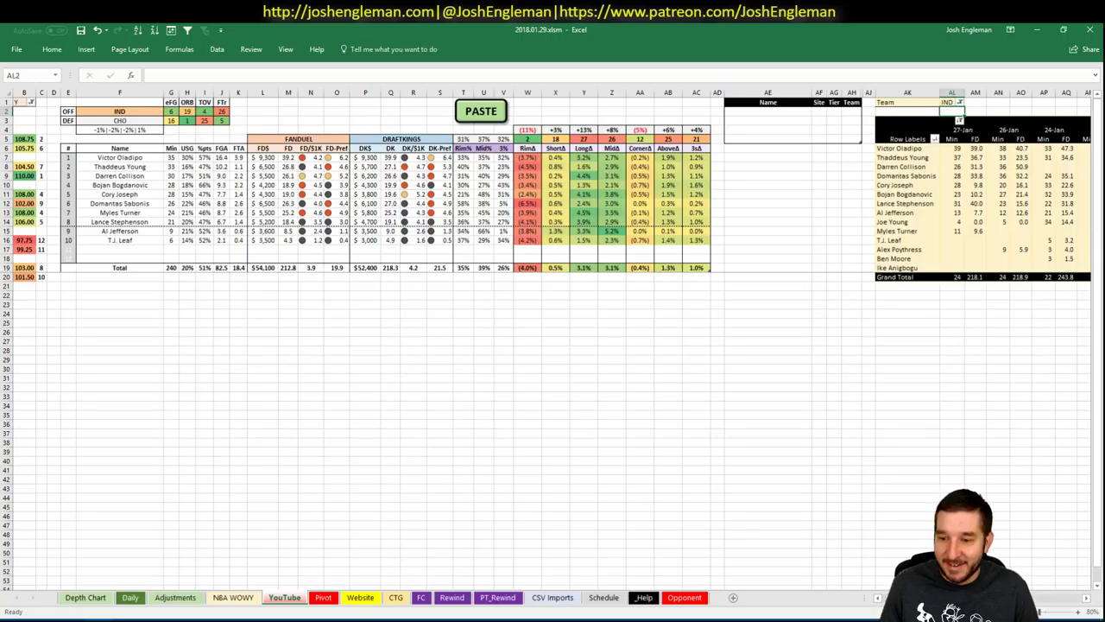
Filter the game-log PivotTable's GameDate field to dates after or equal to 1/14/2018.
scroll(624, 109, "right", 5)
right_click(595, 130)
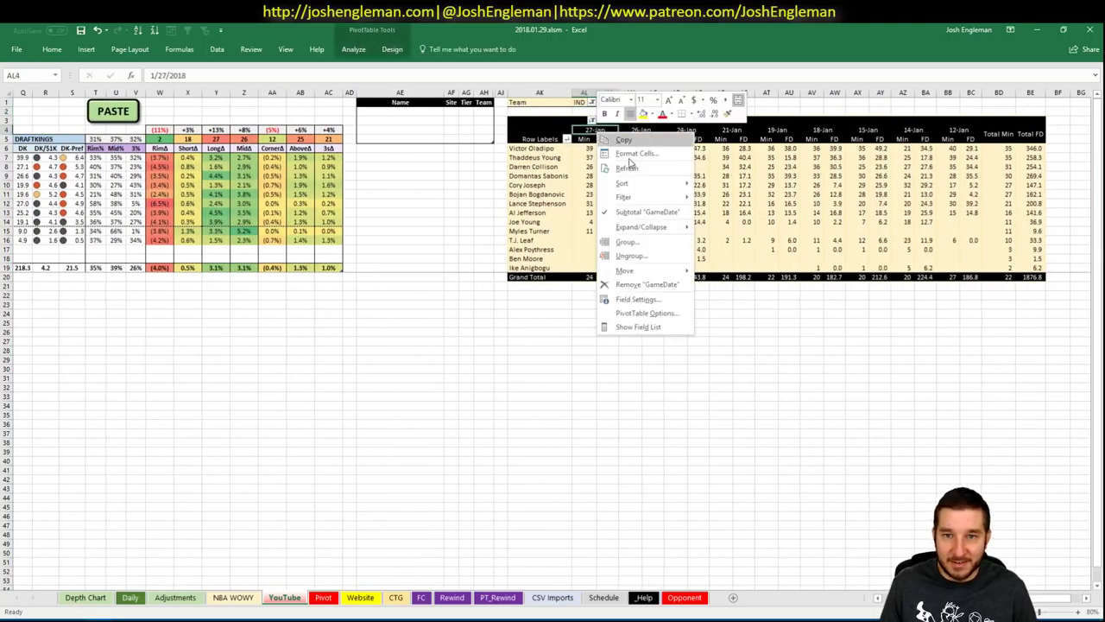
mouse_move(623, 197)
left_click(734, 257)
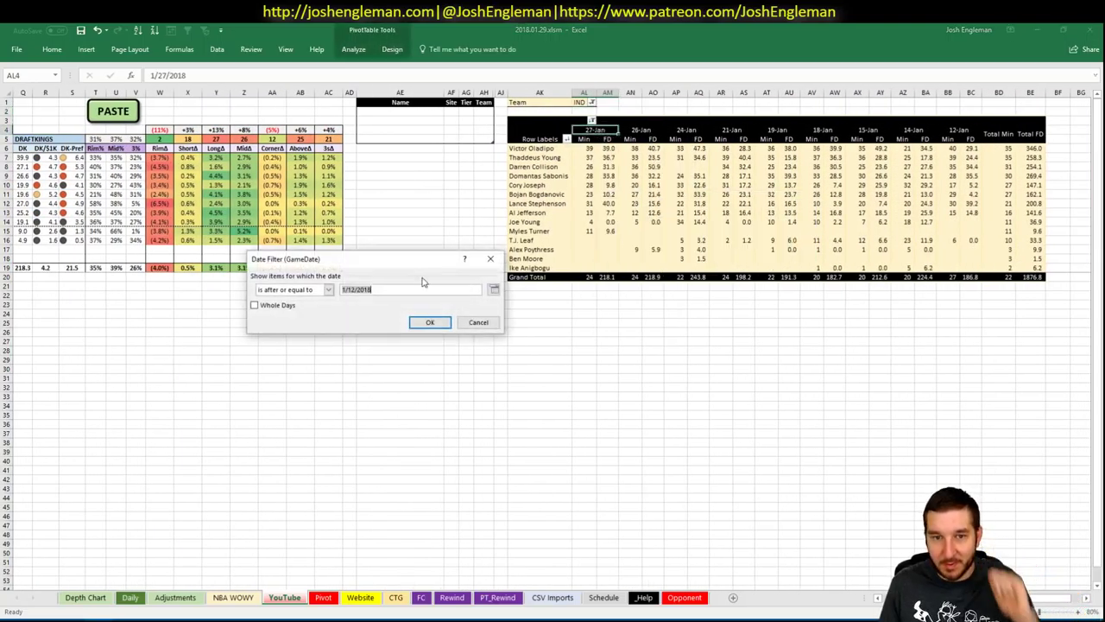
left_click(492, 289)
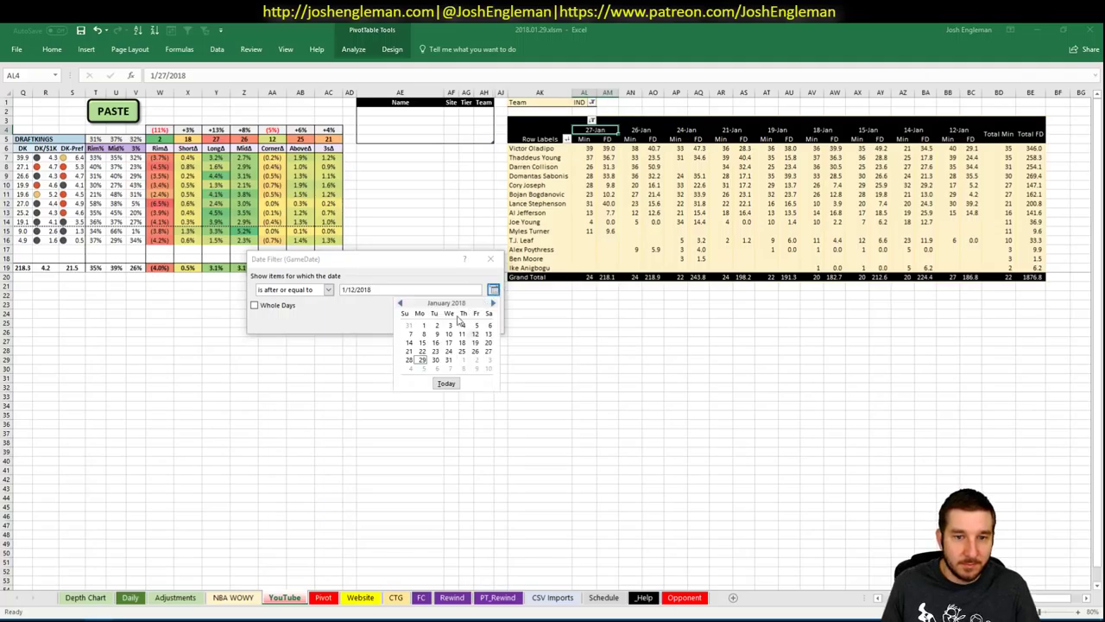
left_click(413, 342)
left_click(434, 322)
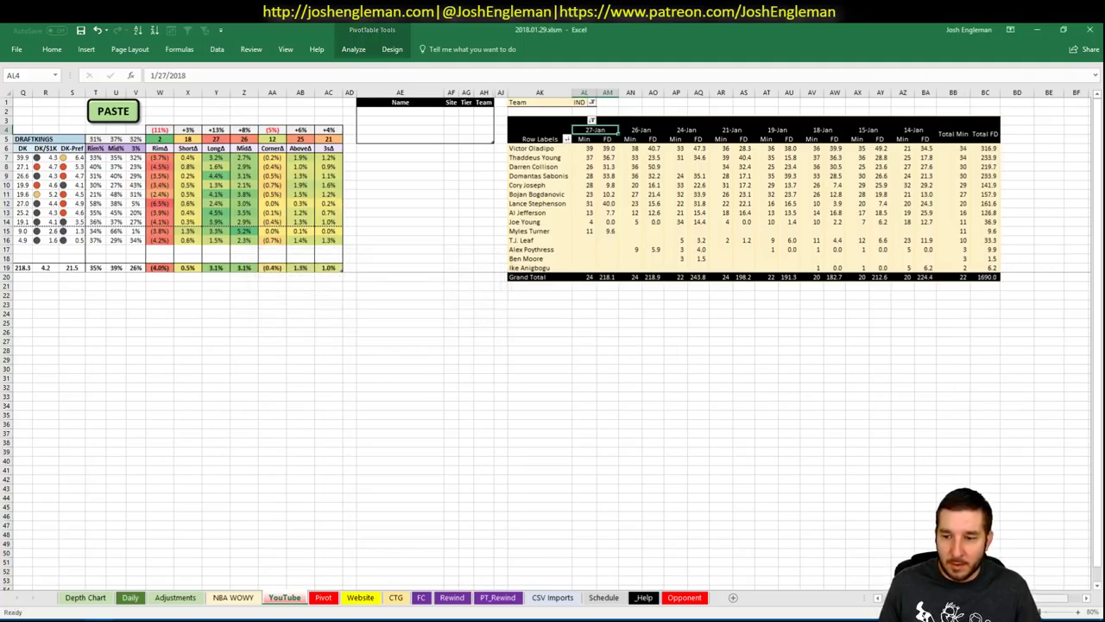
scroll(553, 345, "left", 5)
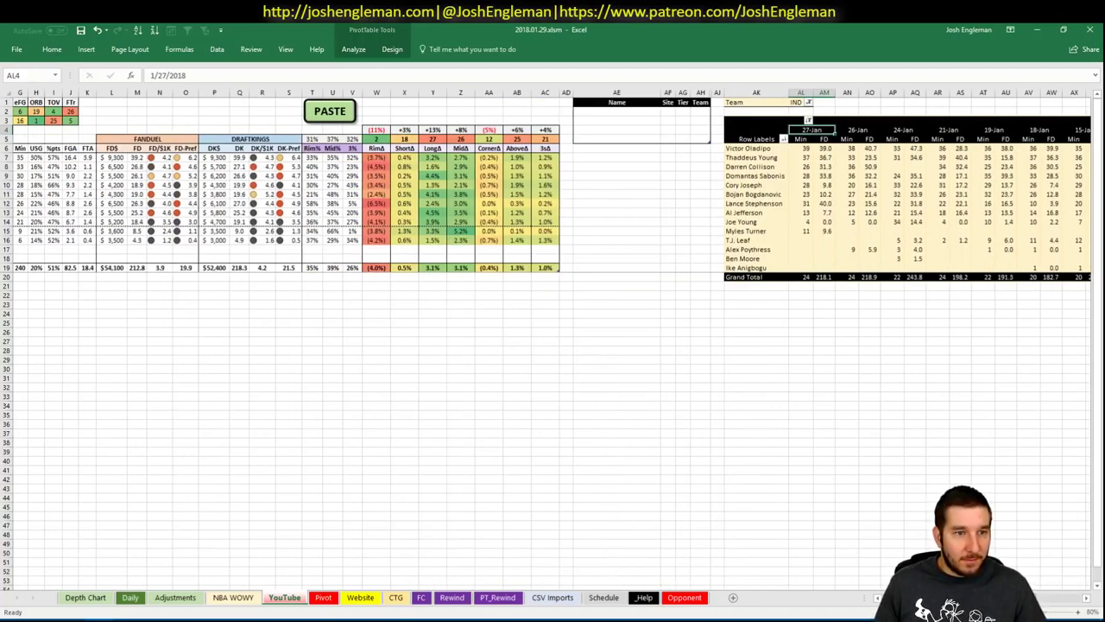
scroll(552, 345, "right", 6)
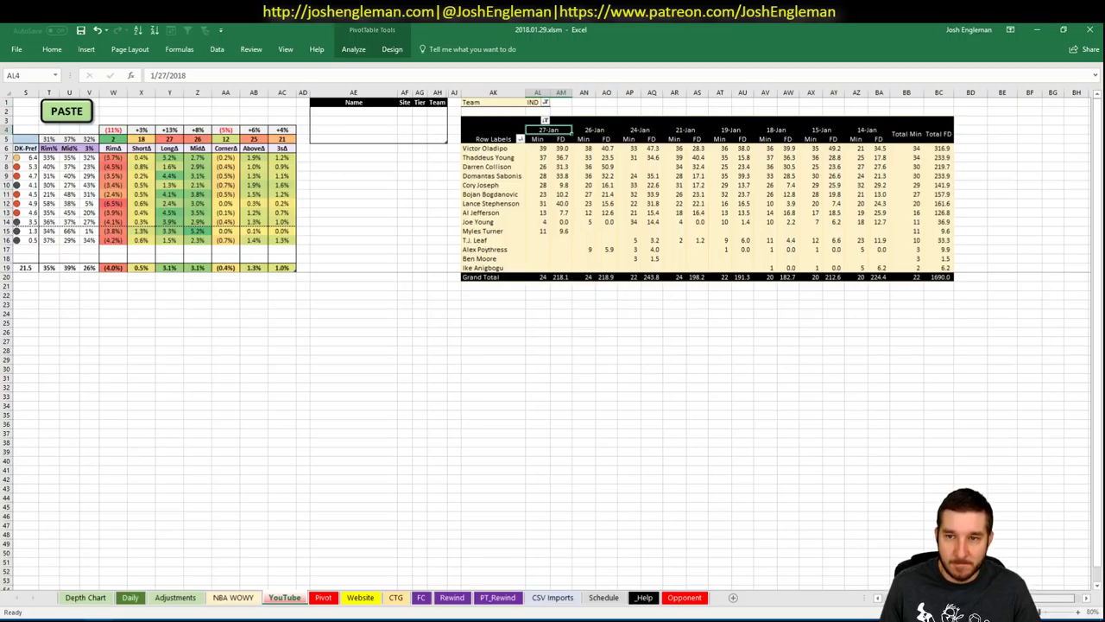
scroll(887, 580, "left", 10)
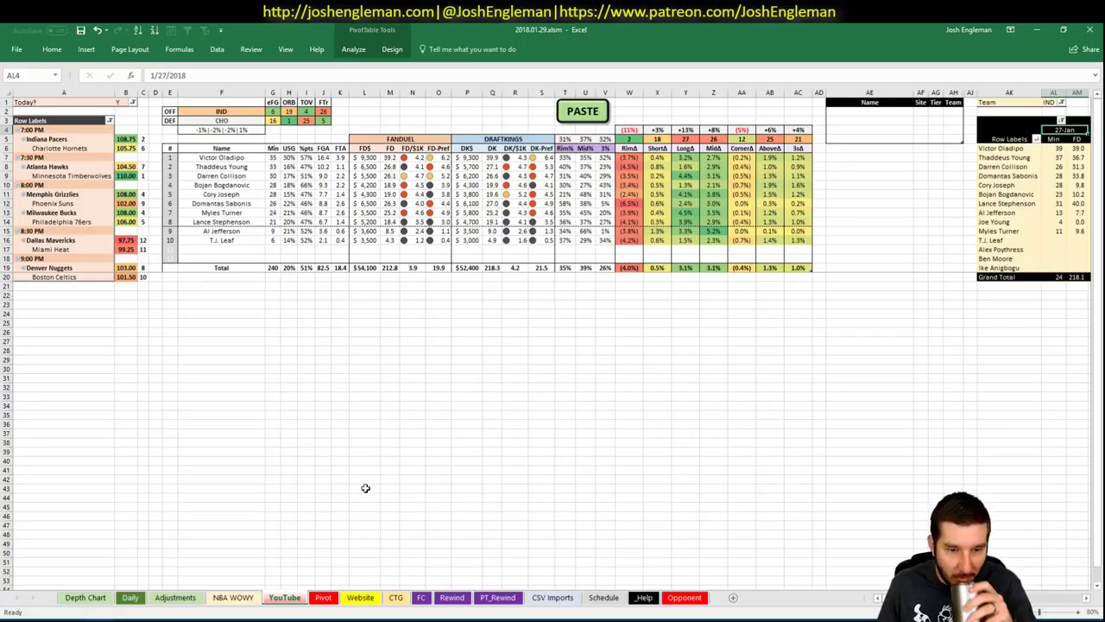
left_click(323, 597)
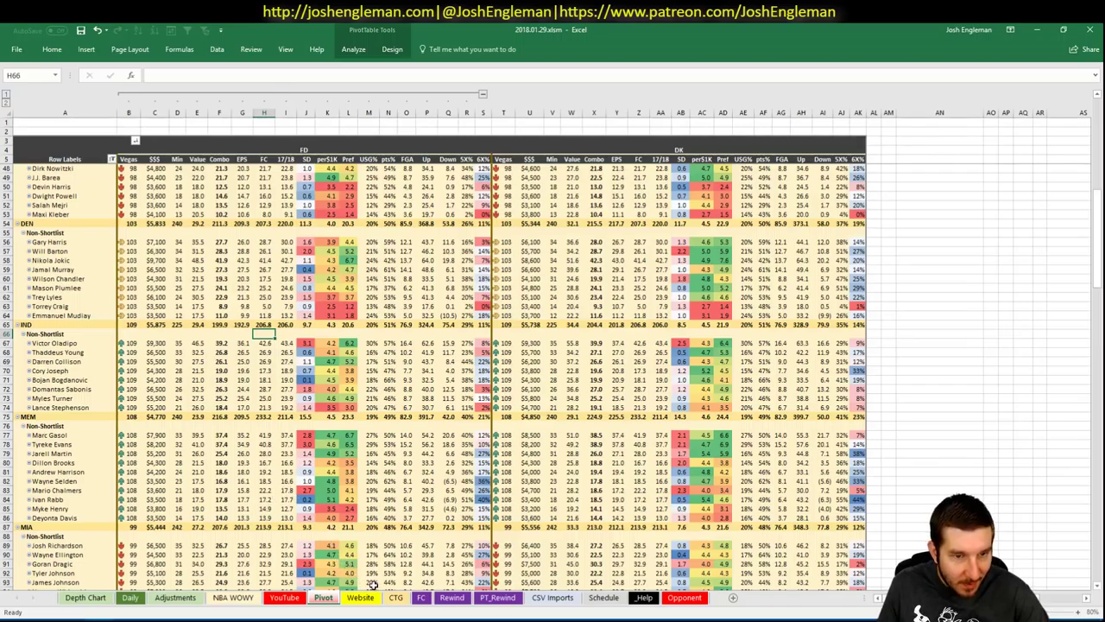
left_click(289, 597)
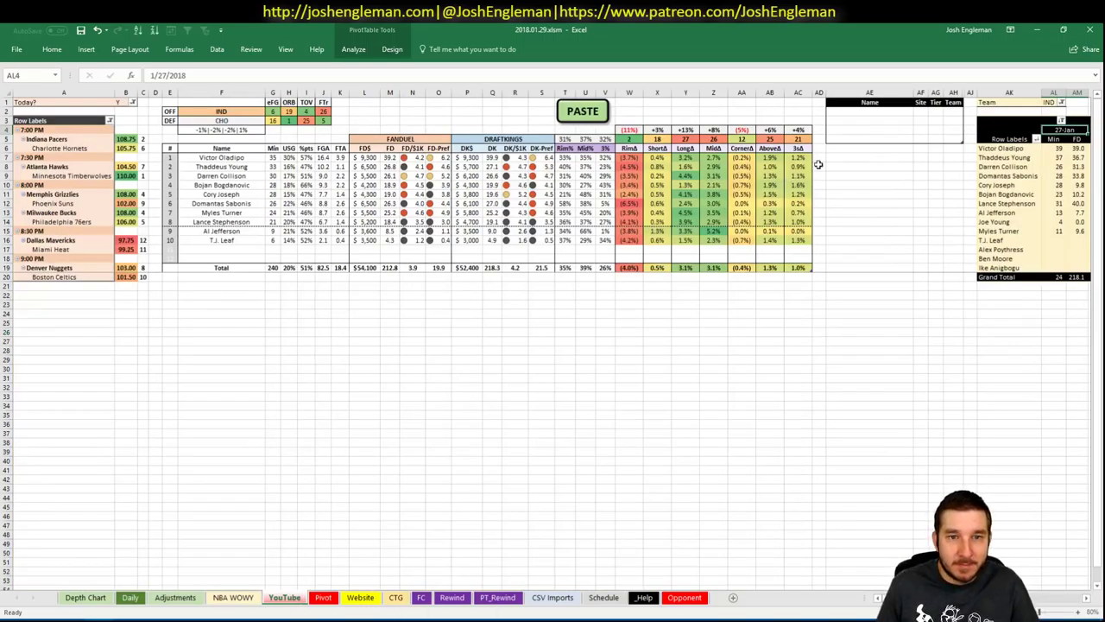
Add Victor Oladipo as the first player in the Name/Site/Tier table, with tier 4.
left_click(859, 112)
type("Vict")
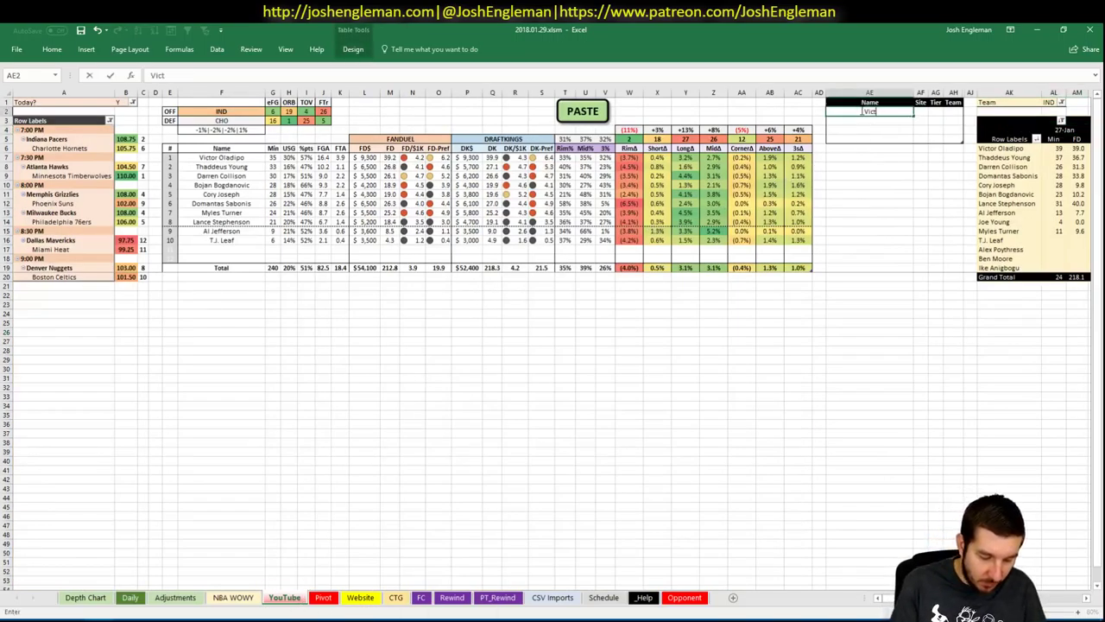
type("or Oladipo")
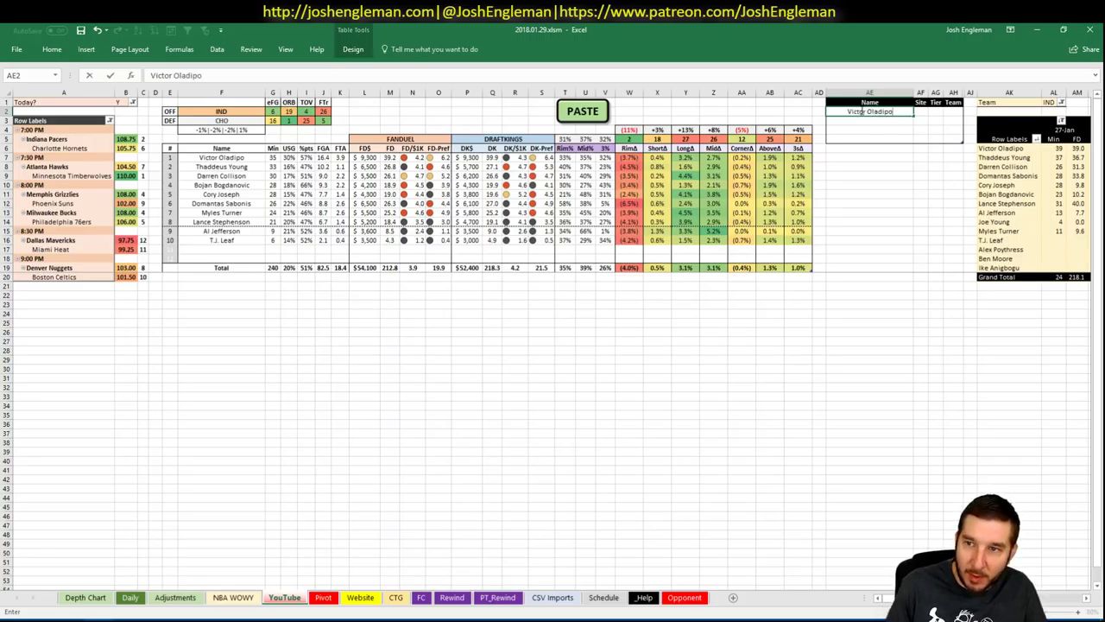
key("Return")
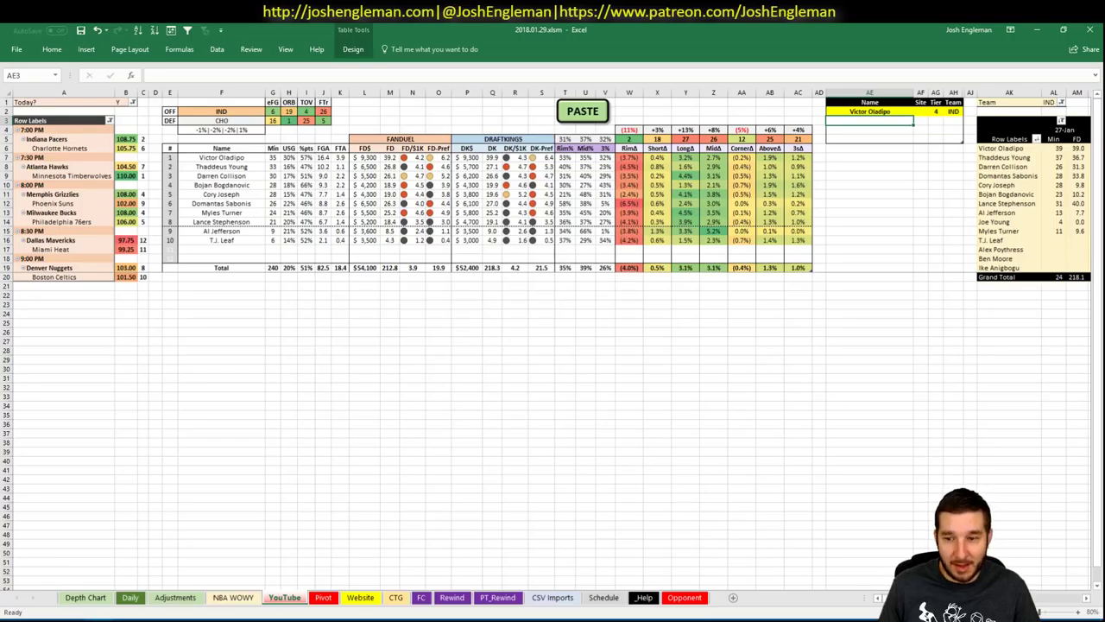
Add Thaddeus Young in the player table's second row with site FD and tier 3.
scroll(553, 337, "right", 3)
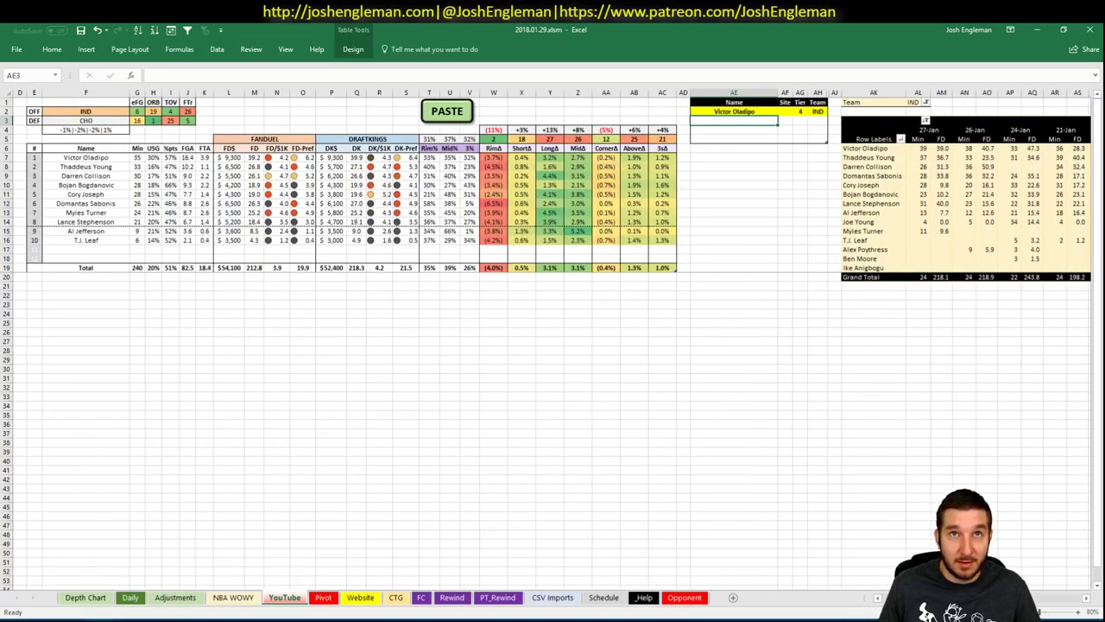
scroll(1047, 603, "right", 5)
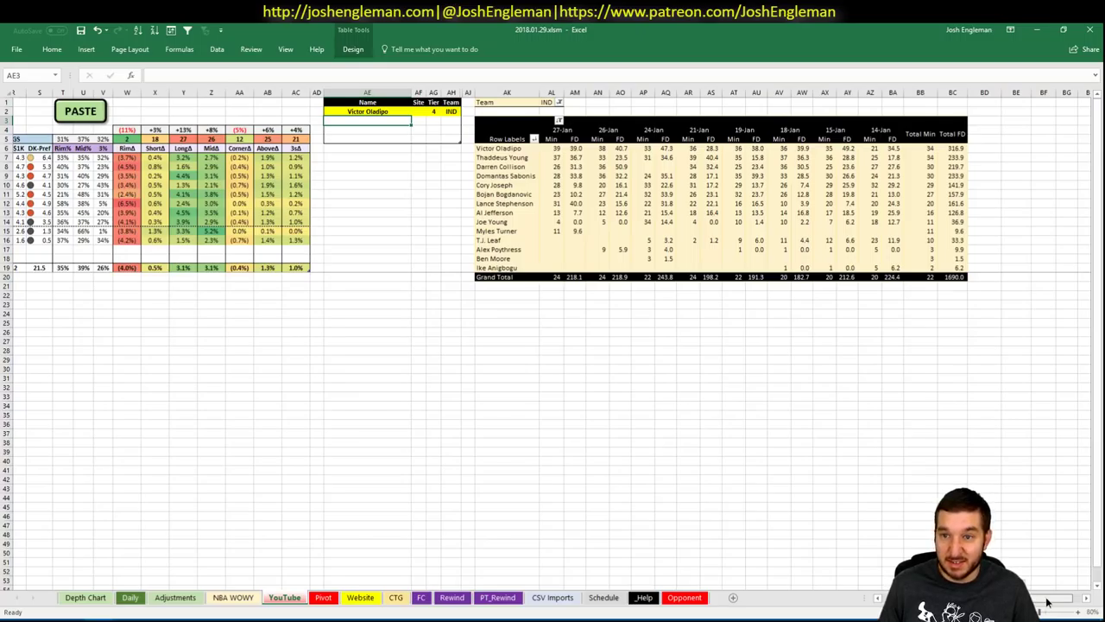
scroll(1047, 603, "left", 5)
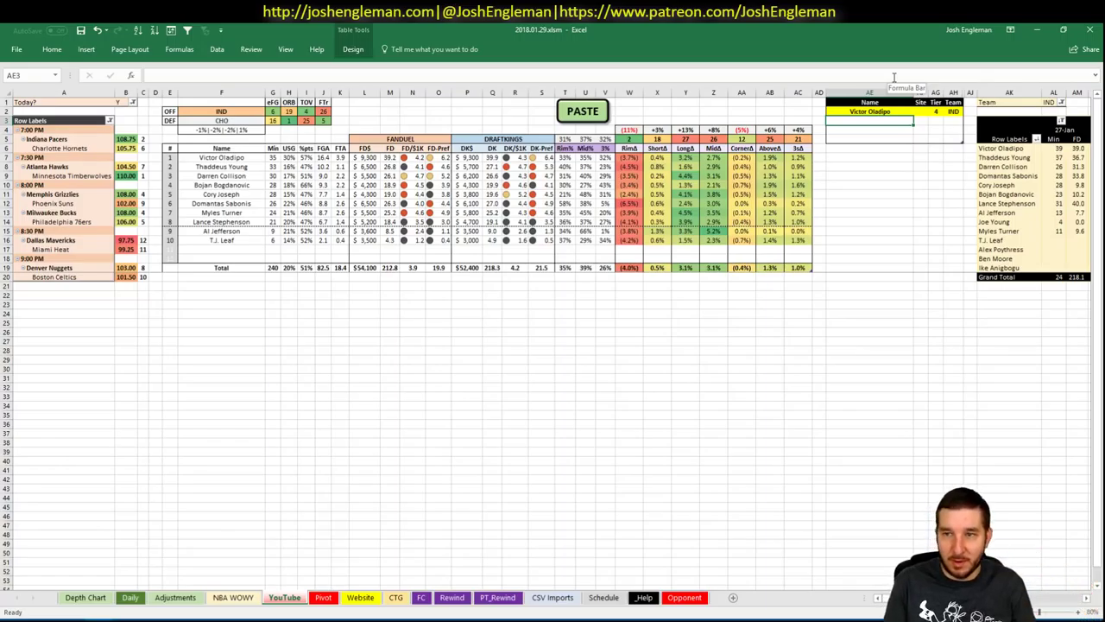
type("Thaddeu")
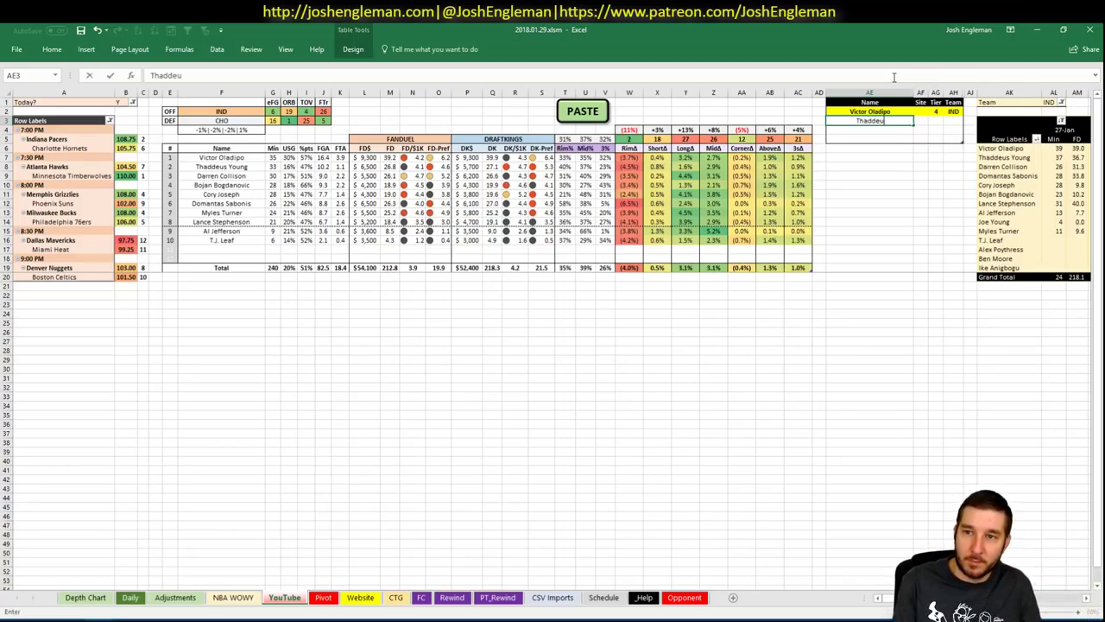
type("s Young")
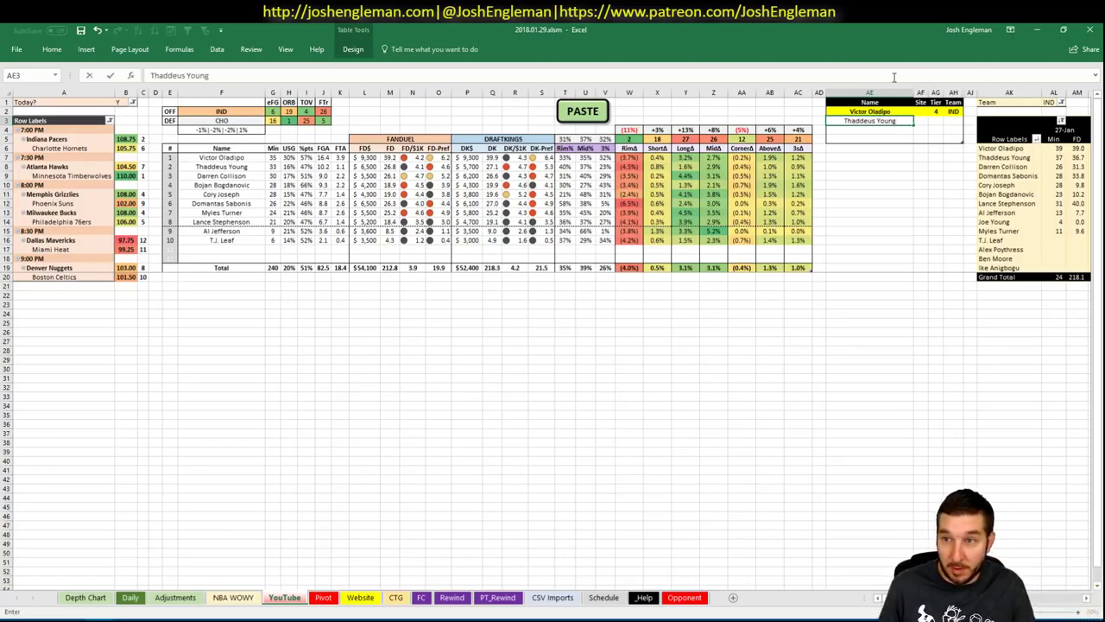
key("Tab")
type("FD")
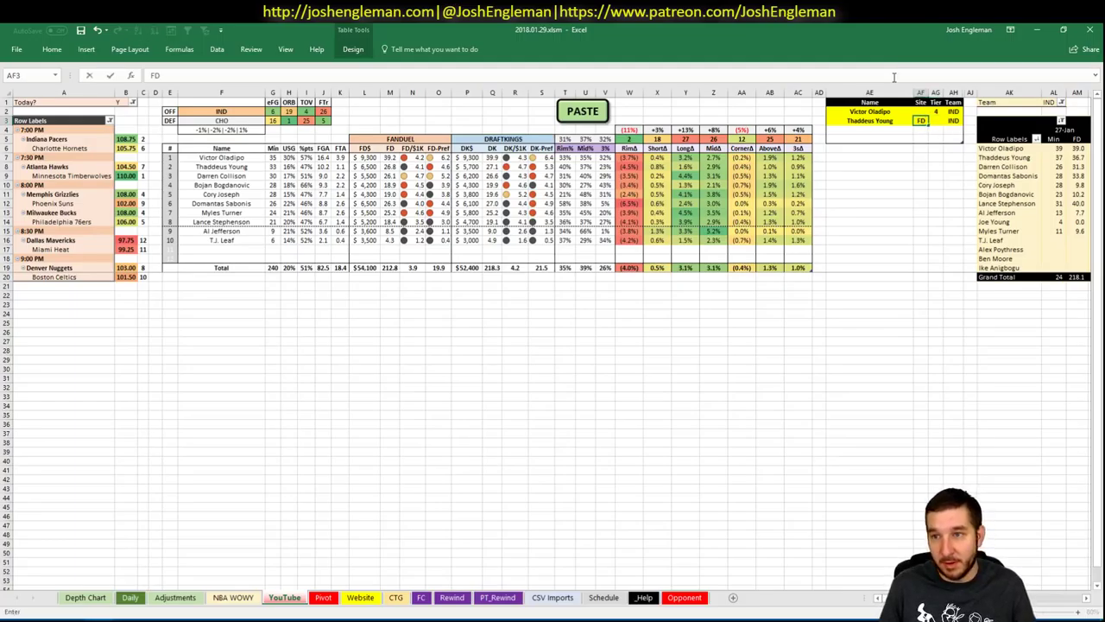
key("Tab")
type("3")
key("Return")
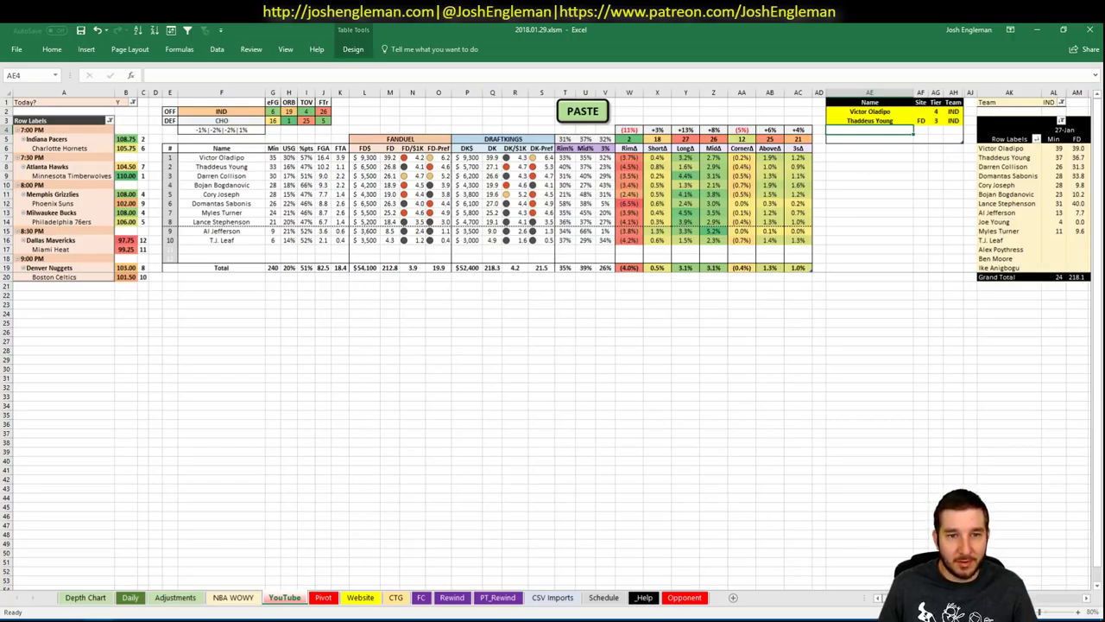
Add Darren Collison in the player table's third row with site FD.
scroll(1067, 588, "right", 5)
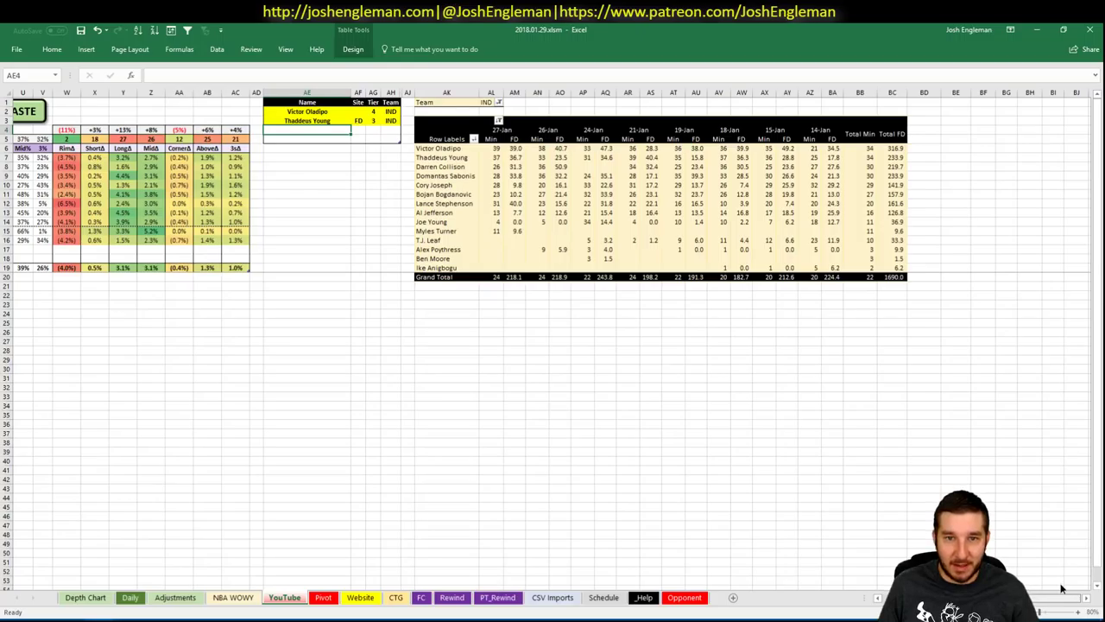
scroll(1042, 589, "left", 7)
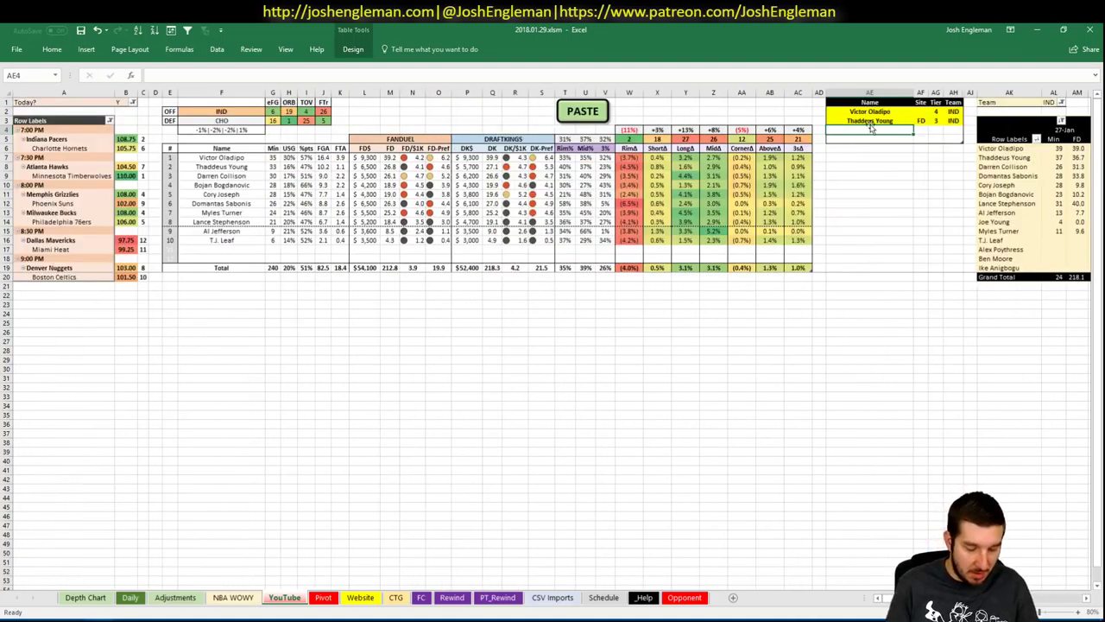
type("Darren Coll")
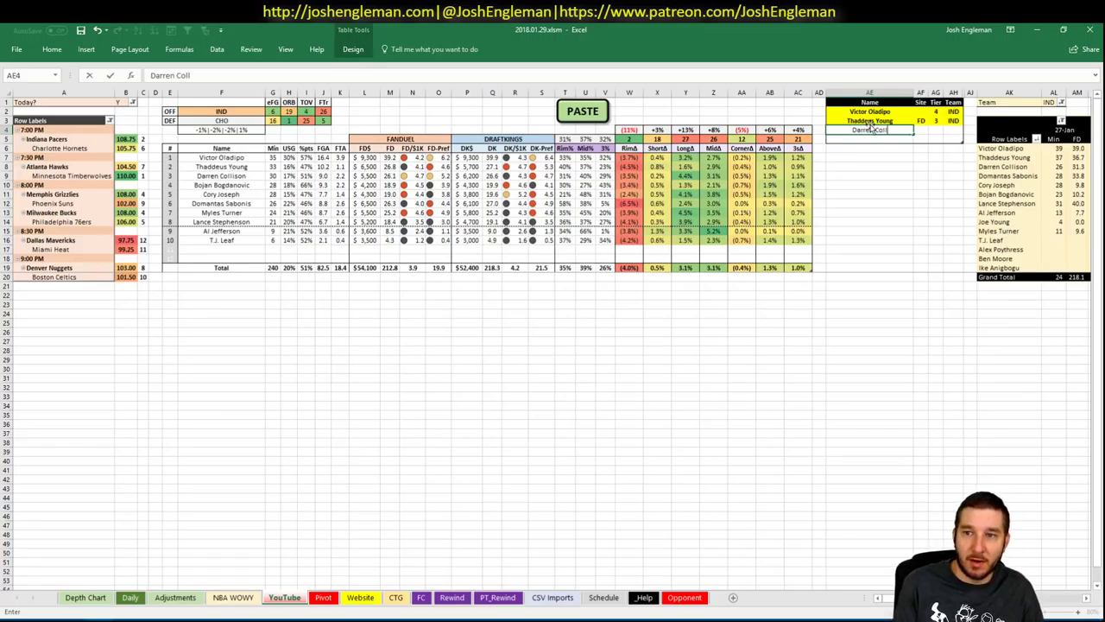
type("ison")
key("Tab")
type("FD")
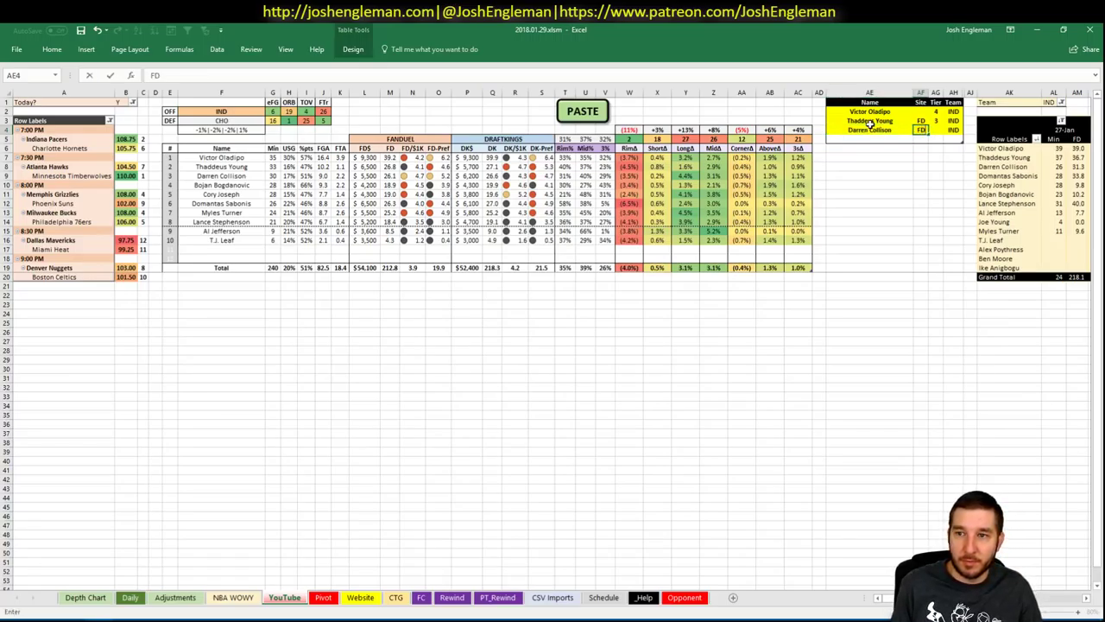
Change Thaddeus Young's site to DK and set Darren Collison's tier to 3 in the player table.
key("Up")
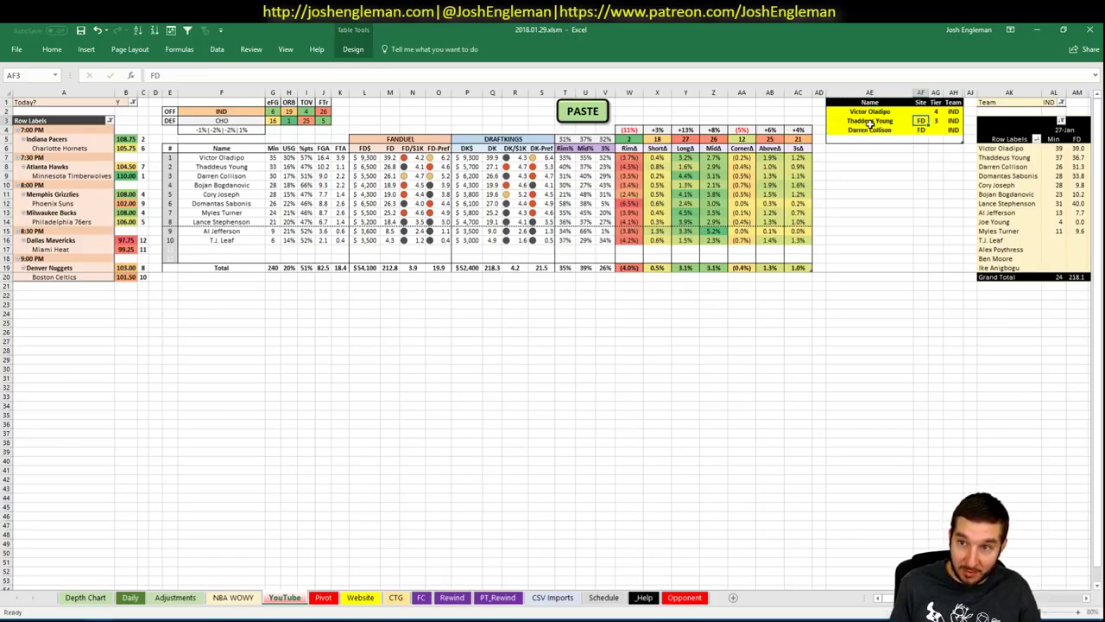
type("DK")
key("Return")
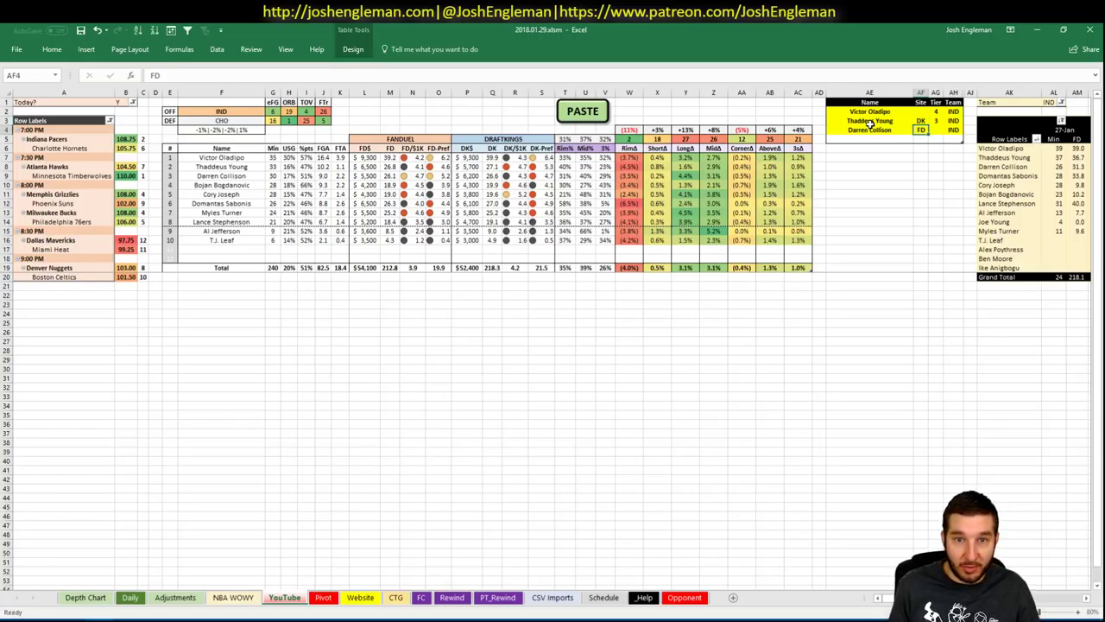
key("Right")
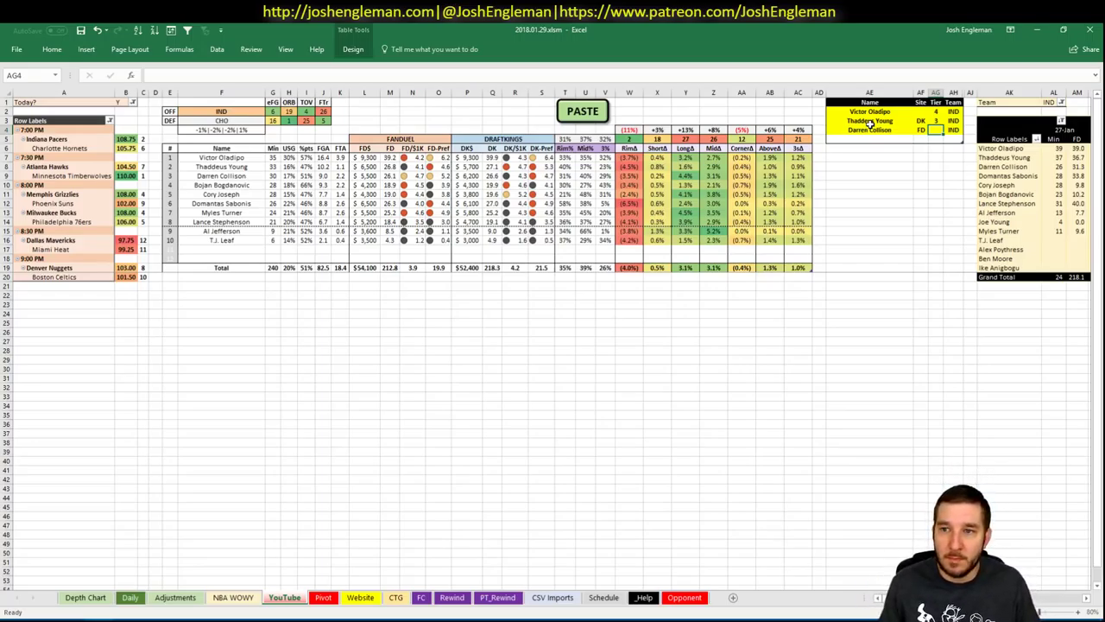
type("4")
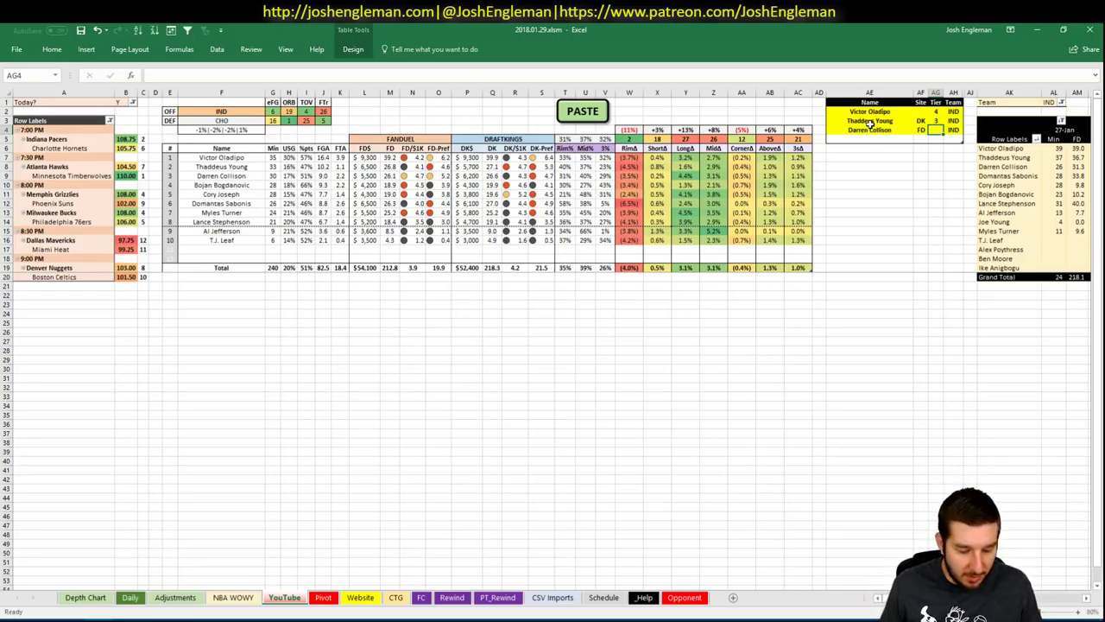
key("Return")
key("Left")
key("Left")
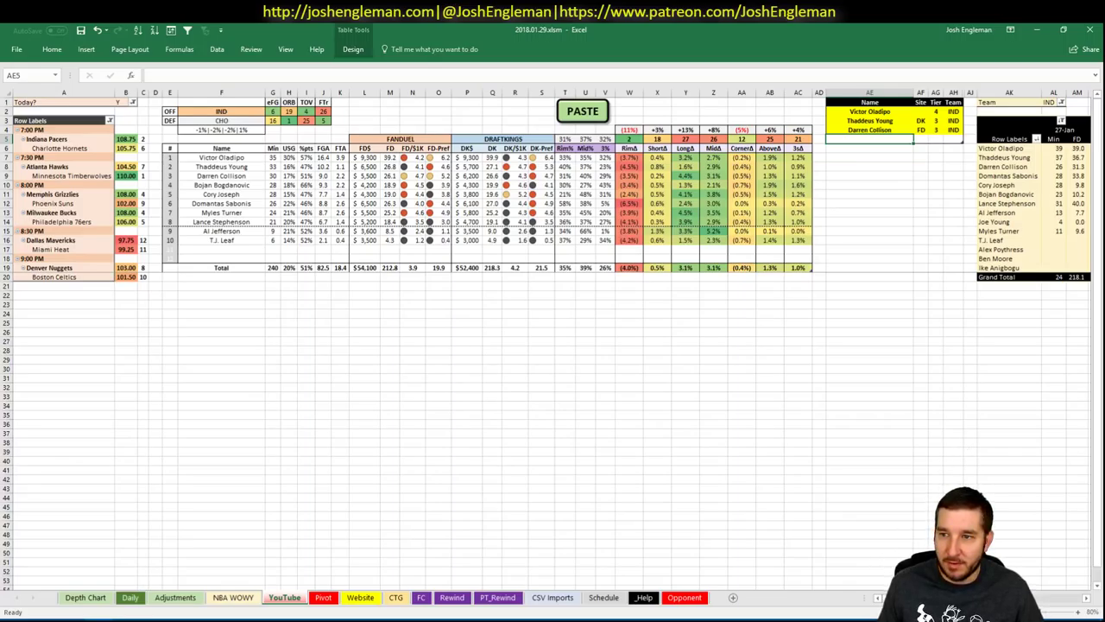
Add Cory Joseph in the player table's fourth row with site DK and tier 4.
scroll(552, 345, "right", 5)
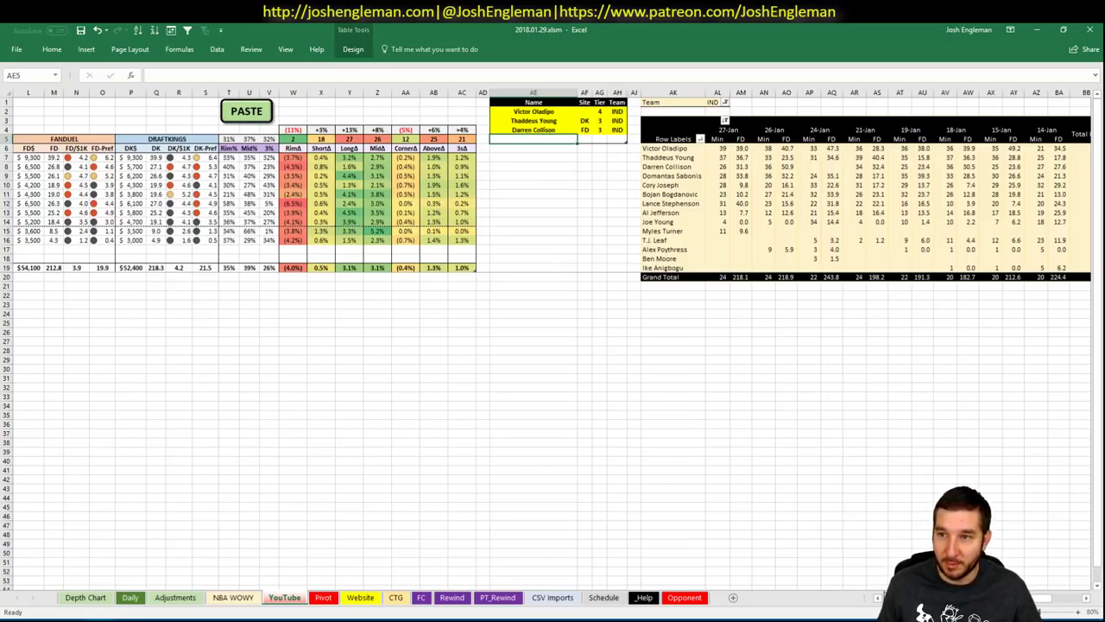
scroll(866, 529, "left", 5)
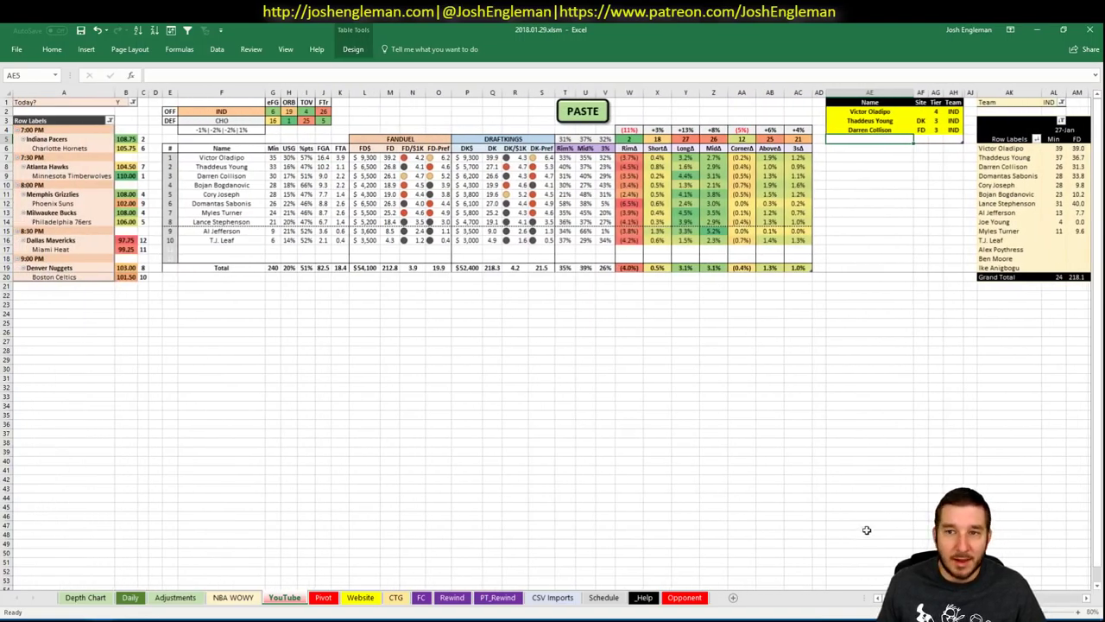
type("Cory")
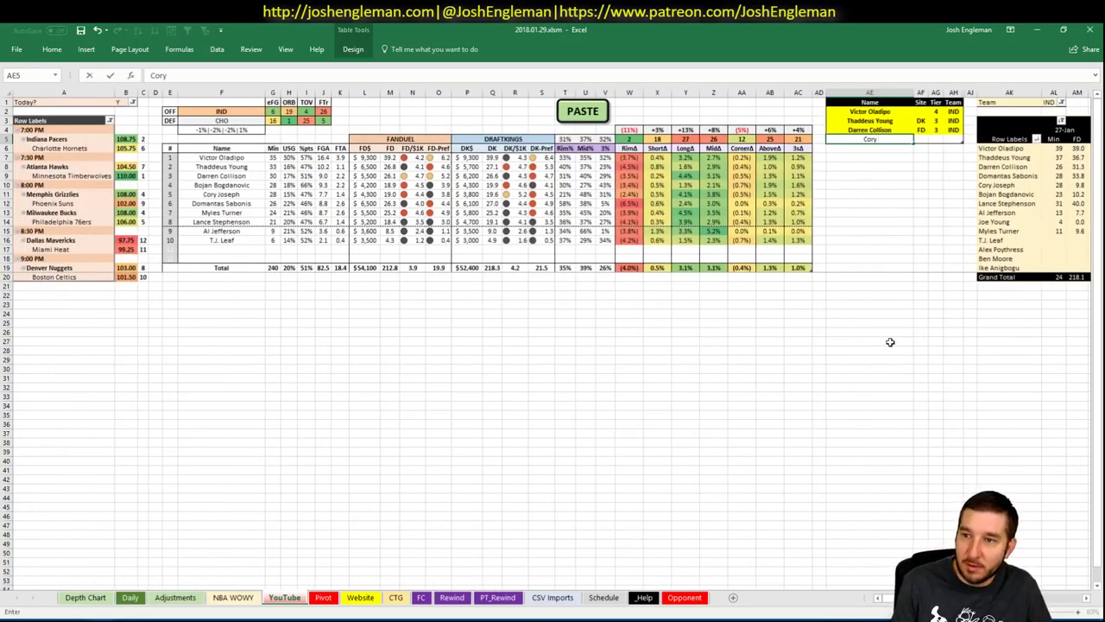
type(" Joseph")
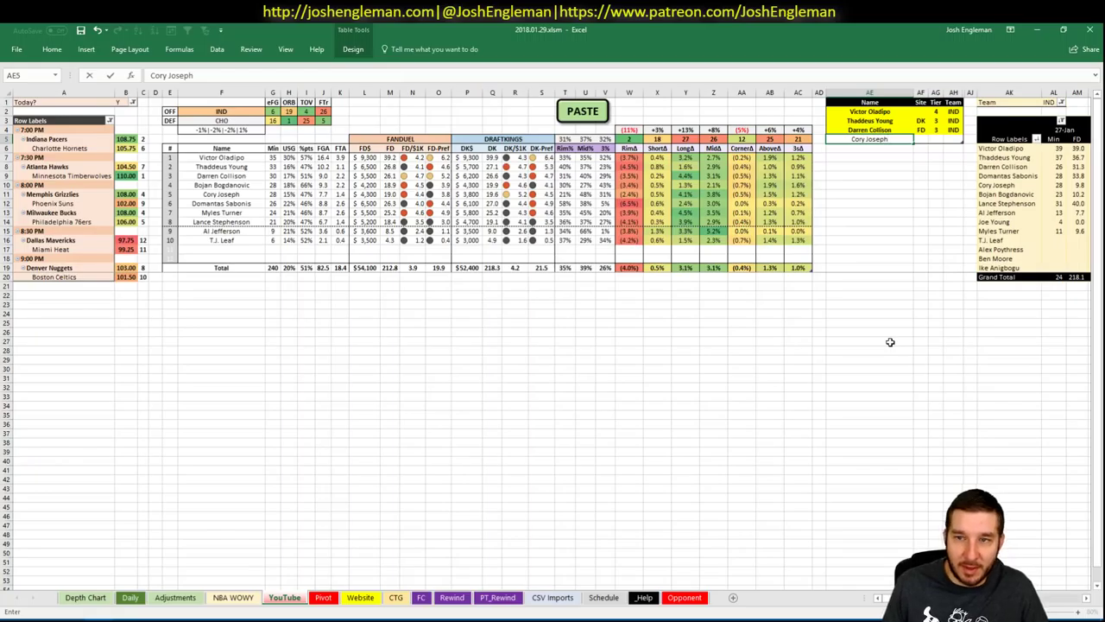
key("Tab")
type("DK")
key("Return")
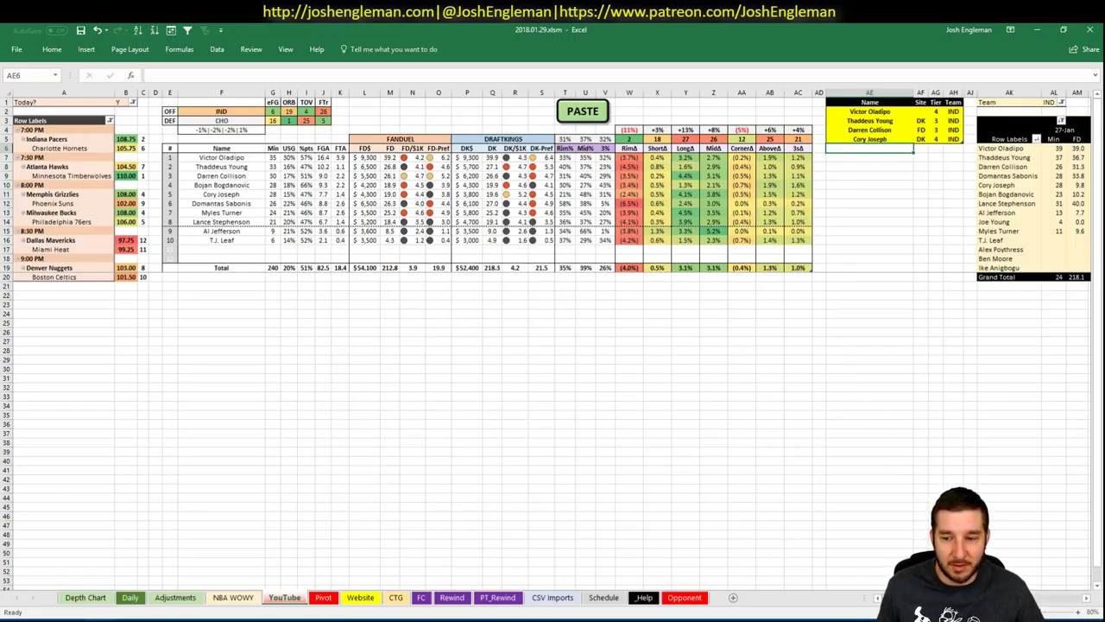
Switch the matchup sheet's offensive team to CHO.
scroll(552, 345, "right", 5)
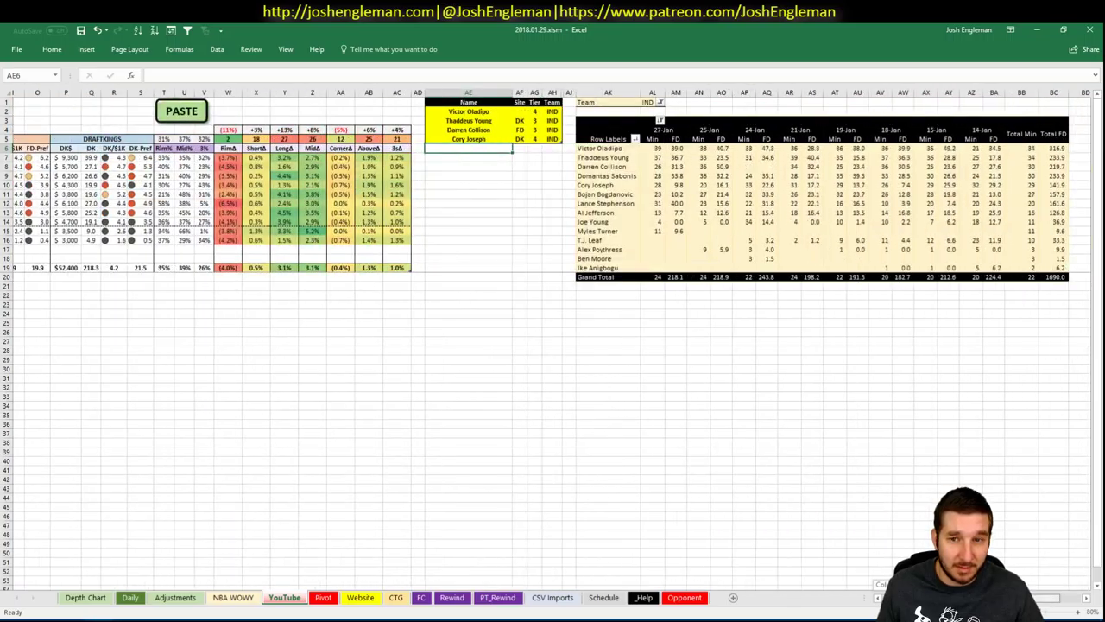
scroll(720, 358, "left", 5)
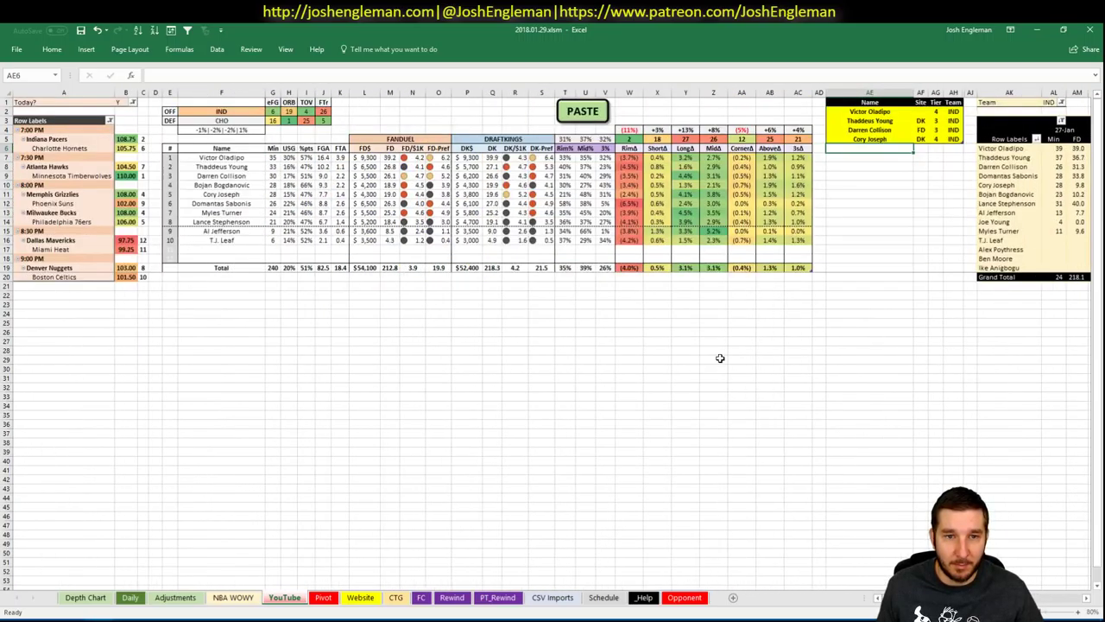
double_click(255, 111)
key("Escape")
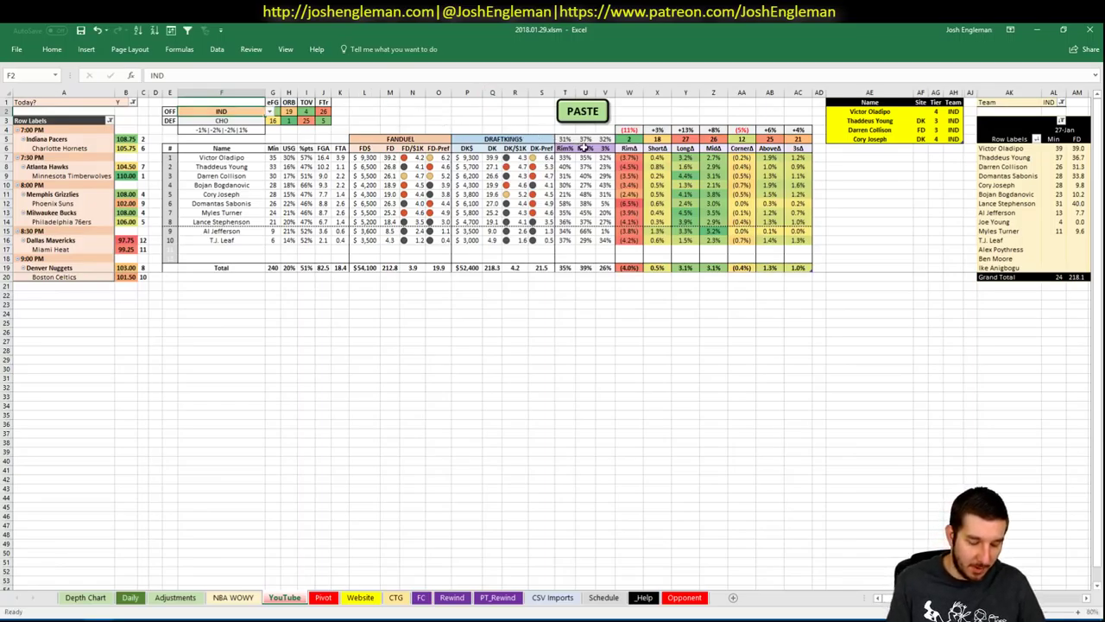
type("CHO")
key("Return")
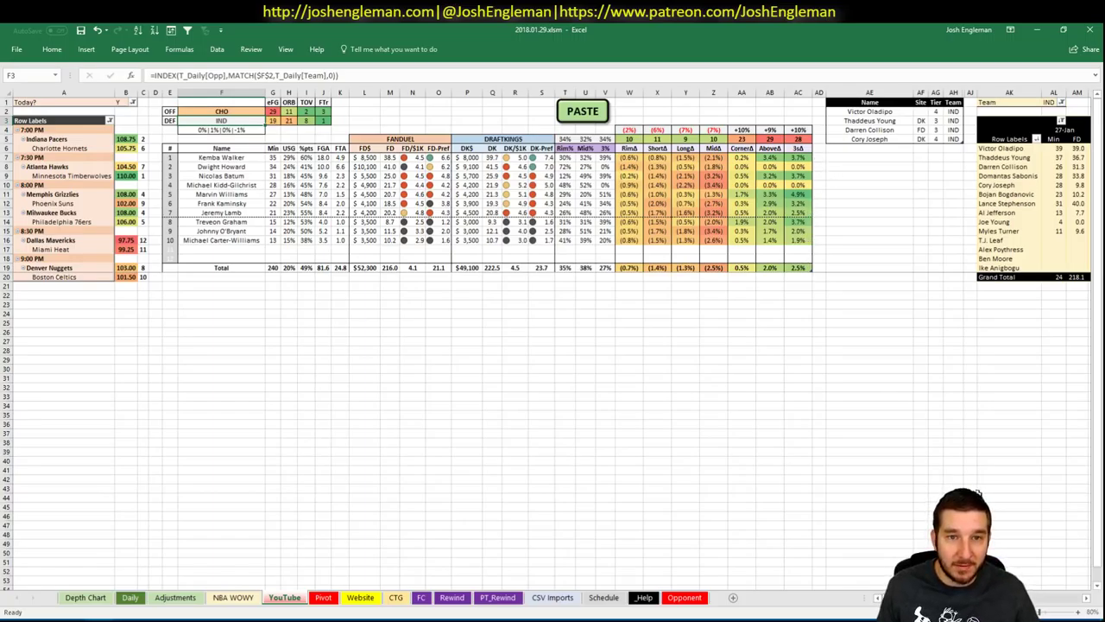
Filter the game-log PivotTable's Team field to CHO.
scroll(682, 245, "right", 10)
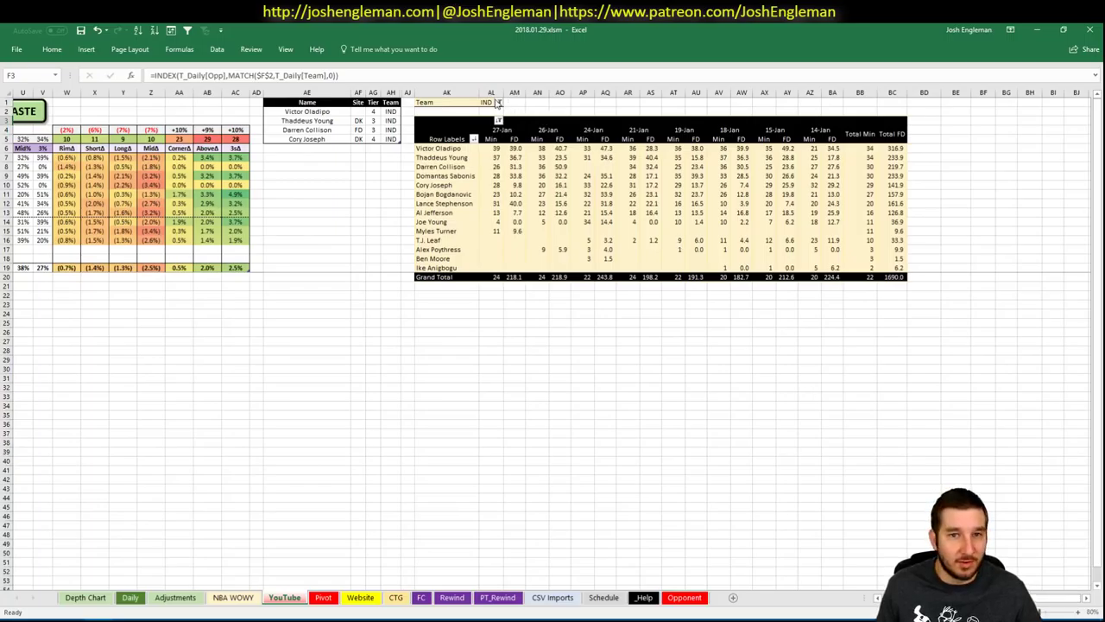
left_click(494, 102)
type("CHO")
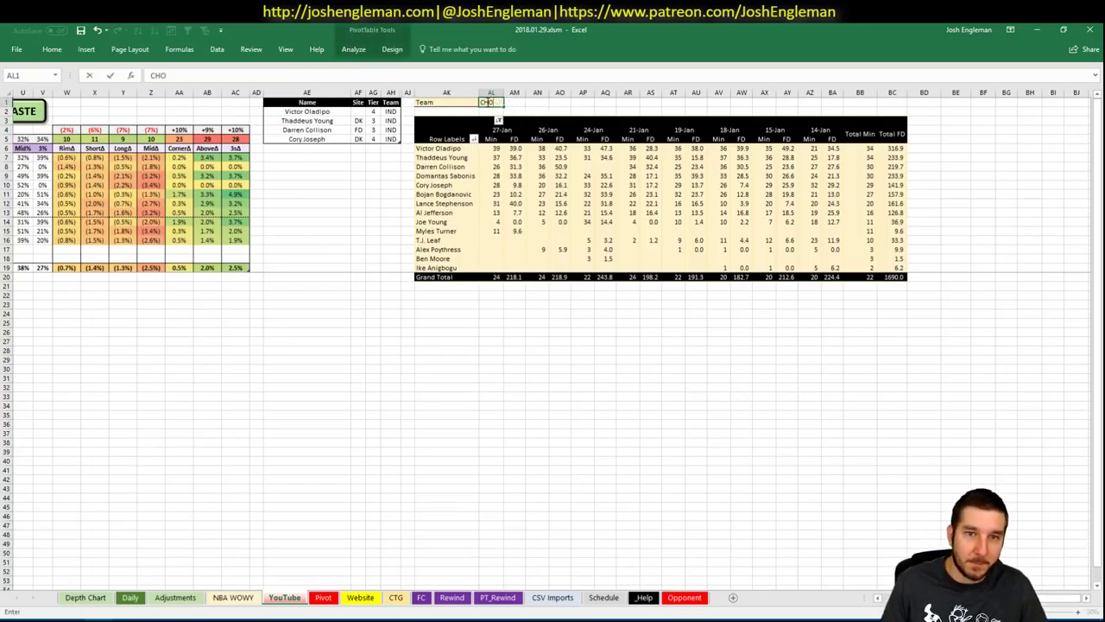
key("Return")
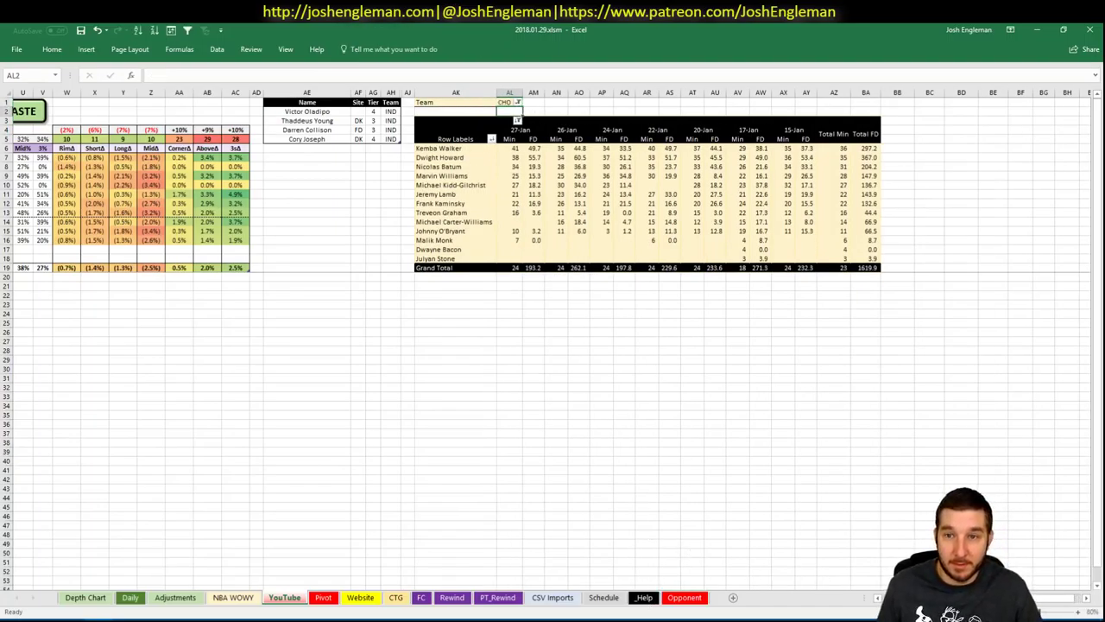
Add Kemba Walker in the player table's fifth row with tier 3, leaving the site blank.
scroll(553, 337, "left", 5)
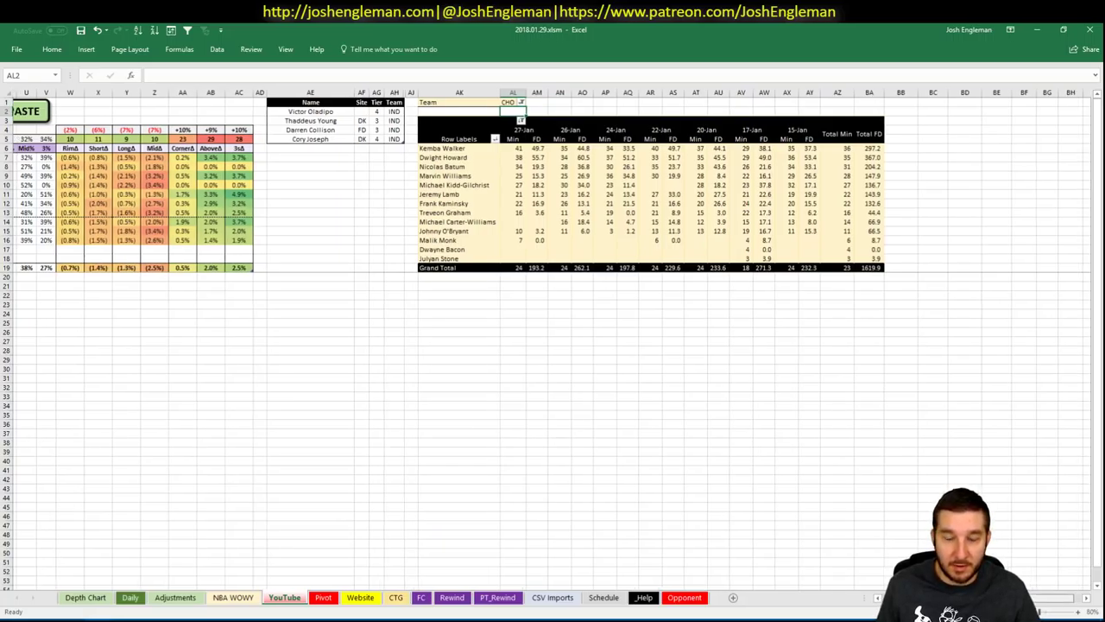
scroll(553, 336, "right", 6)
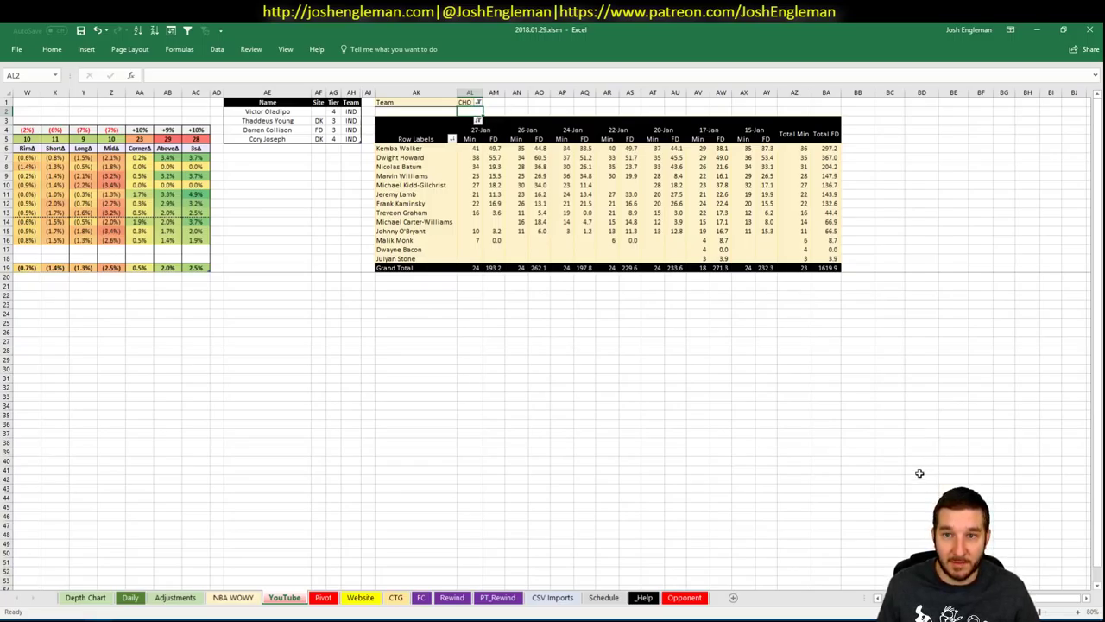
scroll(552, 337, "left", 8)
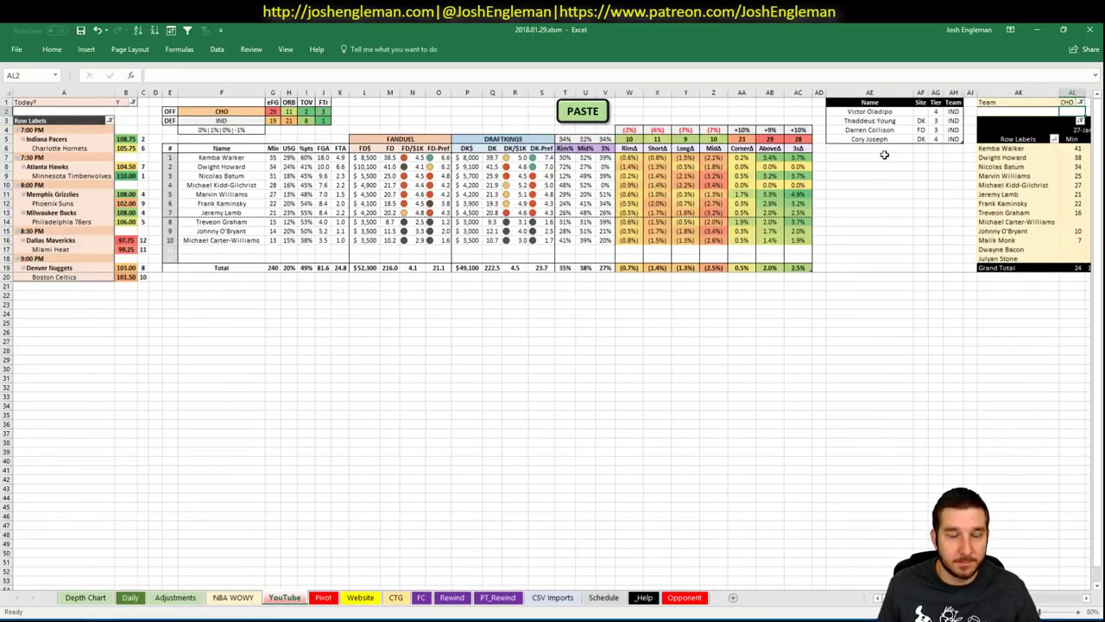
left_click(897, 151)
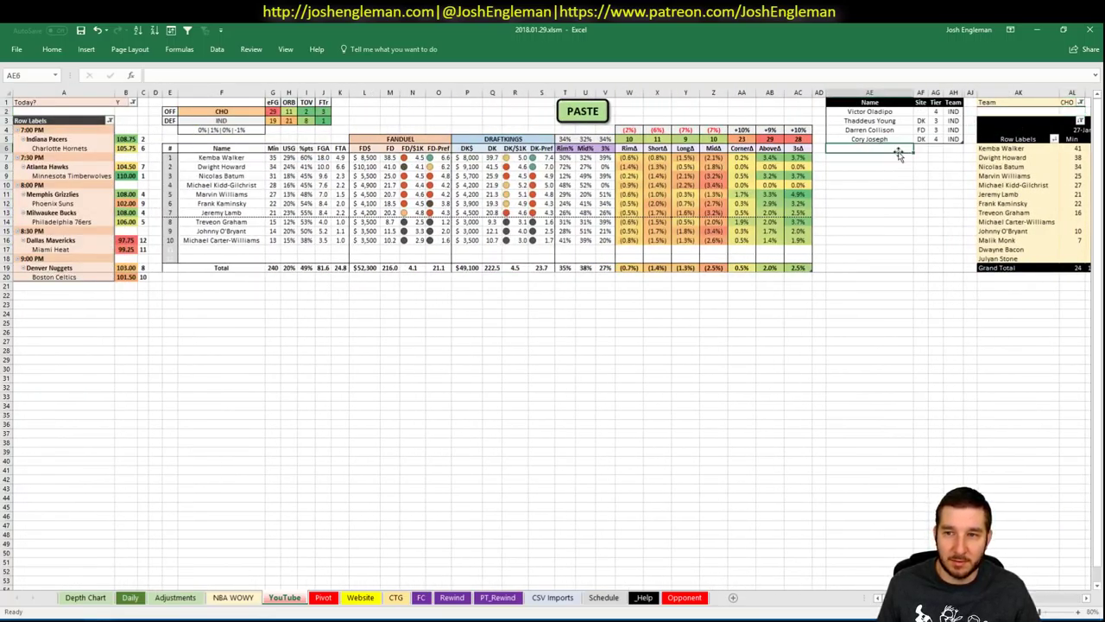
type("Kemba Walk")
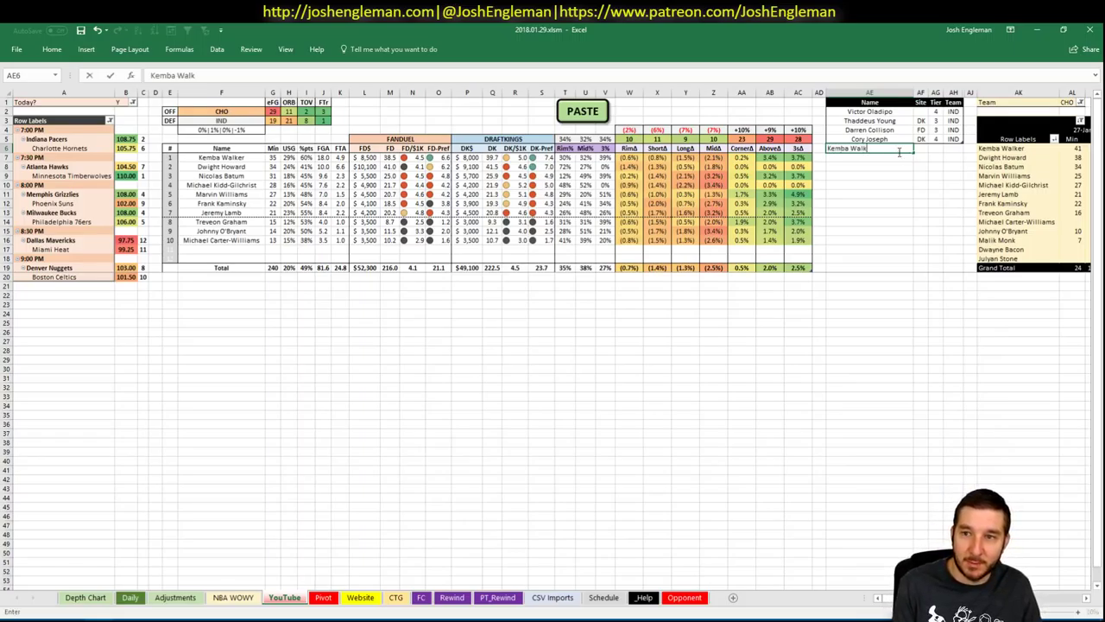
type("er")
key("Tab")
key("Tab")
type("4")
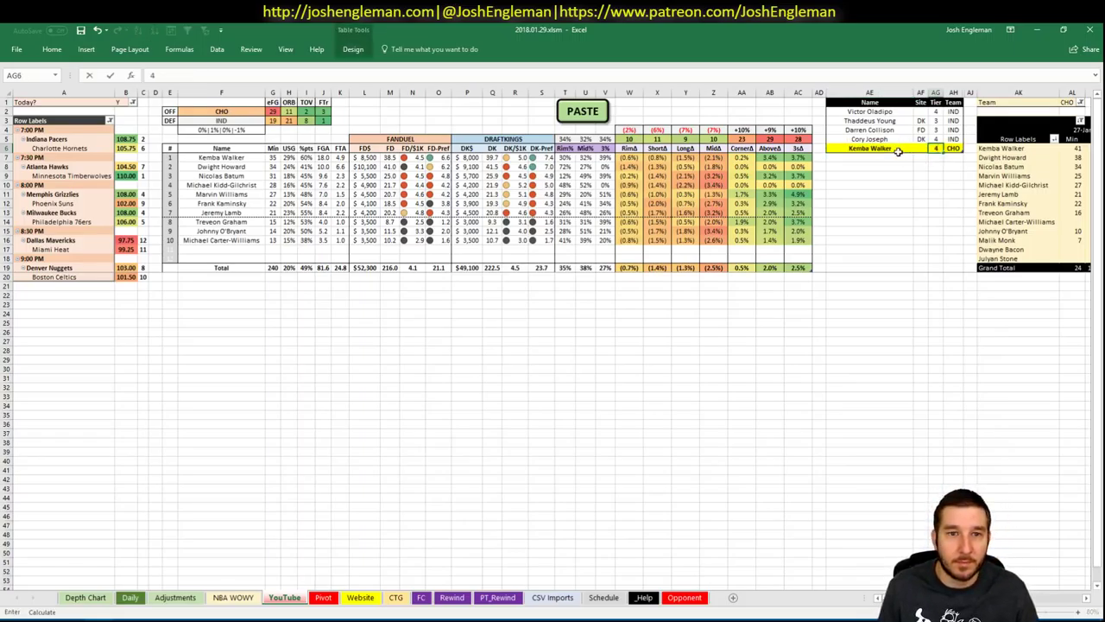
left_click(938, 149)
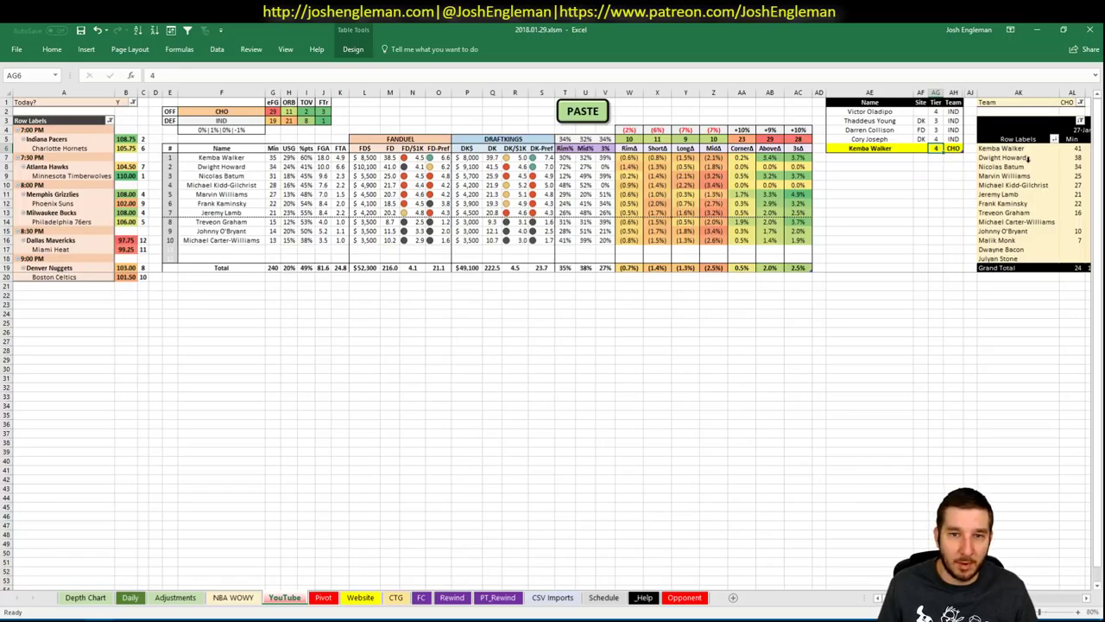
type("3")
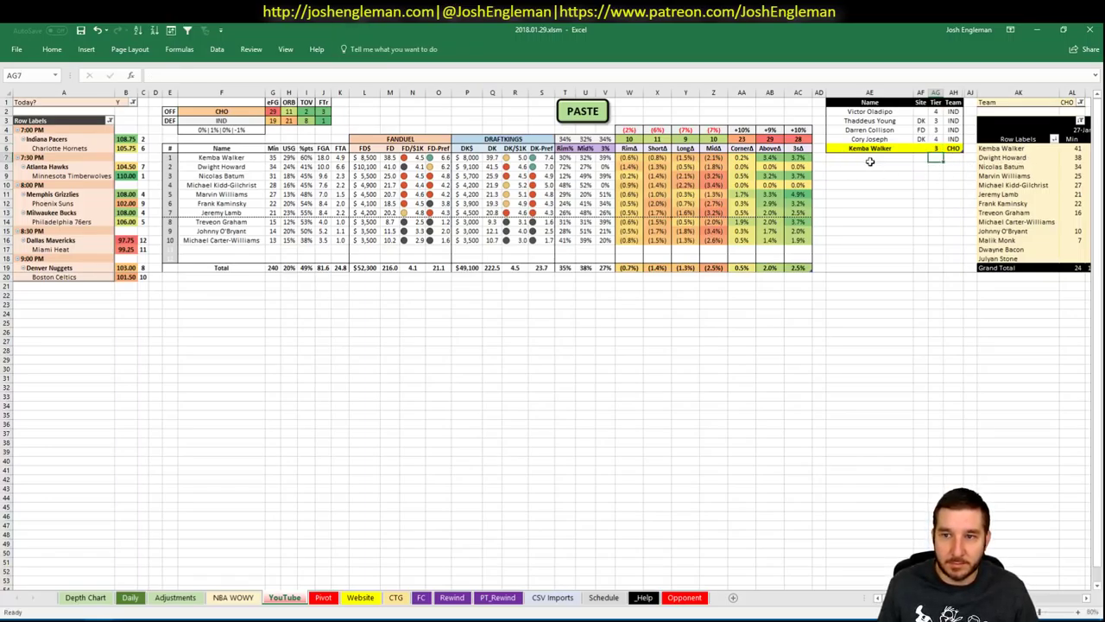
Filter the player PivotTable on the CSV Imports sheet to Dwight Howard and examine his MP and FPPM chart.
left_click(869, 157)
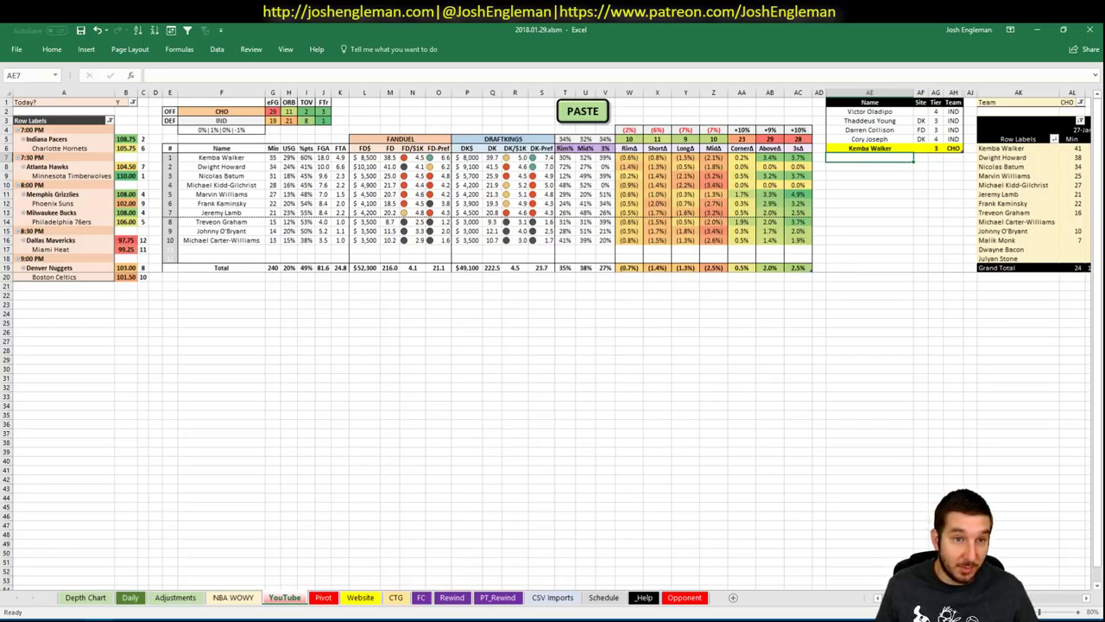
scroll(553, 346, "right", 7)
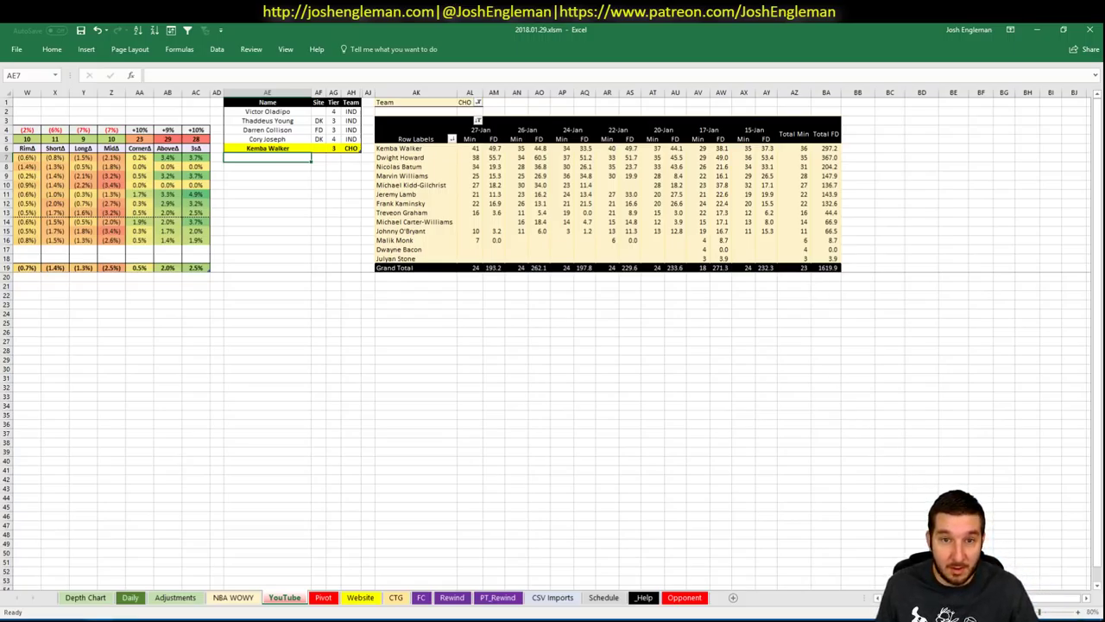
scroll(553, 345, "left", 8)
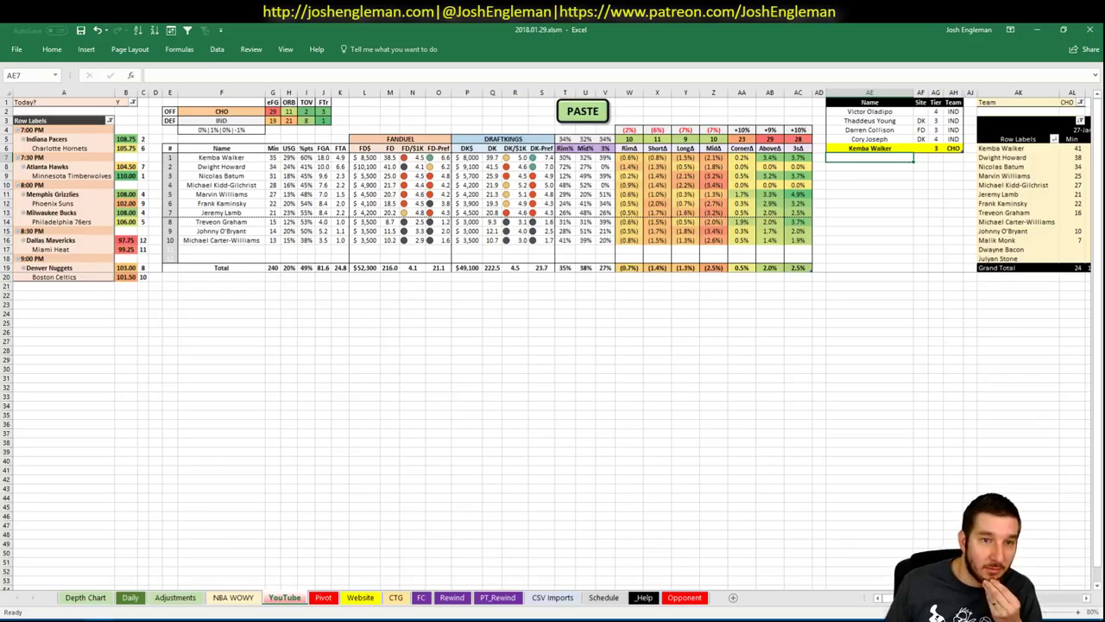
left_click(551, 598)
scroll(1038, 607, "right", 20)
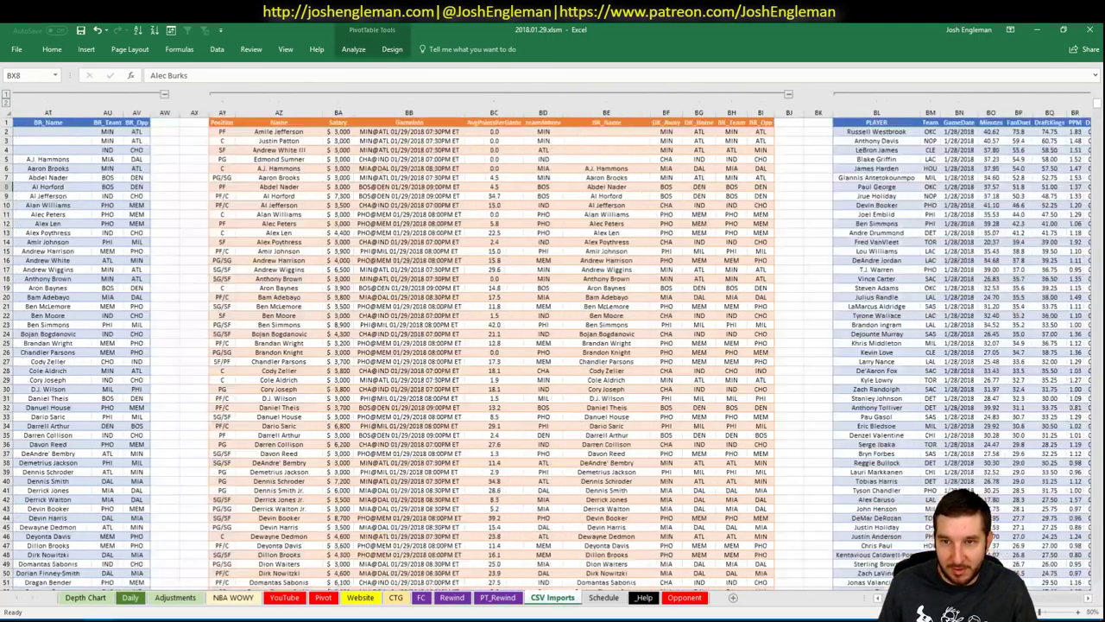
scroll(1038, 607, "right", 2)
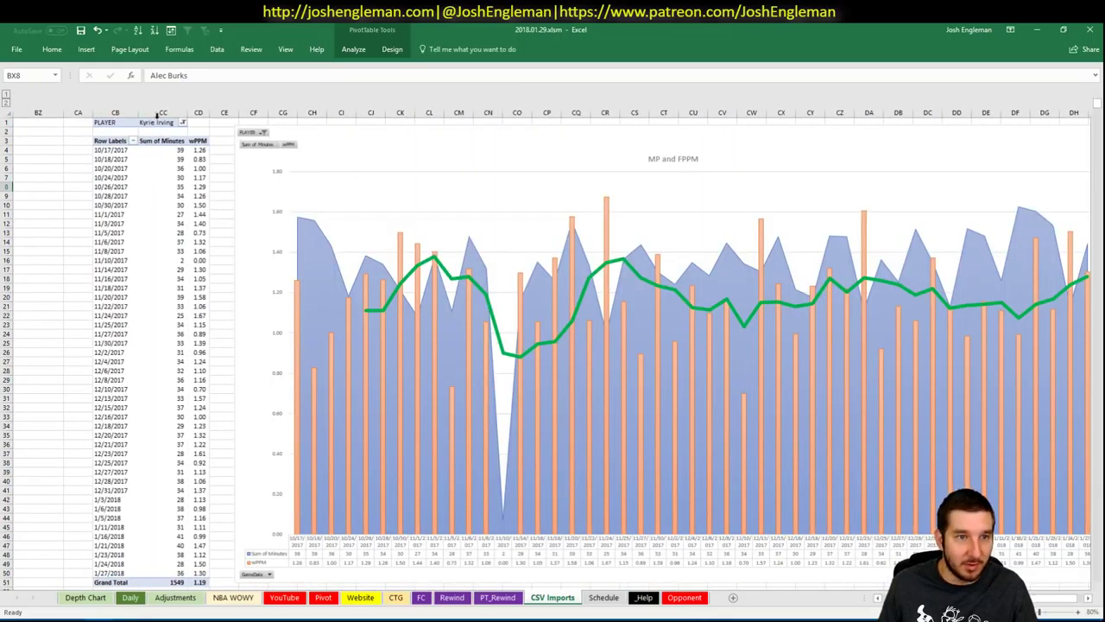
left_click(159, 122)
type("Dwight Howard")
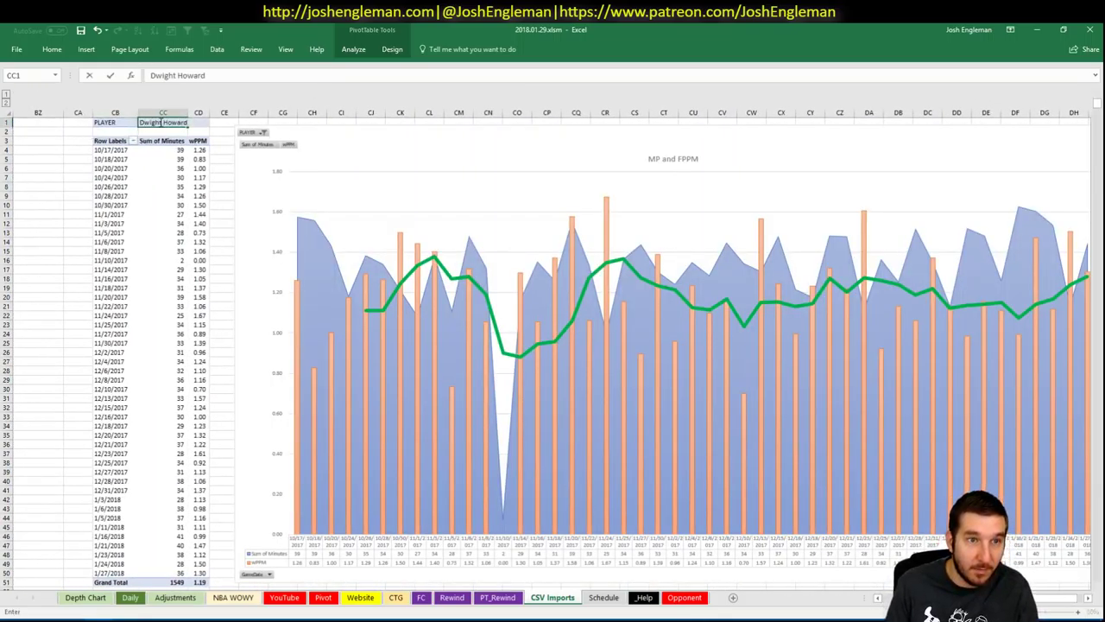
key("Return")
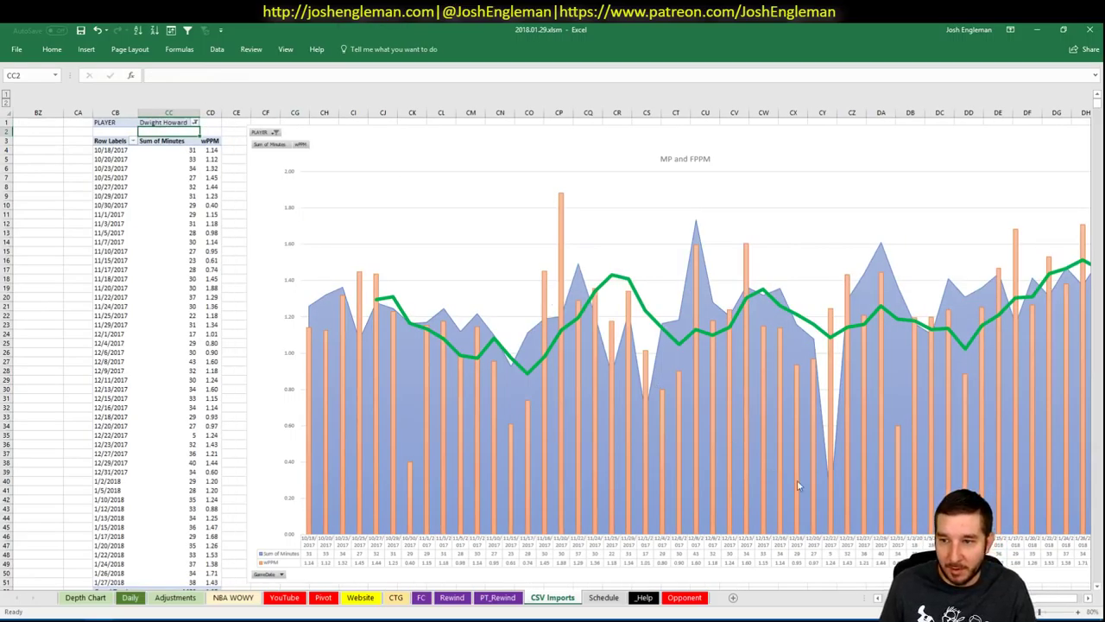
scroll(1069, 588, "right", 1)
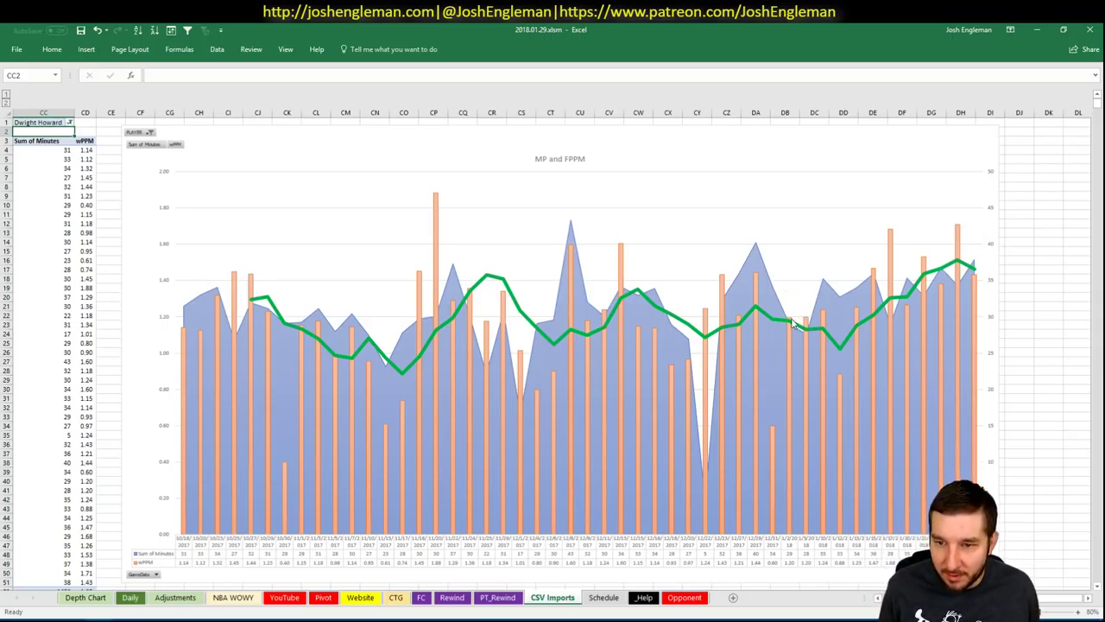
mouse_move(789, 346)
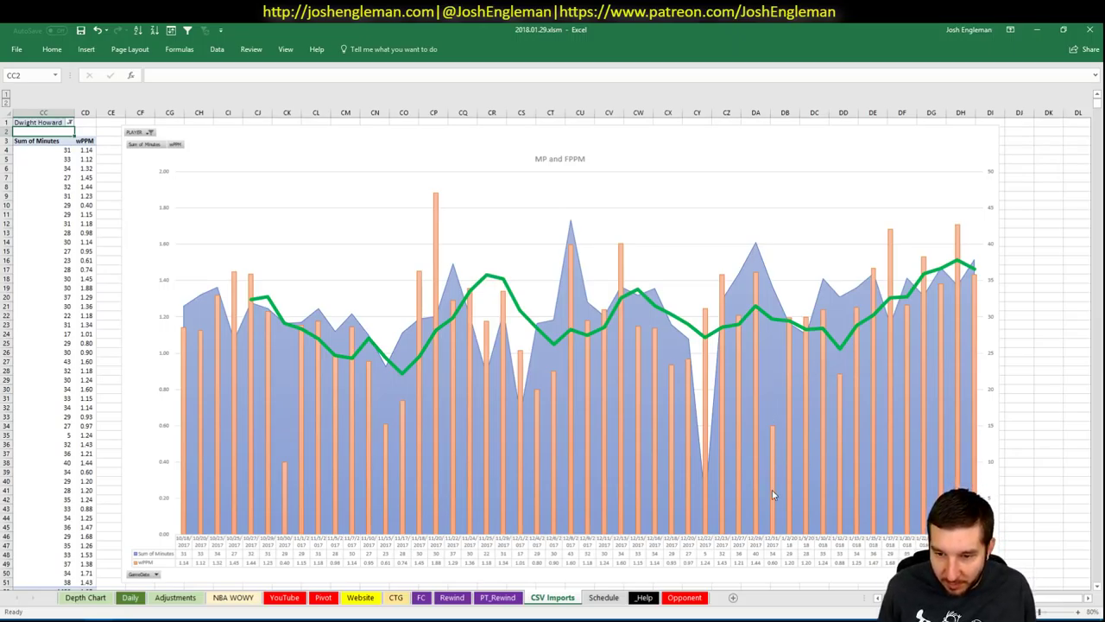
mouse_move(771, 499)
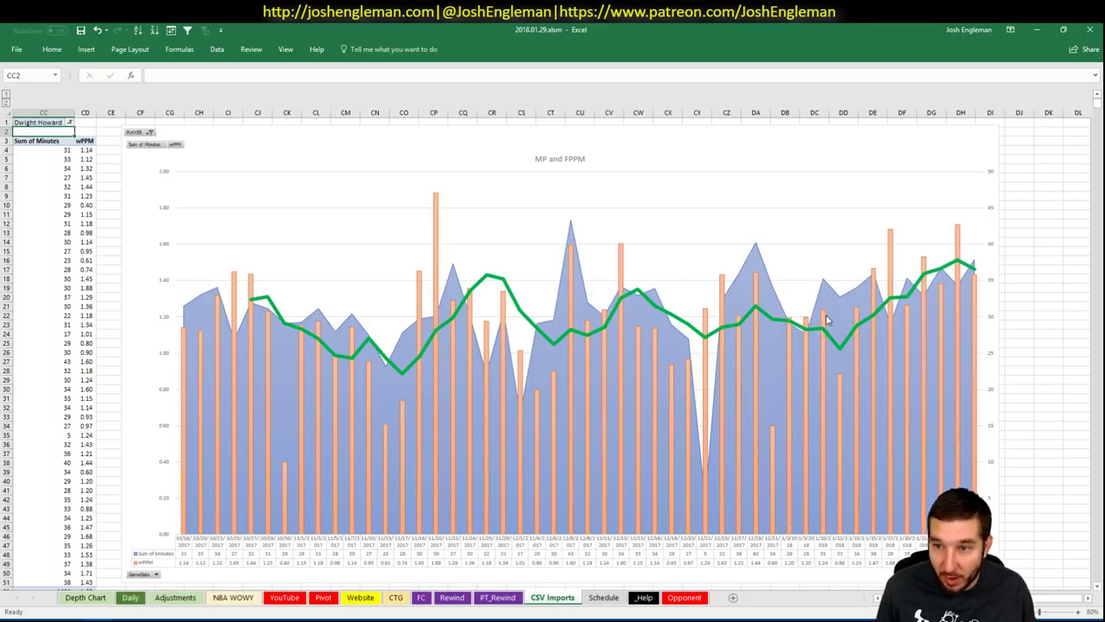
Examine the Hornets' FanDuel and DraftKings projections on the Pivot sheet.
mouse_move(826, 319)
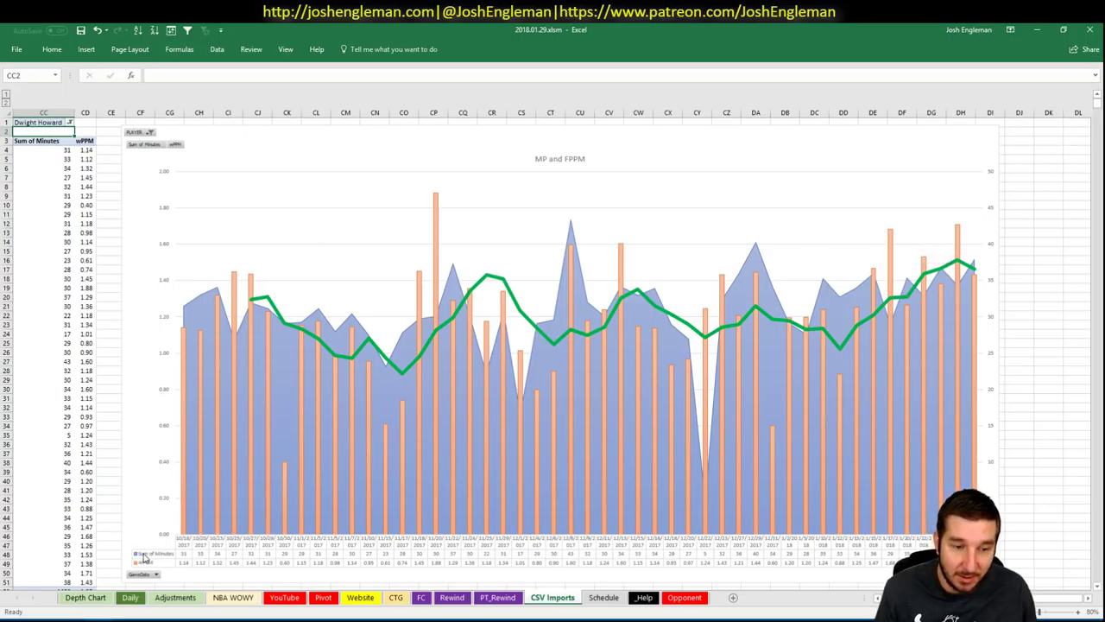
left_click(130, 597)
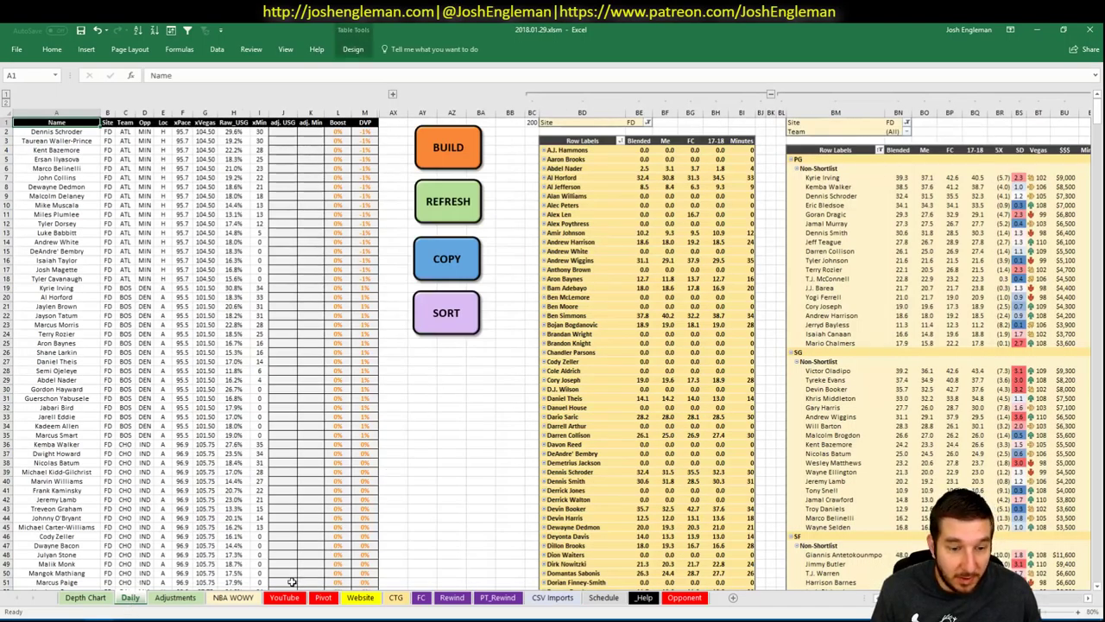
left_click(283, 595)
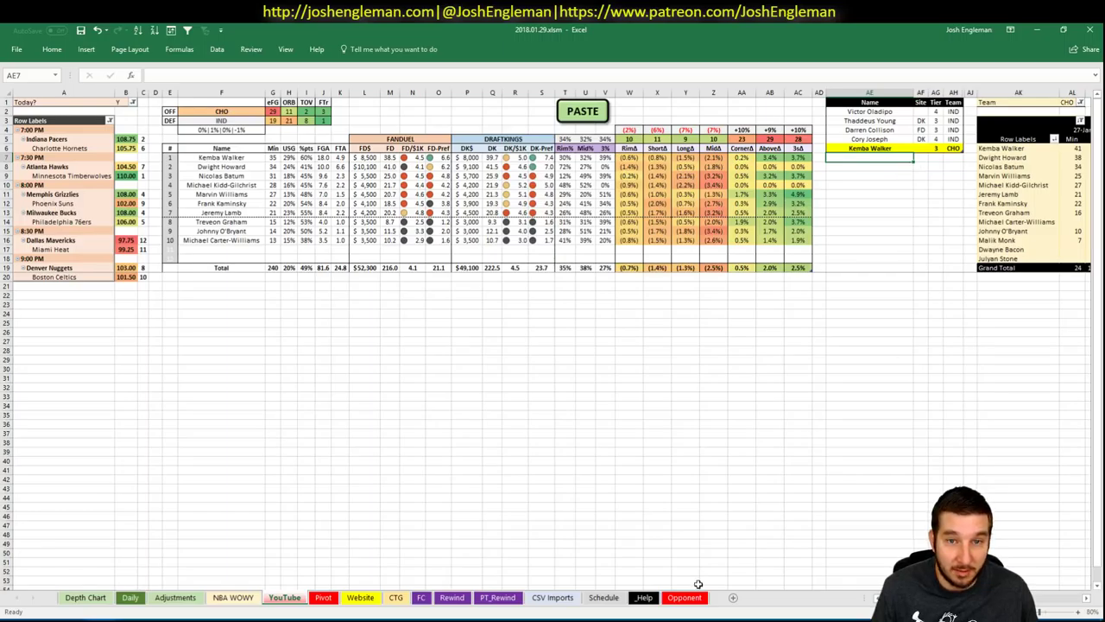
left_click(323, 597)
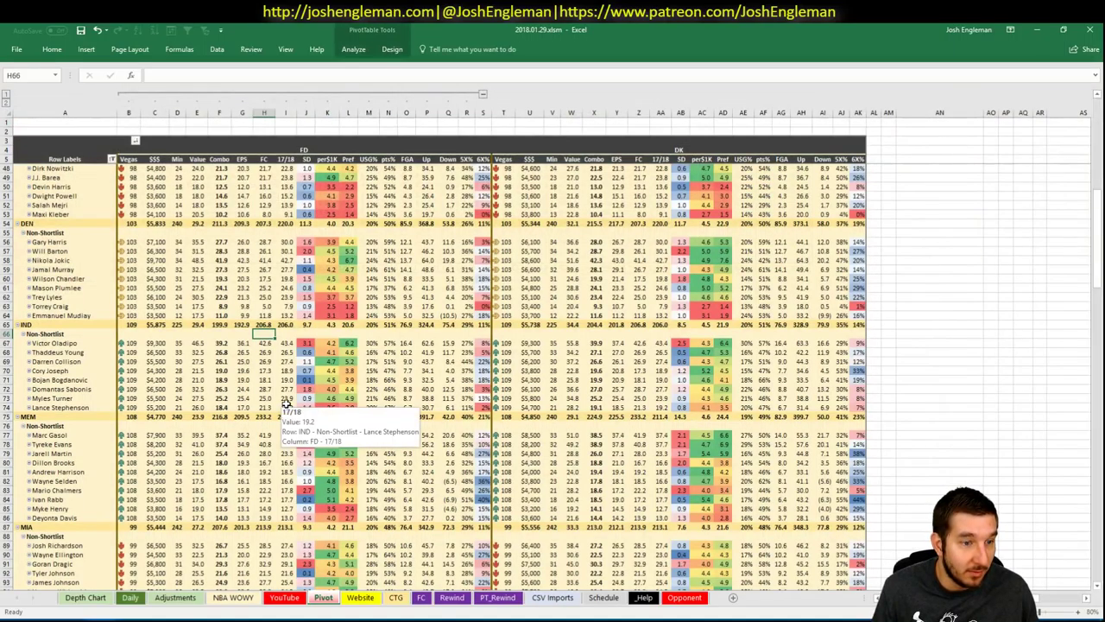
scroll(289, 406, "up", 3)
scroll(299, 406, "up", 3)
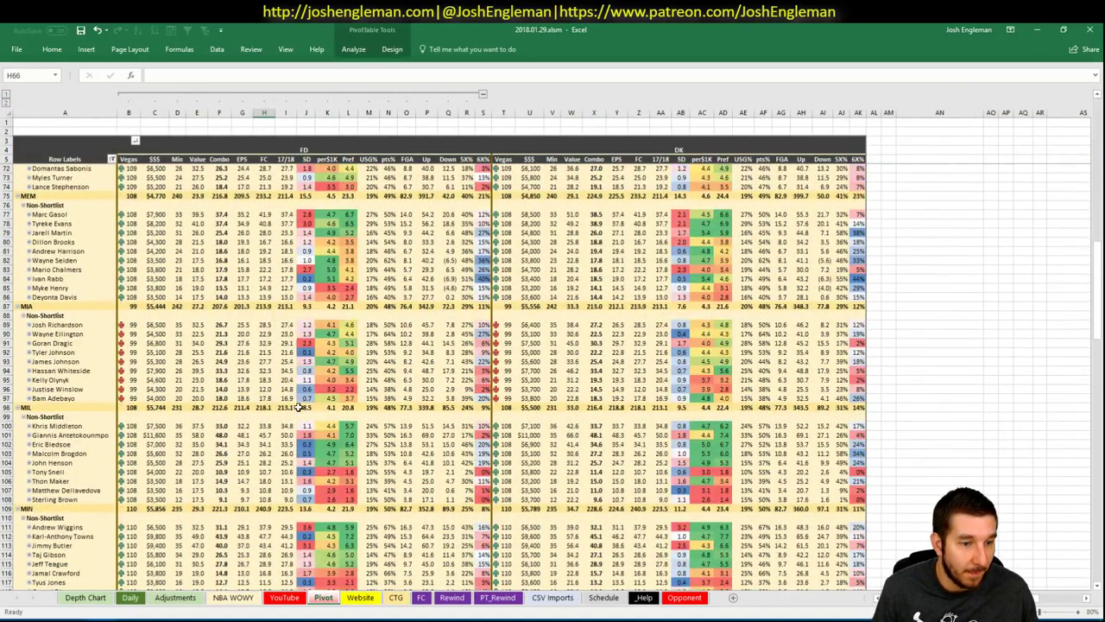
scroll(303, 407, "up", 4)
scroll(304, 408, "up", 3)
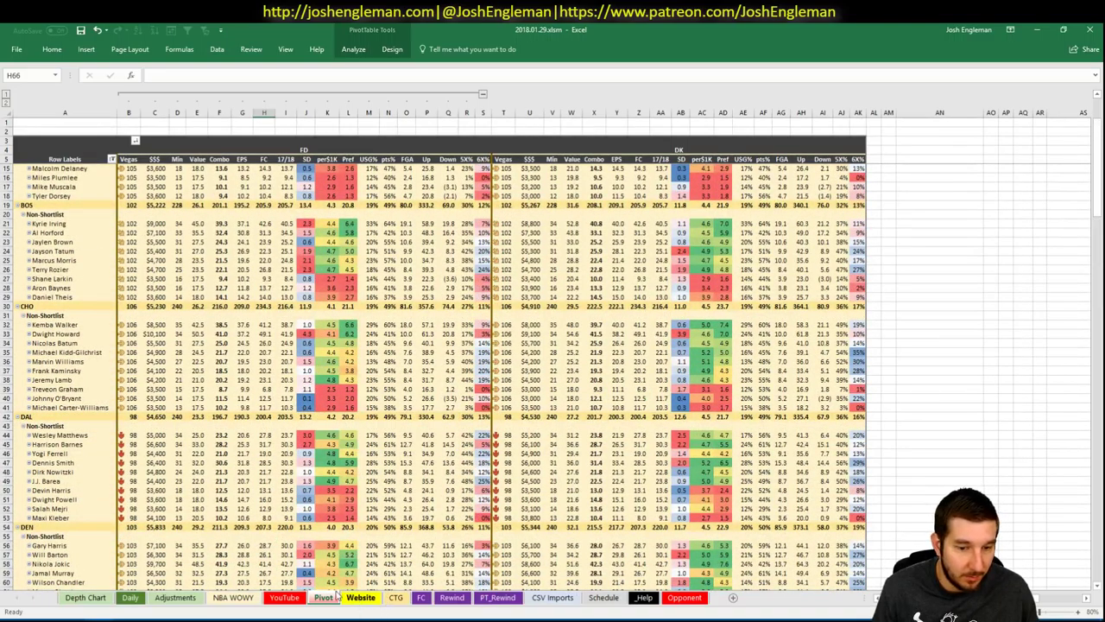
Add Dwight Howard in the YouTube sheet's player table below Kemba Walker, with site DK and tier 3.
left_click(284, 597)
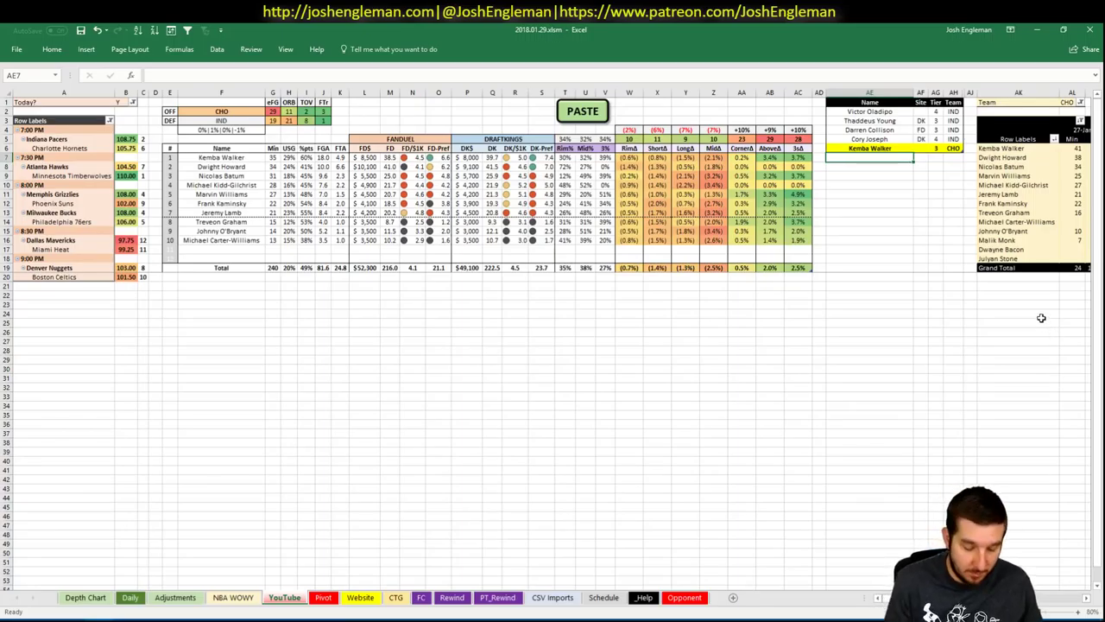
type("DraftKings")
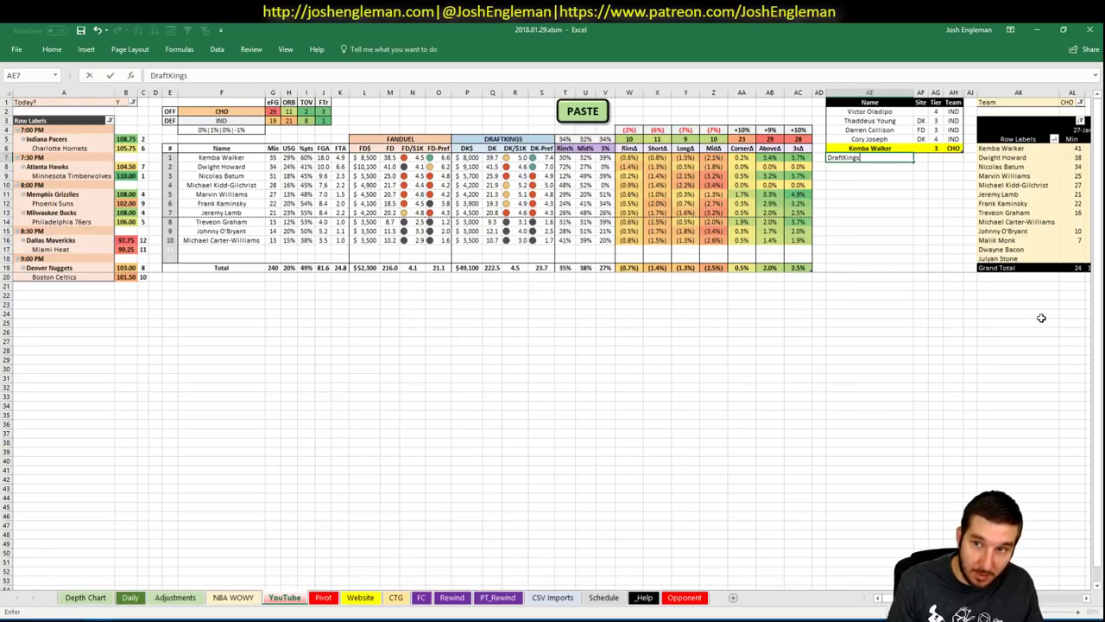
key("Escape")
type("Dwigh")
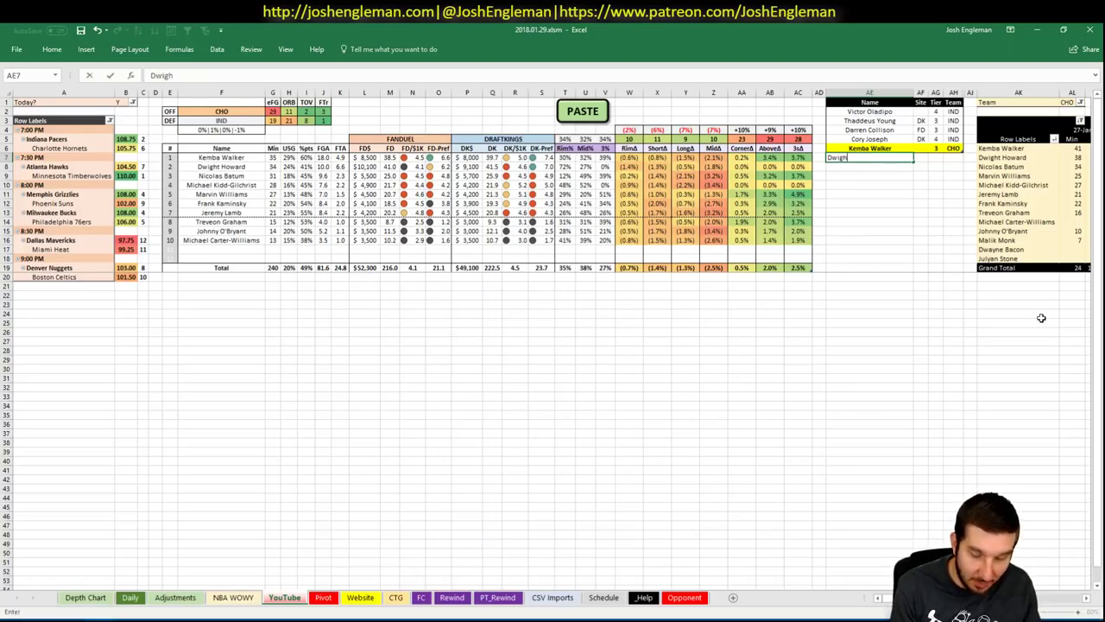
type("t Howar")
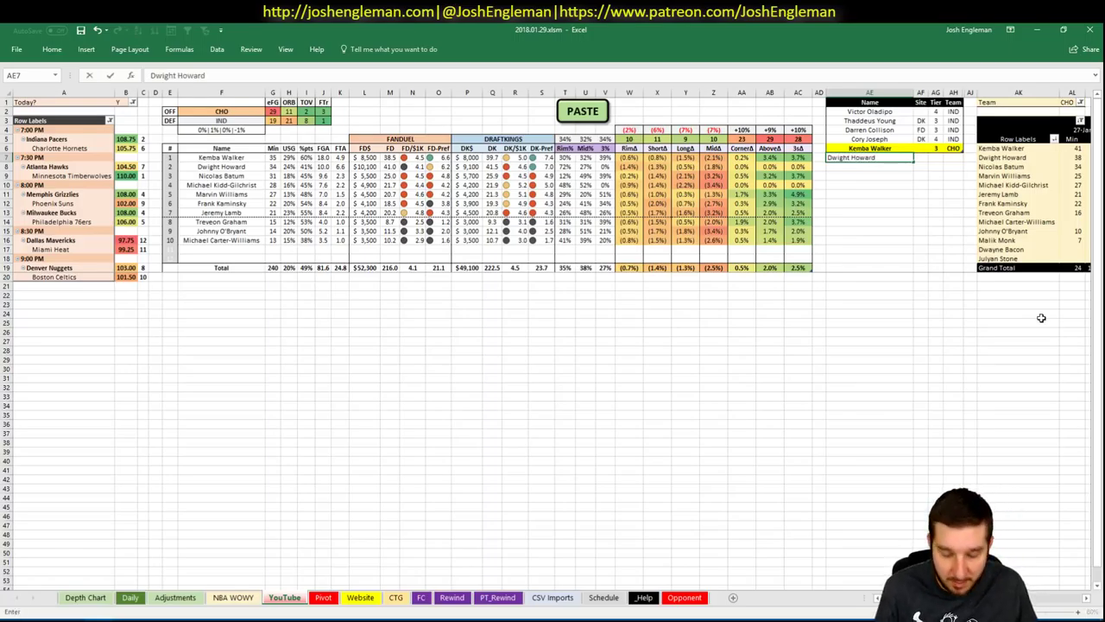
type("d")
key("Tab")
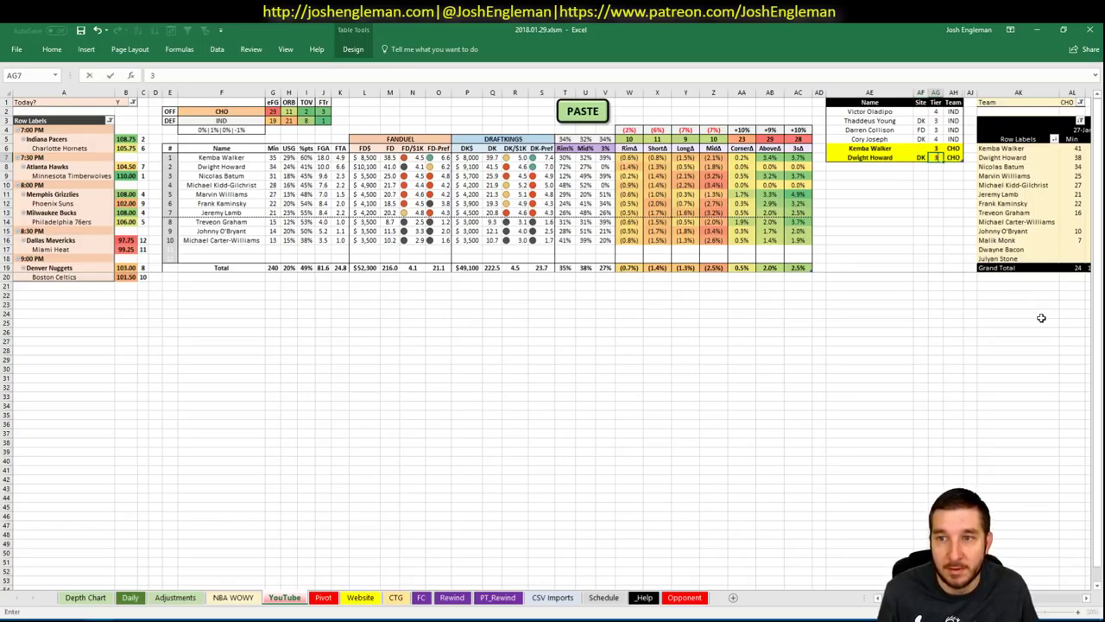
key("Return")
Check Dwight Howard's FanDuel salary, the Hornets' game log and their projections on the Pivot sheet.
left_click(363, 166)
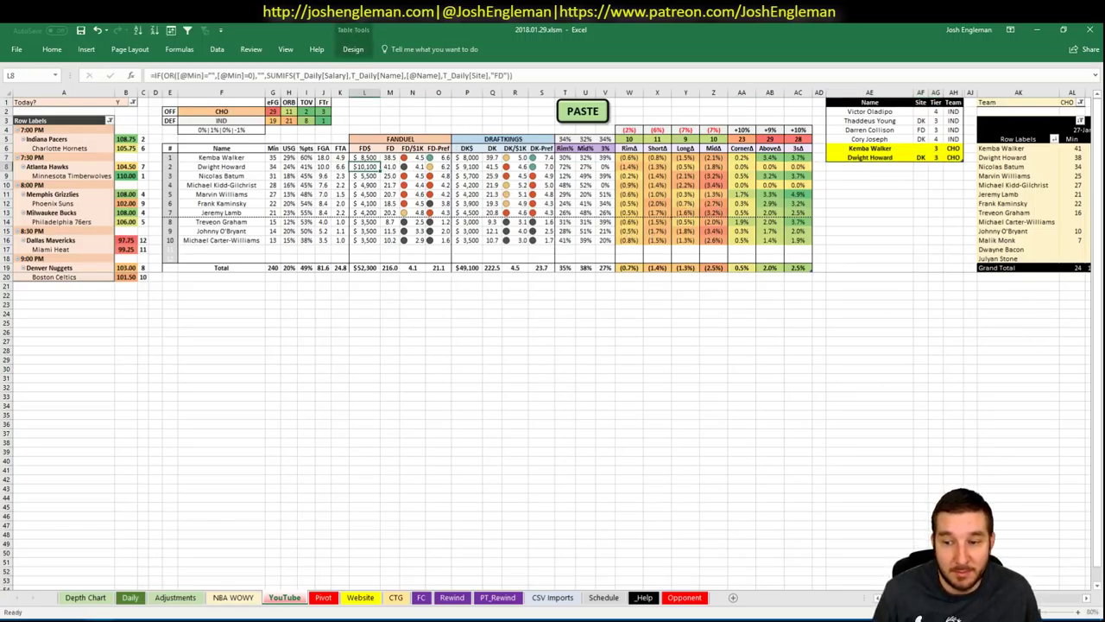
scroll(553, 336, "right", 10)
scroll(553, 337, "left", 10)
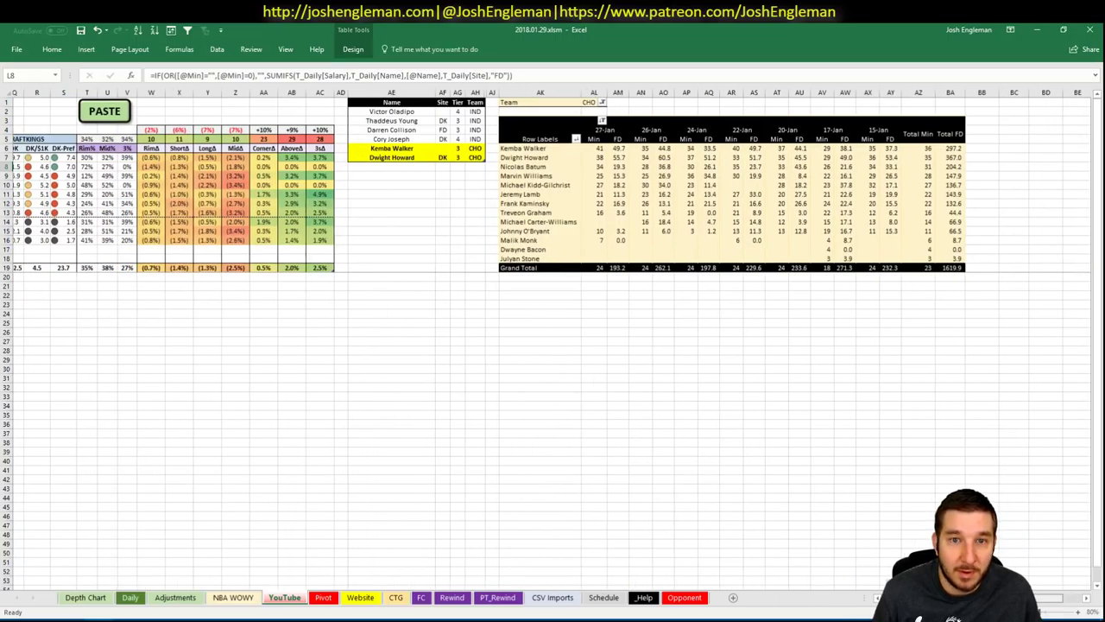
scroll(871, 580, "left", 2)
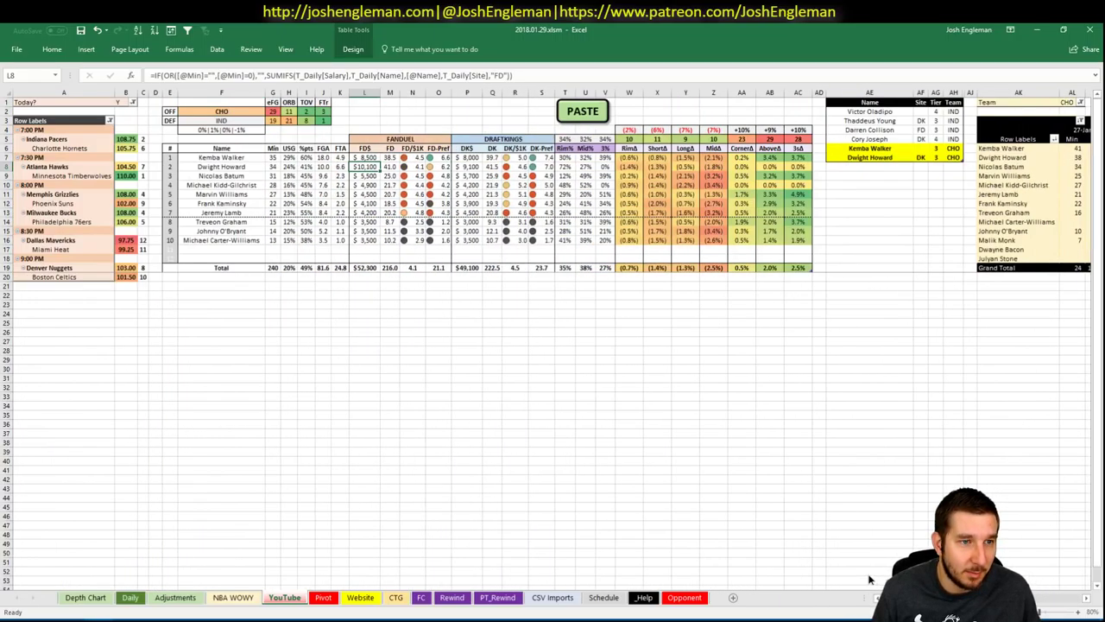
left_click(322, 597)
left_click(347, 467)
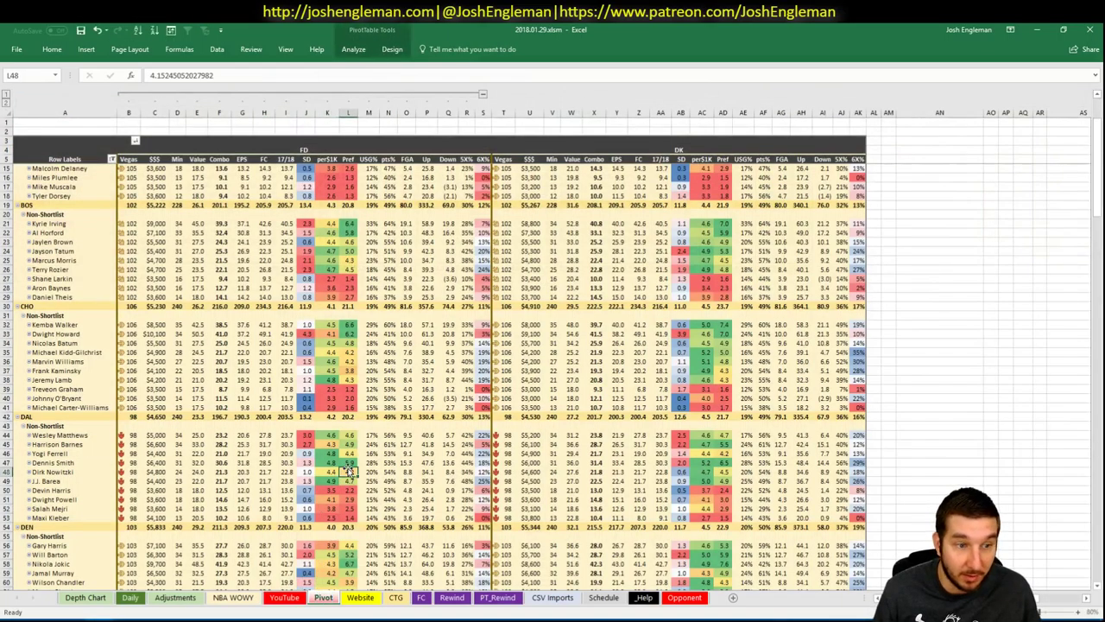
scroll(347, 467, "up", 2)
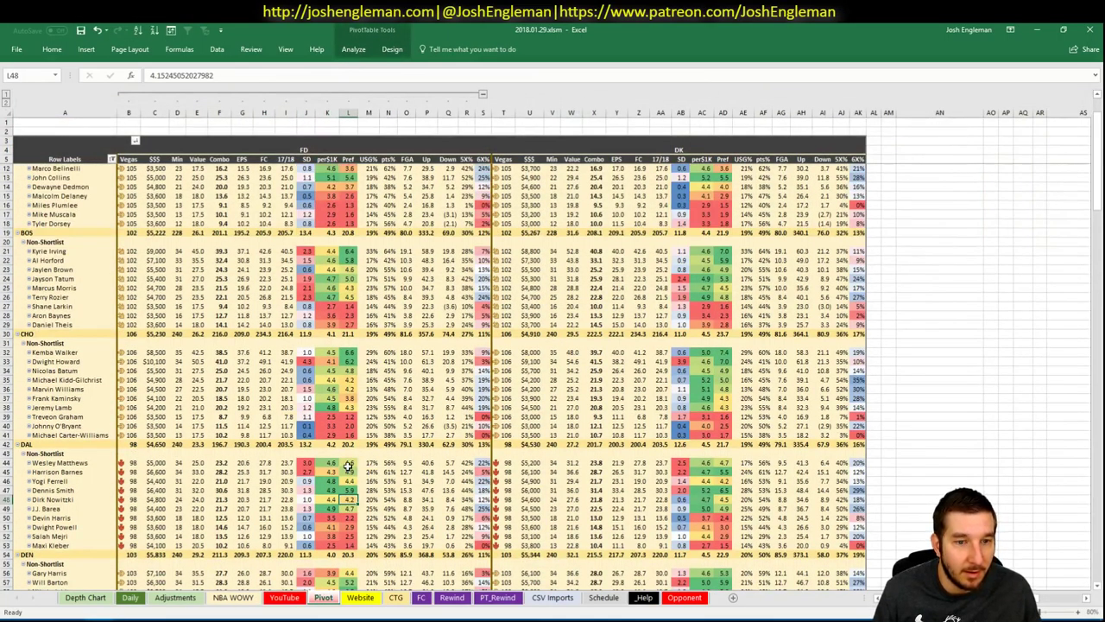
mouse_move(347, 467)
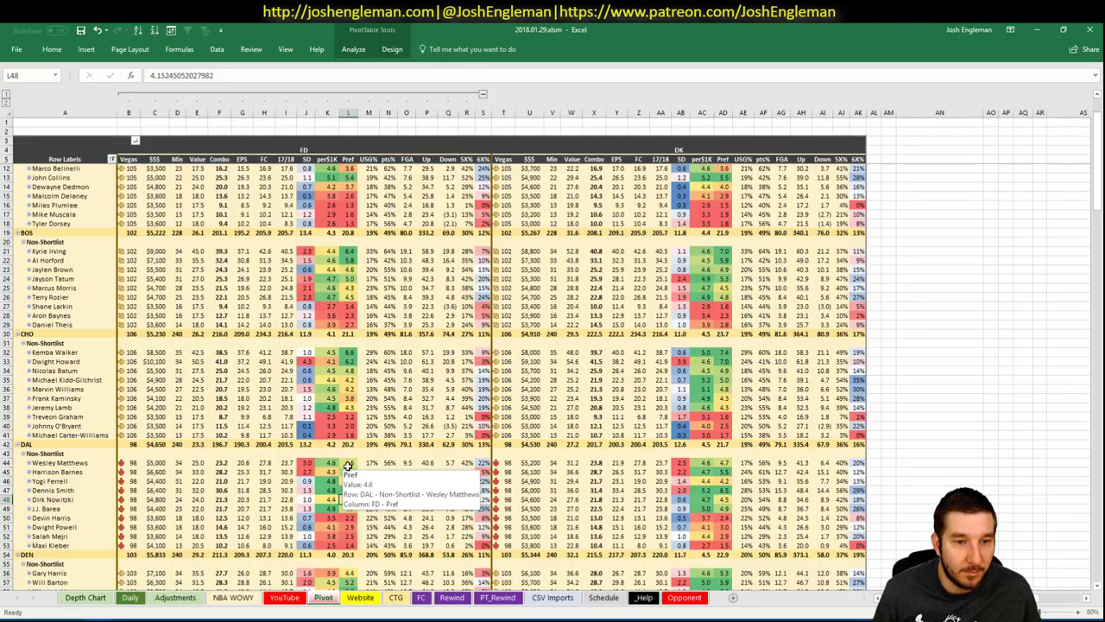
Add a second Dwight Howard row to the YouTube sheet's player table with site FD and tier 4.
left_click(284, 597)
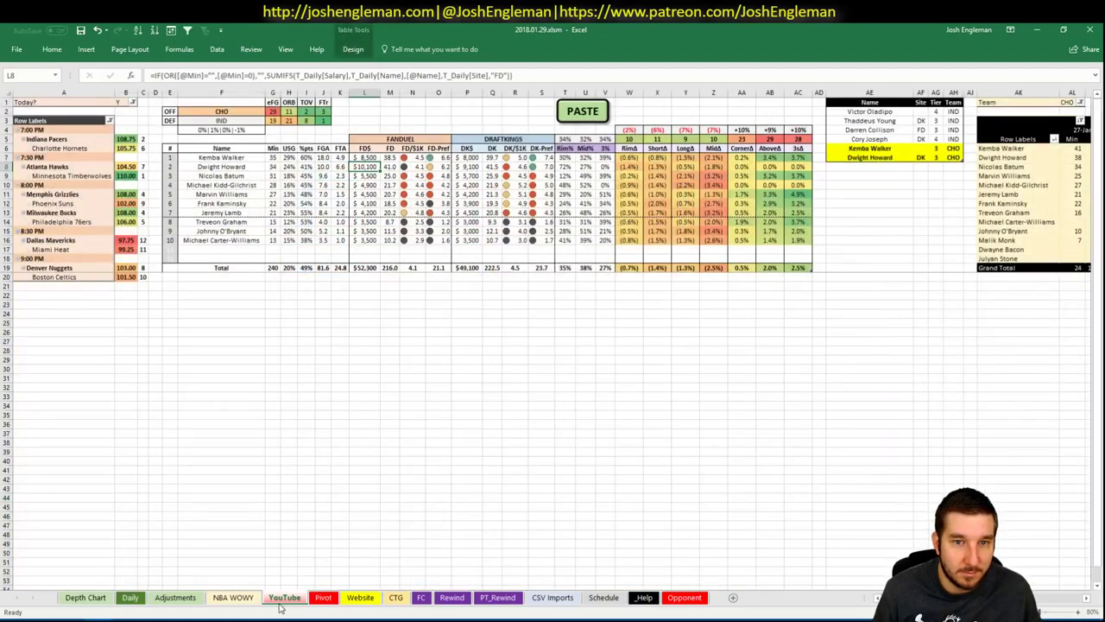
left_click(917, 158)
left_click(899, 168)
type("Dwight Howard")
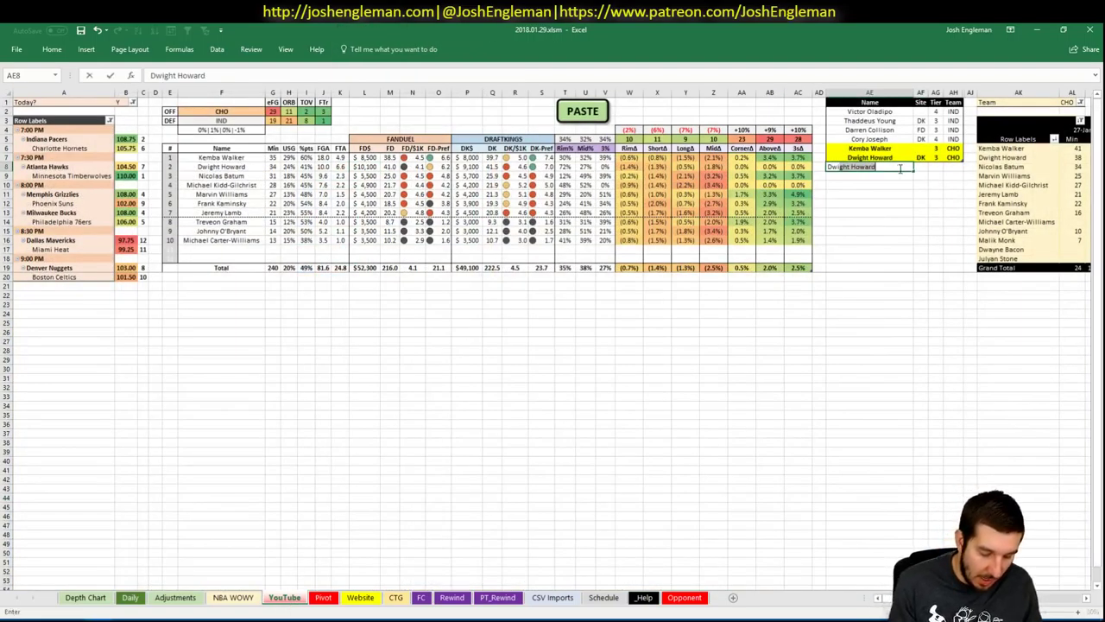
key("Tab")
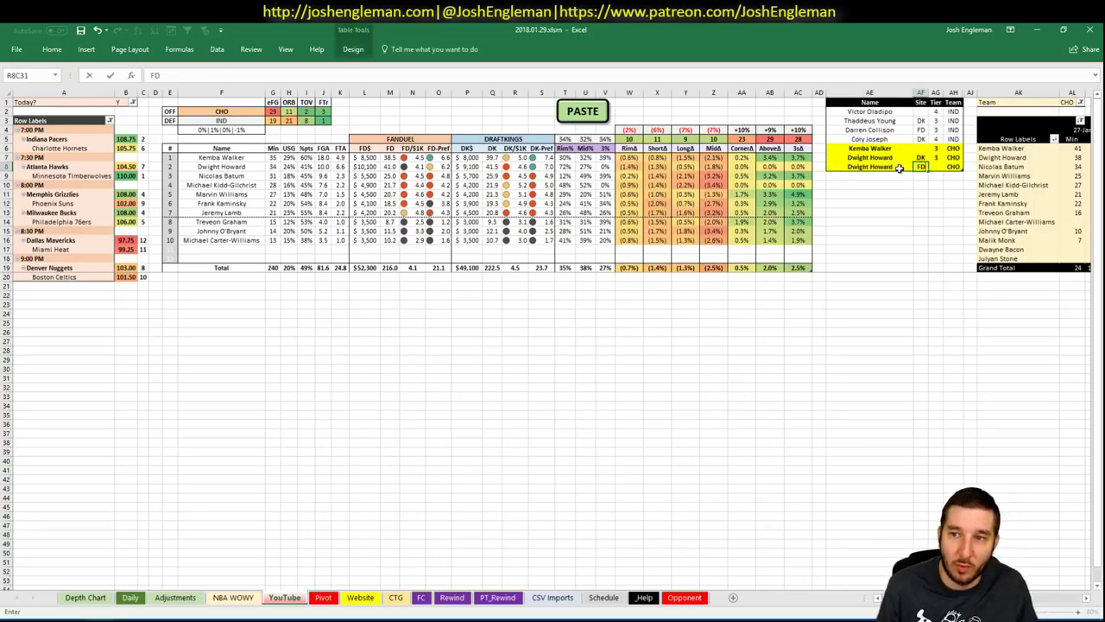
type("FD")
key("Return")
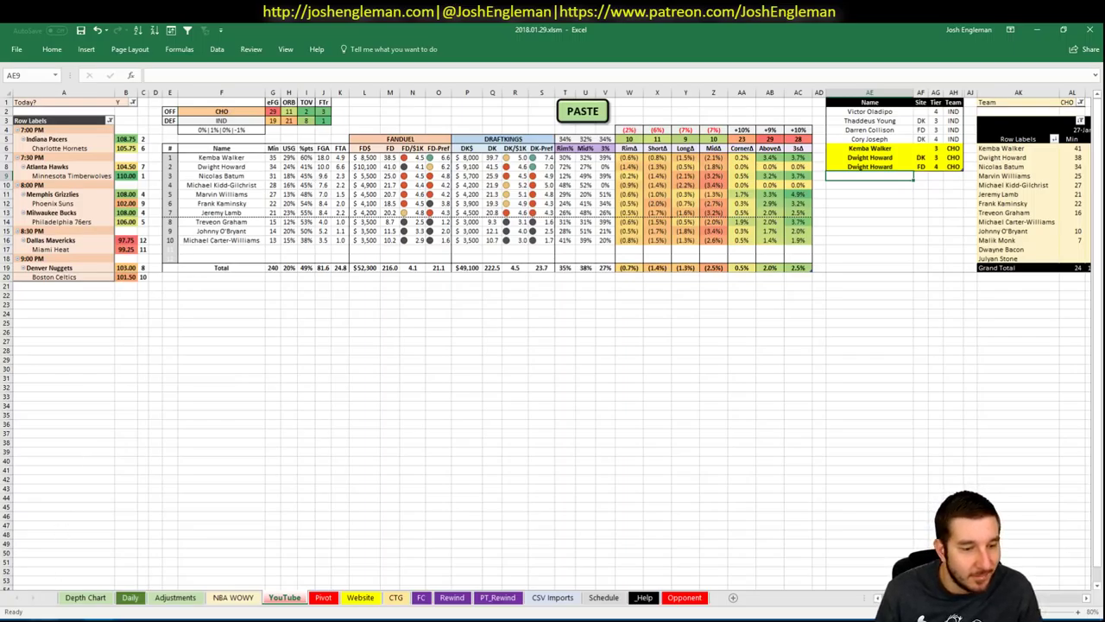
Switch to the browser, look up Domantas Sabonis on Cleaning the Glass and examine his defense and rebounding stats.
left_click(61, 621)
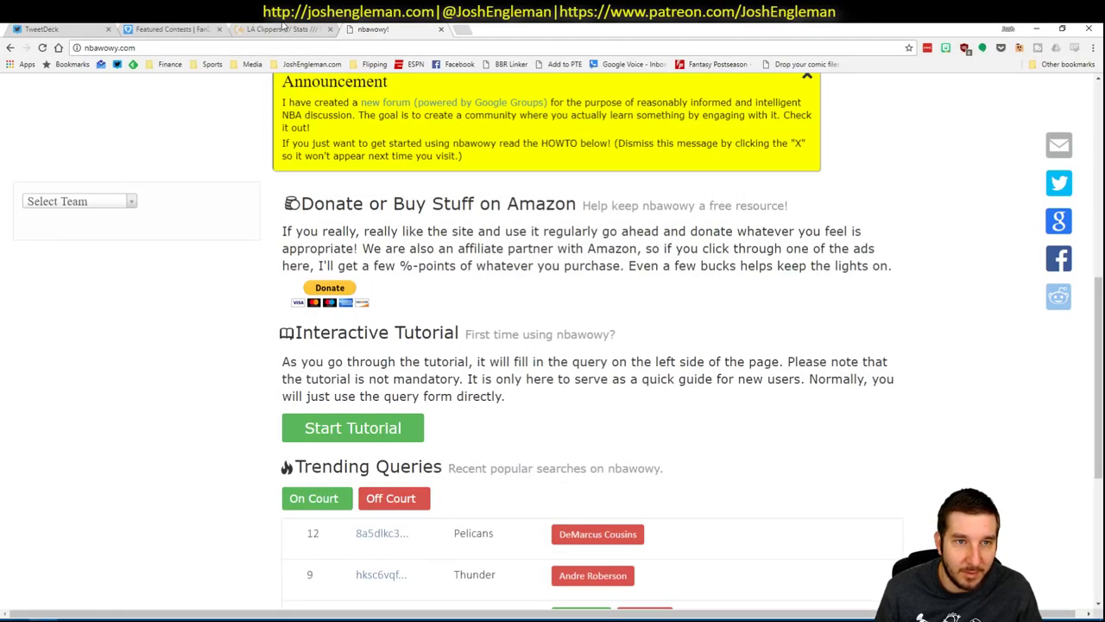
left_click(290, 29)
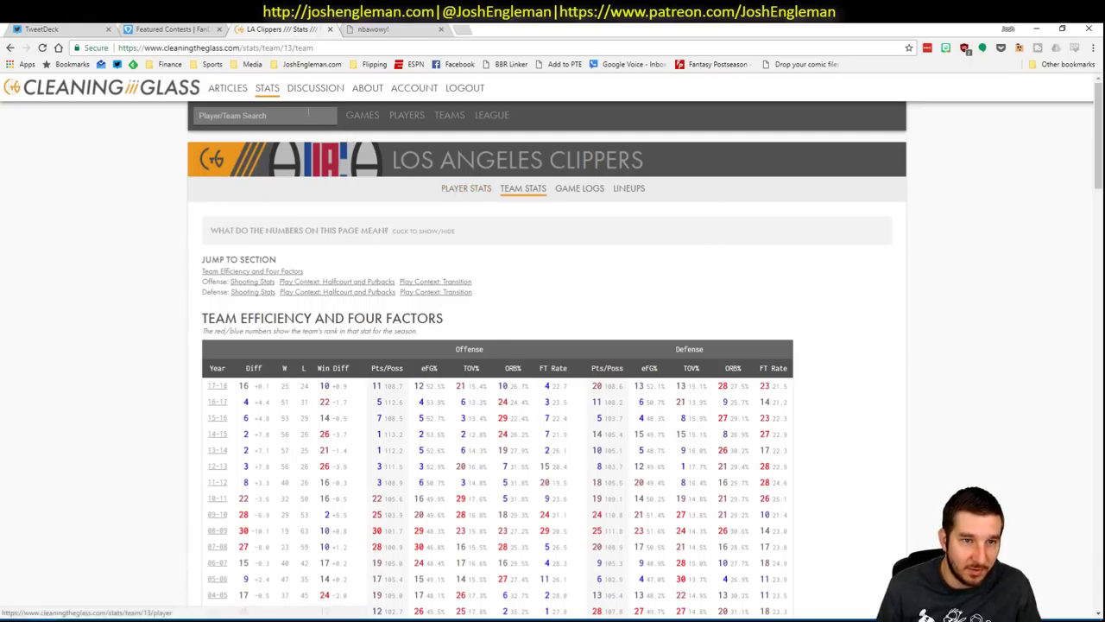
left_click(308, 112)
type("Domantas Sabonis")
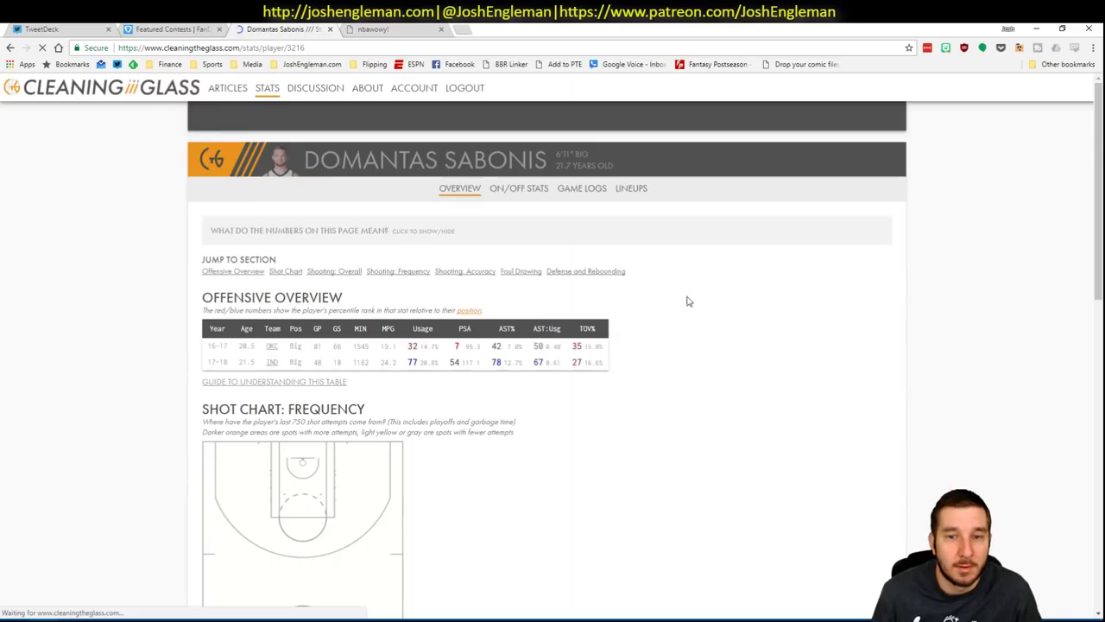
left_click(575, 271)
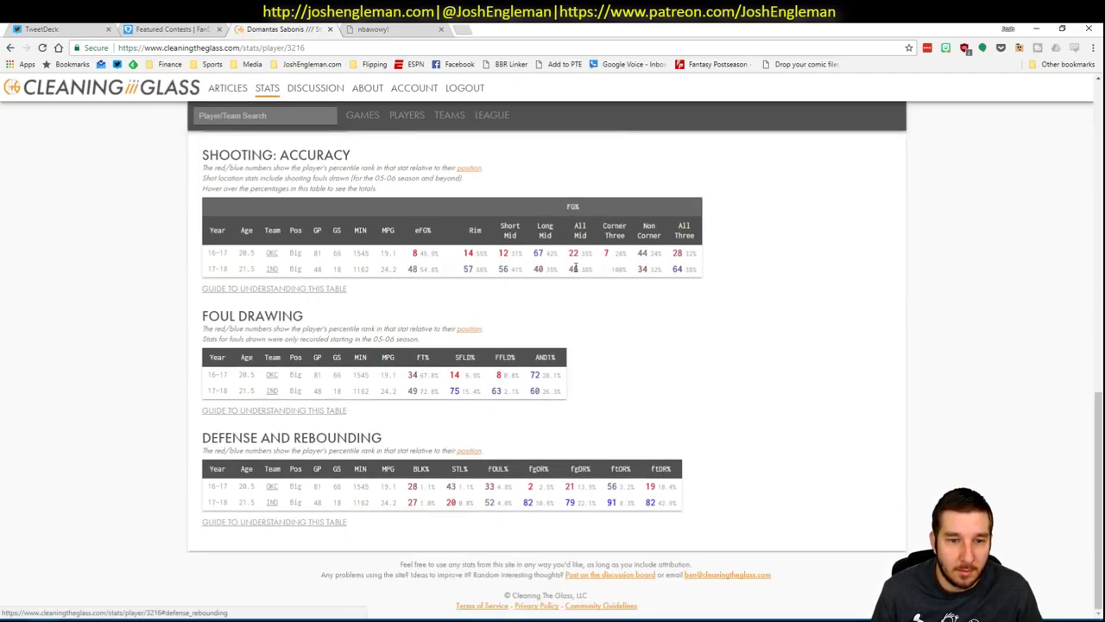
mouse_move(492, 502)
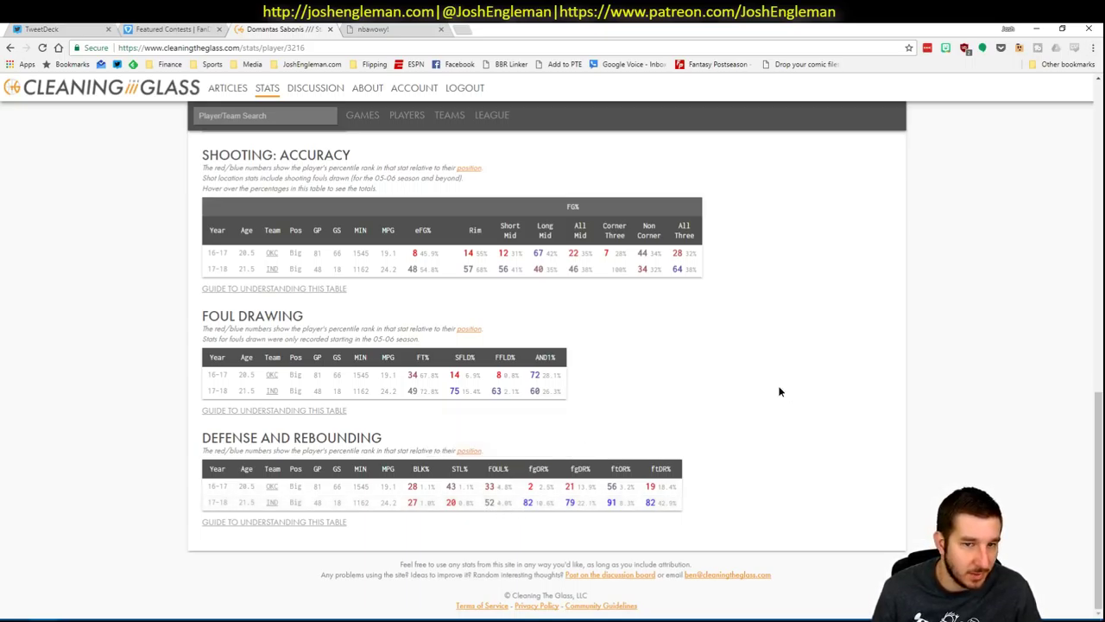
Return to the NBA workbook in Excel and review the Hornets' recent minutes and fantasy points in the game-log PivotTable.
key("alt+Tab")
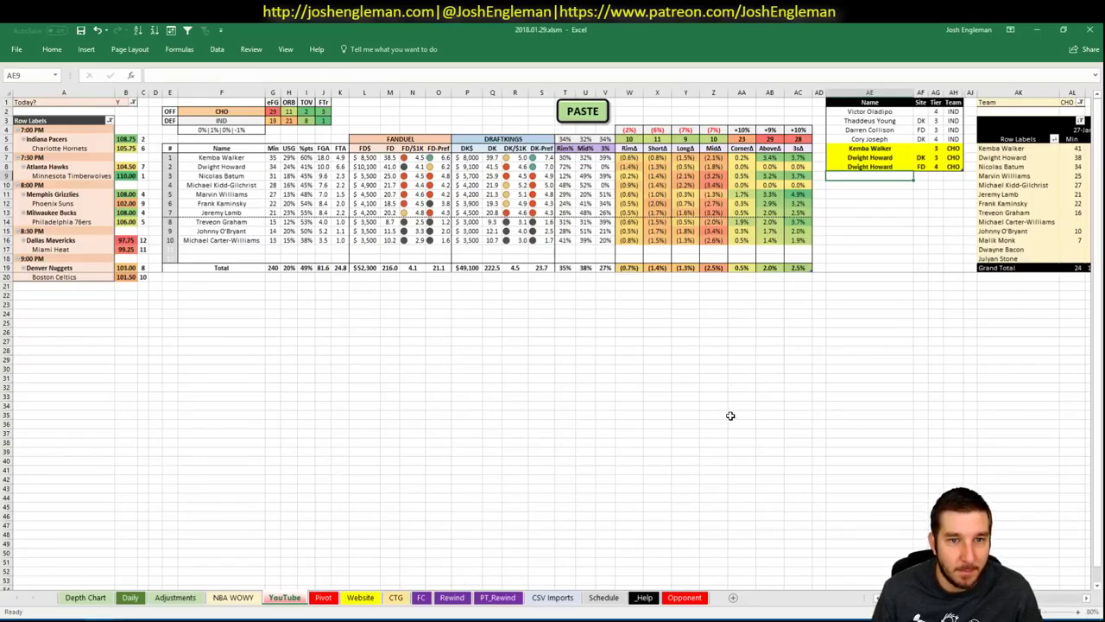
key("alt+Tab")
key("alt+Tab")
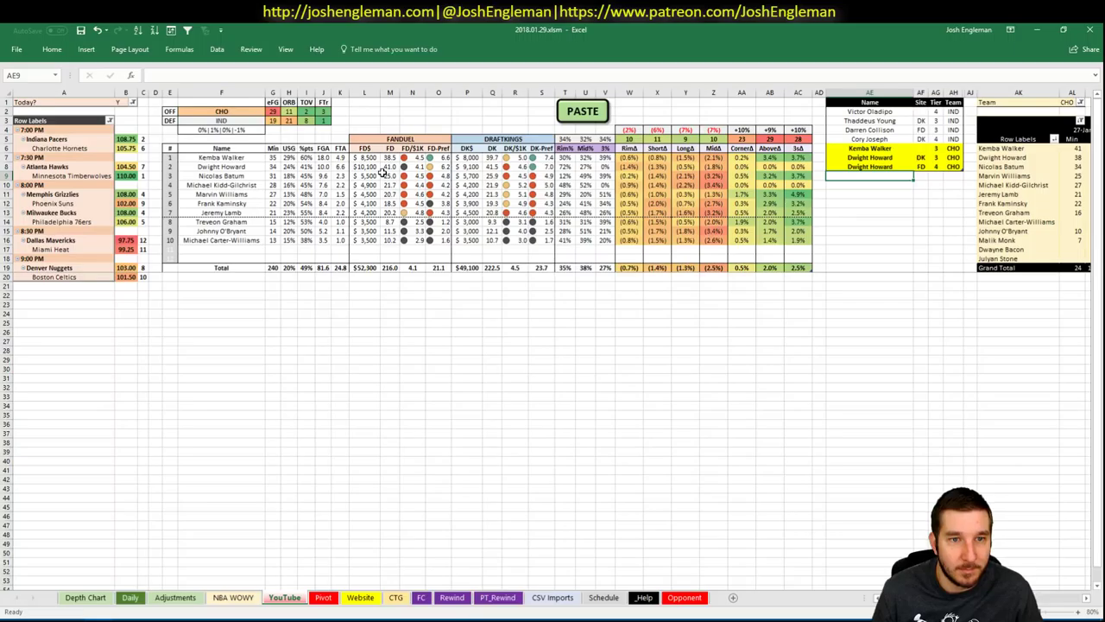
left_click(515, 423)
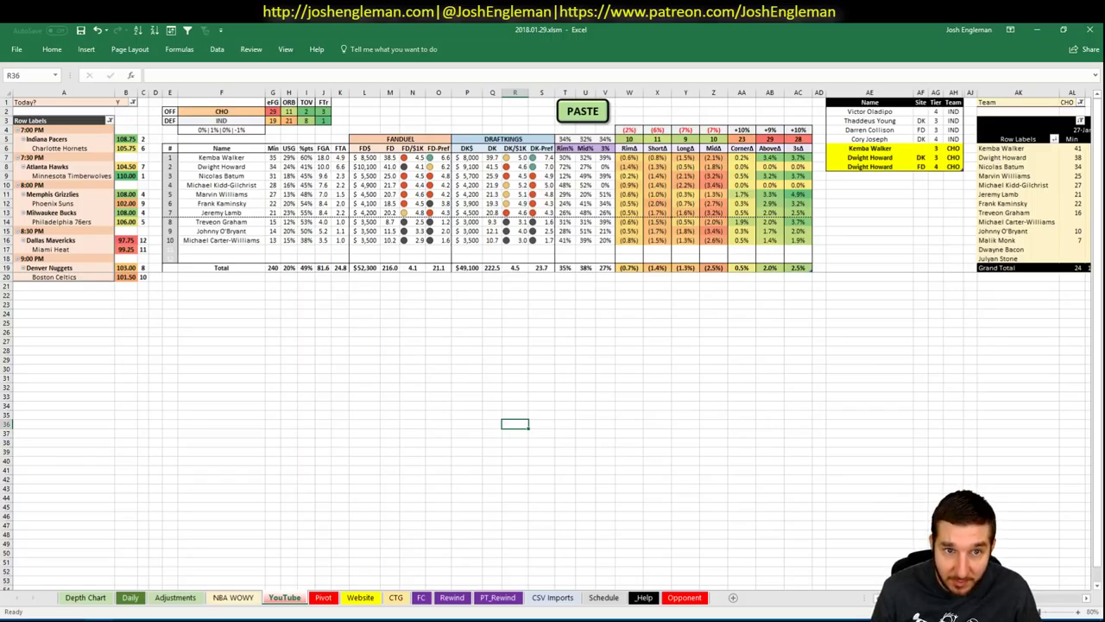
scroll(1040, 598, "right", 10)
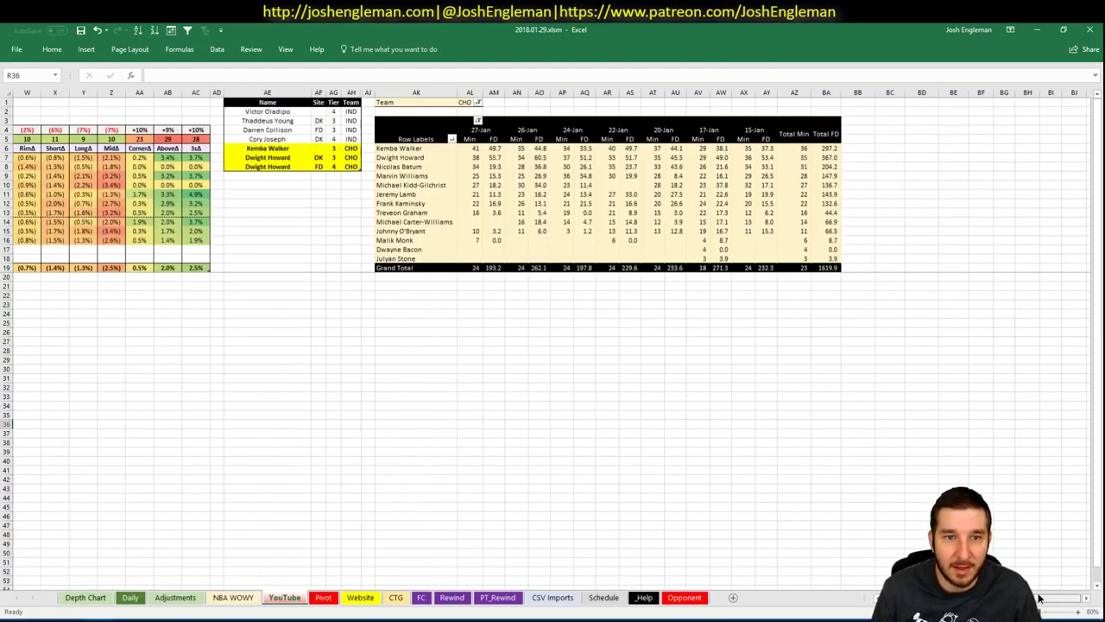
scroll(1040, 598, "left", 6)
scroll(1040, 598, "right", 4)
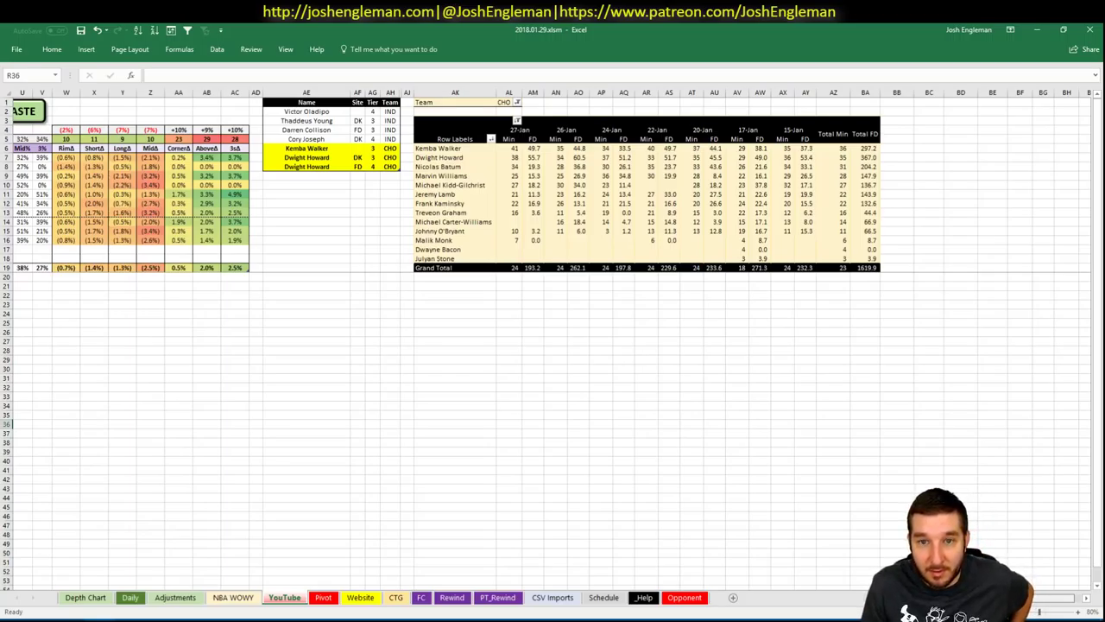
scroll(1040, 598, "left", 9)
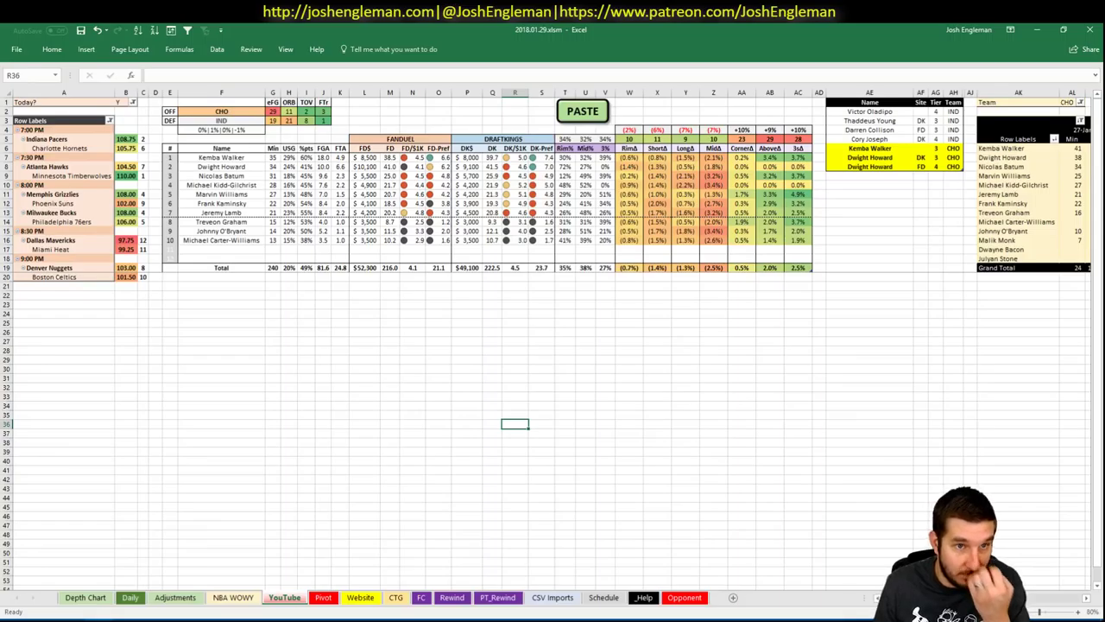
Add Nicolas Batum to the player table below the second Dwight Howard row, with tier 3 and no site.
left_click(874, 167)
left_click(872, 175)
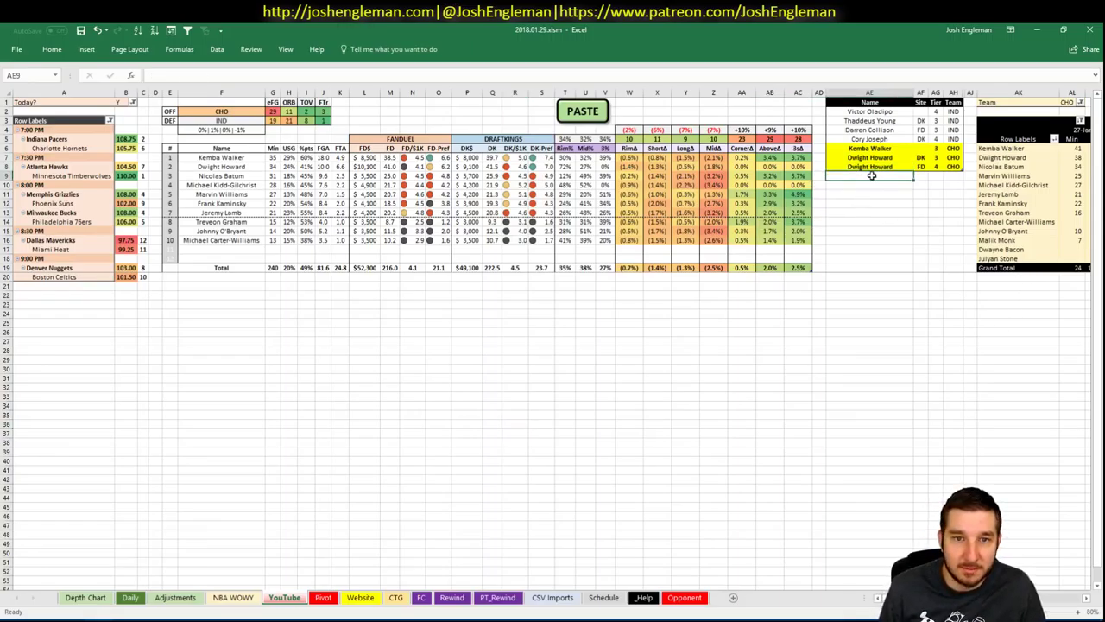
type("Nicolas Batum")
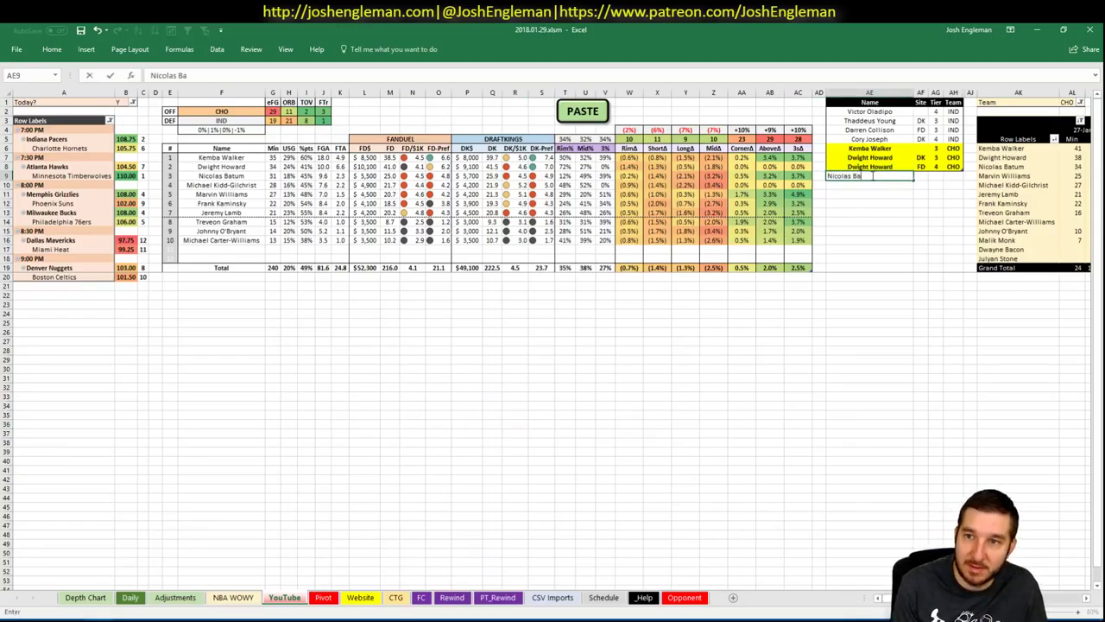
key("Tab")
key("Tab")
type("3")
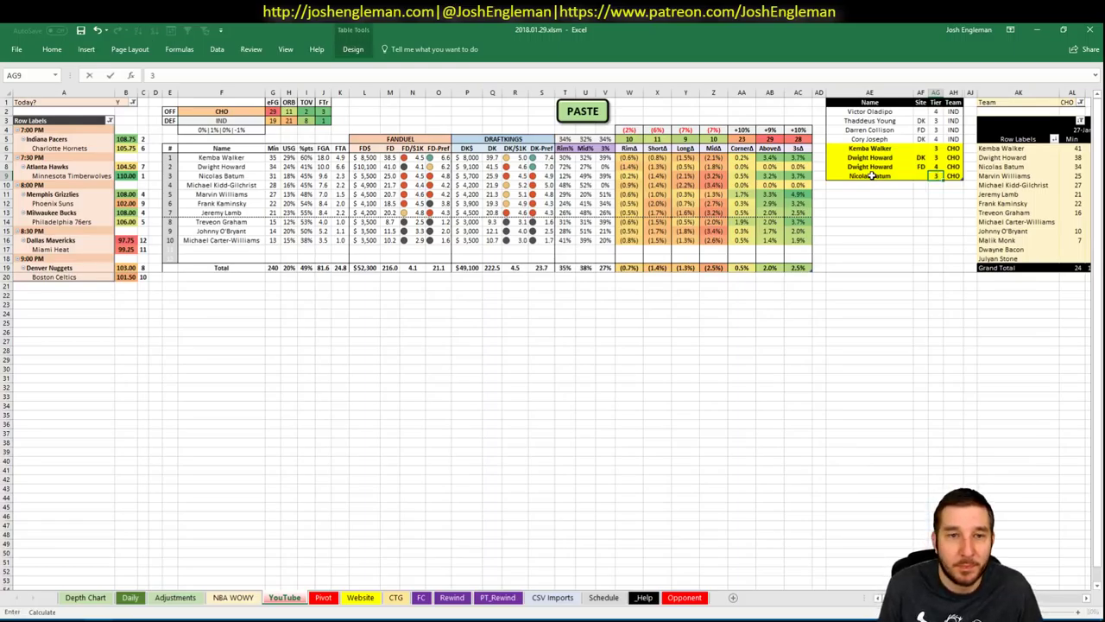
key("Return")
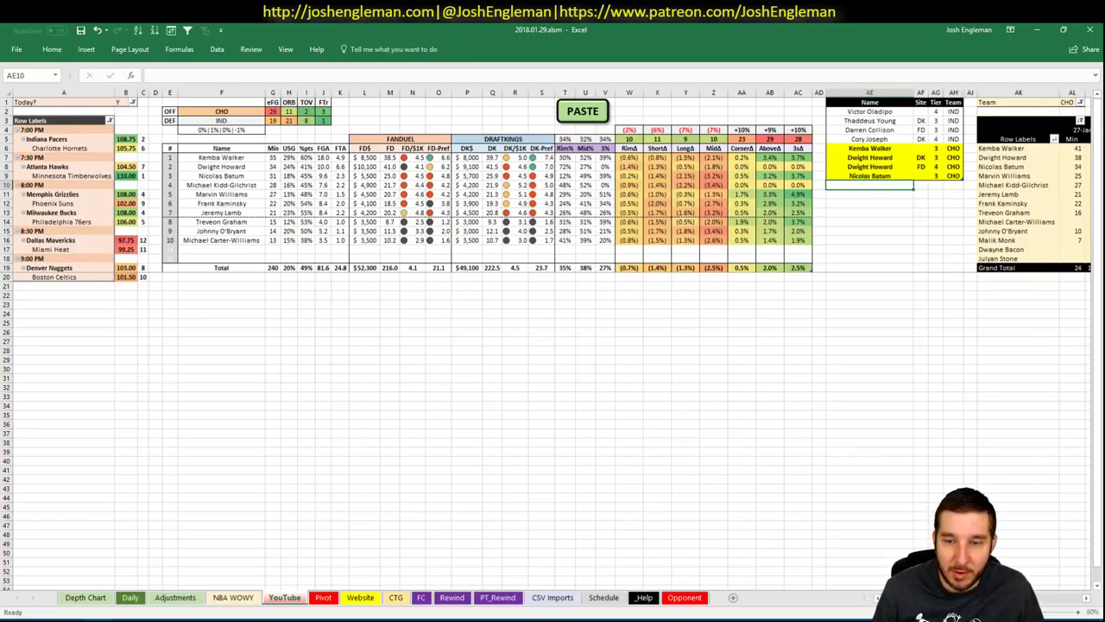
Add Michael Kidd-Gilchrest to the player table's next row with site DK and tier 3.
scroll(552, 336, "right", 3)
scroll(879, 314, "left", 3)
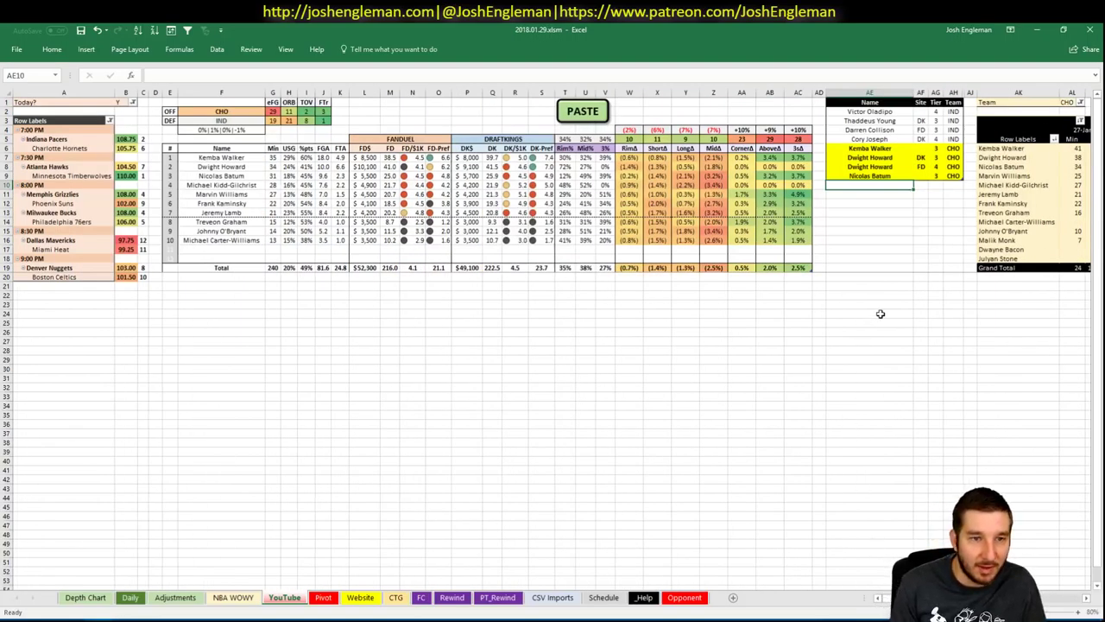
type("Michael")
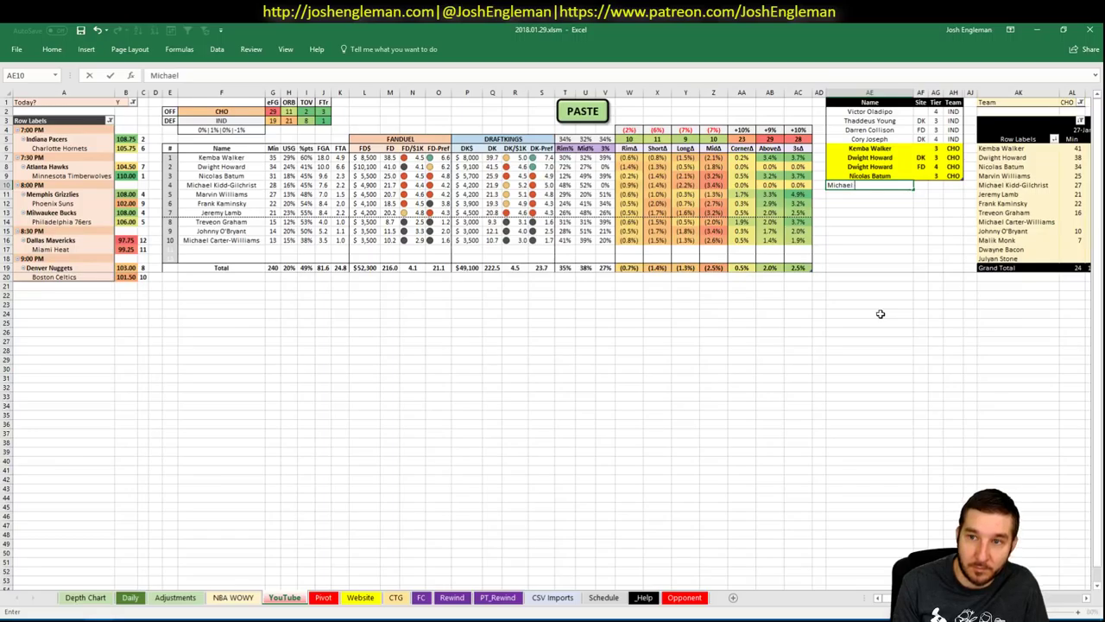
type(" Kidd-Gilc")
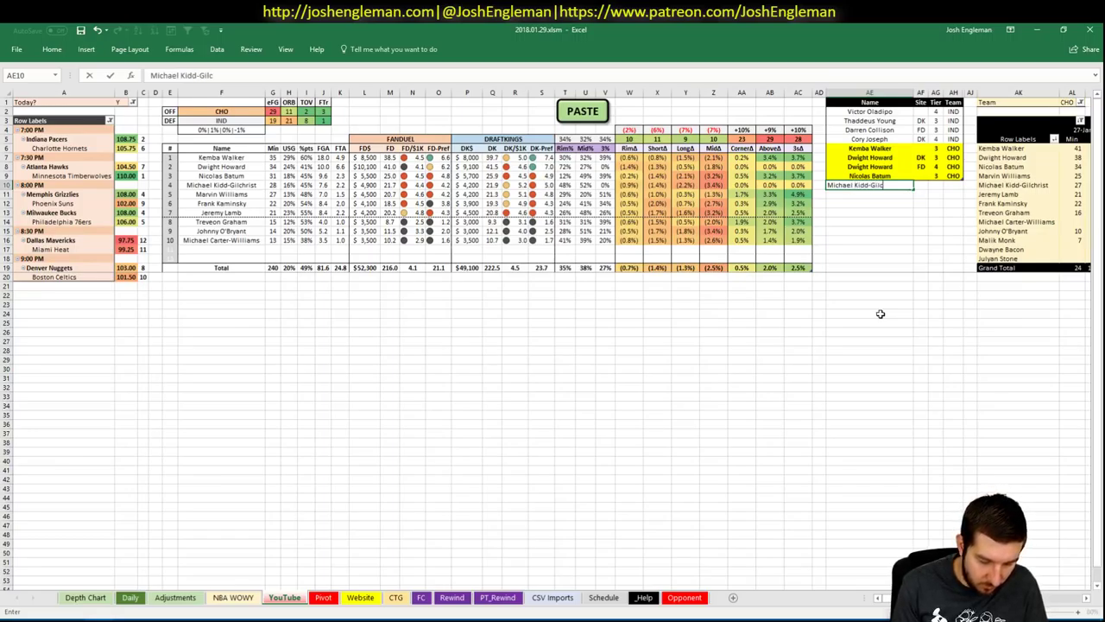
type("hri")
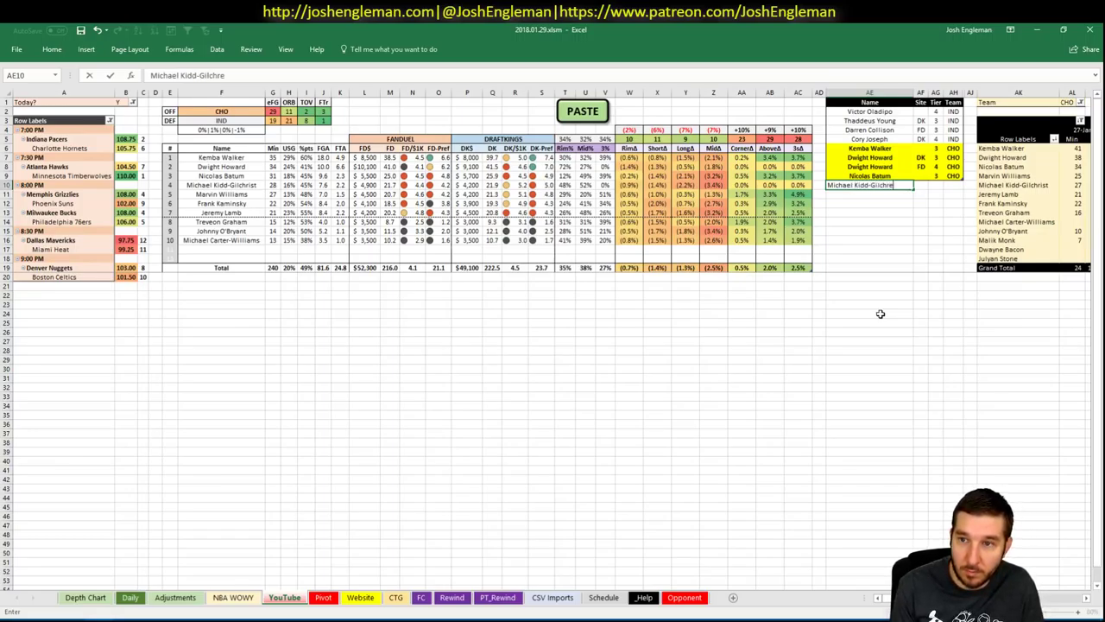
type("st")
key("Tab")
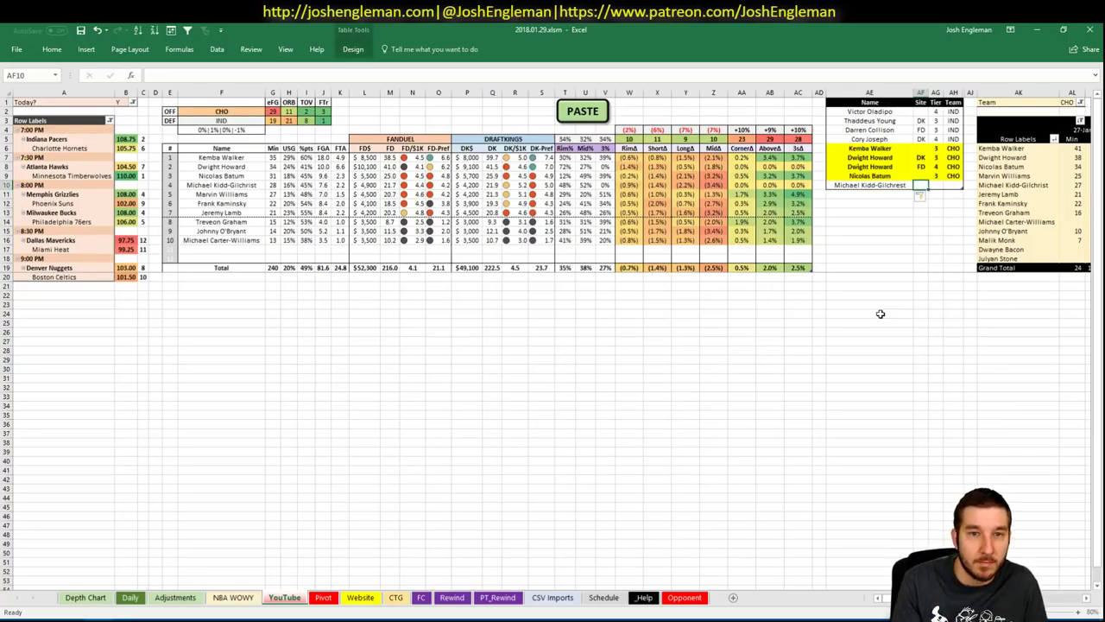
type("DK")
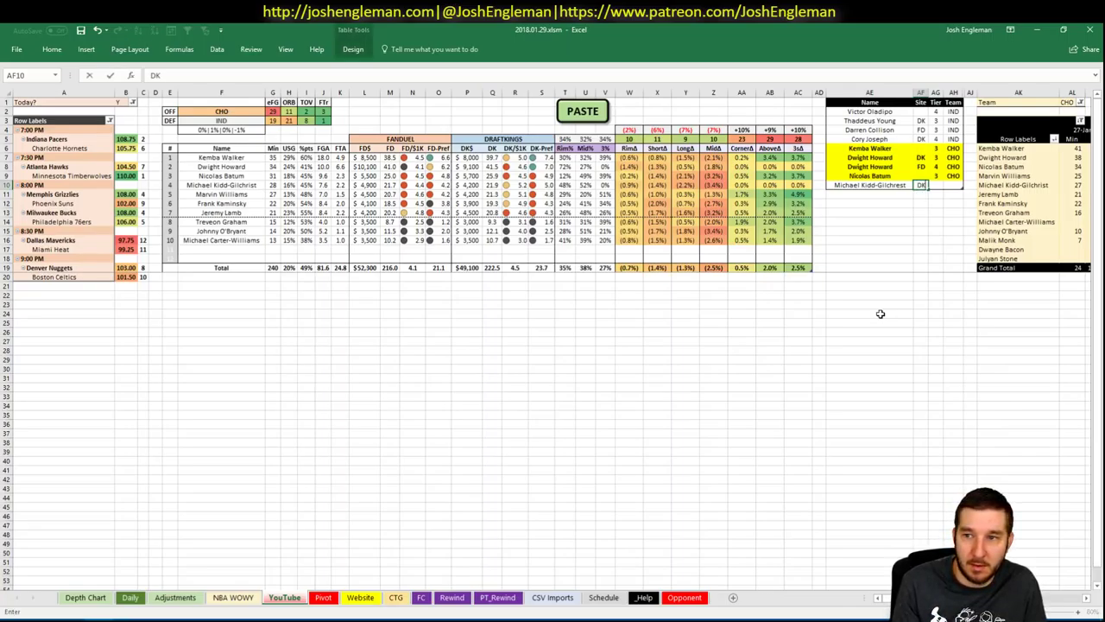
key("Tab")
type("3")
key("Return")
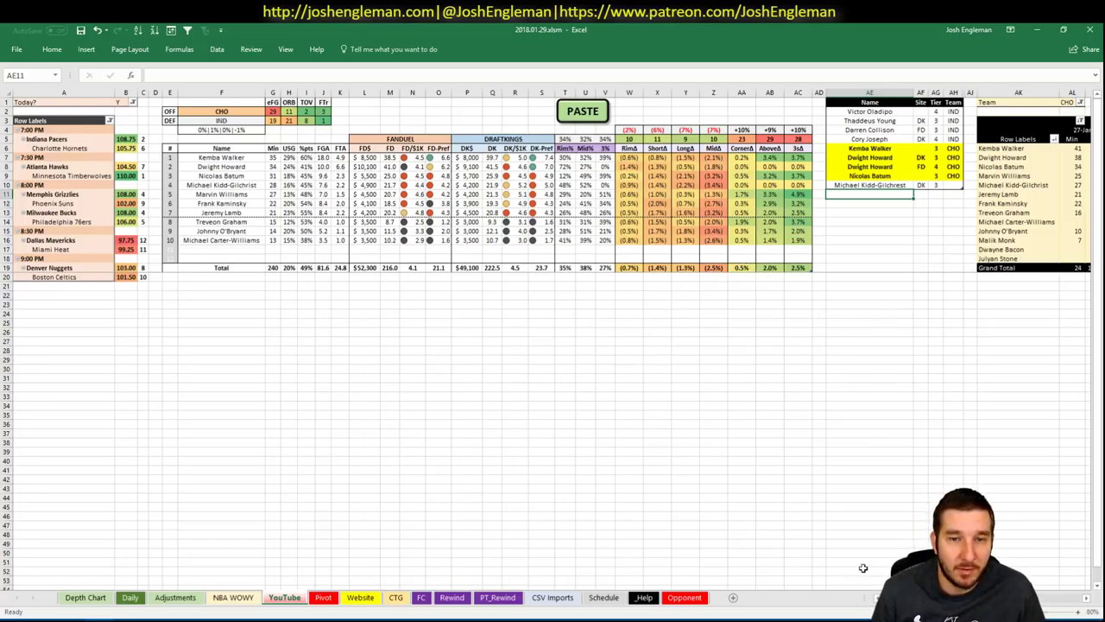
Add Marvin Williams to the player table with tier 3 and no site, and correct the name above to Michael Kidd-Gilchrist.
type("Marvin")
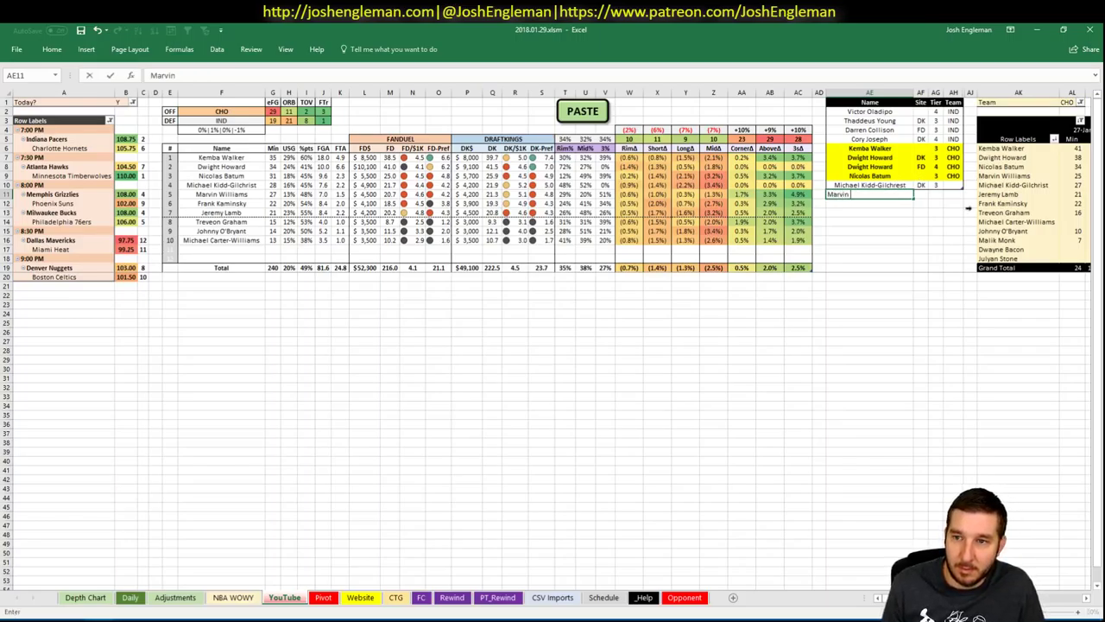
left_click(902, 185)
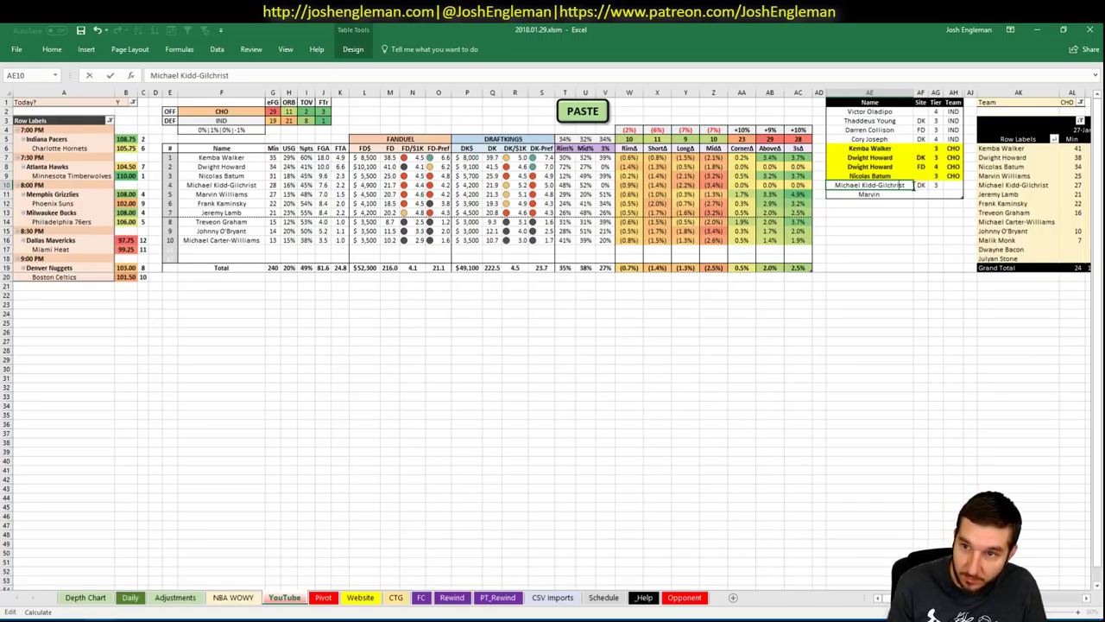
key("Return")
key("F2")
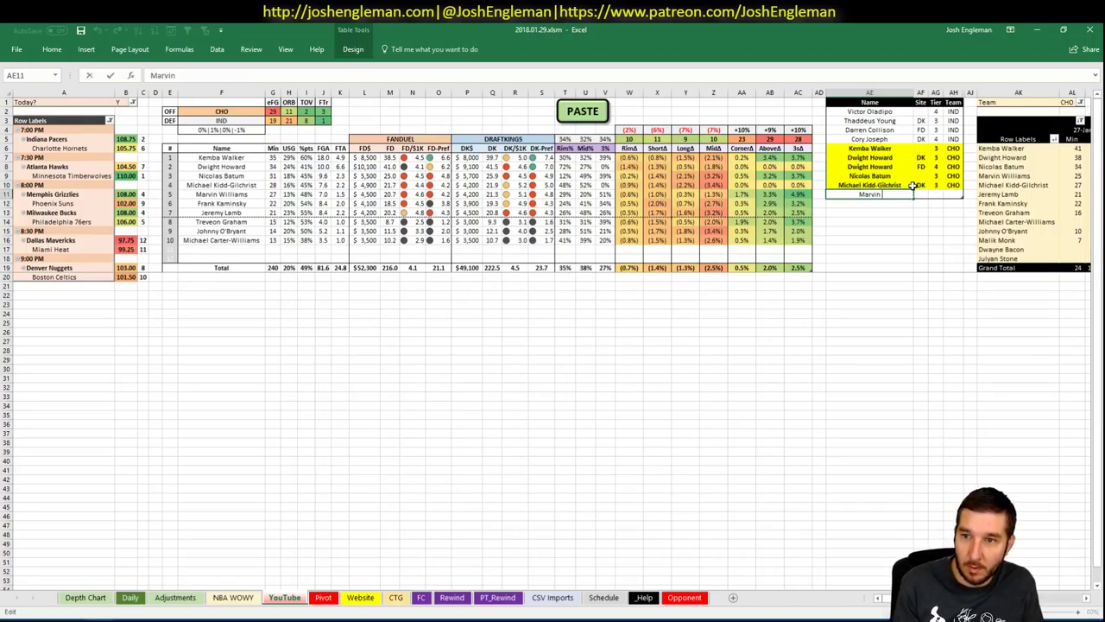
type("Williams")
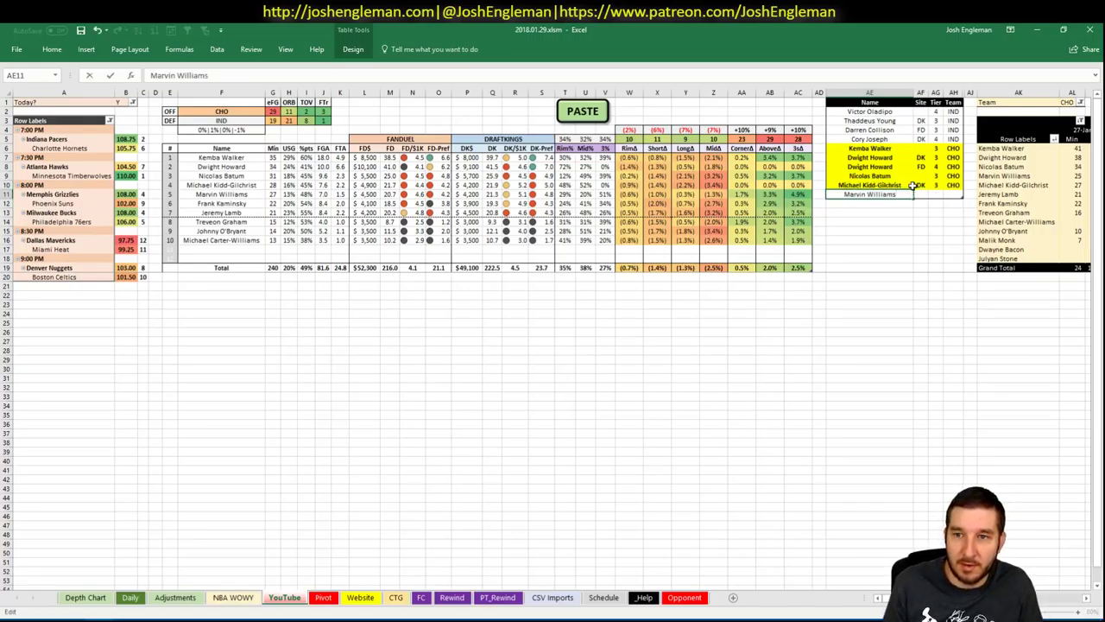
key("Tab")
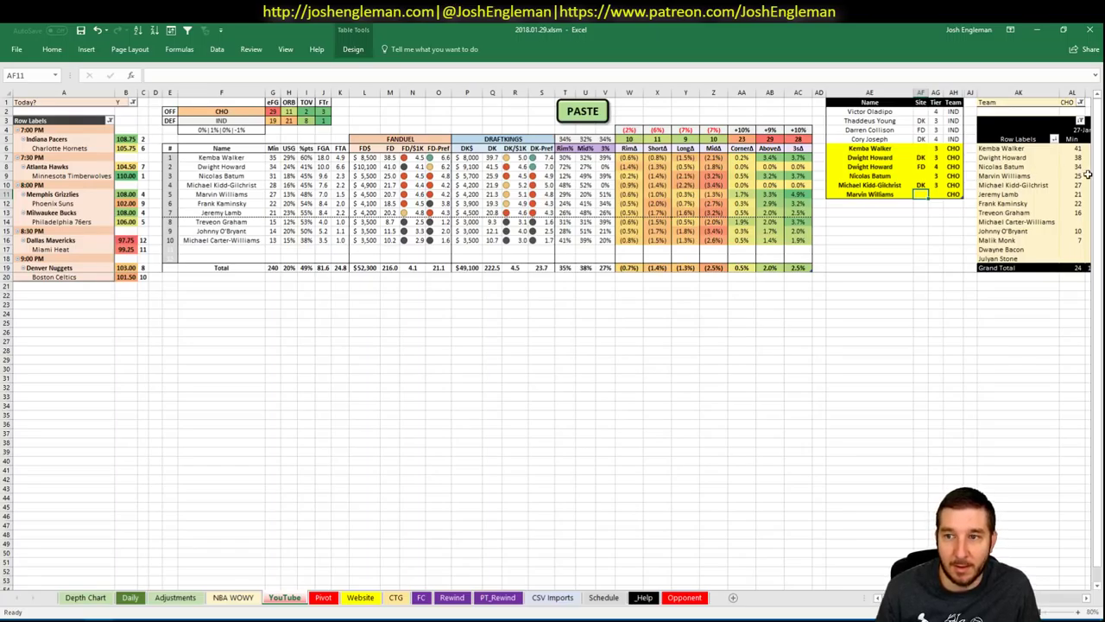
key("Right")
type("3")
key("Return")
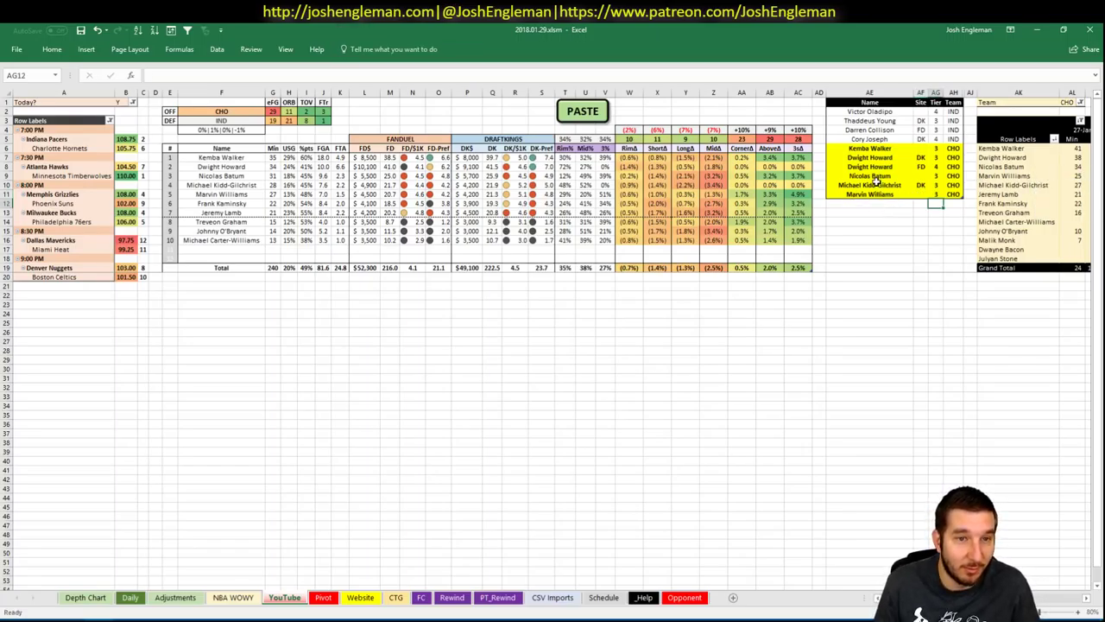
Check the Hornets' game log once more and set the matchup's offense team to ATL.
left_click(220, 113)
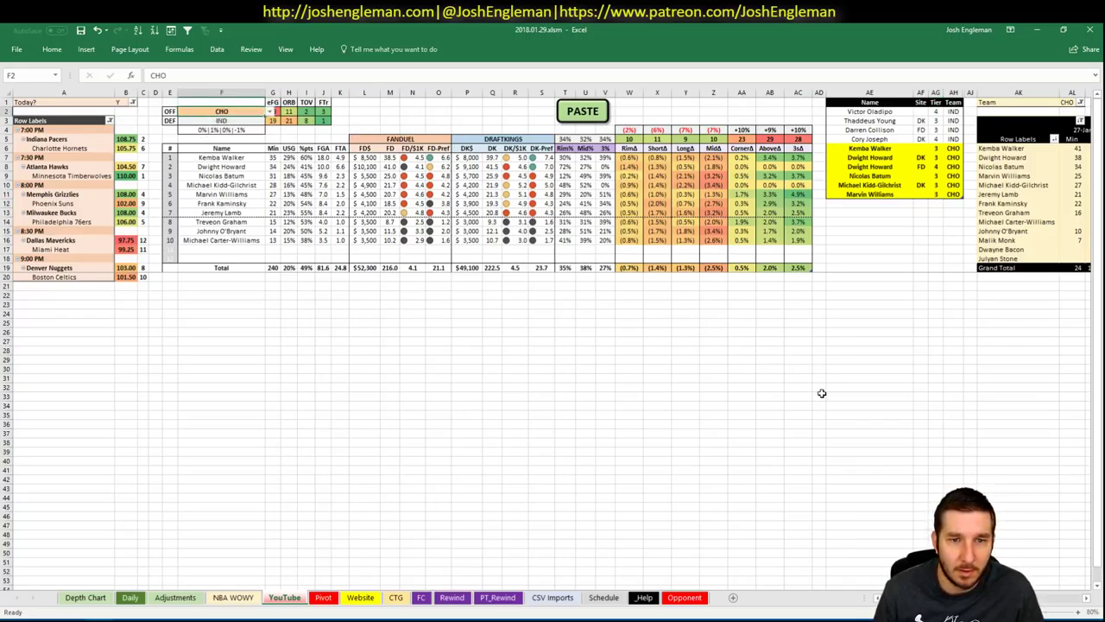
scroll(552, 345, "right", 5)
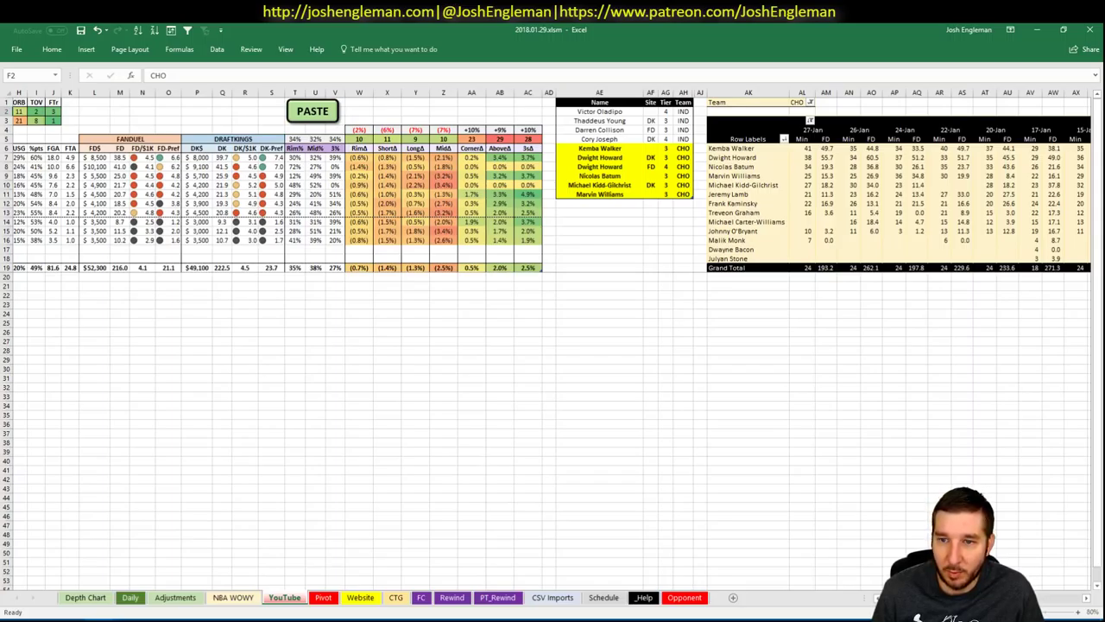
type("AT")
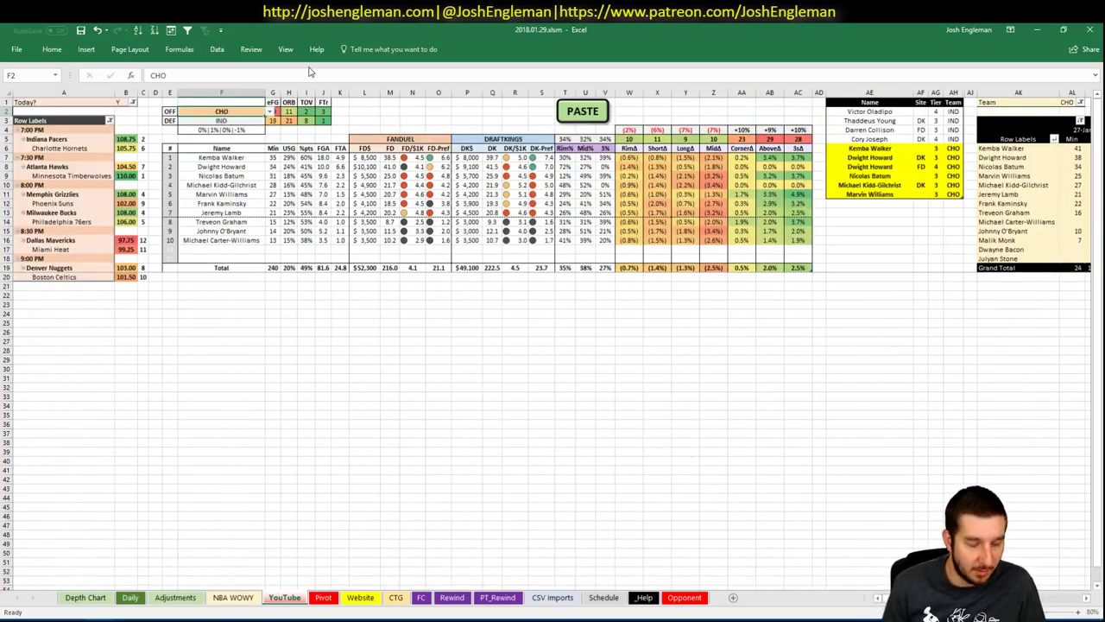
type("L")
key("Return")
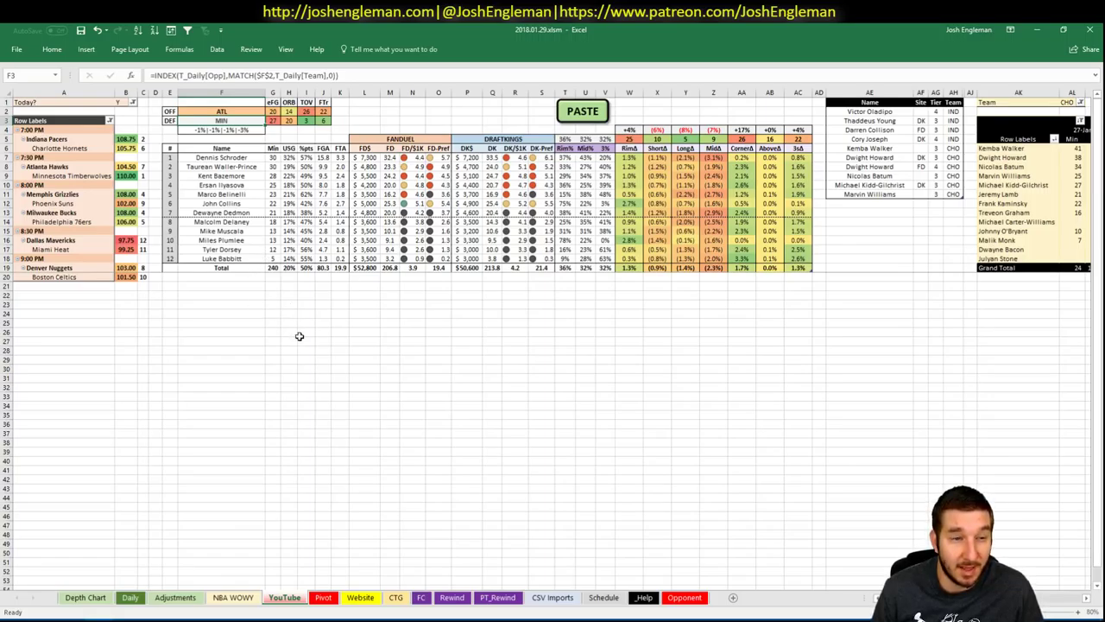
key("alt+Tab")
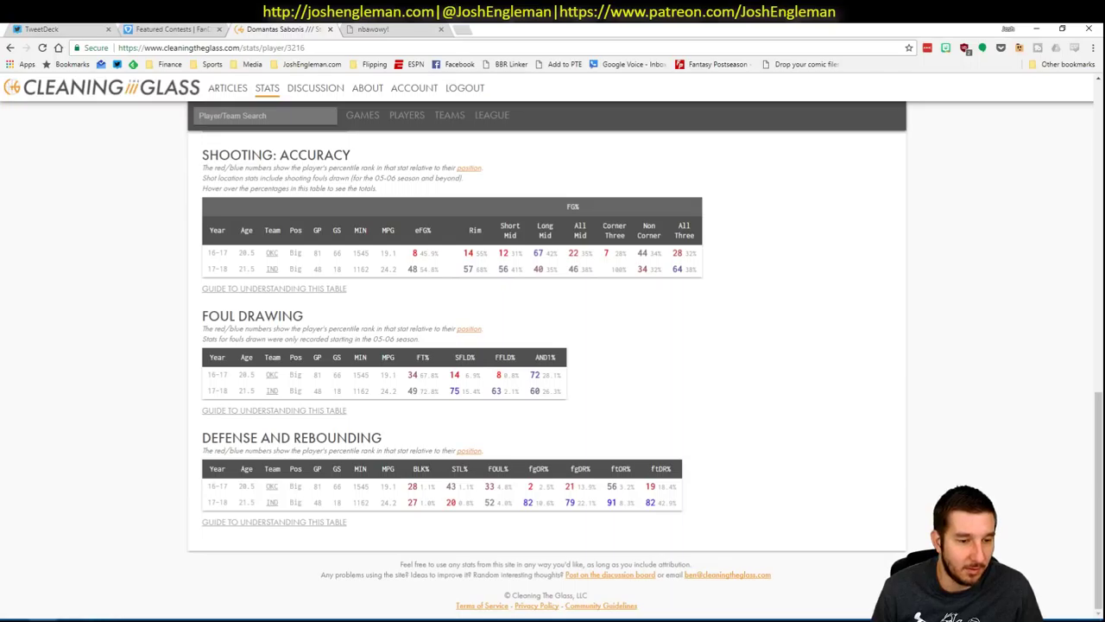
key("alt+Tab")
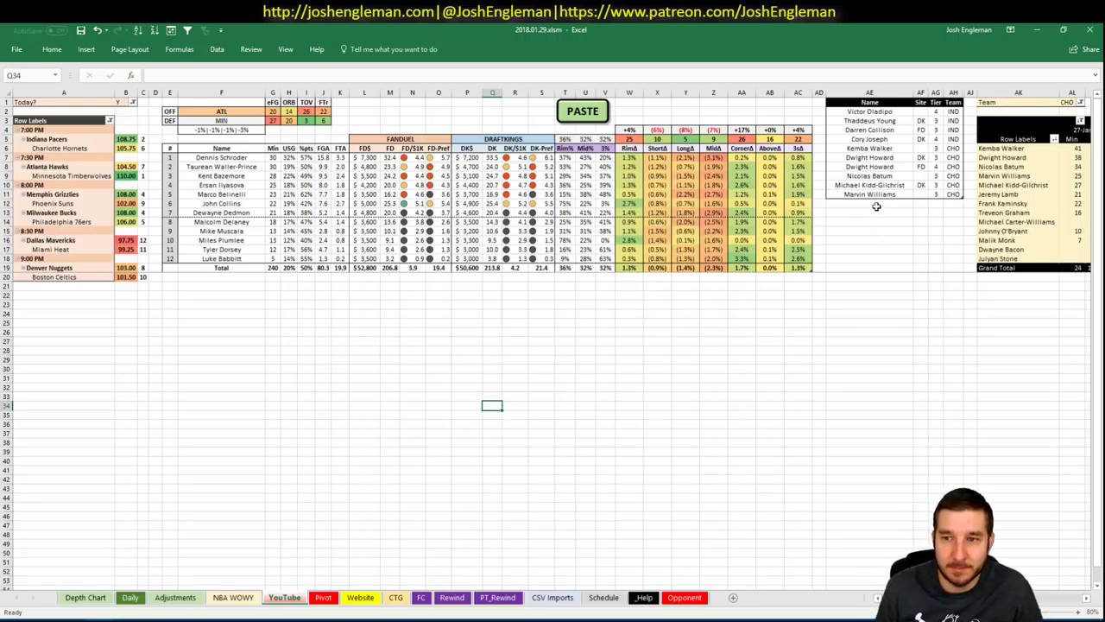
Filter the game-log PivotTable to team ATL.
left_click(876, 206)
left_click(1072, 102)
type("ATL")
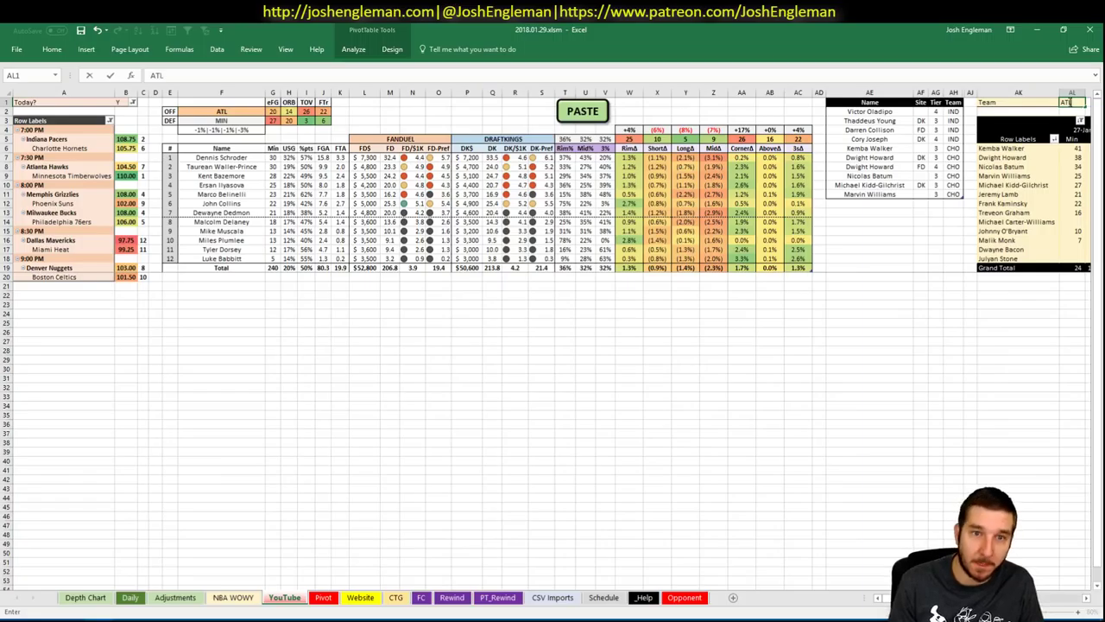
key("Return")
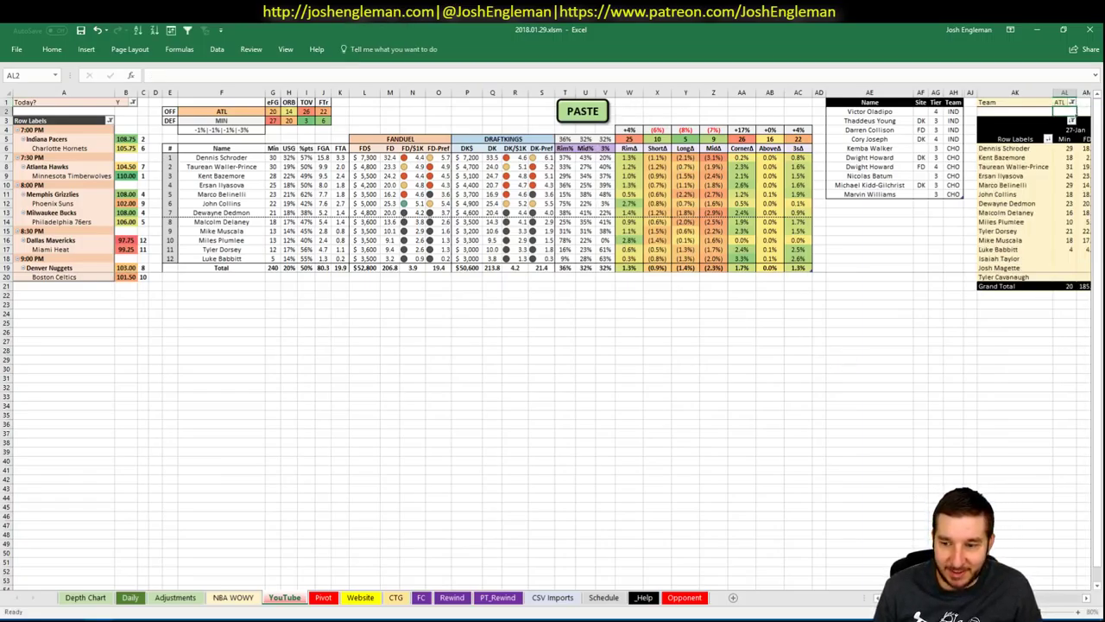
Review the Hawks' recent minutes and fantasy points in the game log against their projections, salaries and shooting matchup data.
scroll(553, 345, "right", 5)
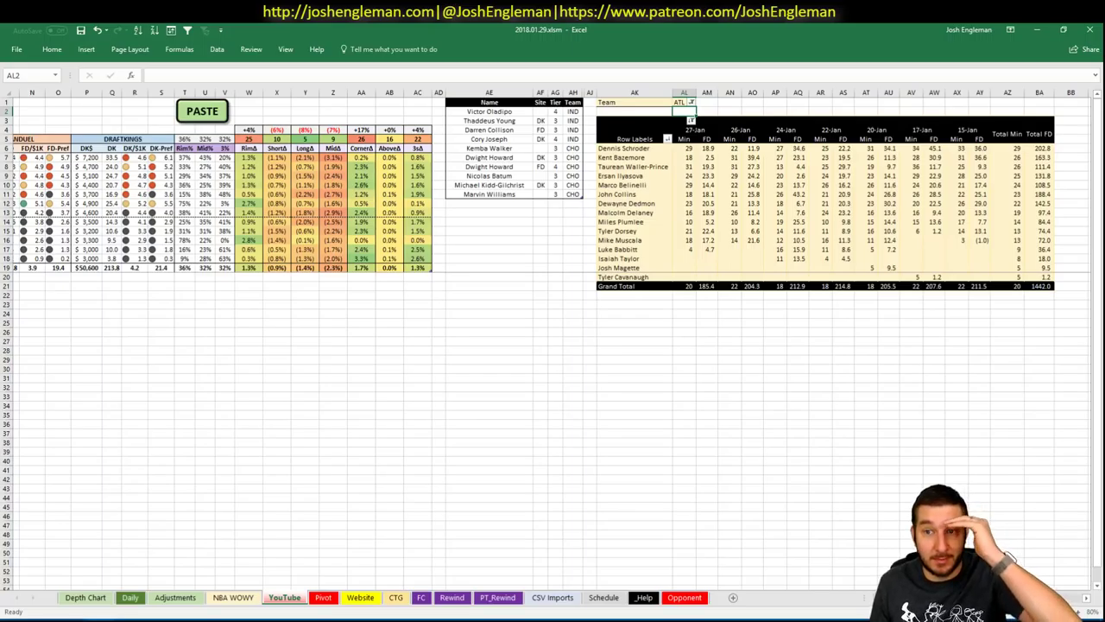
scroll(553, 345, "right", 1)
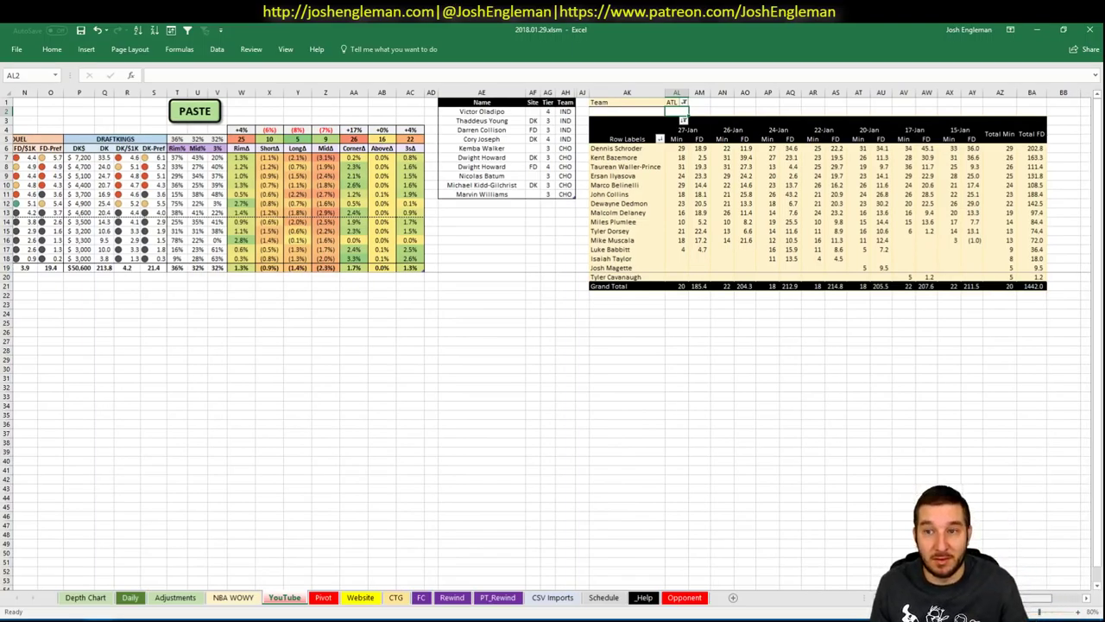
scroll(553, 346, "right", 1)
scroll(552, 345, "left", 7)
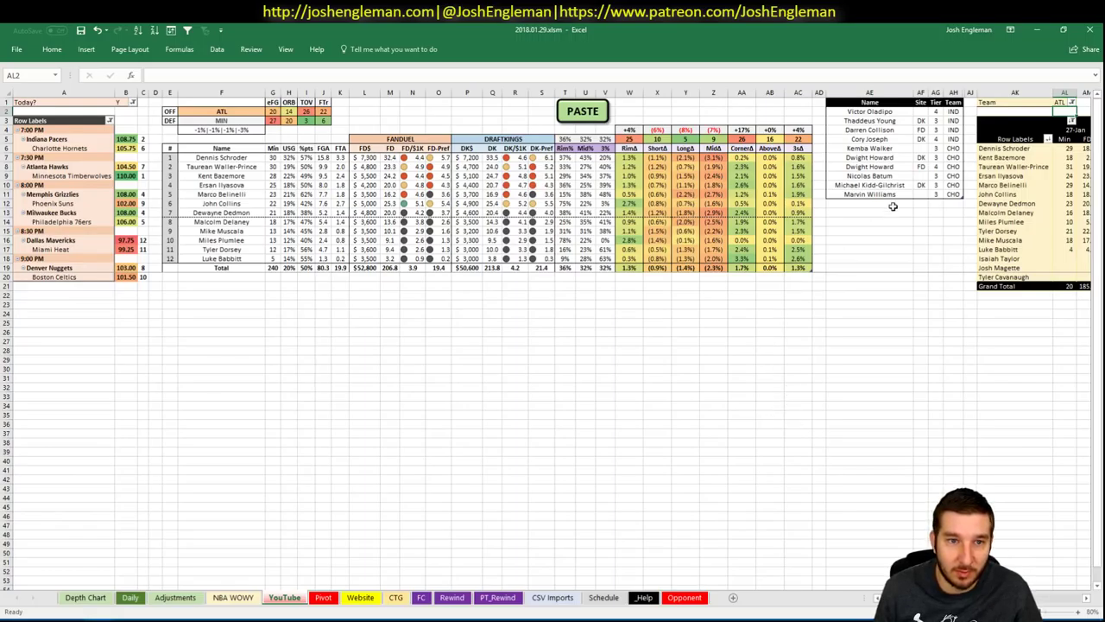
left_click(287, 158)
key("Left")
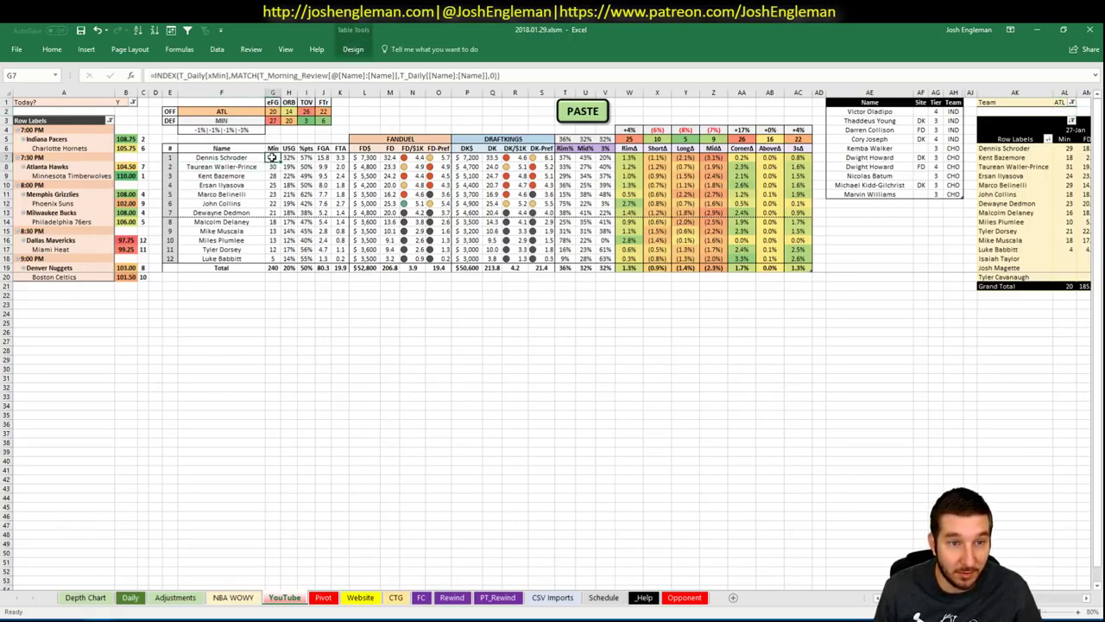
scroll(552, 345, "right", 8)
scroll(553, 345, "left", 8)
left_click(684, 571)
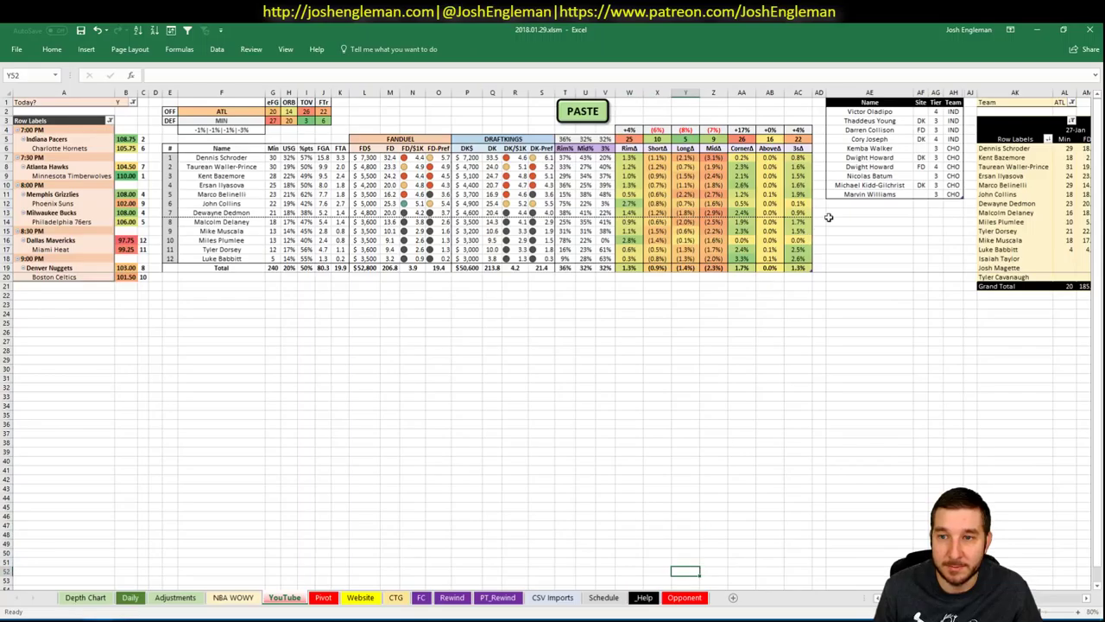
left_click(863, 203)
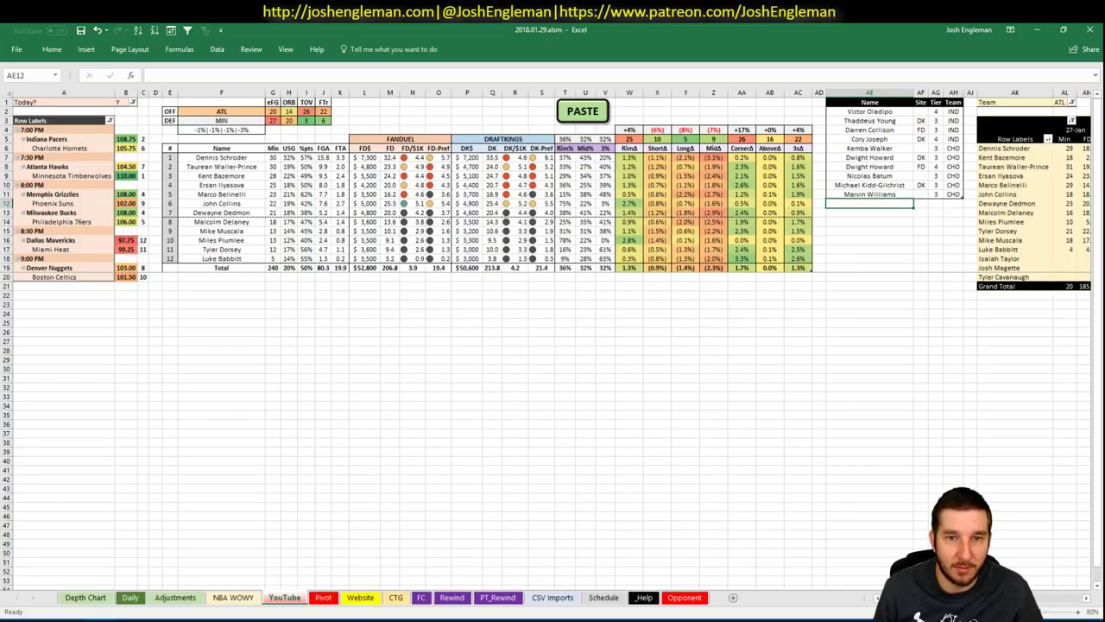
scroll(553, 337, "right", 5)
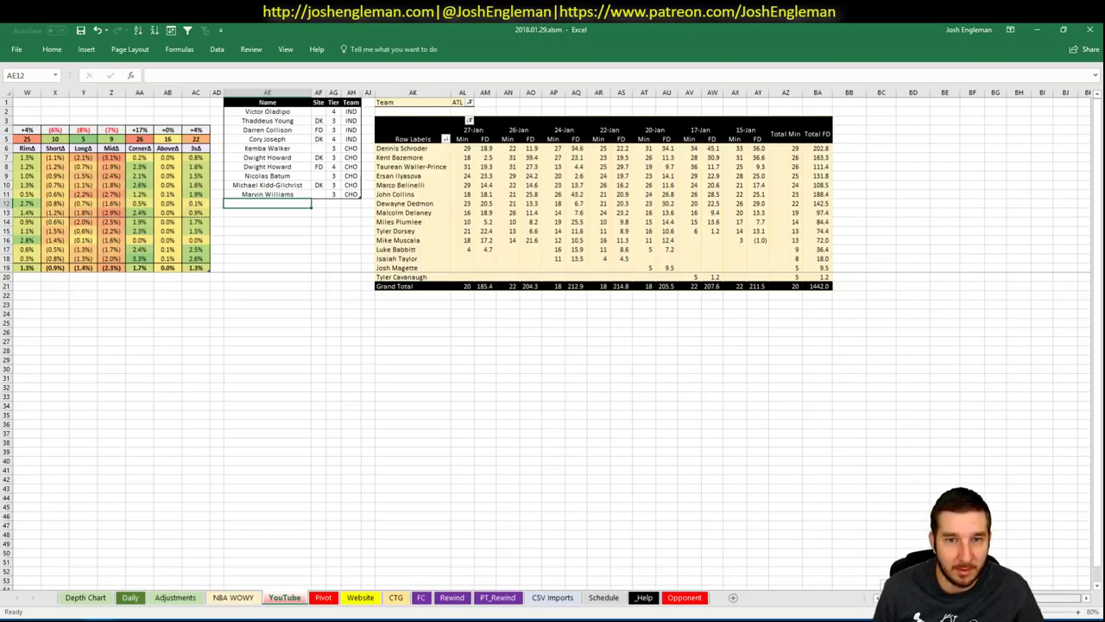
scroll(970, 258, "left", 5)
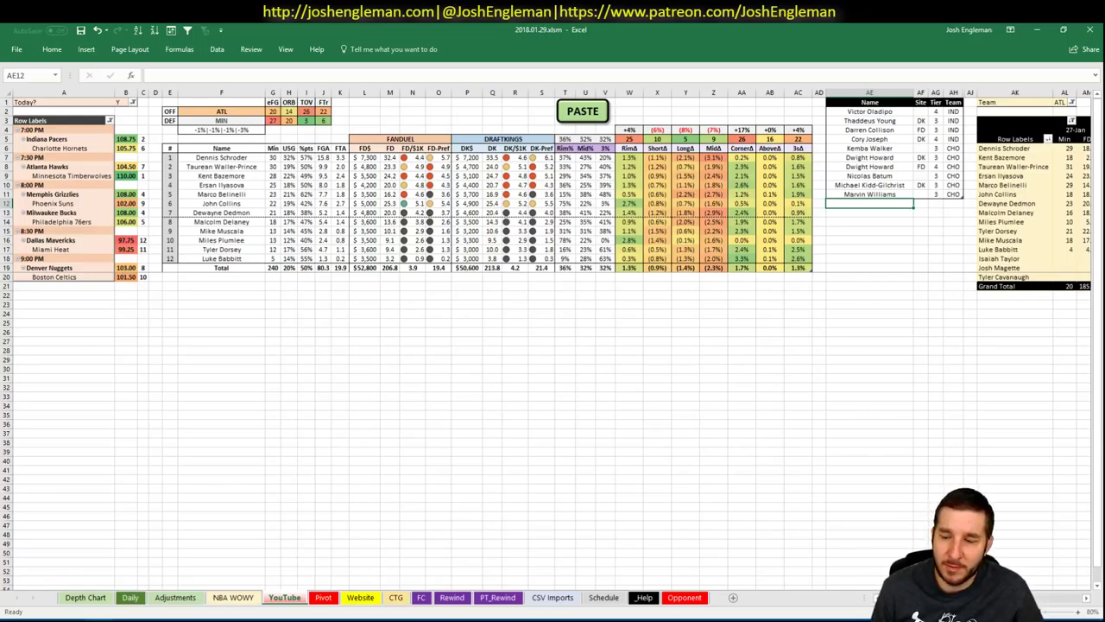
scroll(1056, 607, "right", 7)
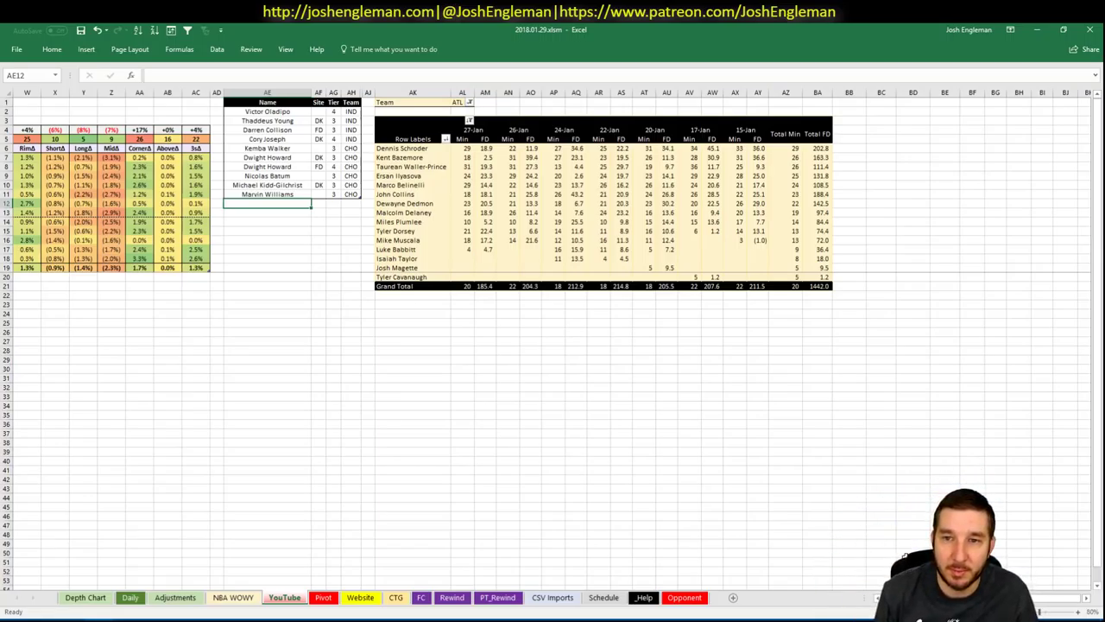
scroll(1054, 513, "left", 10)
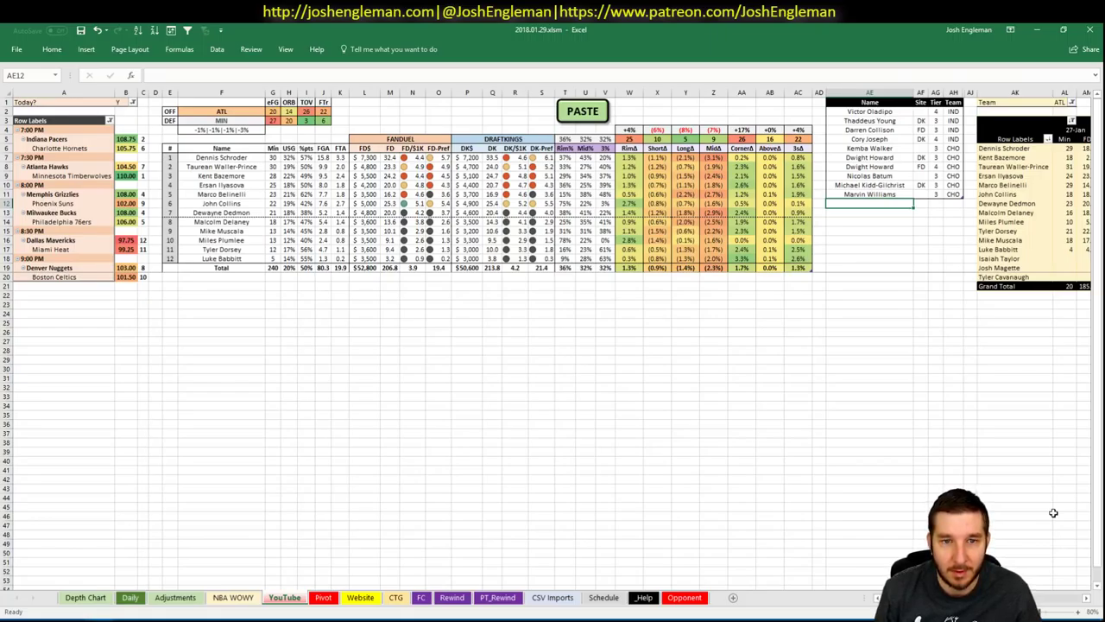
Add Kent Bazemore to the player table with tier 4 and no site, correcting the spelling of the surname.
type("Kent Ba")
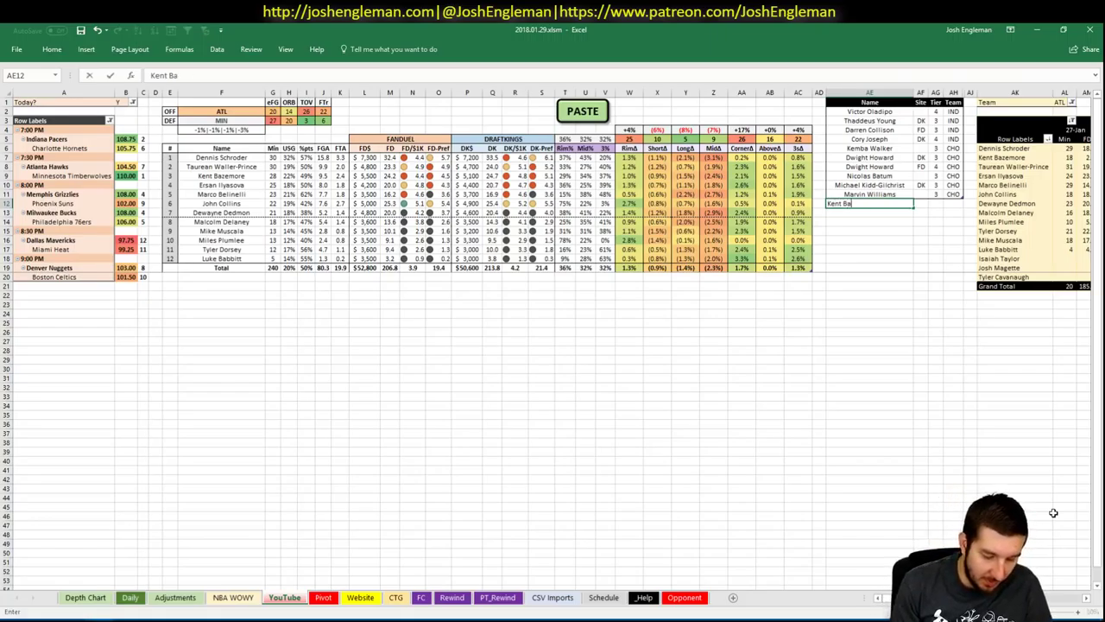
type("zemroe")
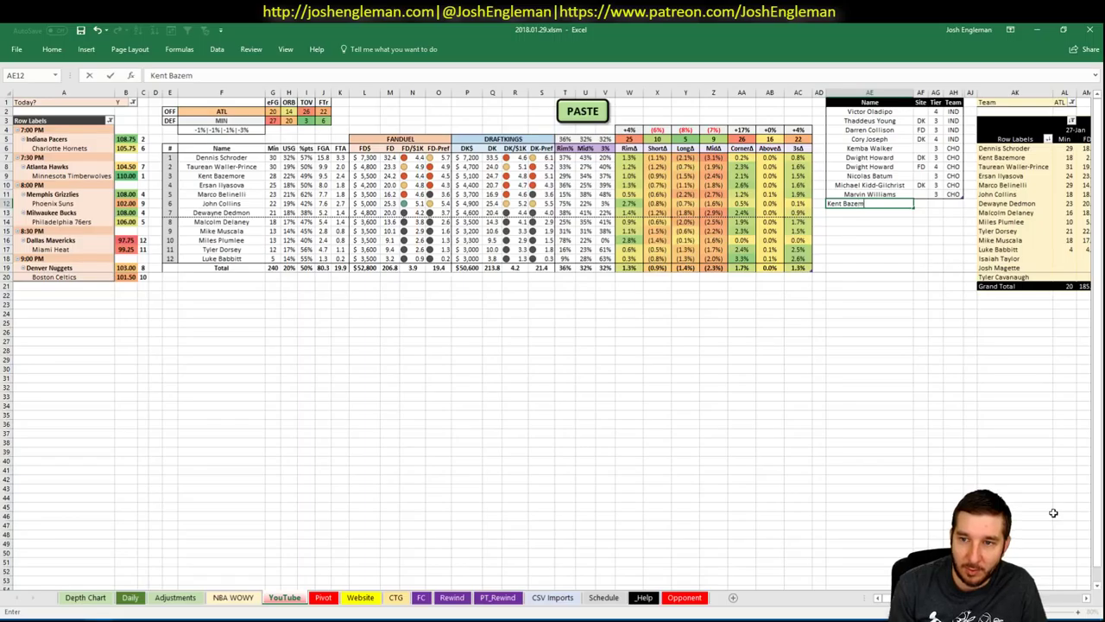
key("Tab")
key("Tab")
key("Left")
key("Left")
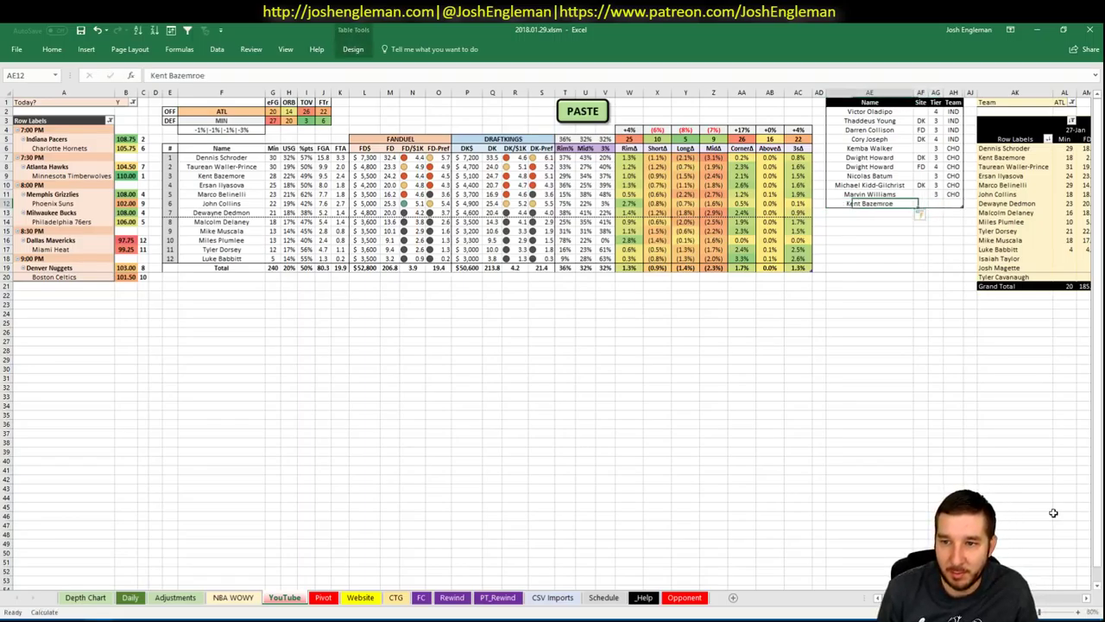
key("Left")
key("Right")
key("F2")
key("Left")
key("Left")
key("Left")
key("Delete")
key("Right")
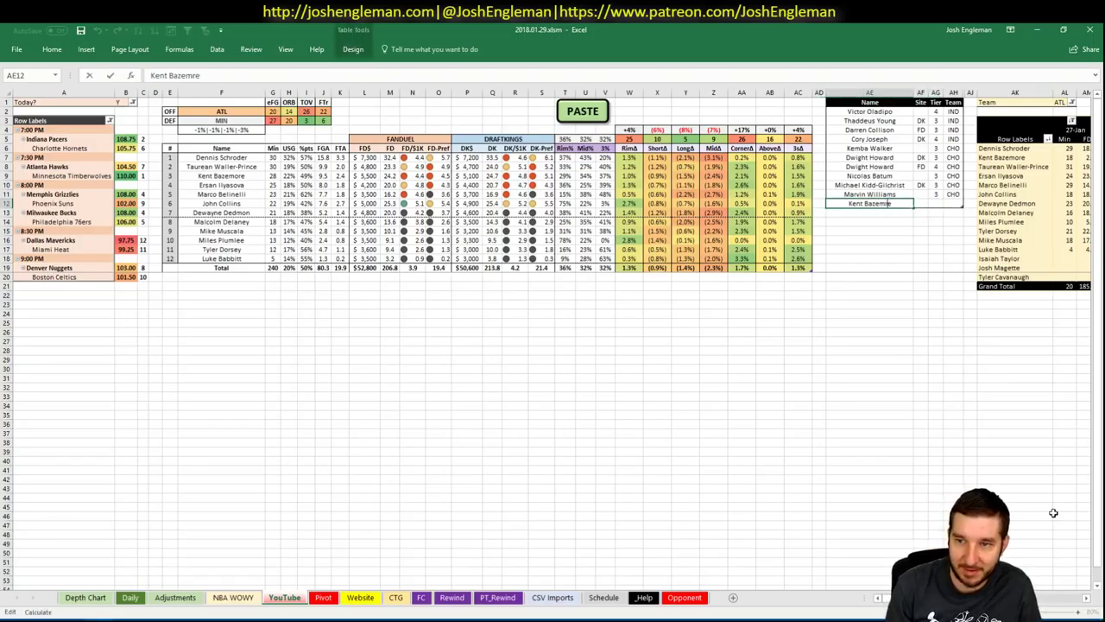
type("r")
key("Tab")
key("Tab")
type("4")
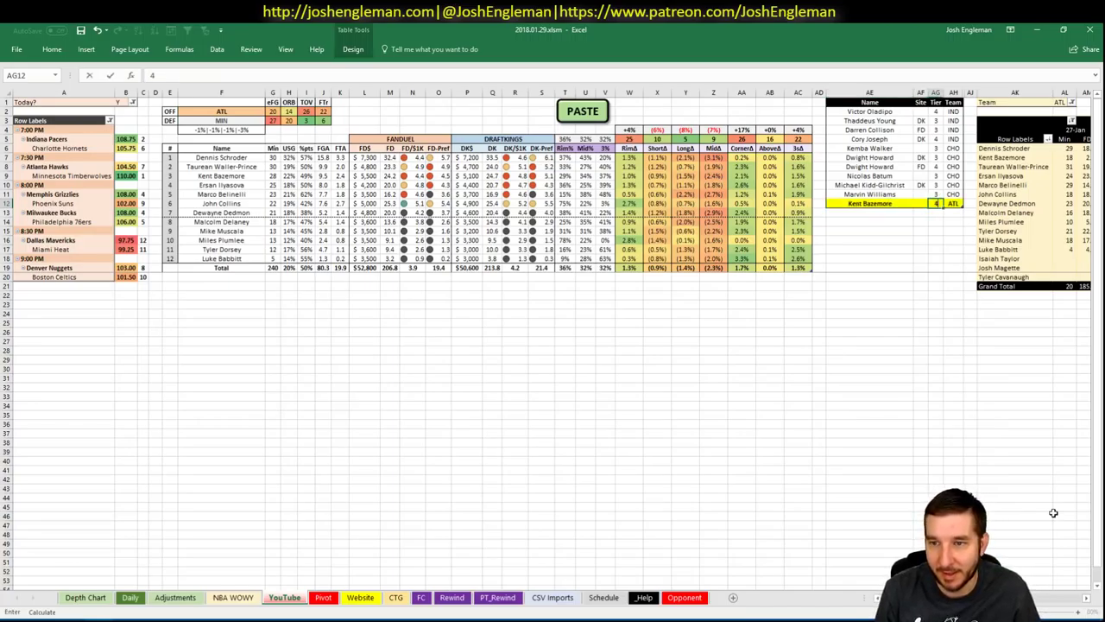
key("Return")
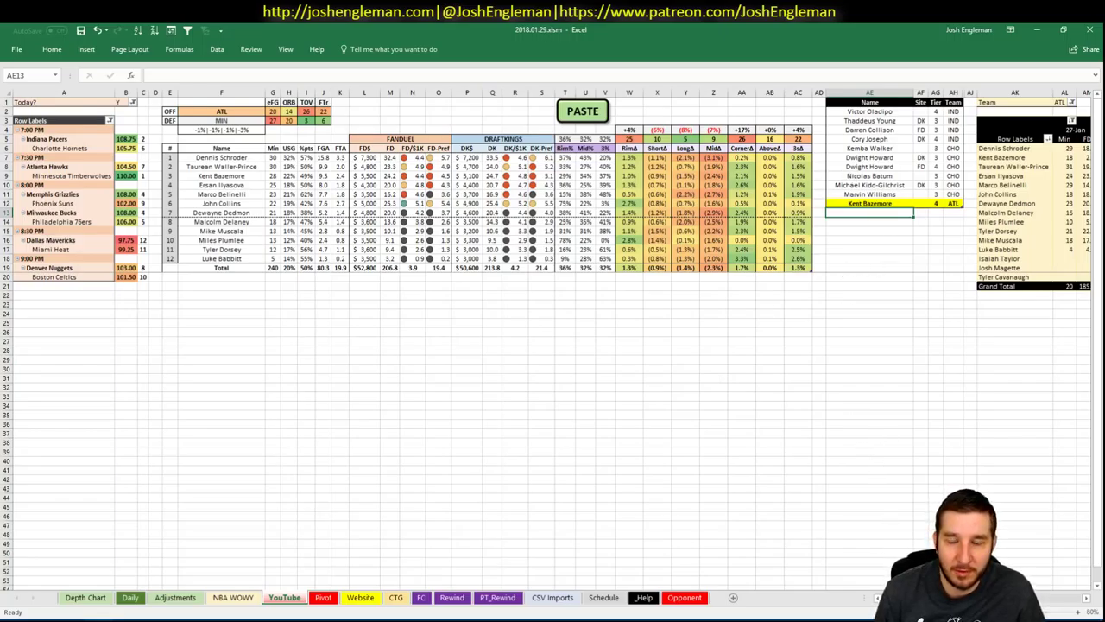
Check the Hawks' game log and add Ersan Ilyasova to the player table with tier 4 and no site.
scroll(552, 345, "right", 6)
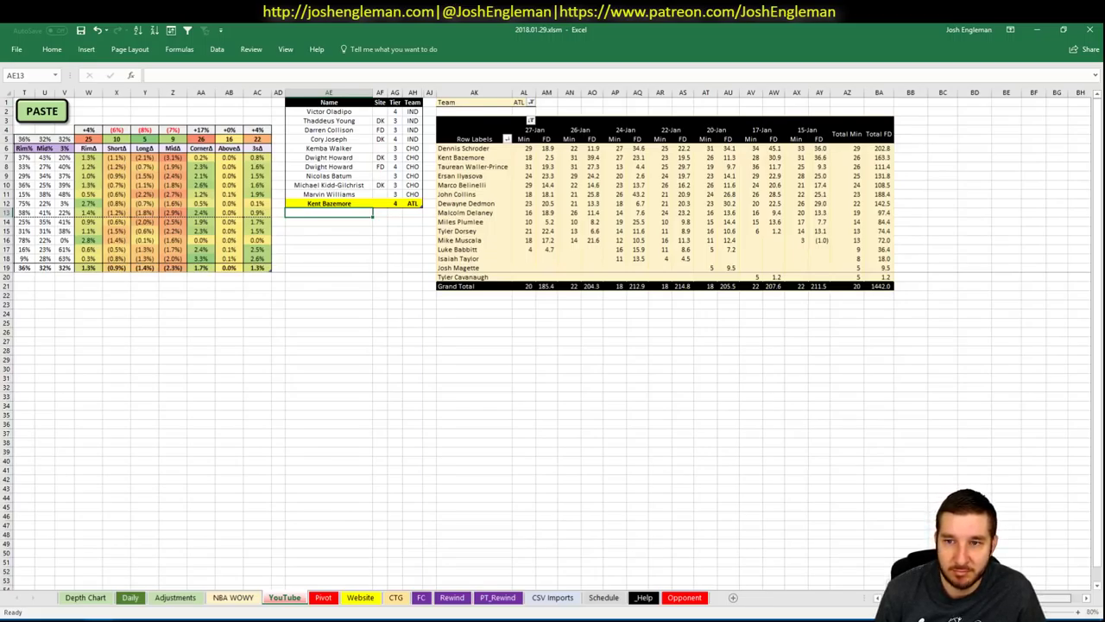
scroll(877, 581, "left", 6)
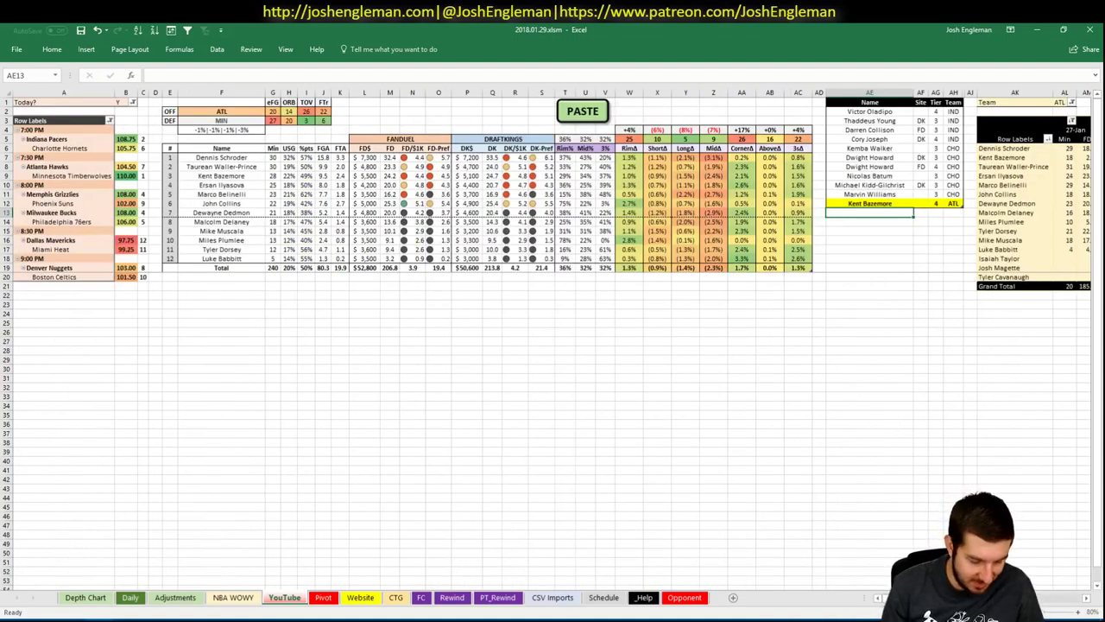
type("Ersan Ily")
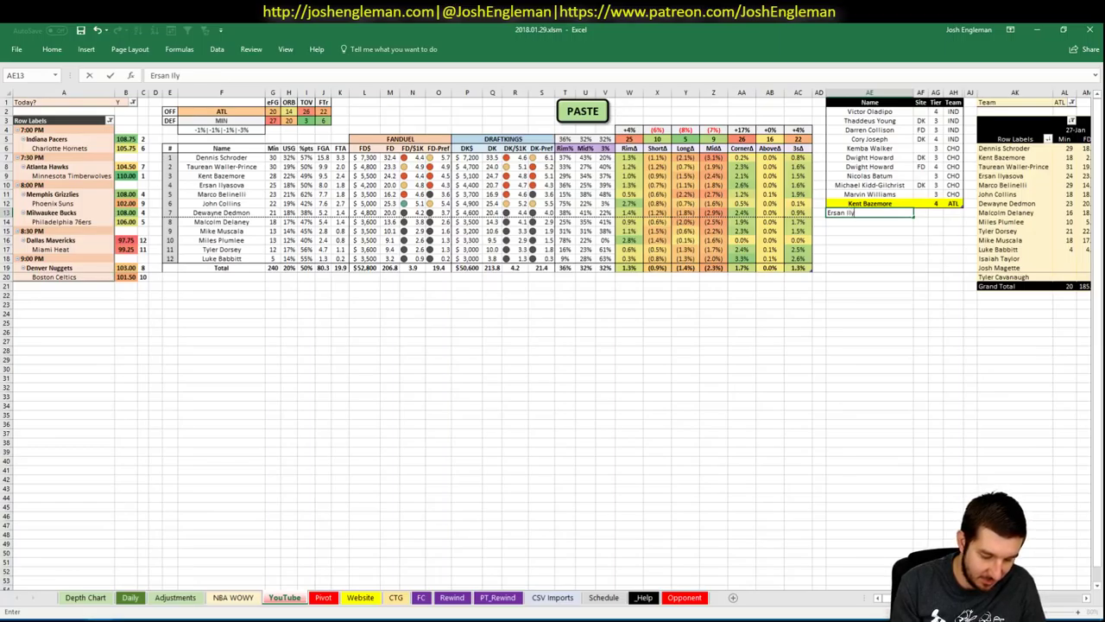
type("asova")
key("Return")
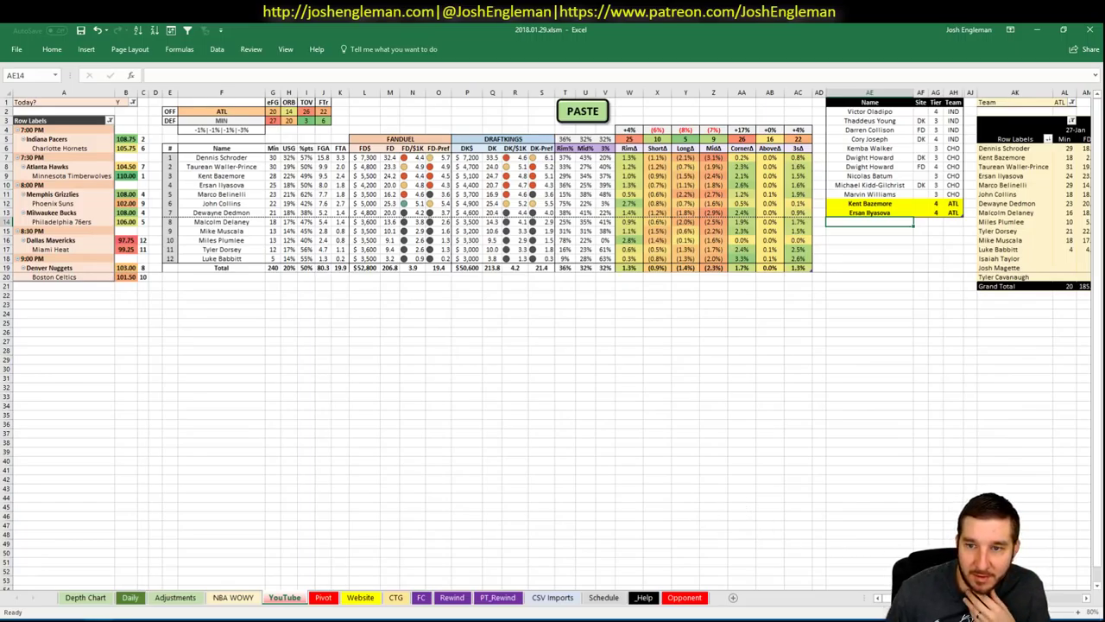
Compare the Hawks' game log with their projections and add John Collins to the player table with tier 4 and no site.
scroll(553, 337, "right", 5)
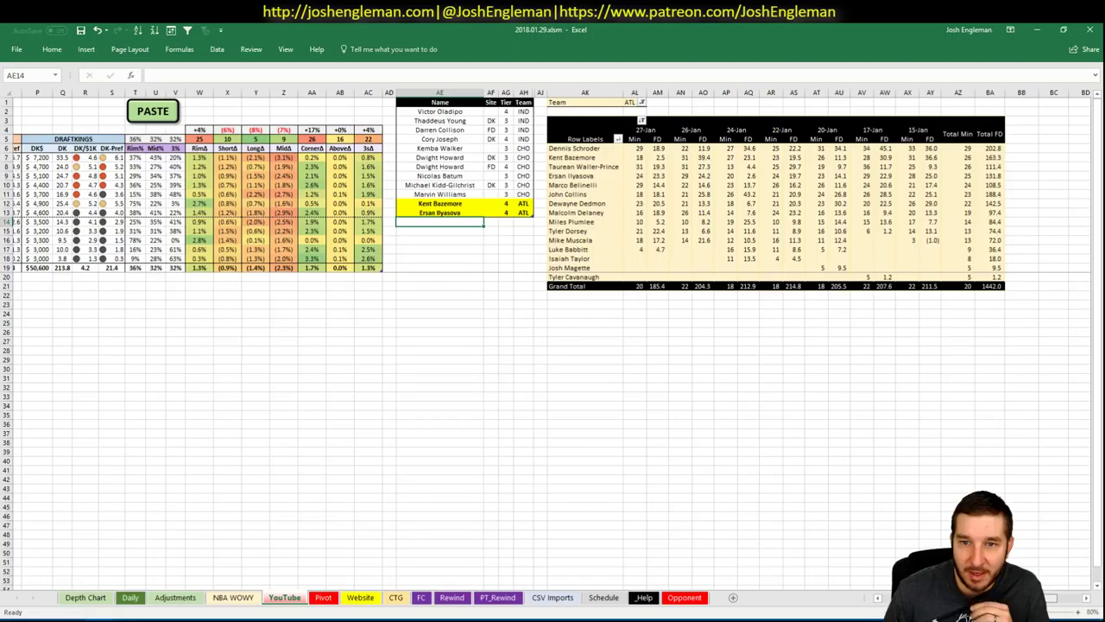
scroll(552, 336, "left", 5)
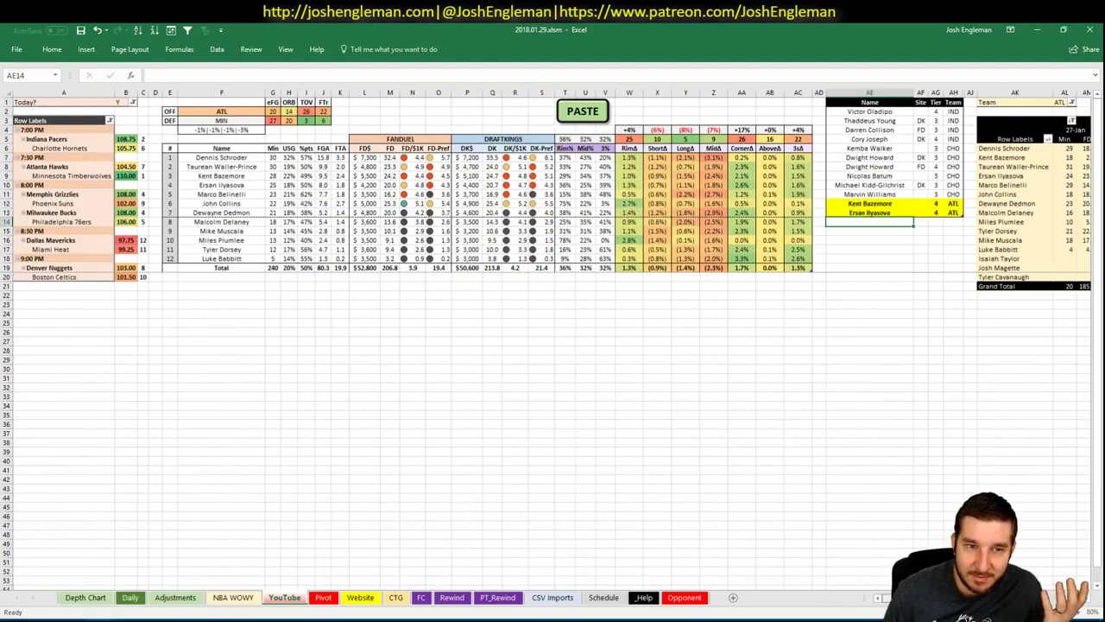
scroll(552, 337, "right", 5)
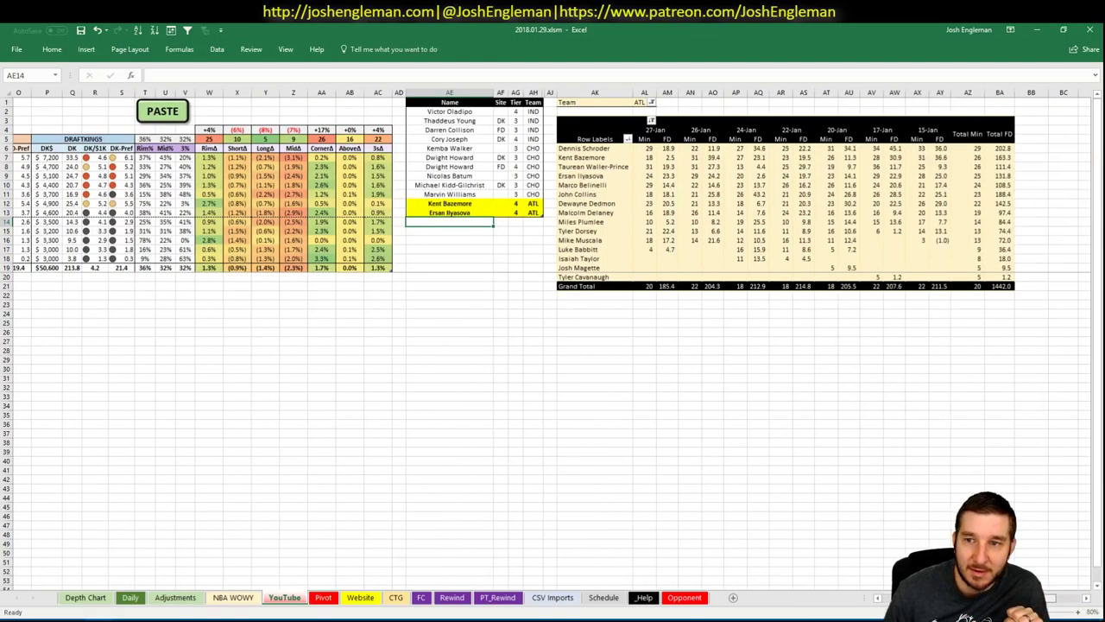
scroll(851, 566, "left", 5)
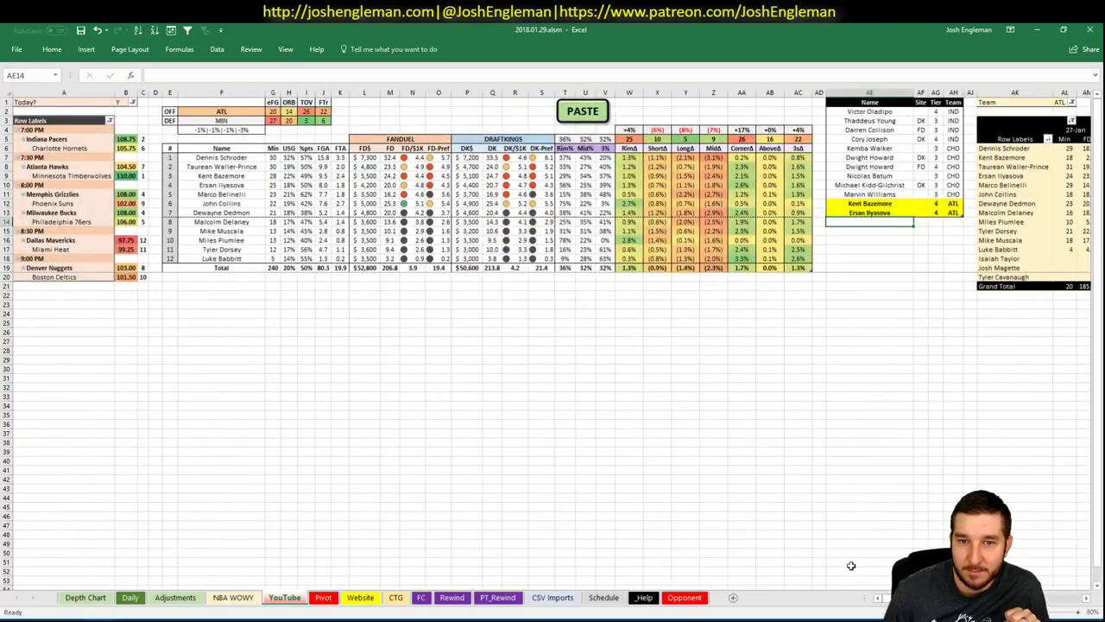
type("John COlli")
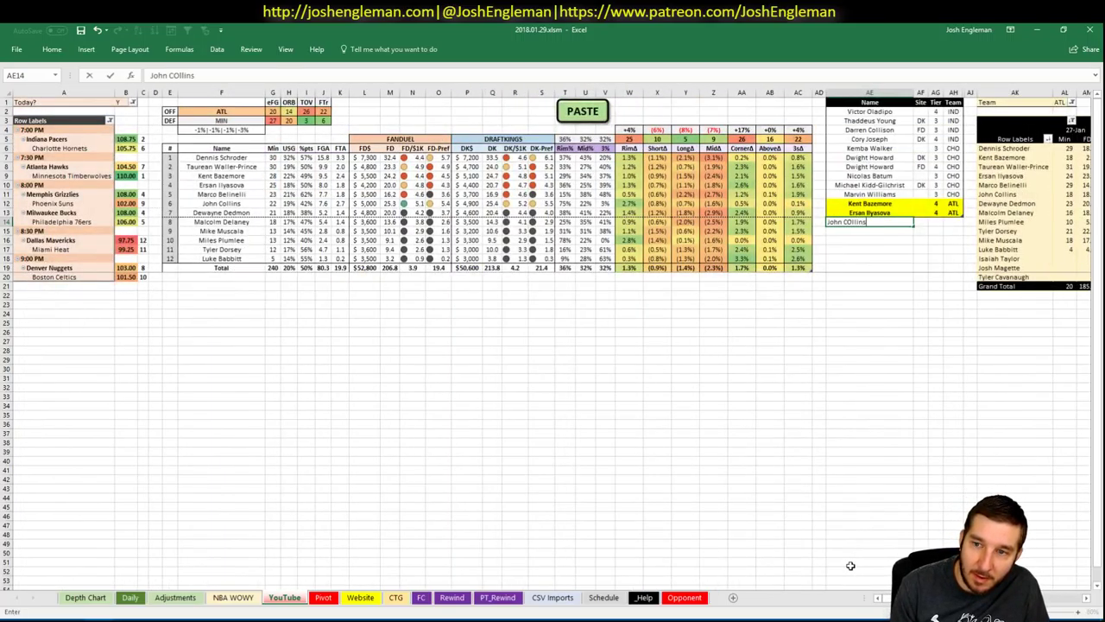
type("ns")
key("Tab")
key("Tab")
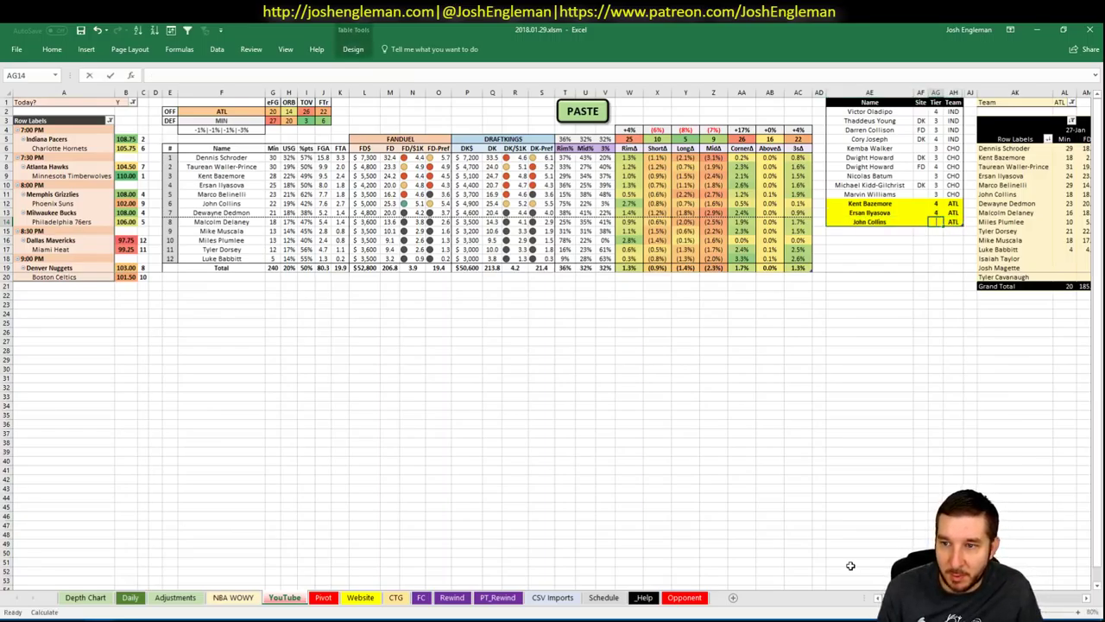
key("Return")
Check the Hawks' game log once more and set the matchup's offense team to MIN.
scroll(851, 566, "right", 3)
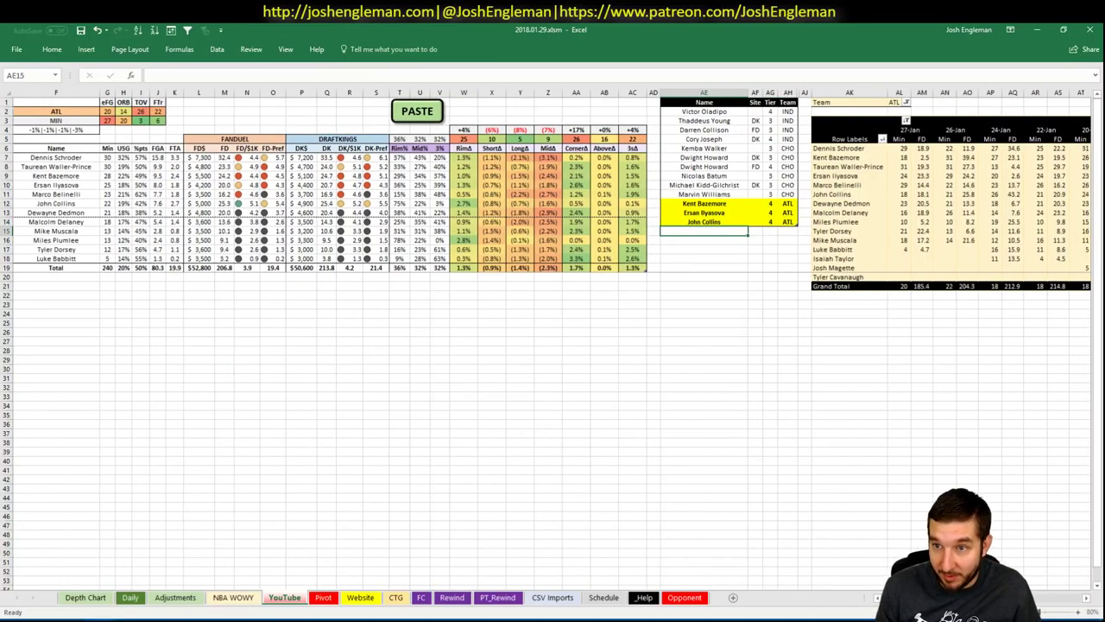
scroll(918, 320, "right", 3)
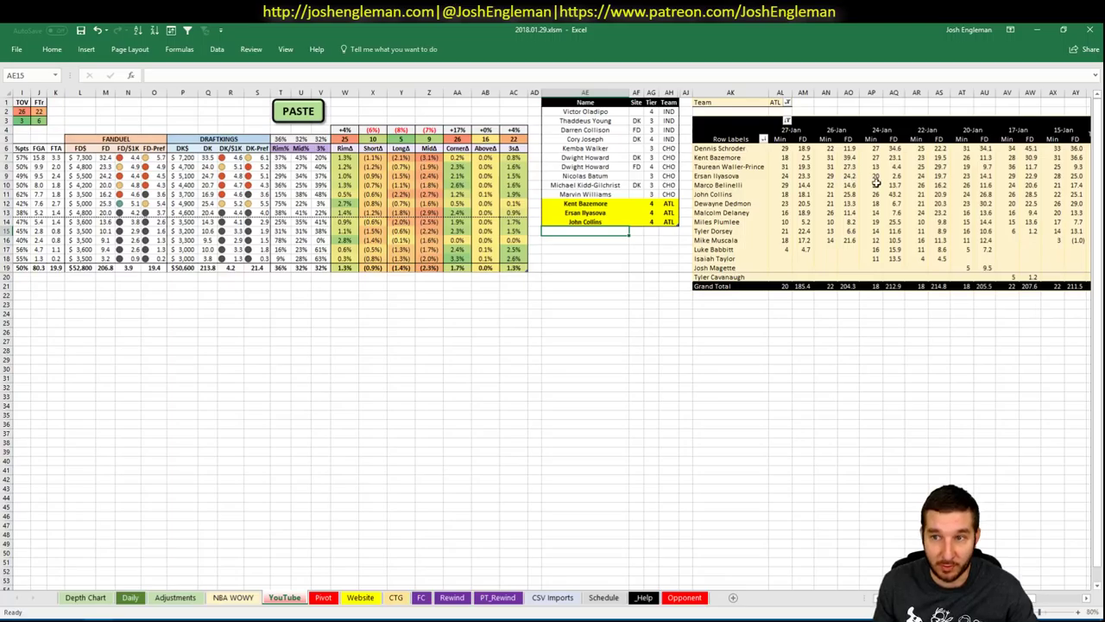
scroll(456, 372, "left", 10)
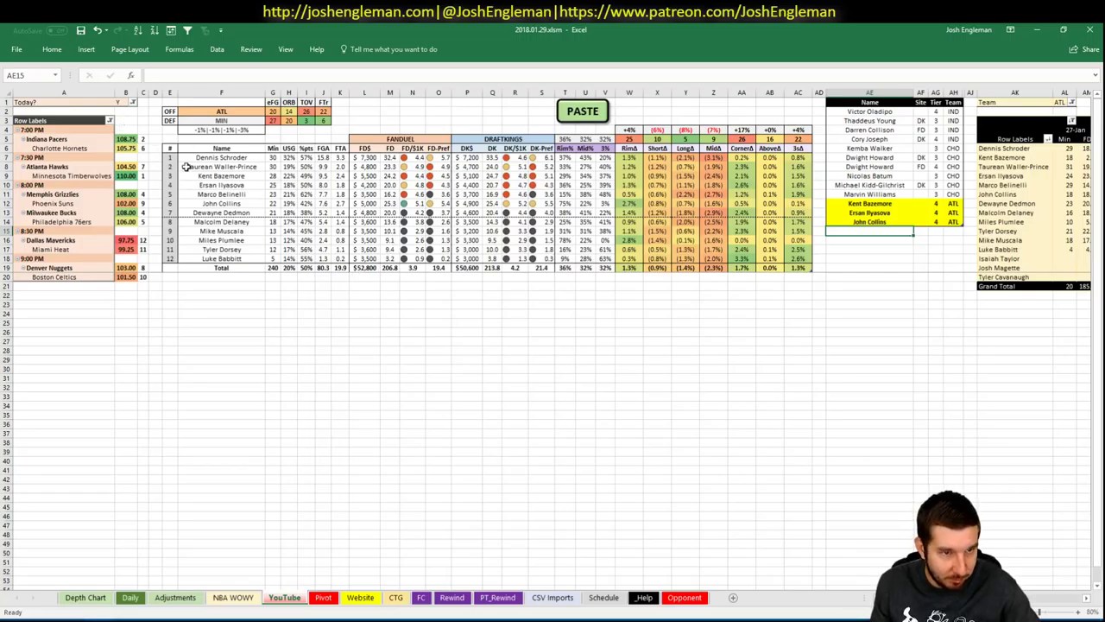
left_click(213, 112)
type("MIN")
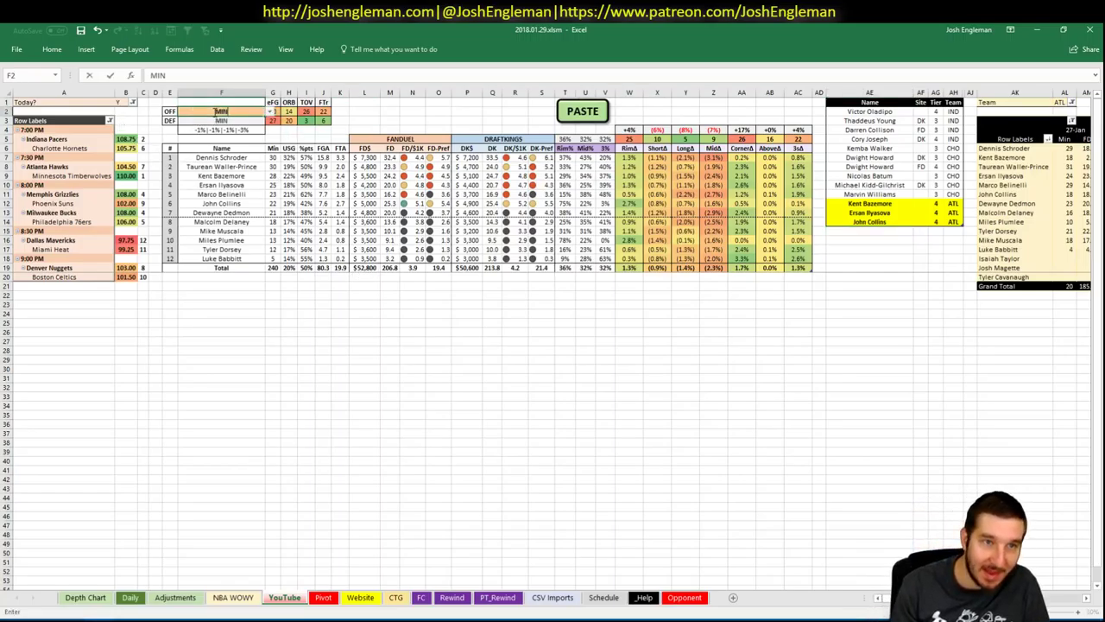
key("Return")
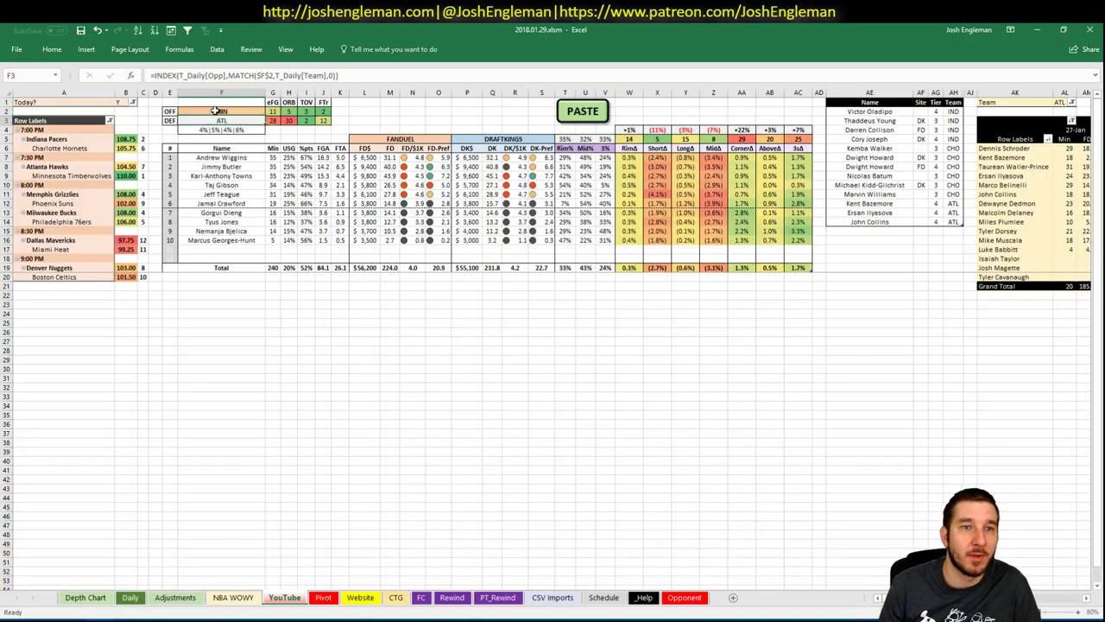
left_click(289, 496)
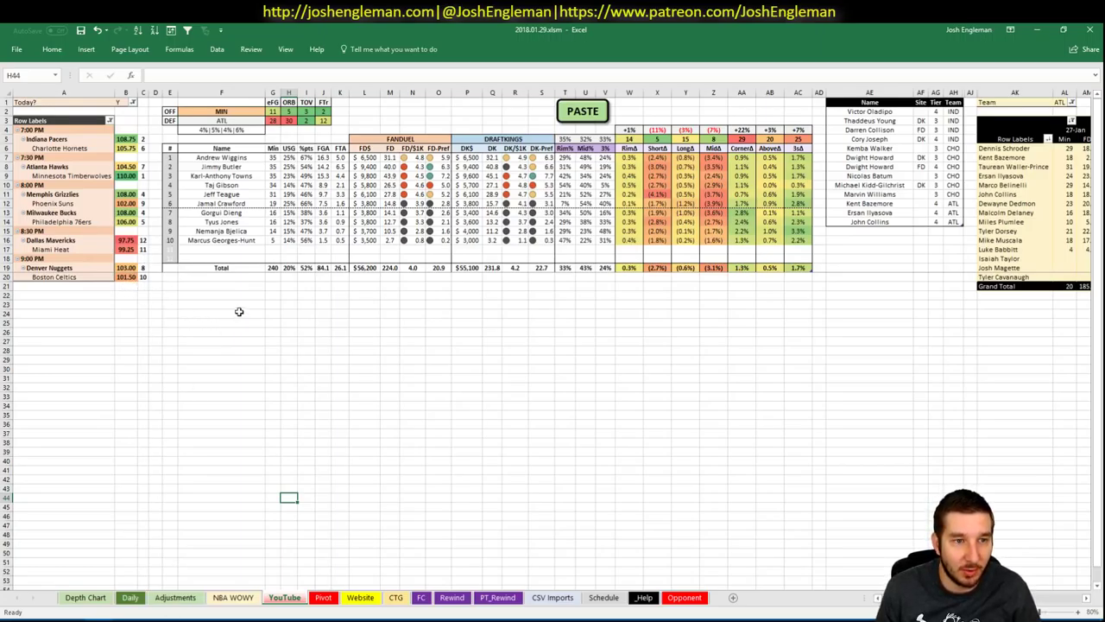
left_click(330, 314)
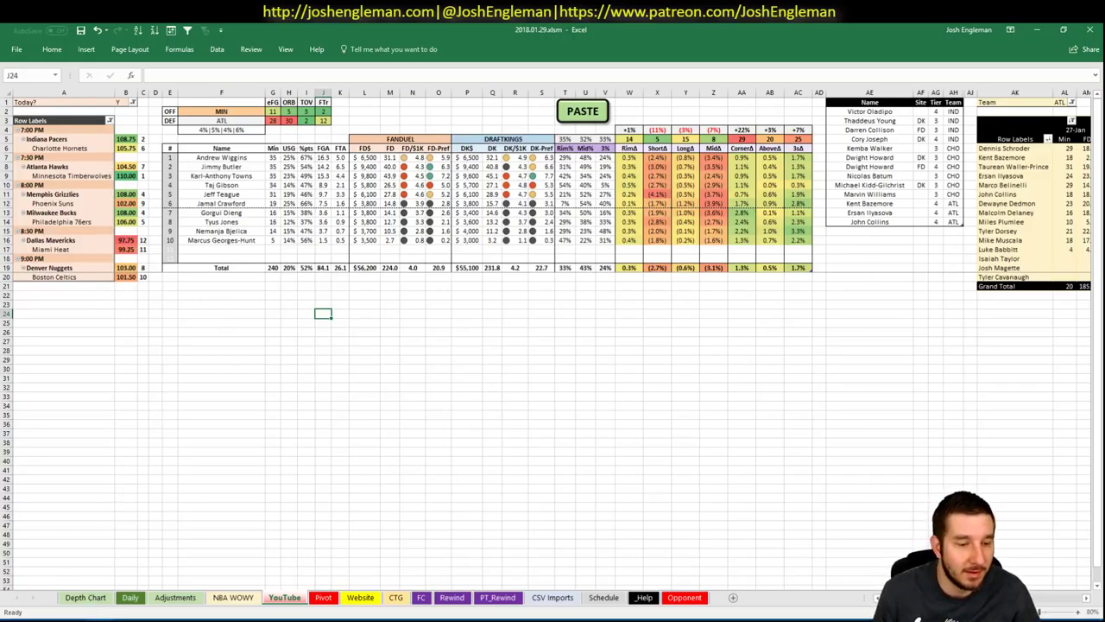
key("alt+Tab")
key("alt+Tab")
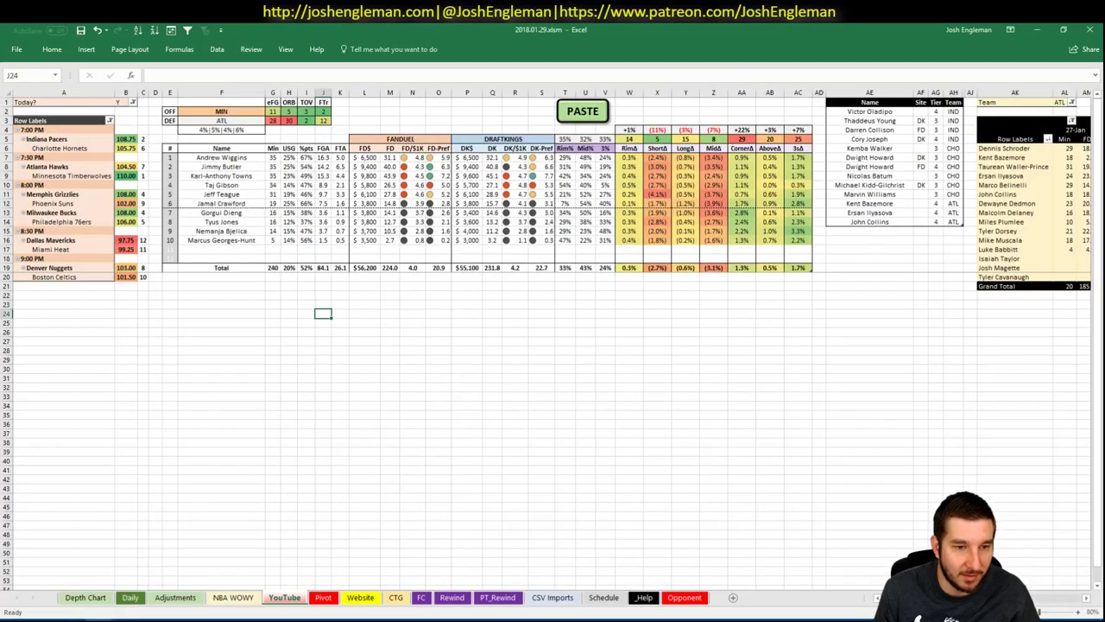
key("alt+Tab")
key("alt+Tab")
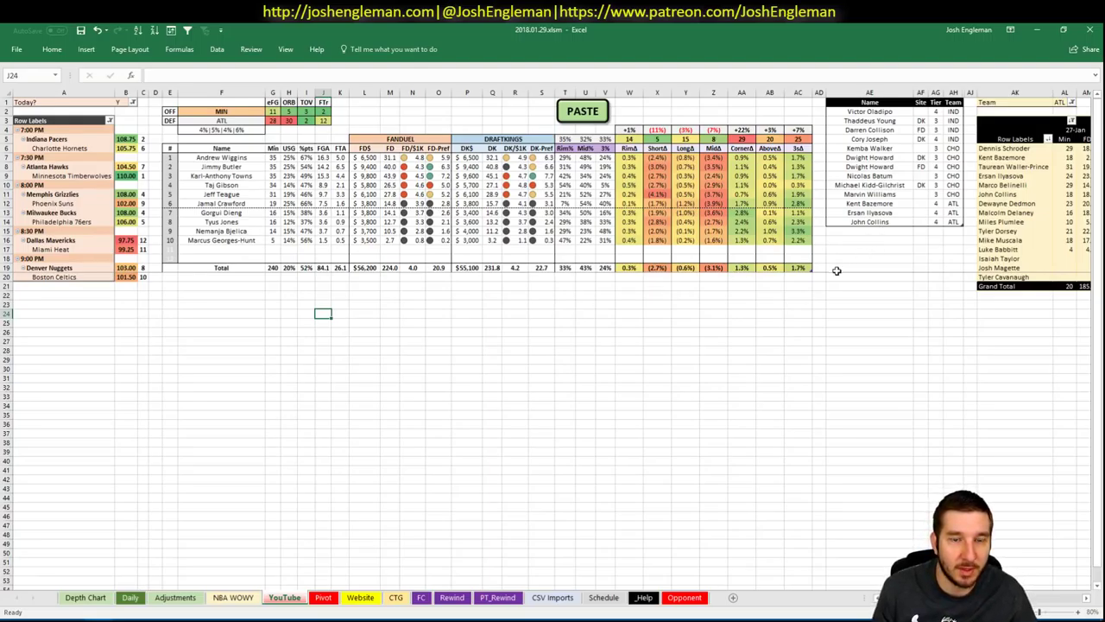
Filter the game-log PivotTable to team MIN and review the Timberwolves' recent minutes and fantasy points.
left_click(1060, 102)
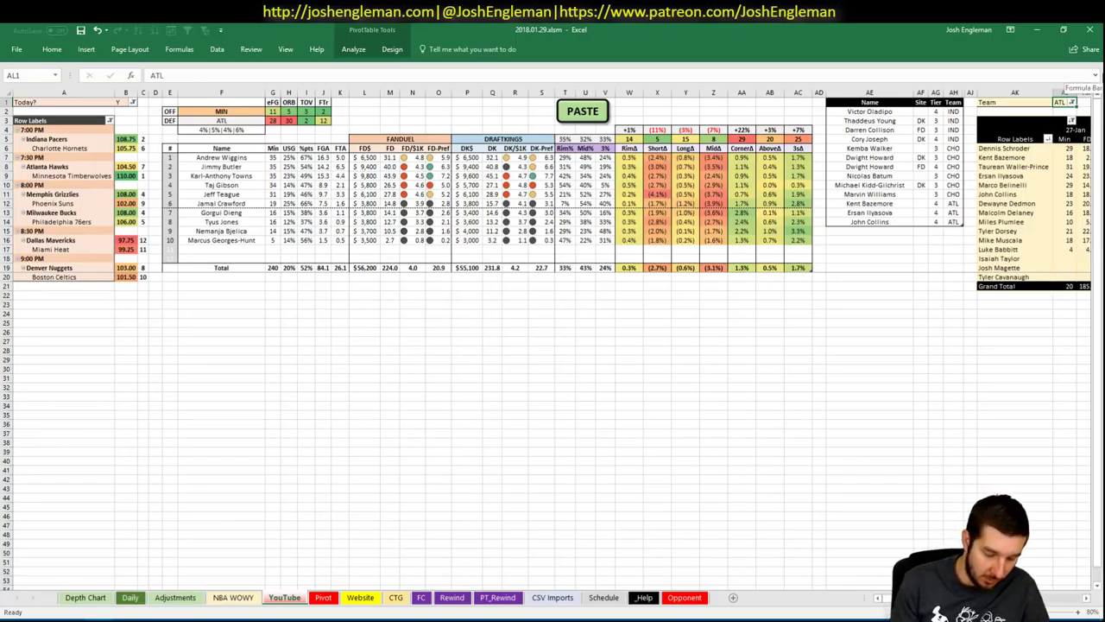
type("MIN")
key("Return")
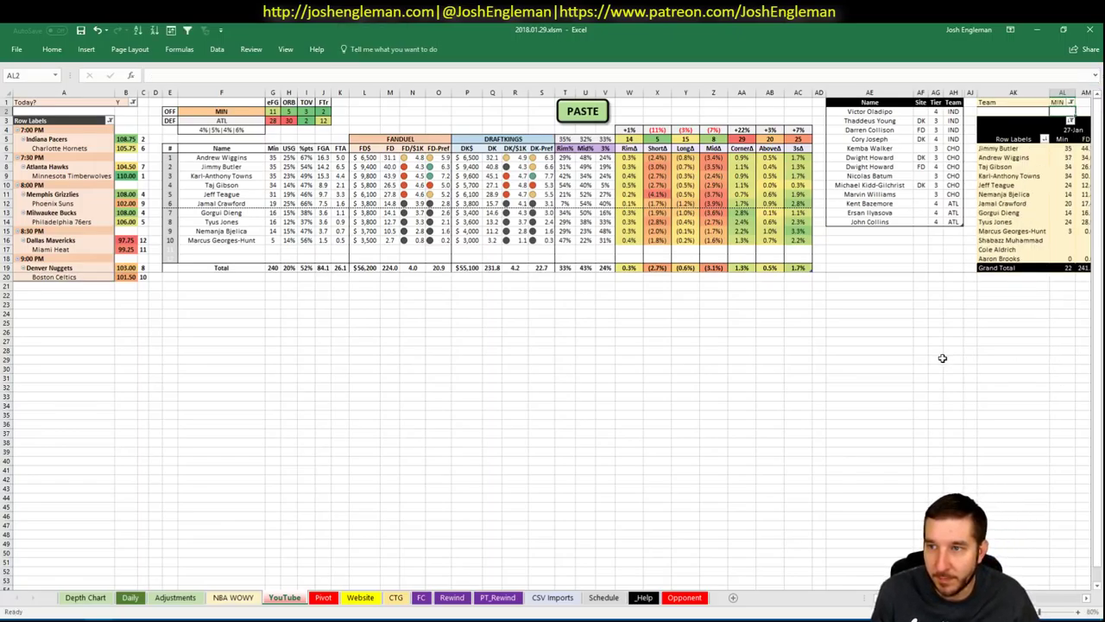
scroll(553, 345, "right", 6)
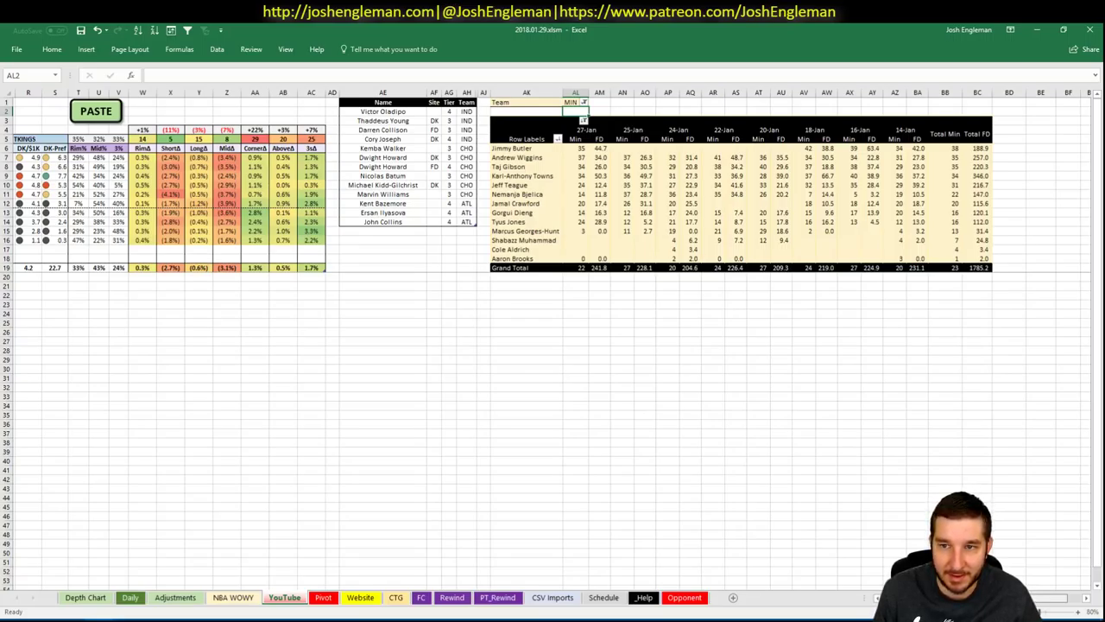
scroll(698, 562, "left", 6)
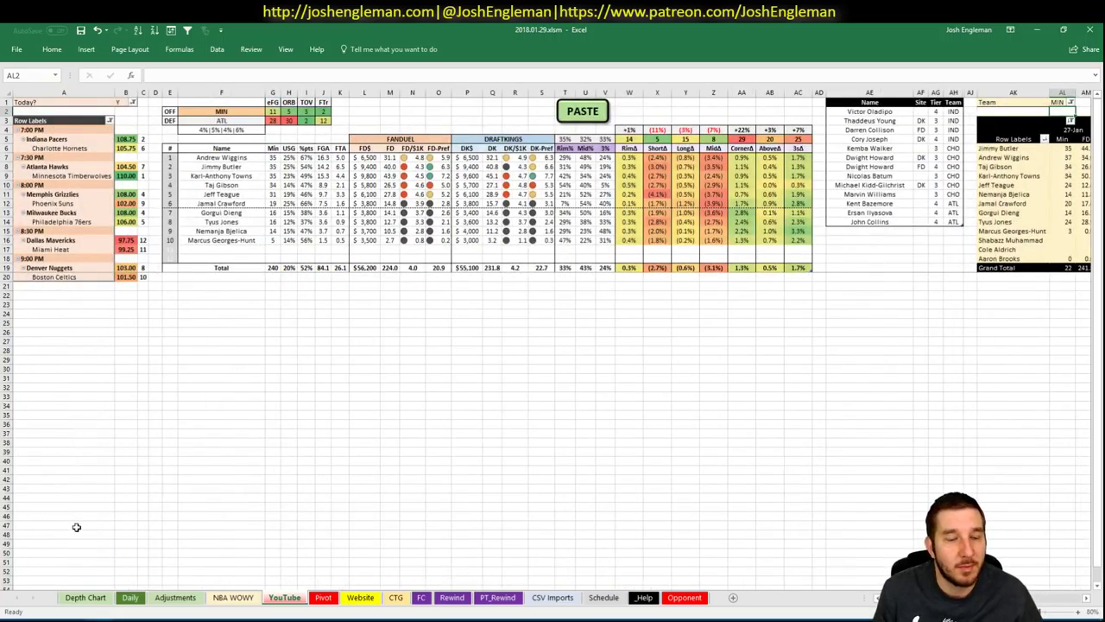
Switch to the browser, open the Minnesota Timberwolves' player stats on Cleaning the Glass, and examine the Defense and Rebounding table.
left_click(56, 613)
left_click(280, 122)
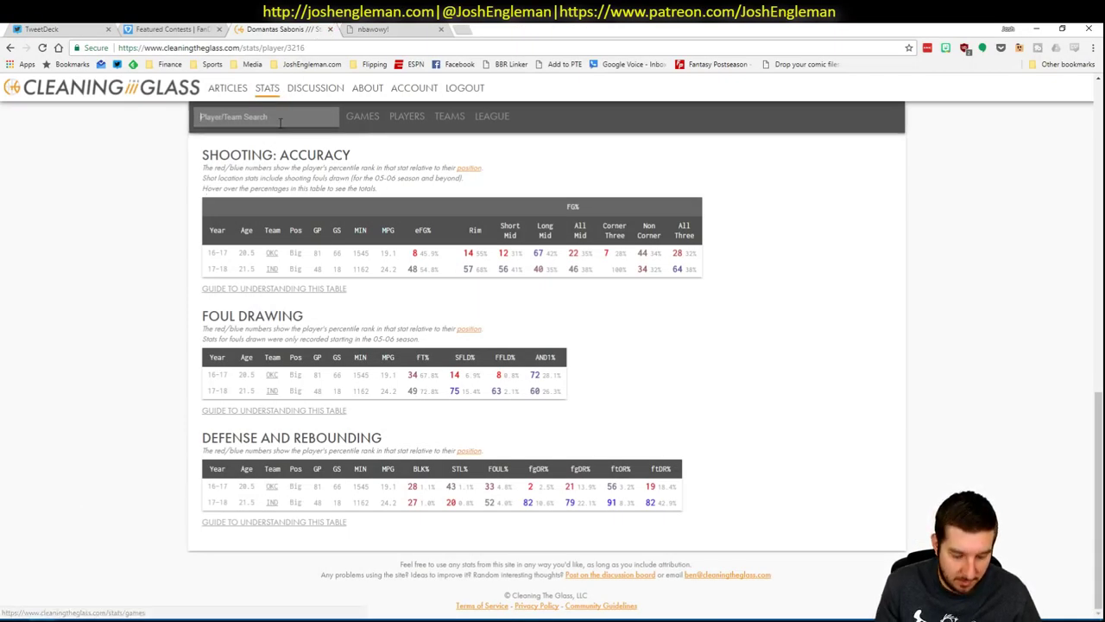
key("Down")
key("Return")
key("Return")
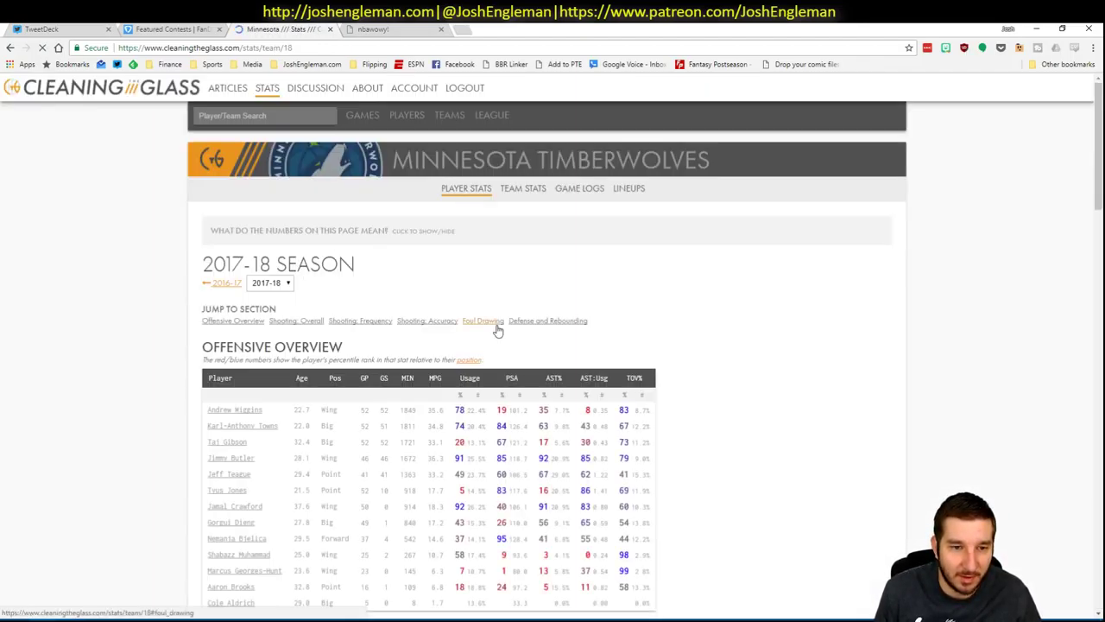
scroll(656, 369, "down", 1)
scroll(656, 370, "down", 15)
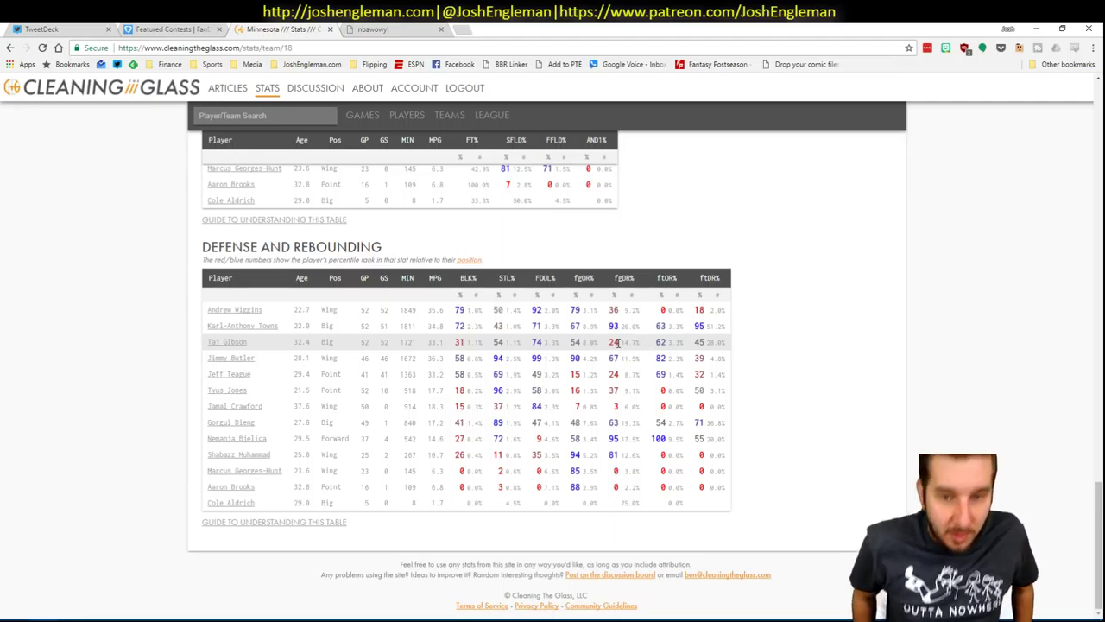
Switch back to the Excel workbook and add Andrew Wiggins to the player table with tier 3 and no site.
key("alt+Tab")
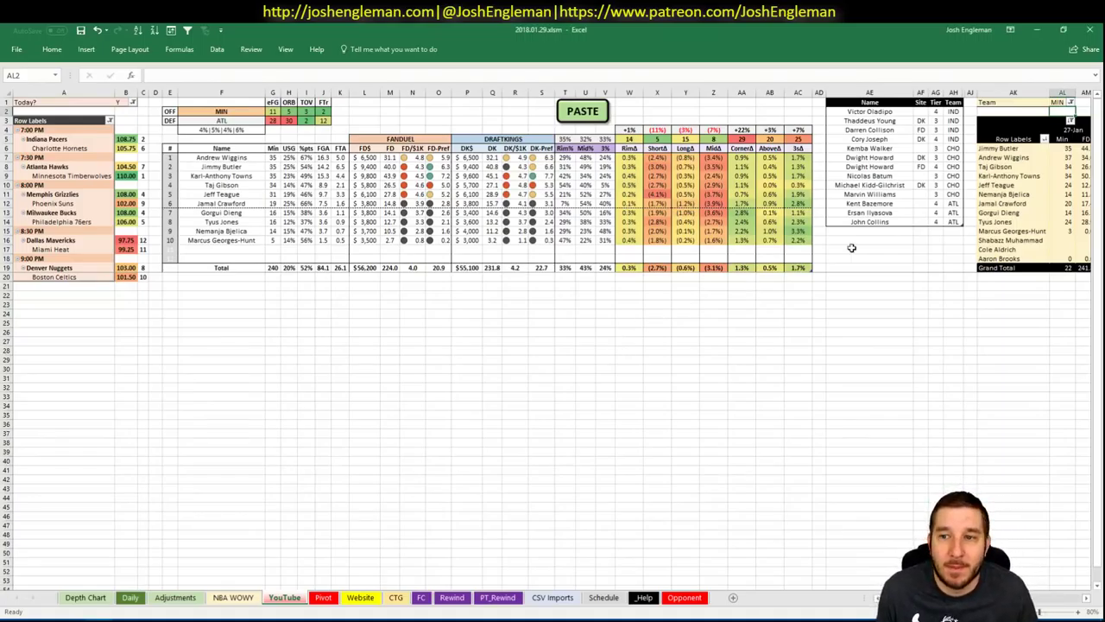
left_click(898, 234)
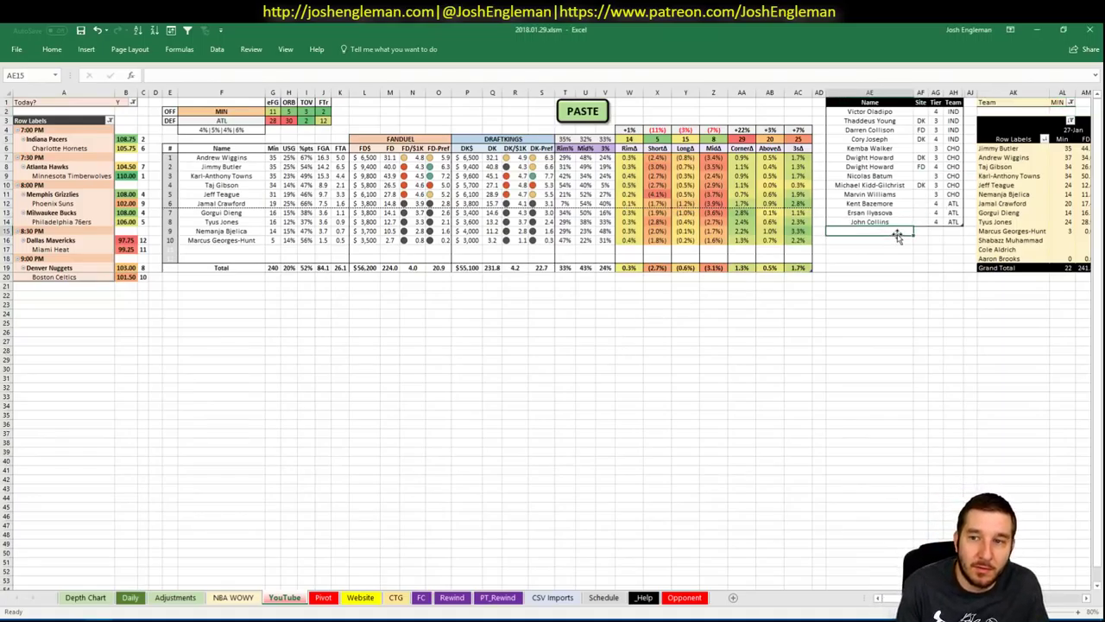
type("Andrew Wiggins")
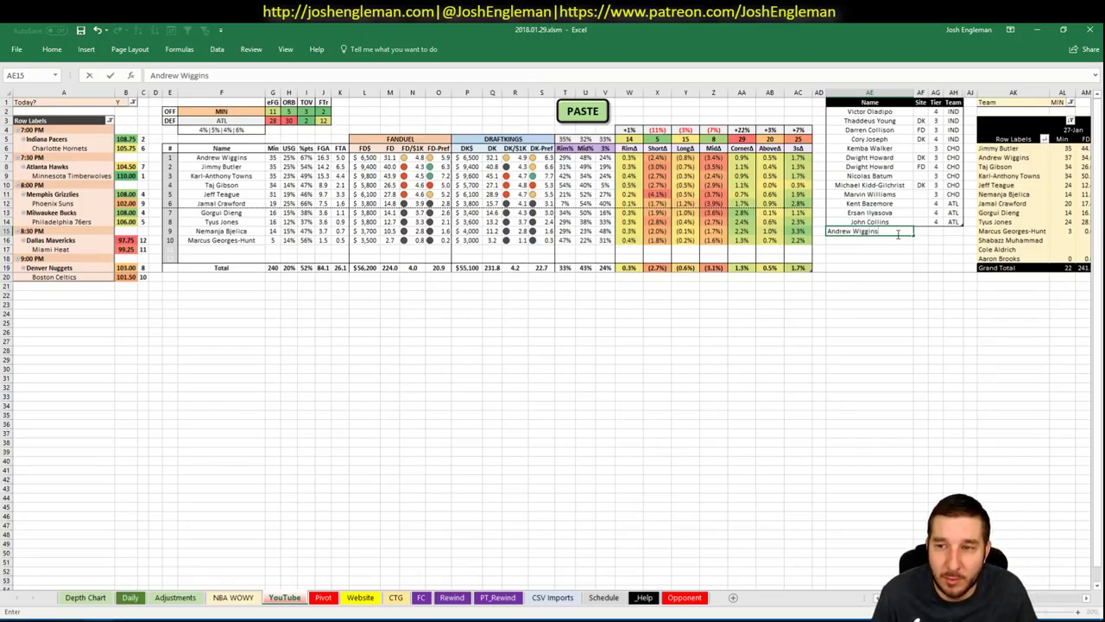
key("Return")
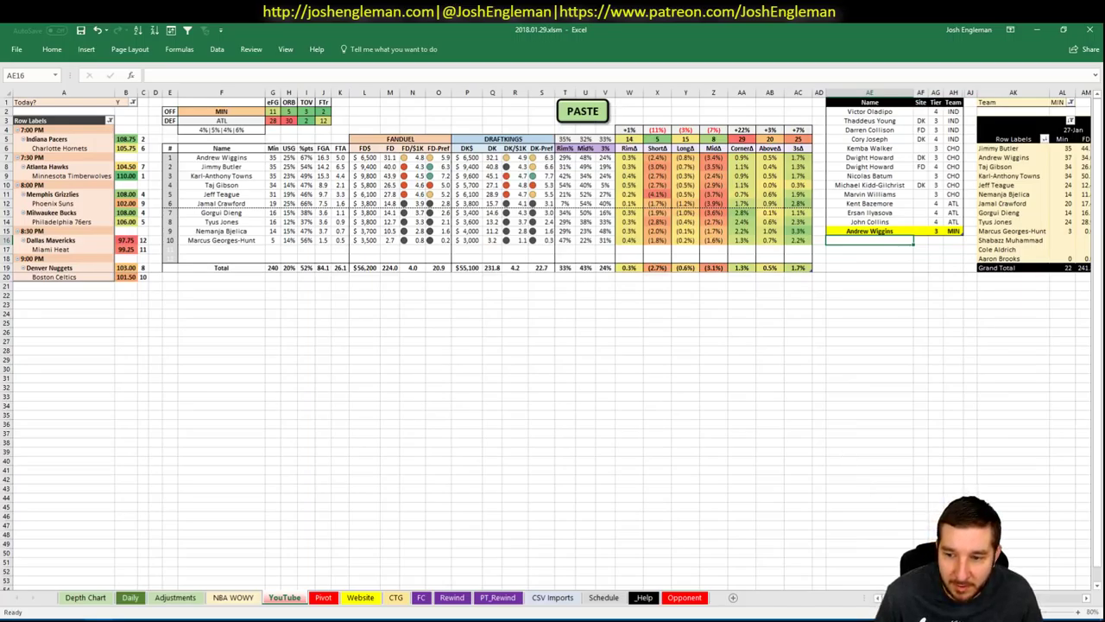
Check the Timberwolves' game log and add Jimmy Butler to the player table below Andrew Wiggins.
scroll(553, 345, "right", 4)
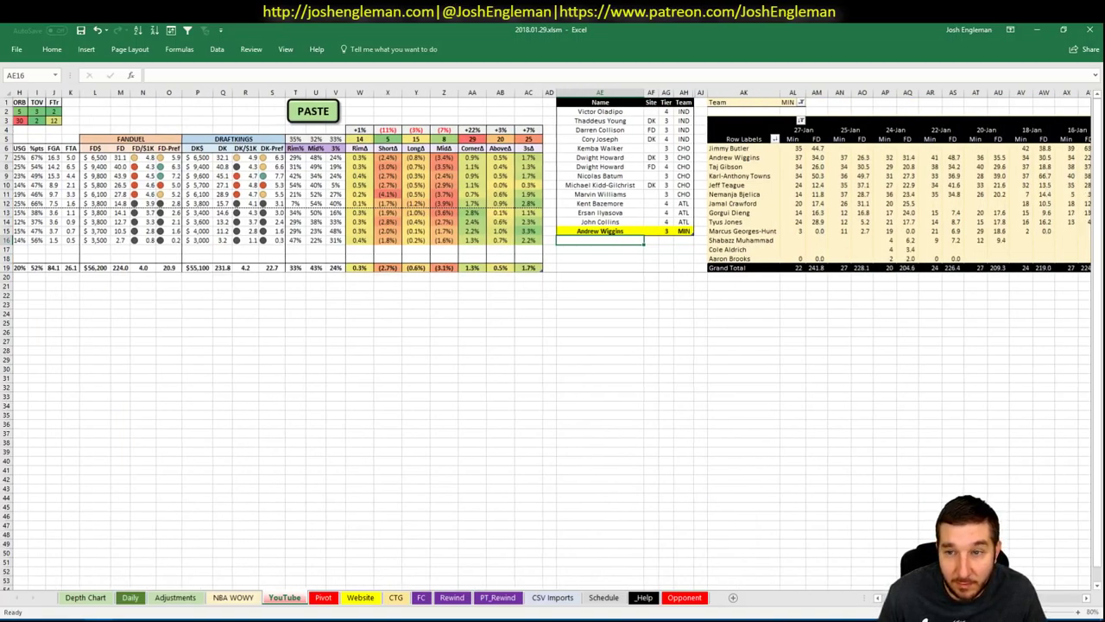
scroll(552, 345, "right", 3)
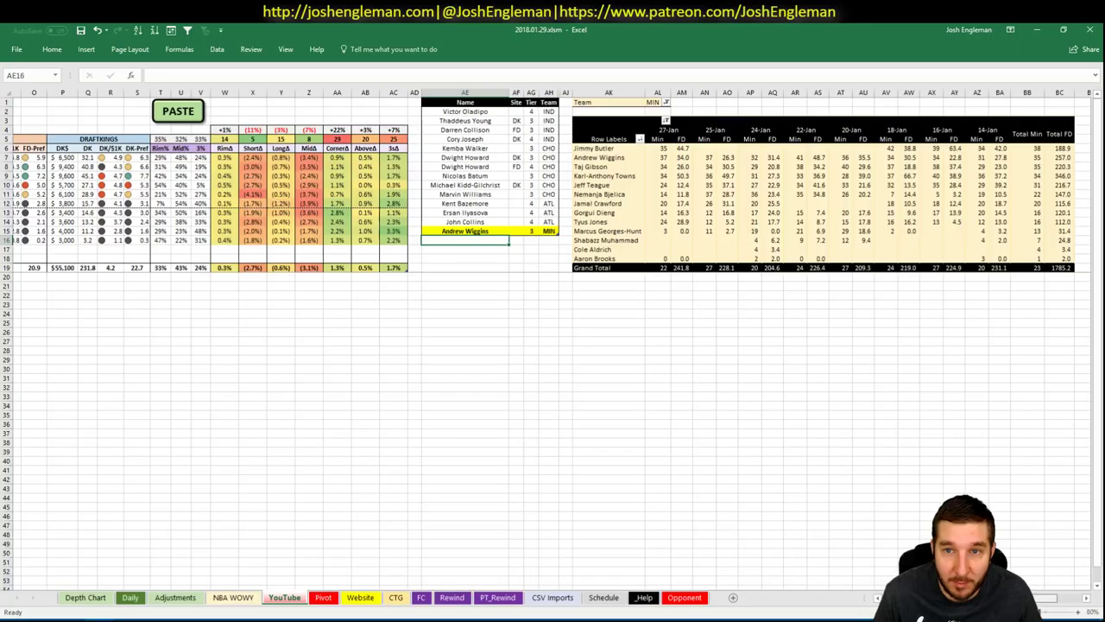
scroll(553, 345, "left", 7)
left_click(494, 397)
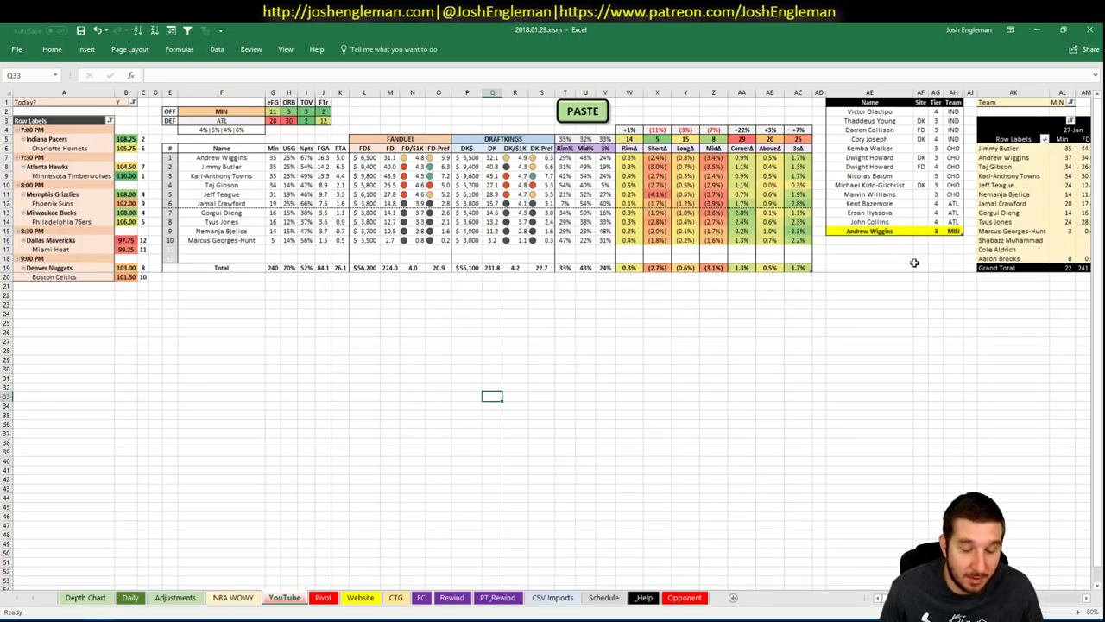
left_click(869, 239)
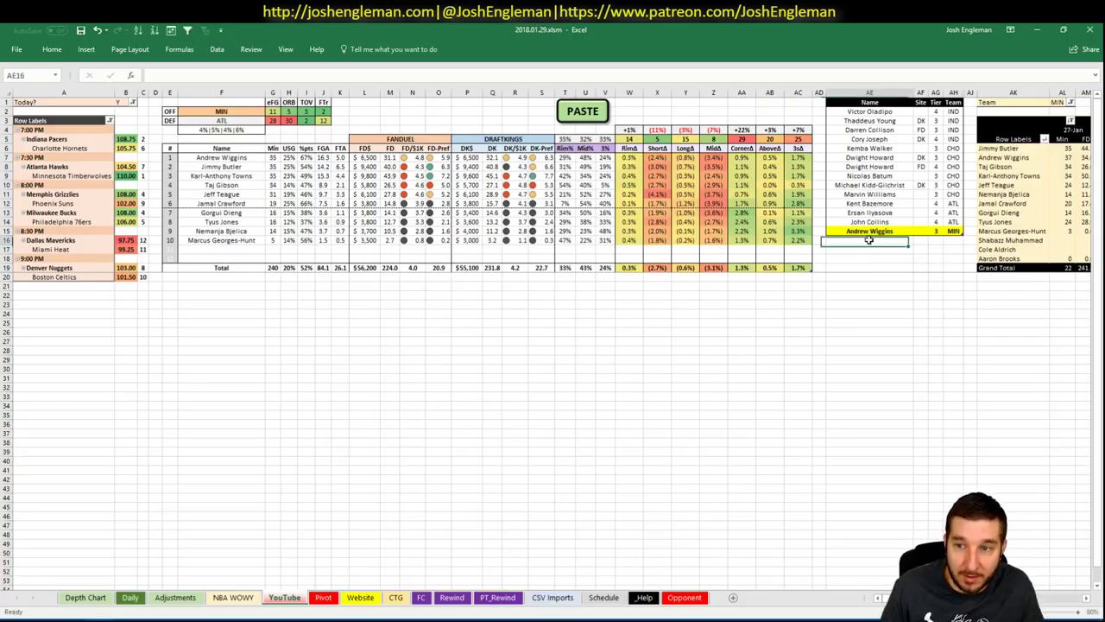
type("Jimmy Butk")
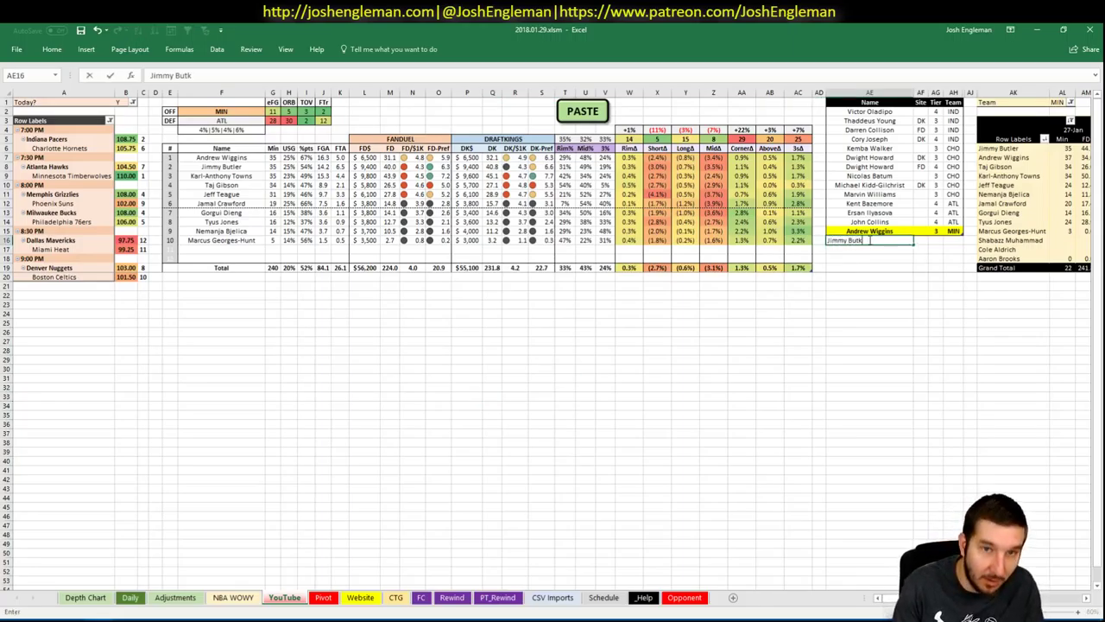
key("BackSpace")
type("ler")
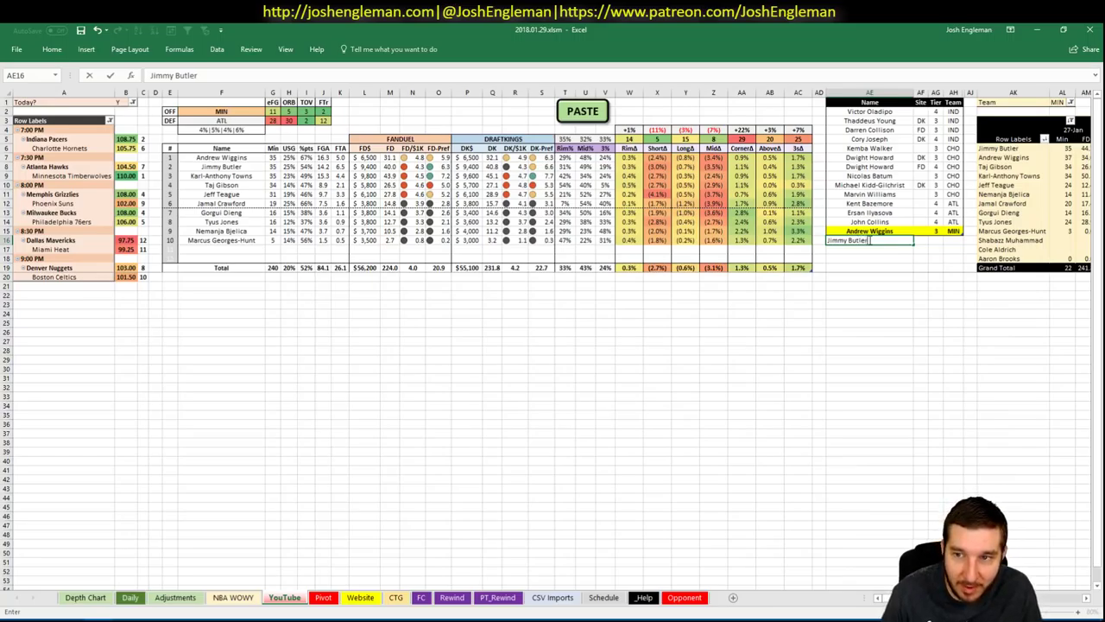
key("Tab")
key("Tab")
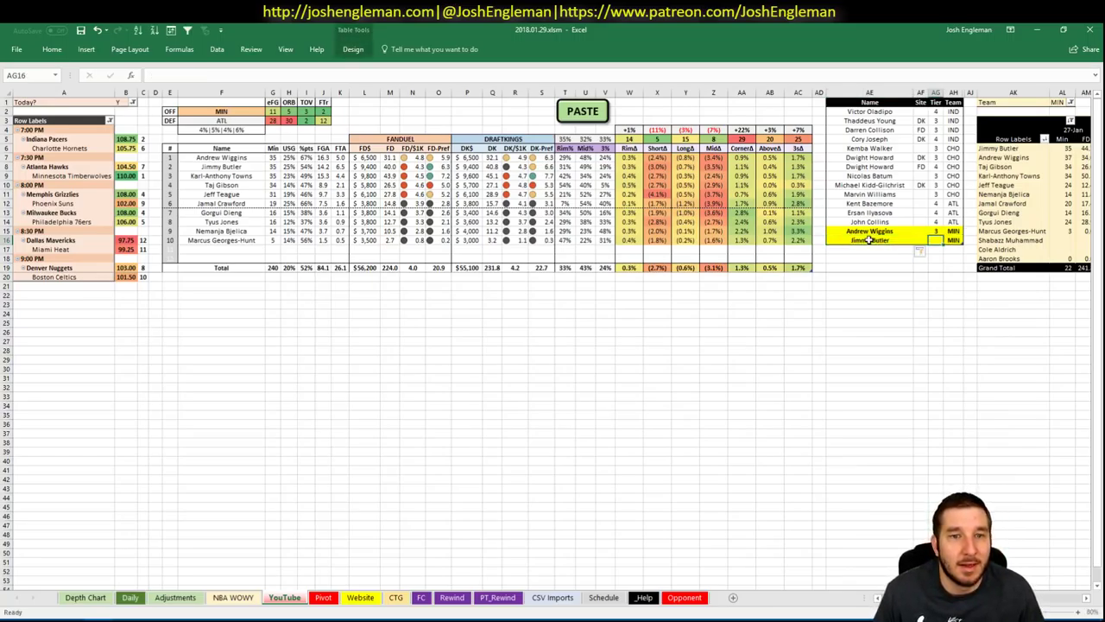
Check the Timberwolves' projections on the Pivot sheet, and set Jimmy Butler's tier to 2 and site to FD on the YouTube sheet.
left_click(323, 597)
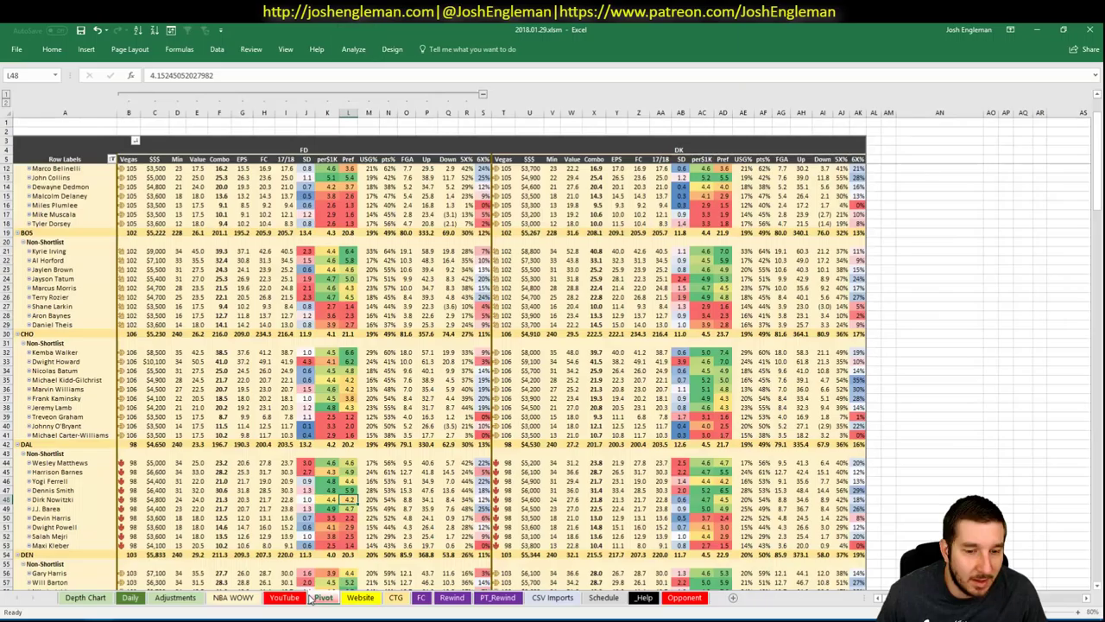
scroll(244, 367, "down", 20)
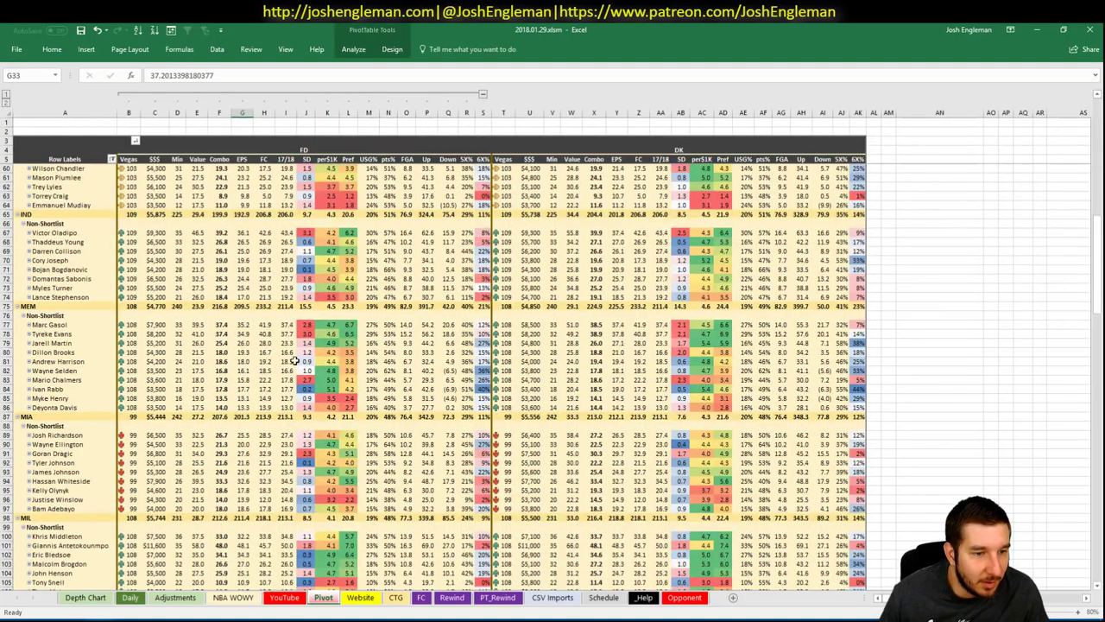
scroll(315, 357, "down", 1)
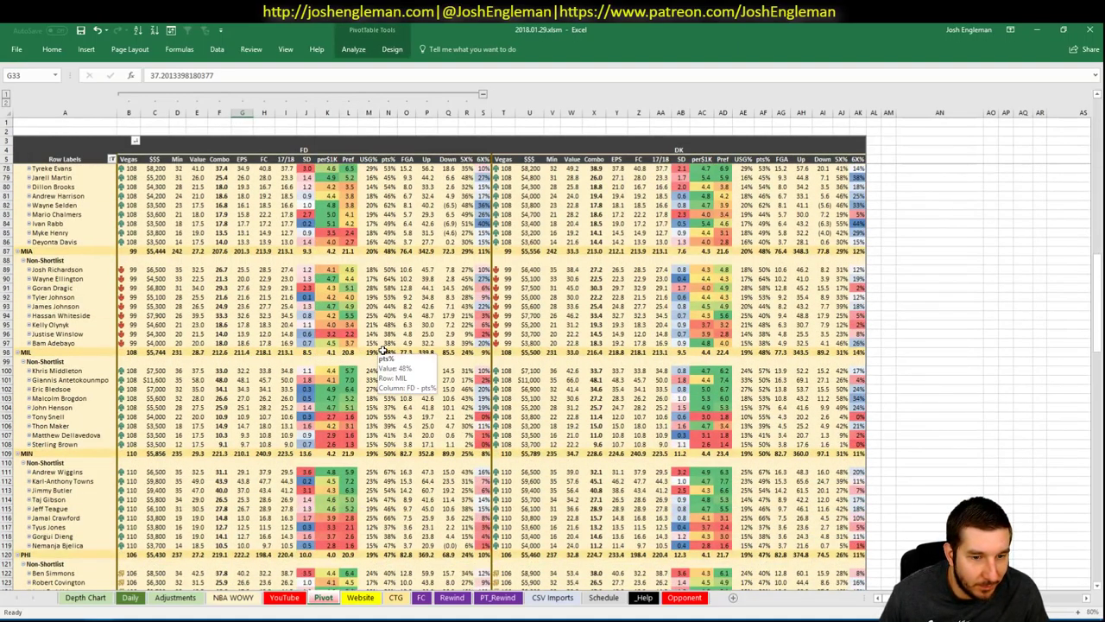
left_click(284, 597)
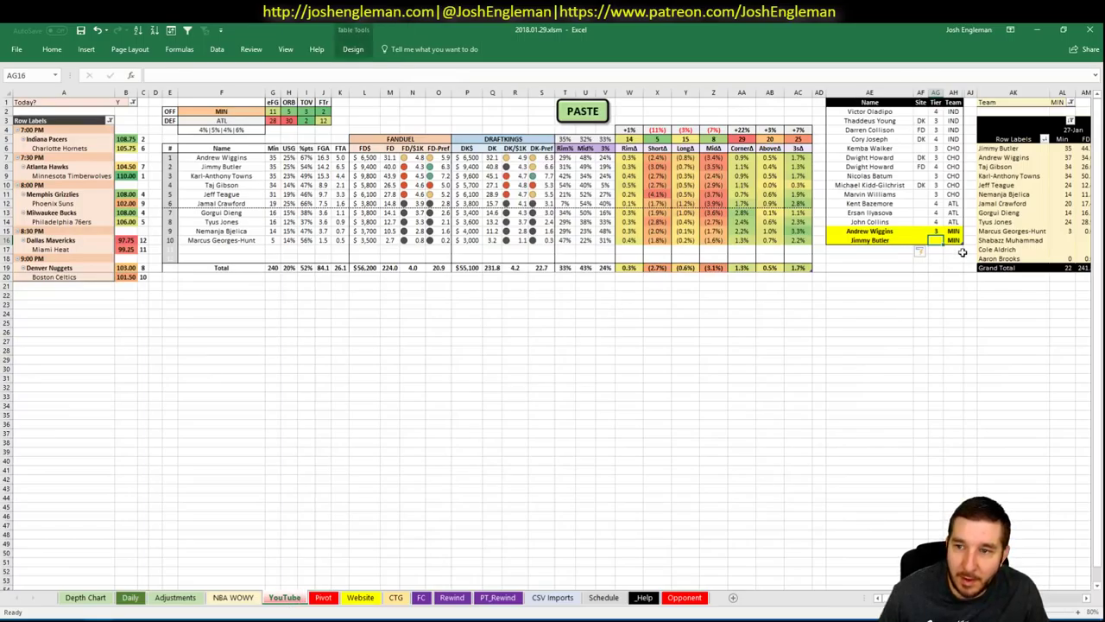
left_click(936, 250)
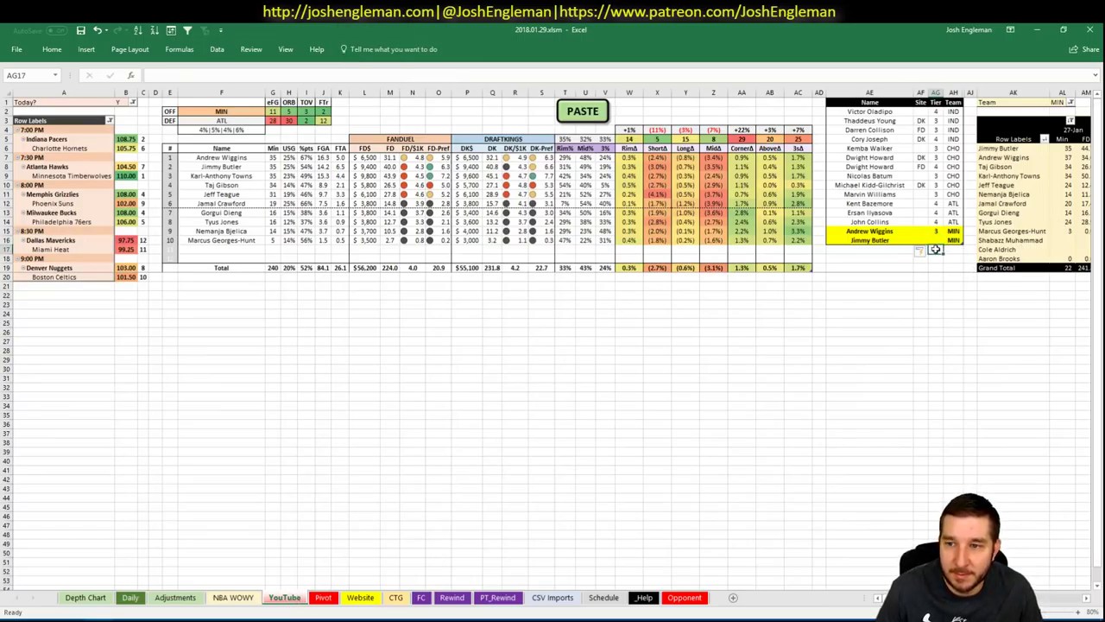
left_click(936, 240)
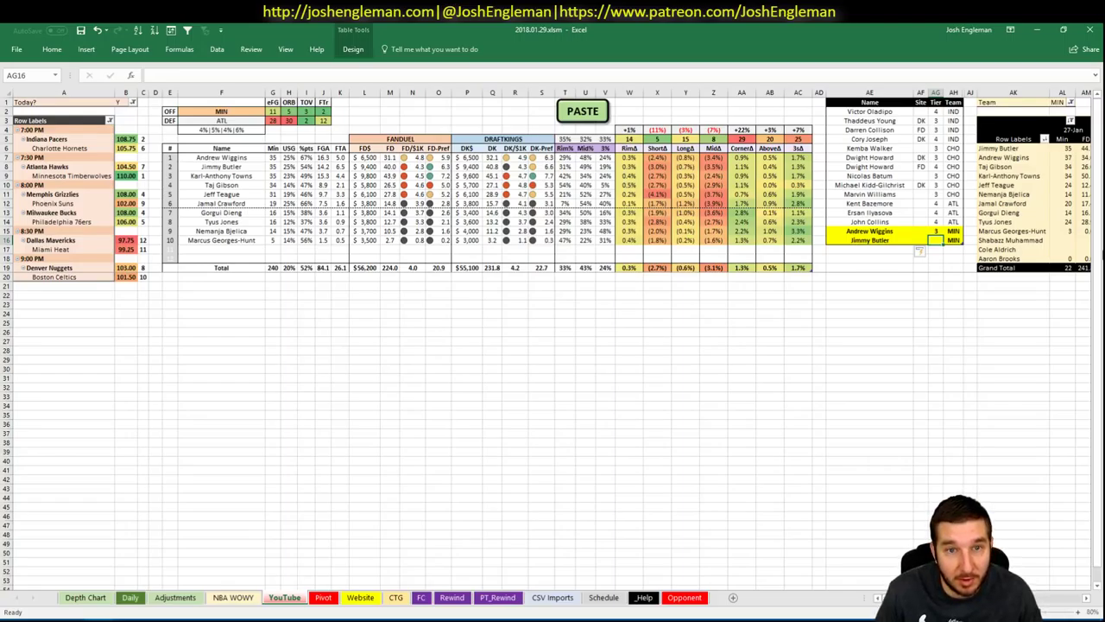
type("2")
key("Return")
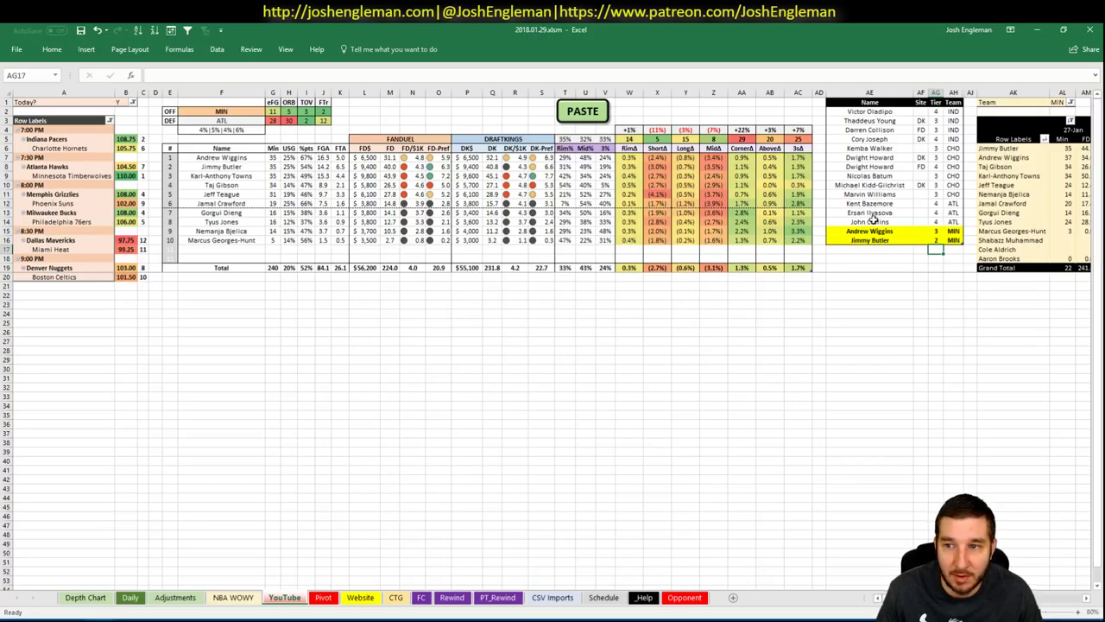
left_click(921, 240)
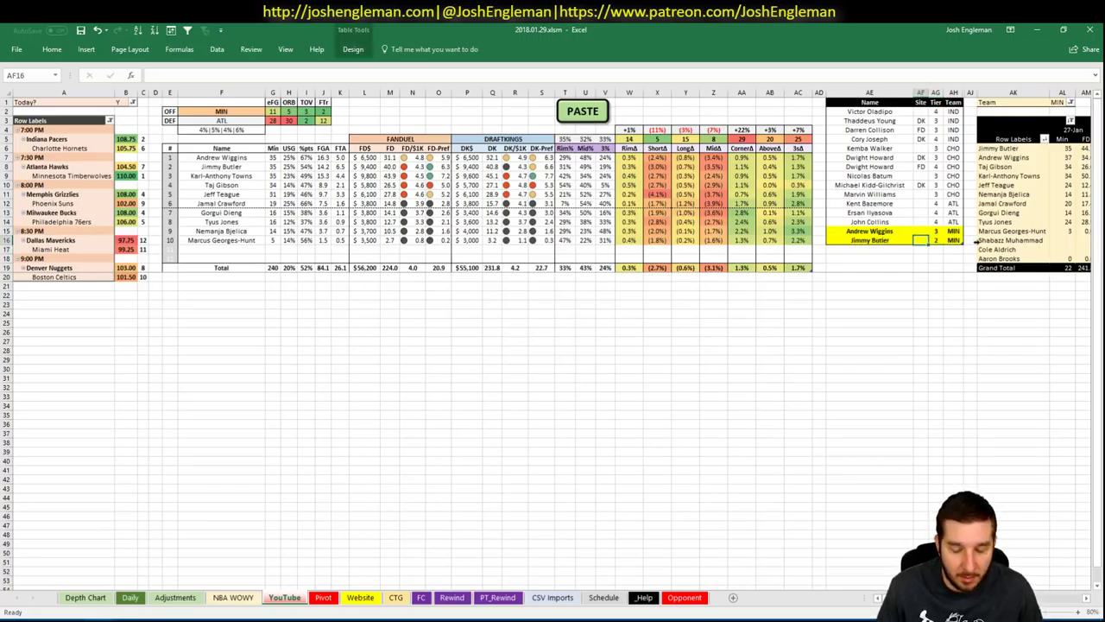
type("FD")
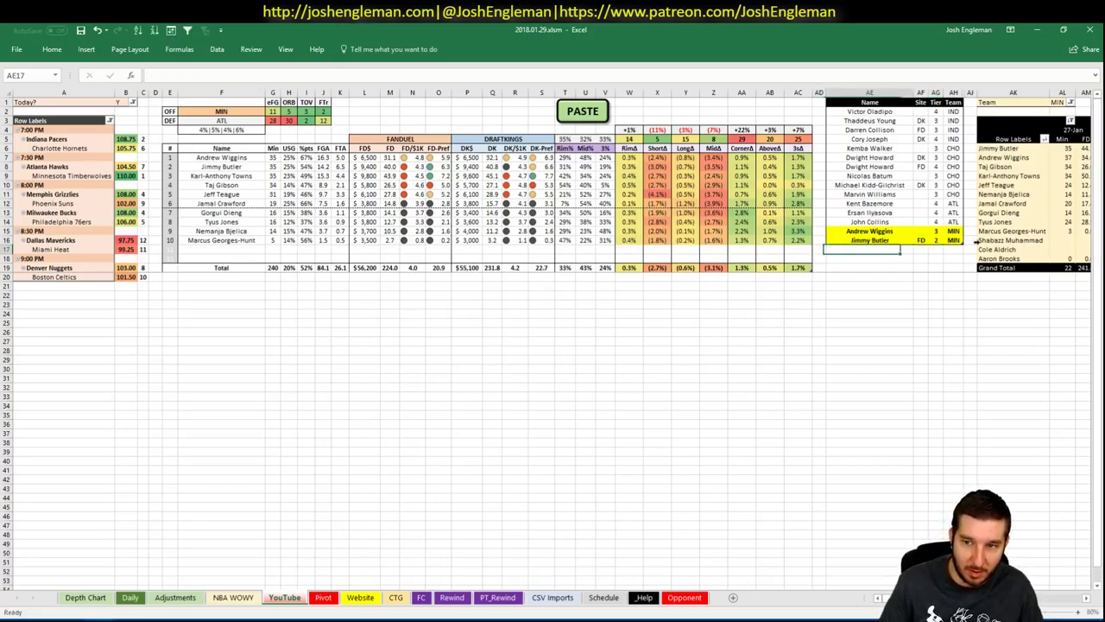
Add a second Jimmy Butler row to the player table with site DK and tier 3.
type("Jimmy Butler")
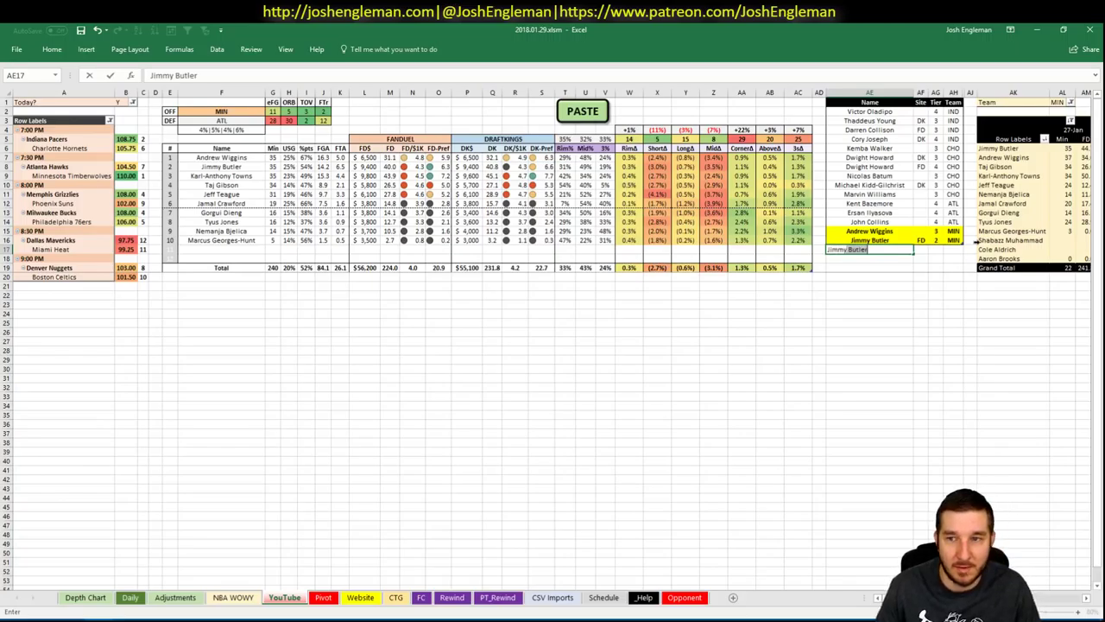
key("Tab")
type("DK")
key("ctrl+Return")
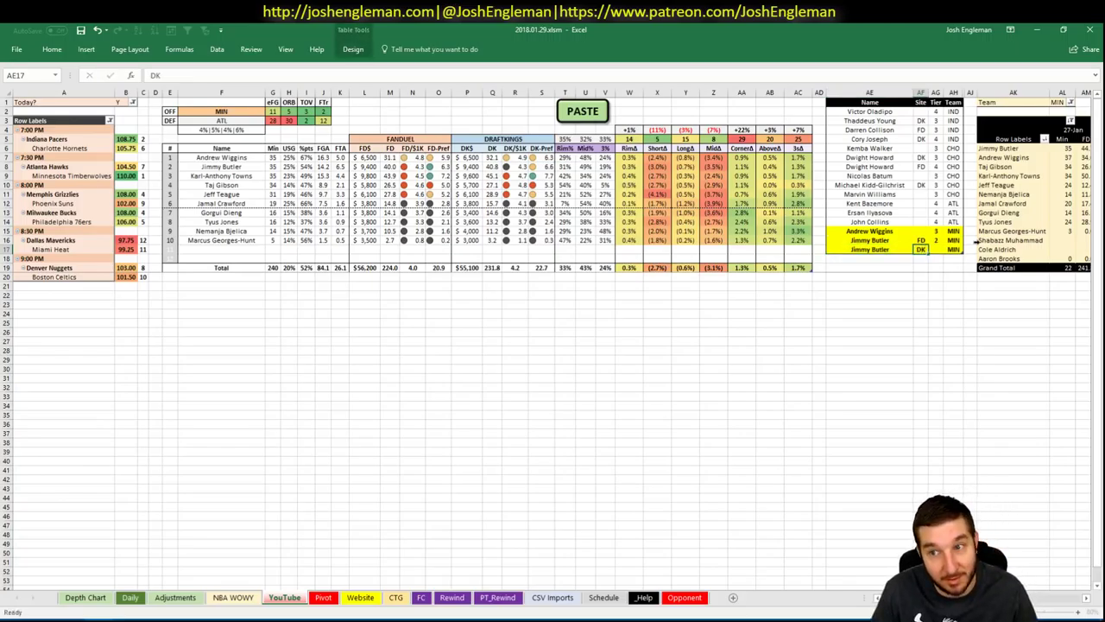
key("Return")
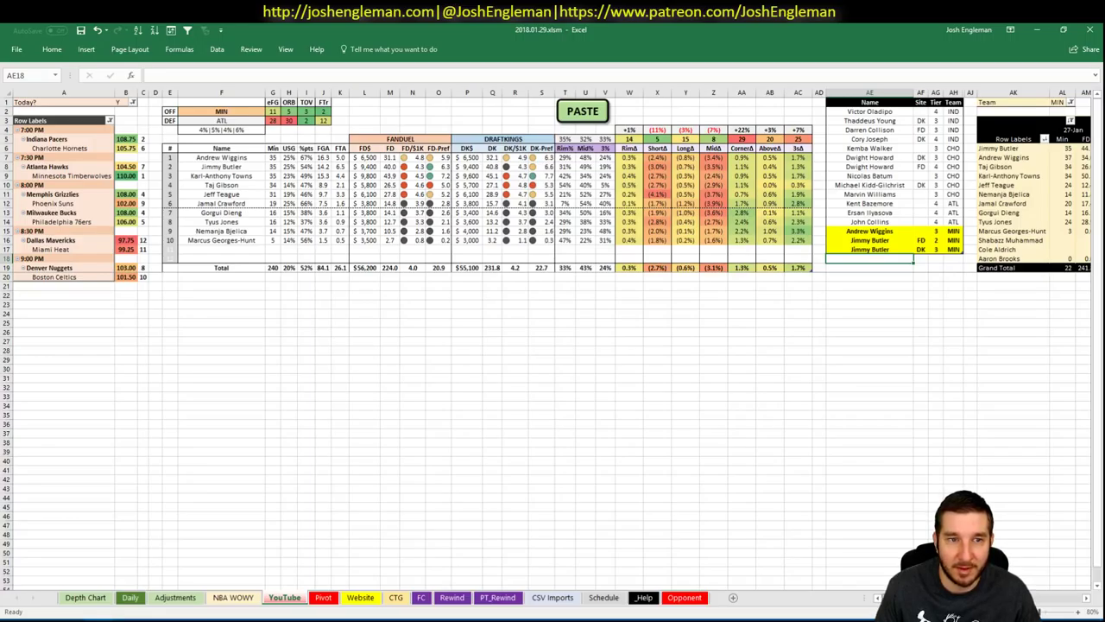
Compare the Timberwolves' game log with their projections and add Karl-Anthony Towns to the player table with tier 3 and no site.
scroll(552, 345, "right", 7)
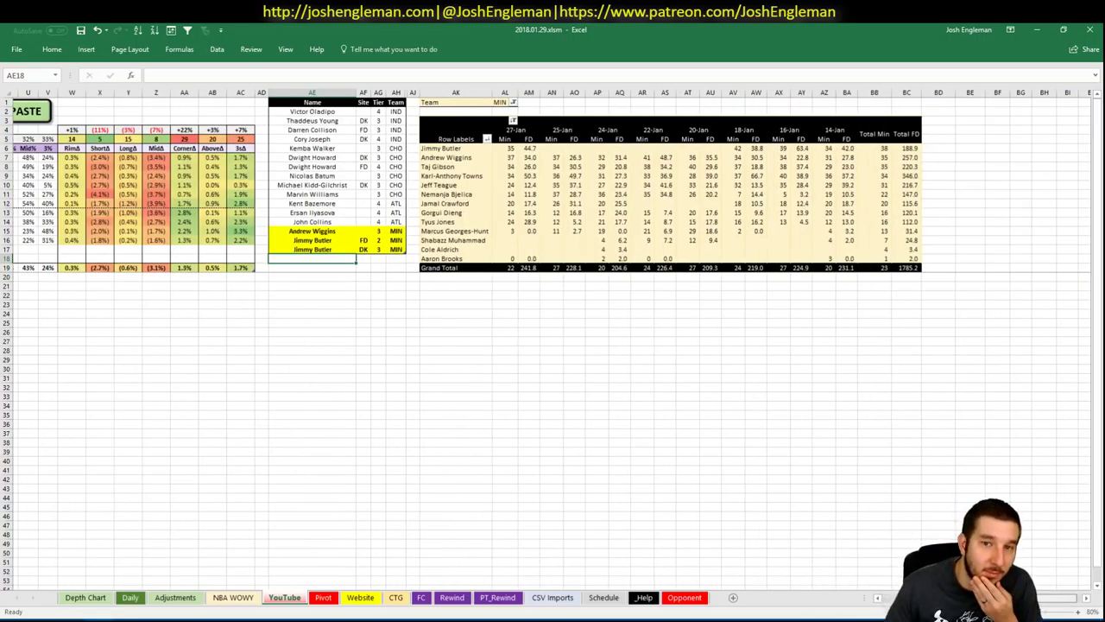
scroll(1068, 610, "left", 4)
scroll(1068, 610, "right", 4)
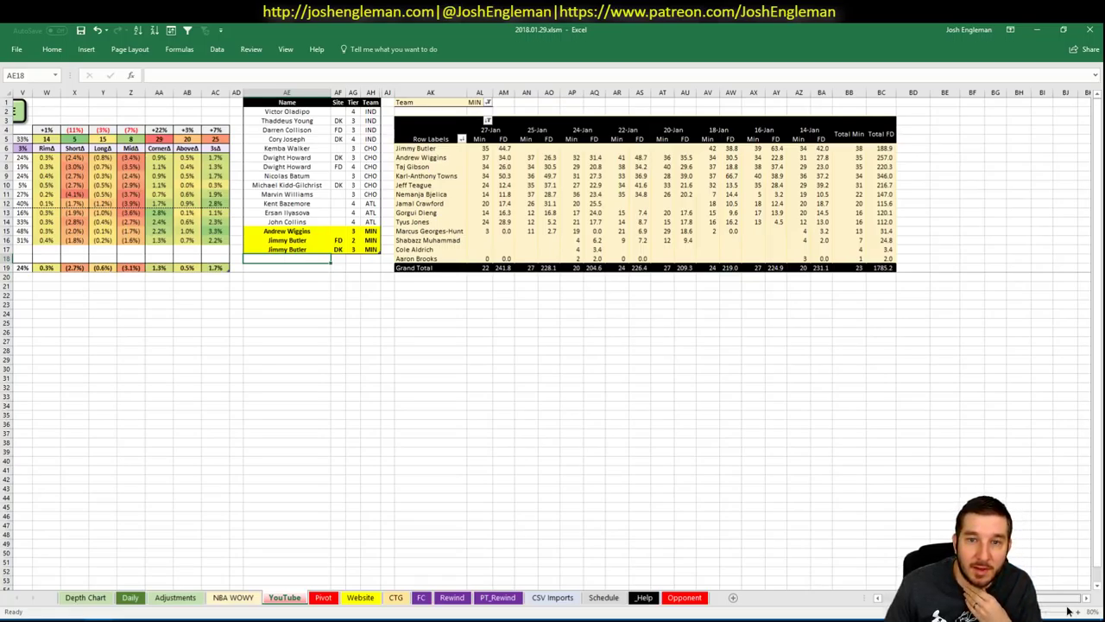
left_click_drag(1055, 610, 874, 588)
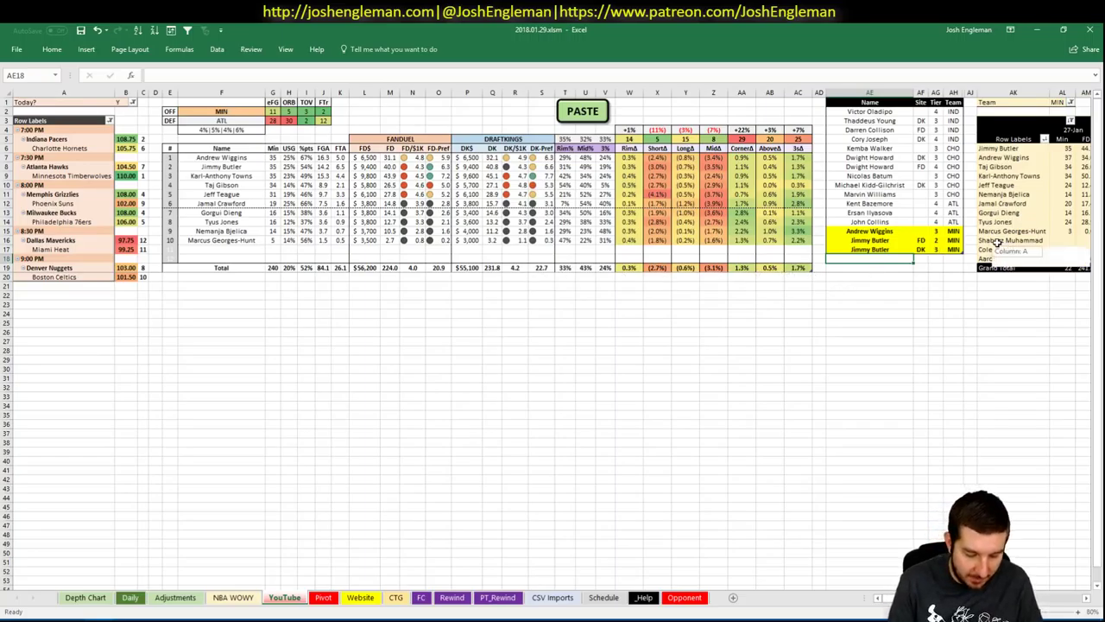
type("Karl-Anthony Towns")
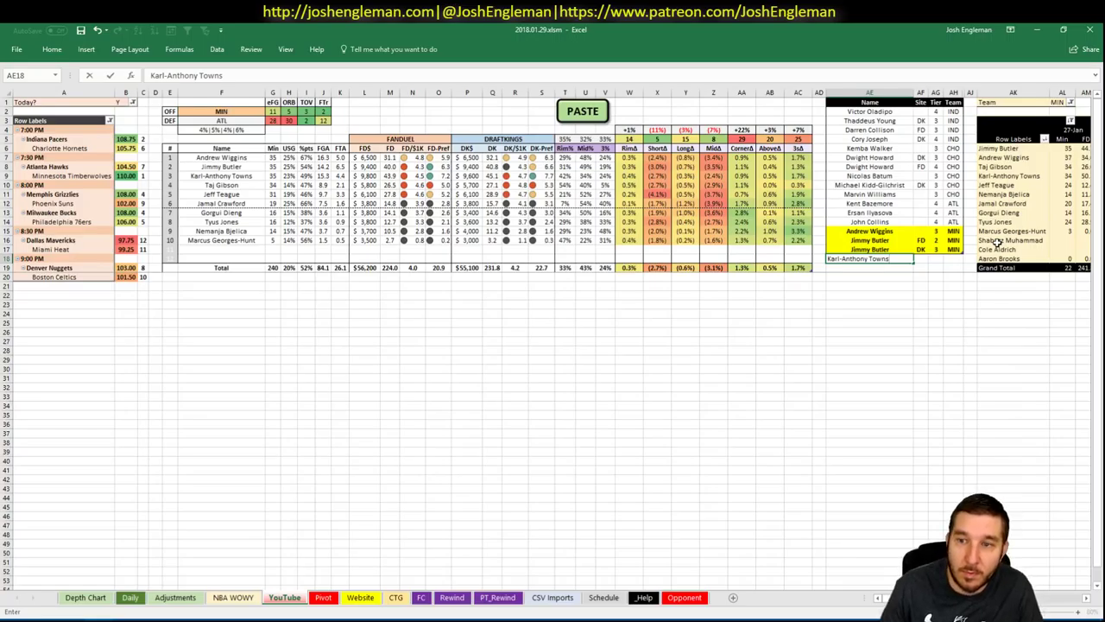
key("Tab")
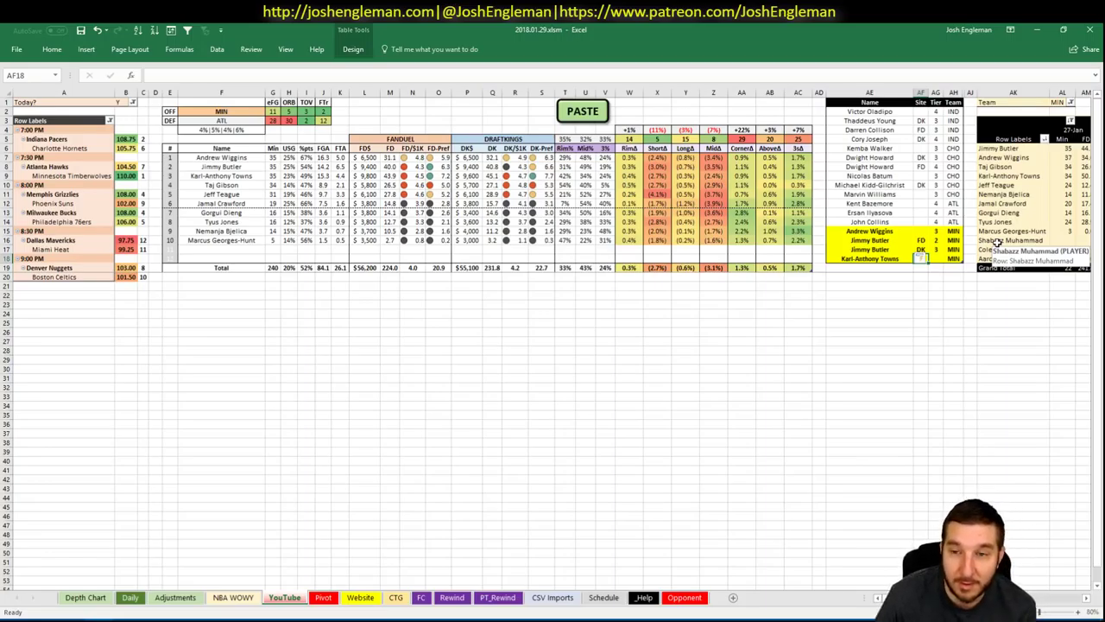
left_click(879, 328)
key("Up")
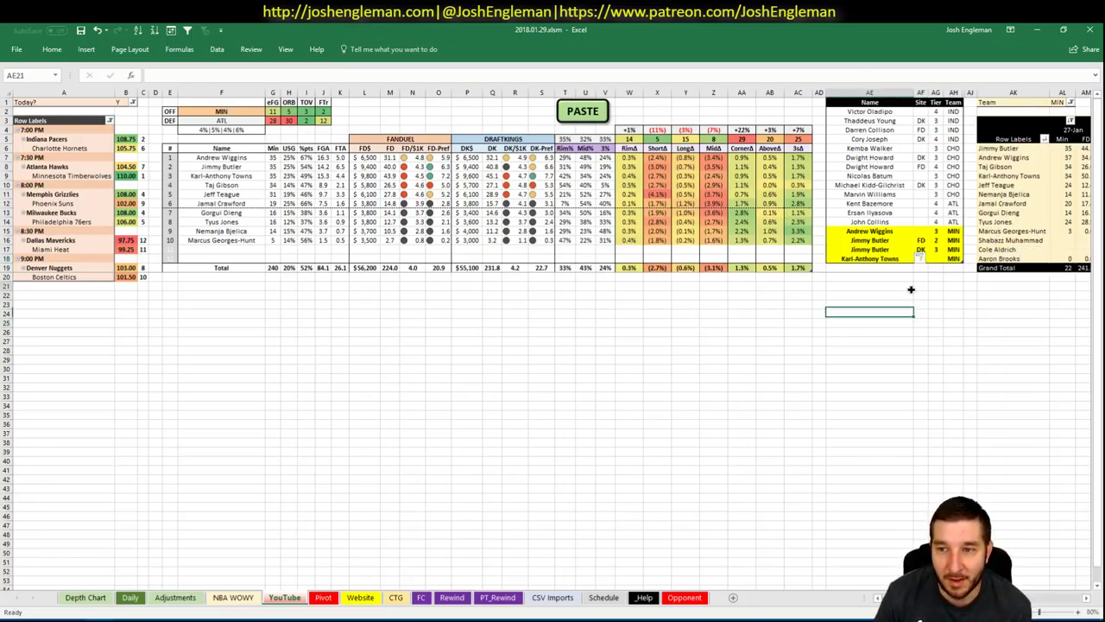
left_click(934, 258)
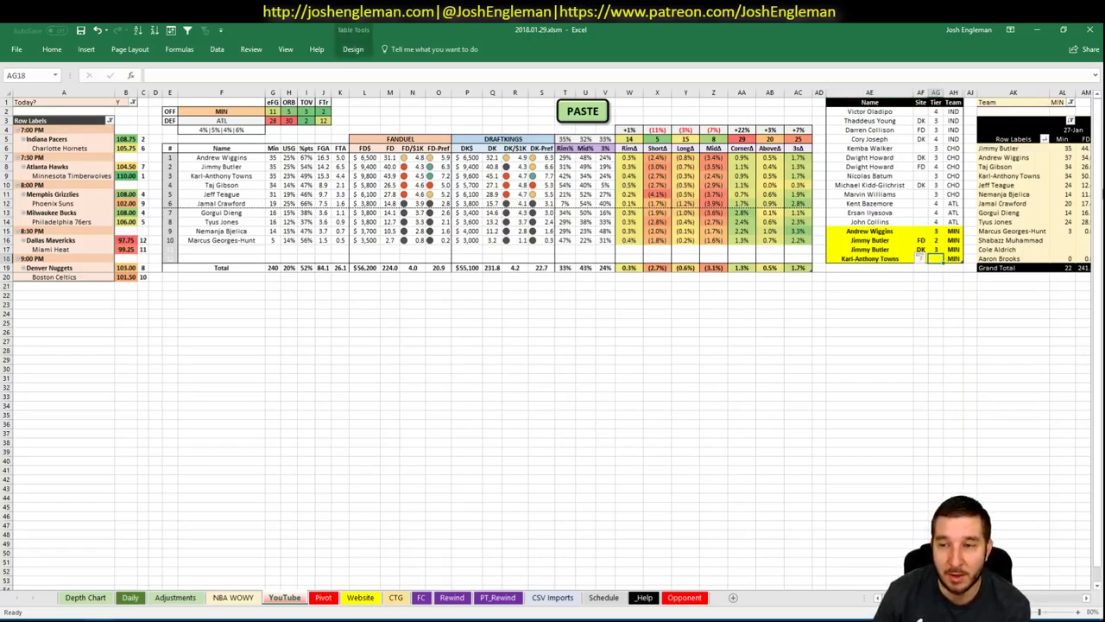
type("3")
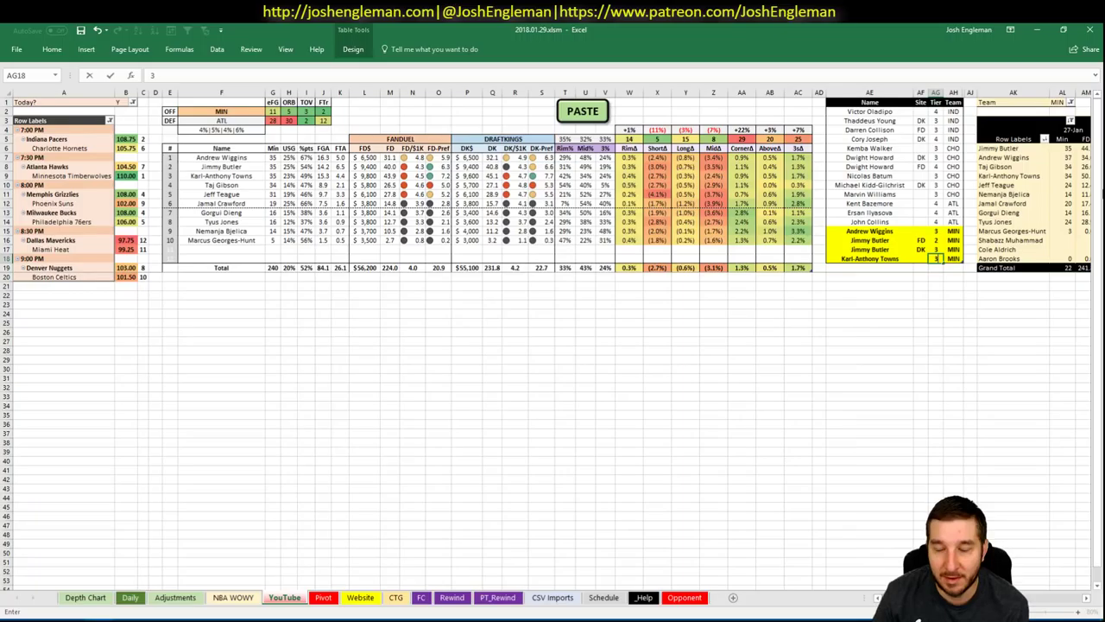
key("Return")
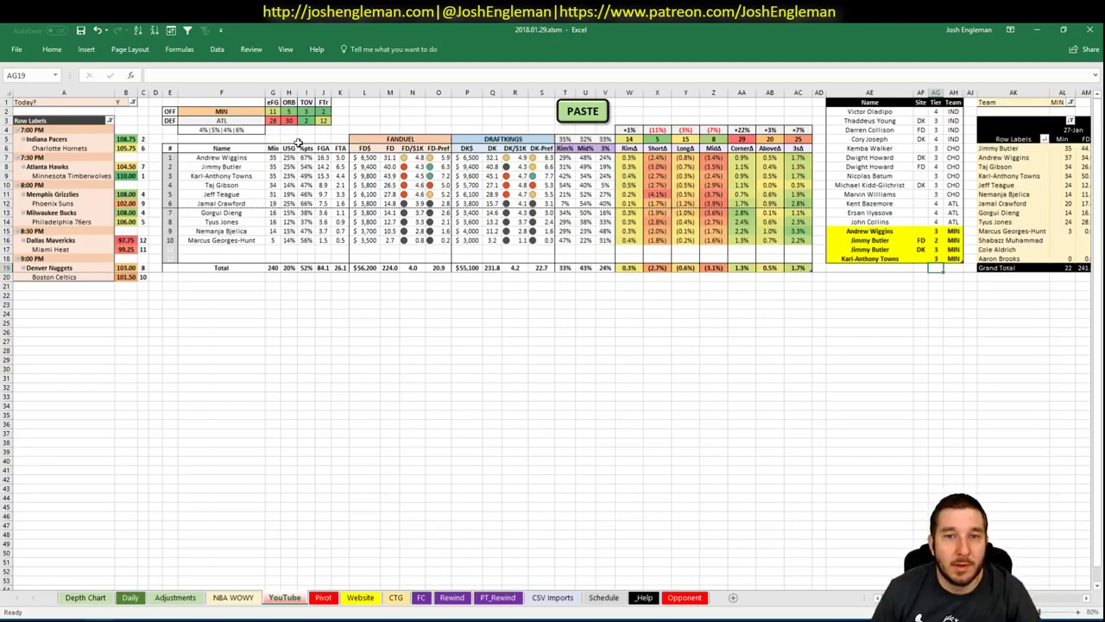
Check the Timberwolves' game log and add Taj Gibson to the player table below Karl-Anthony Towns with tier 3.
left_click(222, 112)
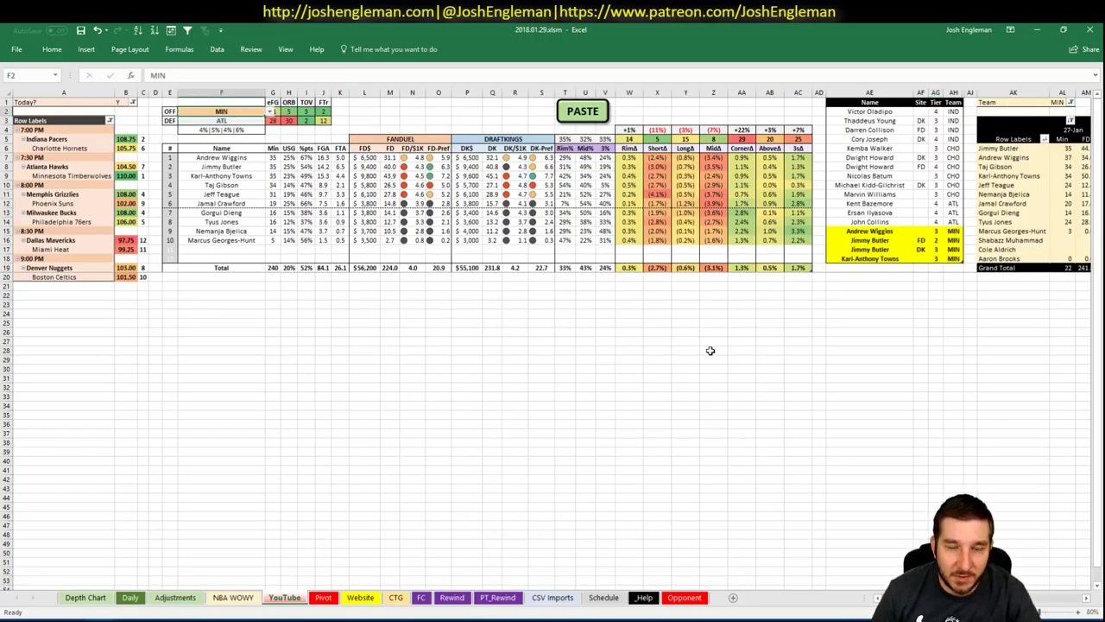
scroll(553, 345, "right", 7)
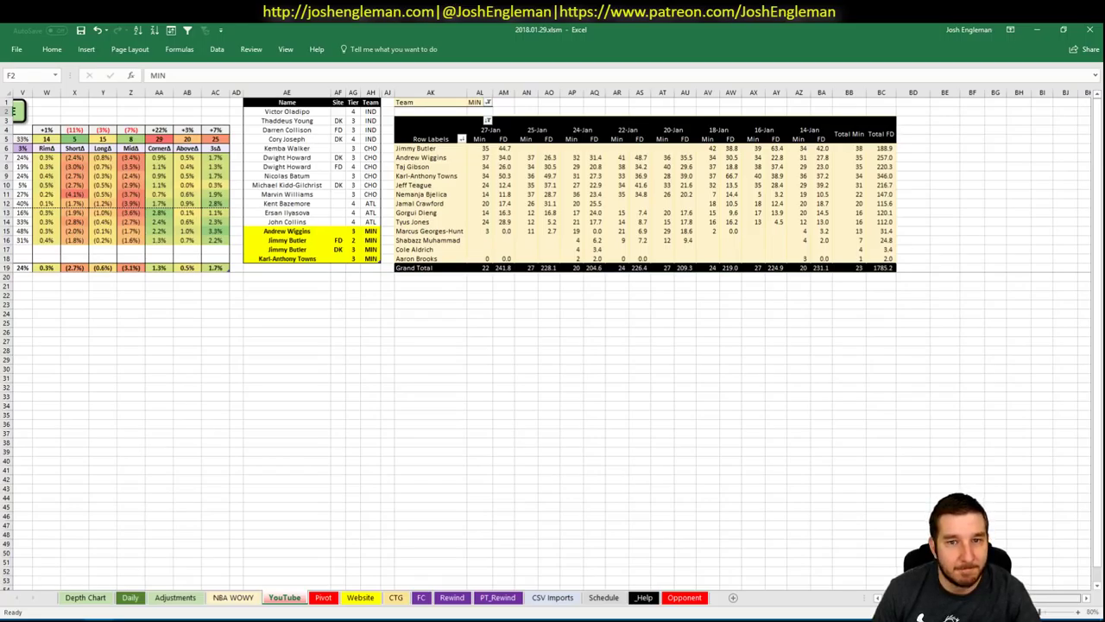
scroll(683, 550, "left", 10)
left_click(882, 266)
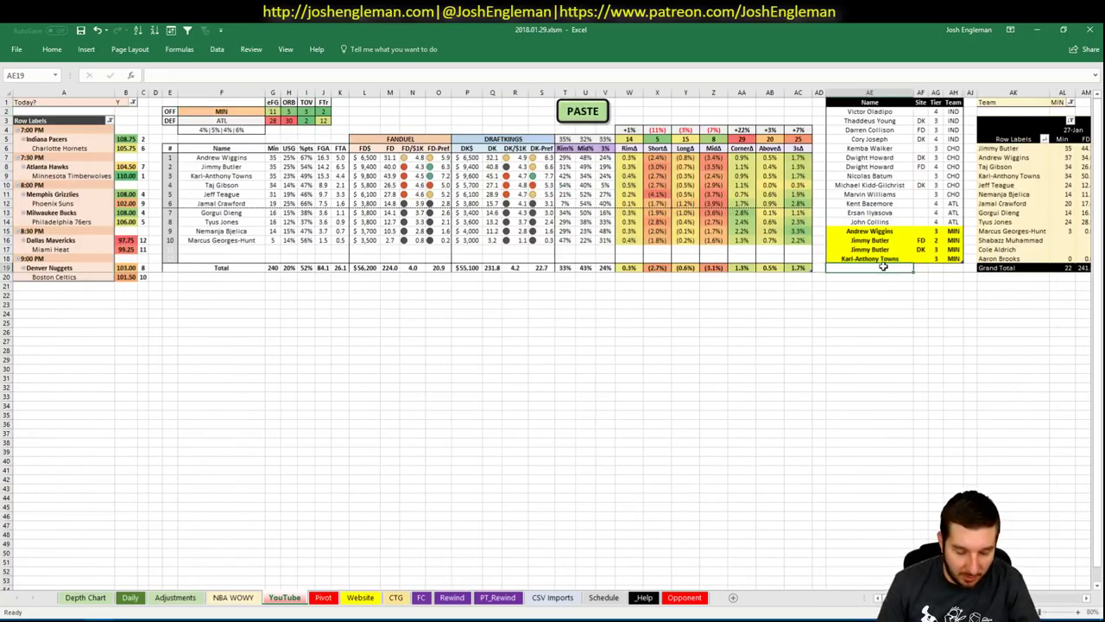
type("Taj Gibson")
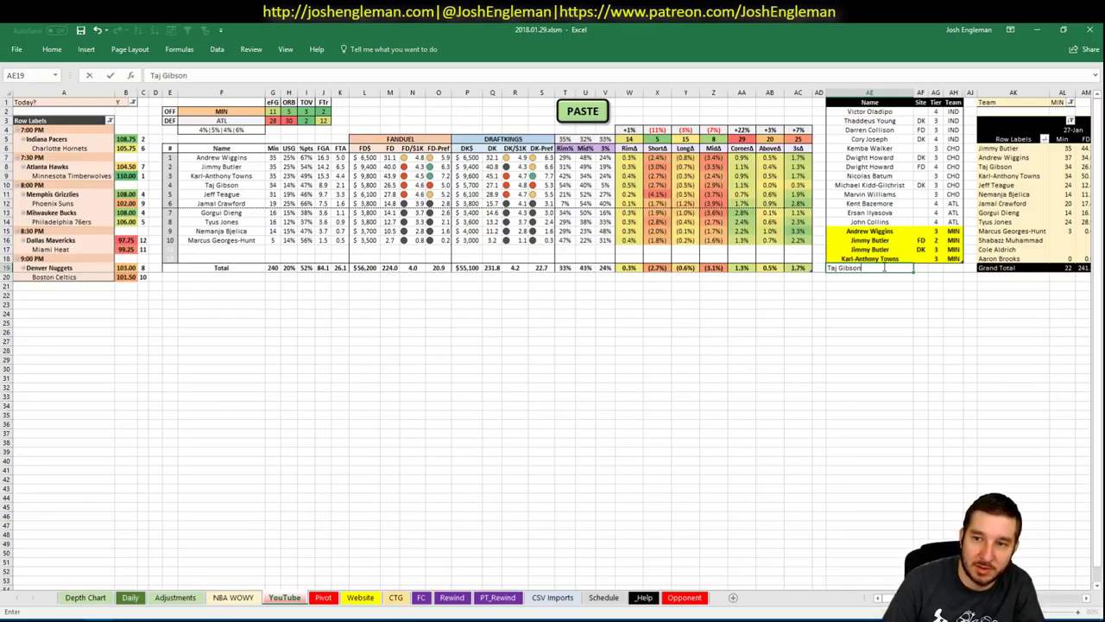
key("Return")
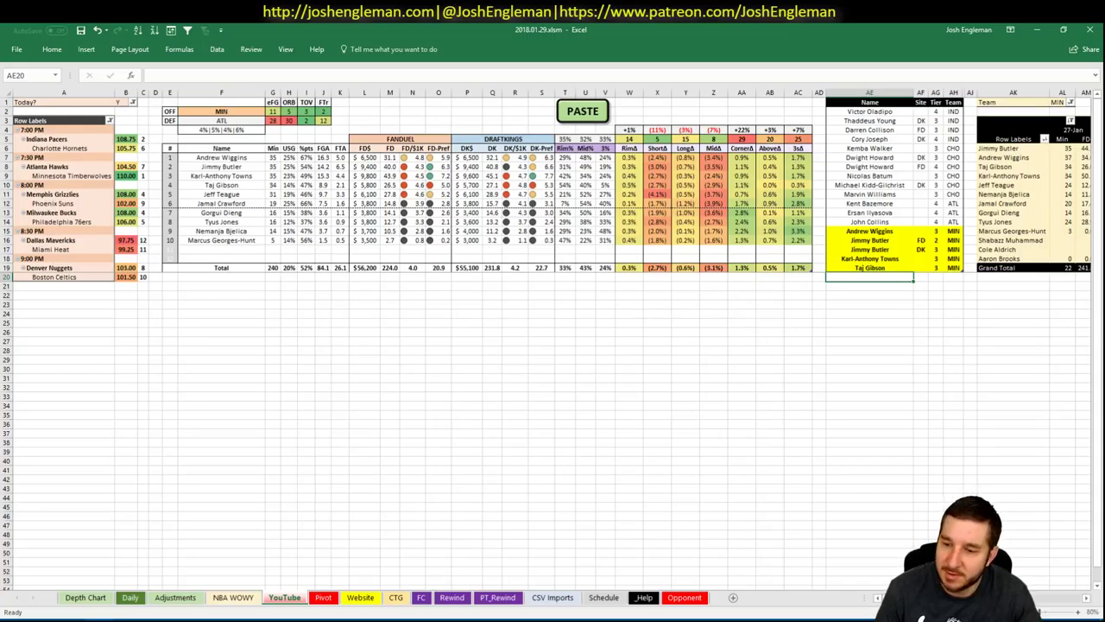
Review the Timberwolves' recent minutes and FD points in the game log, and add Jeff Teague to the player table with tier 3.
scroll(553, 345, "right", 6)
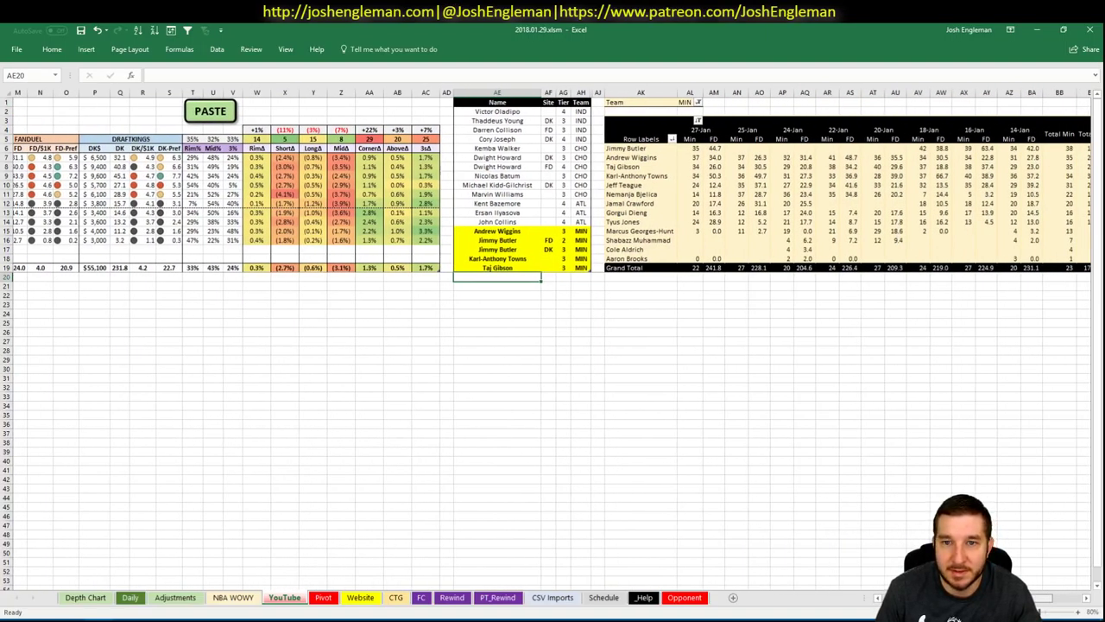
scroll(552, 346, "right", 3)
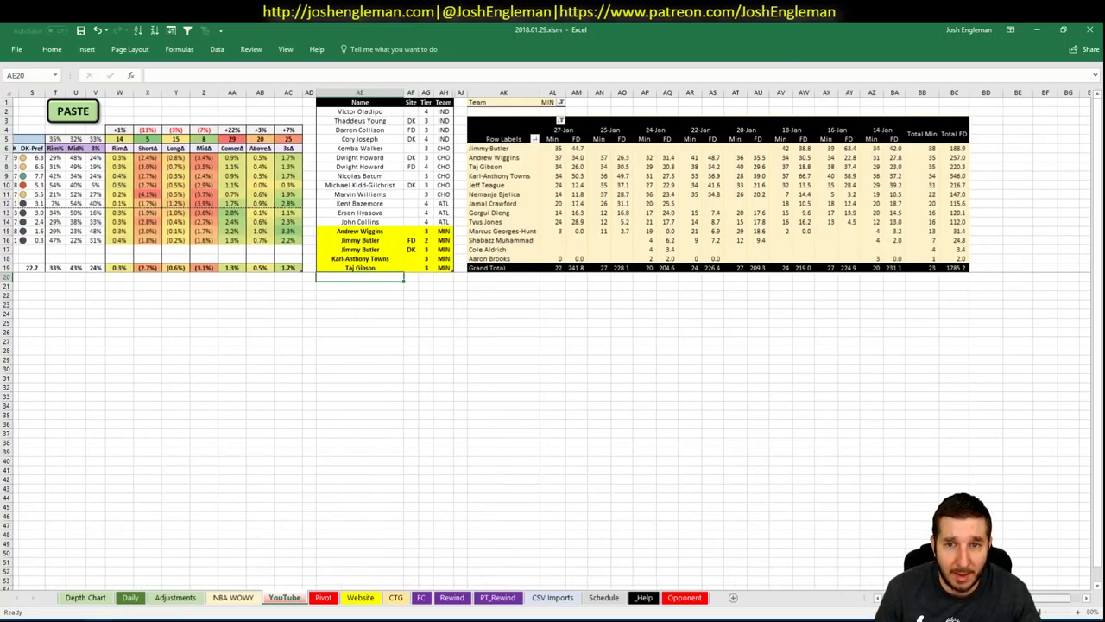
scroll(553, 346, "right", 1)
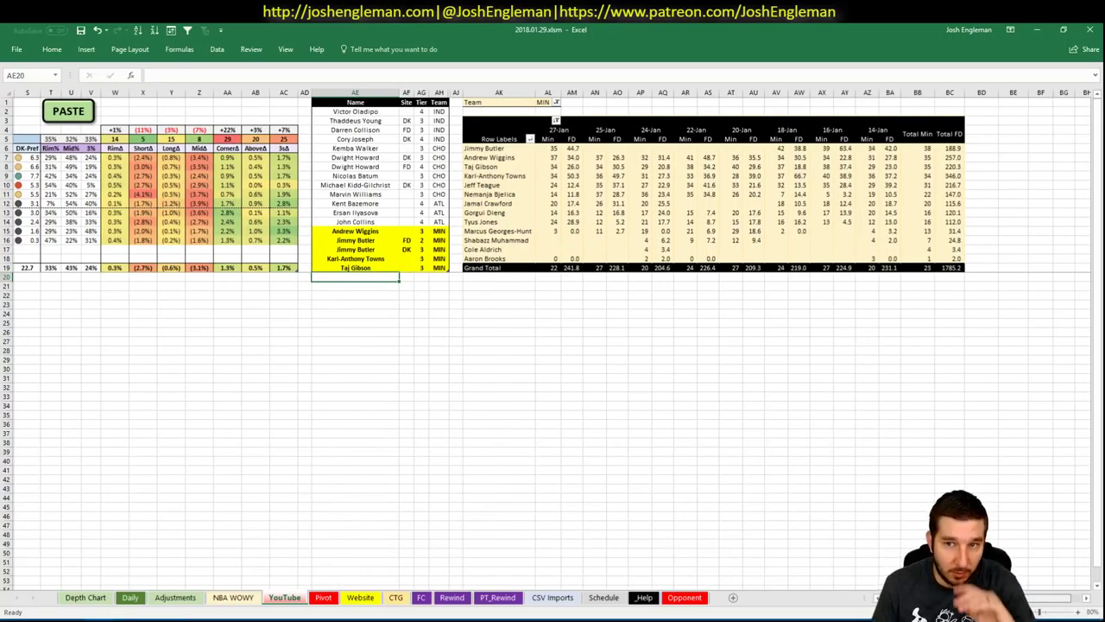
scroll(553, 345, "right", 1)
scroll(1023, 598, "right", 1)
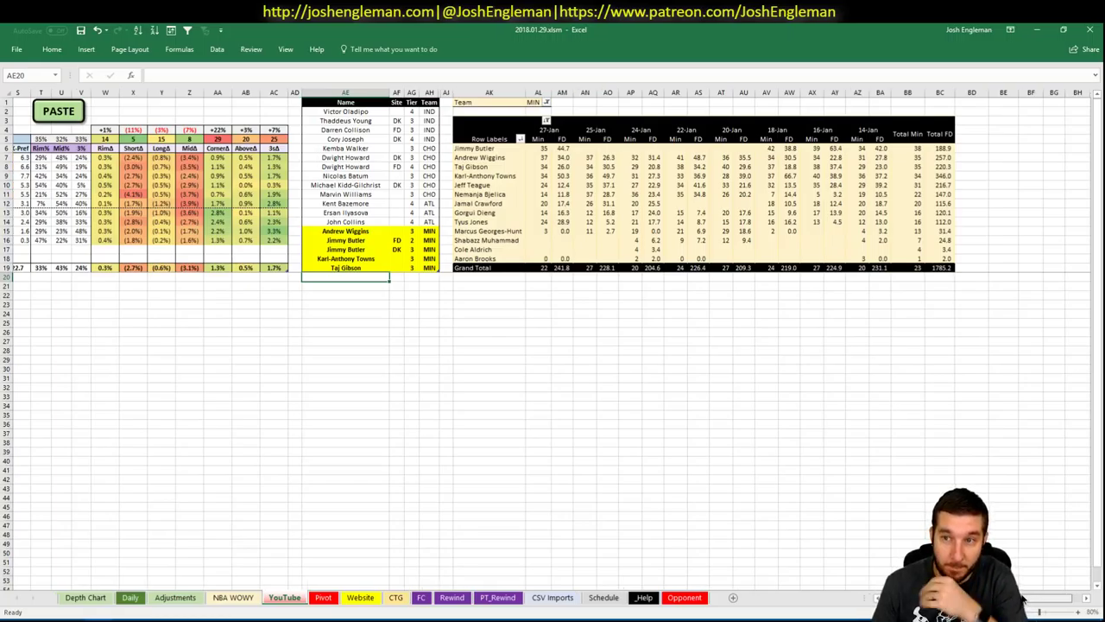
scroll(889, 432, "left", 1)
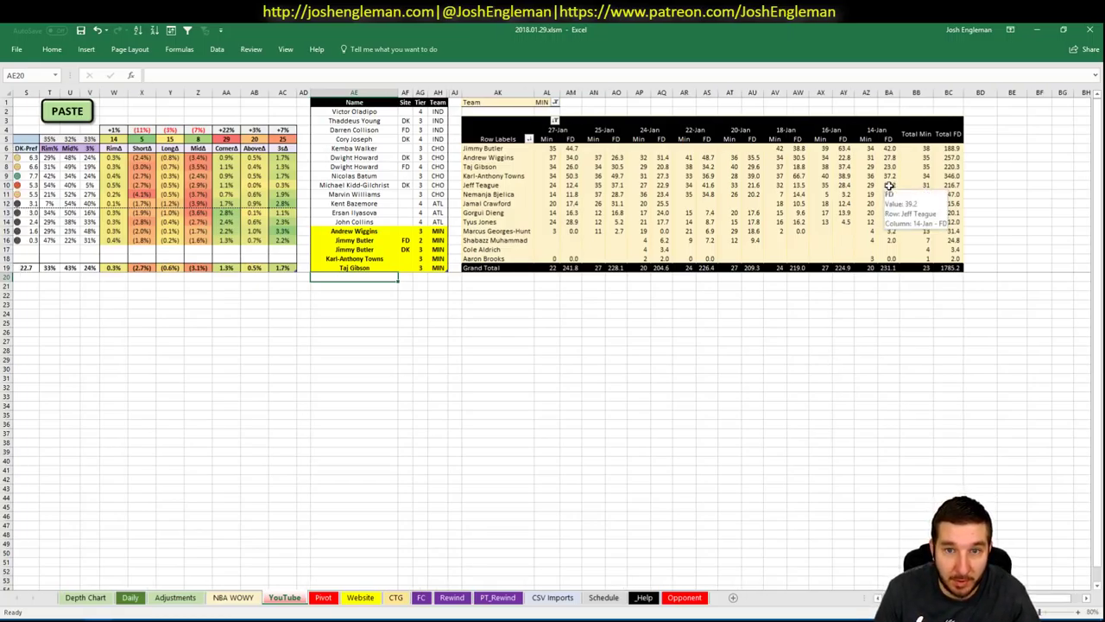
scroll(906, 203, "left", 6)
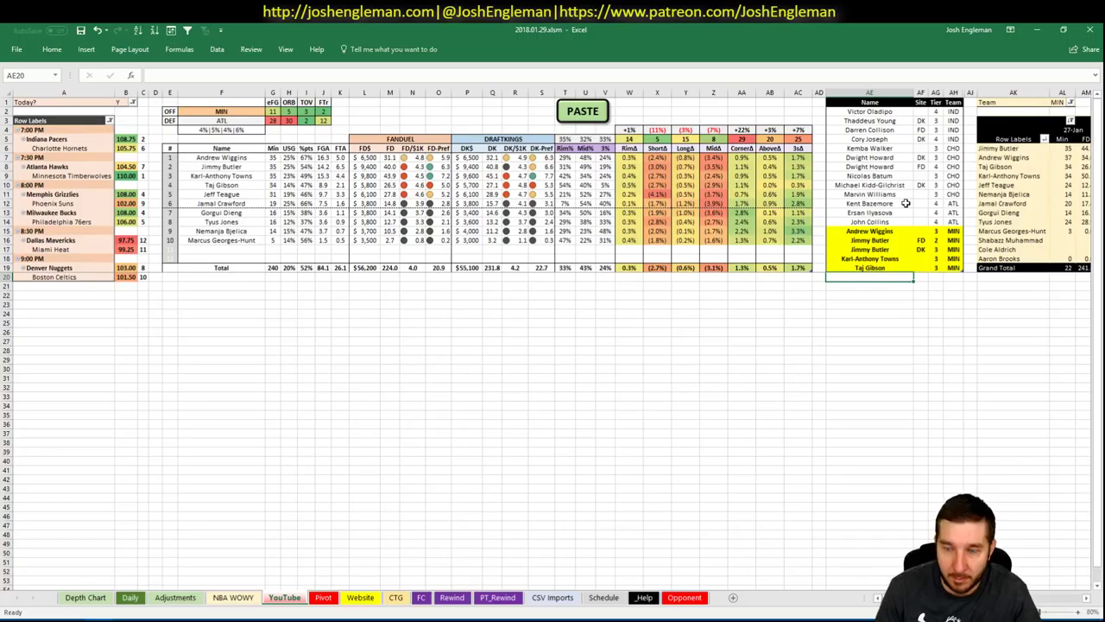
type("Jeff Teague")
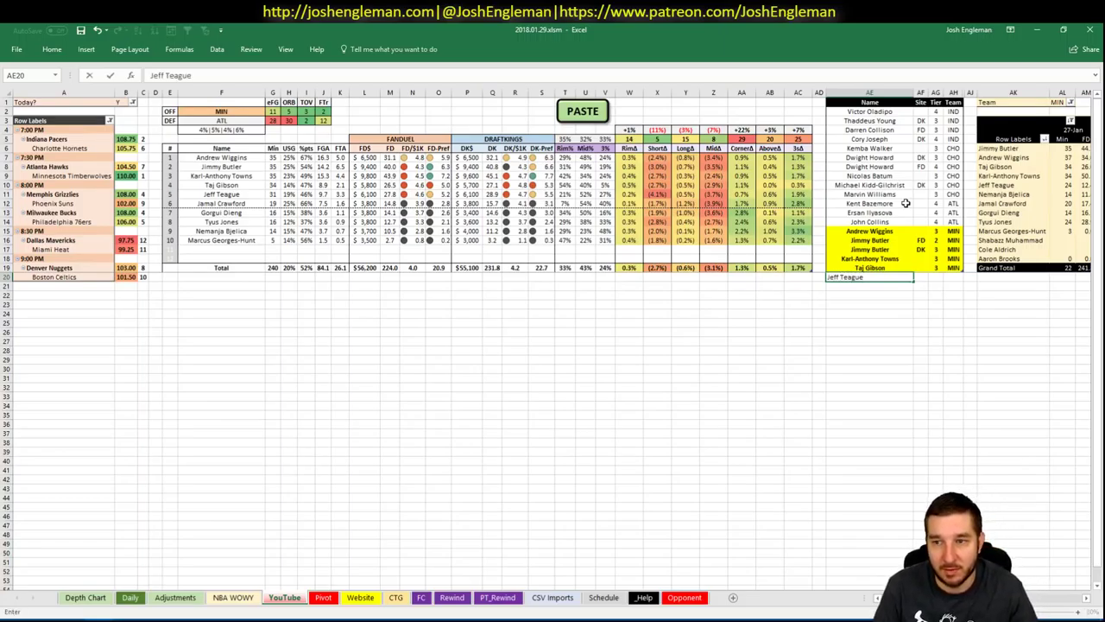
key("Return")
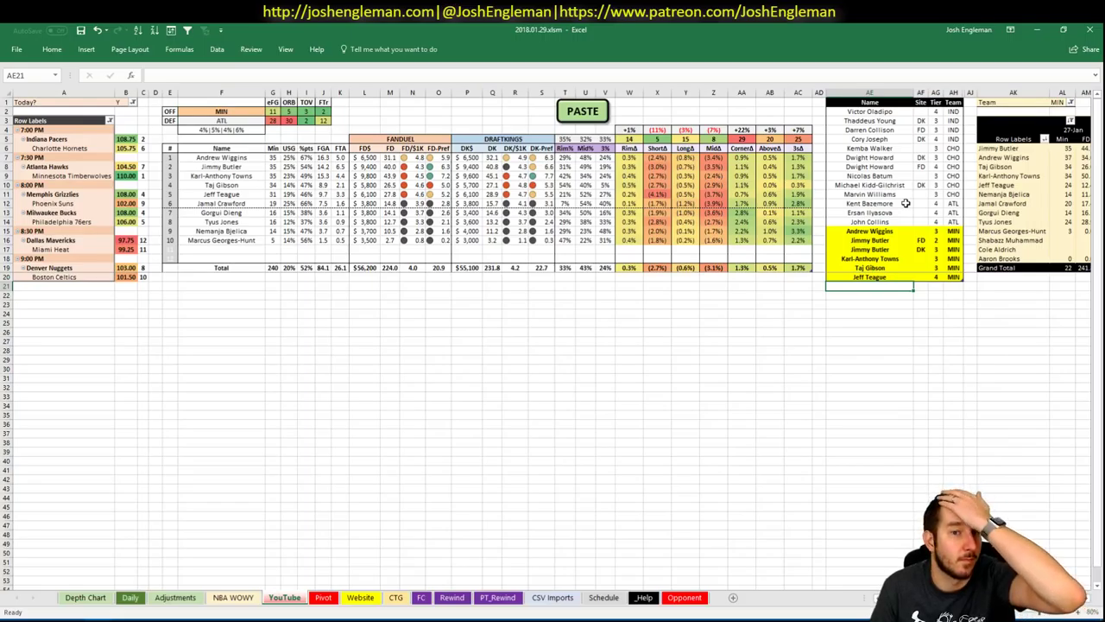
left_click(935, 276)
type("3")
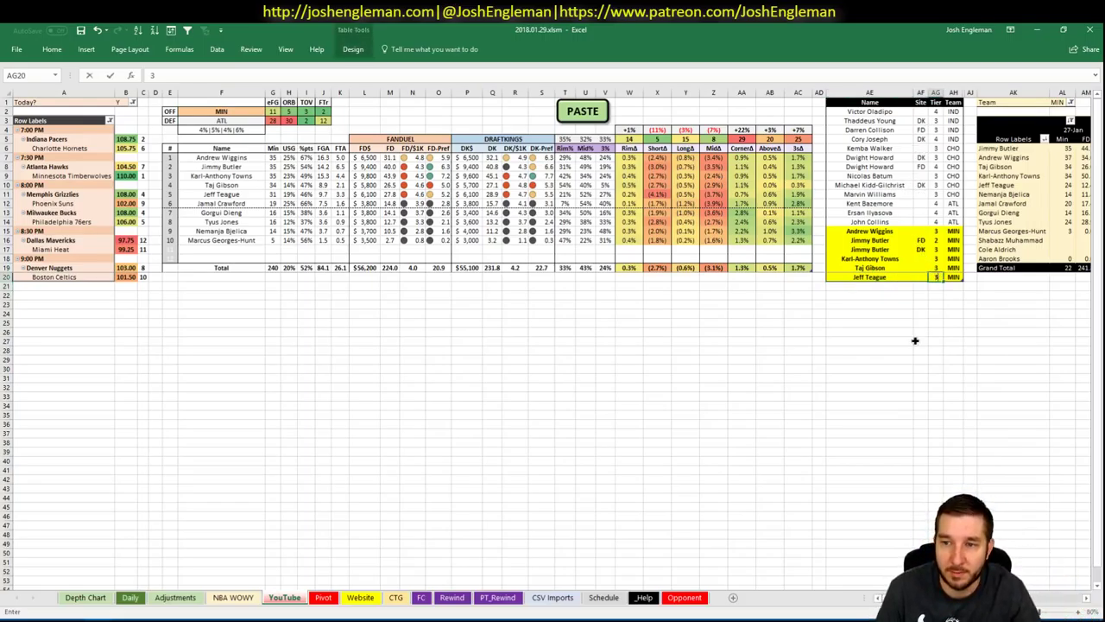
left_click(920, 341)
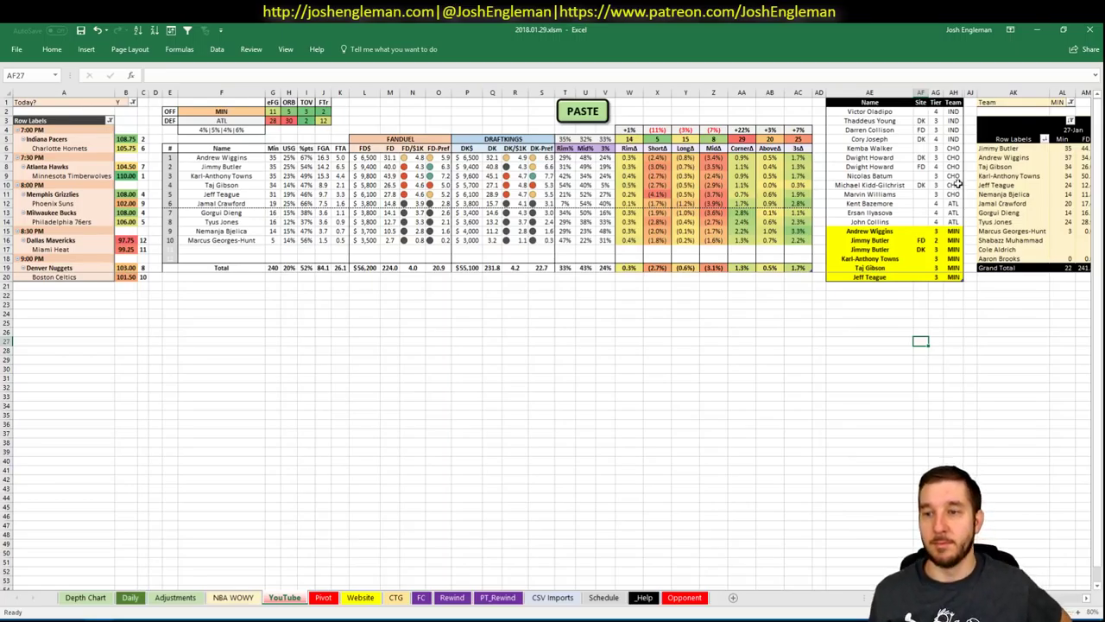
Switch the offensive team of the matchup table to MEM.
left_click(225, 112)
type("MEM")
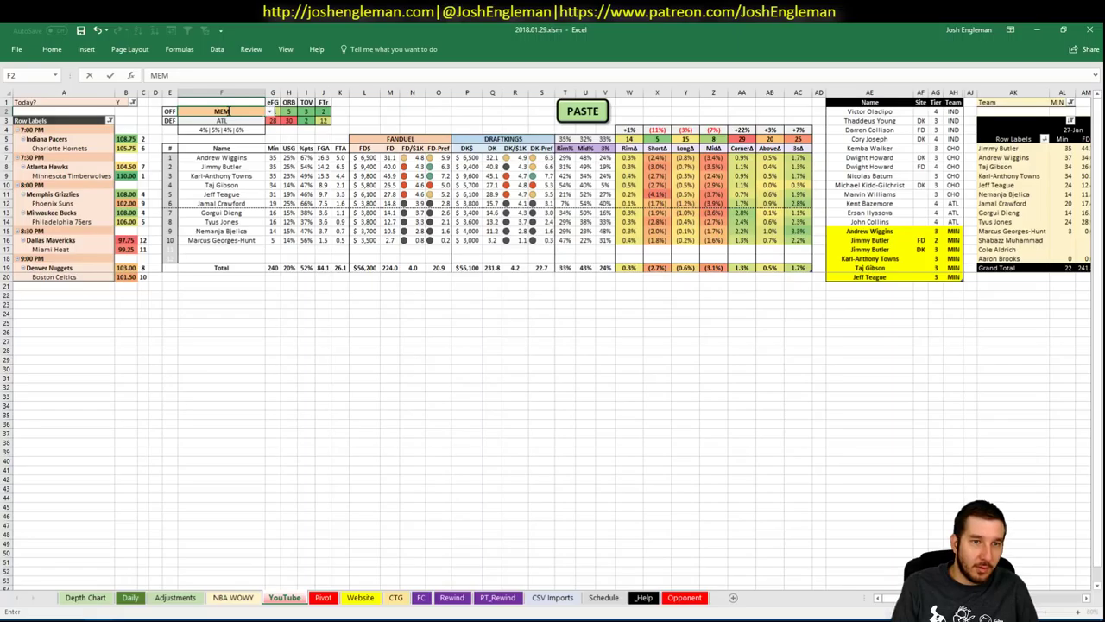
key("Return")
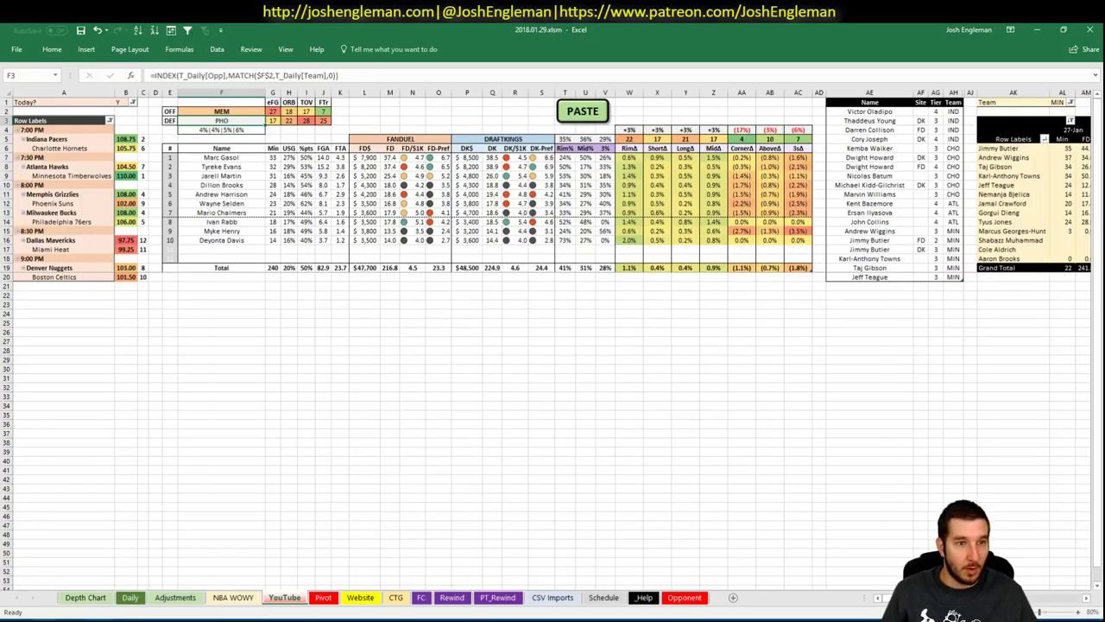
Set the Suns at Grizzlies game total to 209 on the Schedule sheet, and return to the YouTube sheet by way of the Daily sheet.
left_click(107, 332)
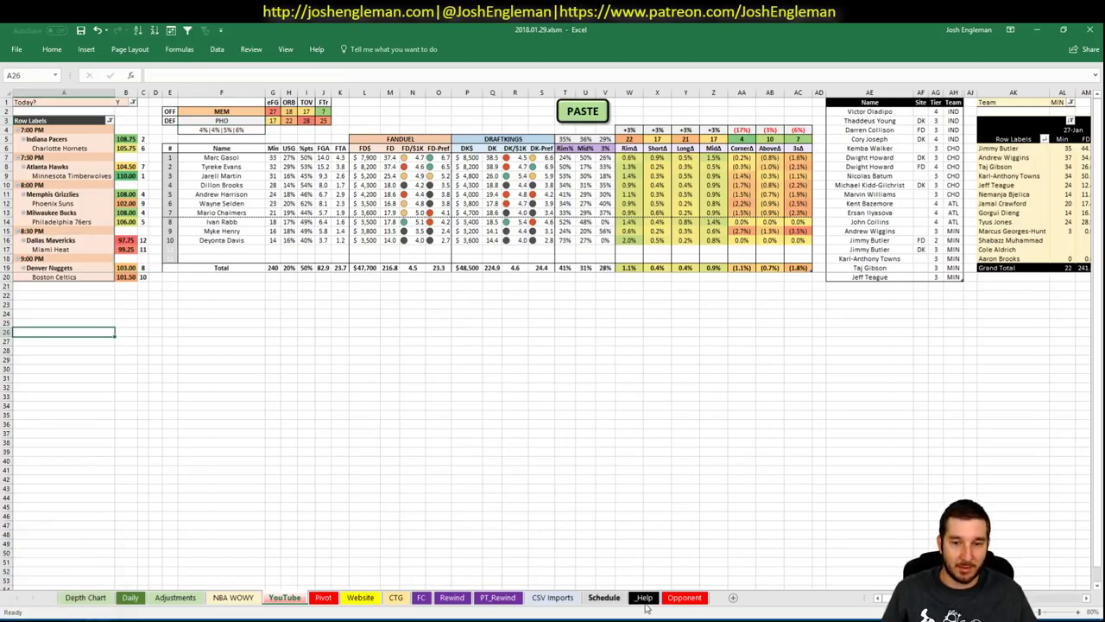
left_click(604, 596)
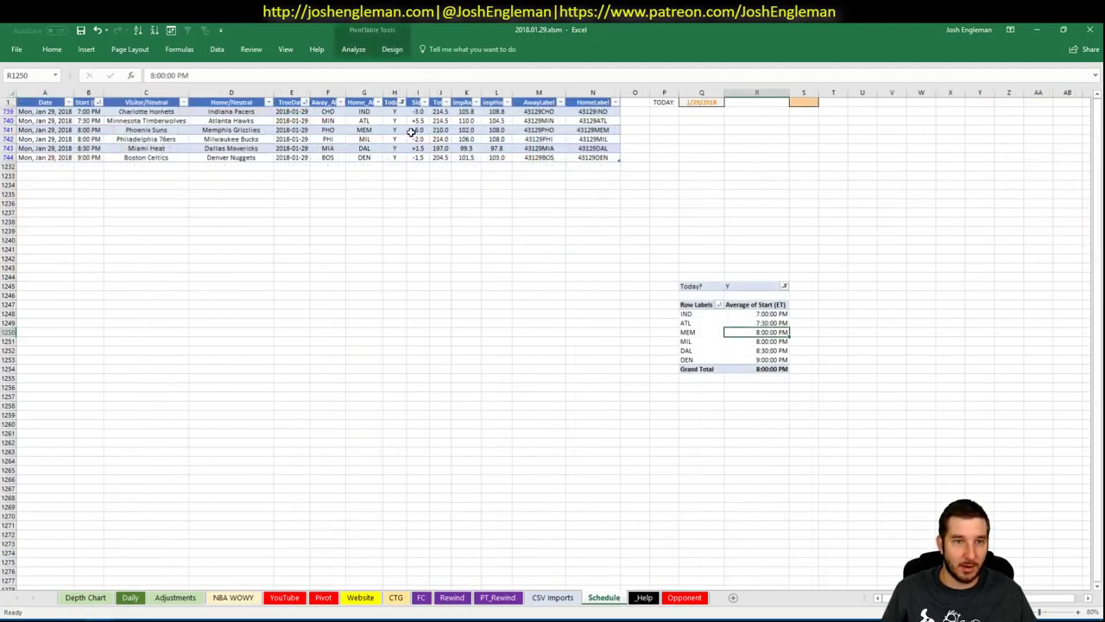
left_click(442, 131)
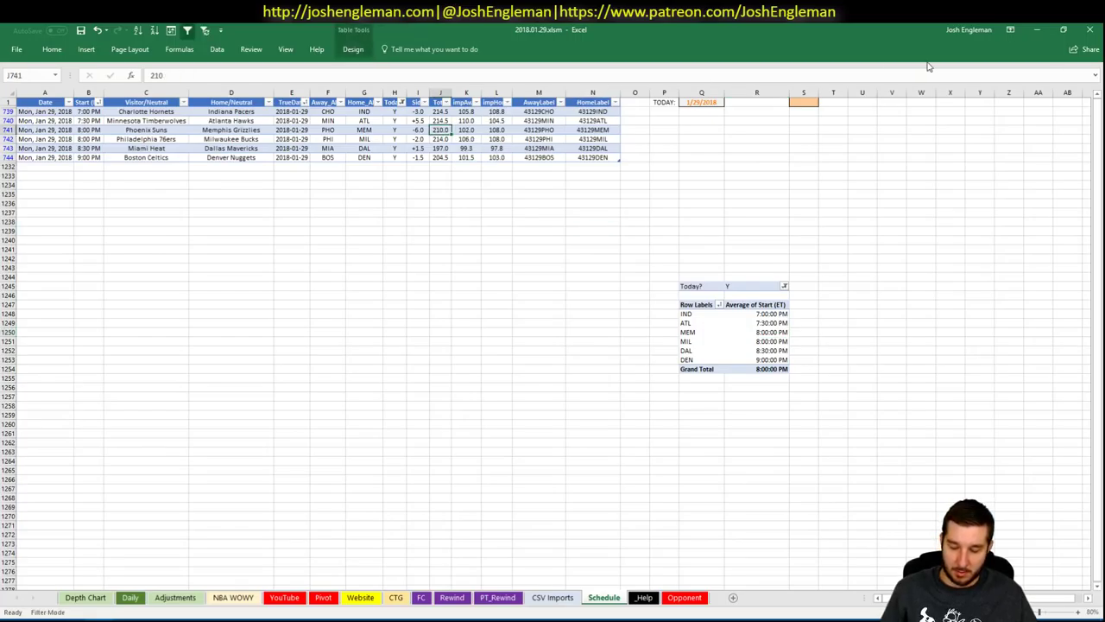
type("209")
key("Return")
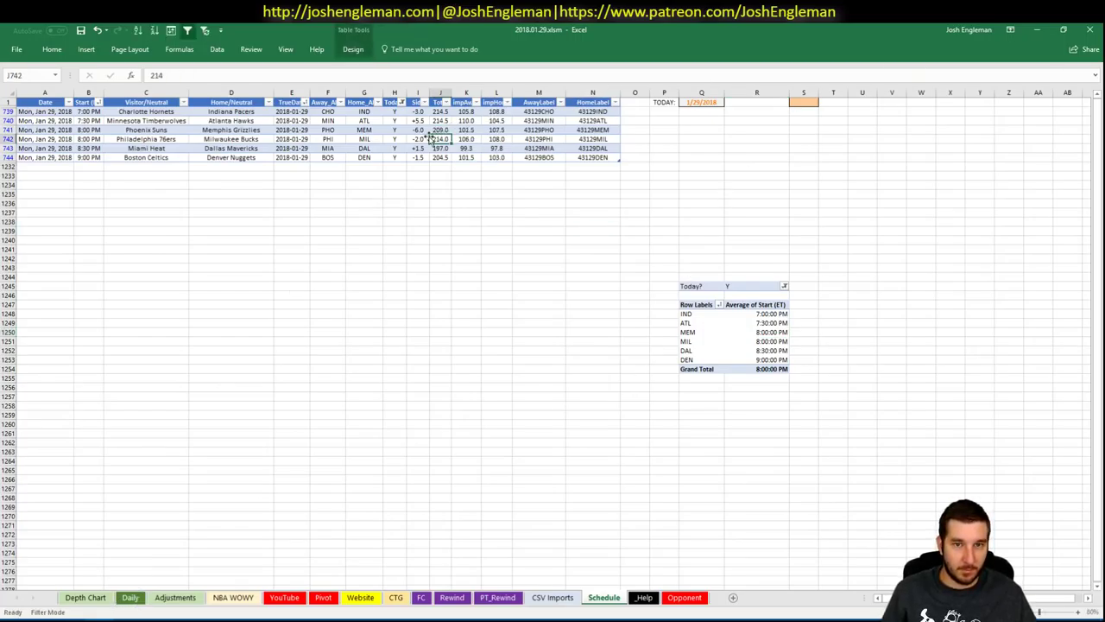
left_click(130, 597)
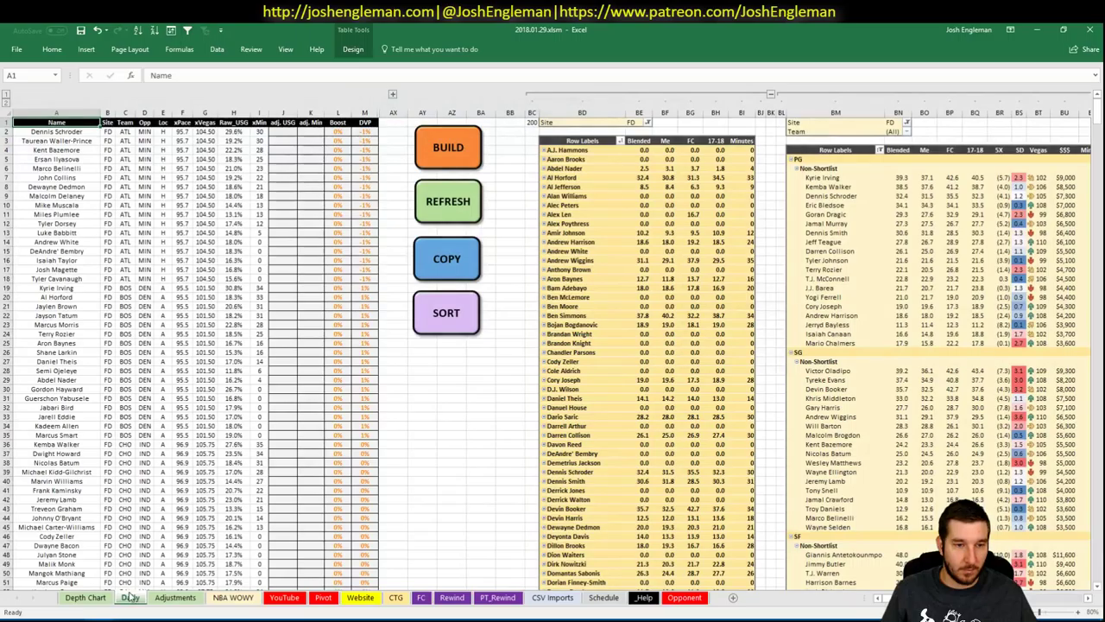
left_click(284, 597)
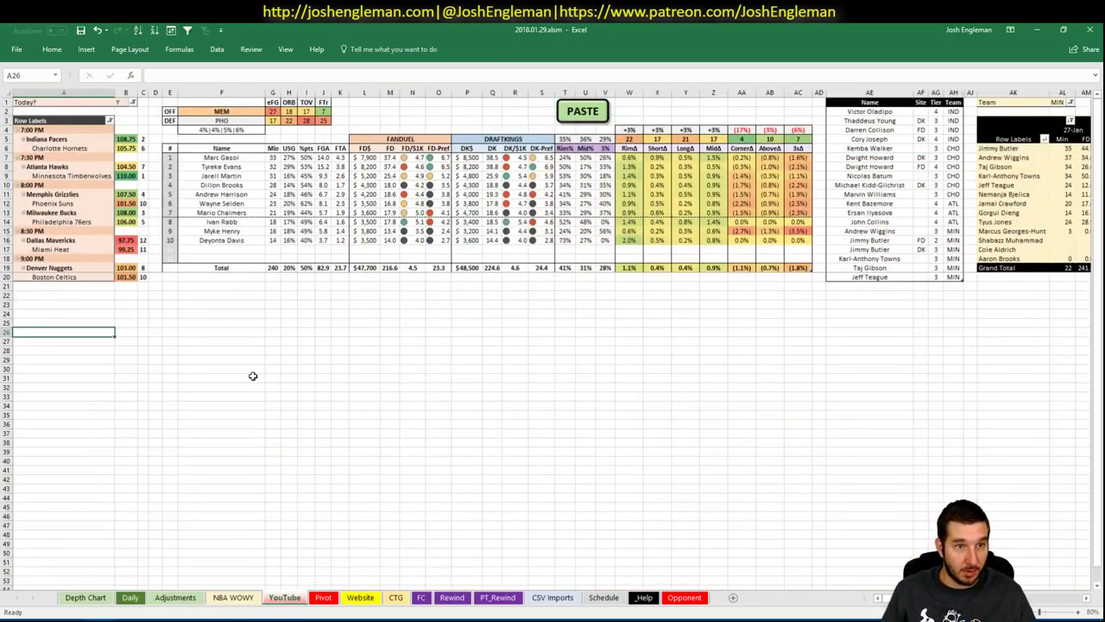
left_click(230, 297)
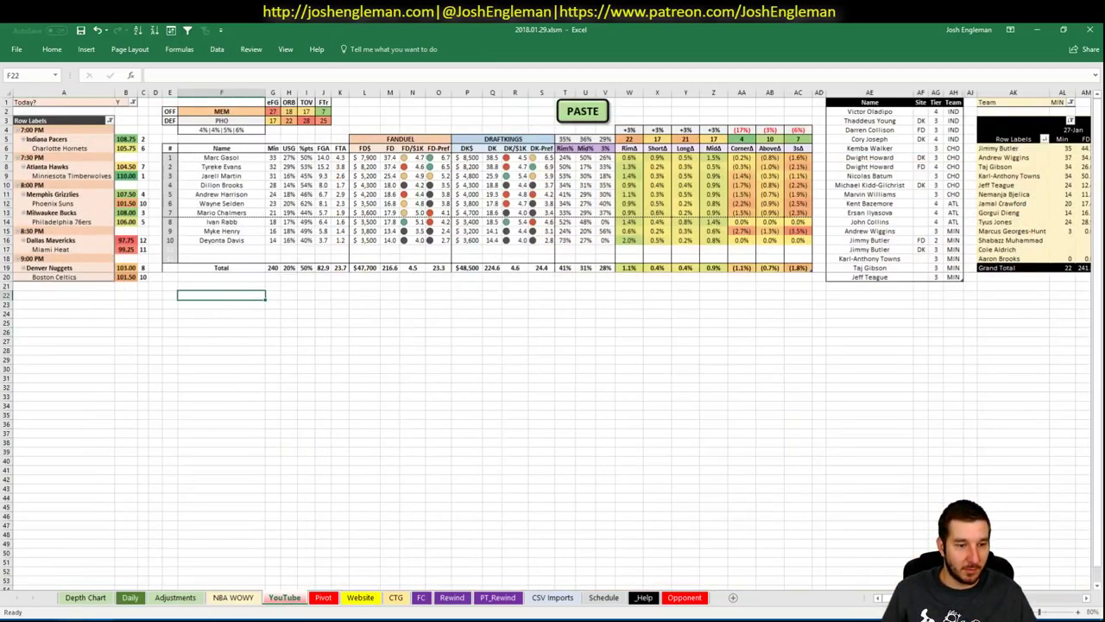
Glance at the Cleaning the Glass page in the browser, and set the game log's team filter to MEM back in the workbook.
key("alt+Tab")
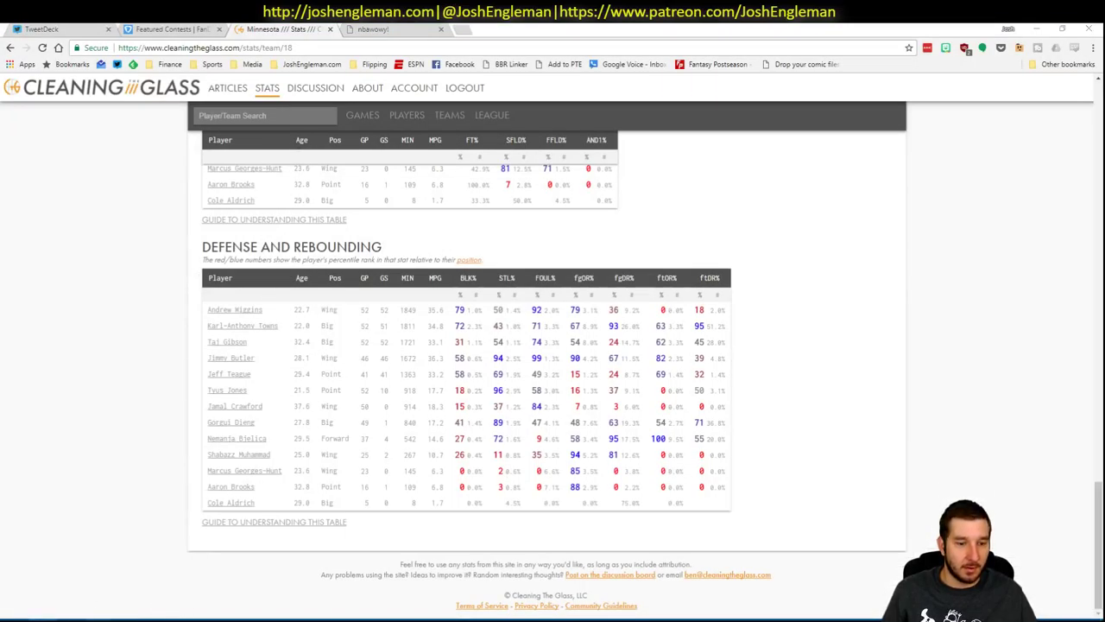
key("alt+Tab")
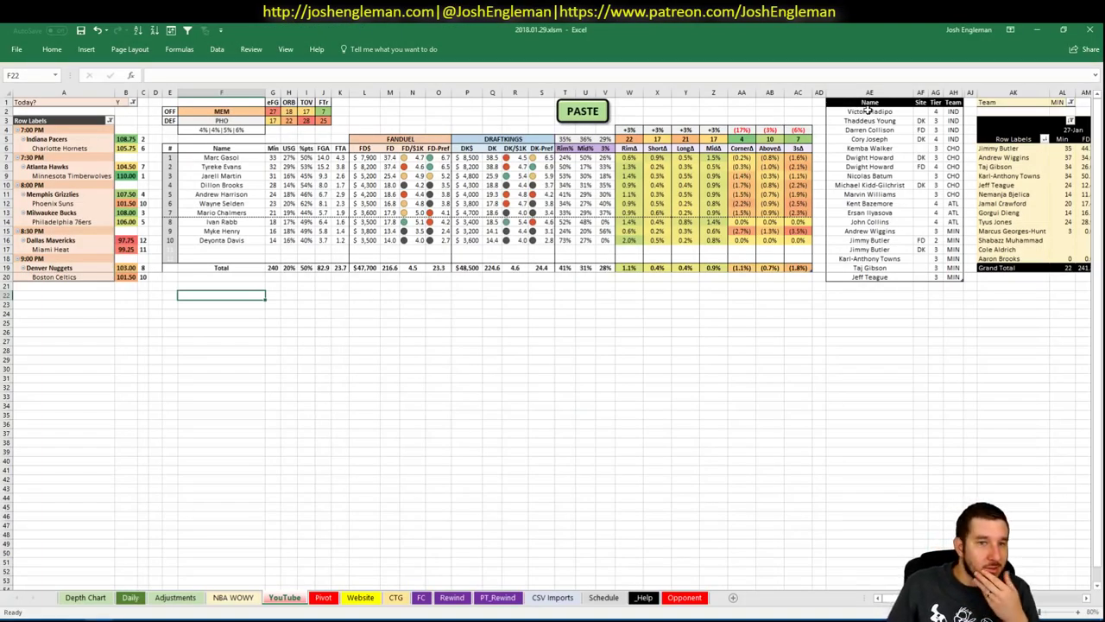
left_click(888, 287)
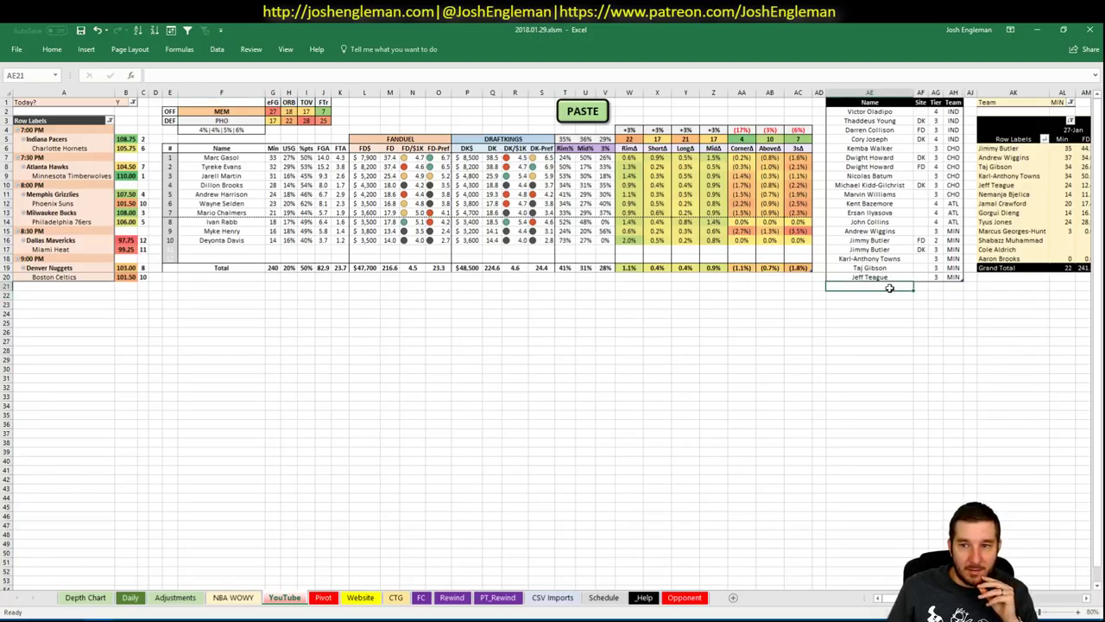
left_click(1060, 102)
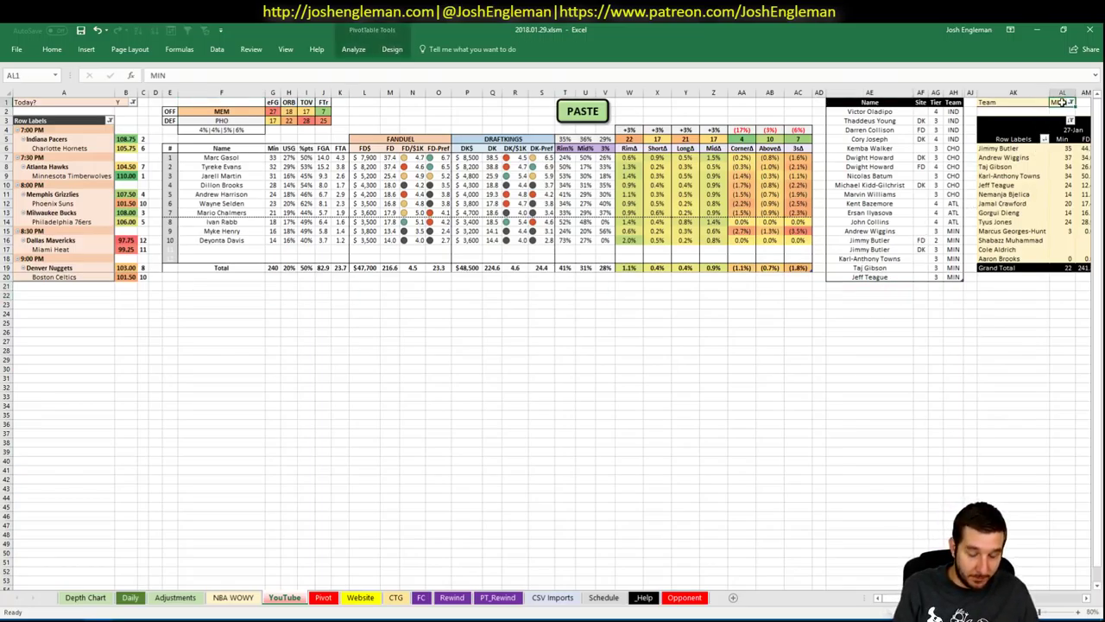
type("MEM")
key("Return")
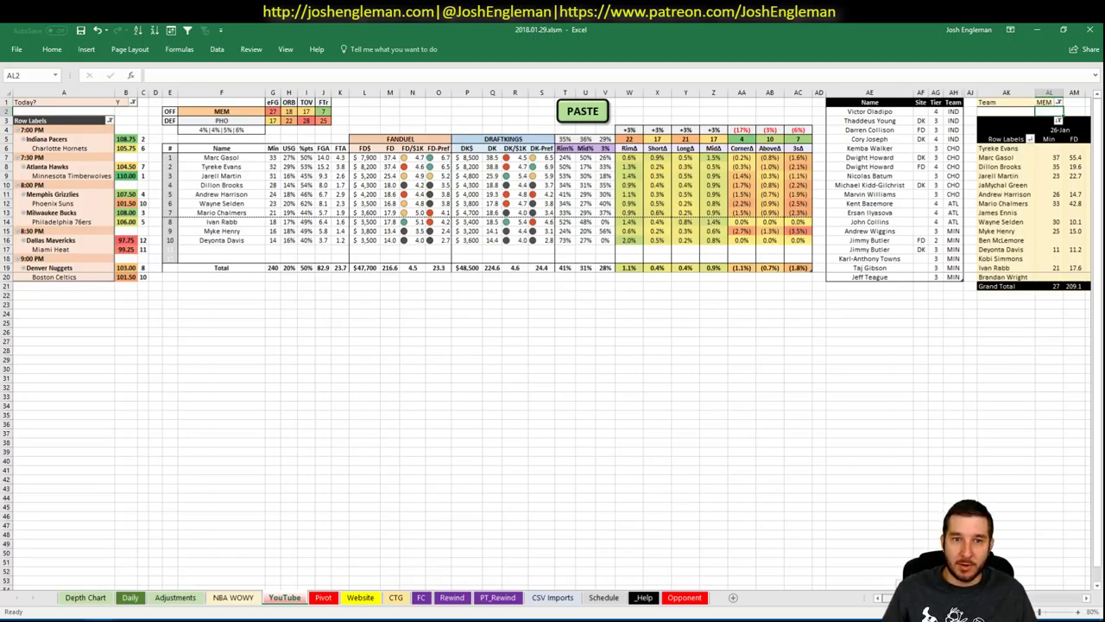
Review the Grizzlies' recent minutes and FD points in the game log, and add Marc Gasol to the player table with tier 2.
scroll(552, 345, "right", 6)
scroll(553, 346, "left", 4)
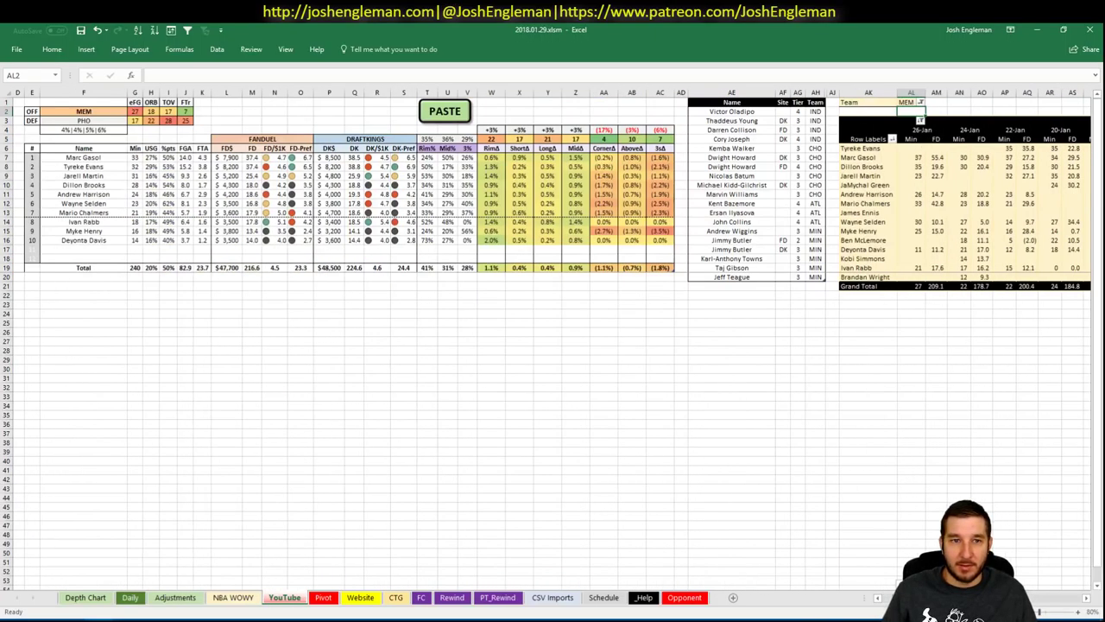
scroll(552, 346, "right", 5)
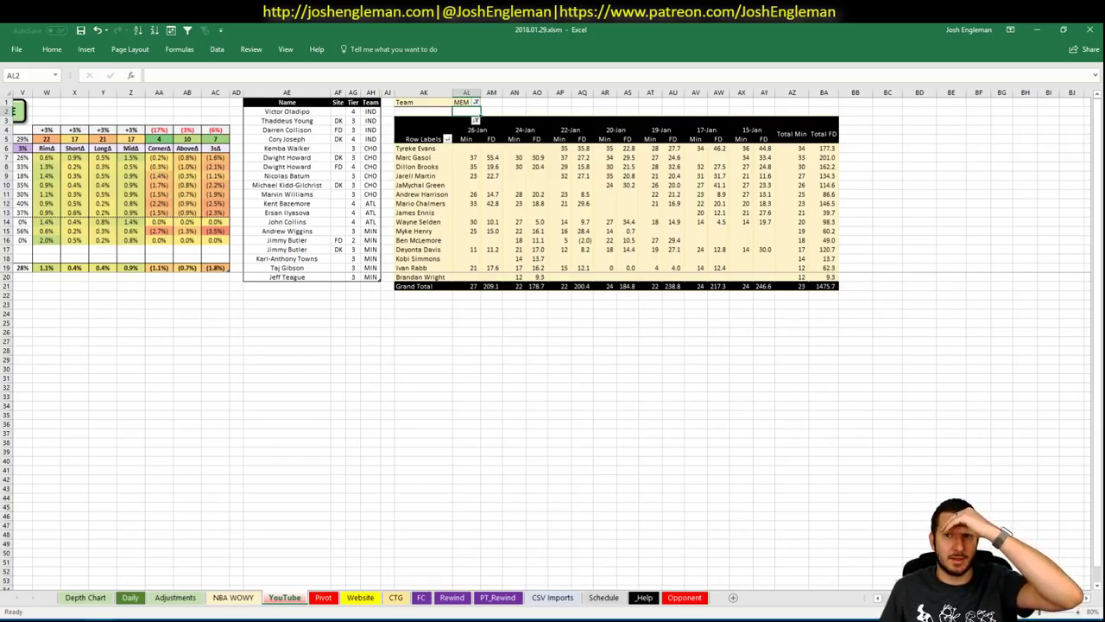
scroll(522, 398, "left", 6)
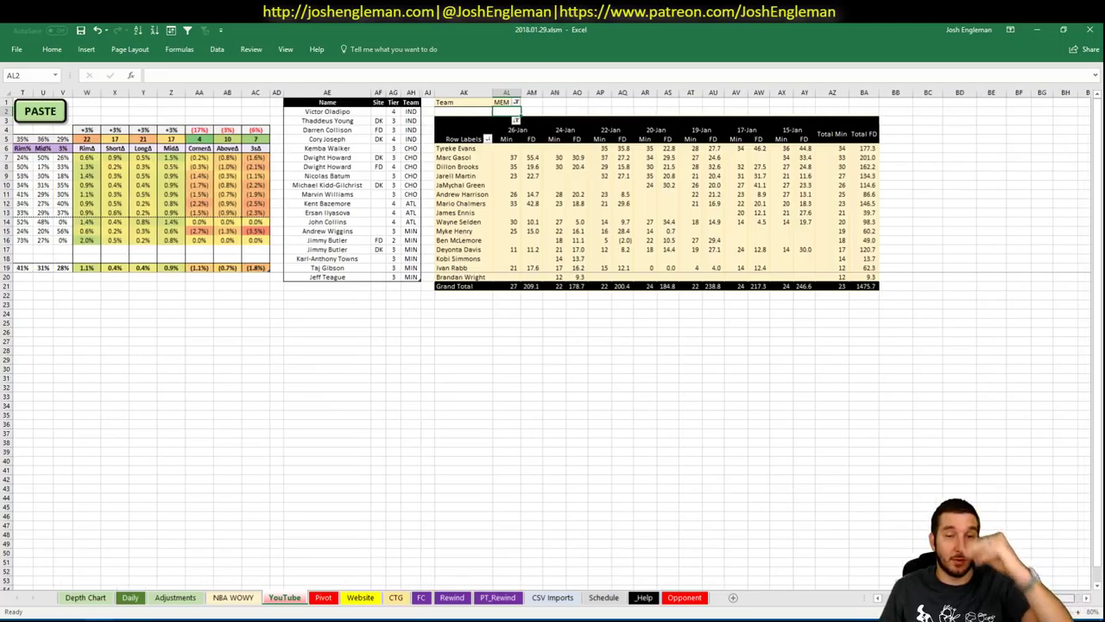
left_click(872, 287)
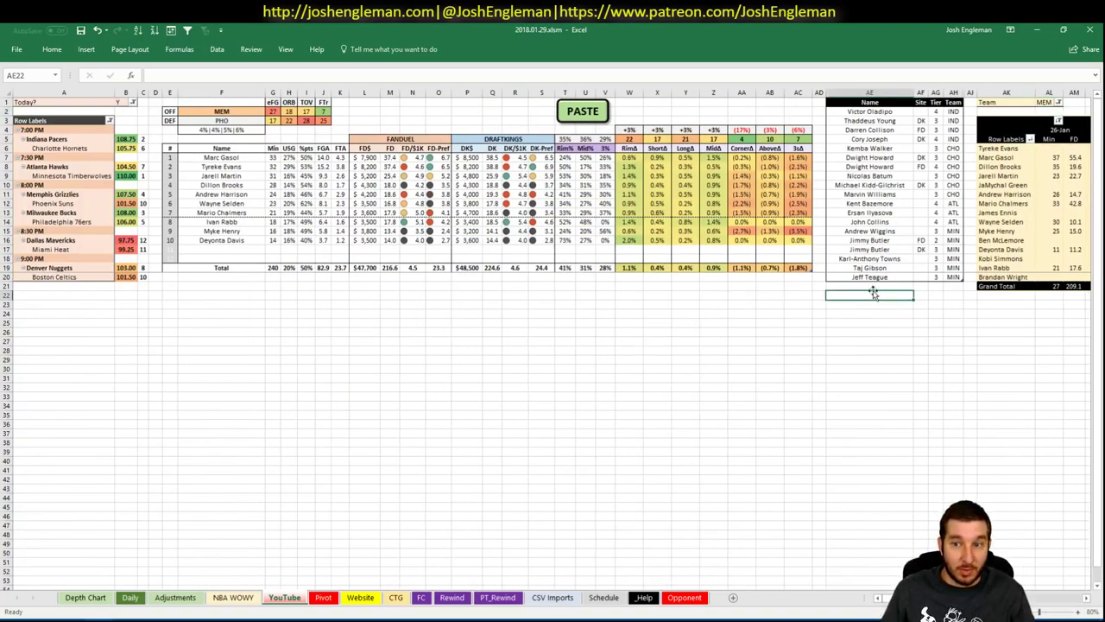
type("Marc Gasol")
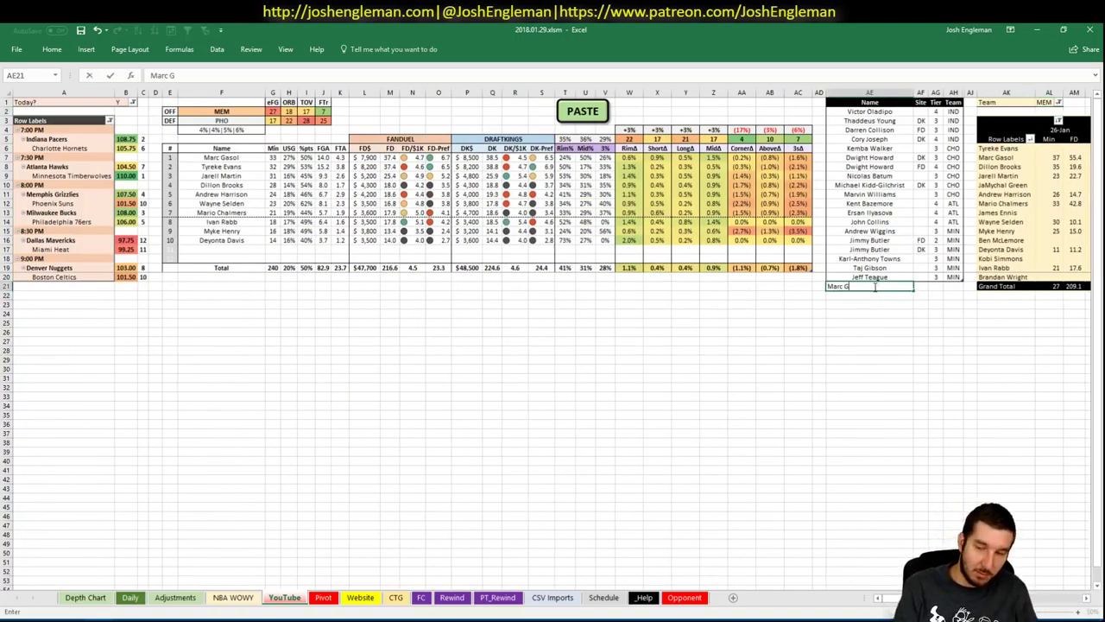
key("Tab")
key("Tab")
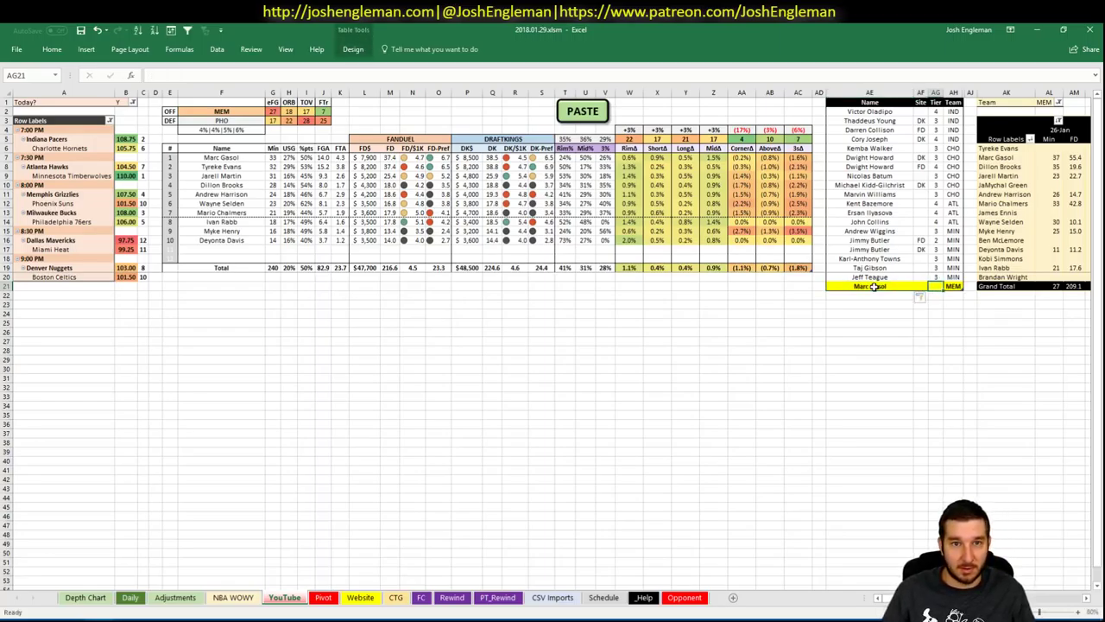
type("2")
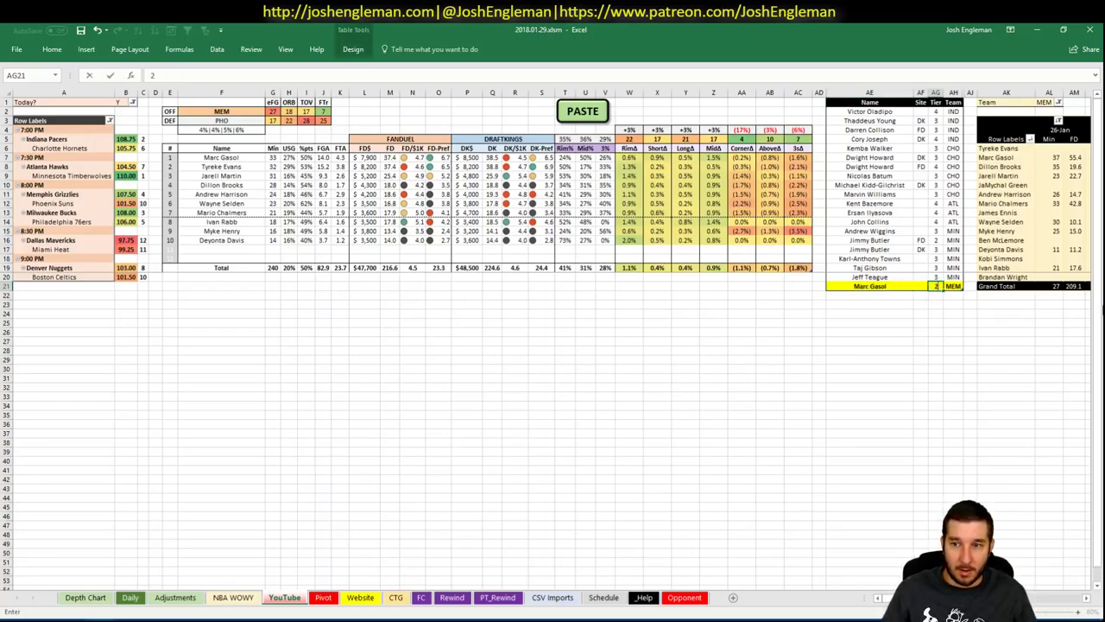
key("Return")
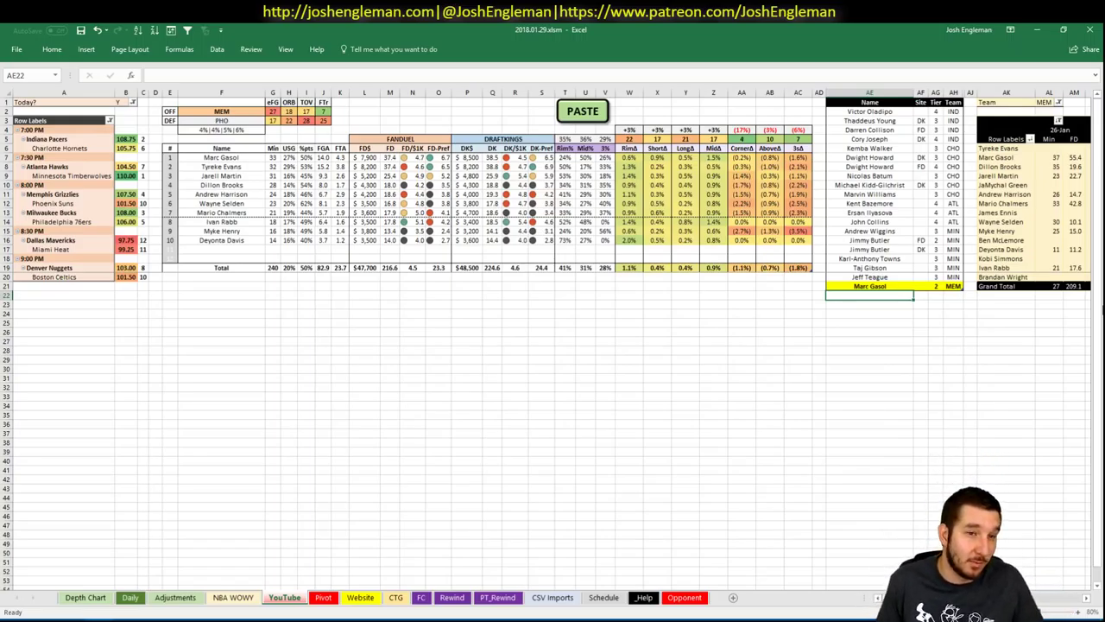
Switch to the browser and open FantasyCruncher's FanDuel NBA Lineup Cruncher in a new tab.
key("alt+Tab")
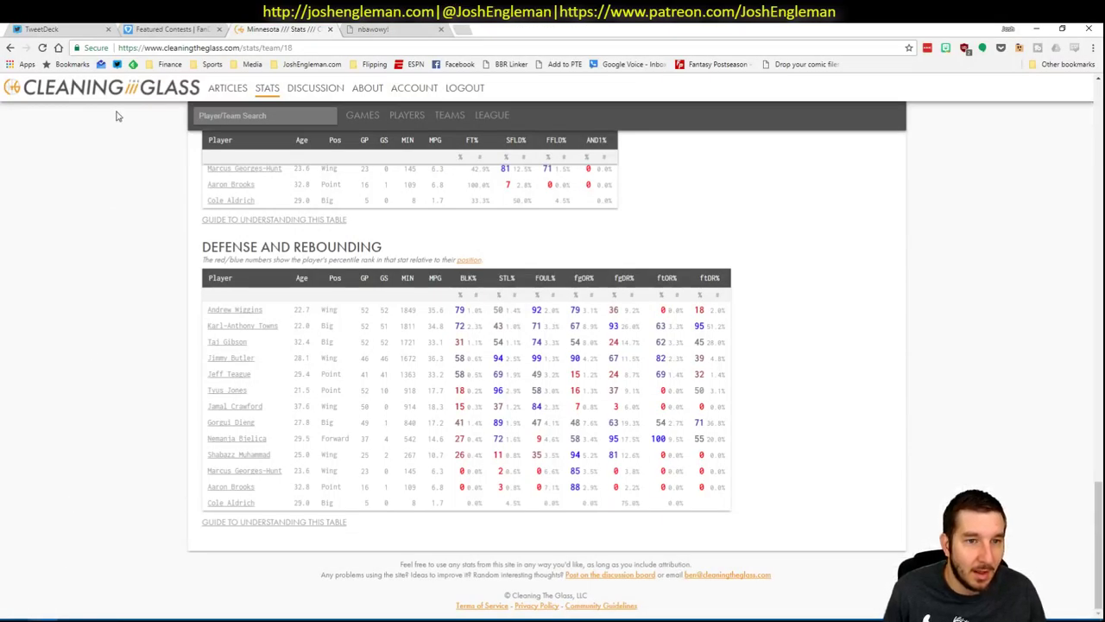
left_click(183, 28)
left_click(406, 30)
left_click(462, 30)
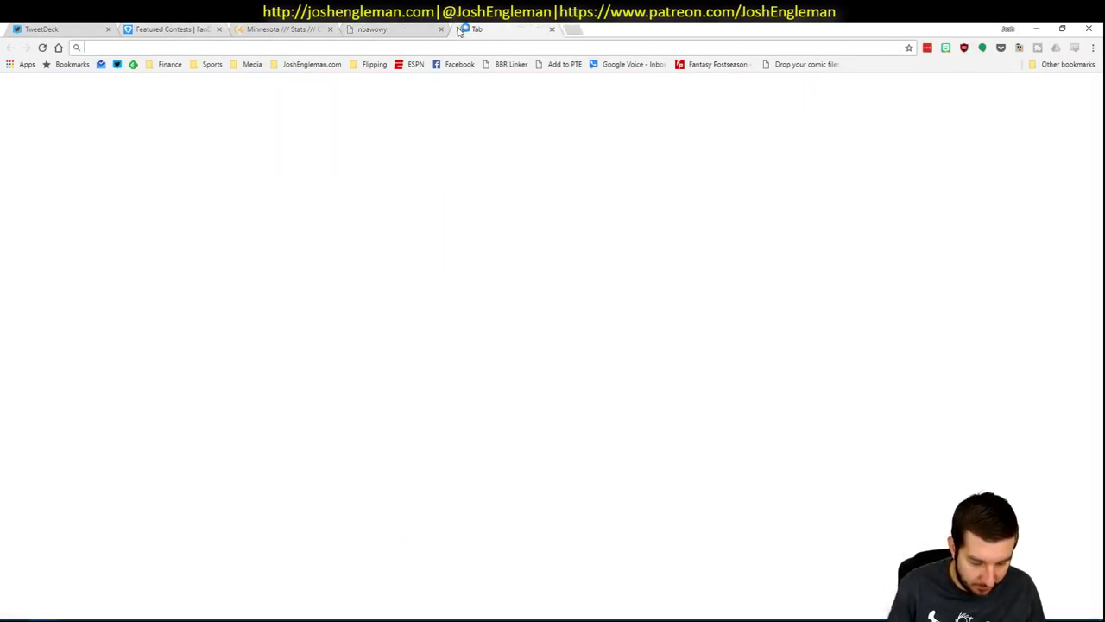
type("crunch")
key("Return")
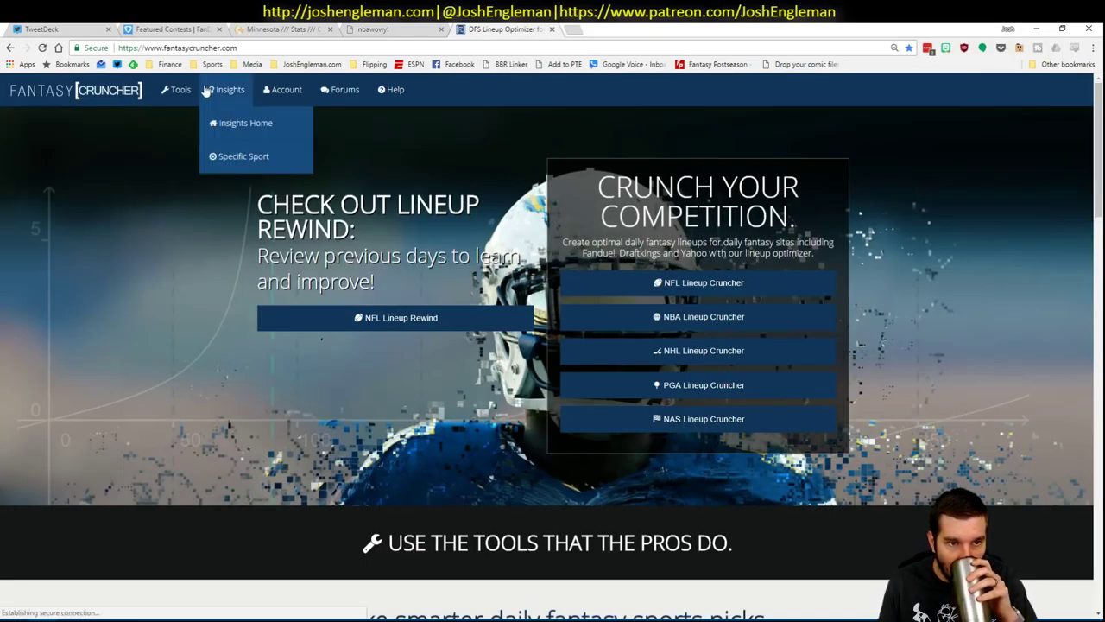
mouse_move(198, 122)
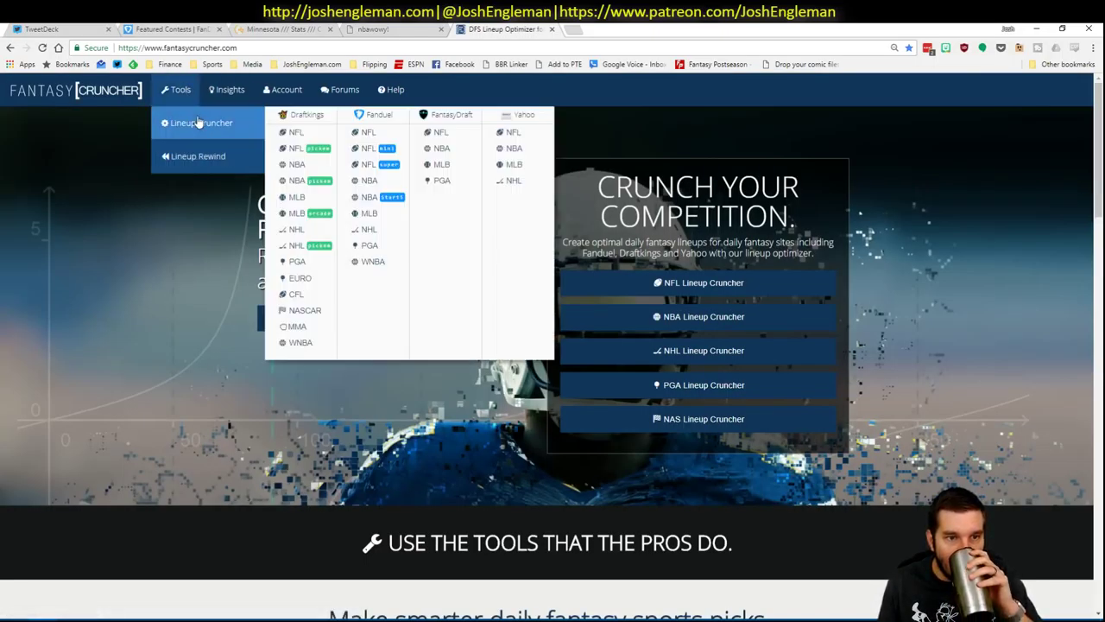
left_click(376, 179)
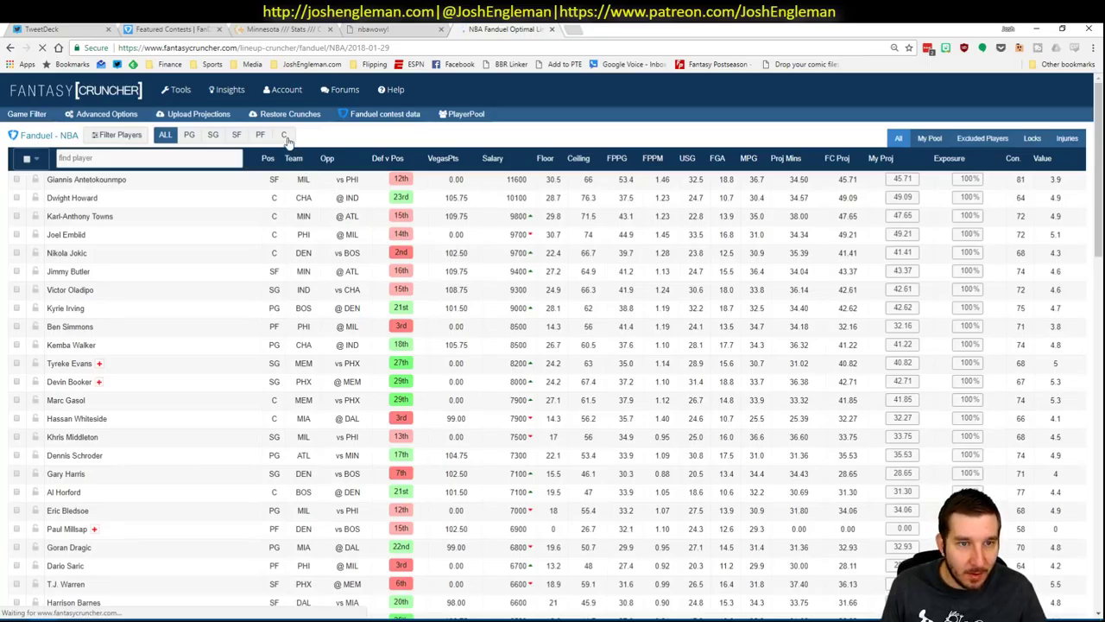
Limit the player list to centers, examine Marc Gasol's game history against PHX, close it and return to the workbook.
left_click(287, 139)
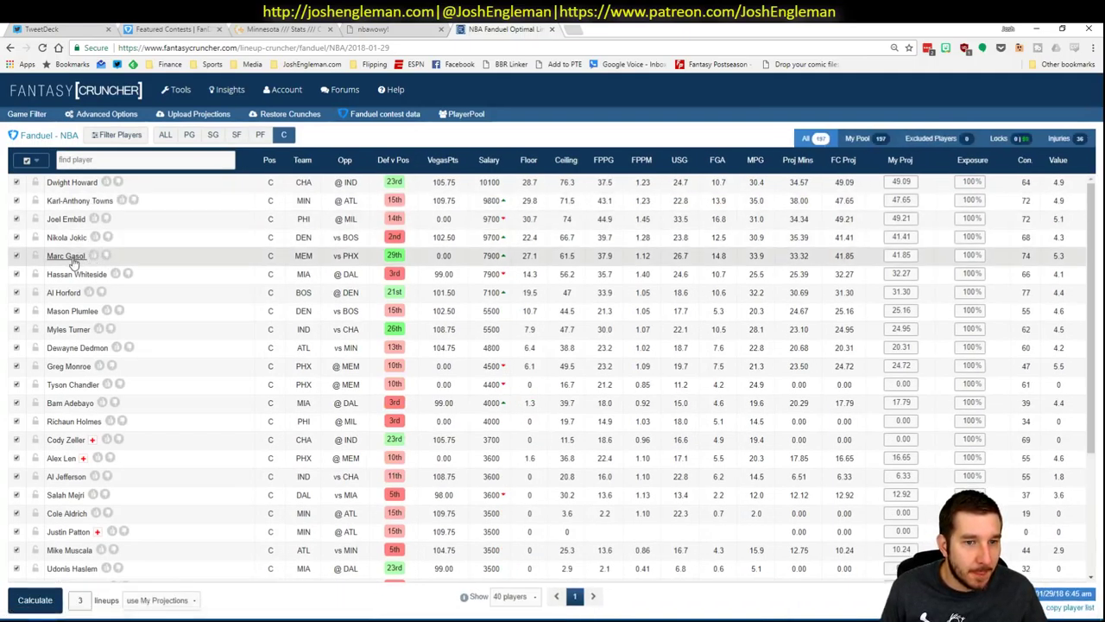
left_click(73, 259)
left_click(371, 282)
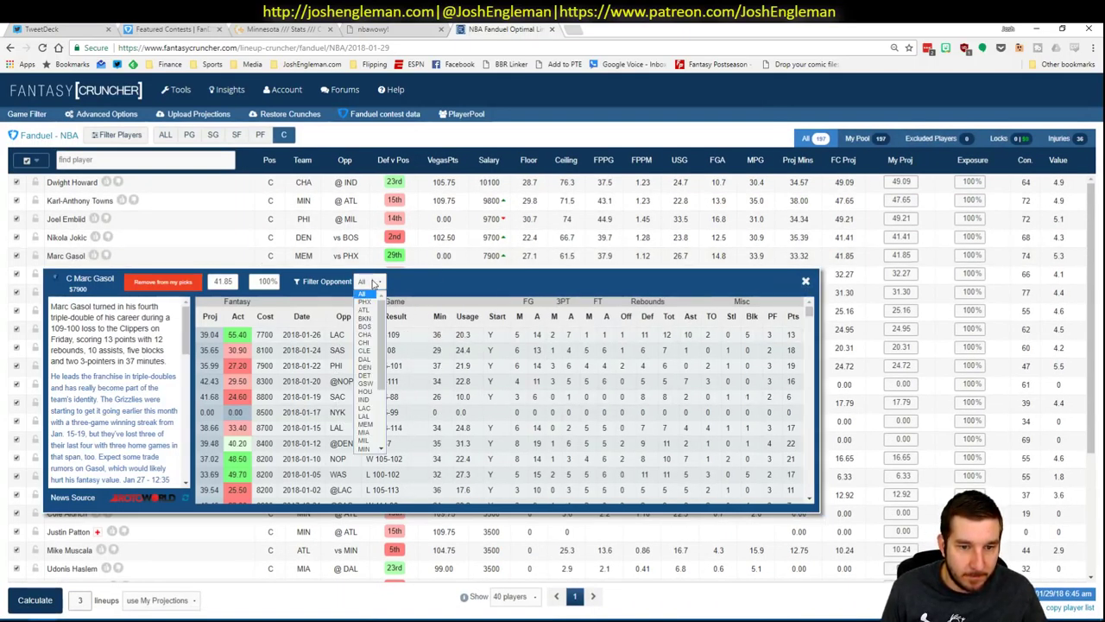
left_click(364, 300)
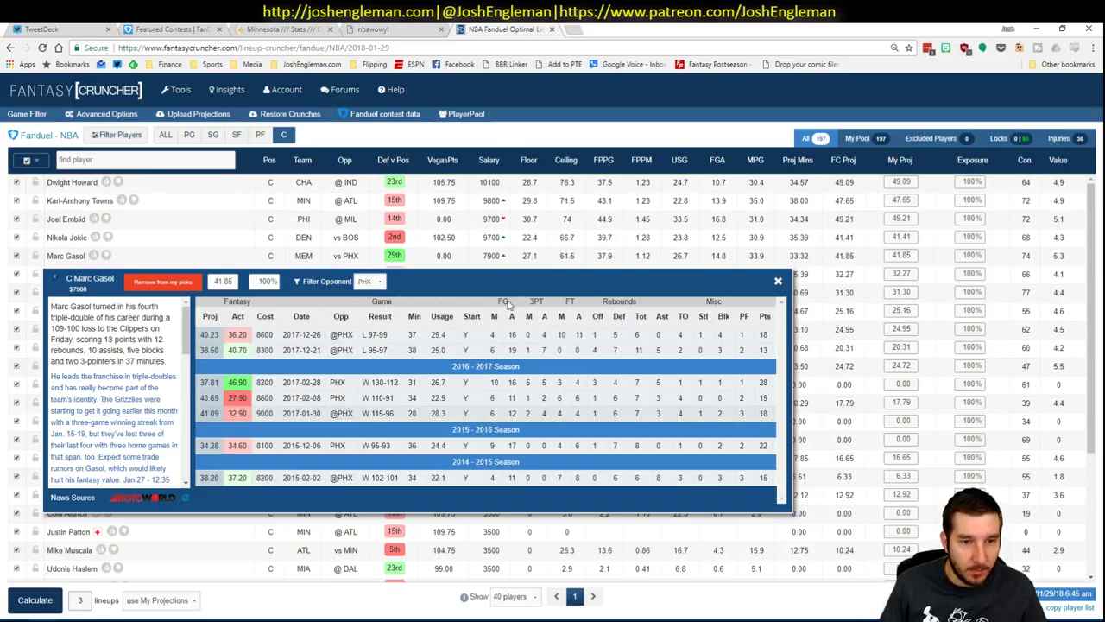
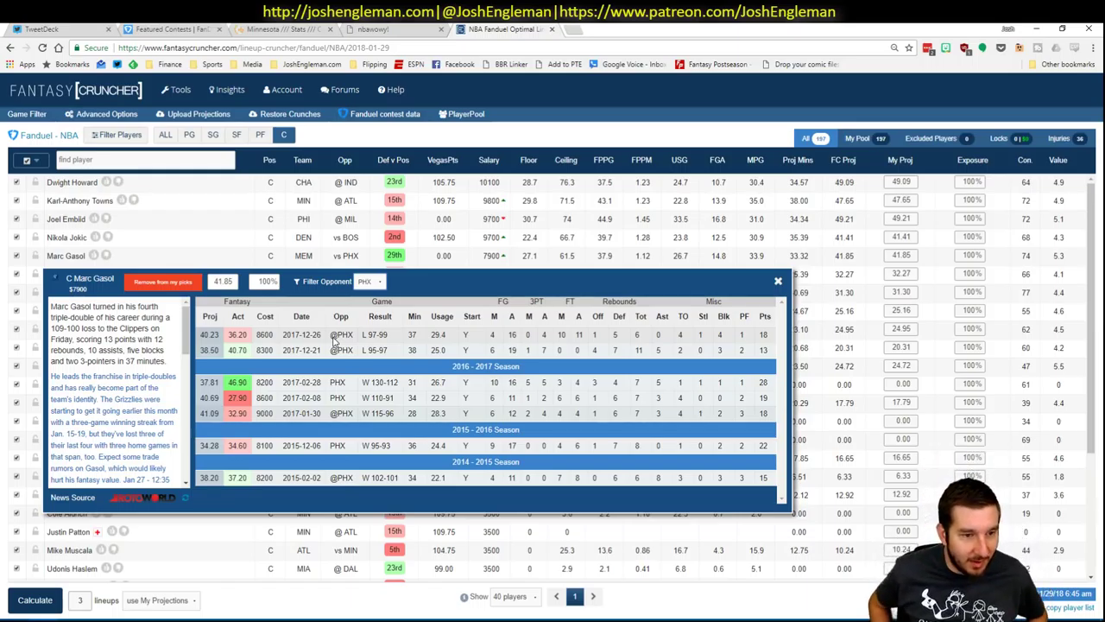
left_click(778, 281)
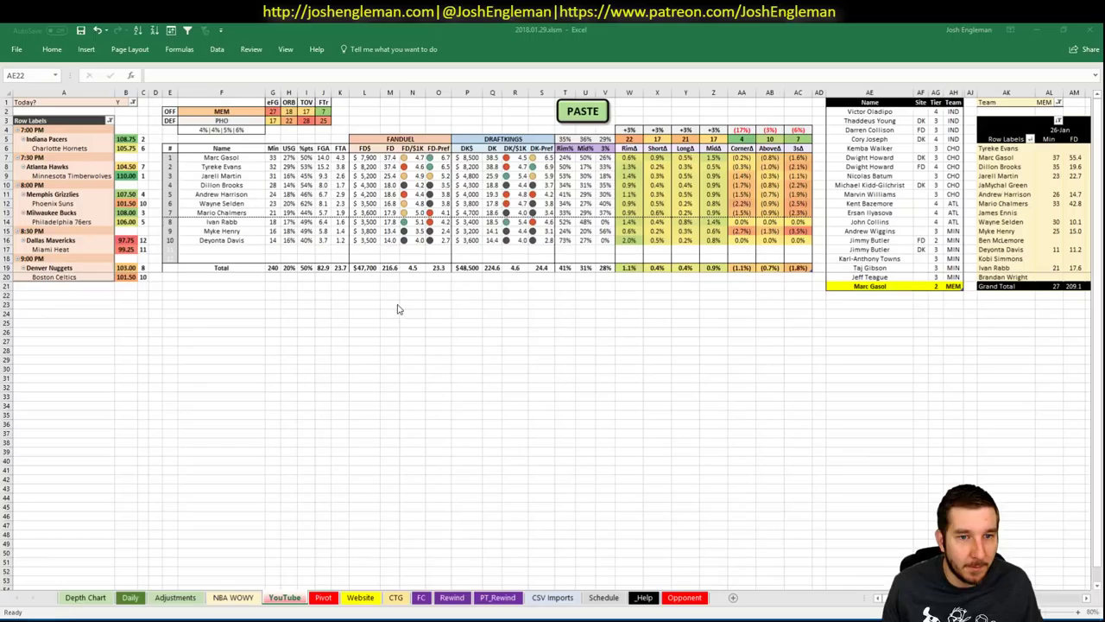
key("alt+Tab")
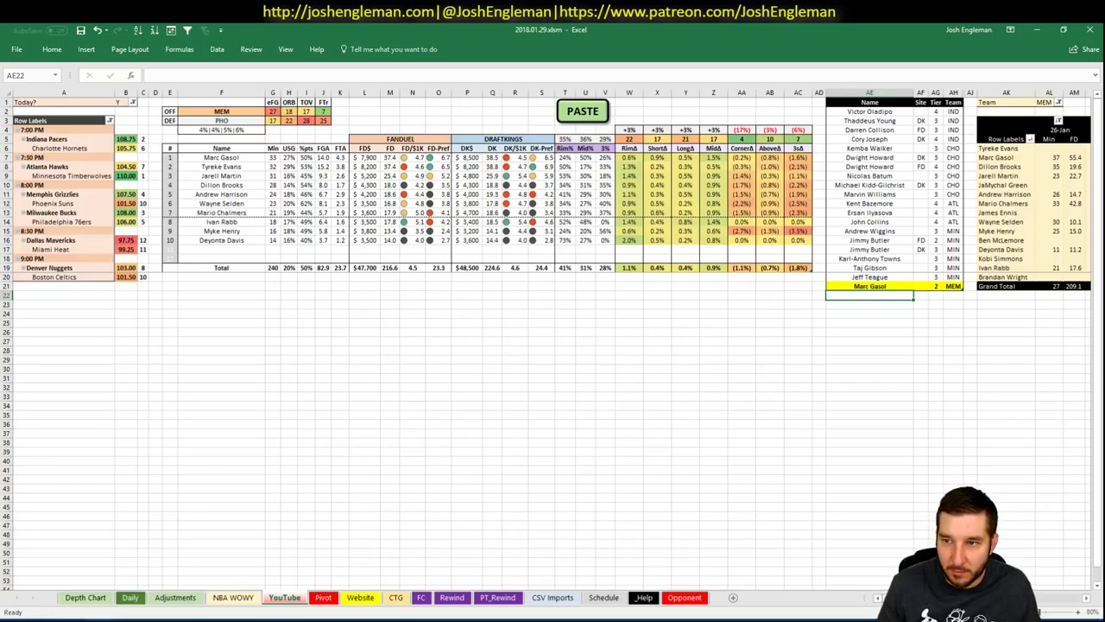
Glance over the Grizzlies' game log, switch to the browser and open Rotoworld's NBA depth charts in a new tab.
scroll(551, 339, "right", 5)
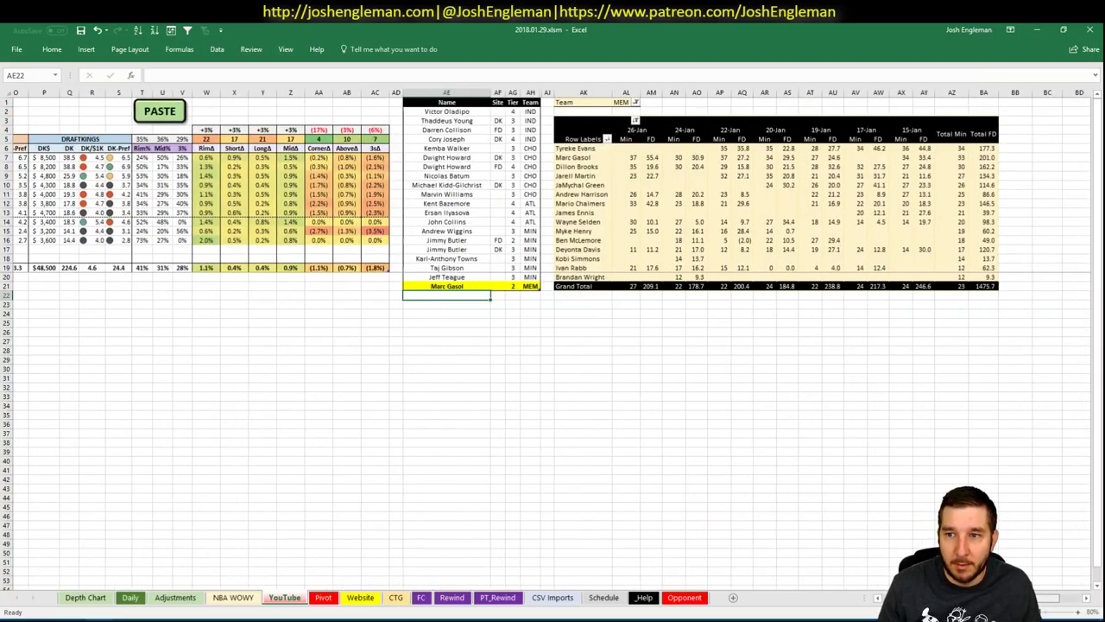
scroll(730, 529, "left", 5)
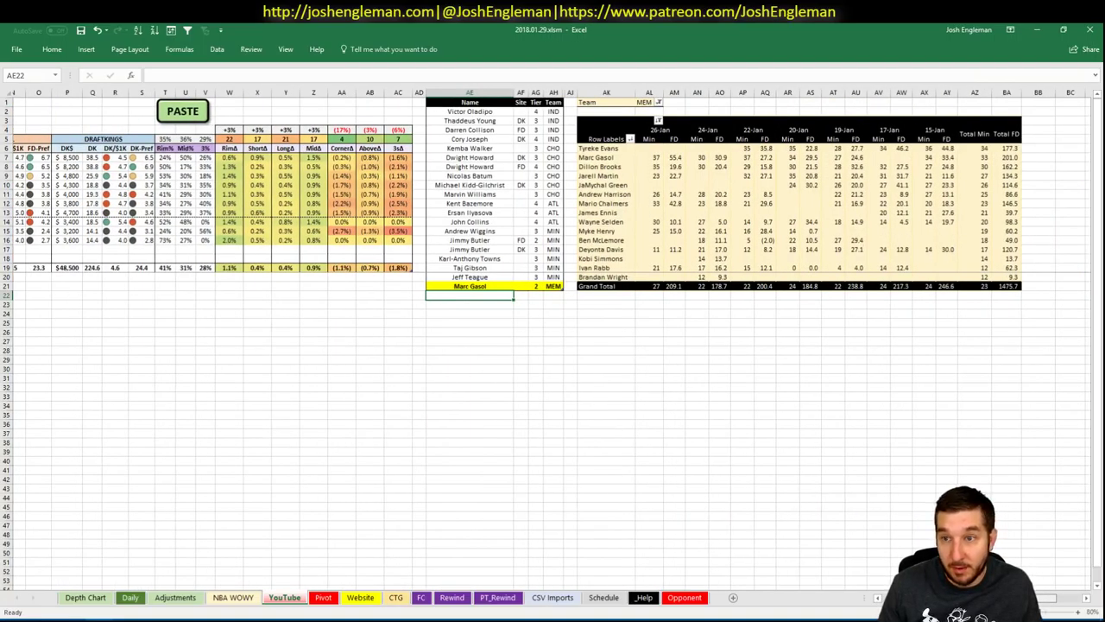
key("alt+Tab")
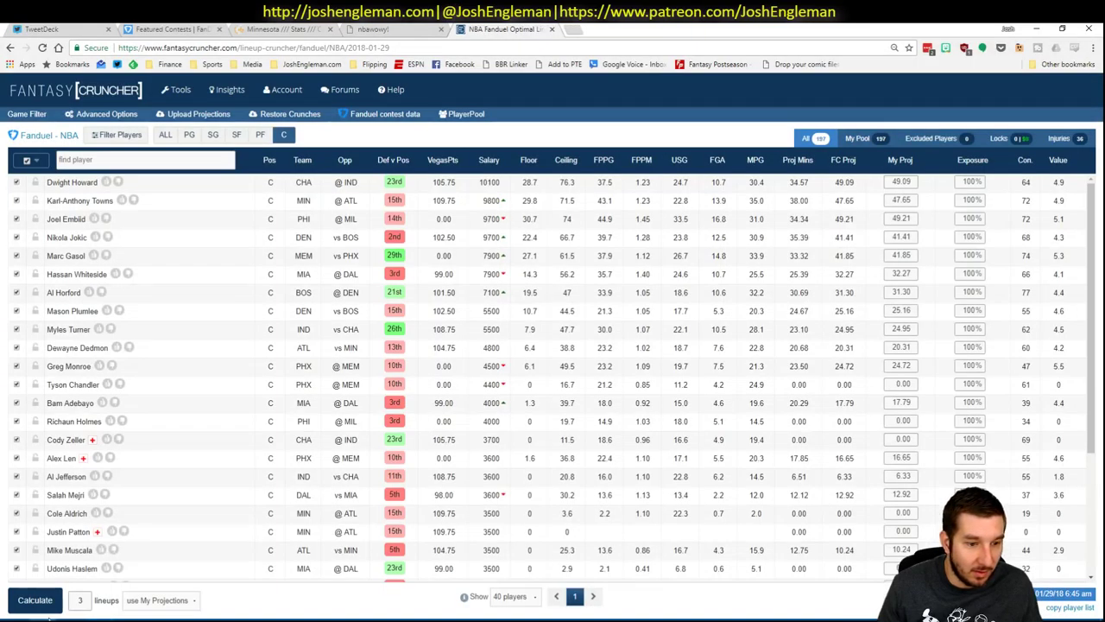
key("ctrl+t")
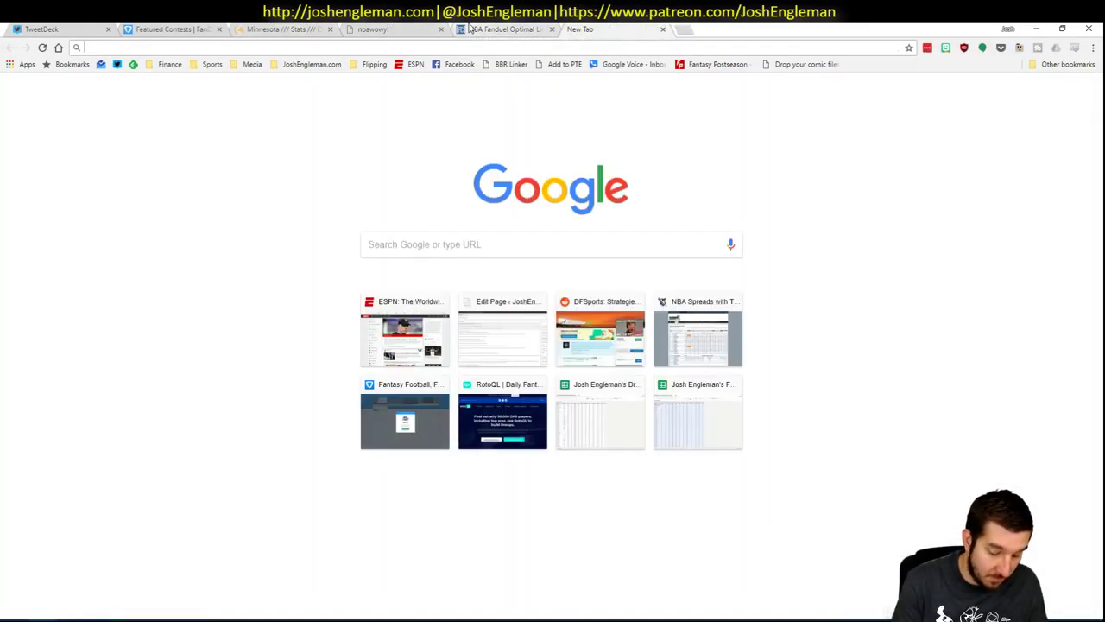
type("rotoworld.com/teams/depth-charts/nba.aspx")
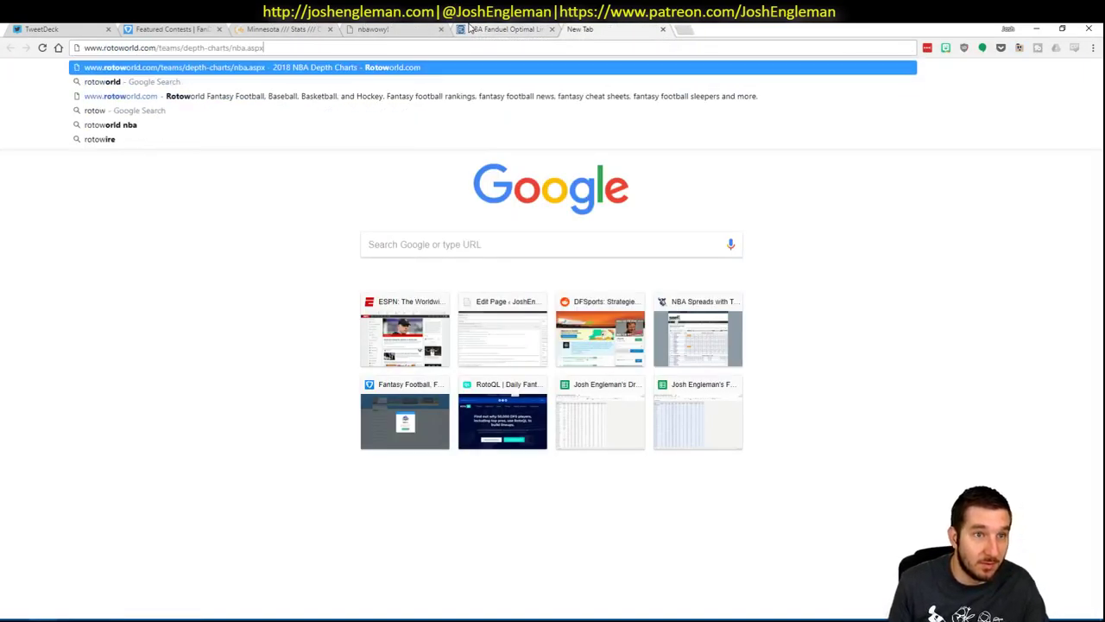
key("Return")
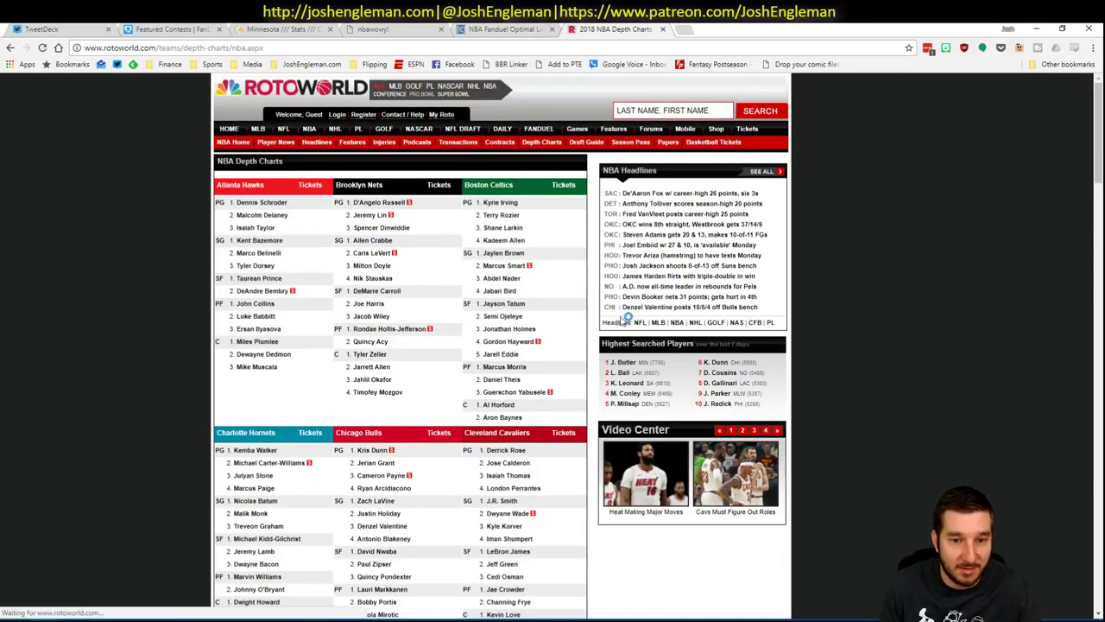
Check Tyreke Evans' injury note in the Memphis Grizzlies depth chart.
scroll(433, 315, "down", 13)
scroll(433, 329, "down", 1)
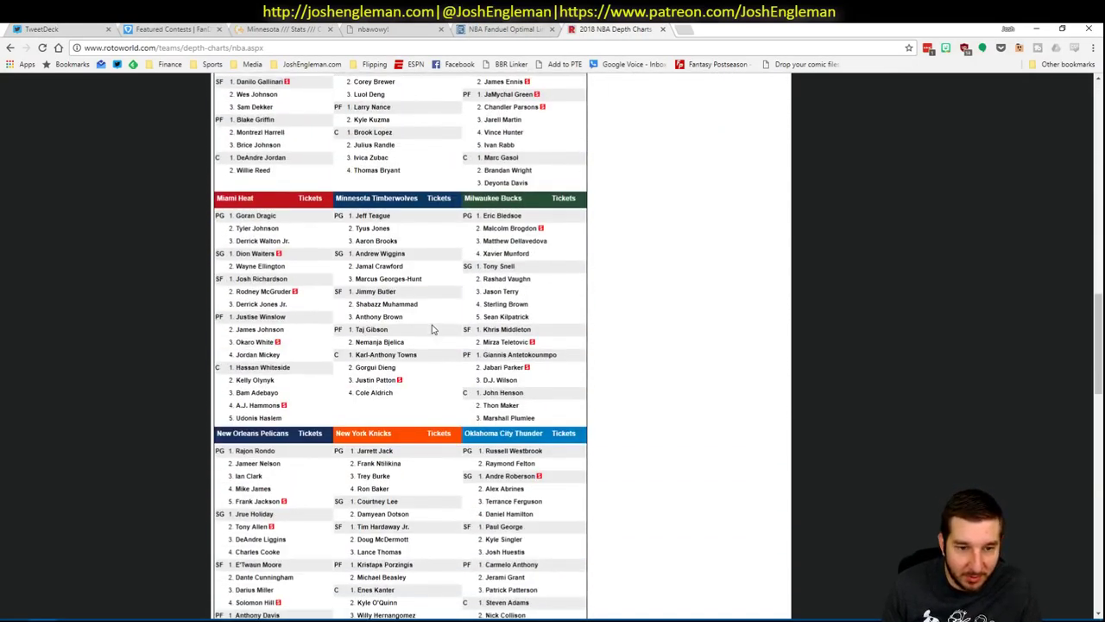
scroll(433, 329, "up", 4)
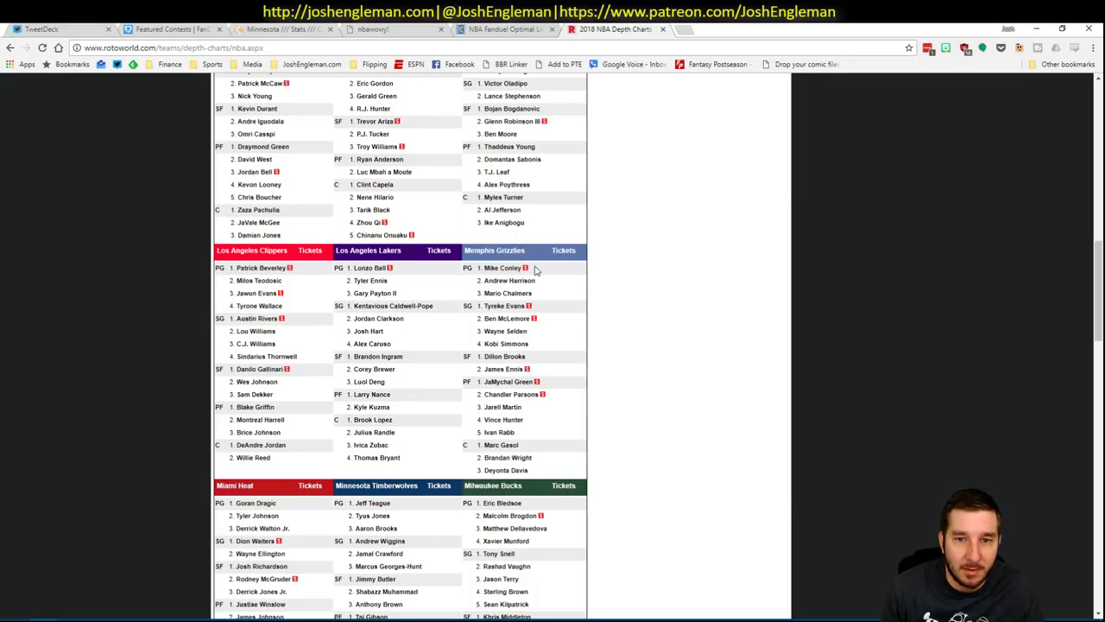
mouse_move(530, 308)
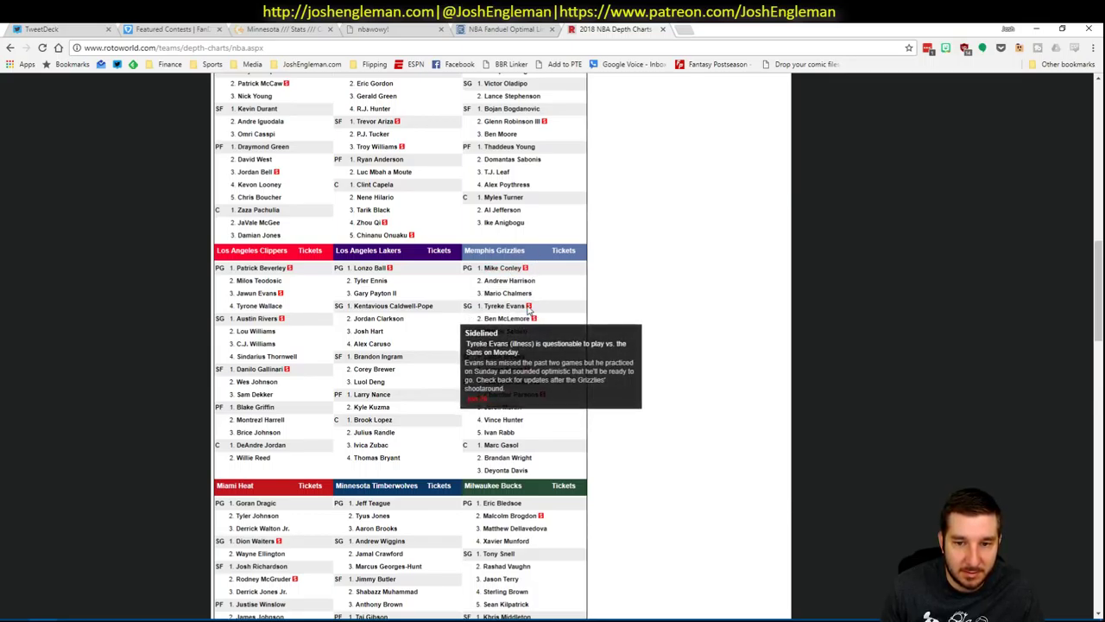
Return to the workbook and add Tyreke Evans to the player table with tier 3.
key("alt+Tab")
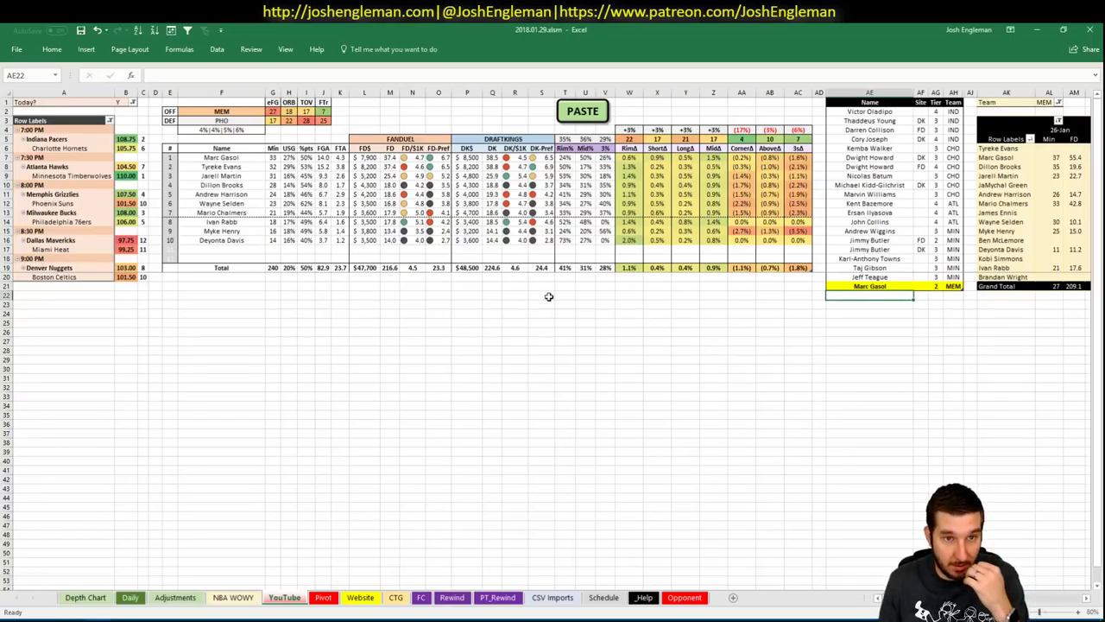
type("Tyreke Evans")
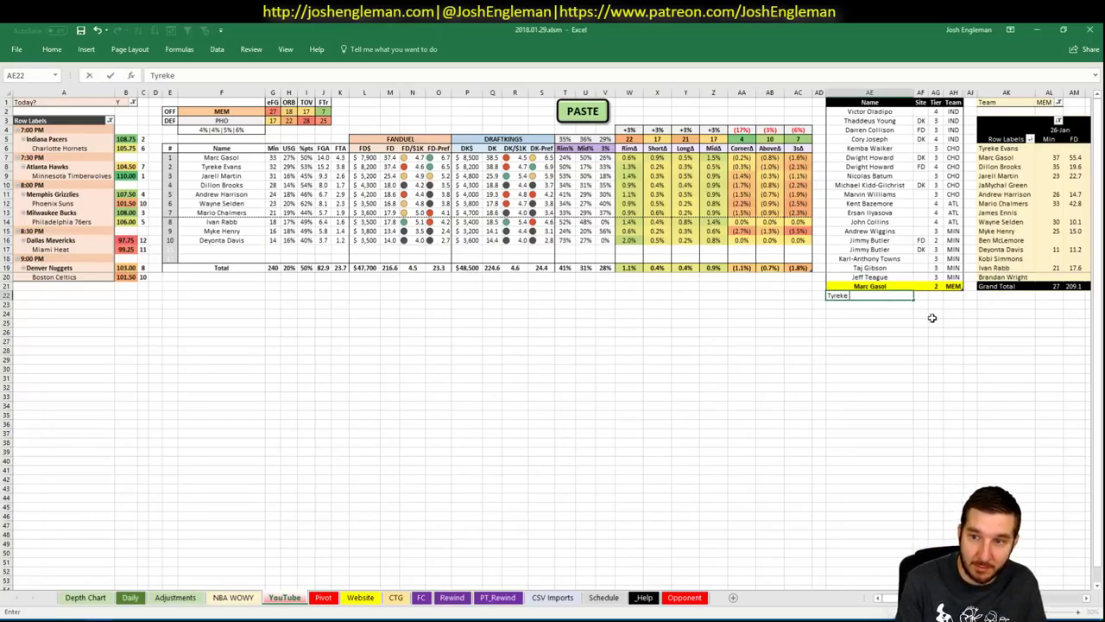
key("Tab")
key("Tab")
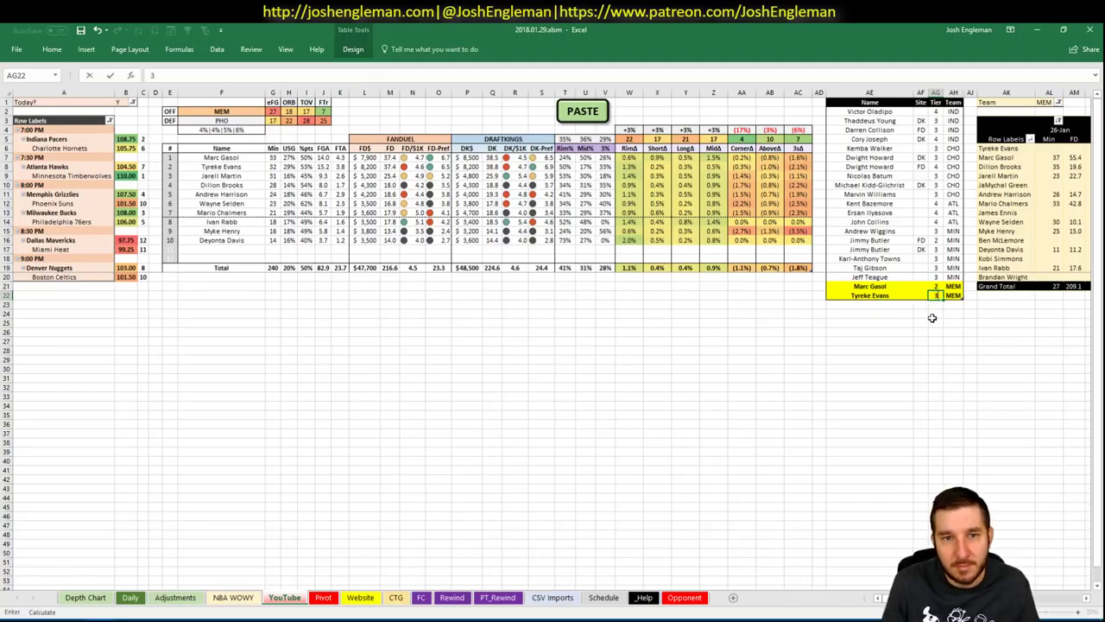
key("Return")
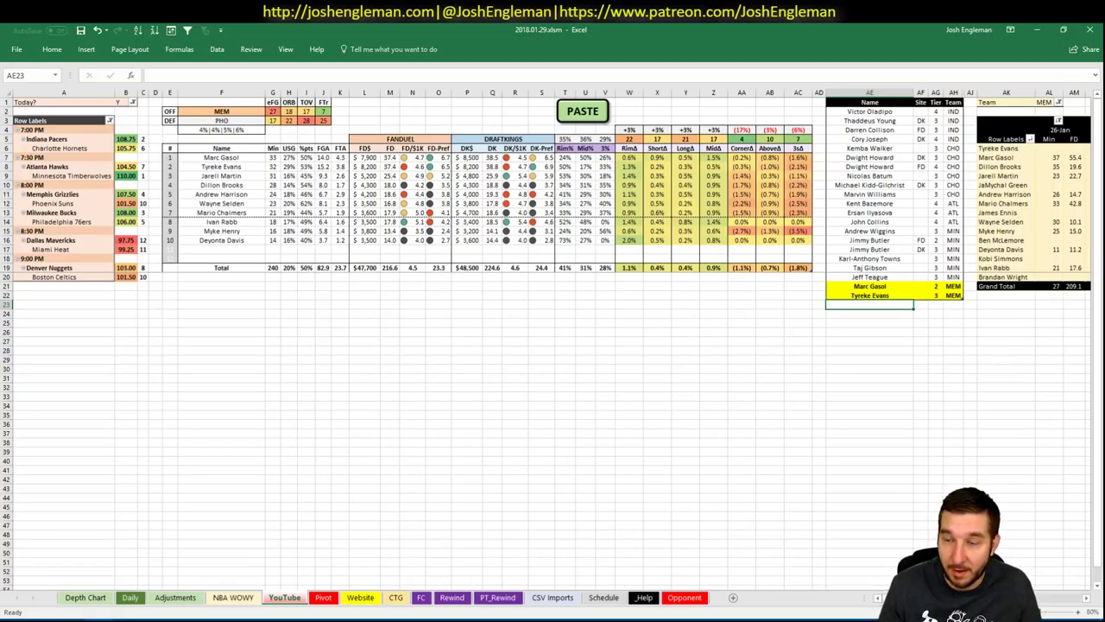
Check the Grizzlies' game log and add Jarell Martin to the player table with tier 3.
scroll(552, 345, "right", 5)
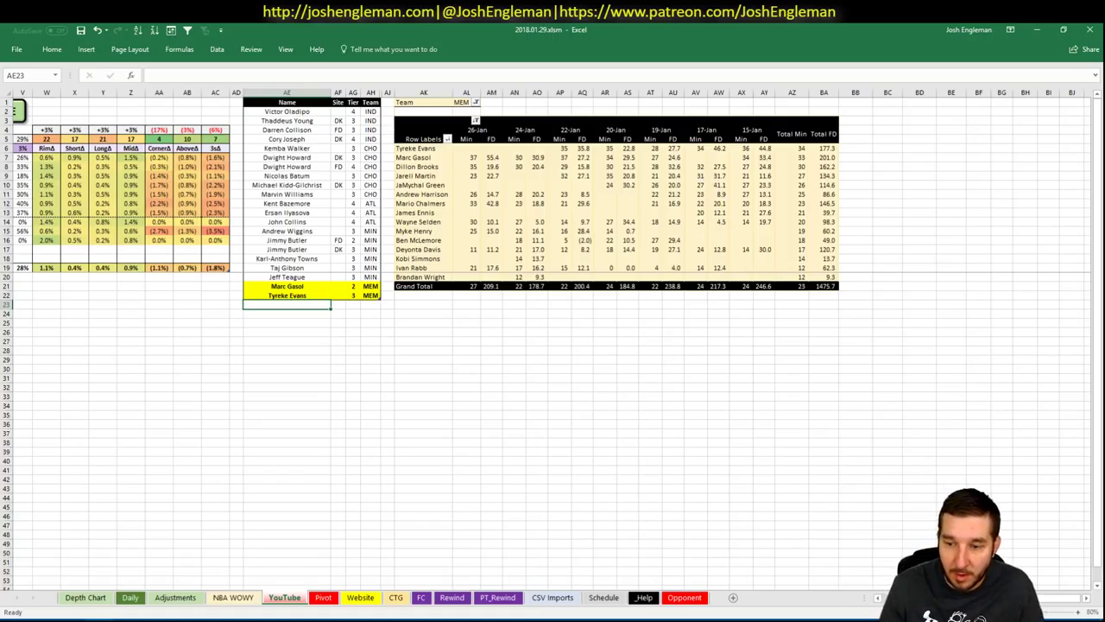
scroll(947, 284, "left", 7)
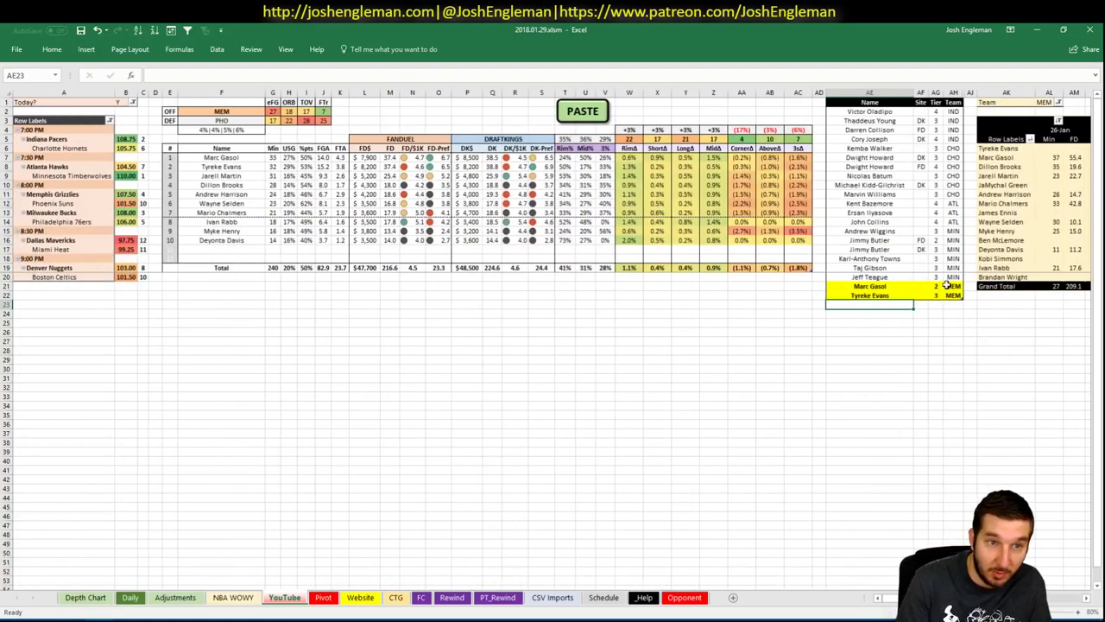
type("Jarre")
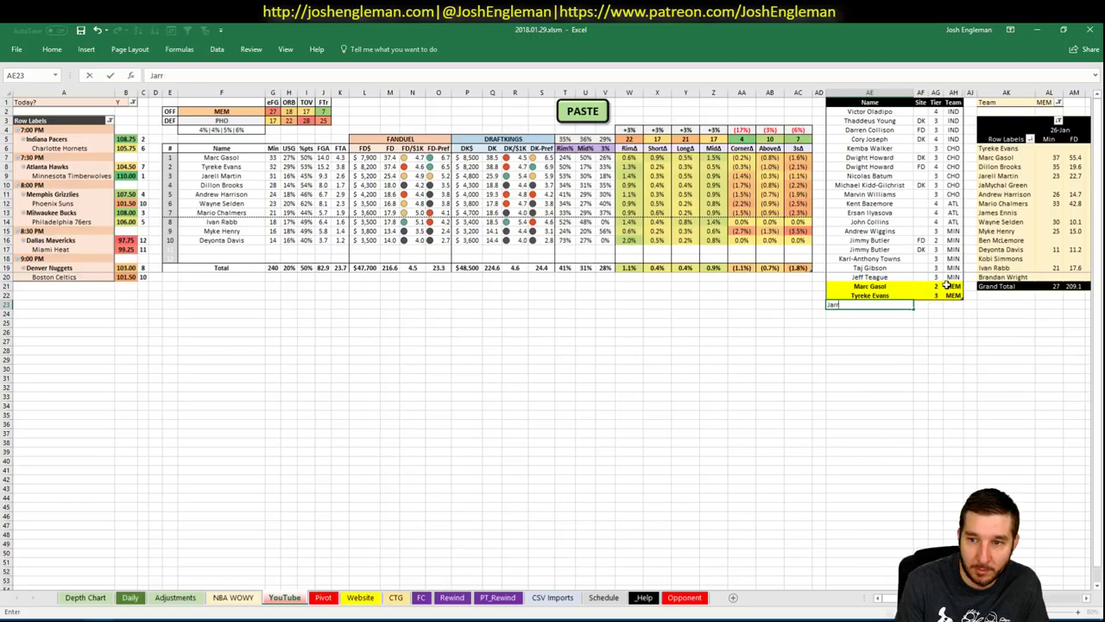
key("BackSpace")
type("ell Martin")
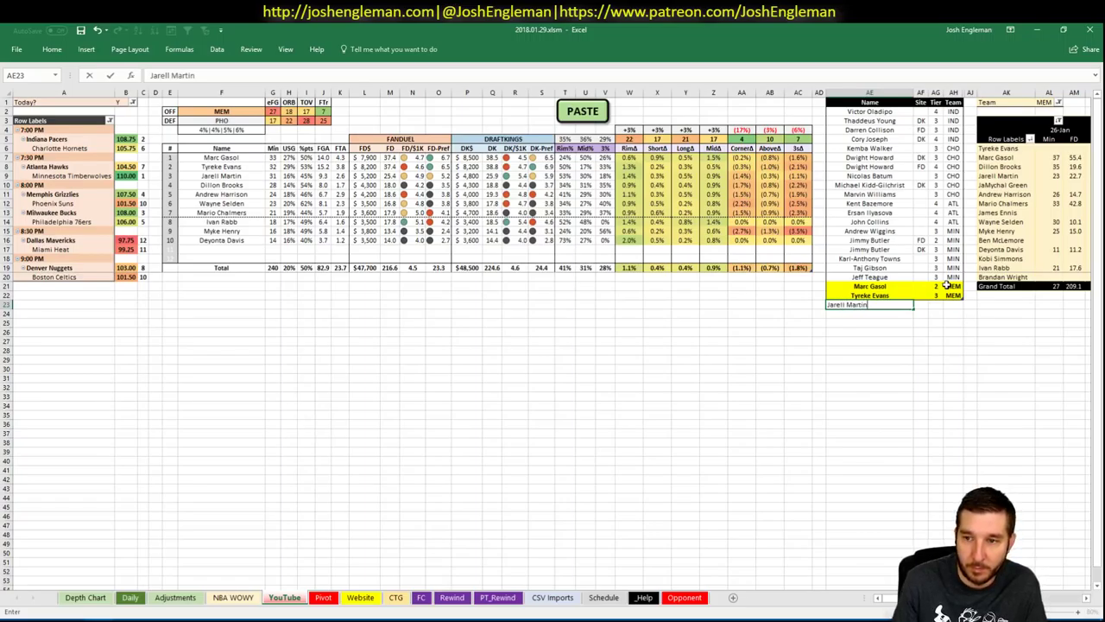
key("Return")
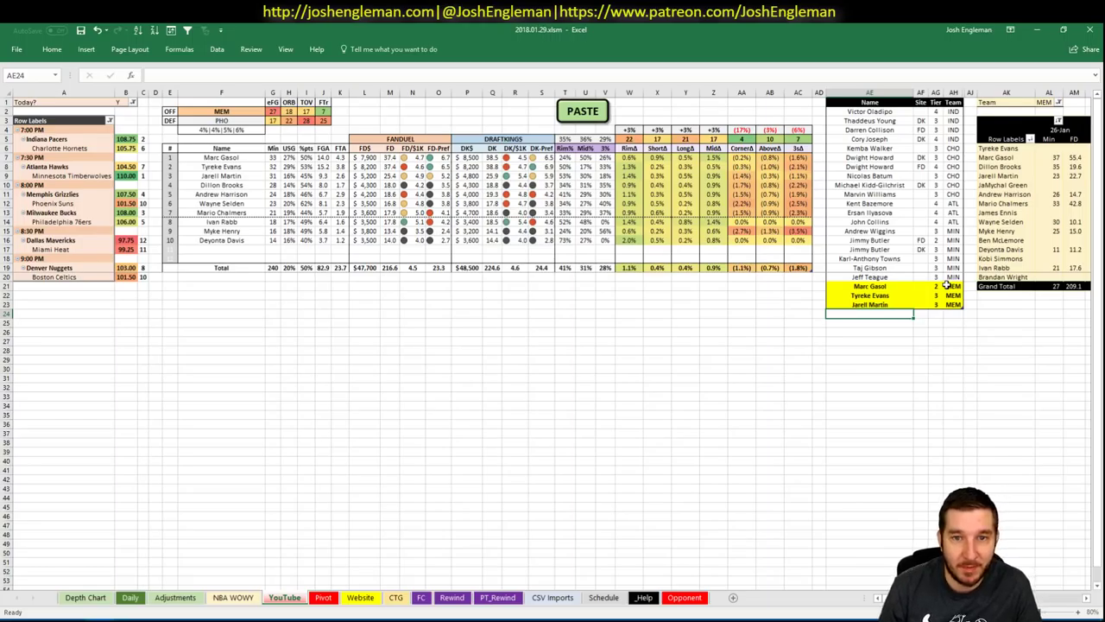
Add Andrew Harrison to the player table below Jarell Martin with tier 4.
type("Andrew Harrison")
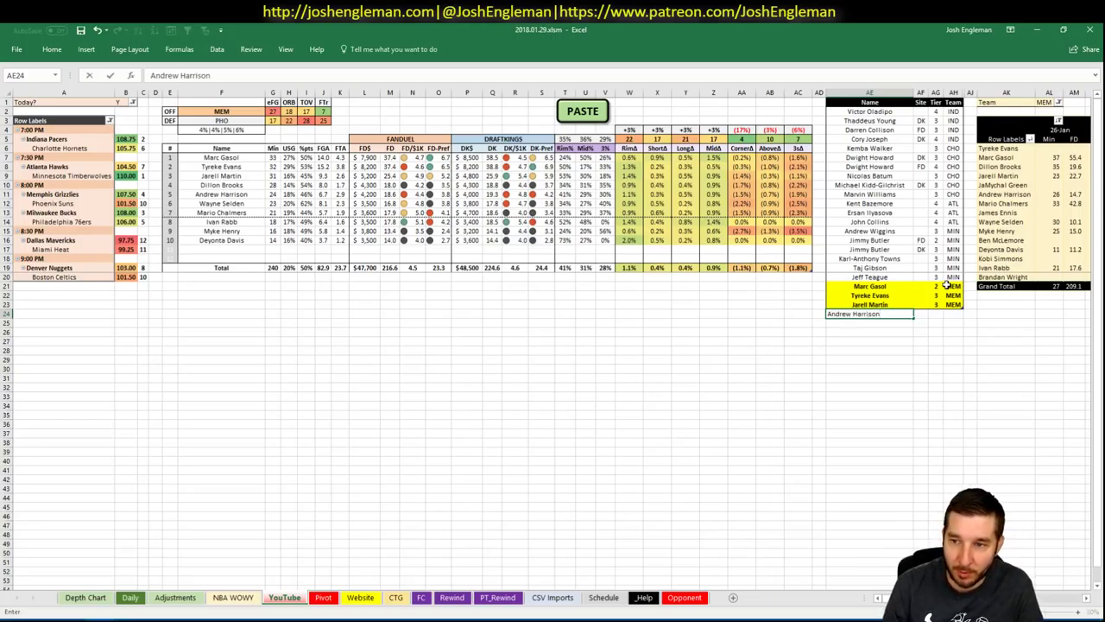
key("Tab")
key("Tab")
type("4")
key("Return")
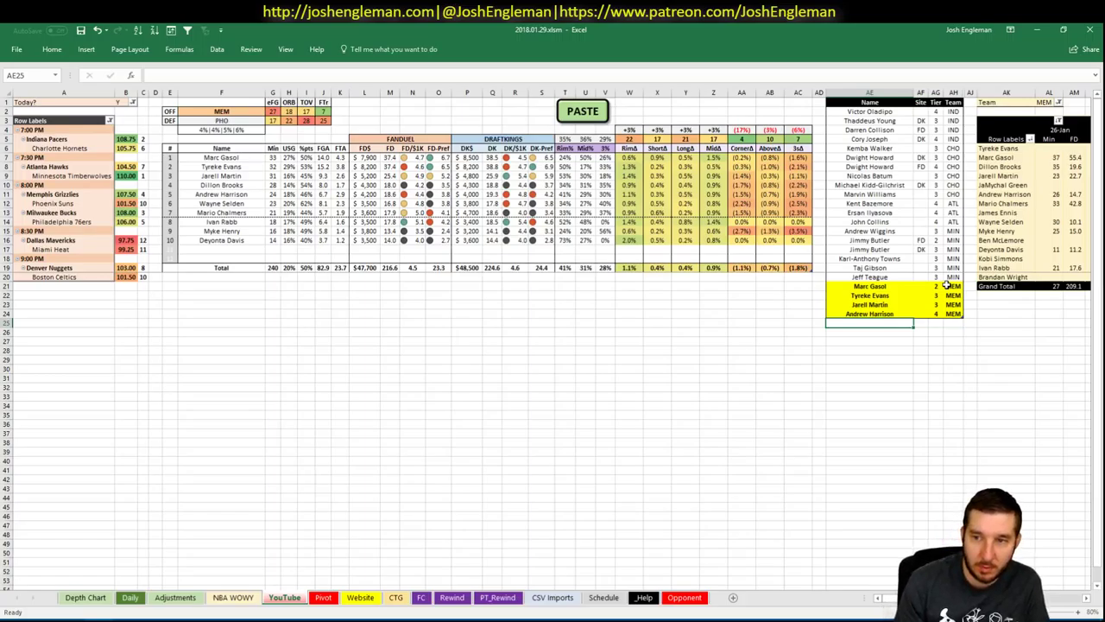
Add Mario Chalmers to the player table with site FD and tier 4.
type("Mario Cha")
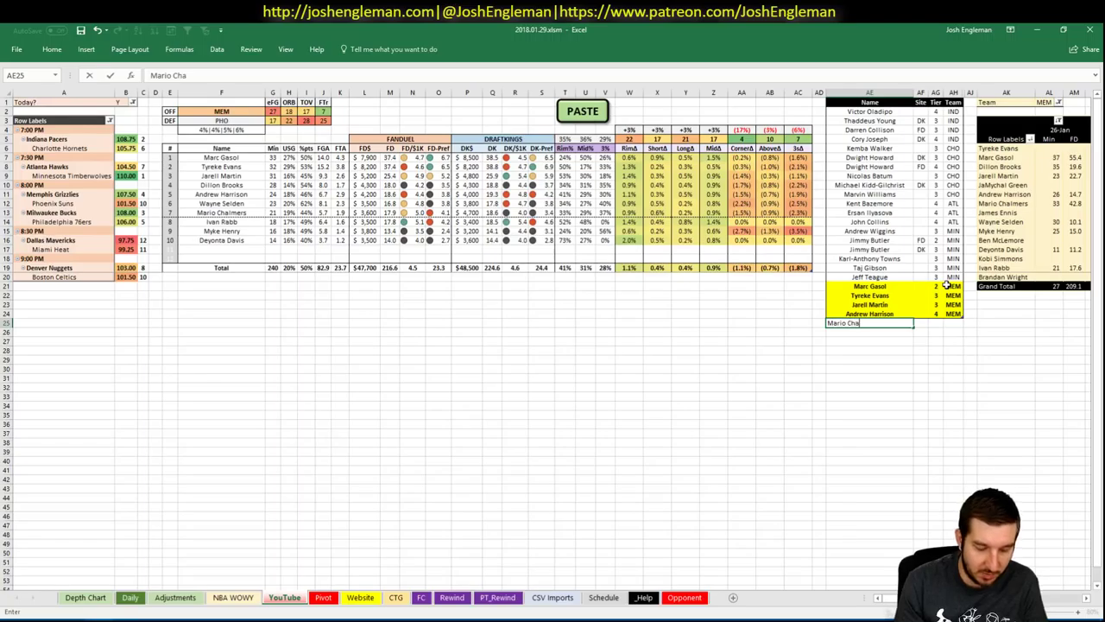
type("lmers")
key("Return")
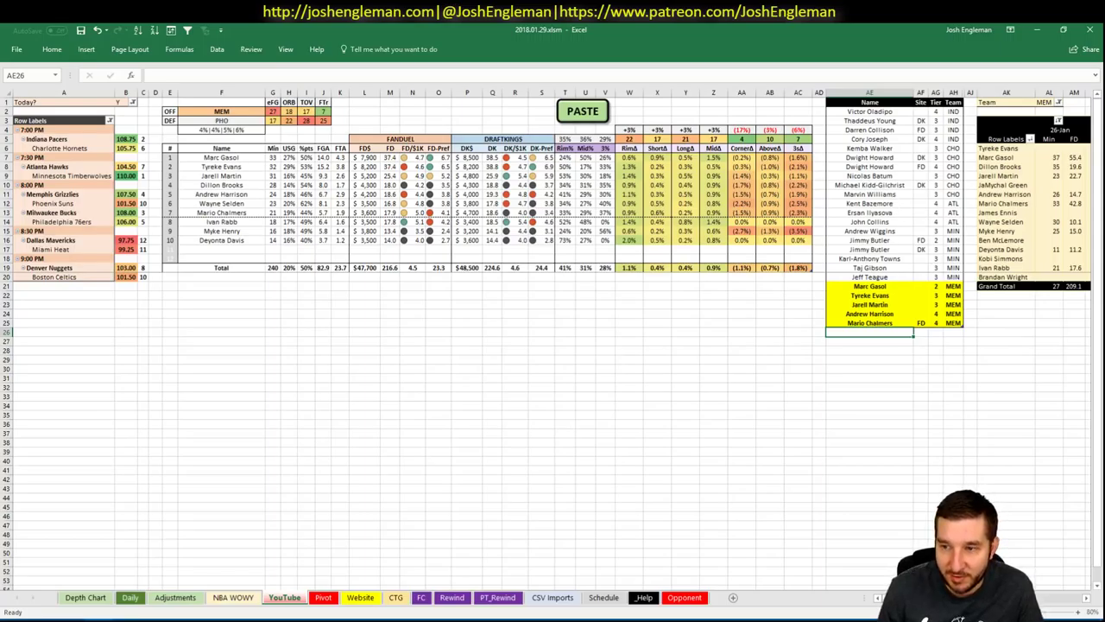
Change the offensive team of the matchup table from the Grizzlies to PHO.
scroll(553, 337, "right", 3)
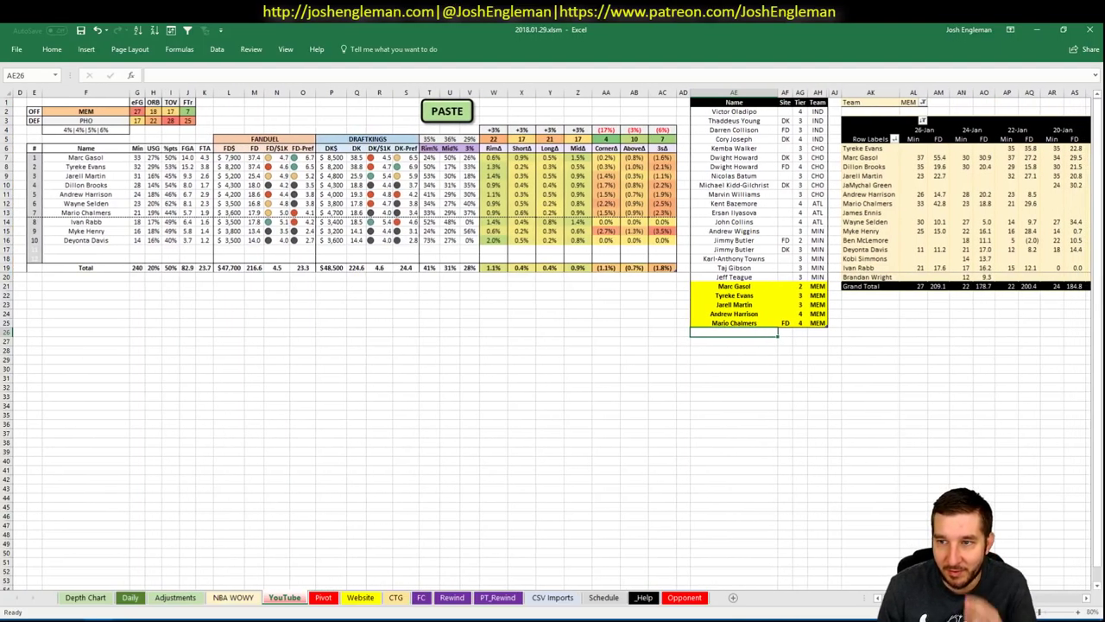
scroll(553, 336, "left", 3)
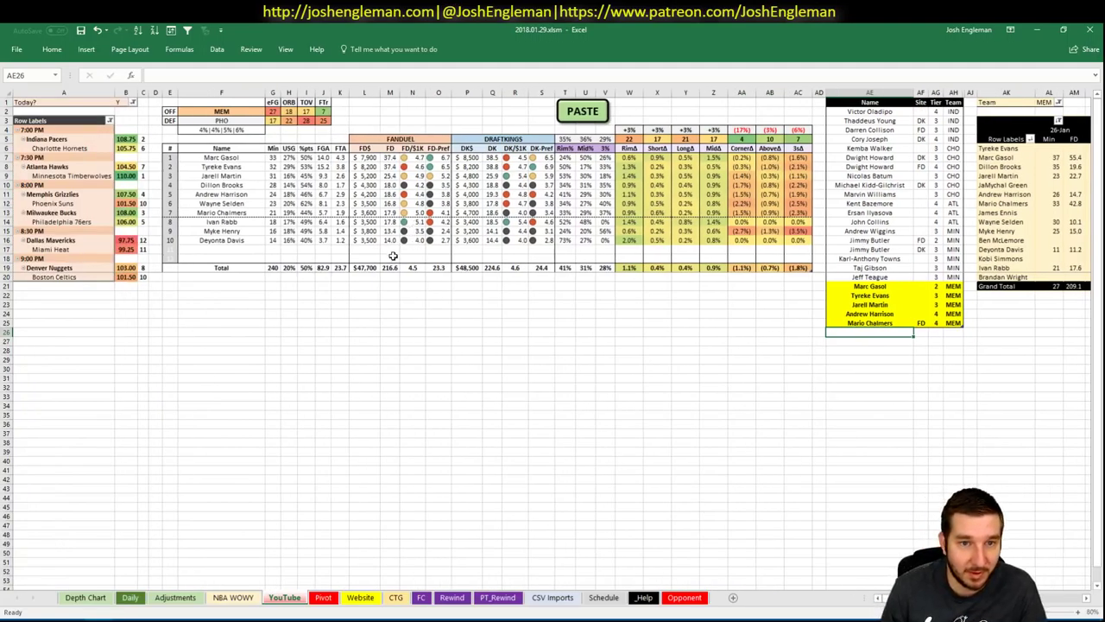
left_click(411, 285)
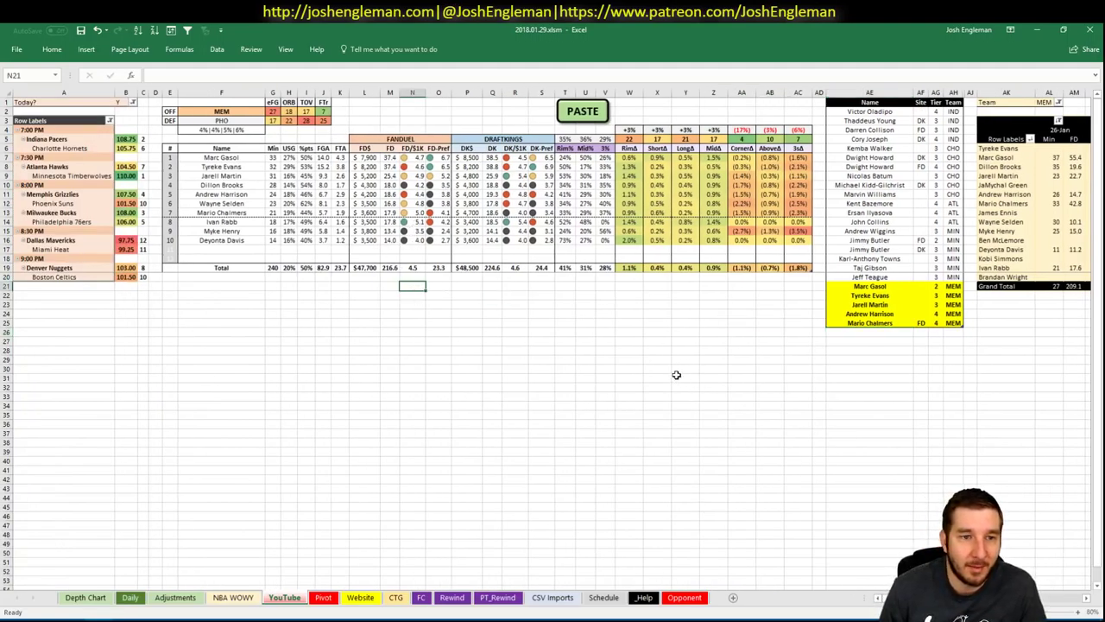
left_click(624, 348)
left_click(223, 113)
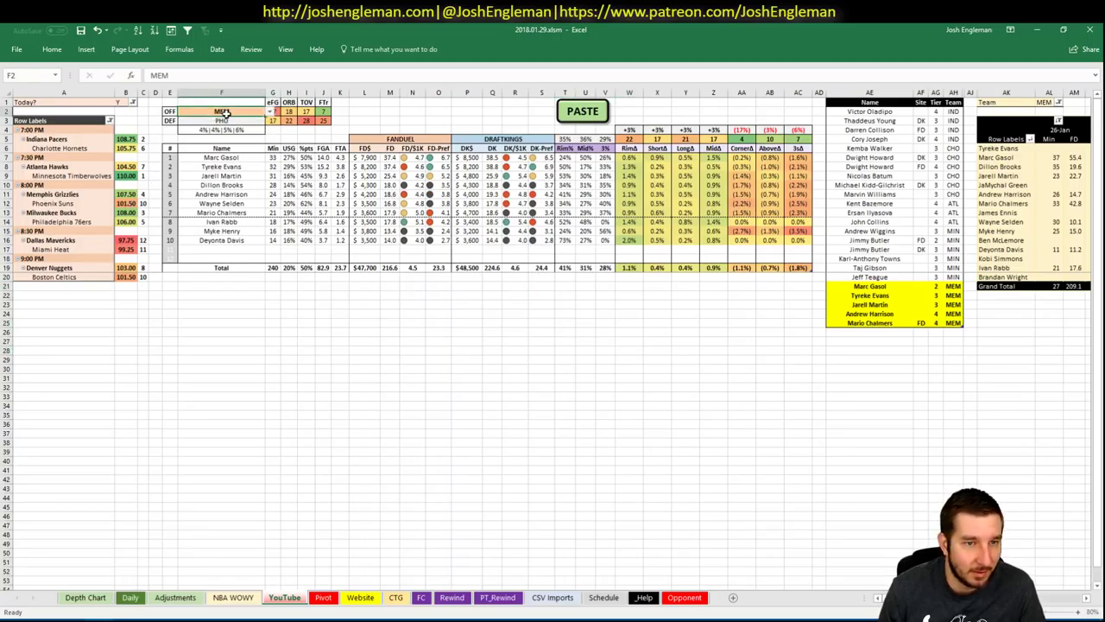
type("PHO")
key("Return")
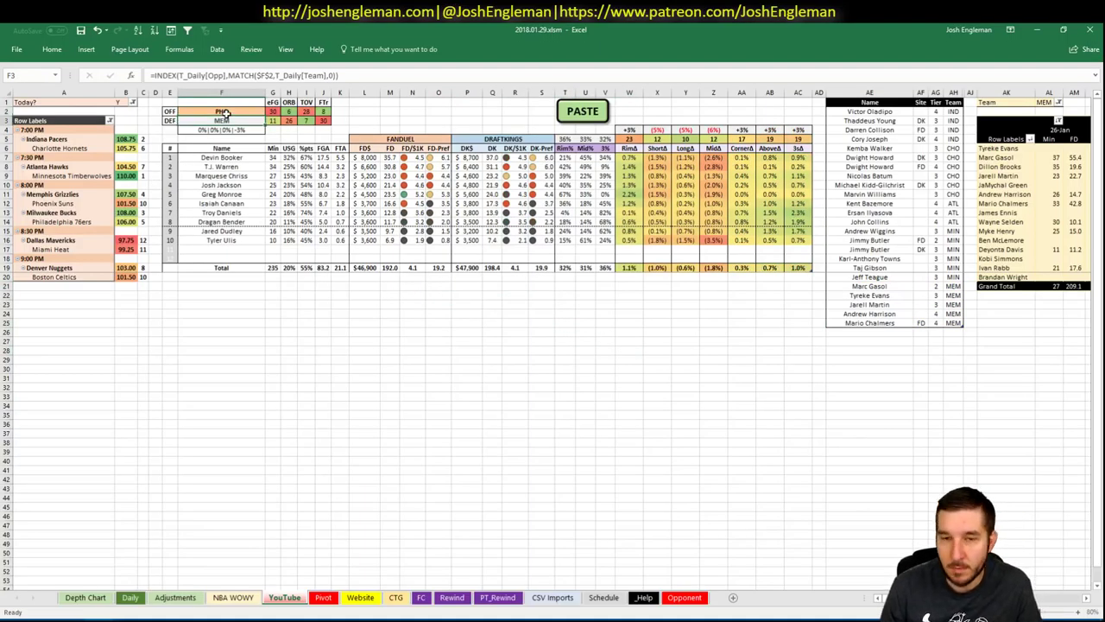
left_click(339, 376)
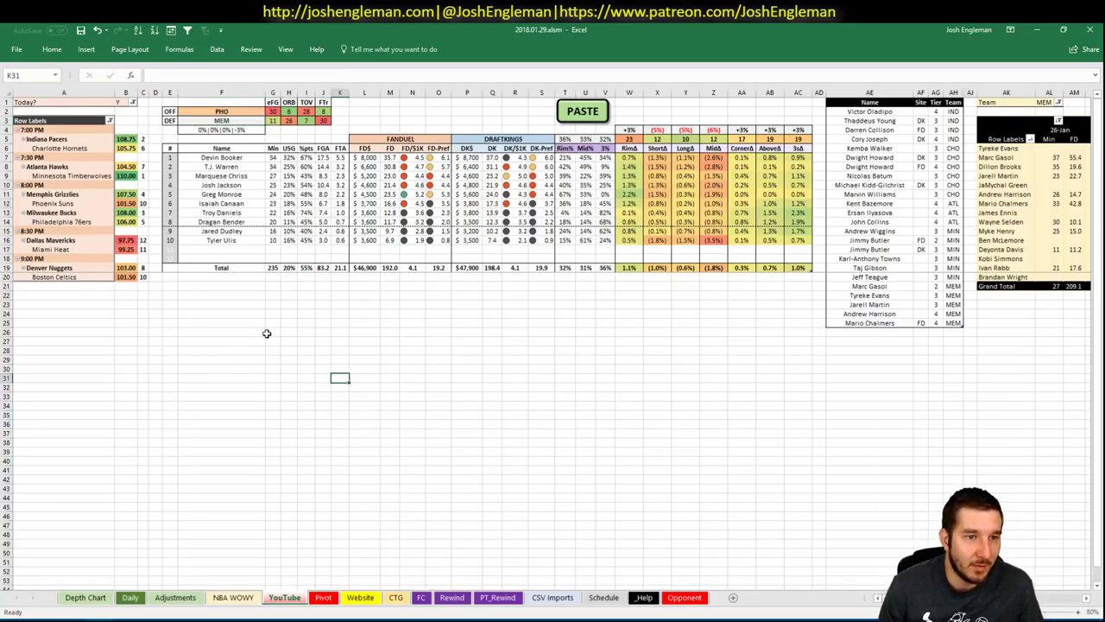
key("alt+Tab")
key("alt+Tab")
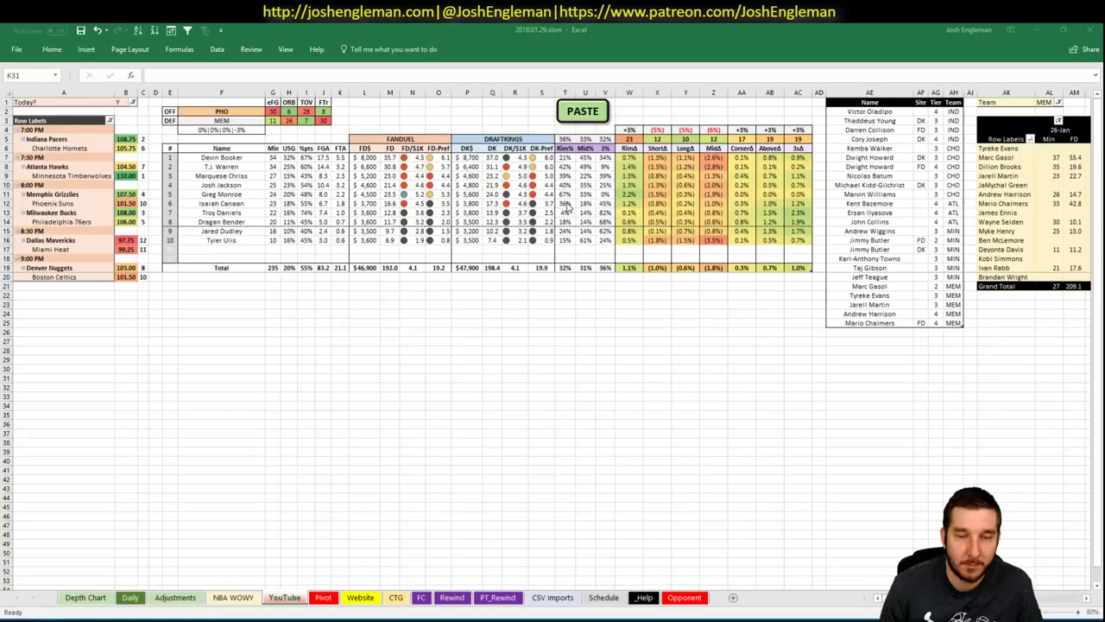
left_click(526, 507)
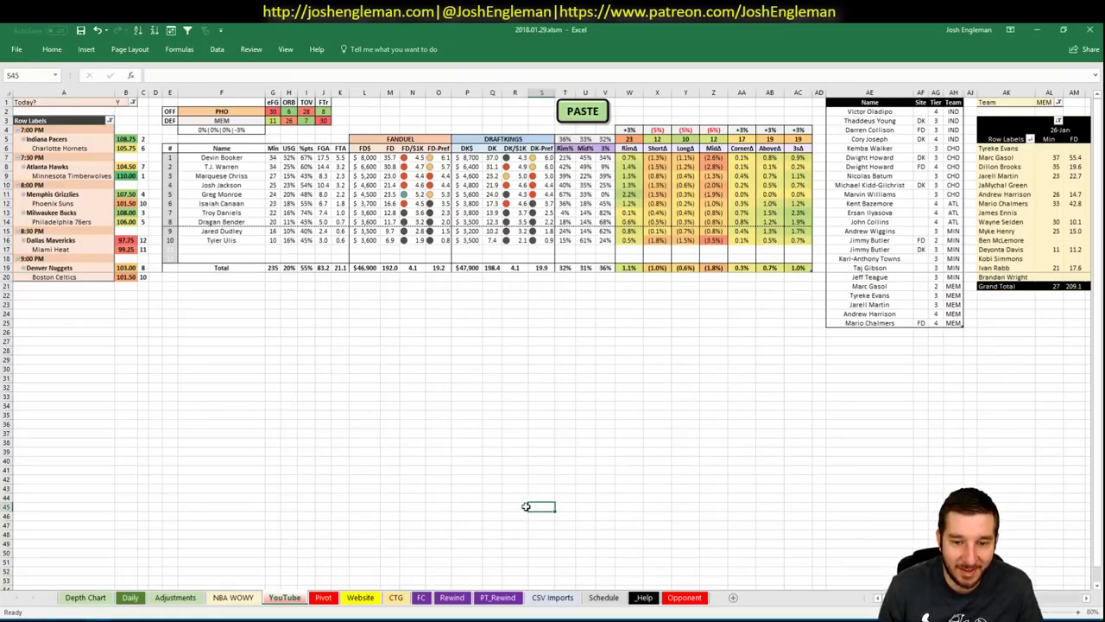
left_click(923, 339)
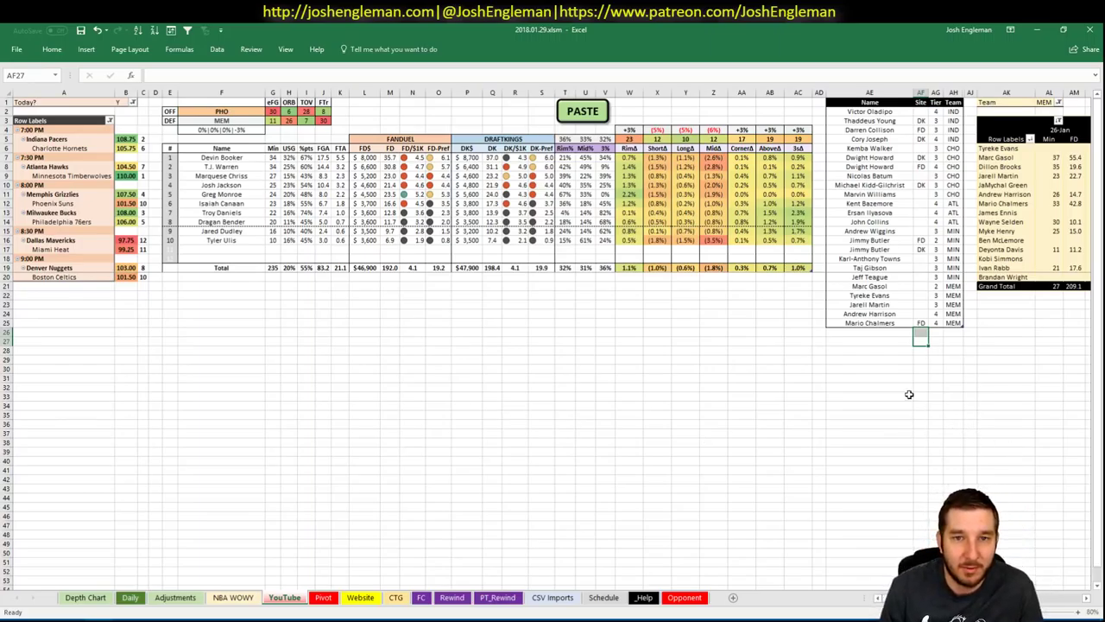
Set the game log pivot table's Team filter to PHO and review the players' recent minutes and fantasy points.
left_click(1045, 103)
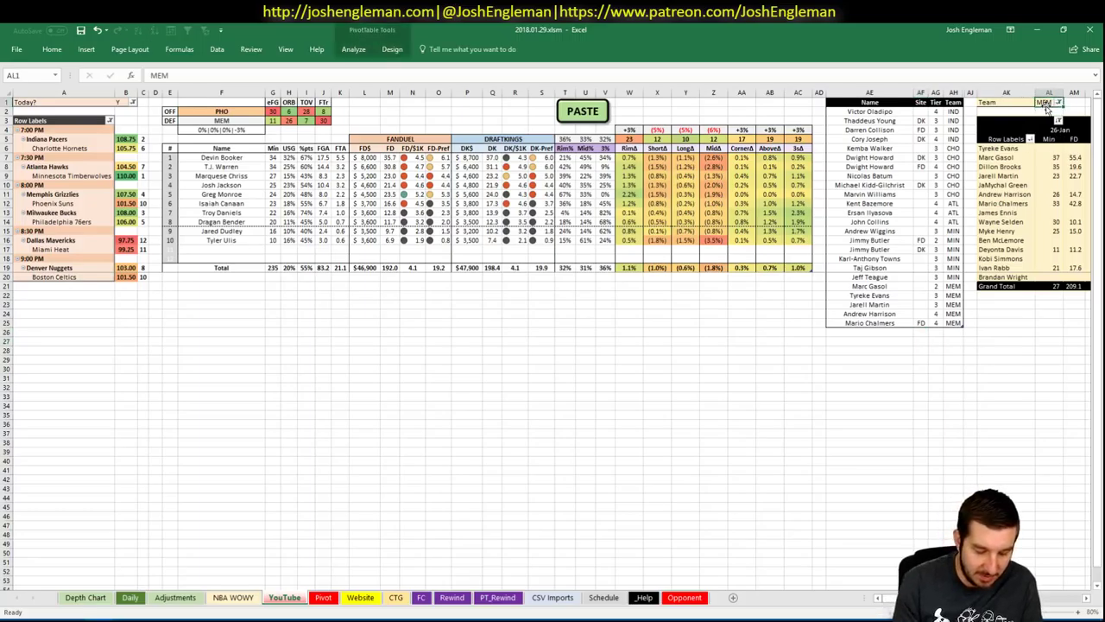
type("PHO")
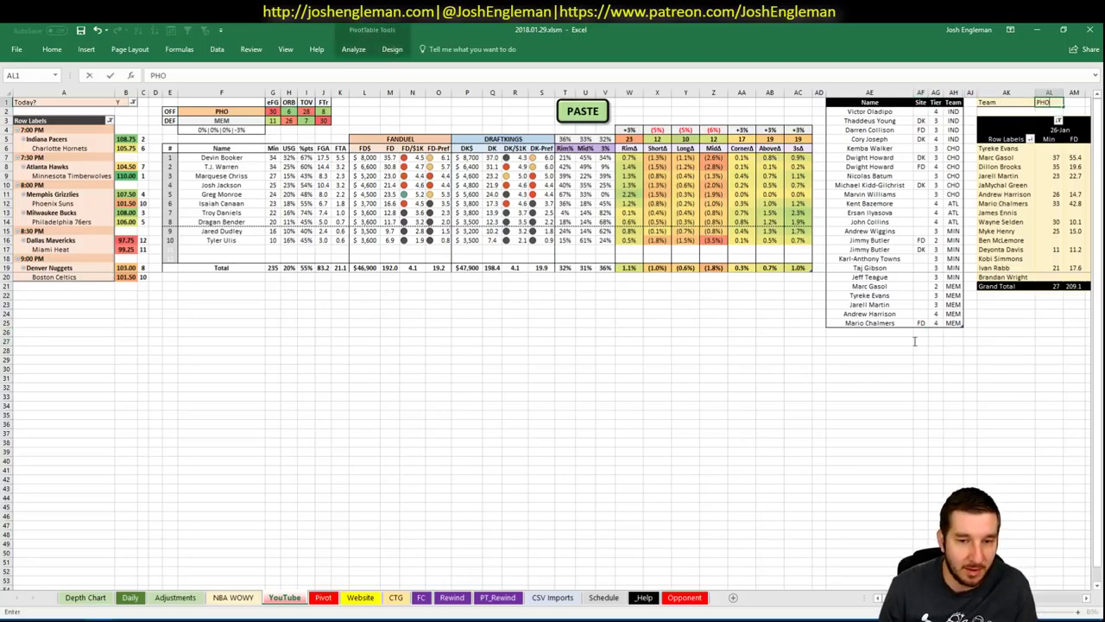
key("Return")
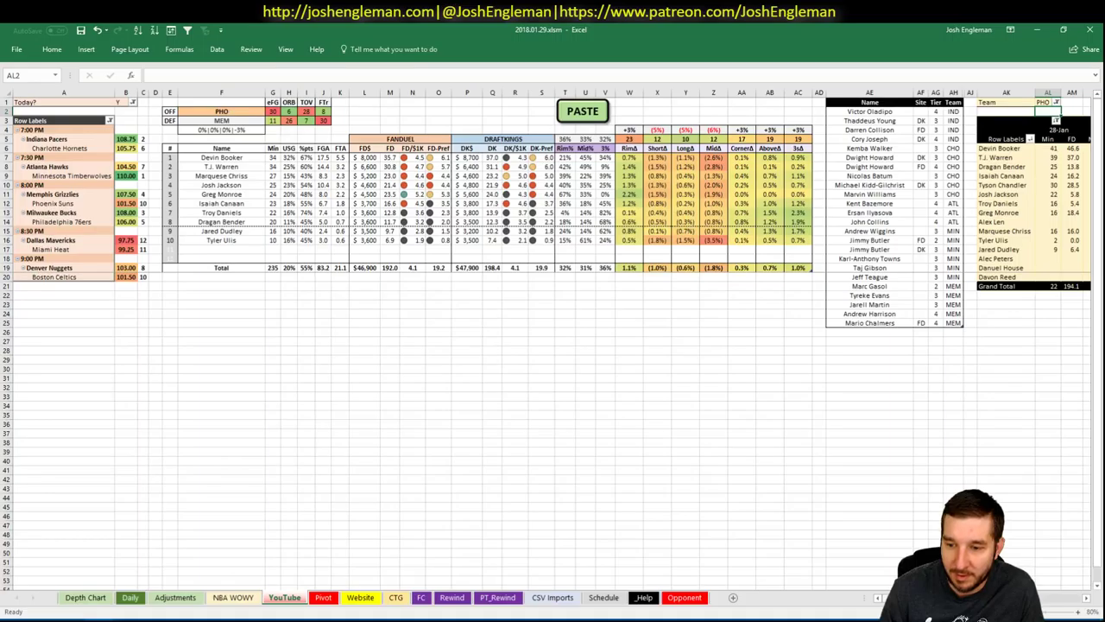
scroll(552, 337, "right", 1)
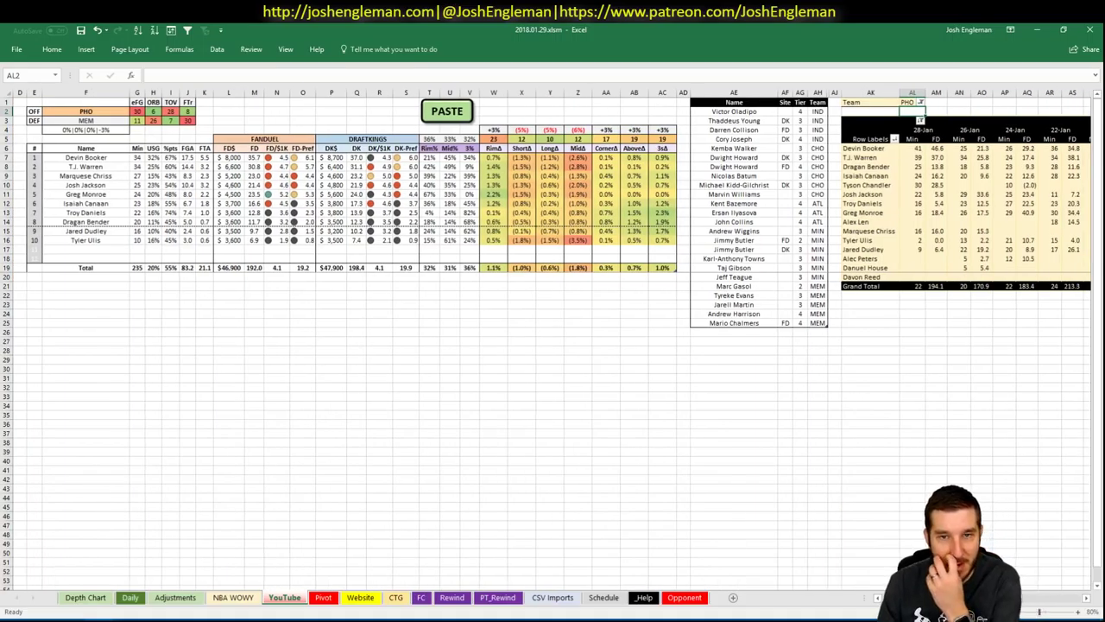
scroll(552, 336, "right", 3)
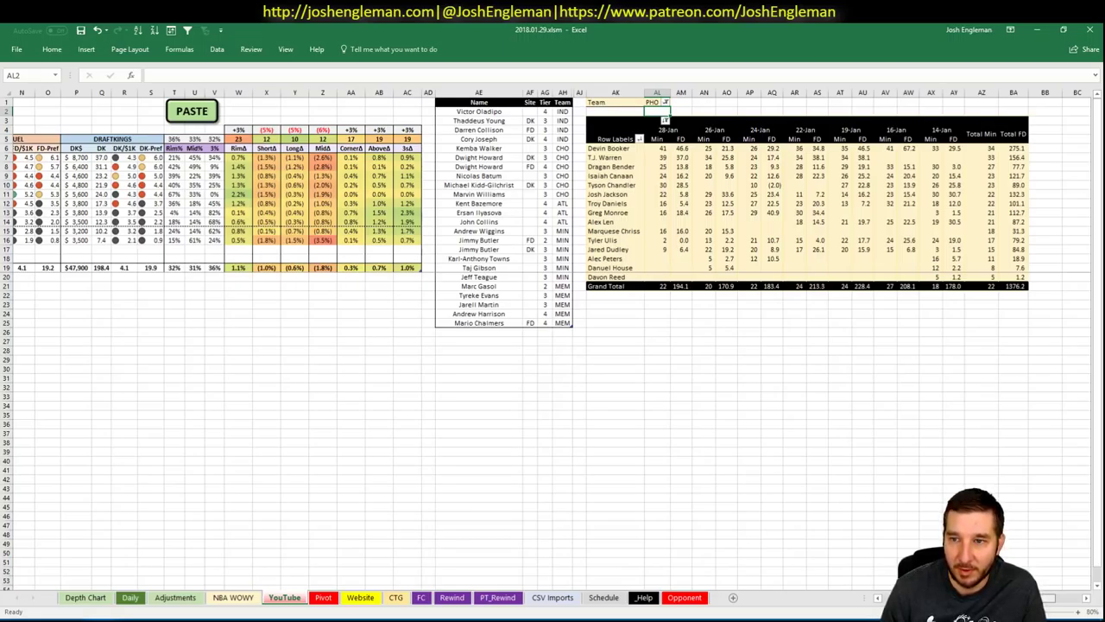
scroll(552, 337, "left", 4)
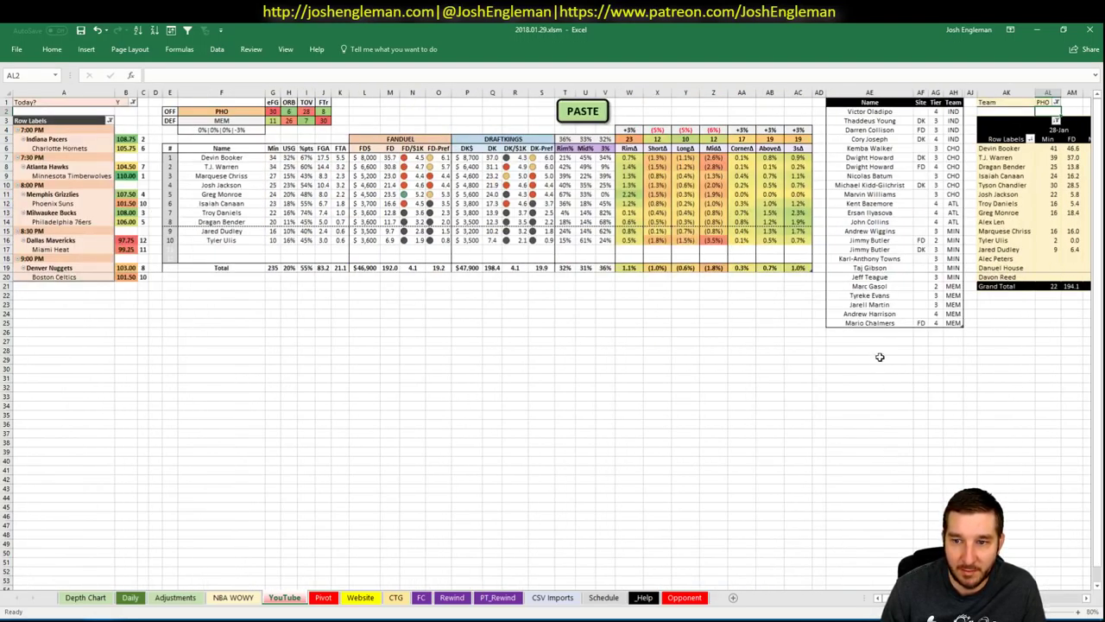
Add Devin Booker to the player table below Mario Chalmers with site FD and tier 3.
left_click(870, 315)
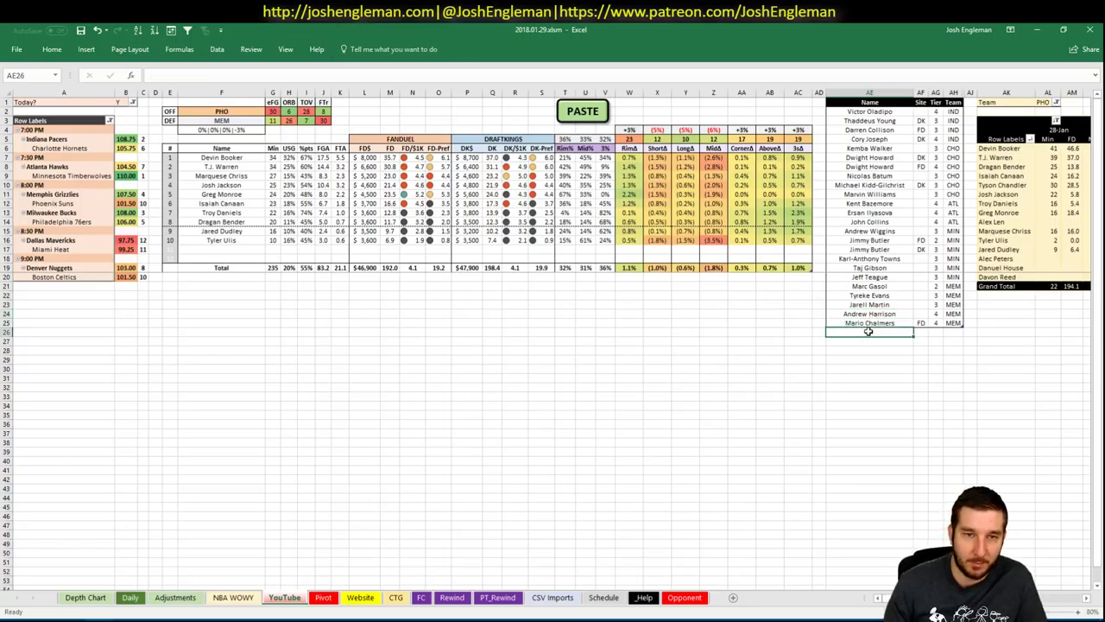
type("Devin")
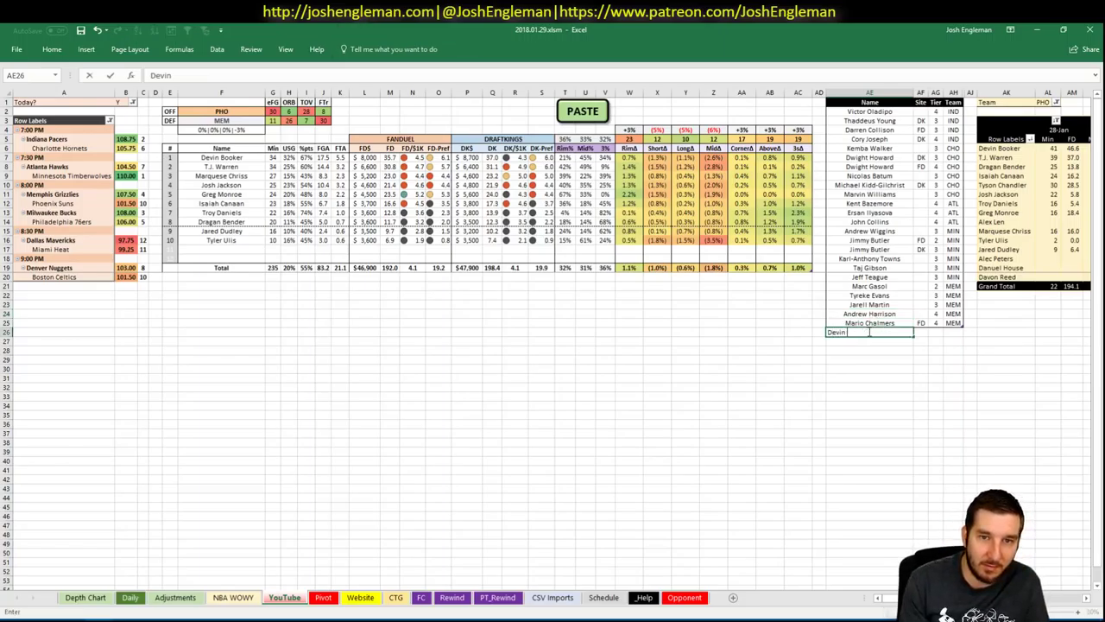
type(" Booker")
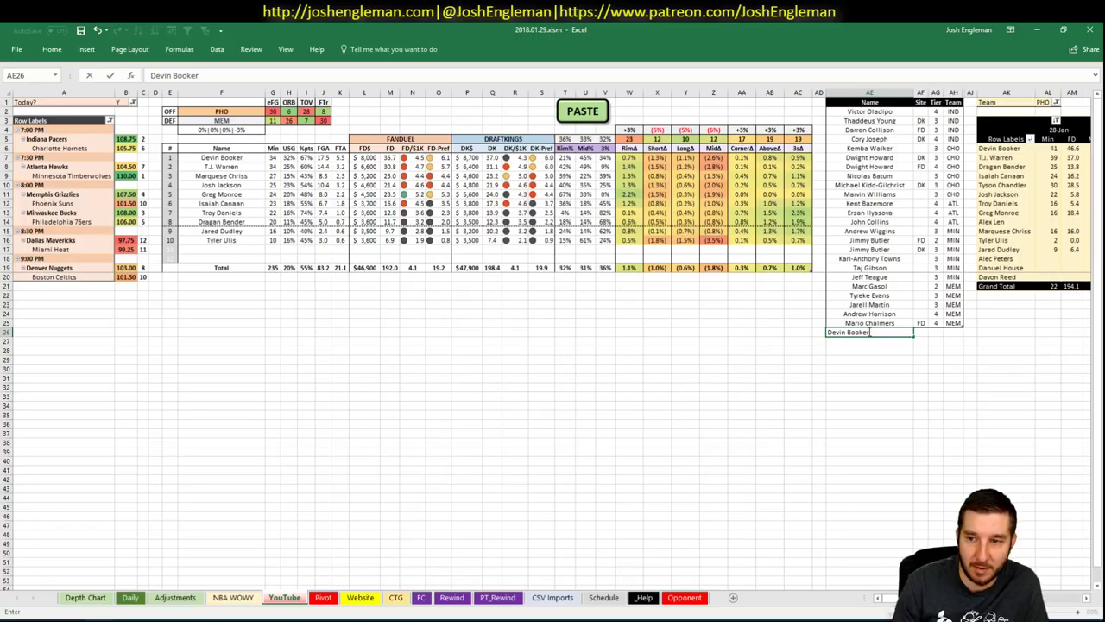
key("Tab")
key("Tab")
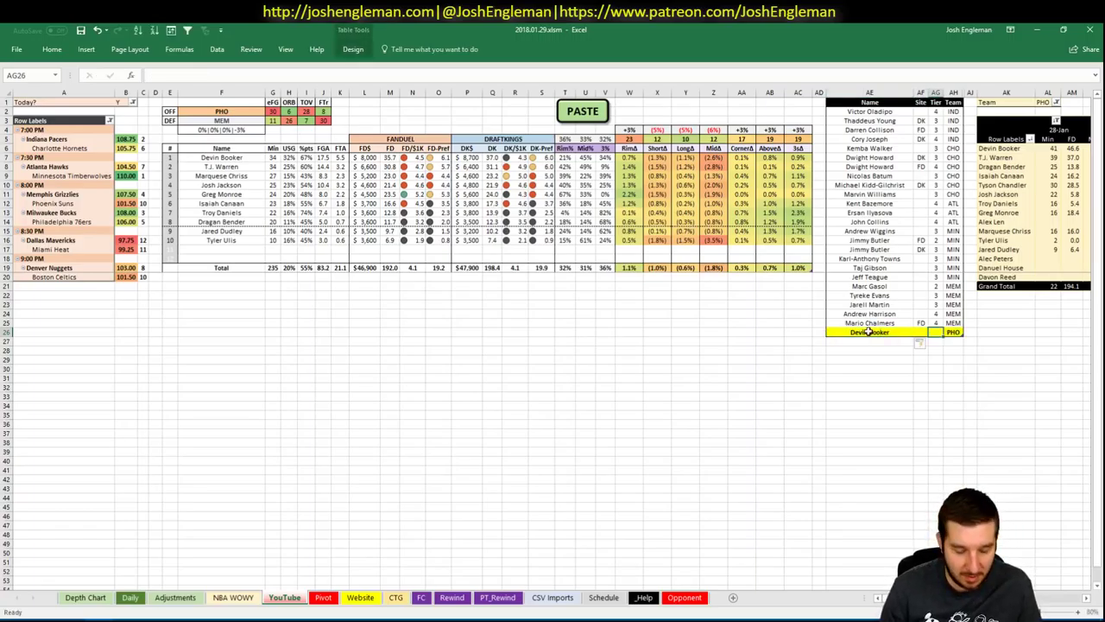
key("shift+Tab")
type("FD")
key("Tab")
type("3")
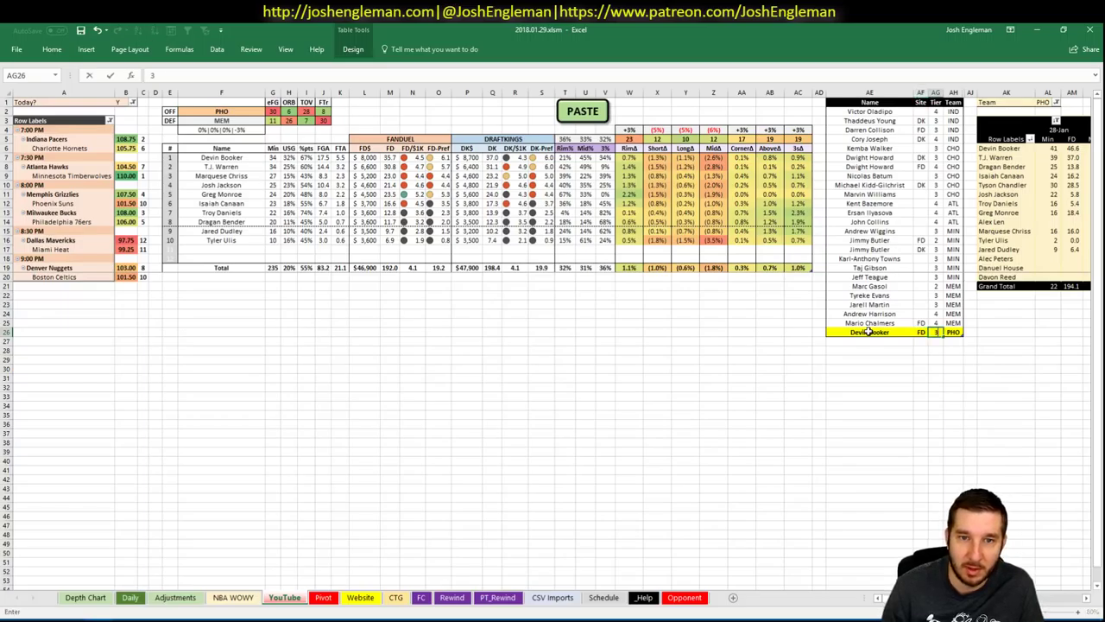
key("Return")
Add a second Devin Booker row to the player table with site DK and tier 4.
type("Devin Booker")
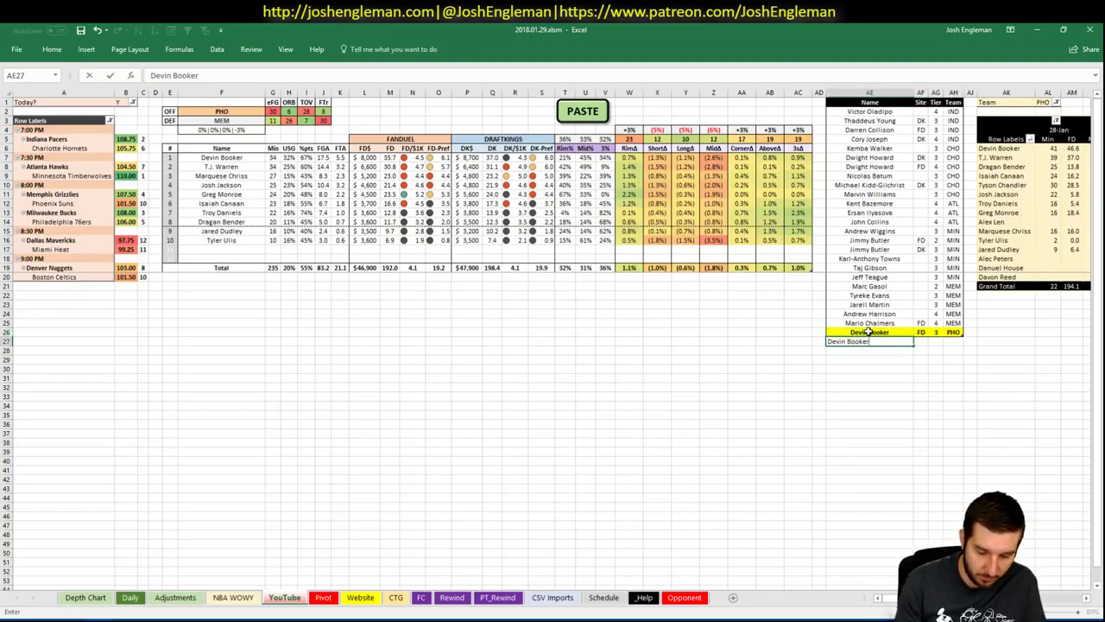
key("Tab")
type("DK")
key("Tab")
type("4")
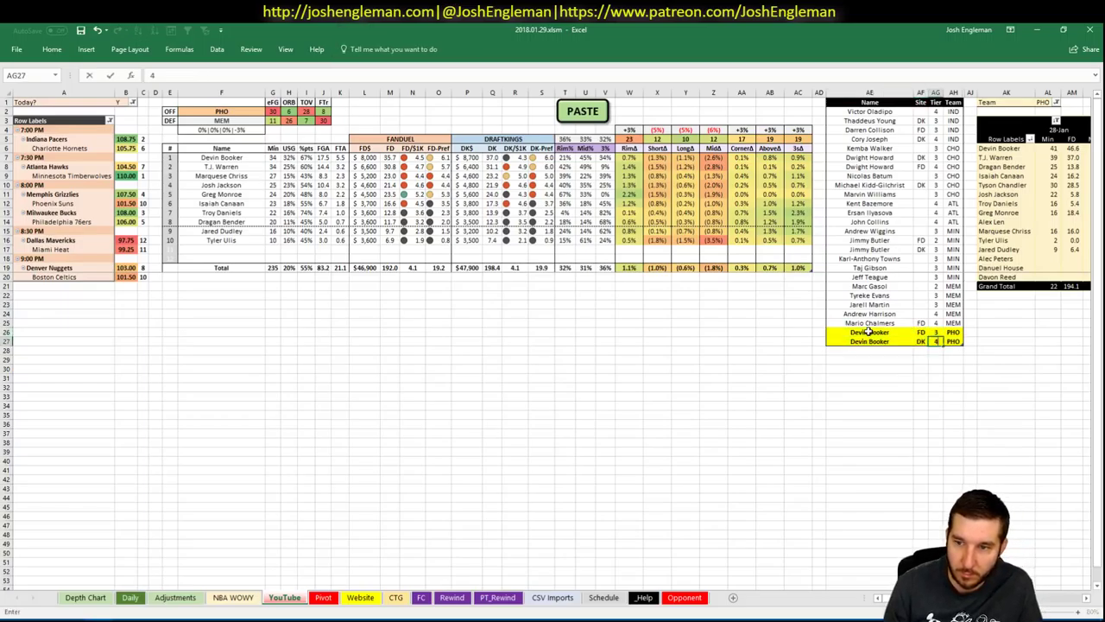
key("Return")
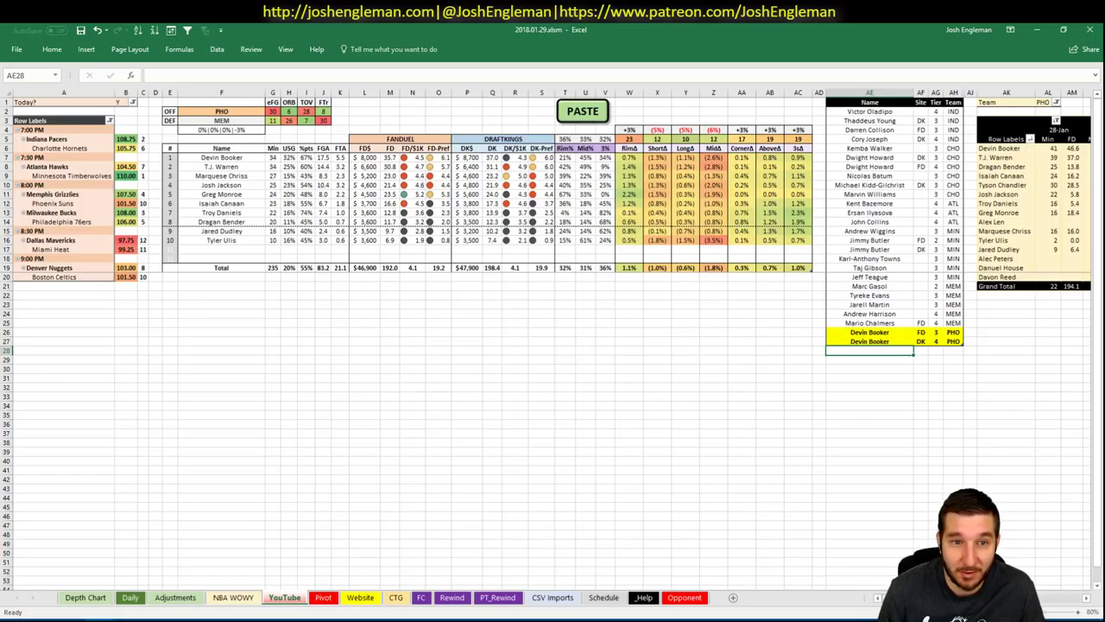
Check the Suns' game log and add T.J. Warren to the player table below the second Devin Booker row.
scroll(552, 337, "right", 7)
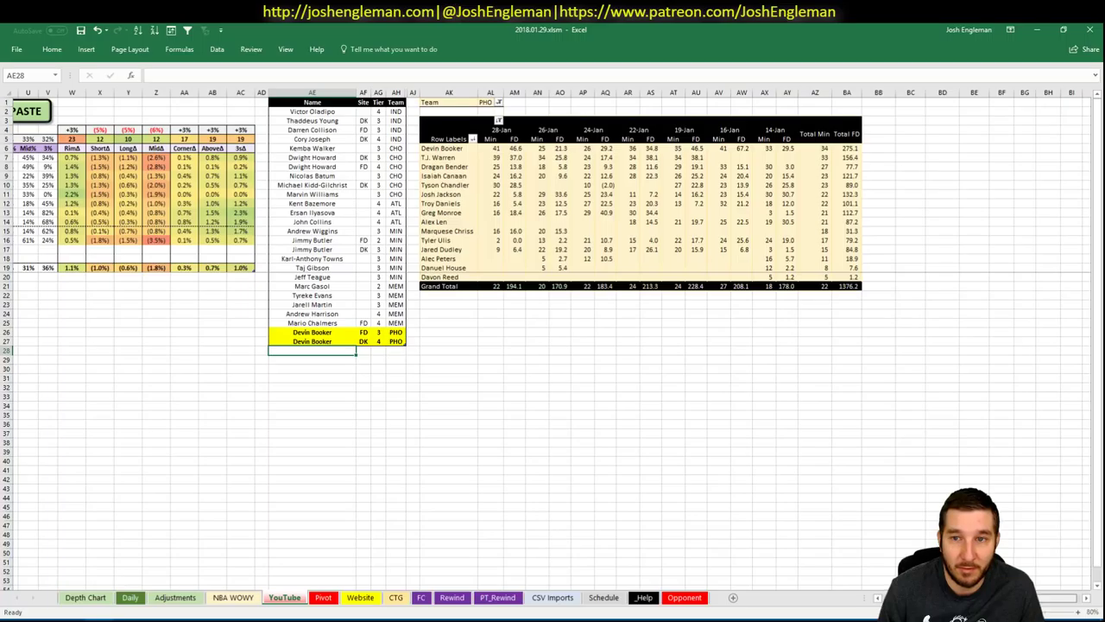
scroll(751, 337, "left", 7)
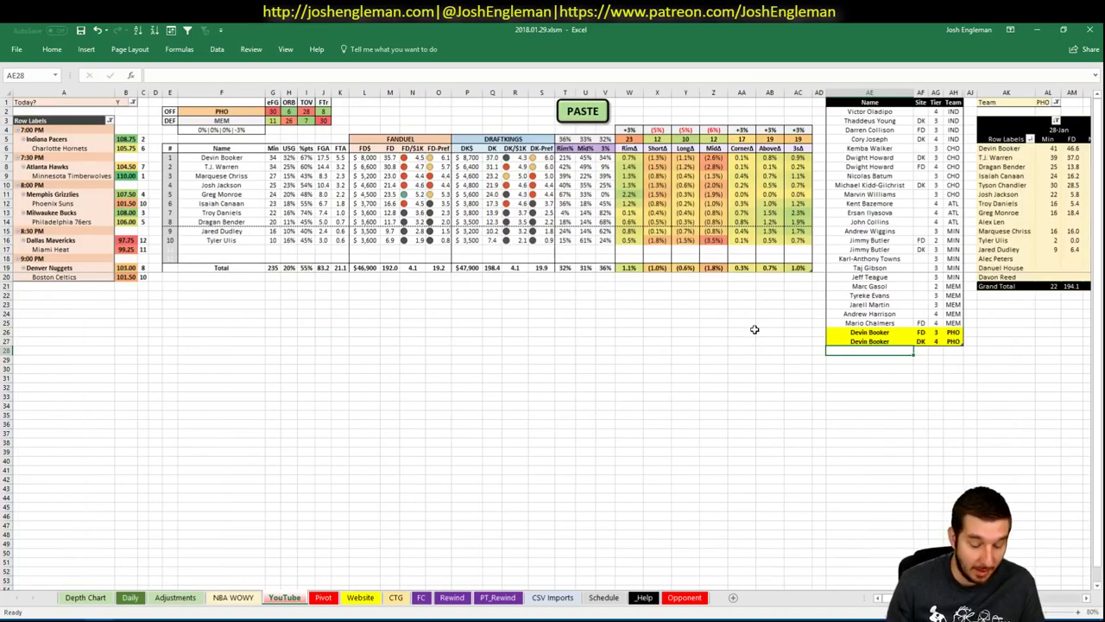
type("T")
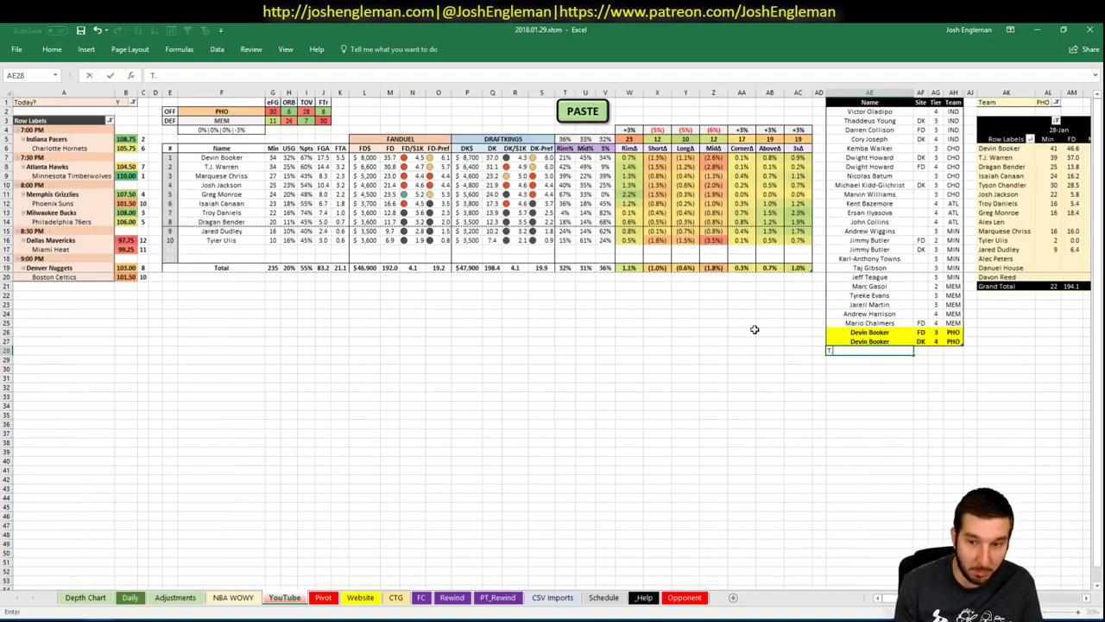
type(".J. Warren")
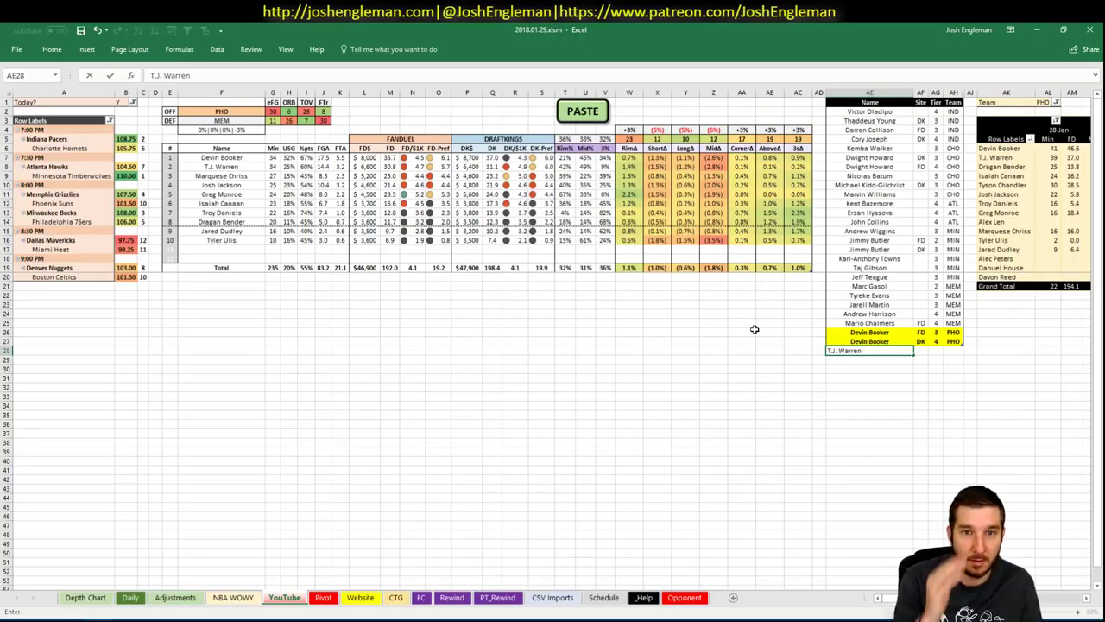
key("Tab")
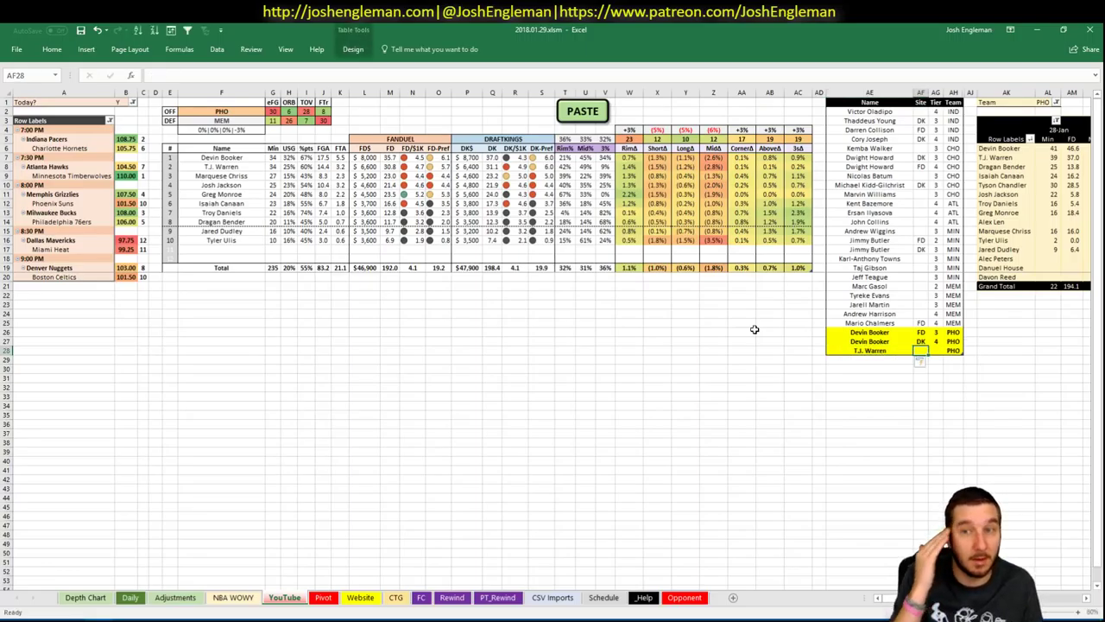
Check the PHO projections on the Pivot sheet and set T.J. Warren's tier to 2 in the YouTube sheet's player table.
left_click(322, 598)
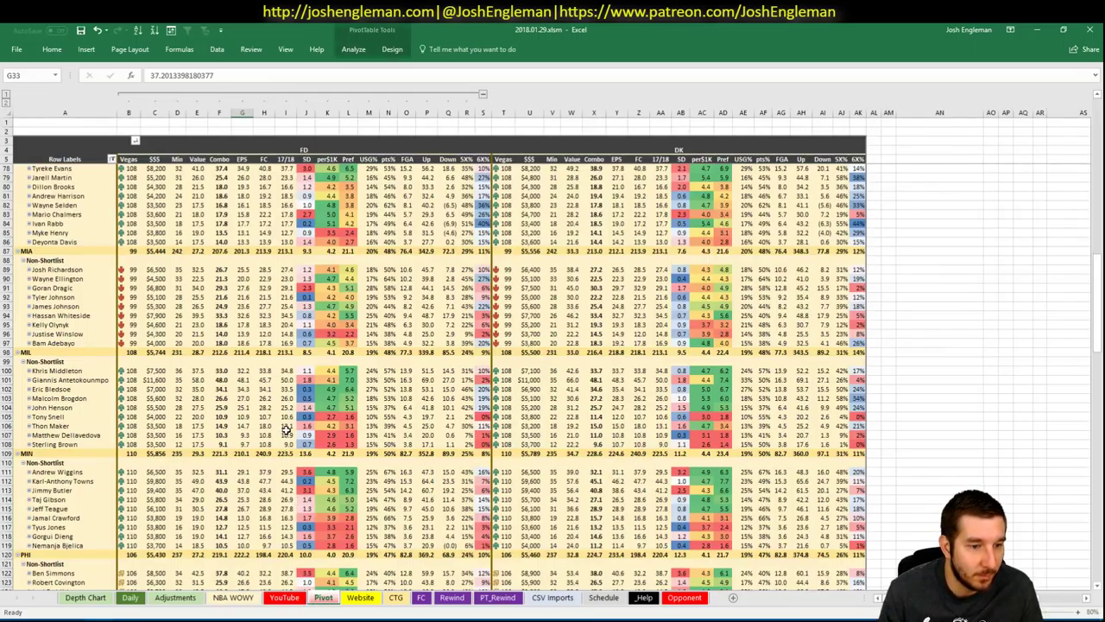
scroll(285, 431, "down", 11)
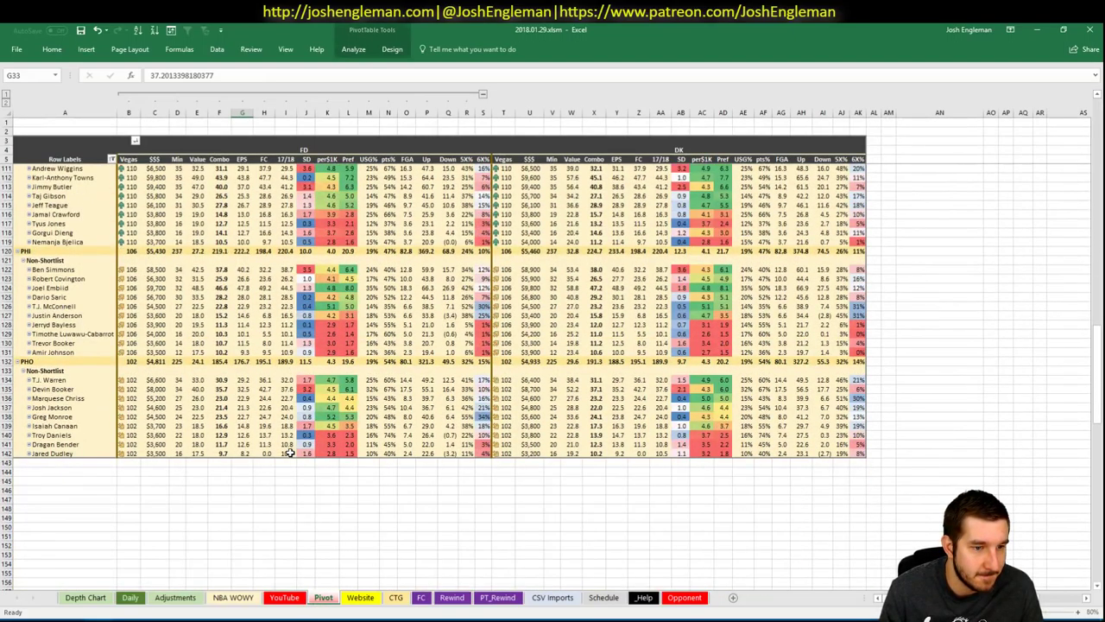
left_click(292, 596)
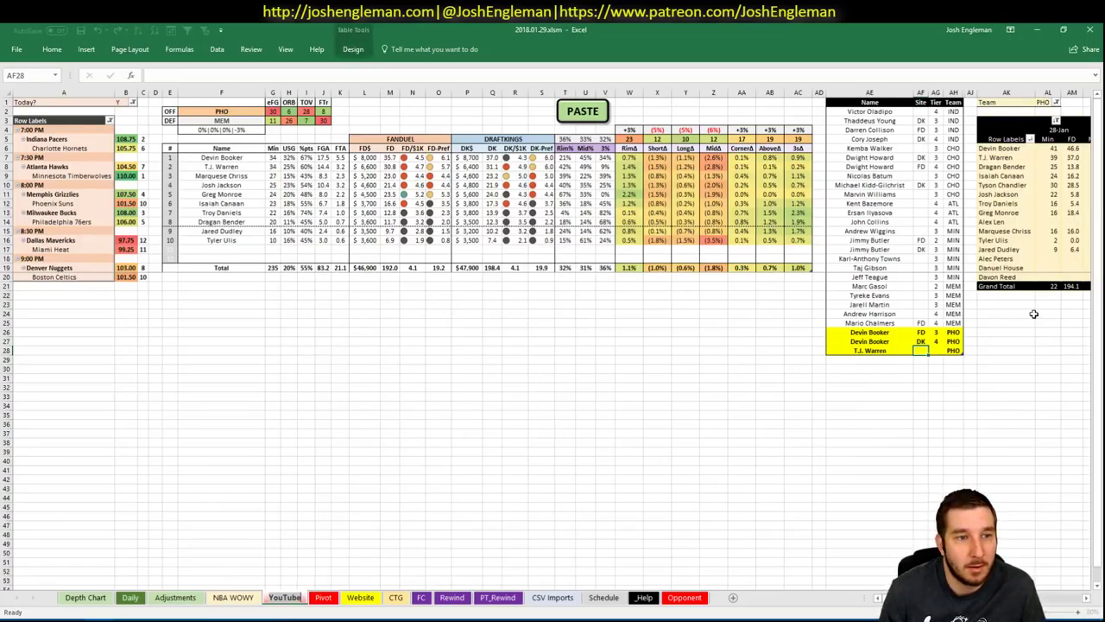
key("Right")
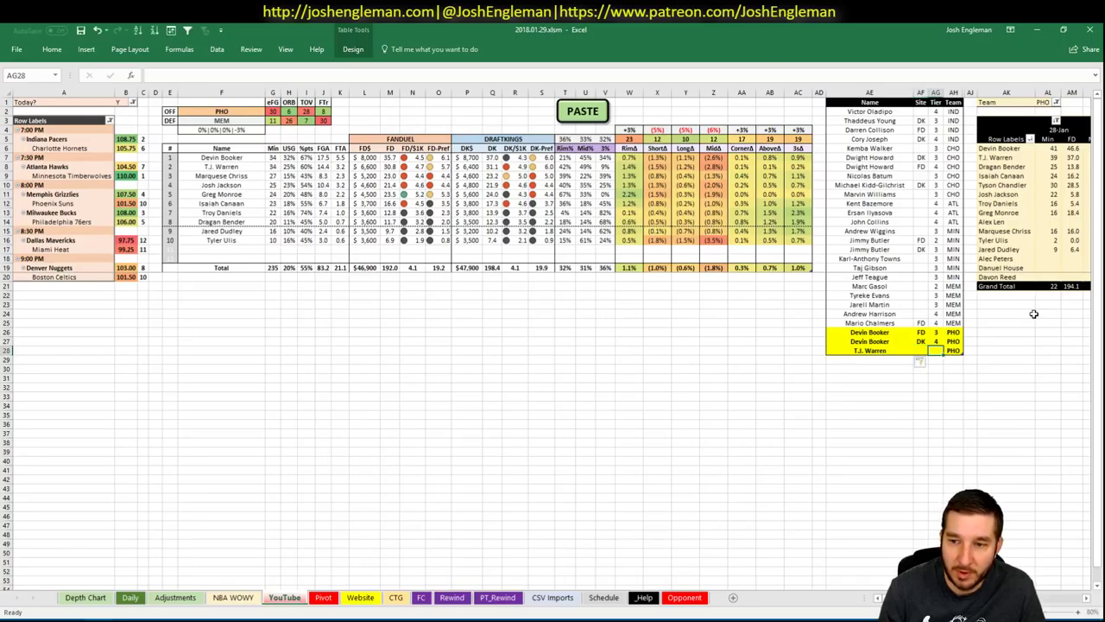
type("2")
key("Return")
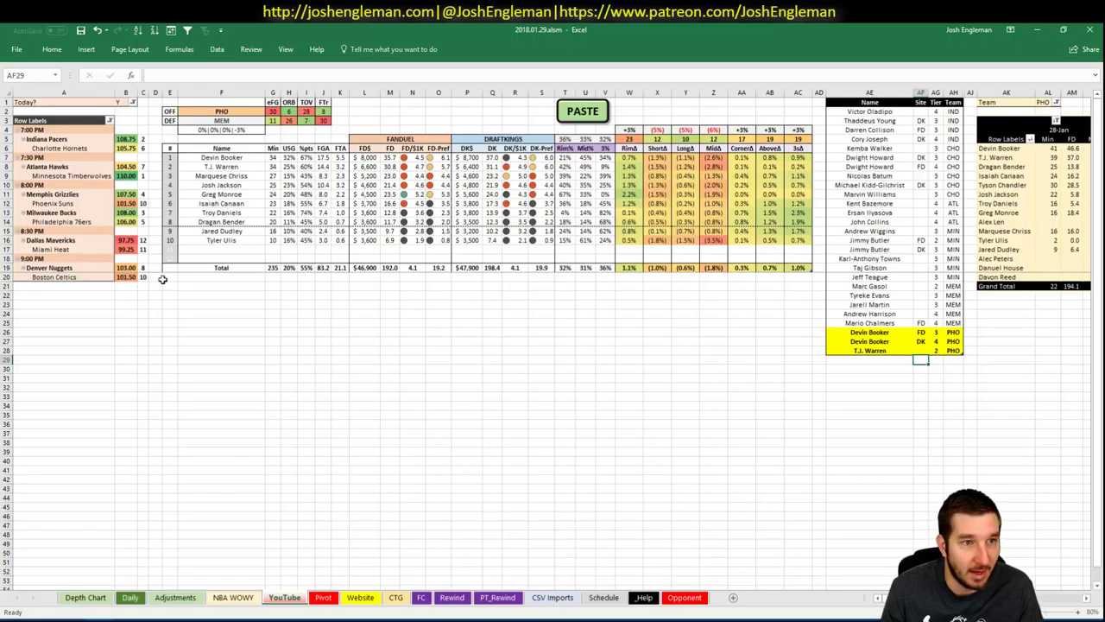
Examine the player projections by position on the Daily sheet and return to the YouTube sheet's matchup table.
left_click(340, 268)
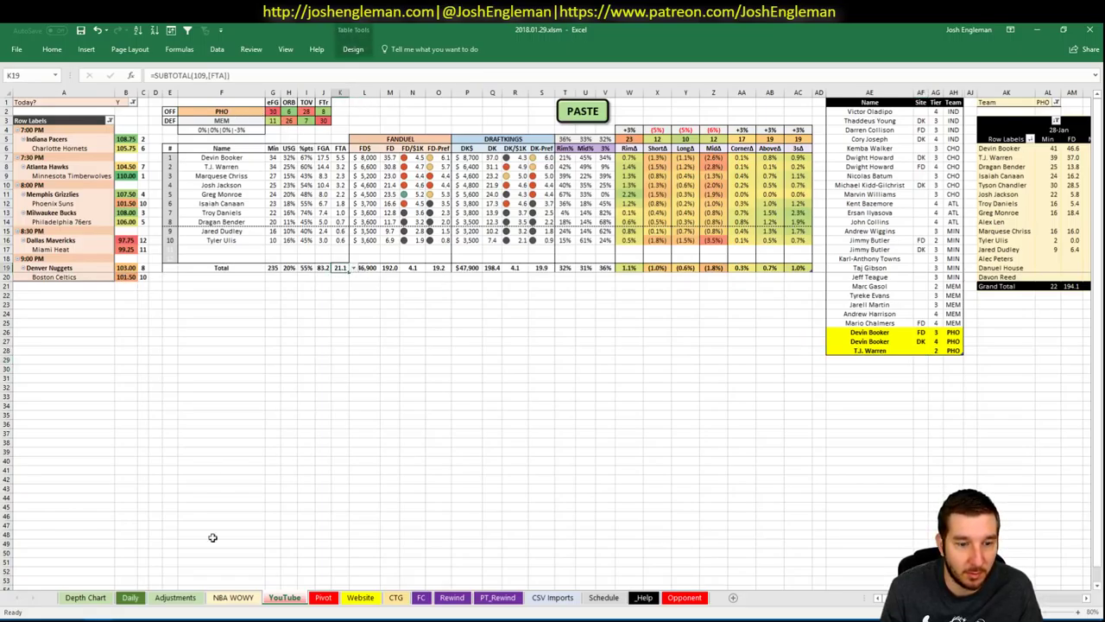
left_click(130, 597)
scroll(944, 414, "down", 7)
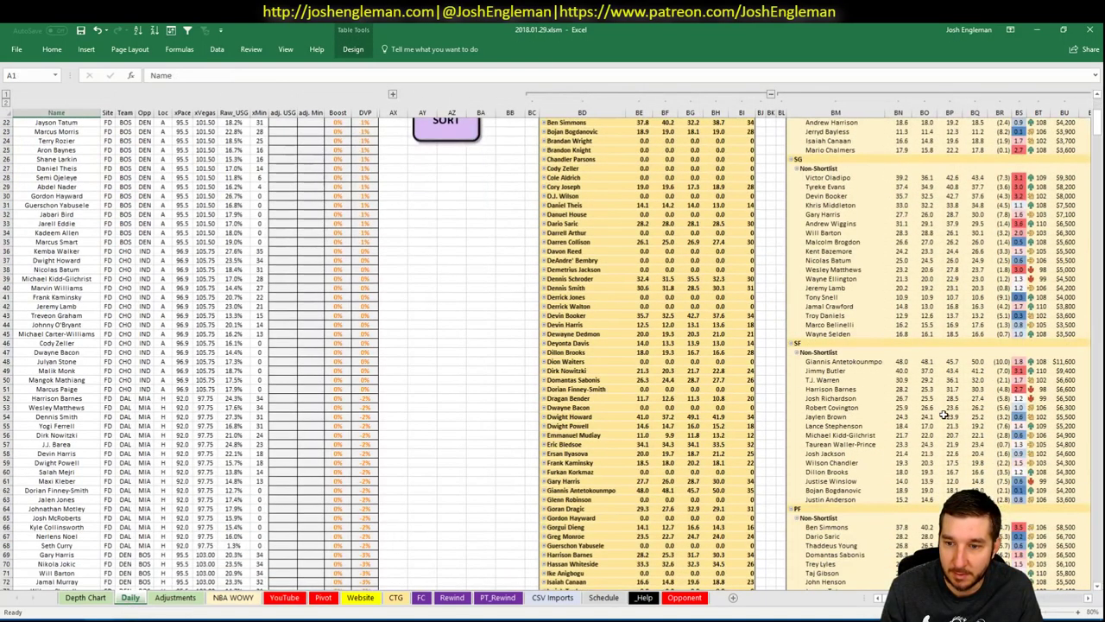
scroll(553, 345, "right", 5)
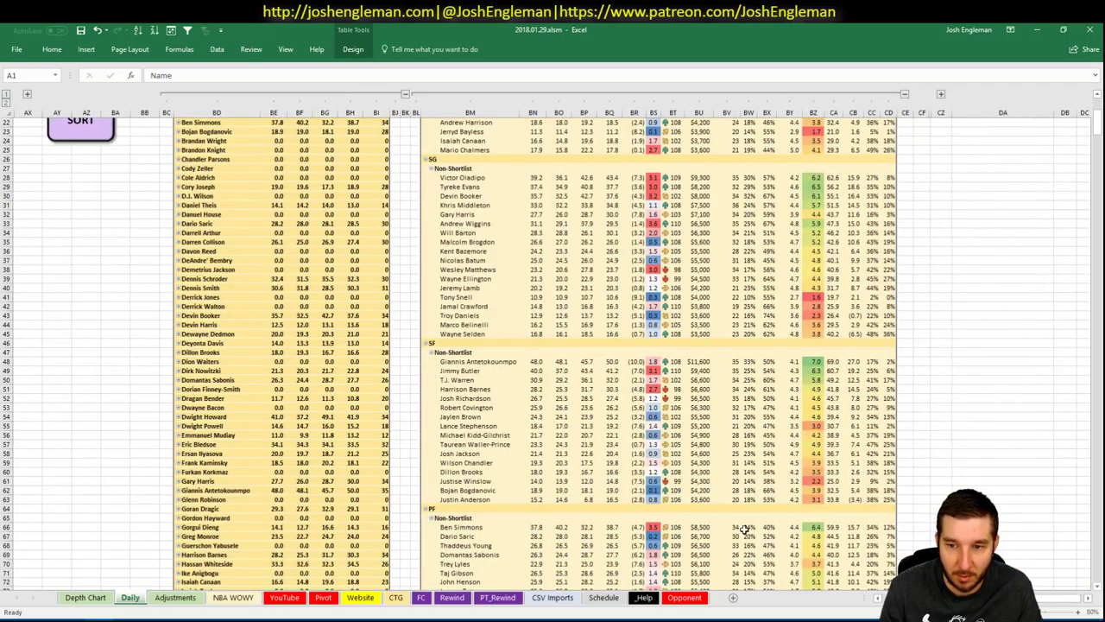
left_click(249, 597)
left_click(284, 597)
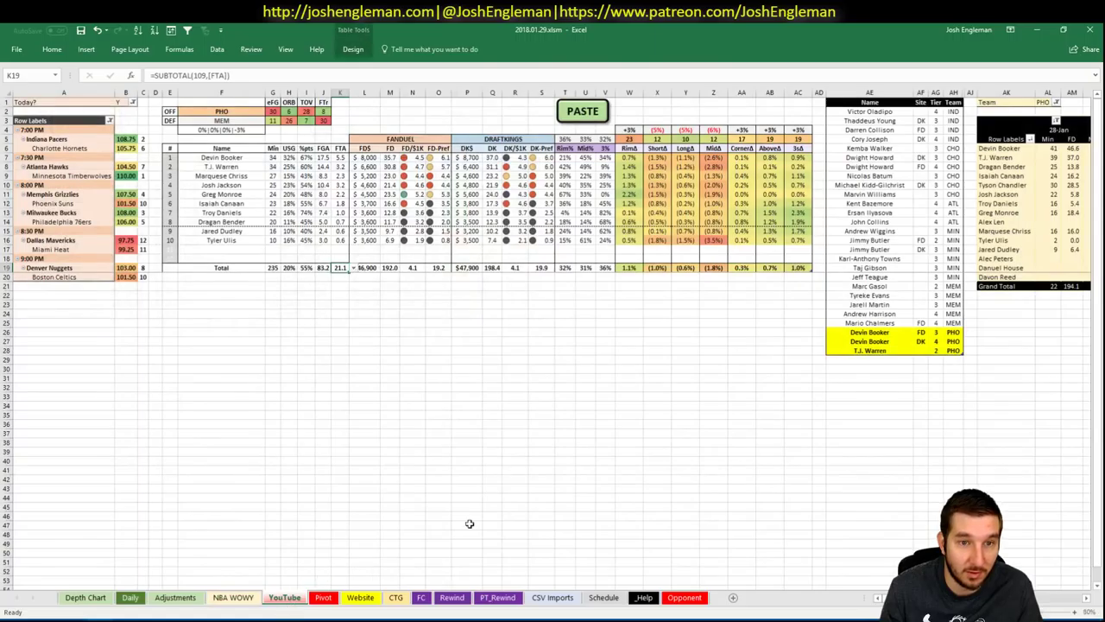
left_click(245, 114)
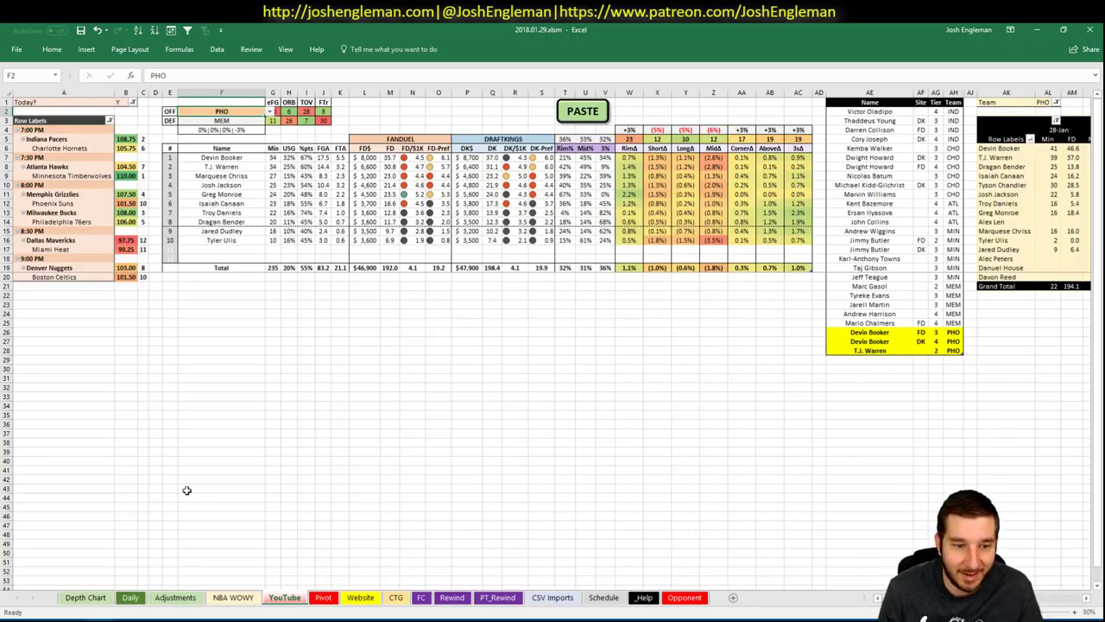
Switch to the FantasyCruncher FanDuel page in the browser and review its player list filtered to SF.
left_click(45, 619)
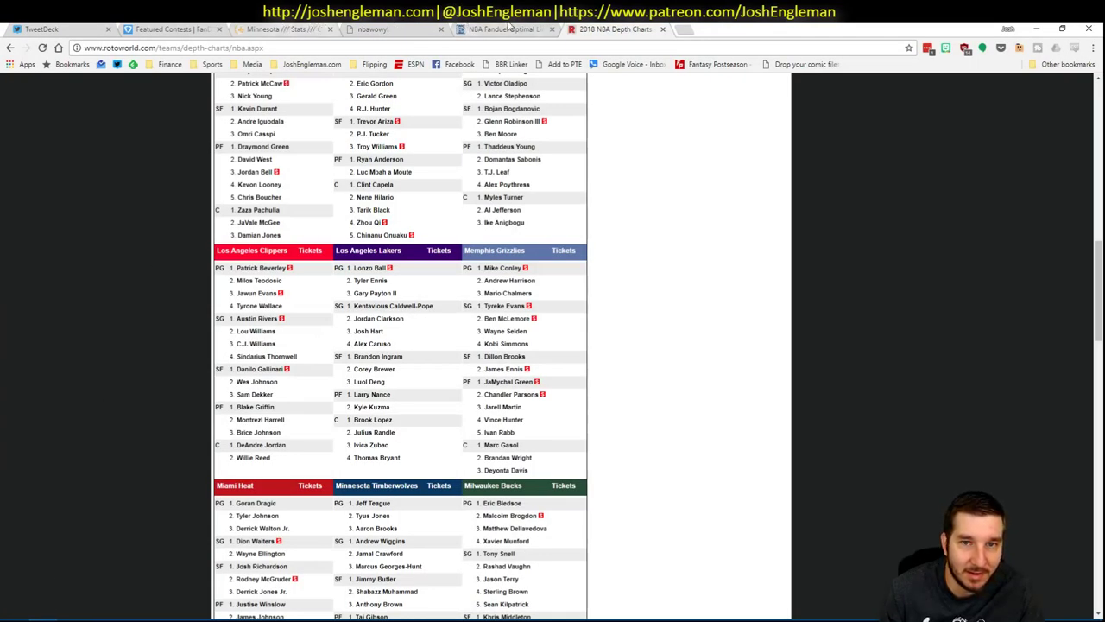
left_click(505, 28)
left_click(236, 136)
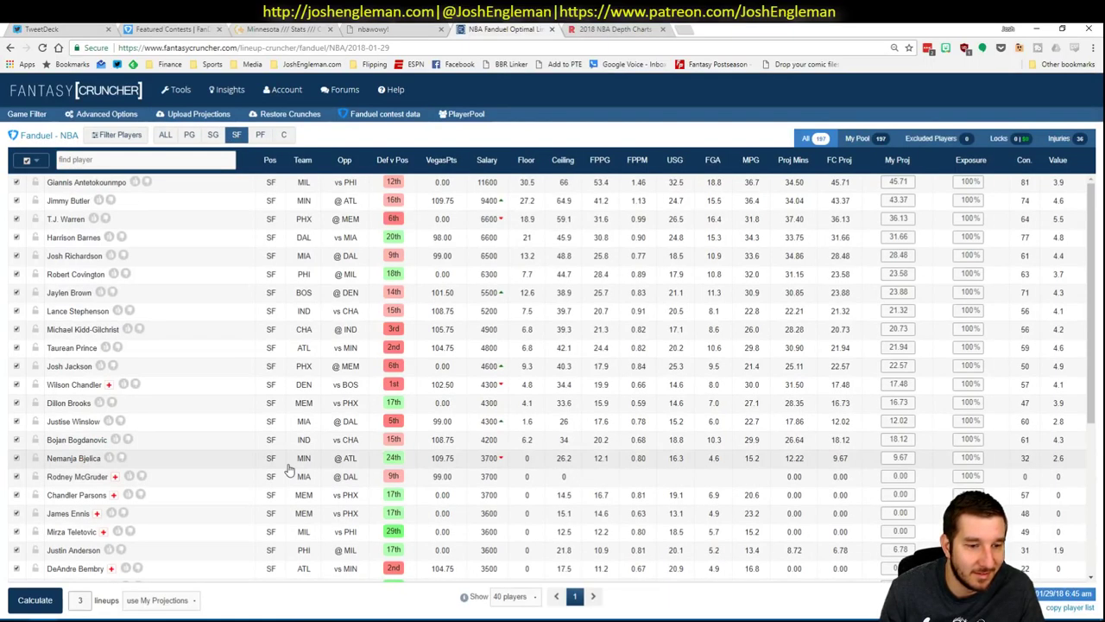
scroll(208, 432, "down", 5)
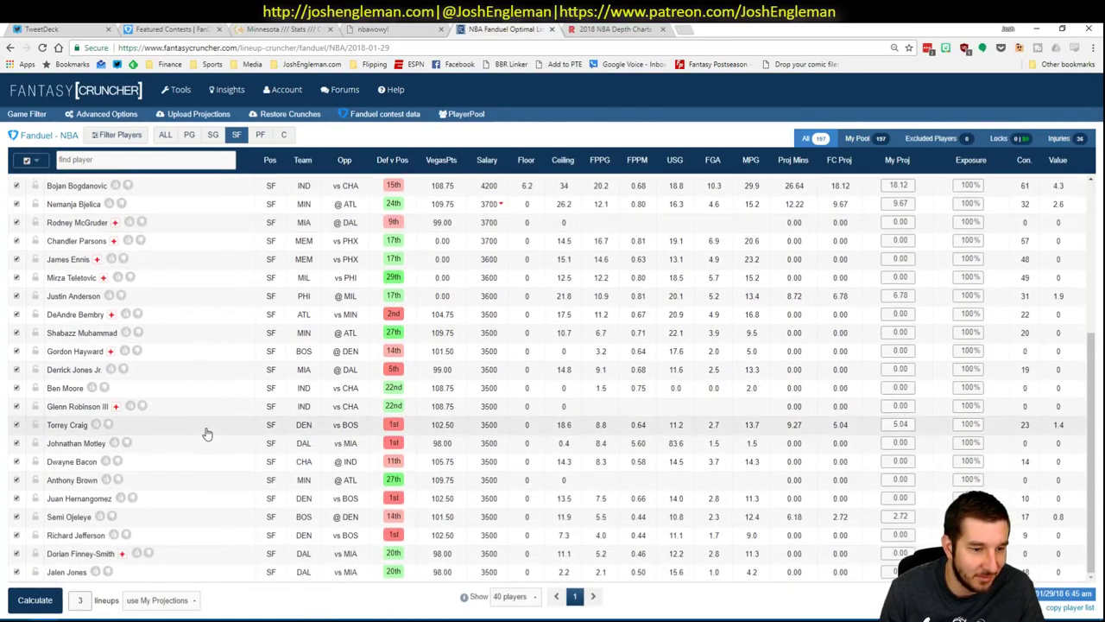
Search the FantasyCruncher player list for "jack", review Josh Jackson's game log, and return to the Excel workbook.
key("alt+Tab")
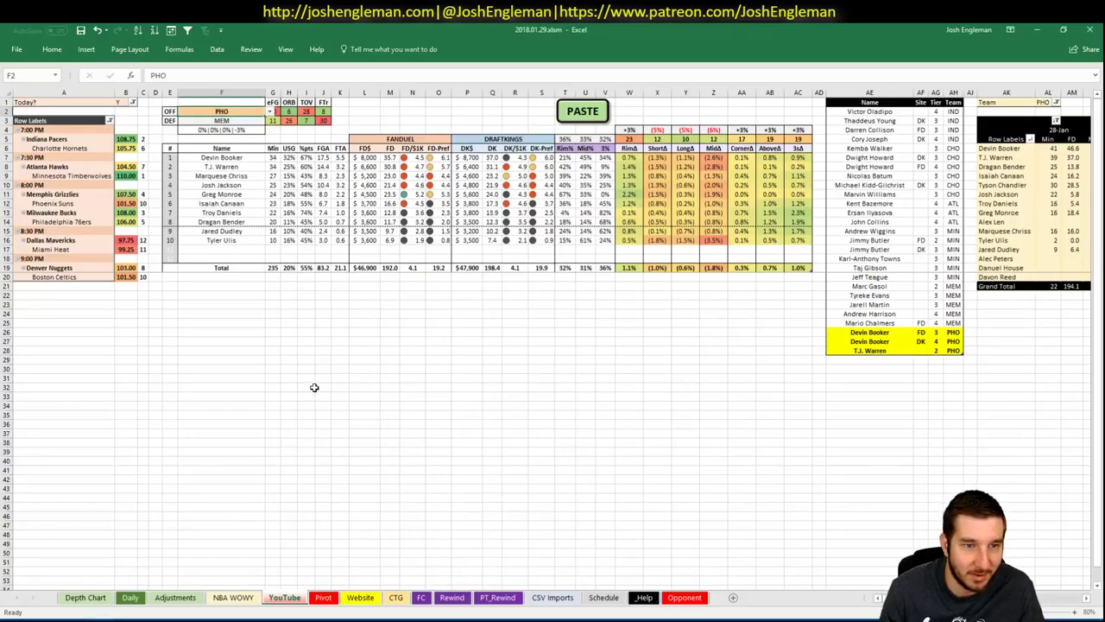
key("alt+Tab")
left_click(167, 161)
type("jack")
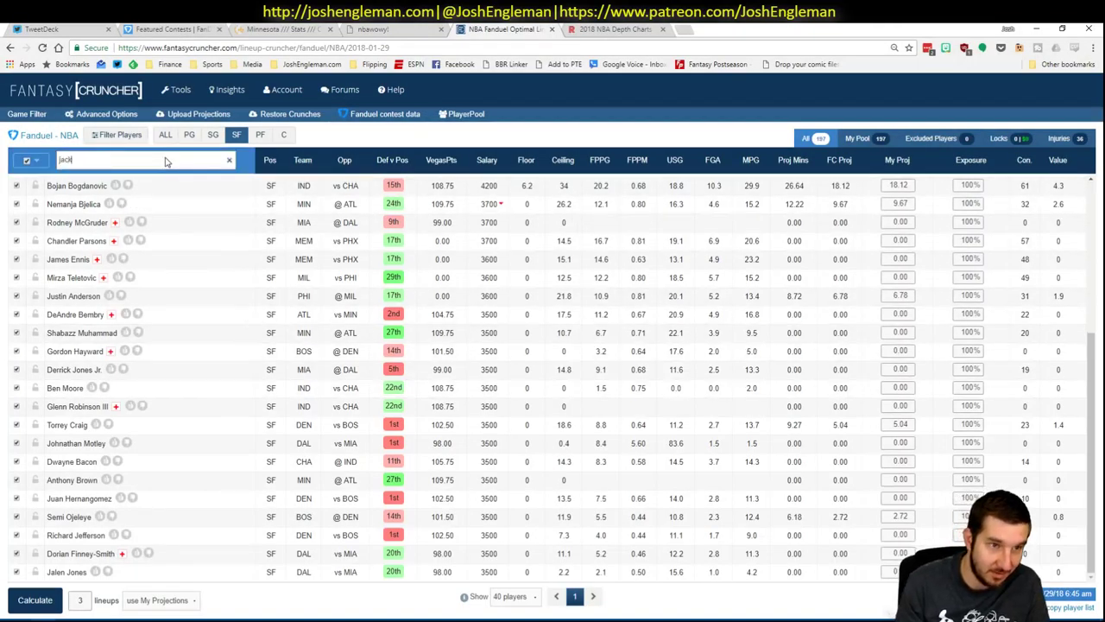
left_click(70, 183)
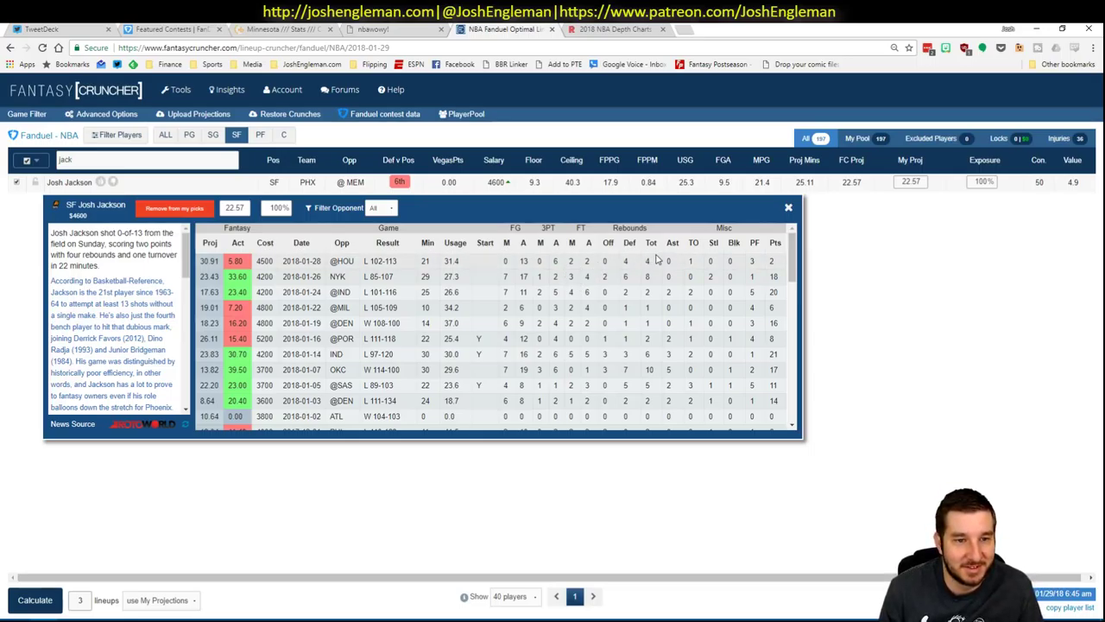
left_click(789, 209)
key("alt+Tab")
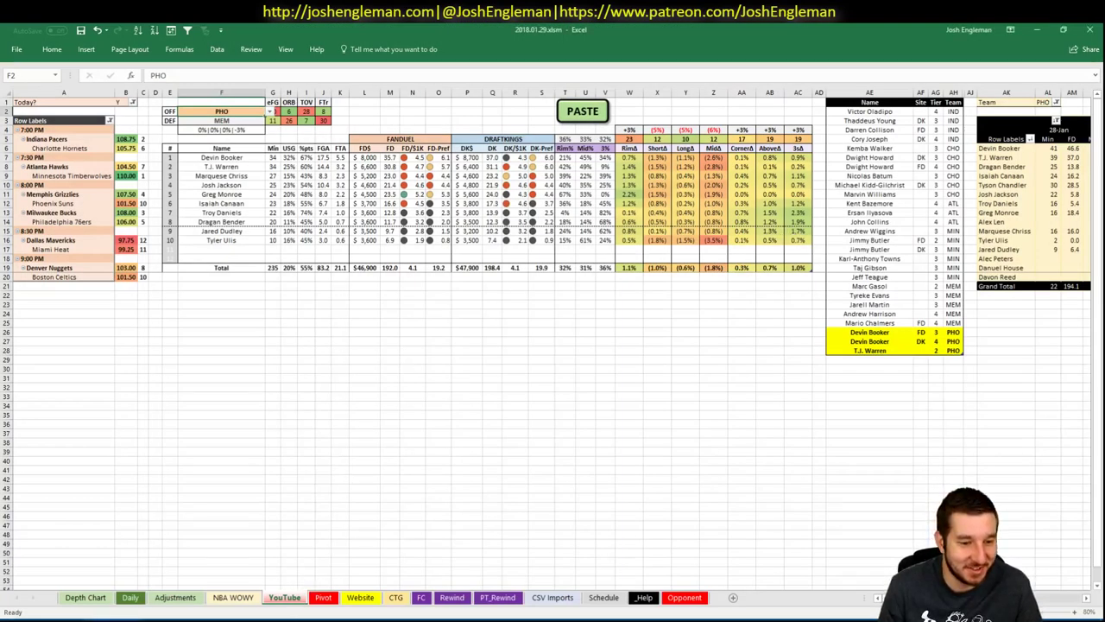
left_click(112, 609)
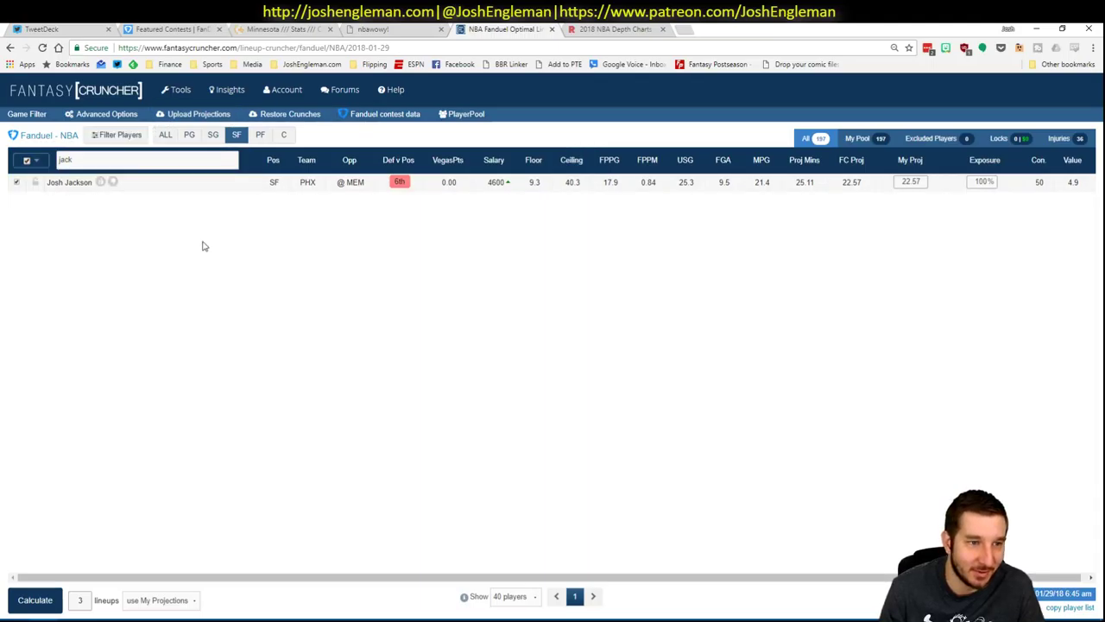
left_click(587, 29)
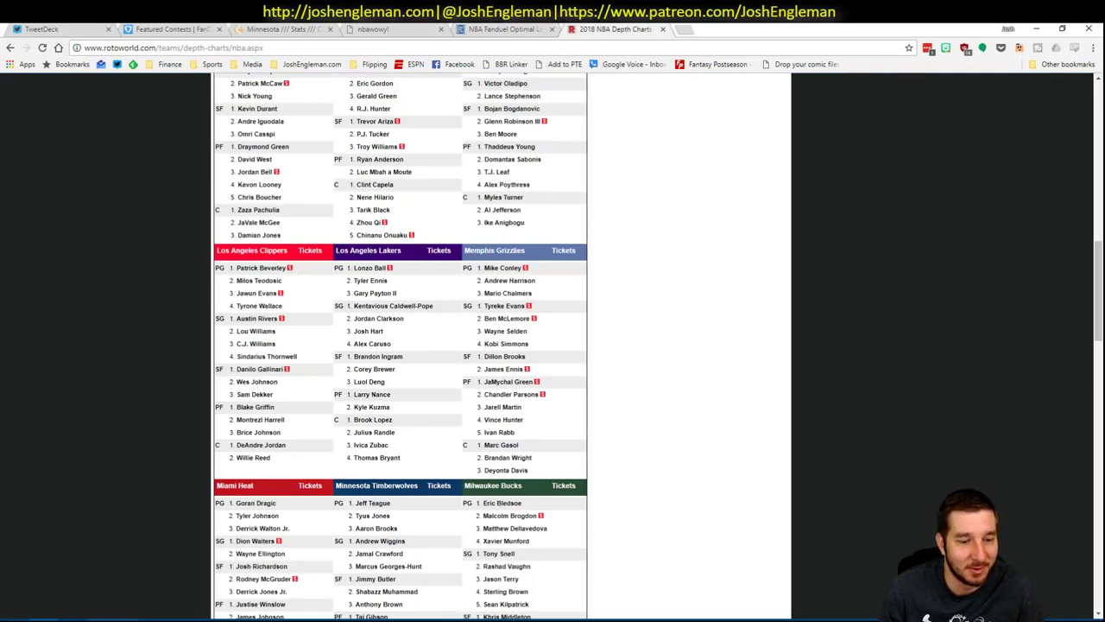
key("alt+Tab")
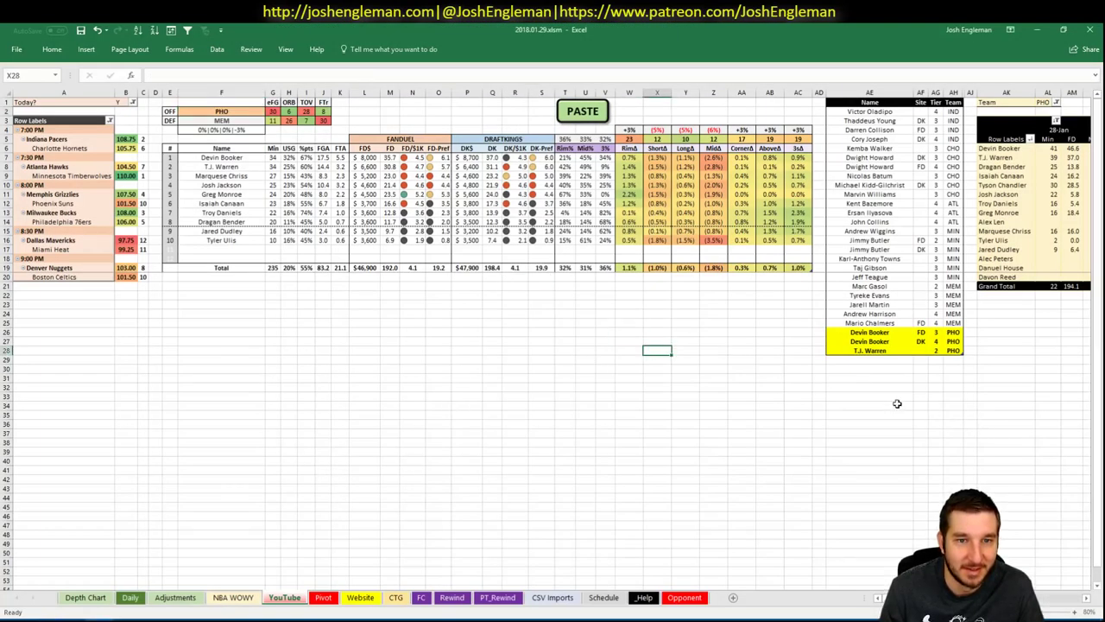
Add Greg Monroe to the player table in the row below T.J. Warren.
left_click(870, 359)
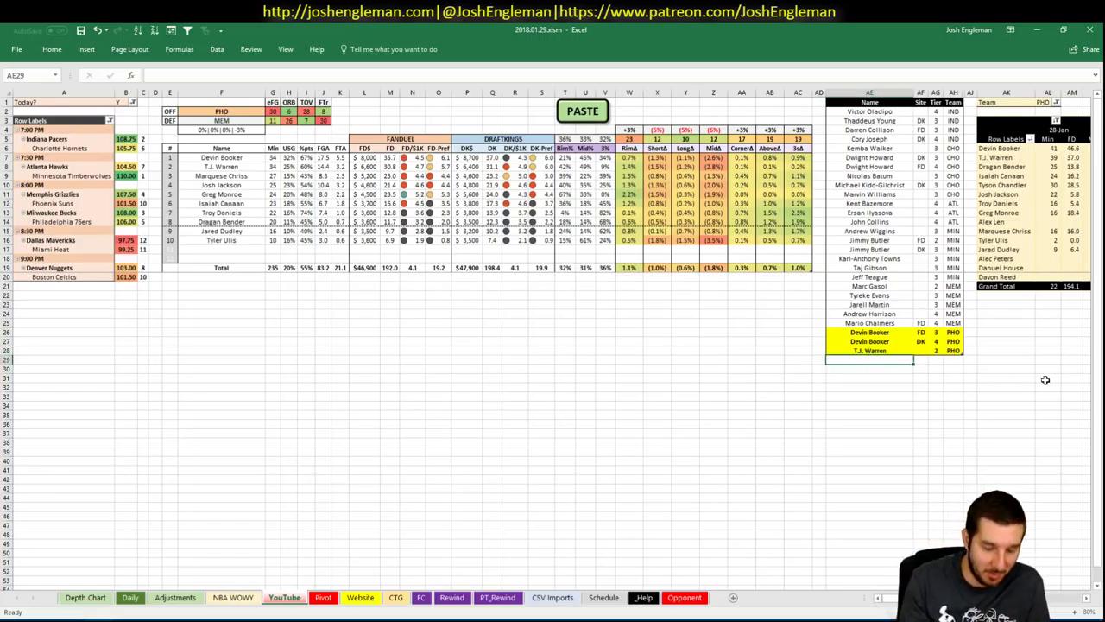
type("Greg Monroe")
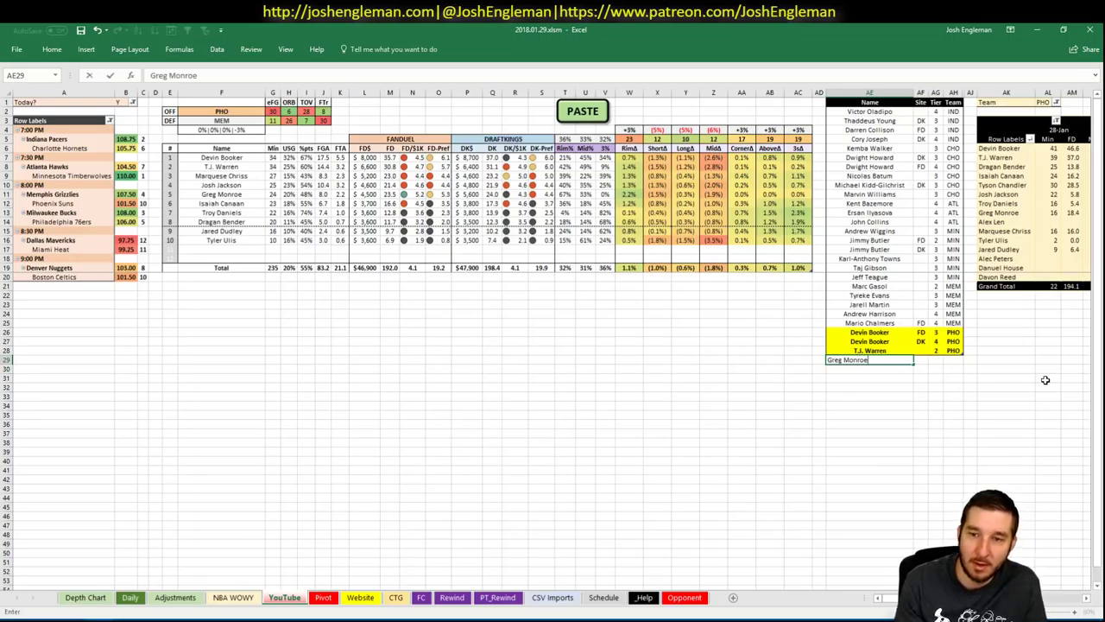
key("Tab")
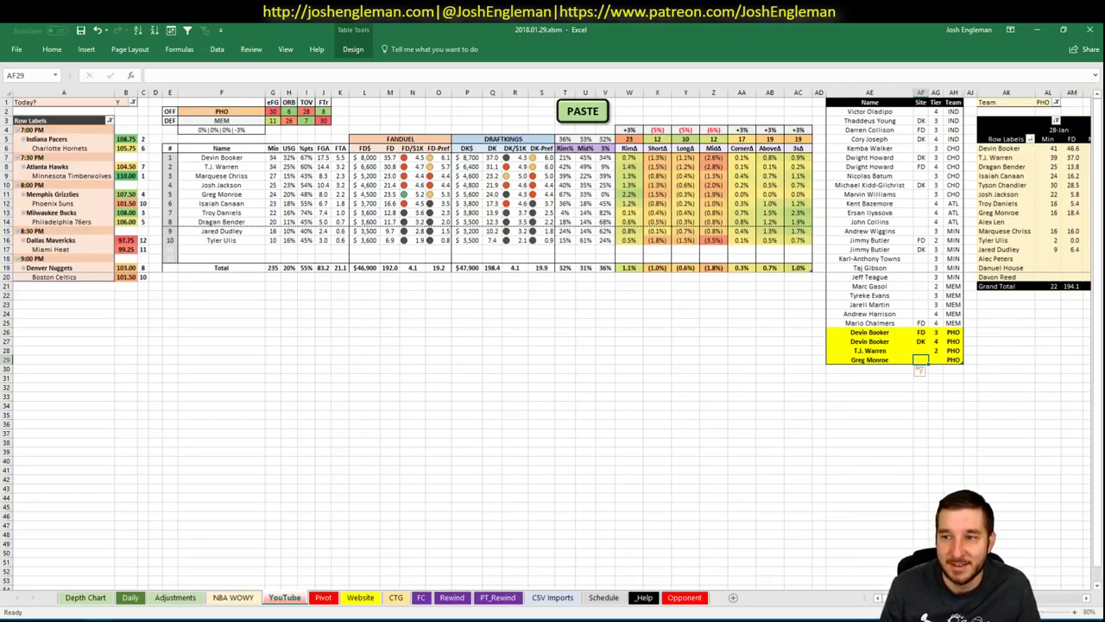
Review Greg Monroe's recent minutes and fantasy points in the game log pivot table and select his Tier cell in the player table.
scroll(920, 369, "right", 1)
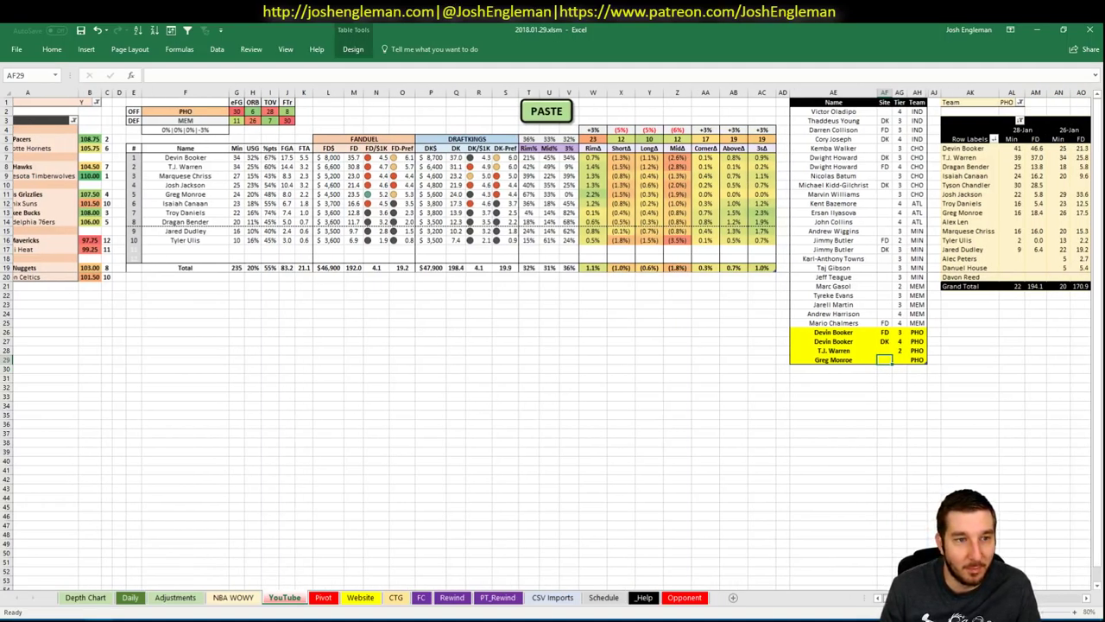
scroll(551, 339, "left", 1)
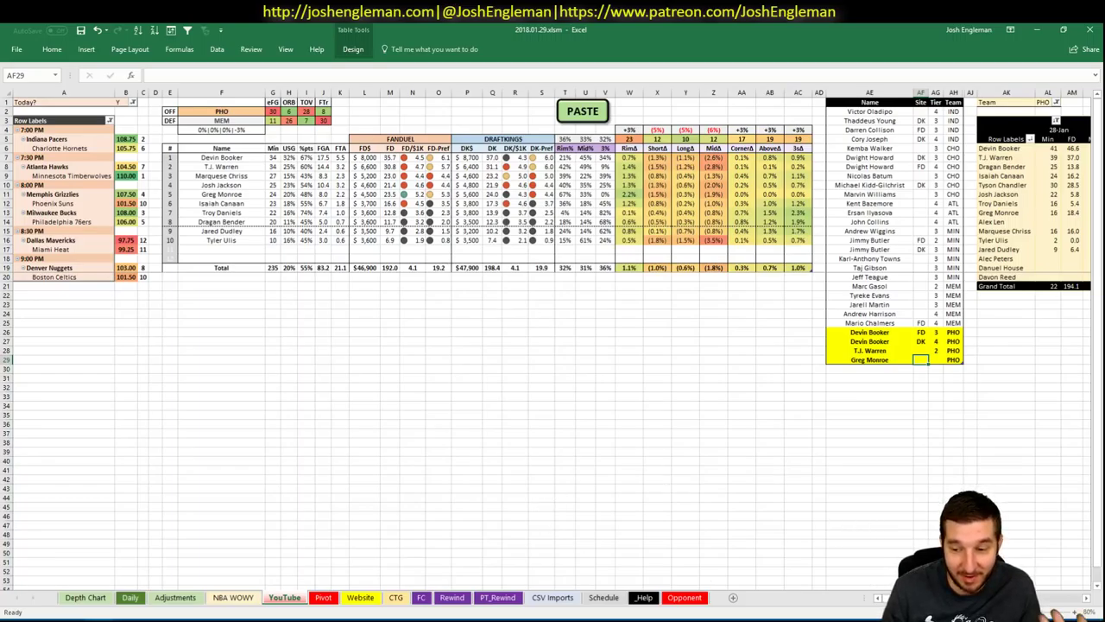
scroll(552, 345, "right", 14)
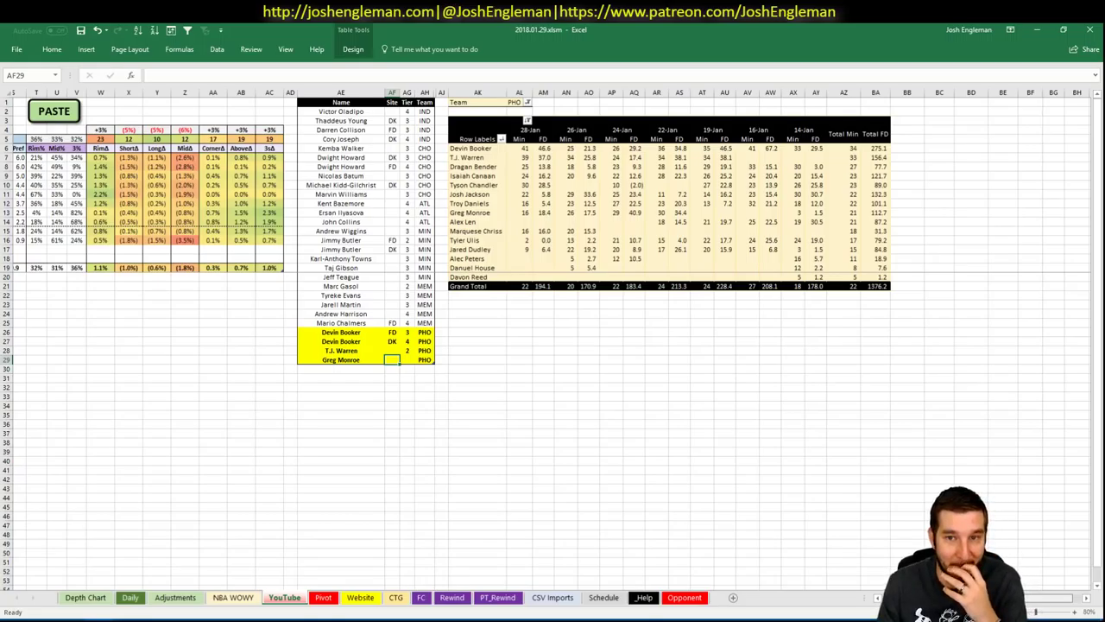
scroll(722, 249, "right", 1)
left_click(660, 212)
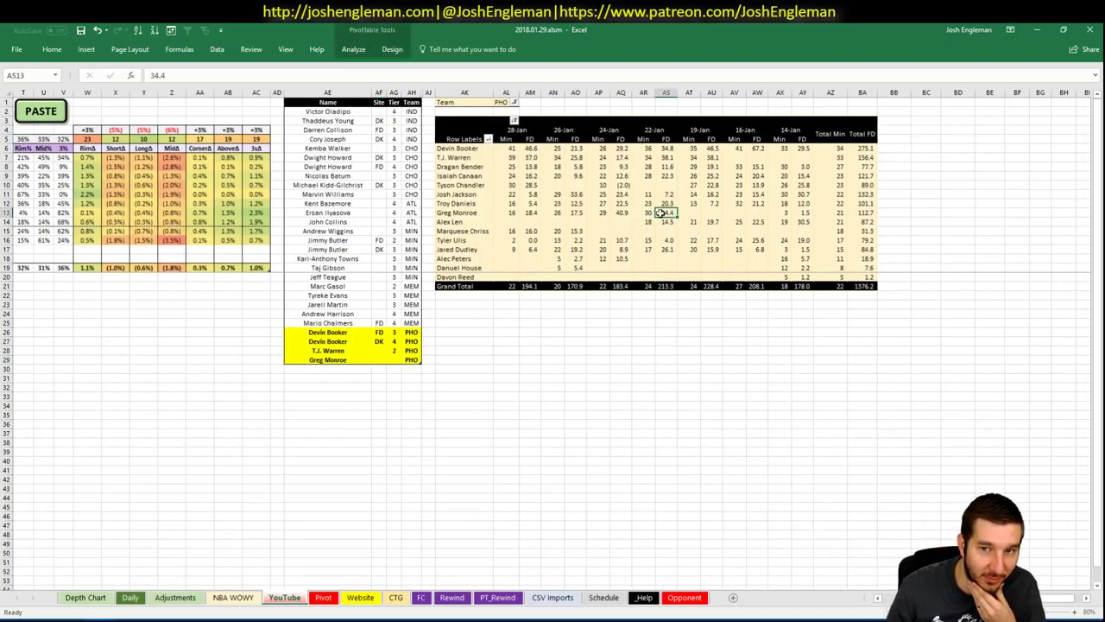
left_click(777, 400)
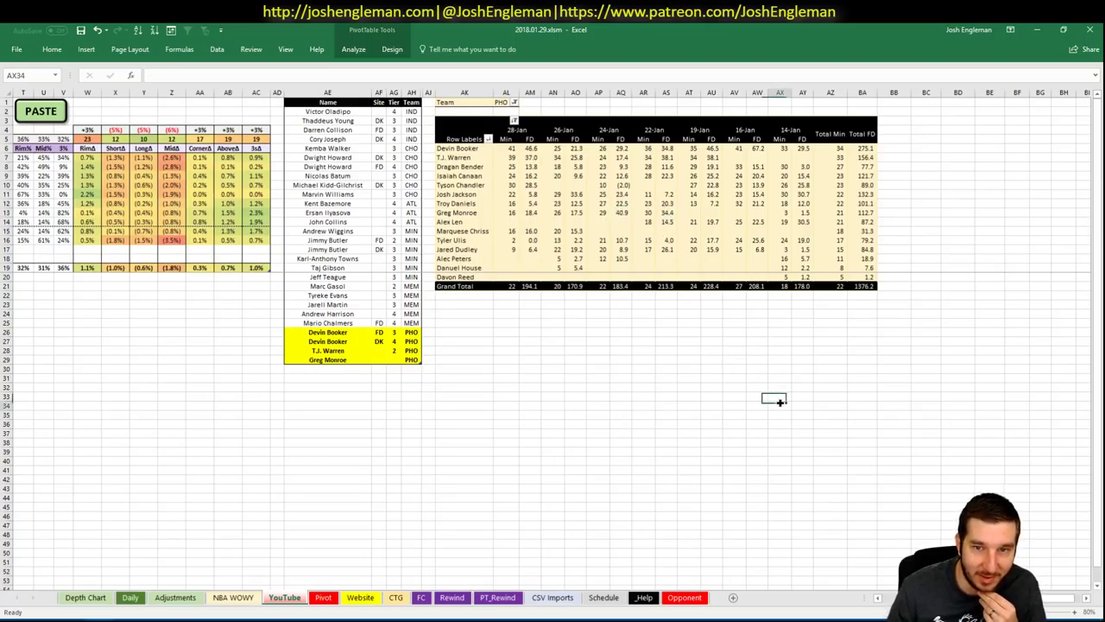
left_click(575, 213)
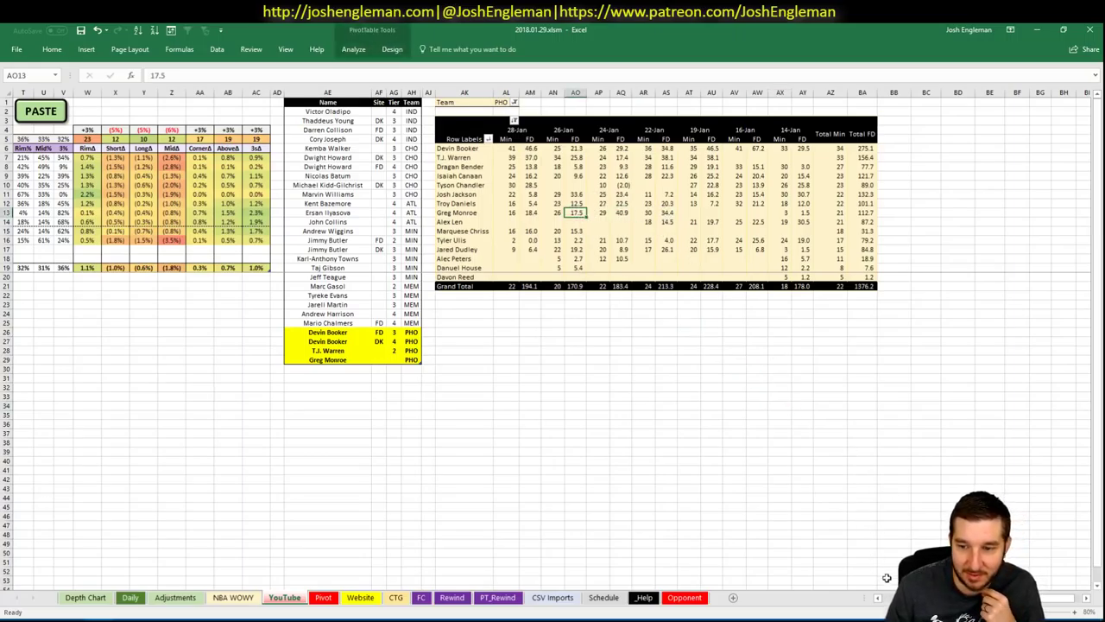
scroll(659, 353, "left", 6)
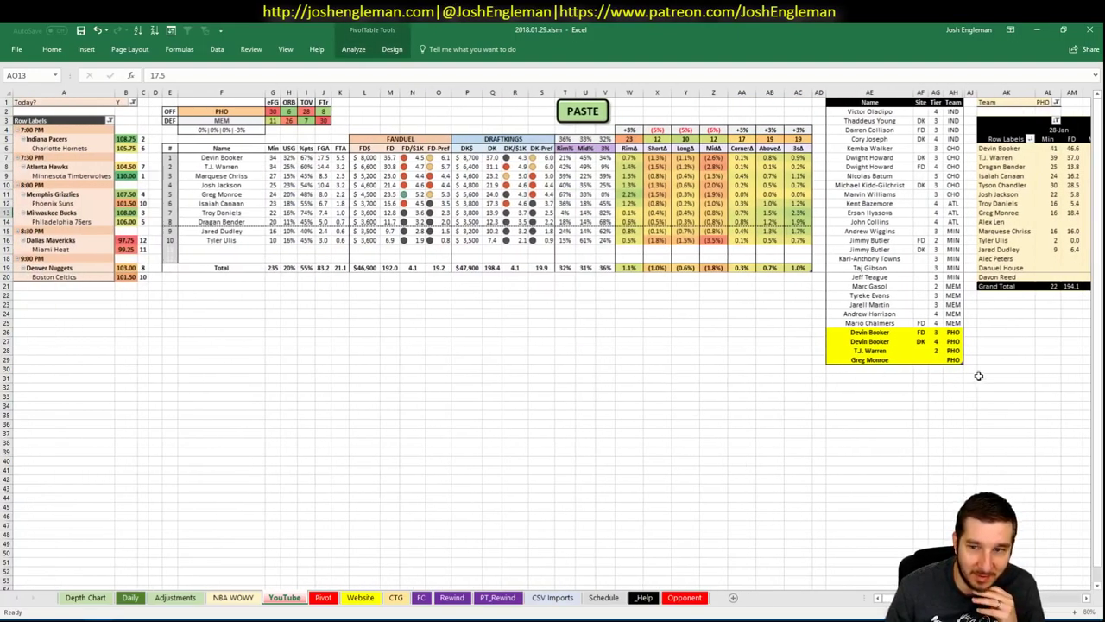
left_click(935, 359)
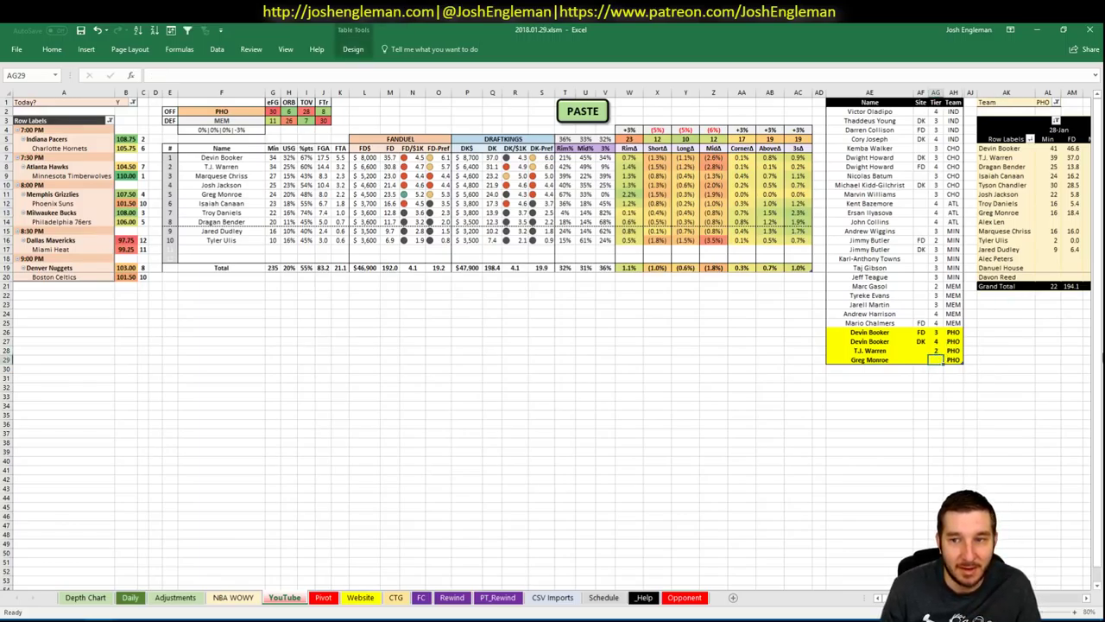
Give the Greg Monroe entry in the player tier list tier 2 and site FD.
type("2")
key("Return")
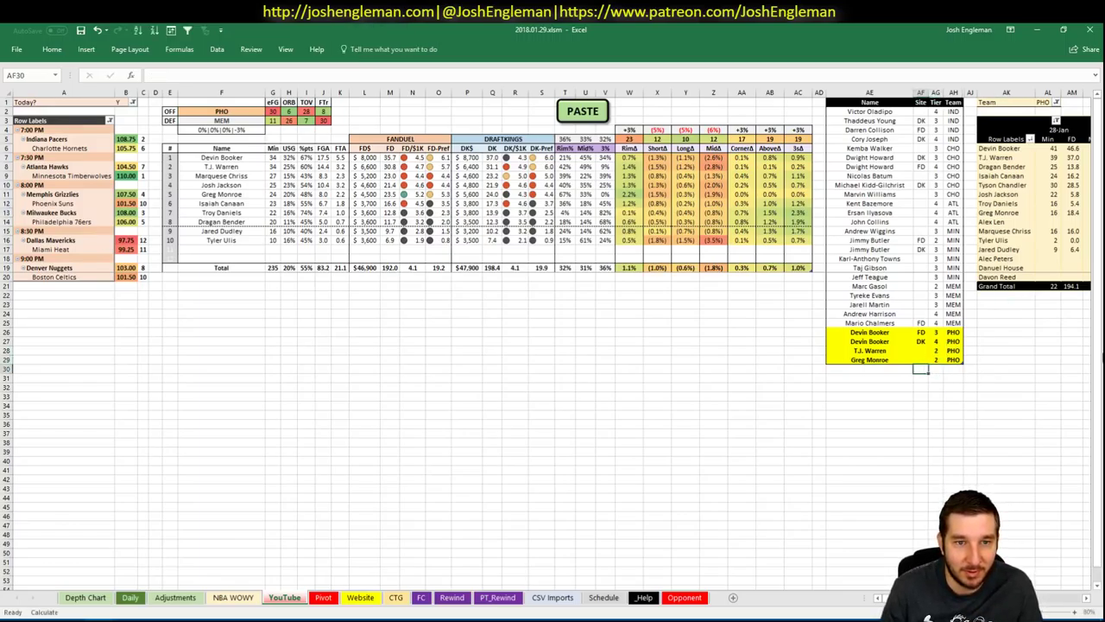
key("Left")
key("Left")
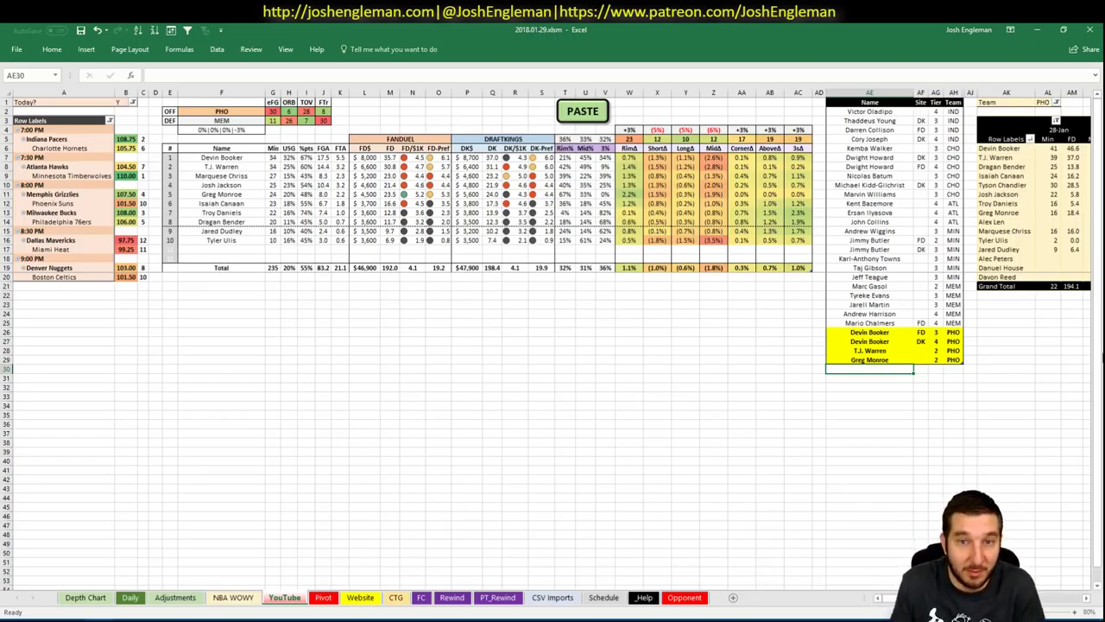
key("Up")
key("Right")
type("FD")
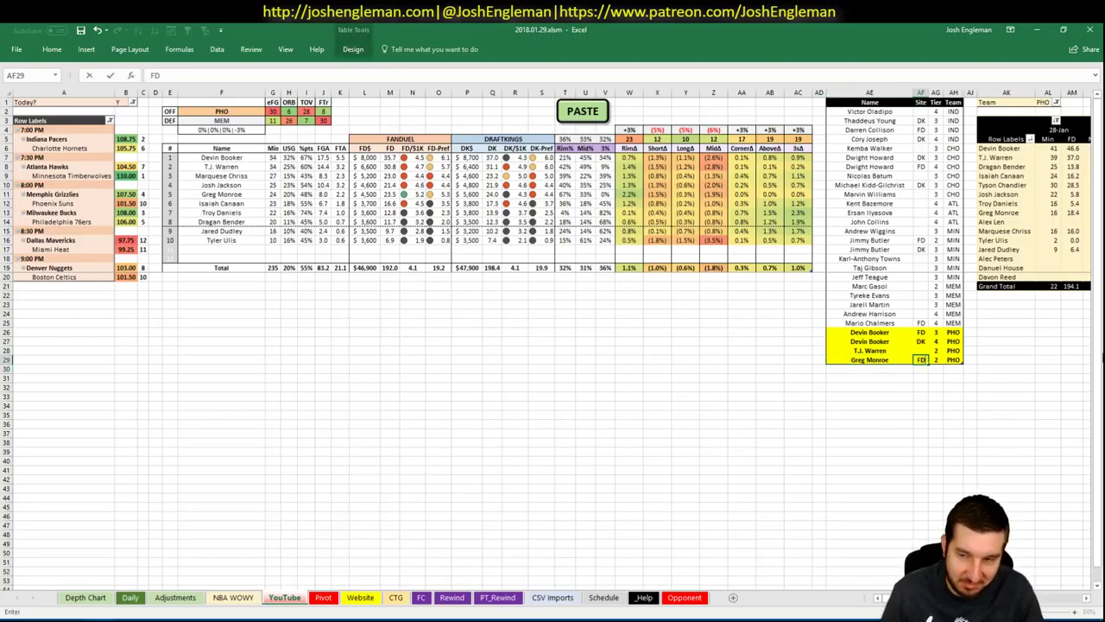
key("Return")
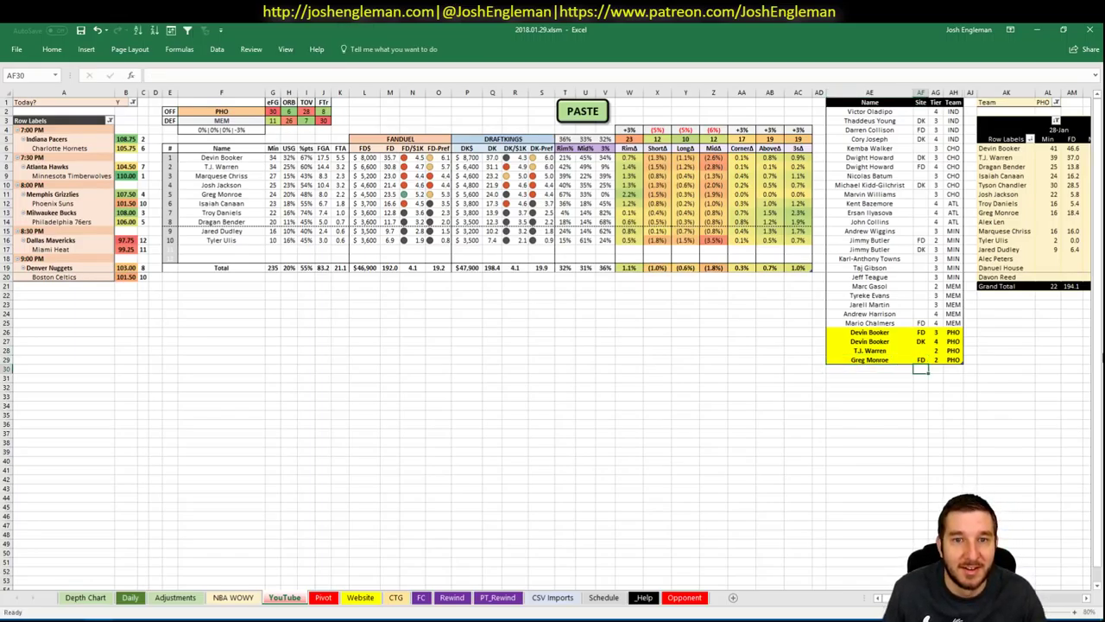
Add a second Greg Monroe row below the player tier list with site DK and tier 4.
key("Left")
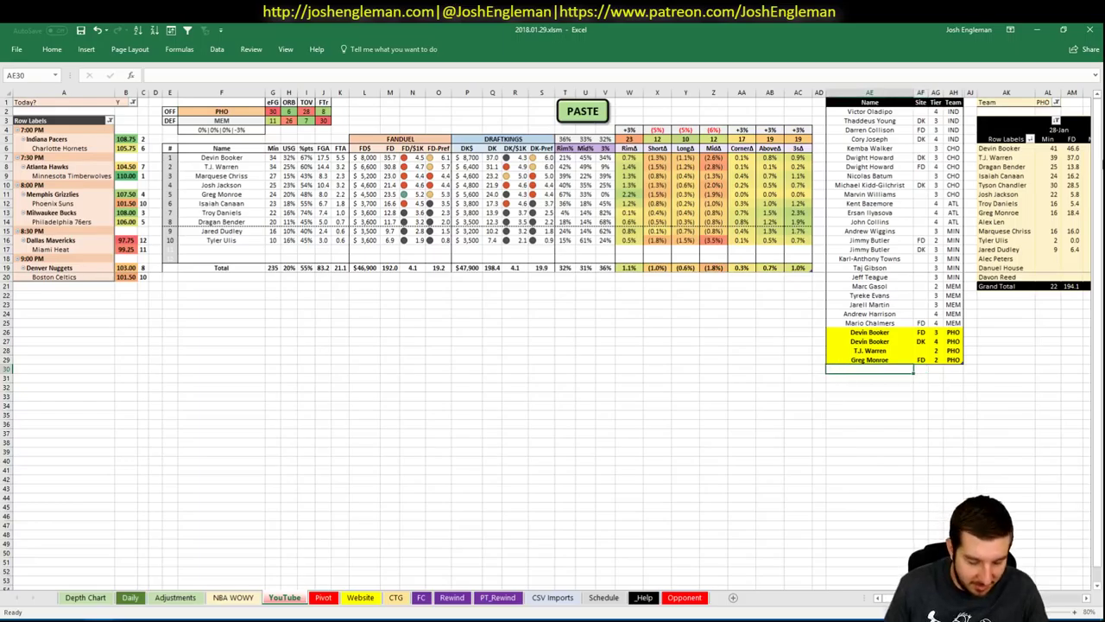
type("Greg Monroege")
key("Left")
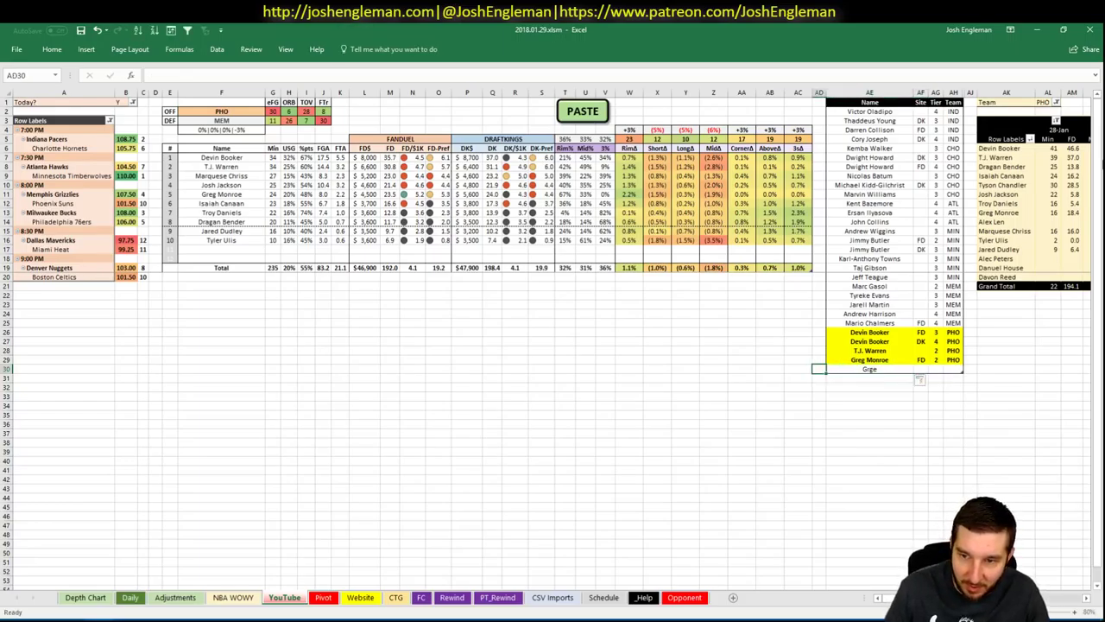
key("Right")
type("Greg Monroe")
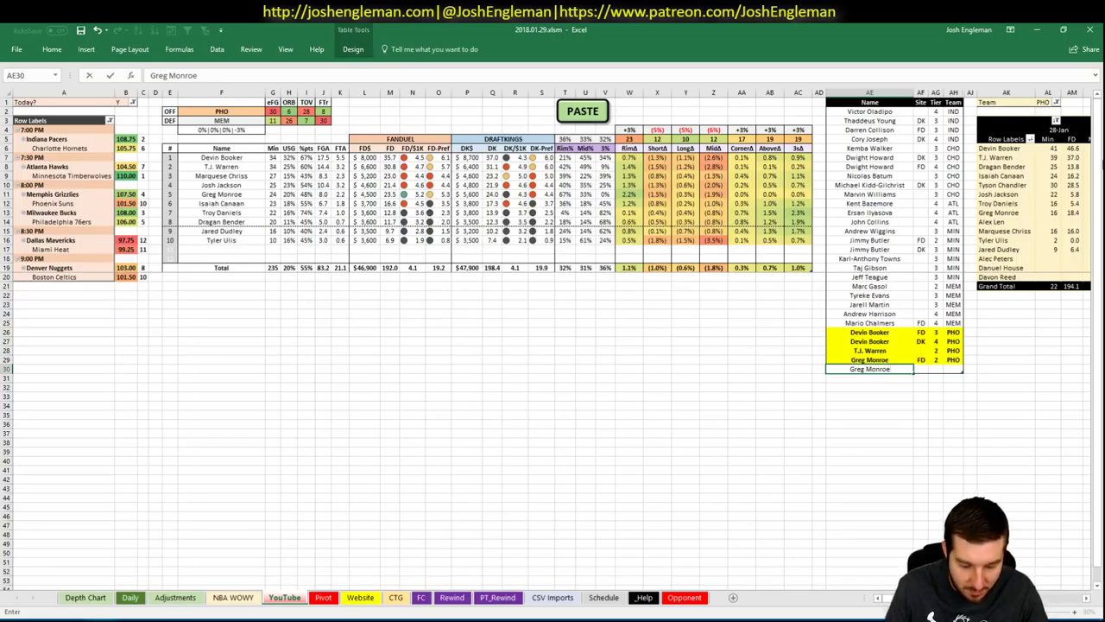
key("Tab")
type("DK")
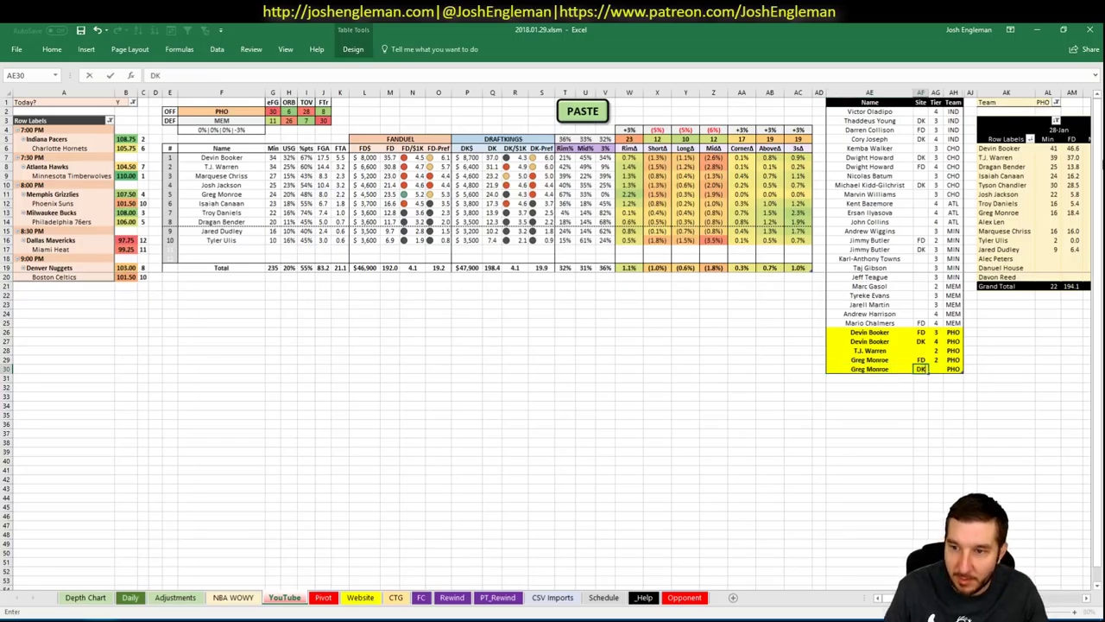
key("Return")
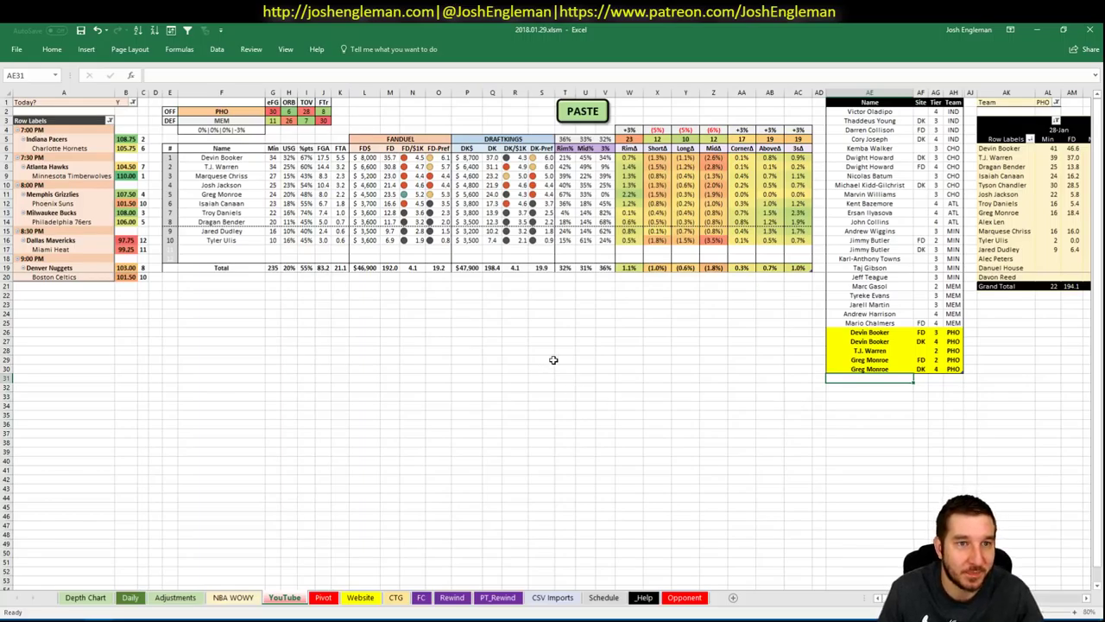
Set the offensive team of the matchup table to MIL.
left_click(220, 110)
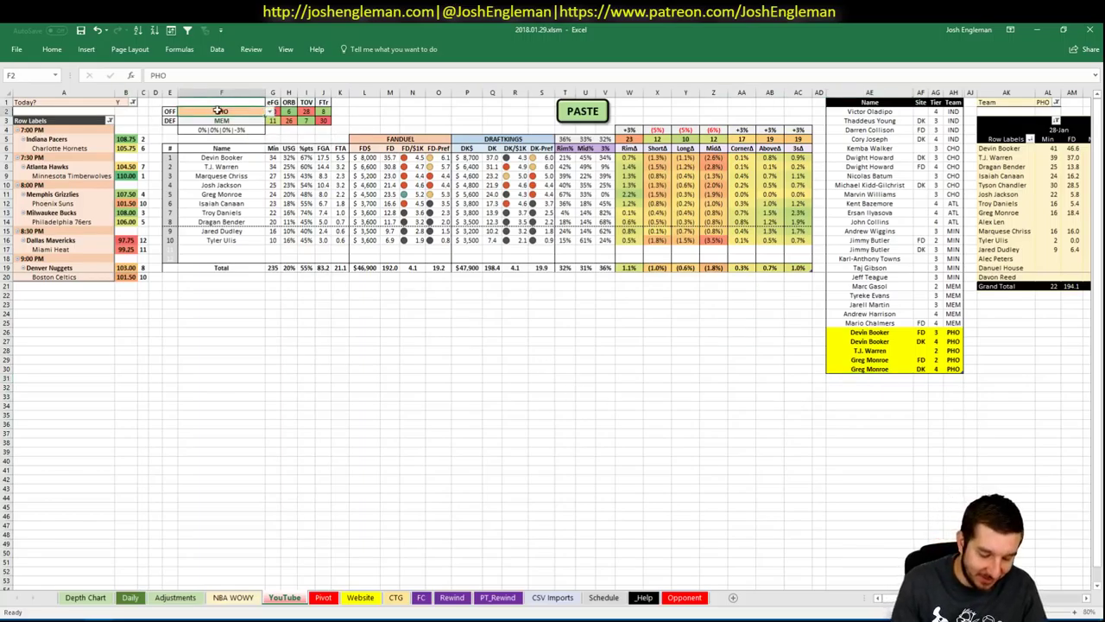
type("MIL")
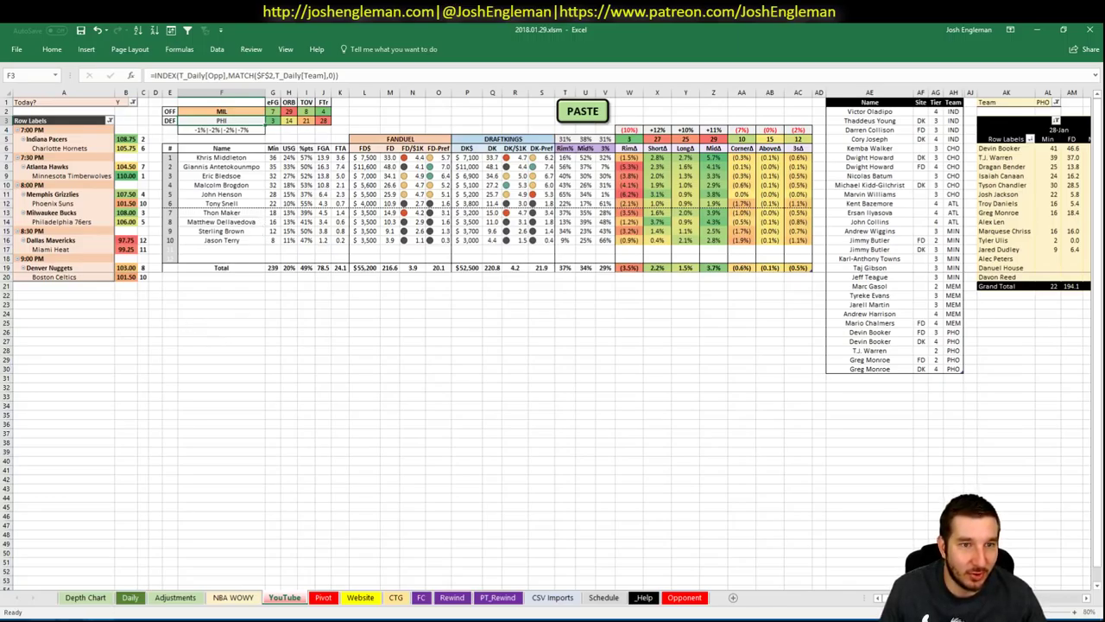
mouse_move(60, 617)
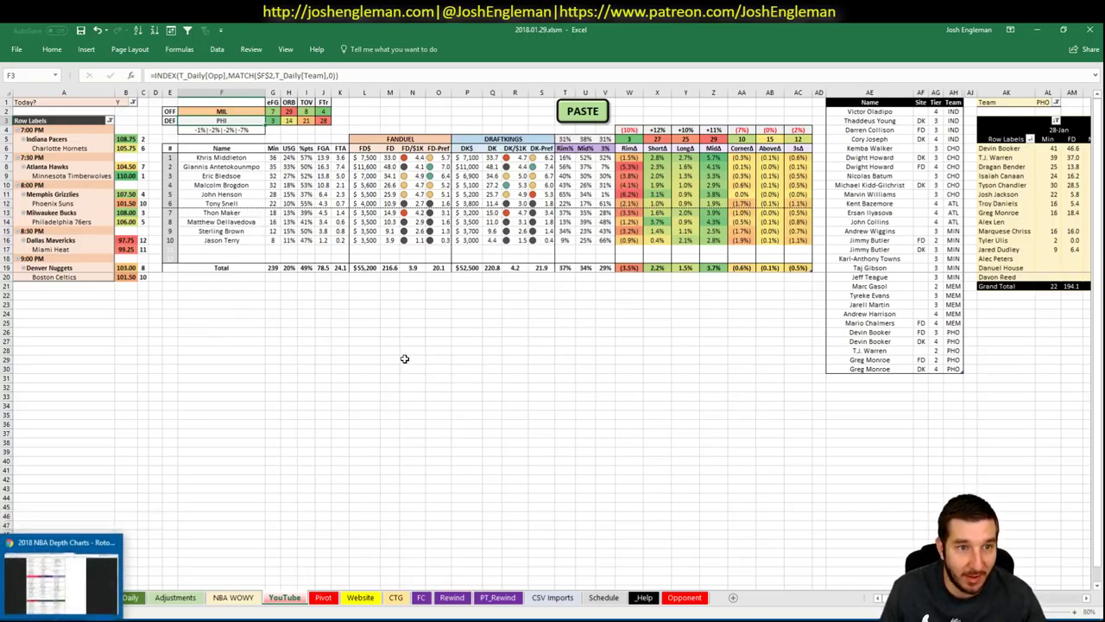
left_click(458, 378)
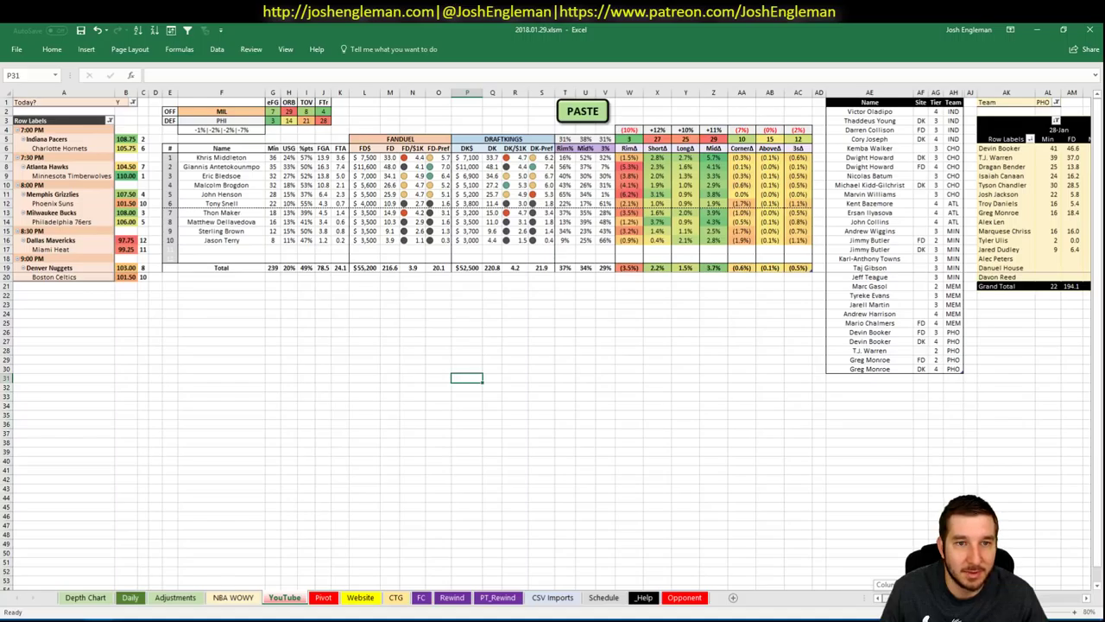
Filter the recent-games pivot table by team MIL.
scroll(552, 345, "right", 3)
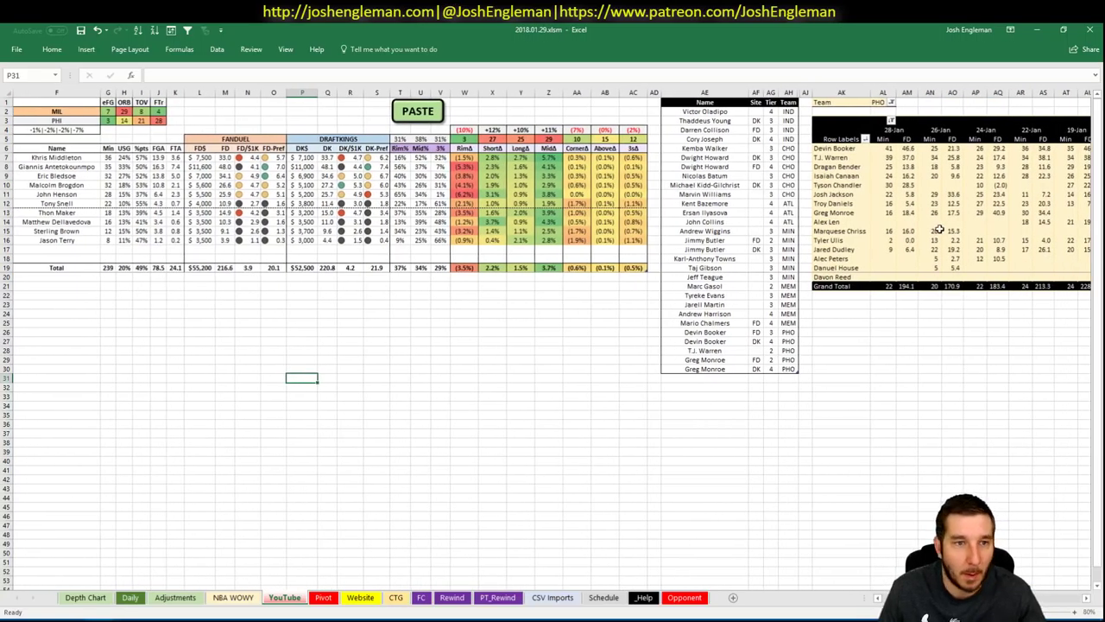
mouse_move(927, 233)
left_click(860, 341)
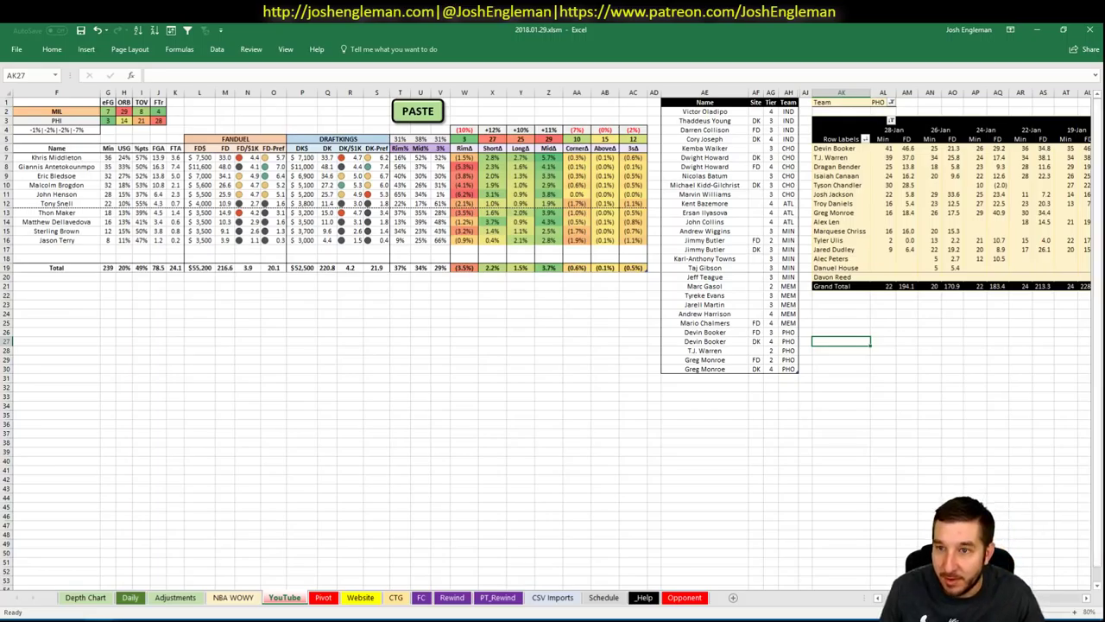
scroll(552, 345, "right", 3)
left_click(609, 102)
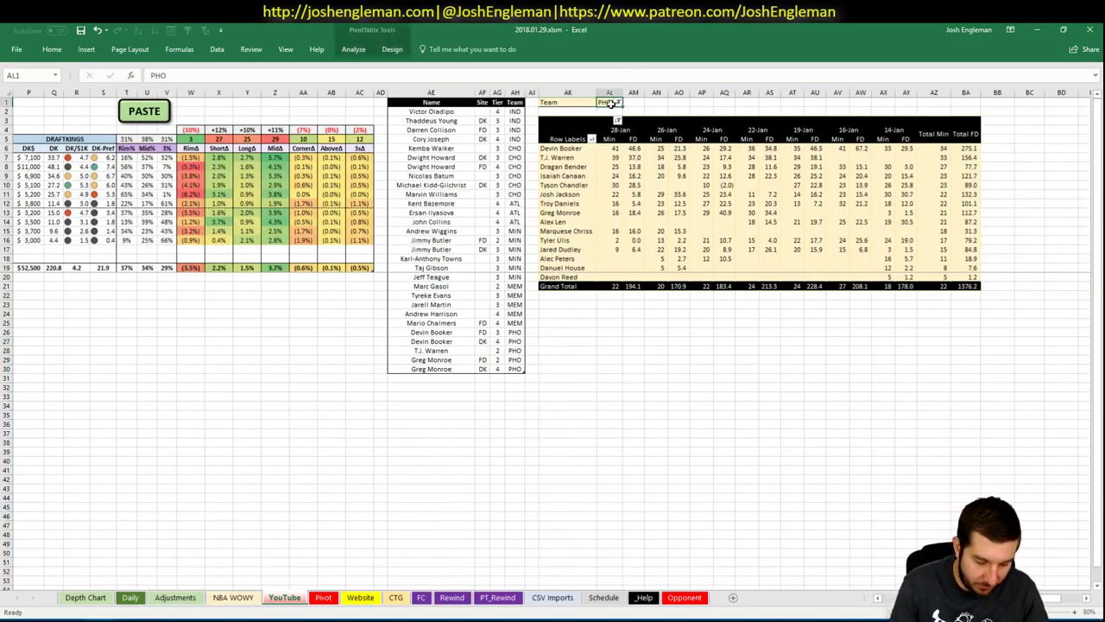
type("MIL")
key("Return")
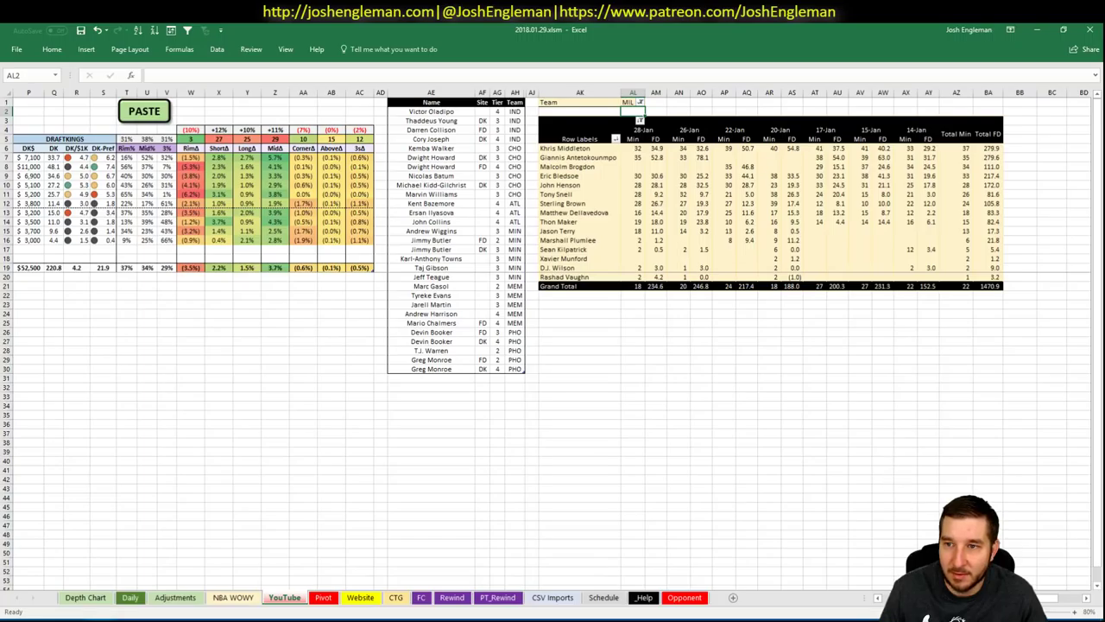
Add Khris Middleton to the end of the player tier list with tier 3 and no site.
scroll(854, 388, "left", 5)
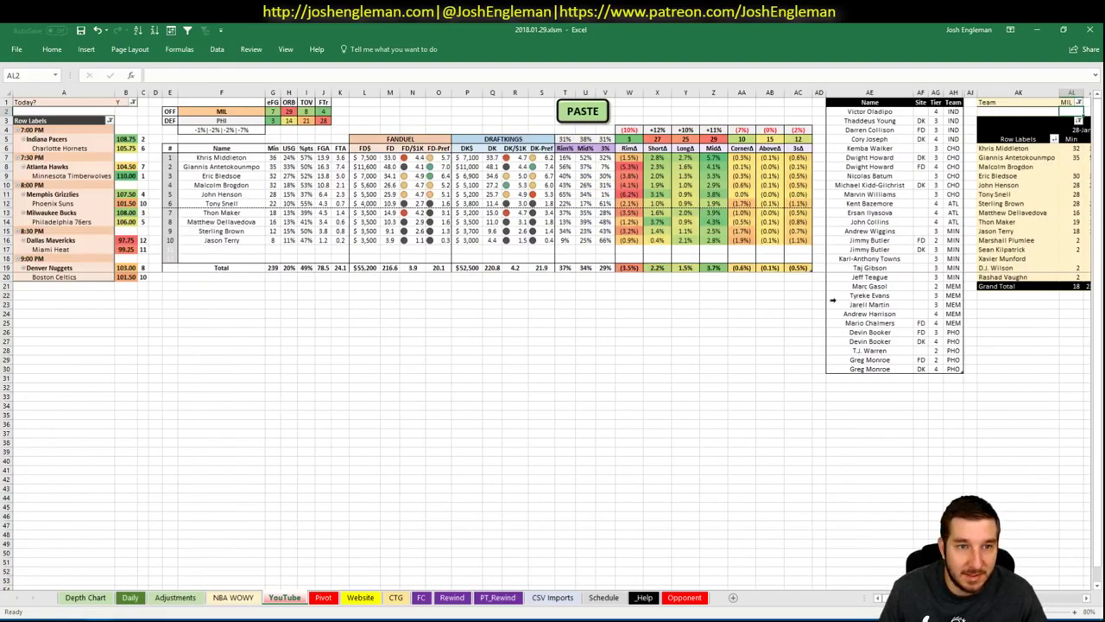
left_click(855, 378)
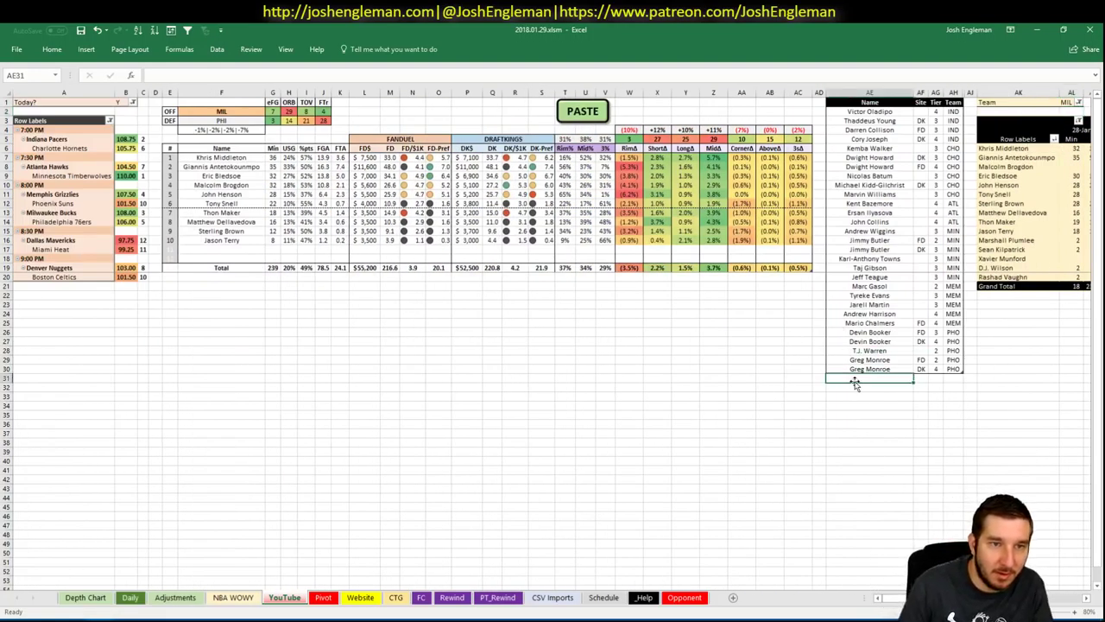
type("Khris Middleton")
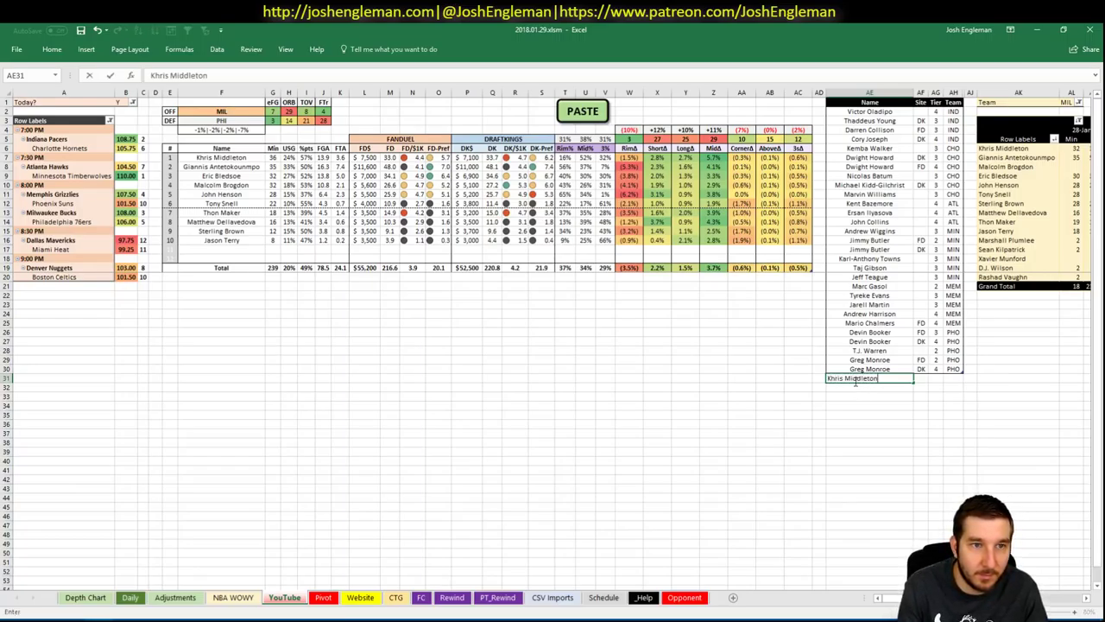
key("Tab")
key("Tab")
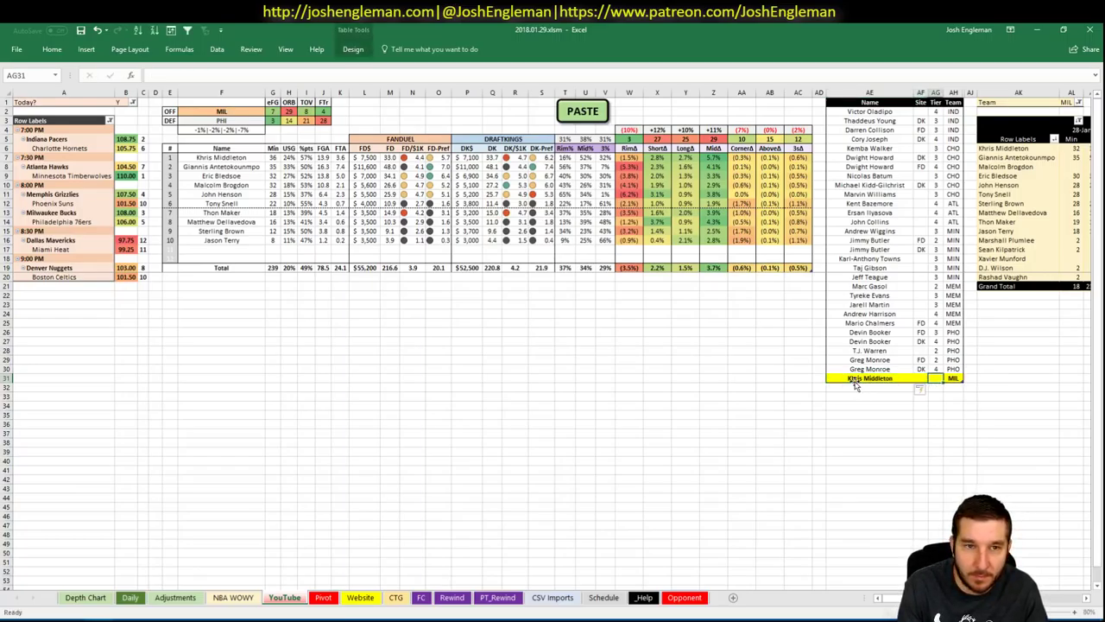
type("3")
key("Return")
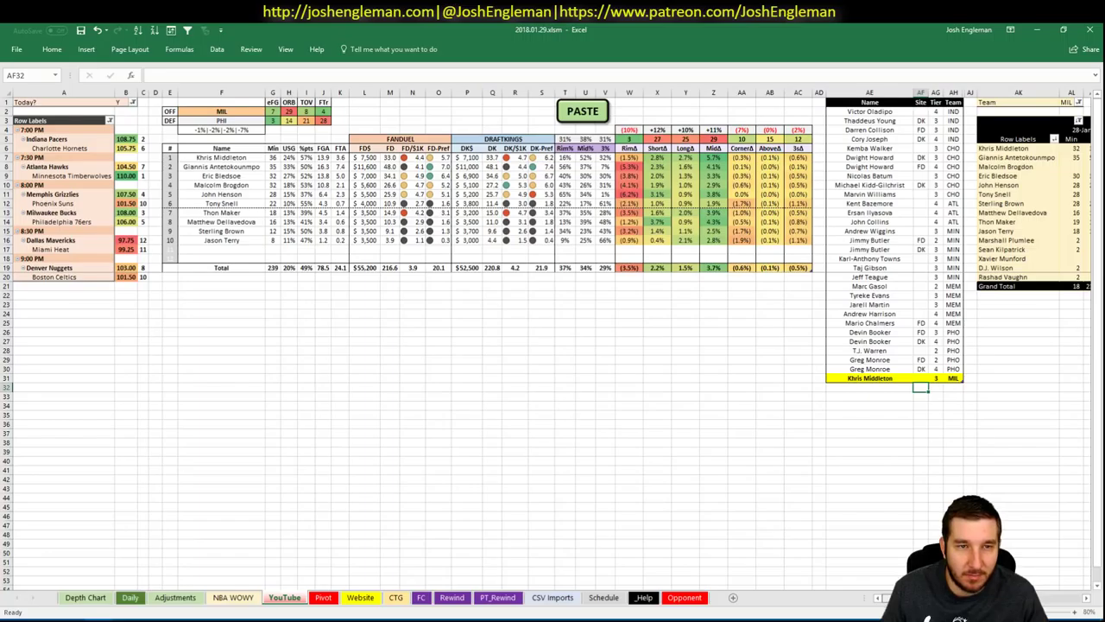
Switch to FantasyCruncher in the browser, clear the player search and review Giannis Antetokounmpo's game log filtered to opponent PHI.
scroll(1050, 607, "right", 5)
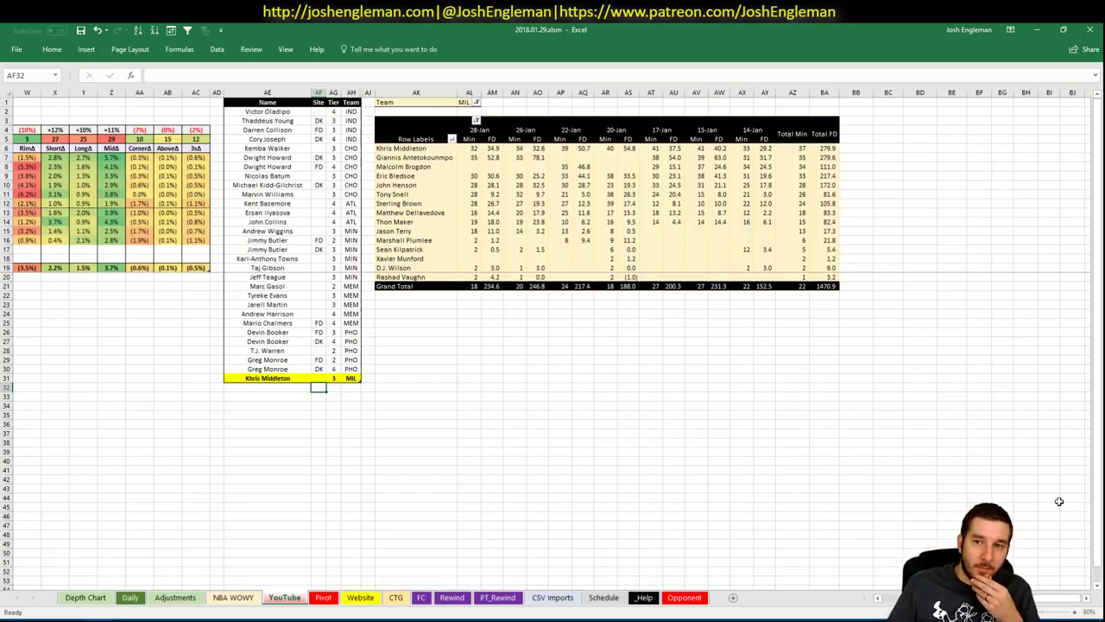
scroll(1052, 610, "left", 5)
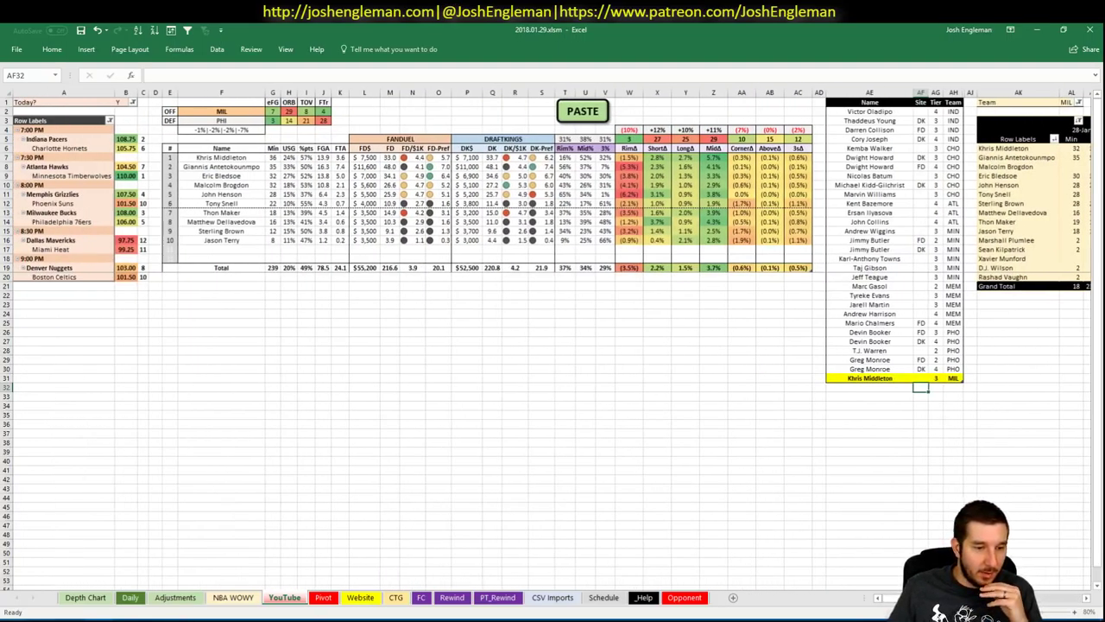
key("alt+Tab")
left_click(507, 28)
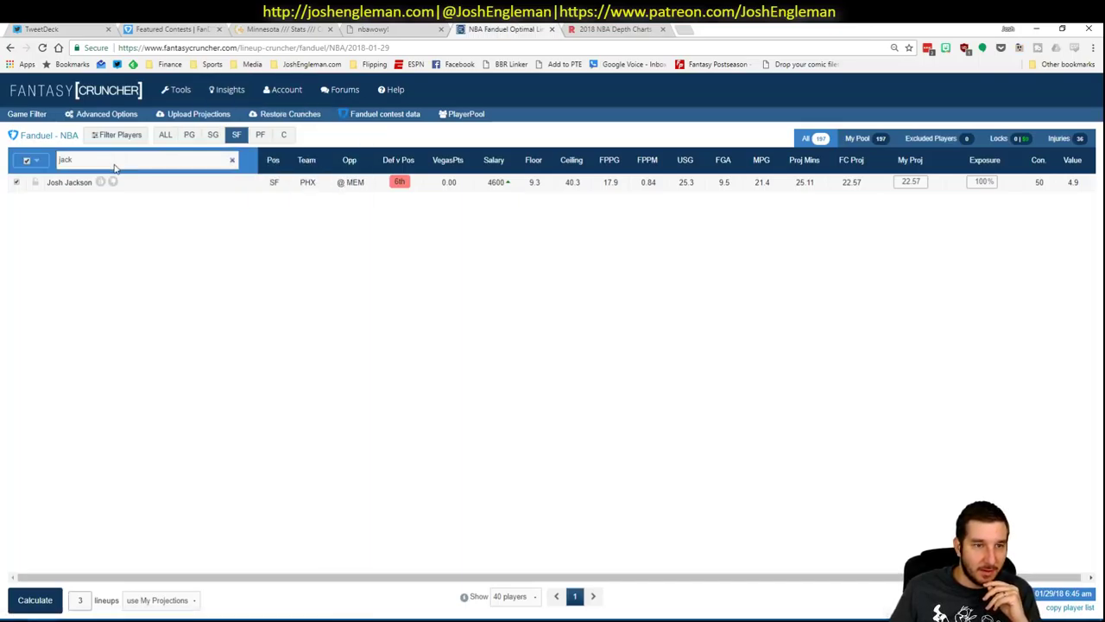
left_click(233, 160)
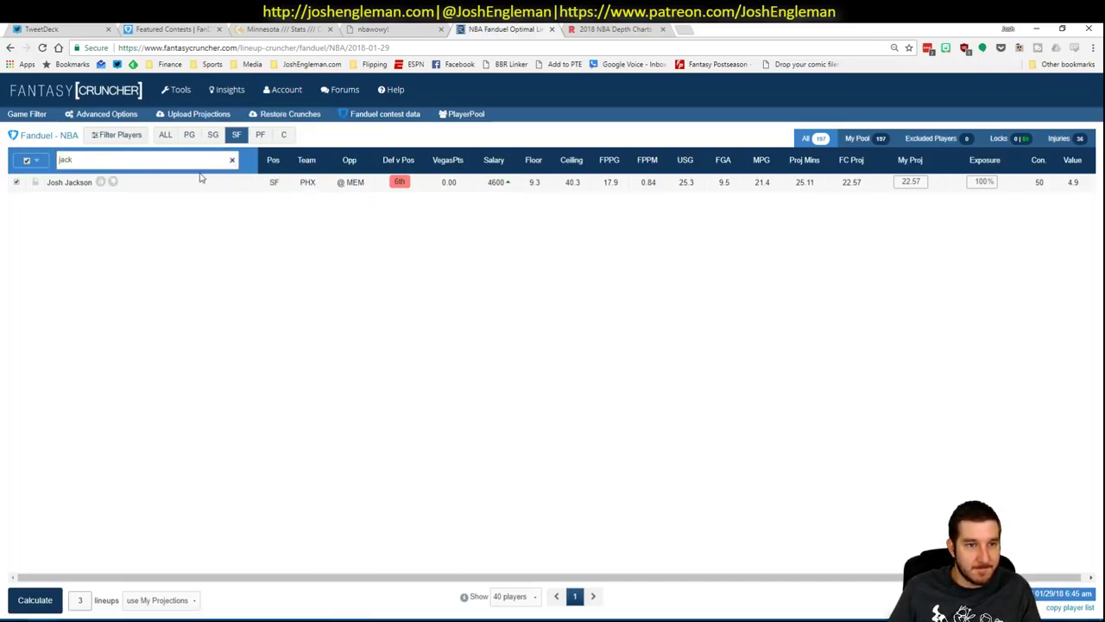
left_click(88, 182)
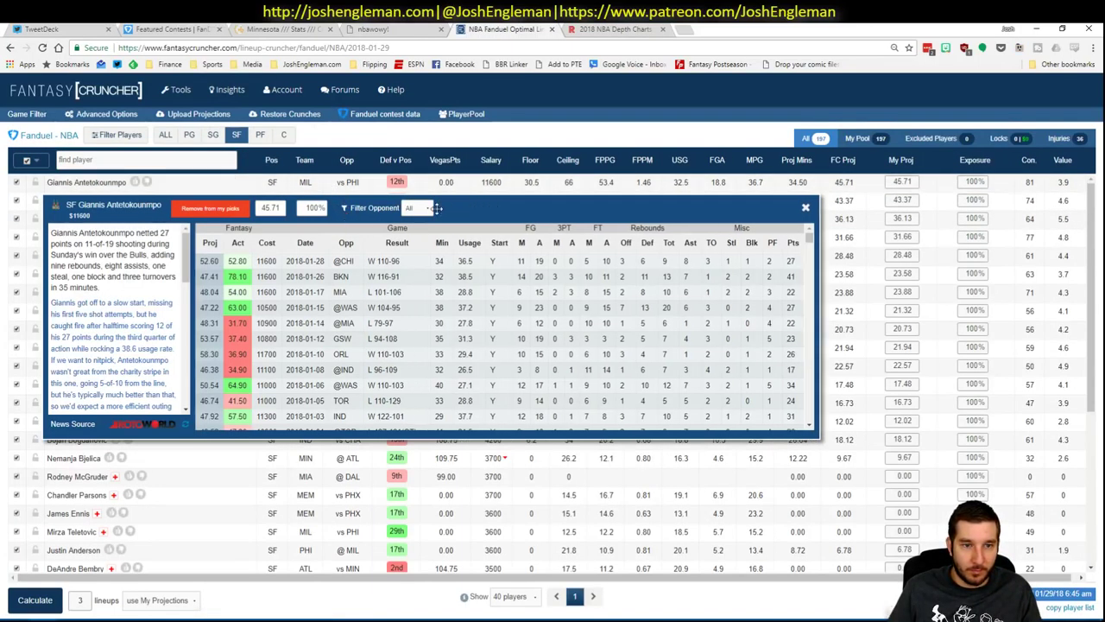
left_click(429, 210)
left_click(424, 226)
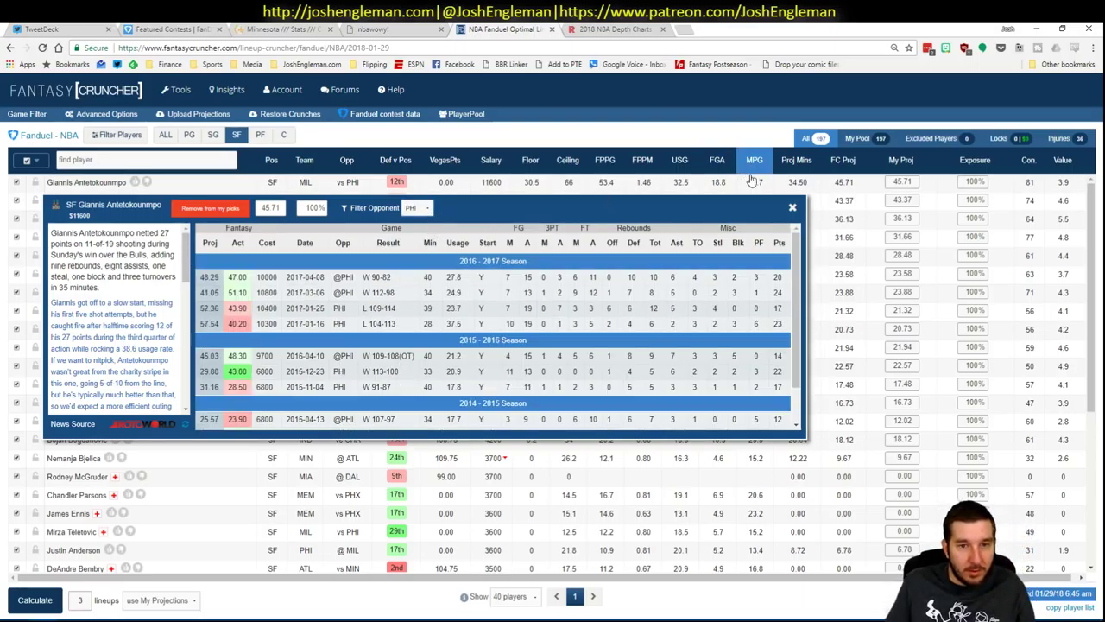
left_click(791, 207)
Switch back to Excel and add Giannis Antetokounmpo to the player tier list with tier 4 and no site.
key("alt+Tab")
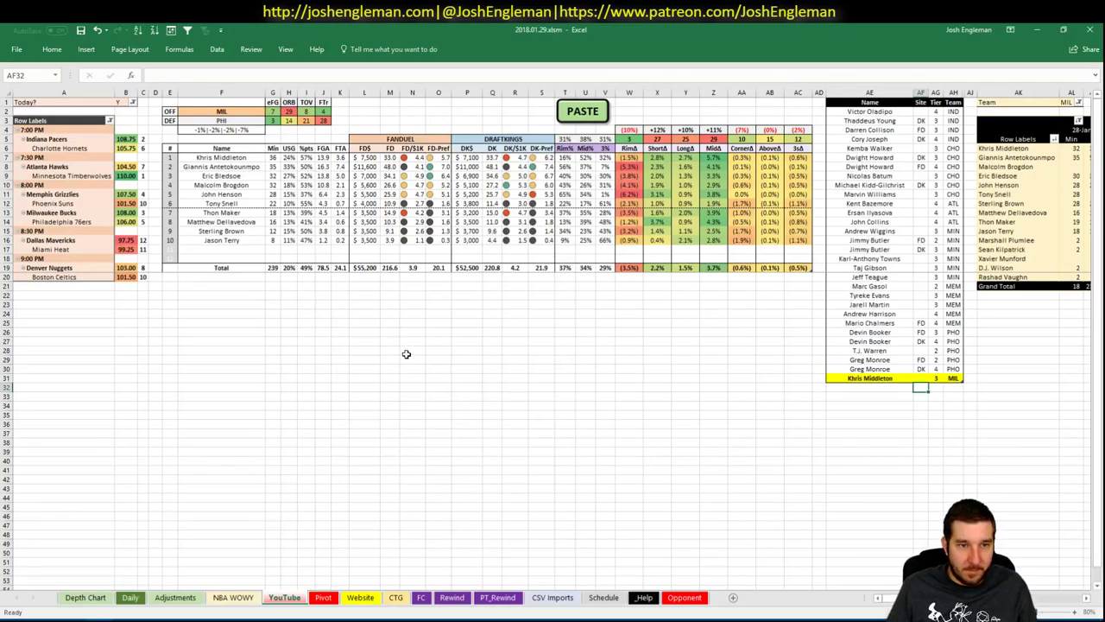
left_click(903, 387)
type("Gia")
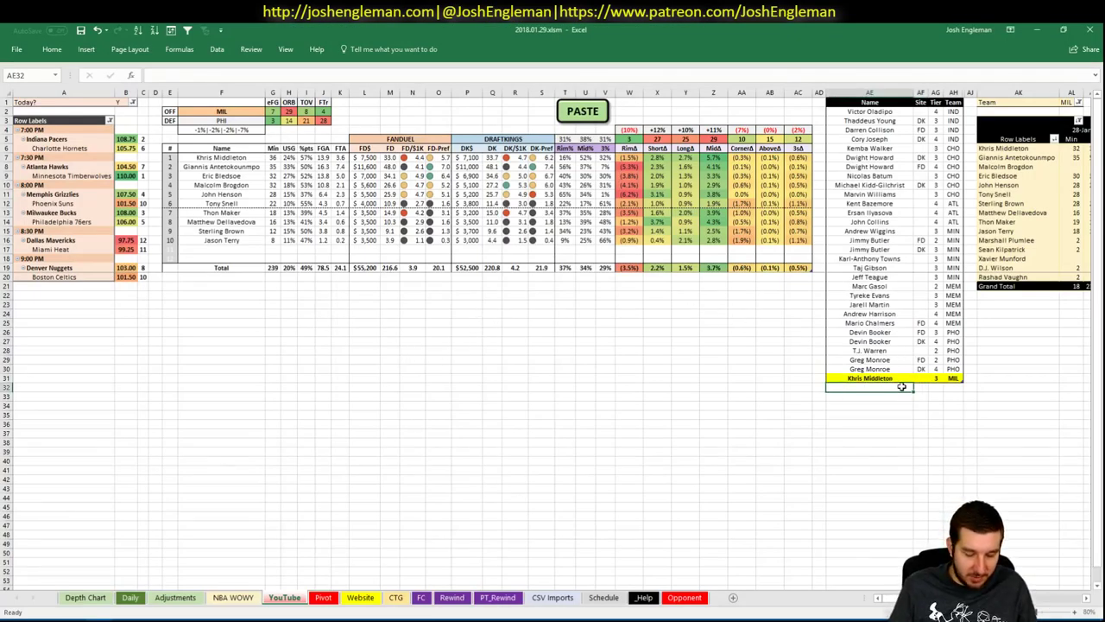
type("nnis")
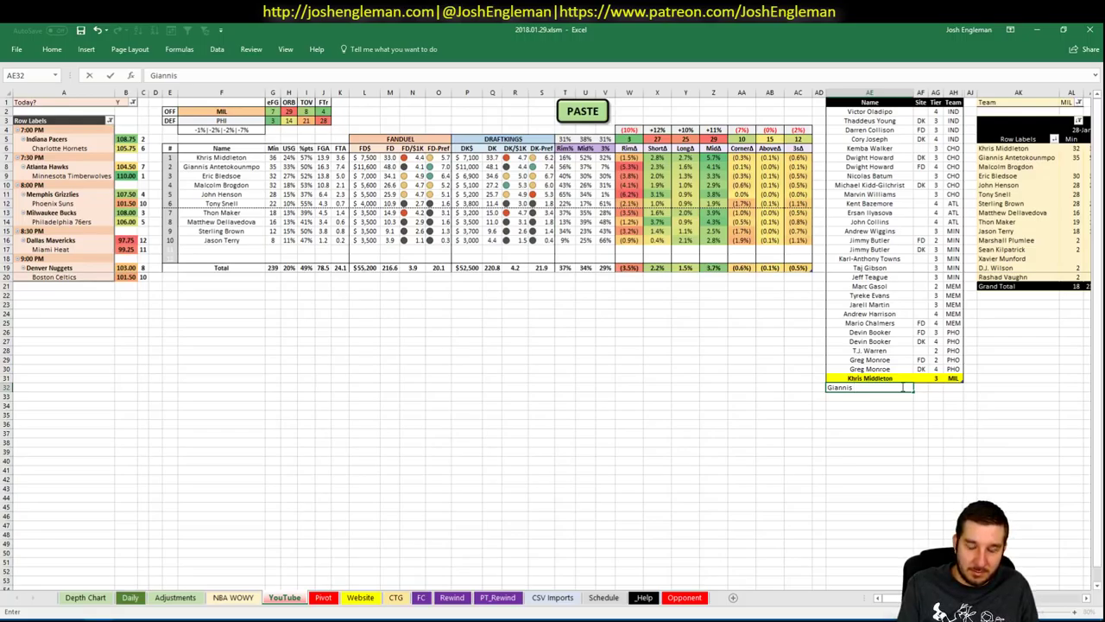
type(" Anteto")
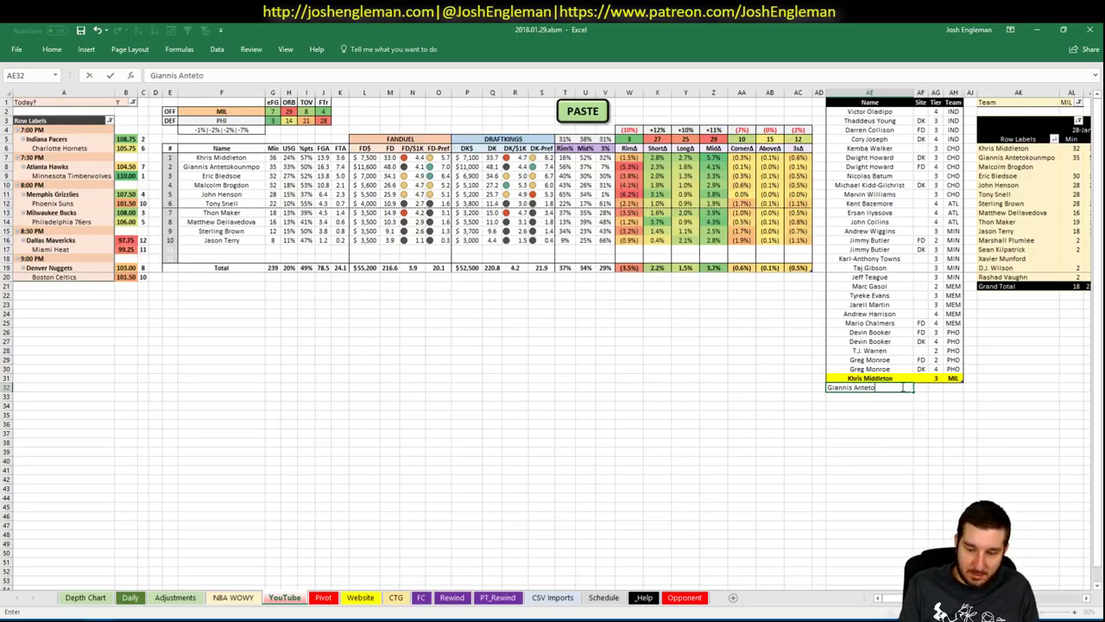
type("kounmpo")
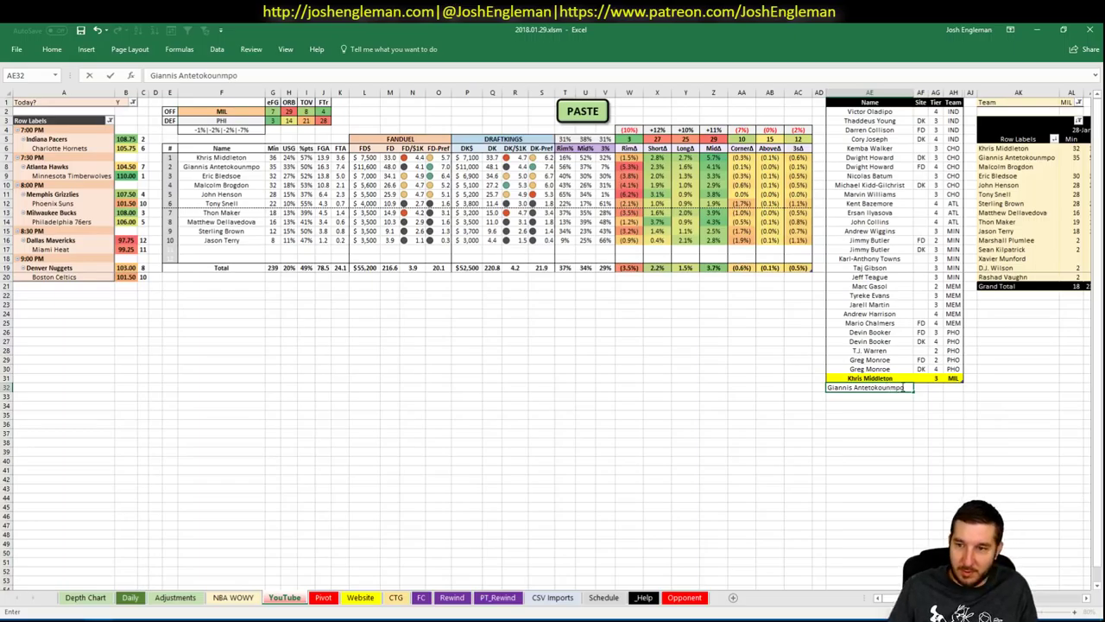
key("Tab")
key("Tab")
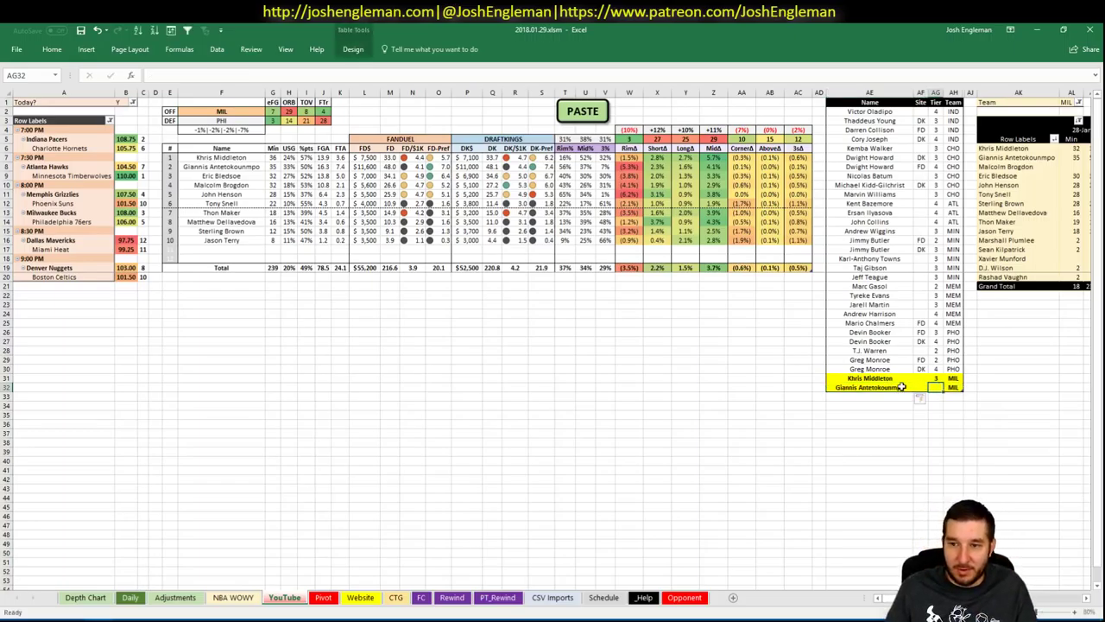
type("4")
key("Return")
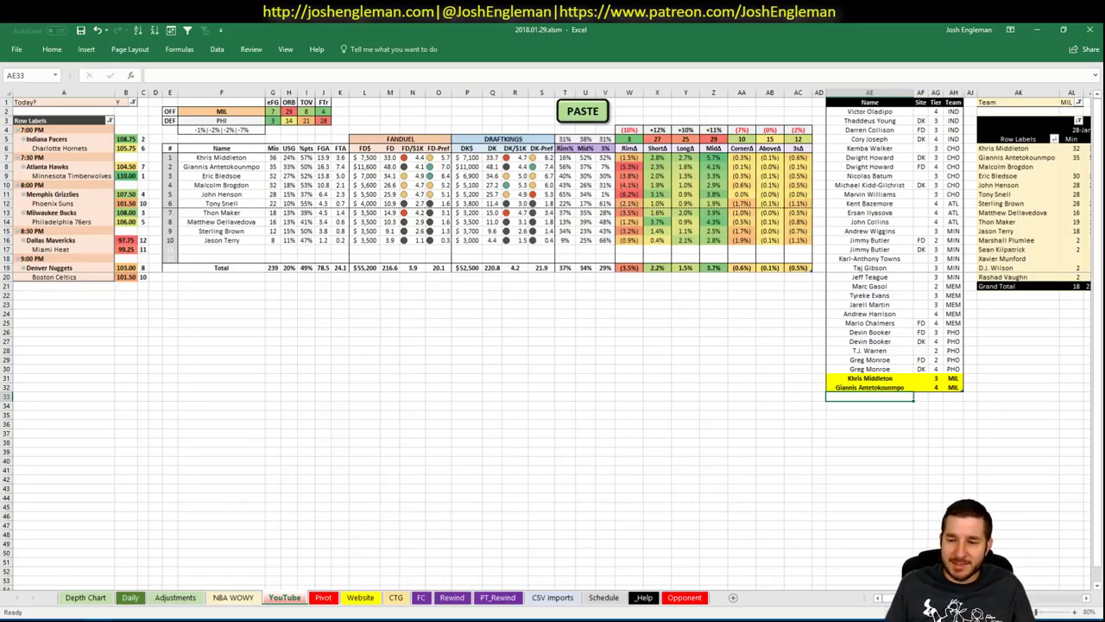
Review the Milwaukee recent-games pivot table and add Eric Bledsoe to the end of the player tier list with tier 3 and no site.
scroll(552, 337, "right", 5)
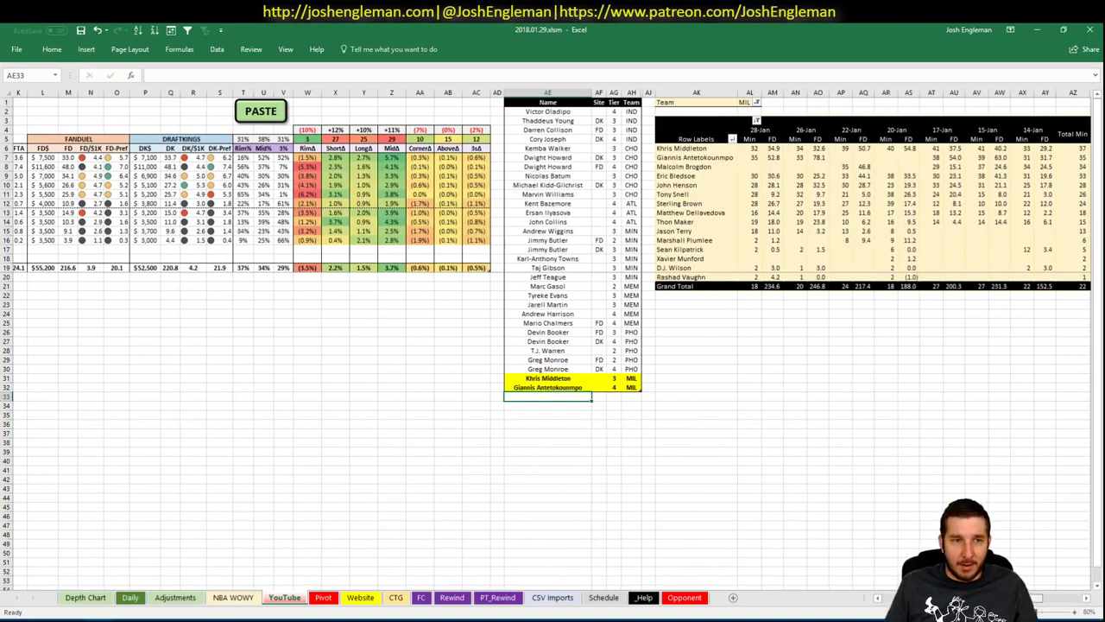
scroll(553, 336, "right", 3)
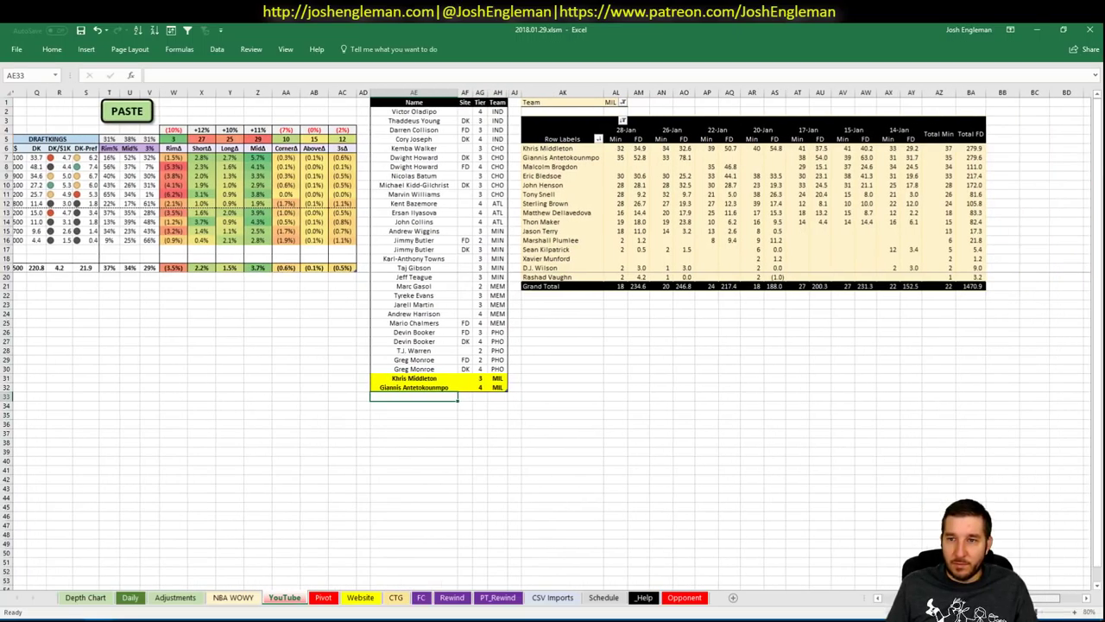
scroll(552, 337, "right", 1)
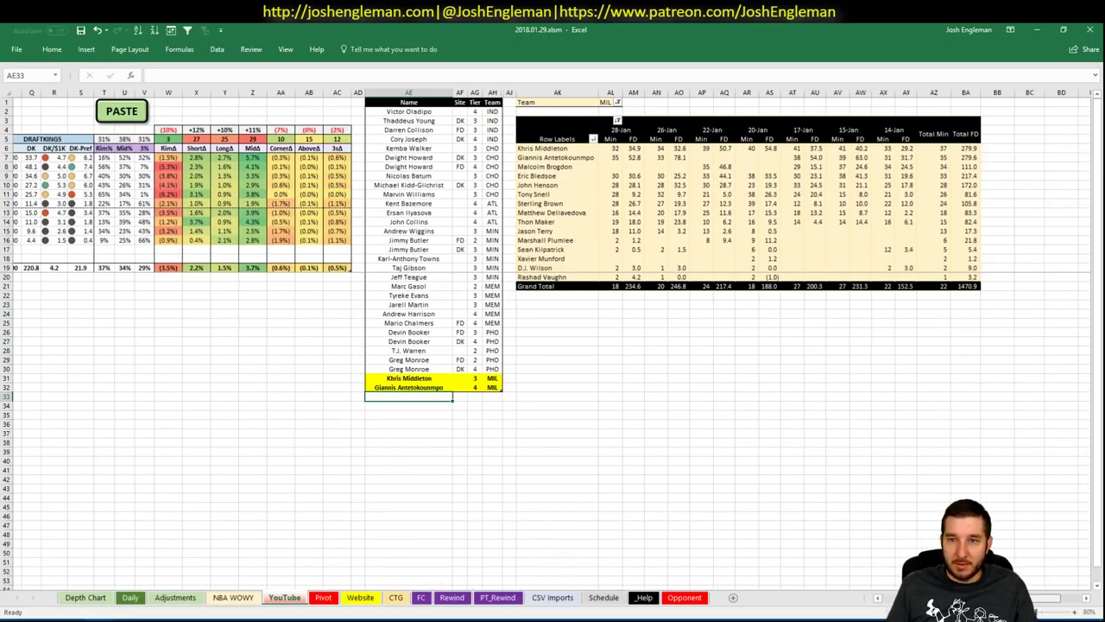
scroll(771, 580, "left", 8)
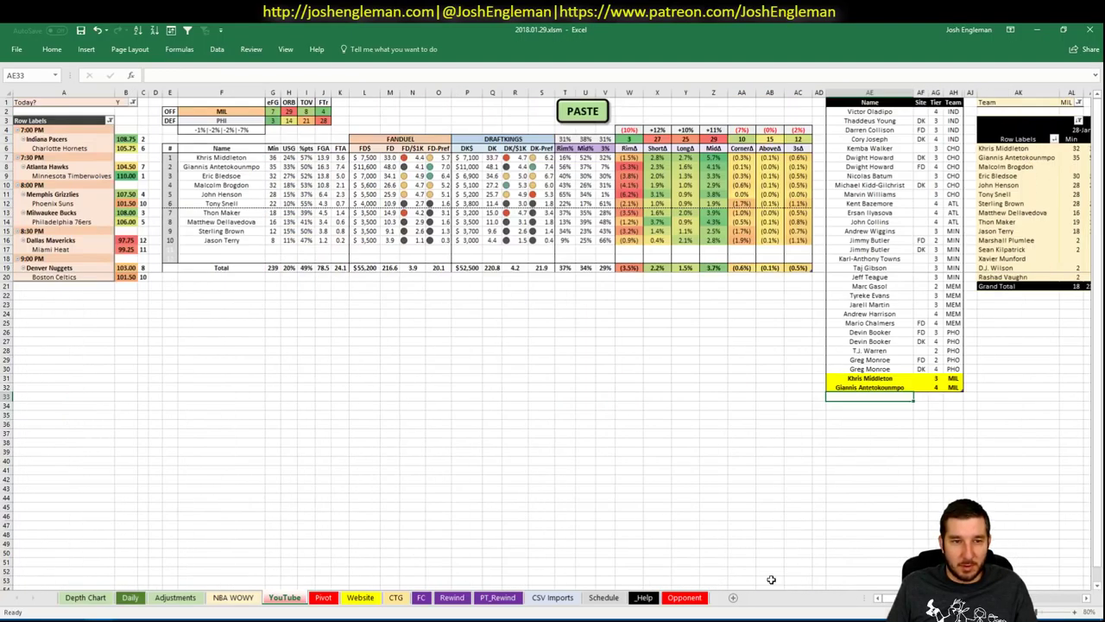
type("Ersan Ilyasova")
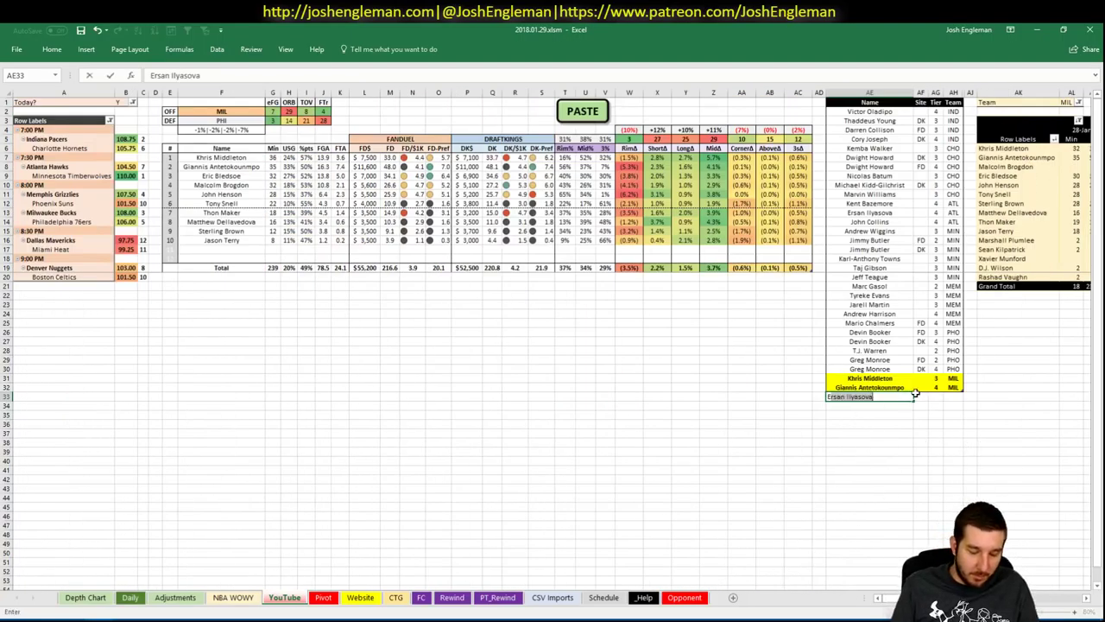
key("Escape")
type("Eric Bledso")
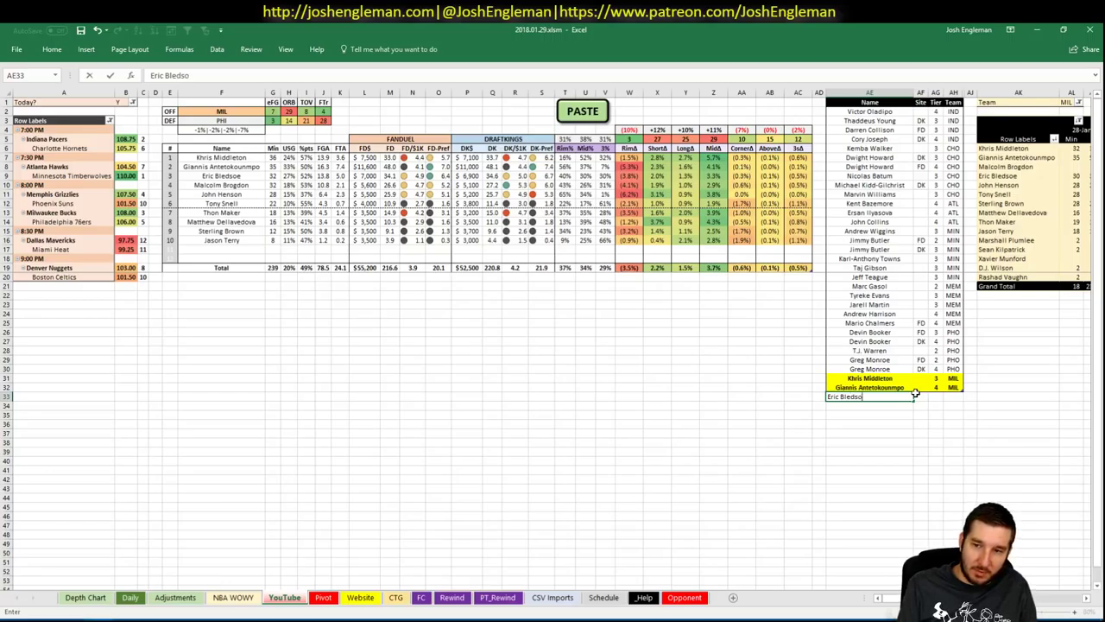
type("e")
key("Tab")
key("Tab")
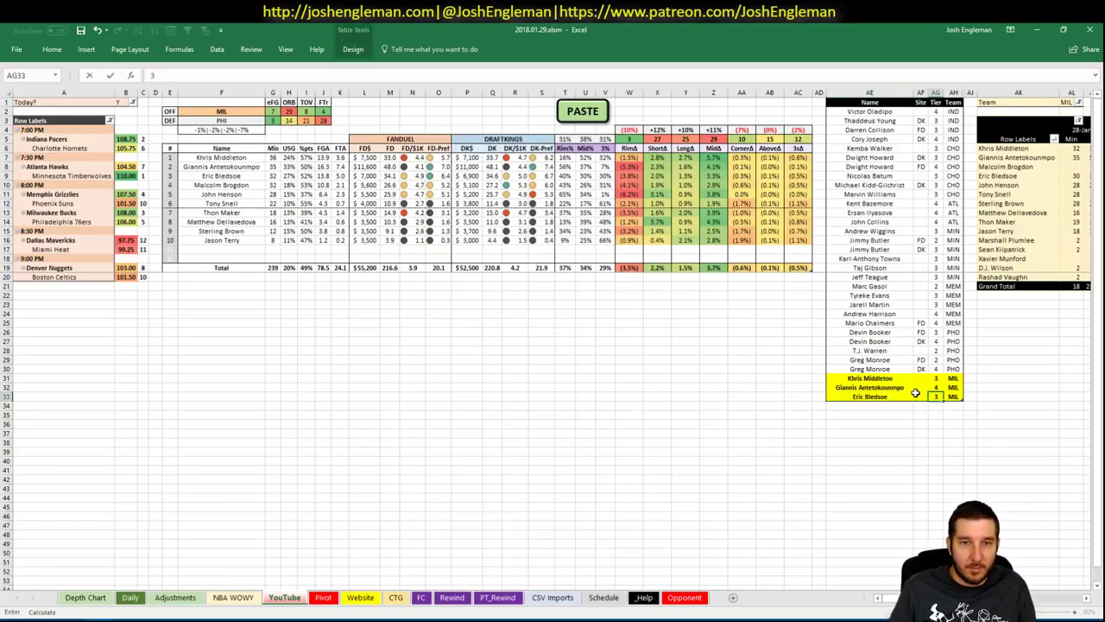
key("Return")
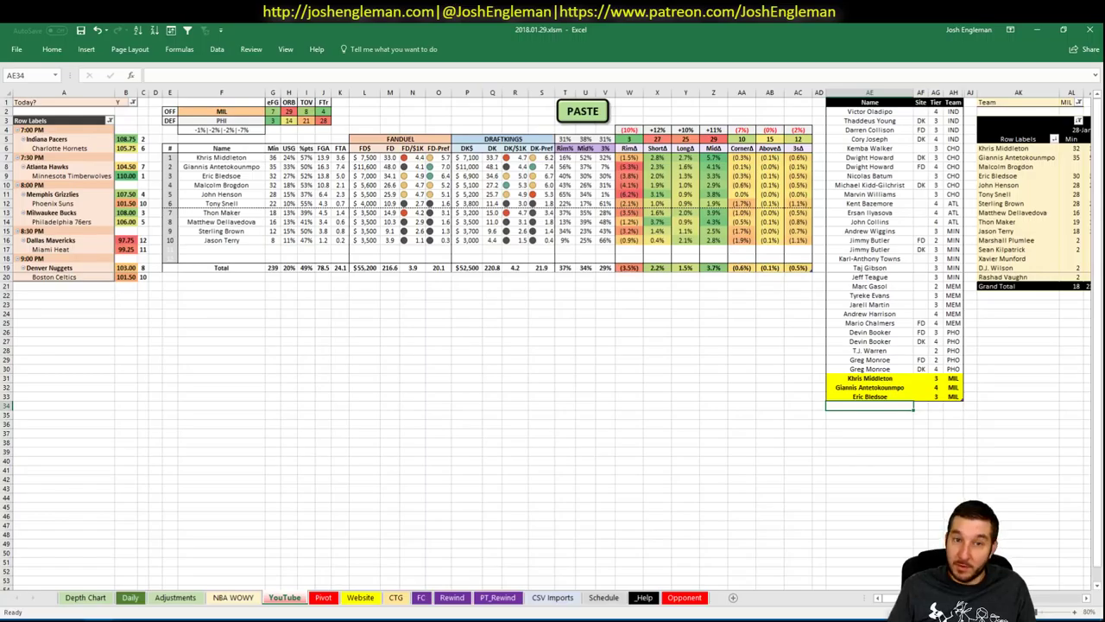
Check the Milwaukee recent games and add Malcolm Brogdon to the player tier list with tier 3 and no site.
scroll(552, 336, "right", 8)
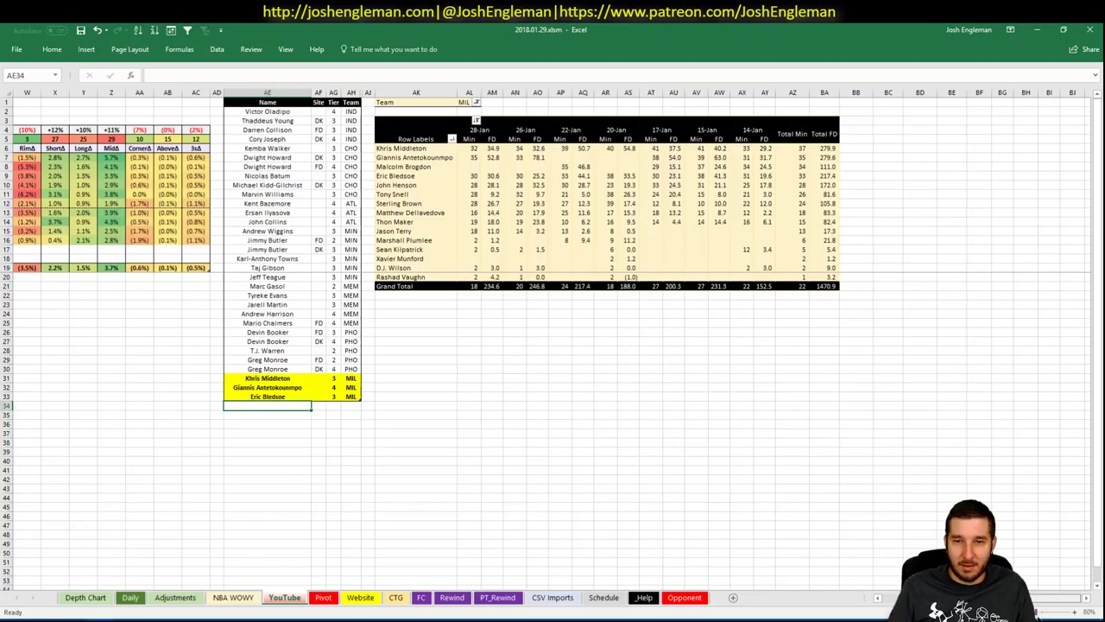
scroll(846, 570, "left", 8)
type("M")
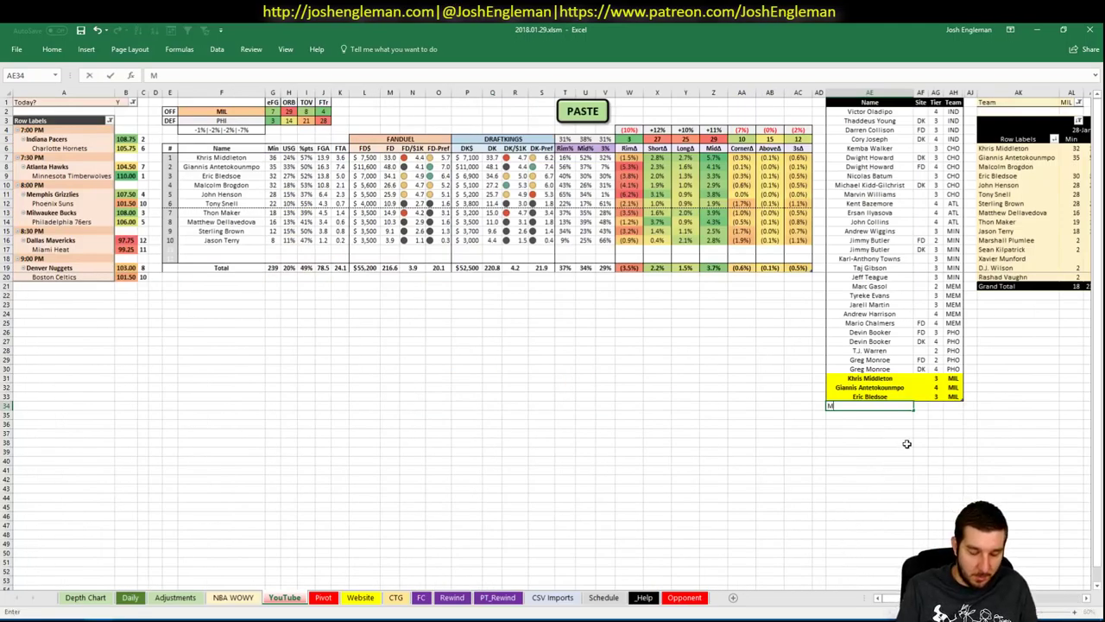
type("alcolm Brogdon")
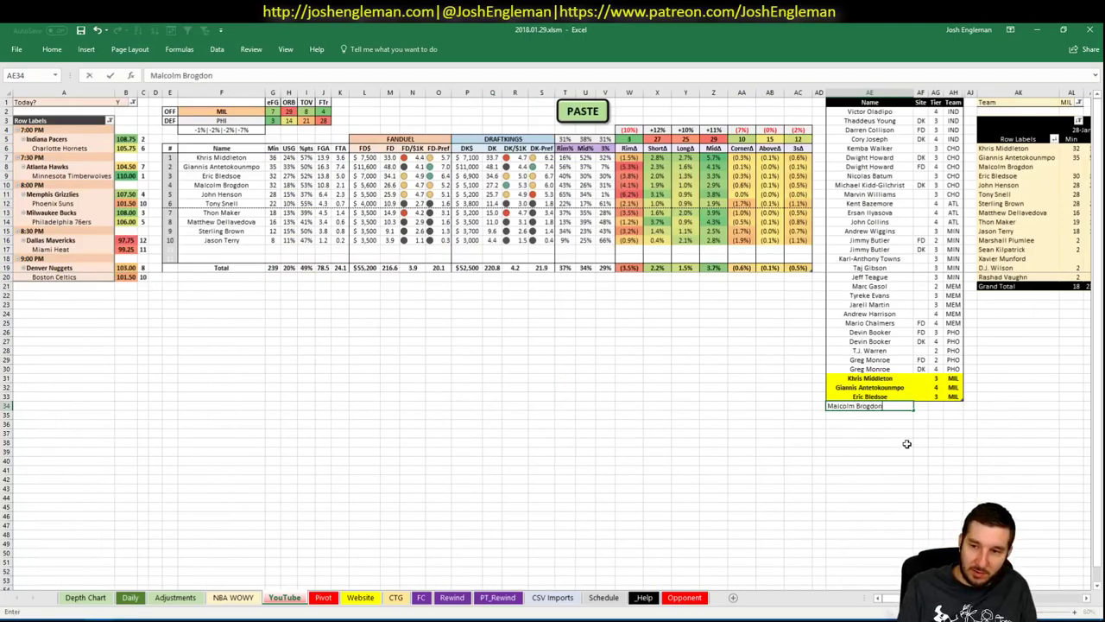
key("Return")
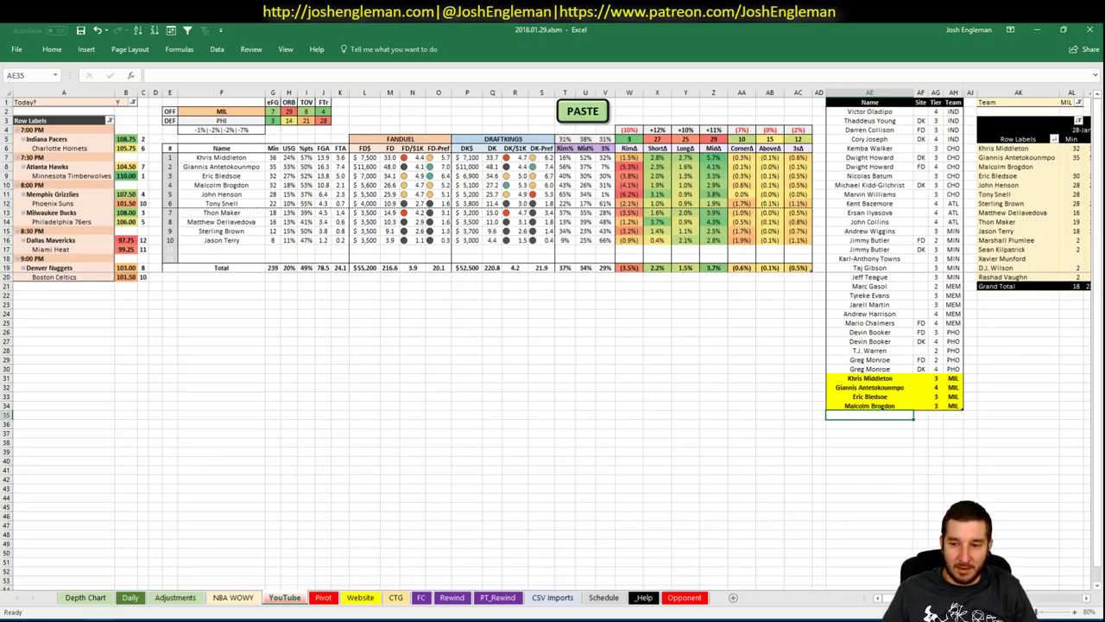
Check the Milwaukee recent games and add John Henson to the player tier list with tier 4 and no site.
scroll(552, 345, "right", 6)
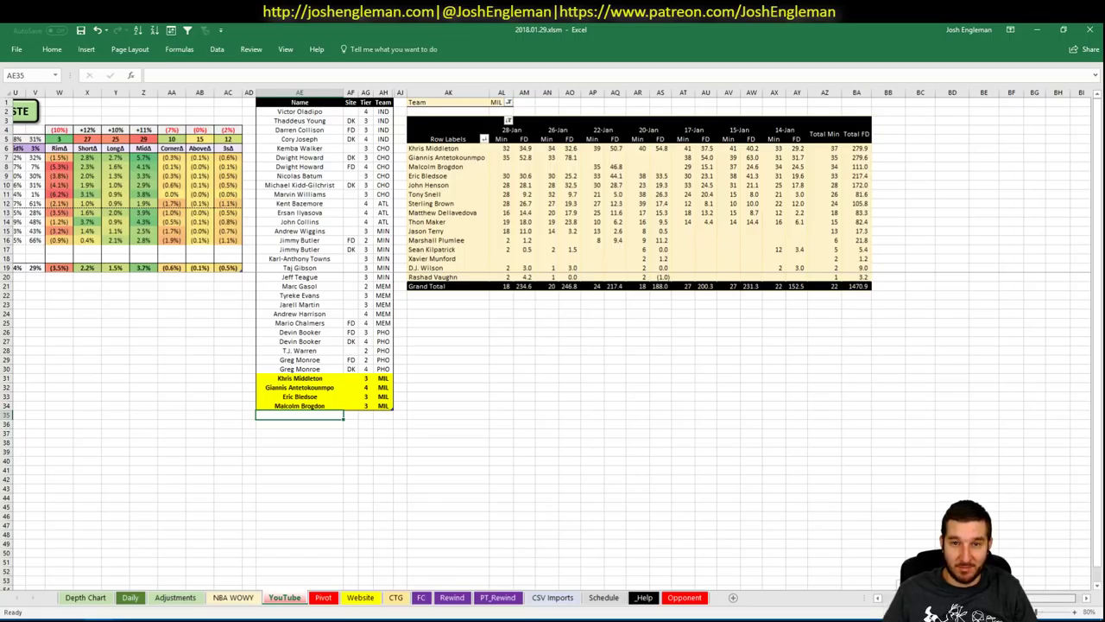
scroll(803, 566, "left", 6)
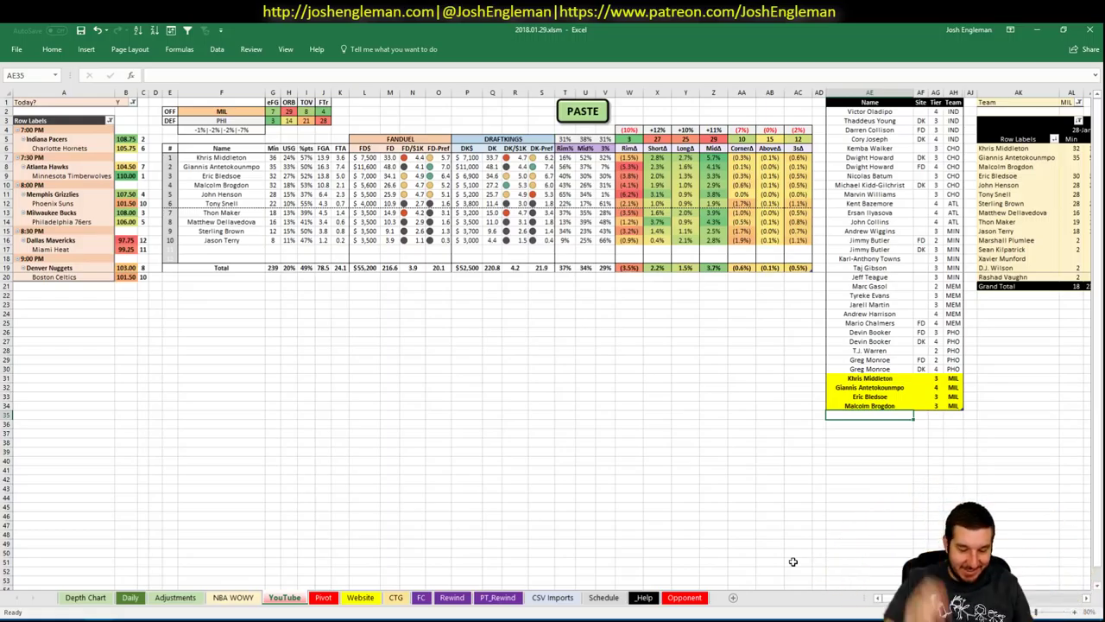
type("John Henson")
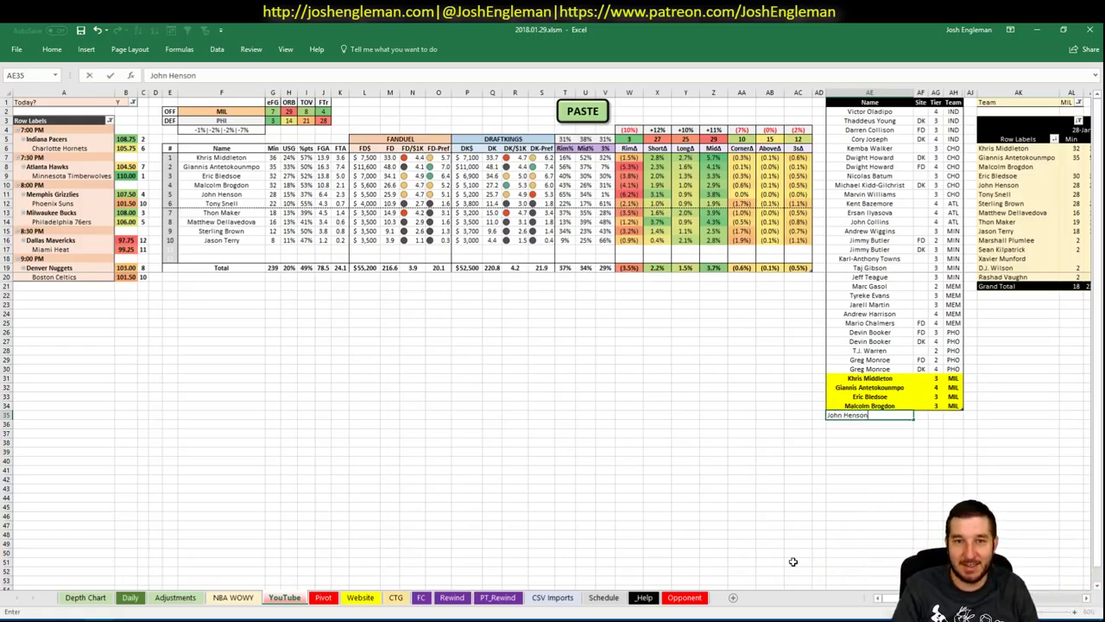
key("Return")
key("Tab")
key("Tab")
type("4")
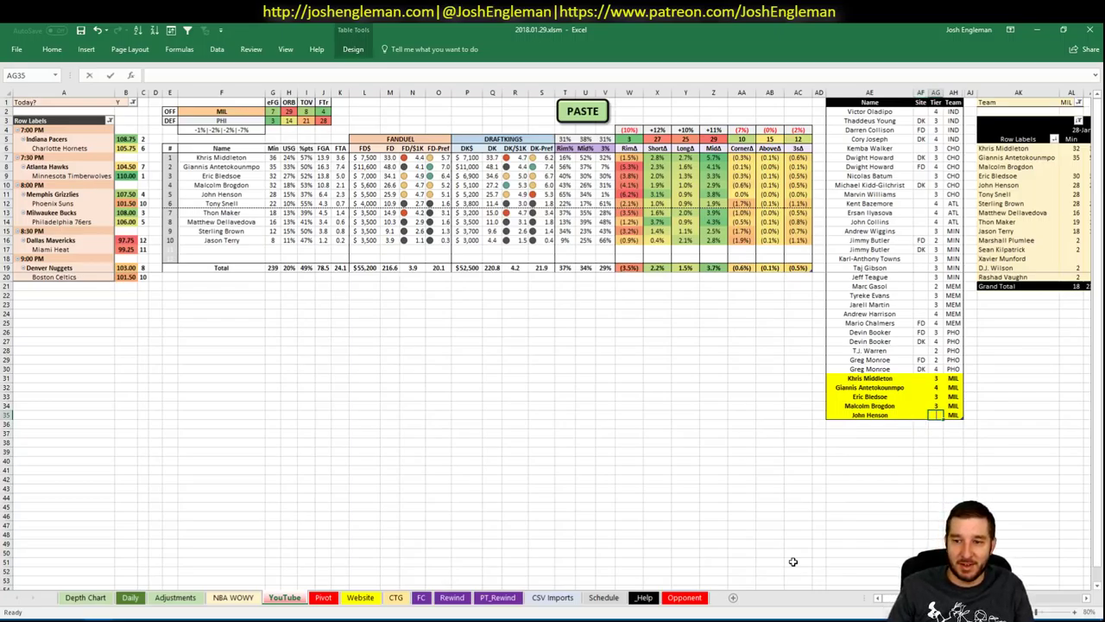
key("Return")
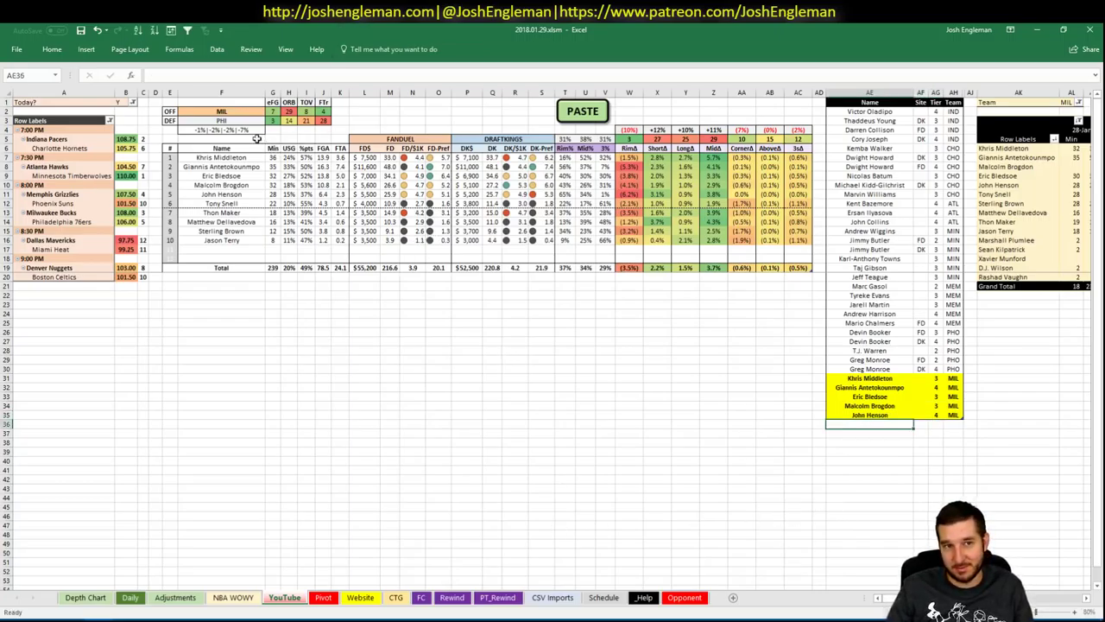
Set the offense team of the matchup table to PHI.
left_click(243, 116)
type("PHI")
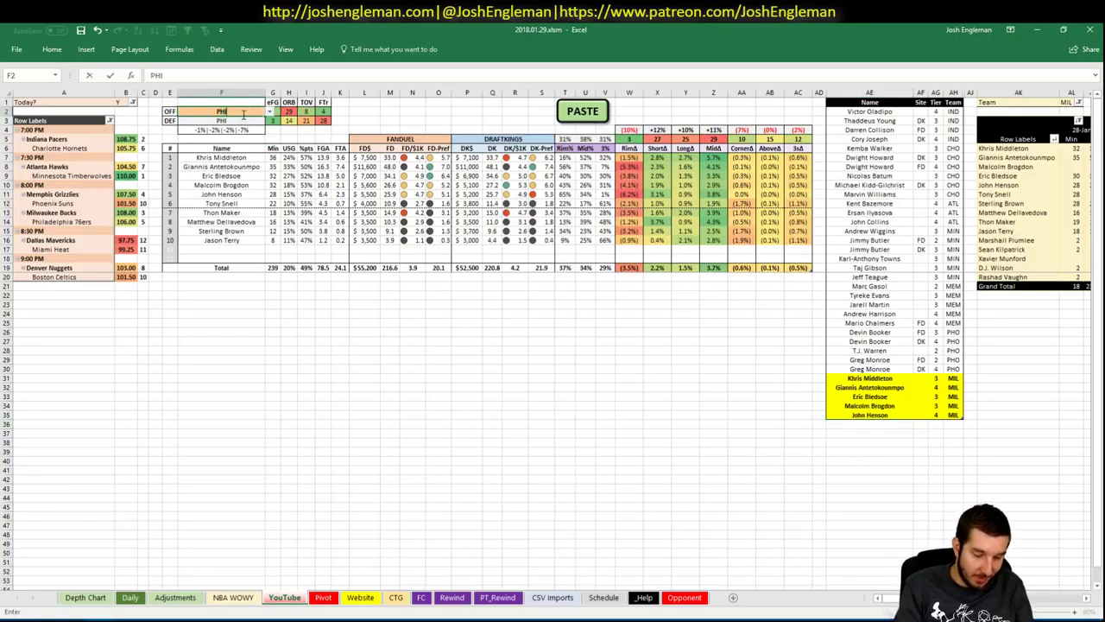
key("Return")
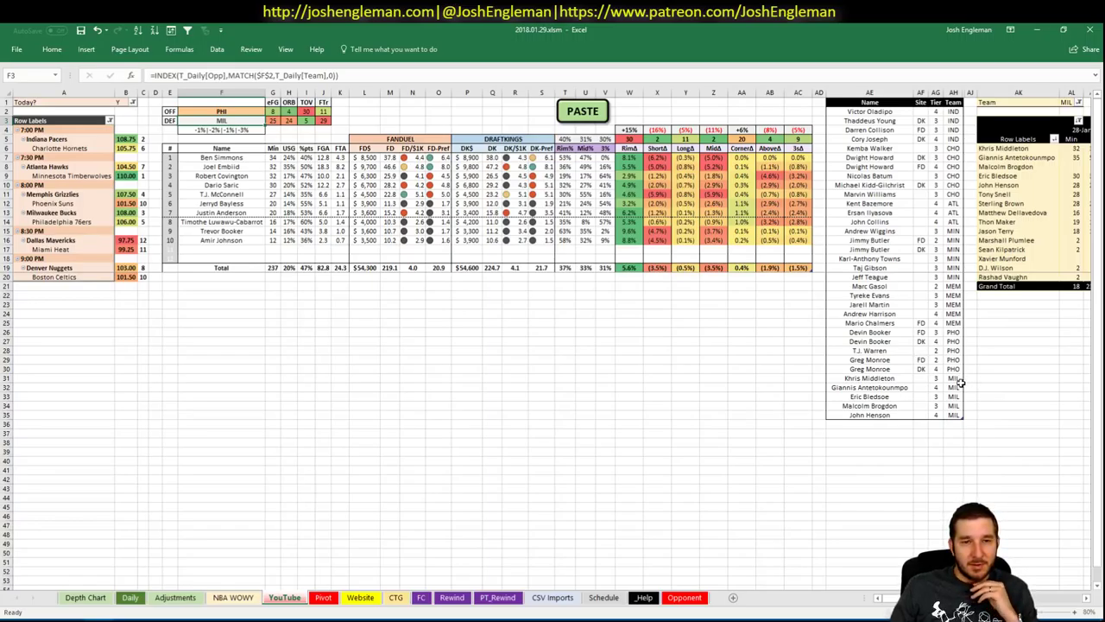
Switch to FantasyCruncher in the browser, show only power forwards and review Ben Simmons's game log.
left_click(91, 618)
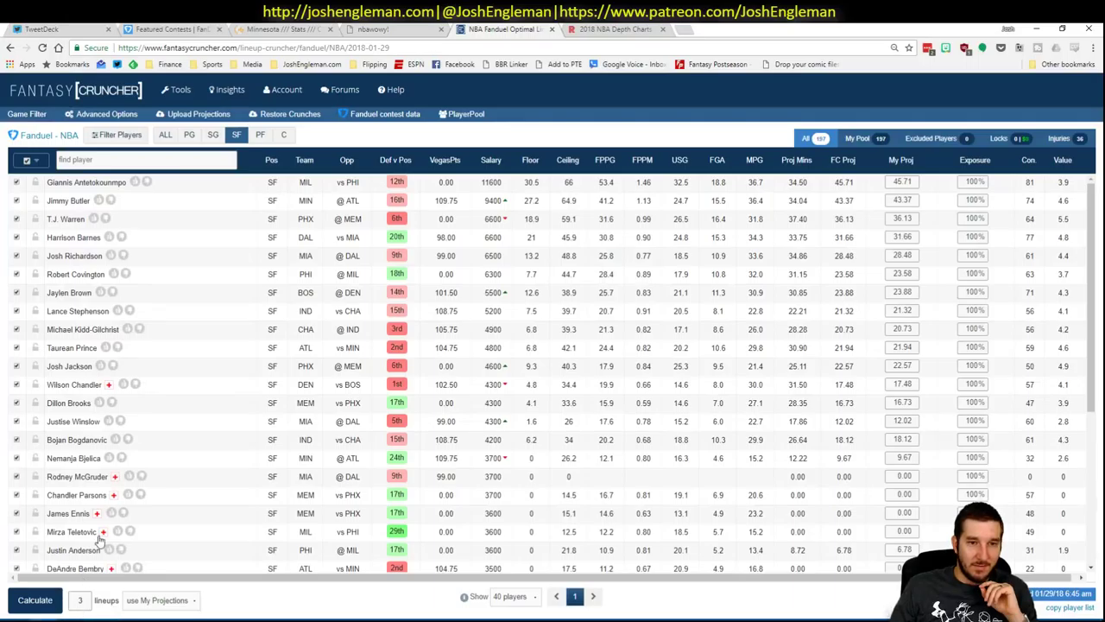
left_click(260, 135)
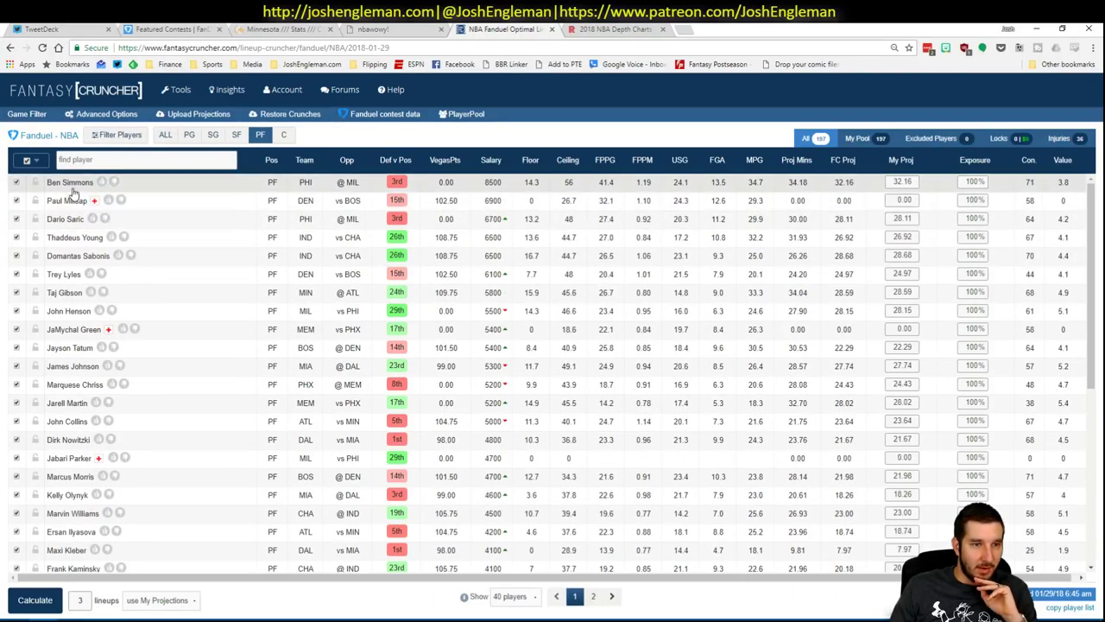
left_click(74, 183)
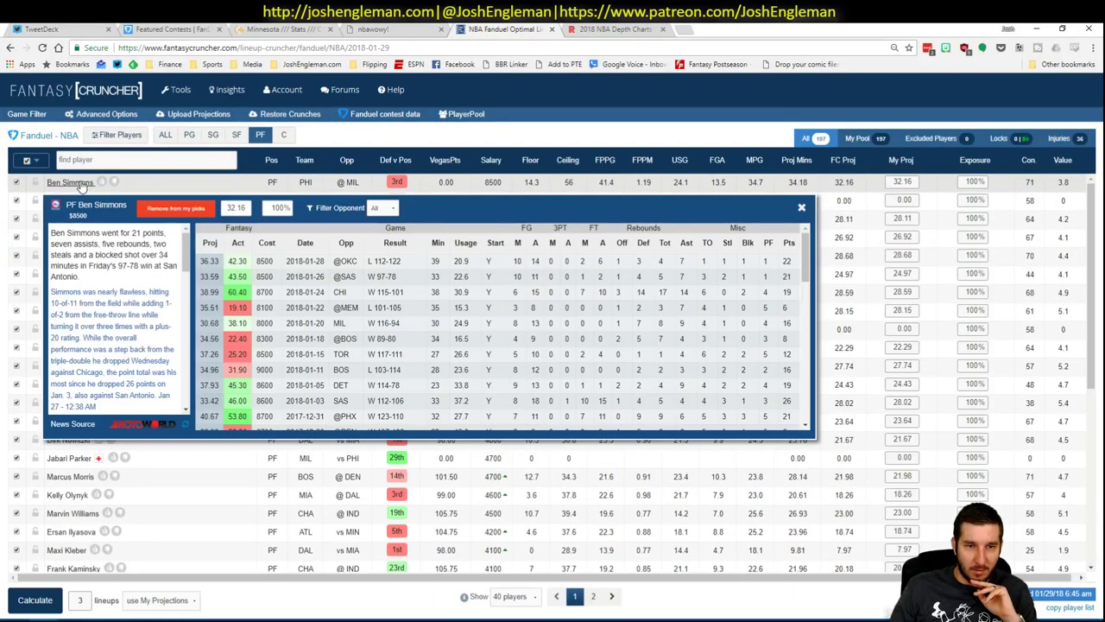
scroll(650, 346, "down", 3)
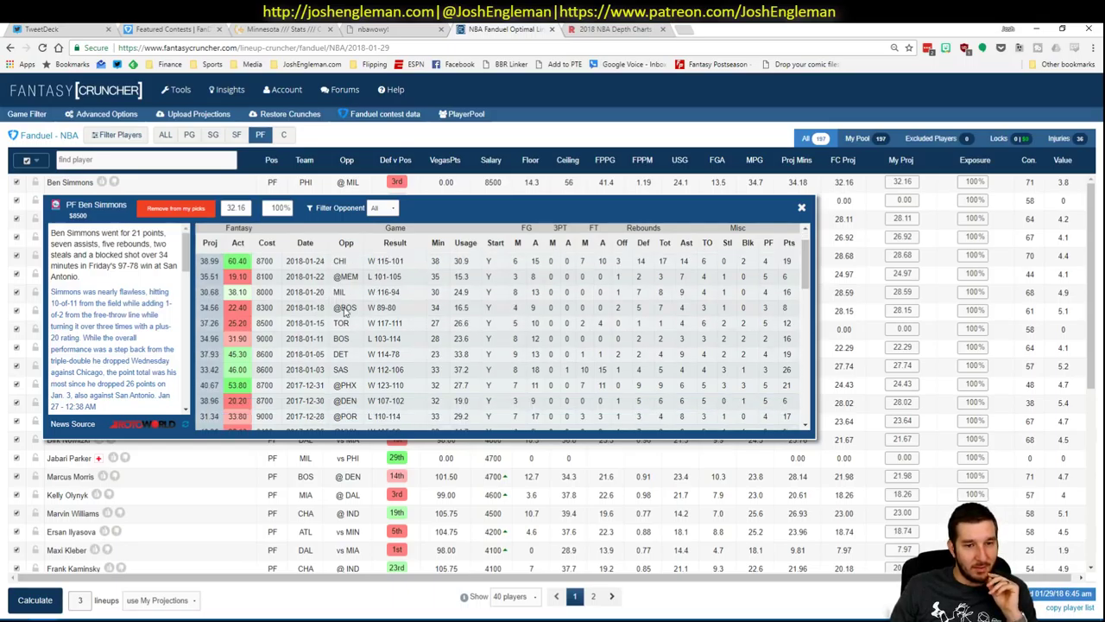
scroll(367, 370, "down", 3)
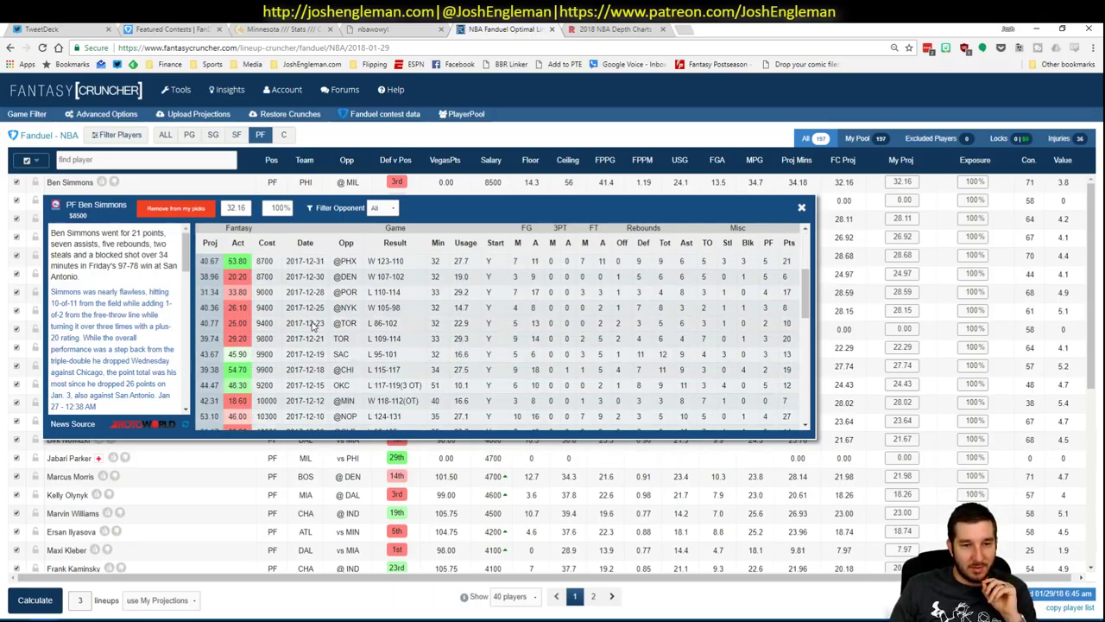
scroll(328, 349, "up", 5)
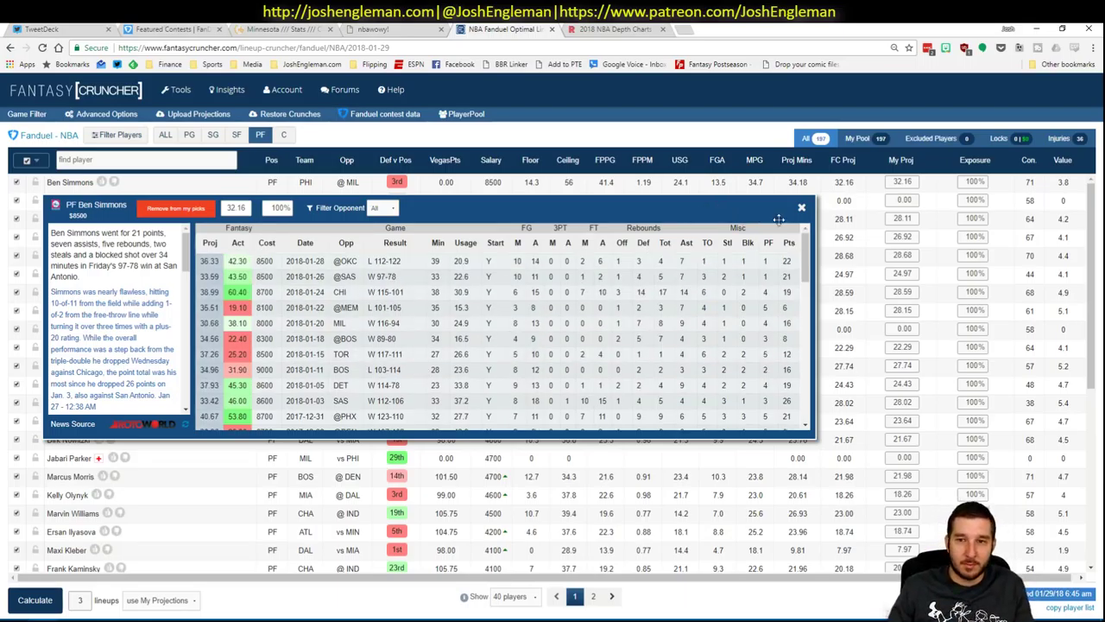
key("alt+Tab")
key("alt+Tab")
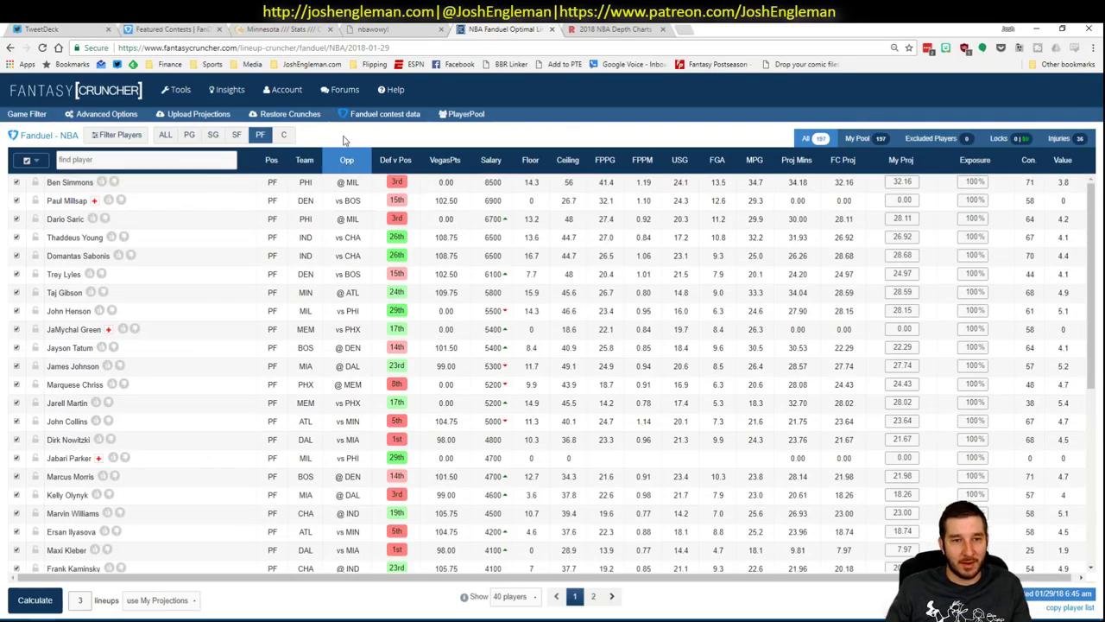
left_click(90, 184)
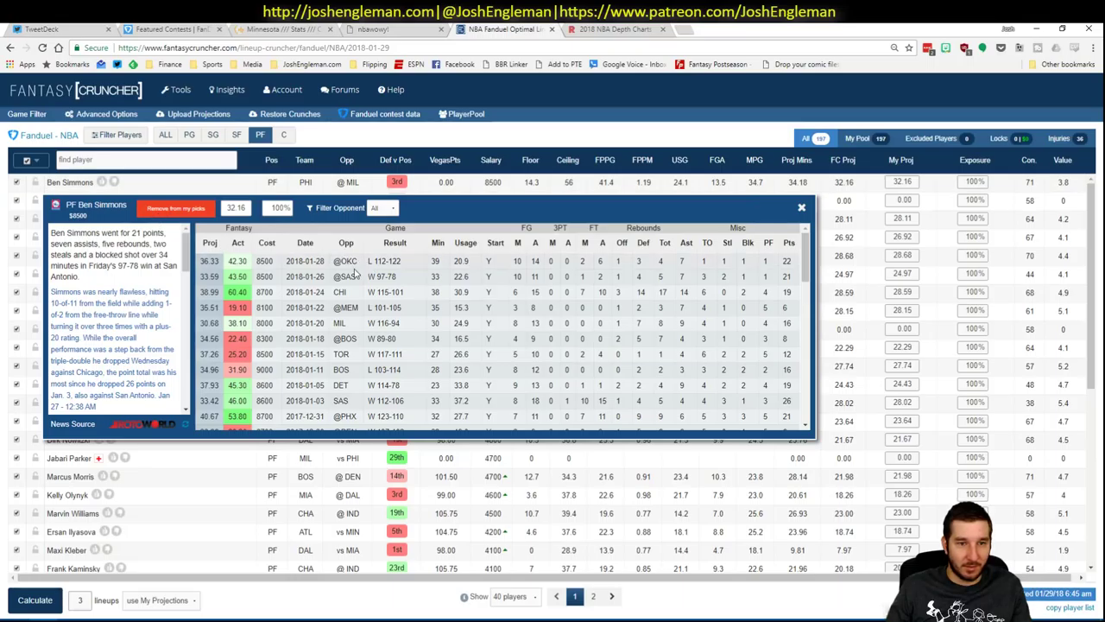
left_click(801, 208)
Switch back to Excel and filter the recent-games pivot table by team PHI.
key("alt+Tab")
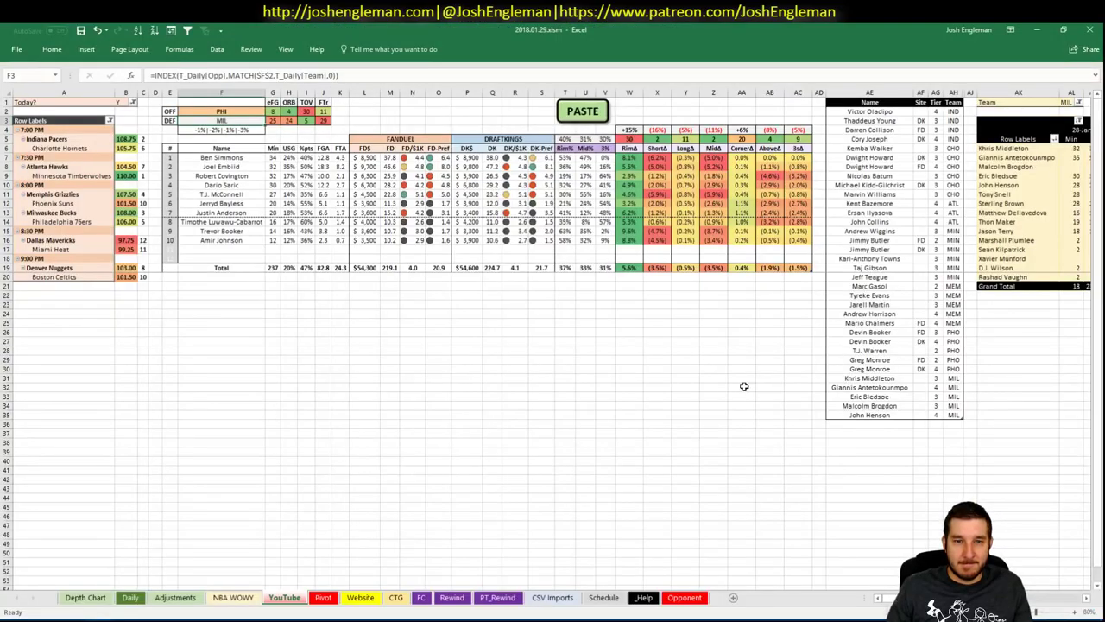
scroll(739, 257, "right", 5)
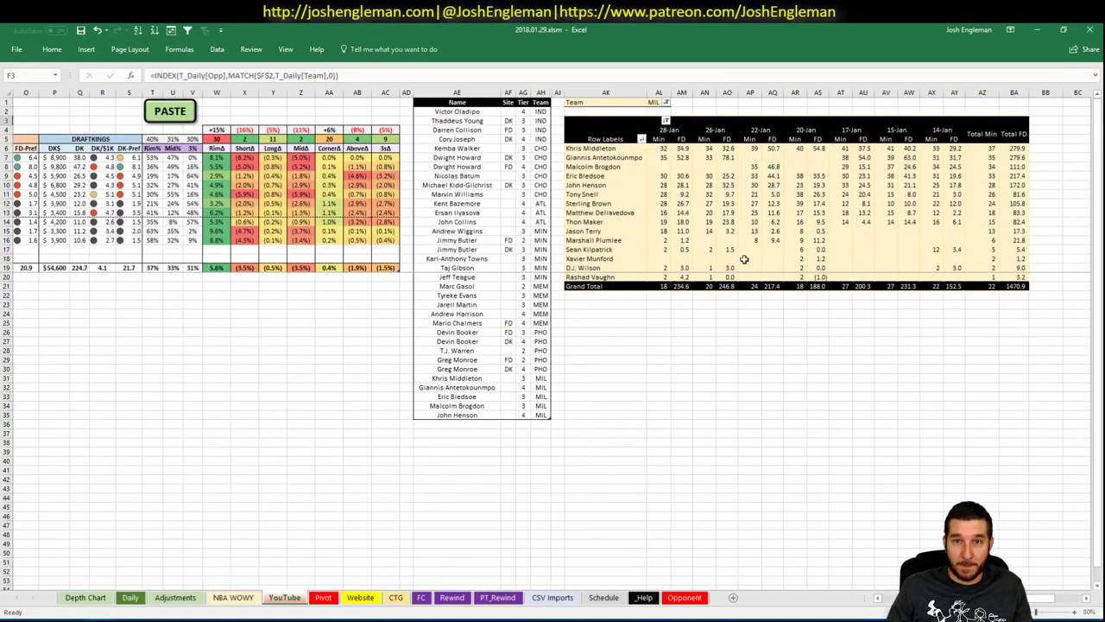
left_click(657, 102)
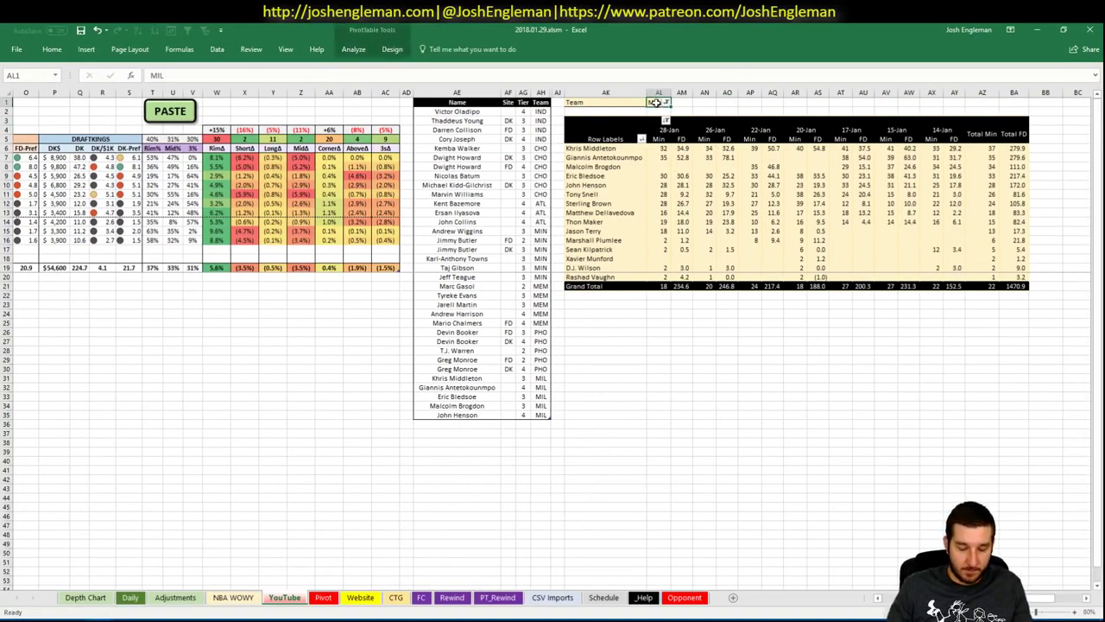
type("PHI")
key("Return")
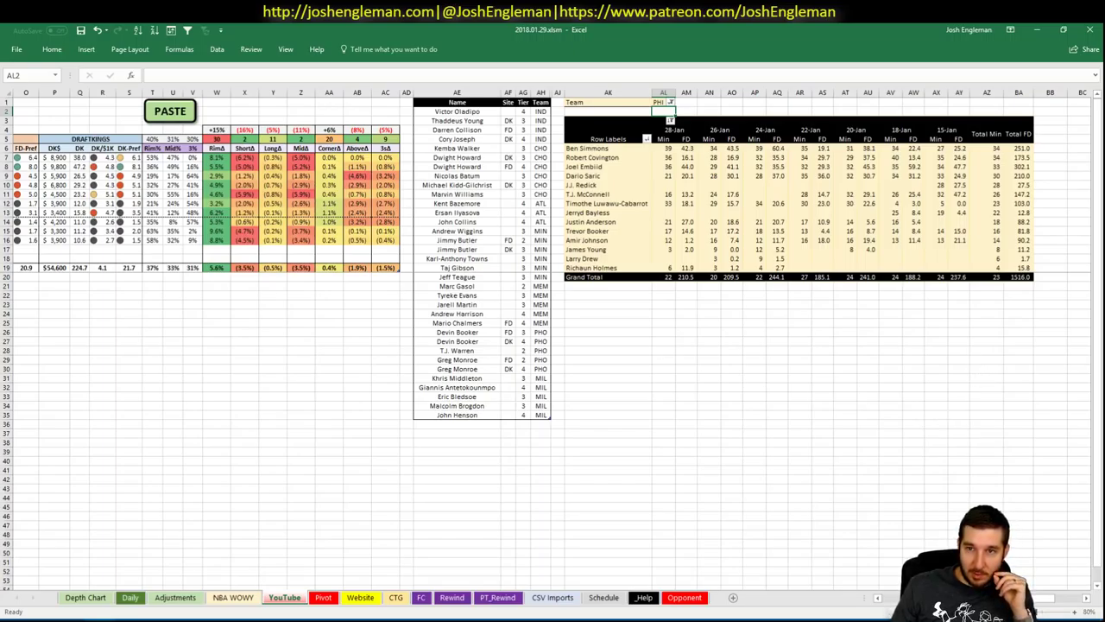
Glance at the FantasyCruncher power forwards, return to Excel and enter Ben Simmons in the first empty row of the player tier list.
scroll(955, 315, "left", 5)
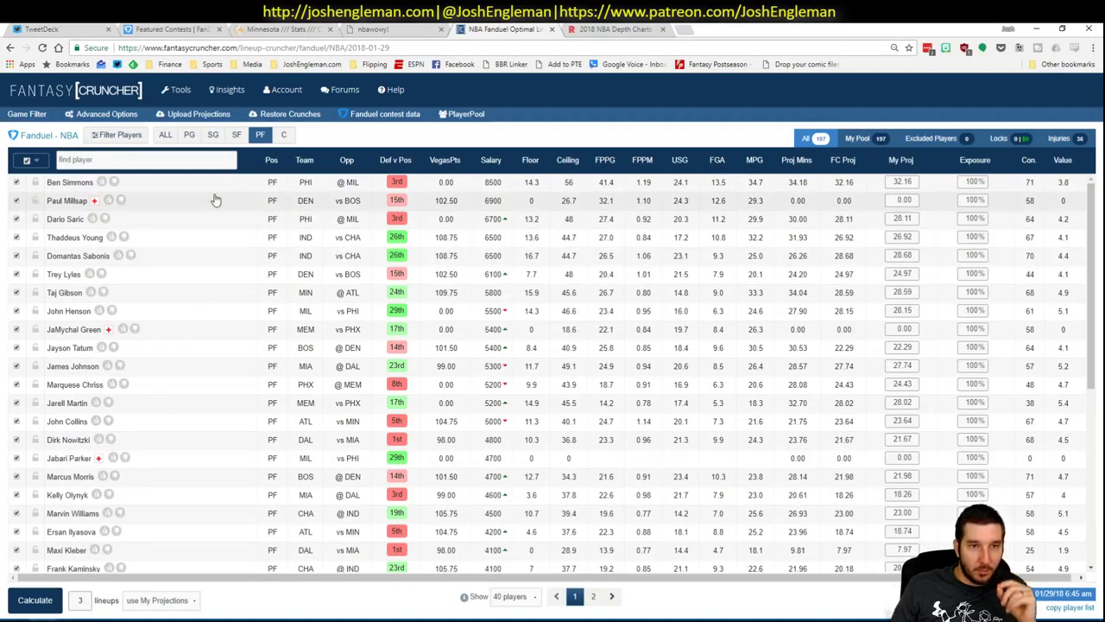
key("alt+Tab")
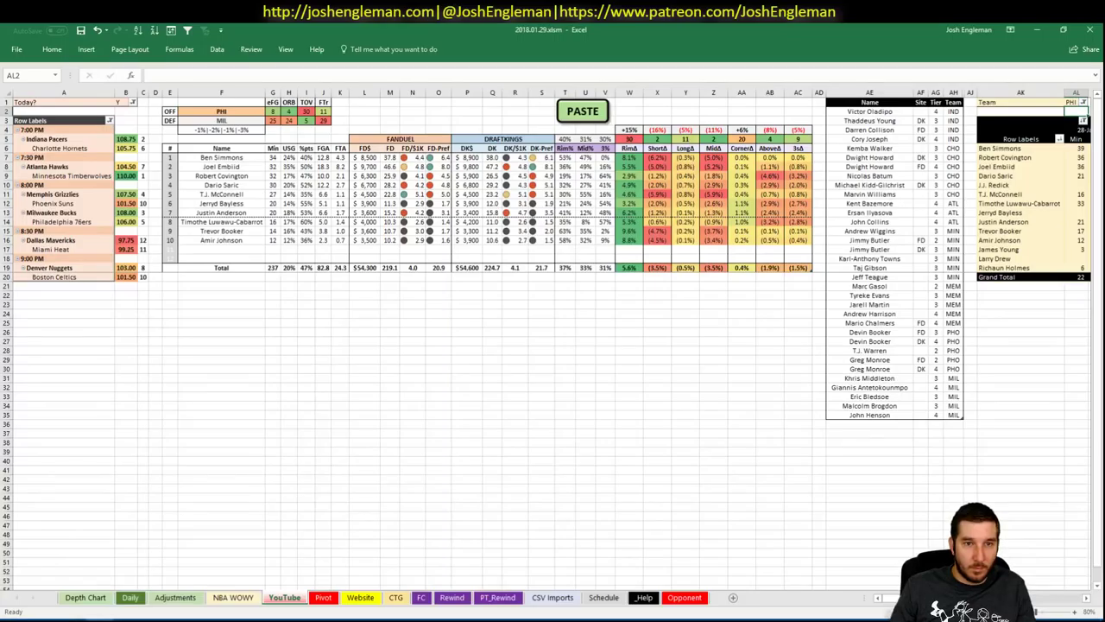
mouse_move(60, 621)
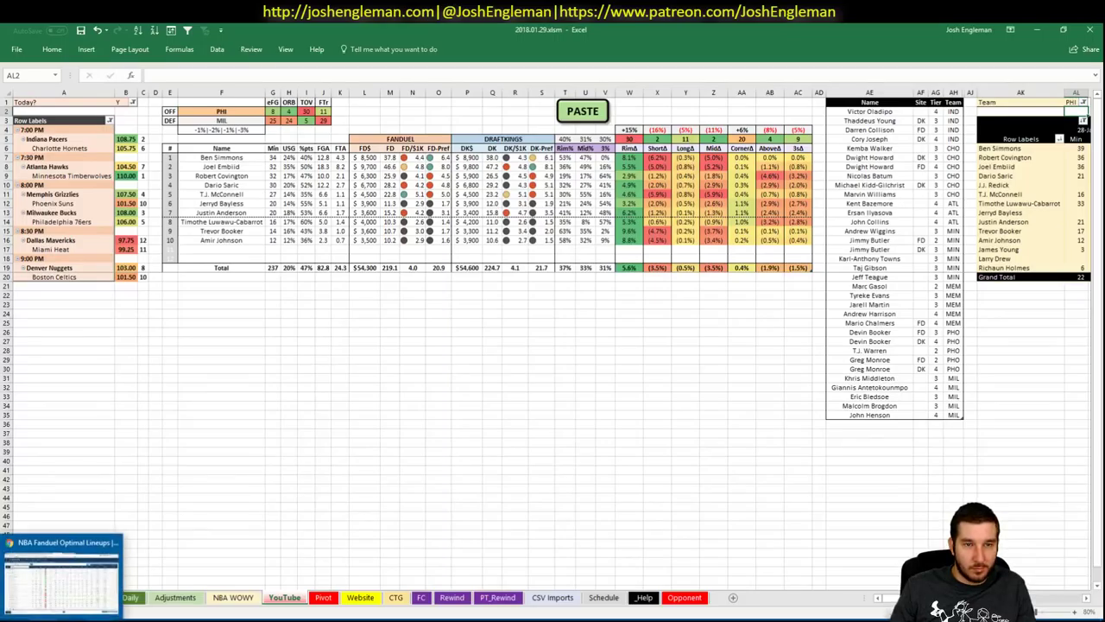
left_click(887, 424)
type("Be")
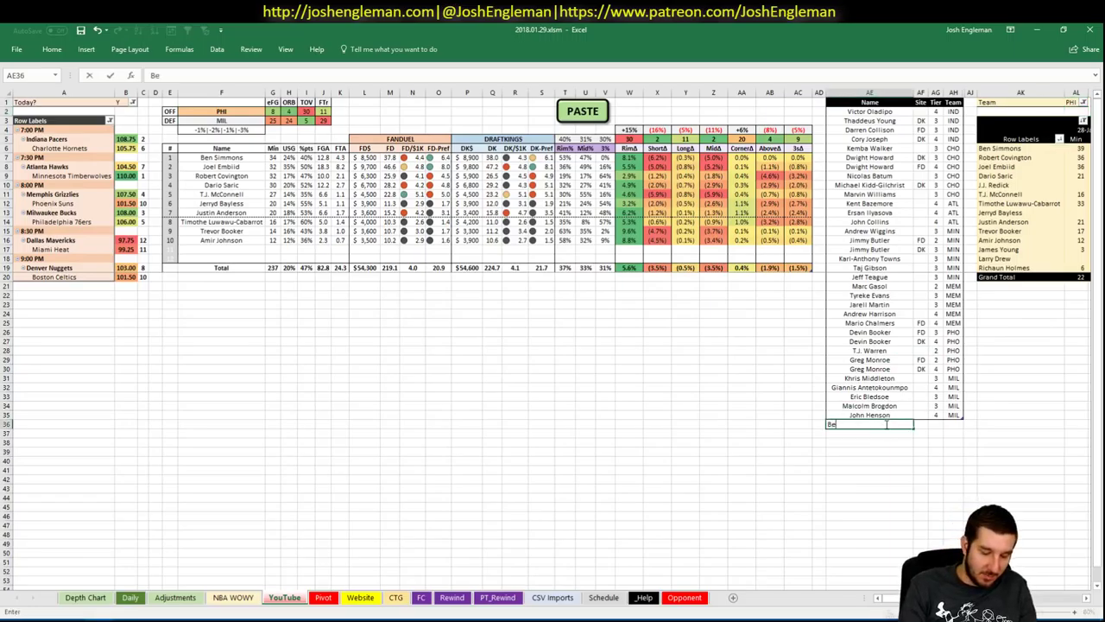
type("n s")
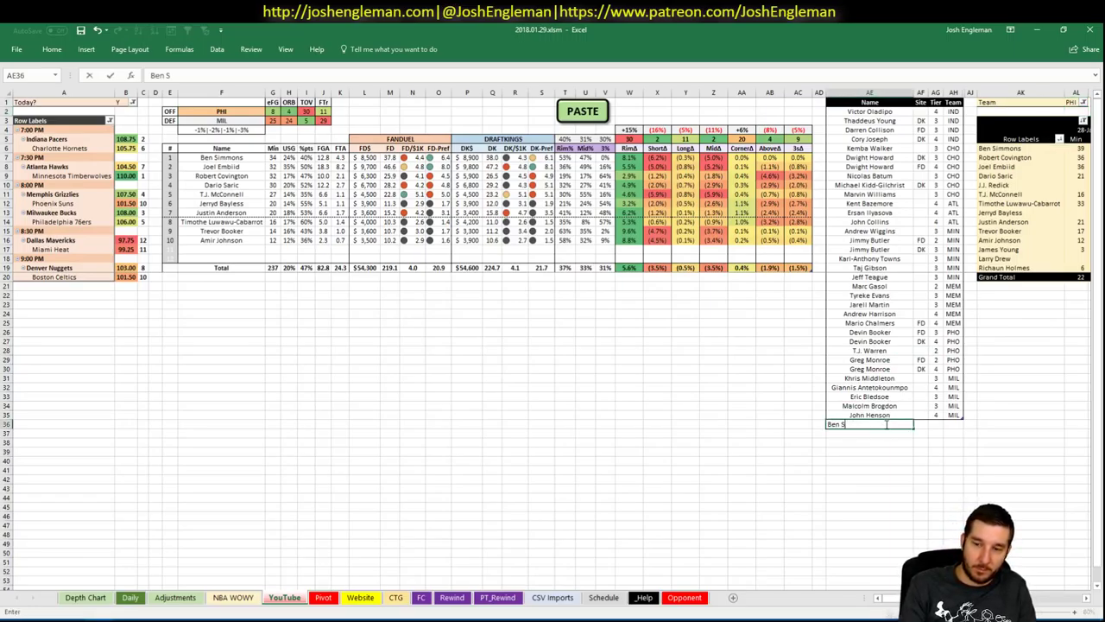
type("mmons")
left_click(887, 424)
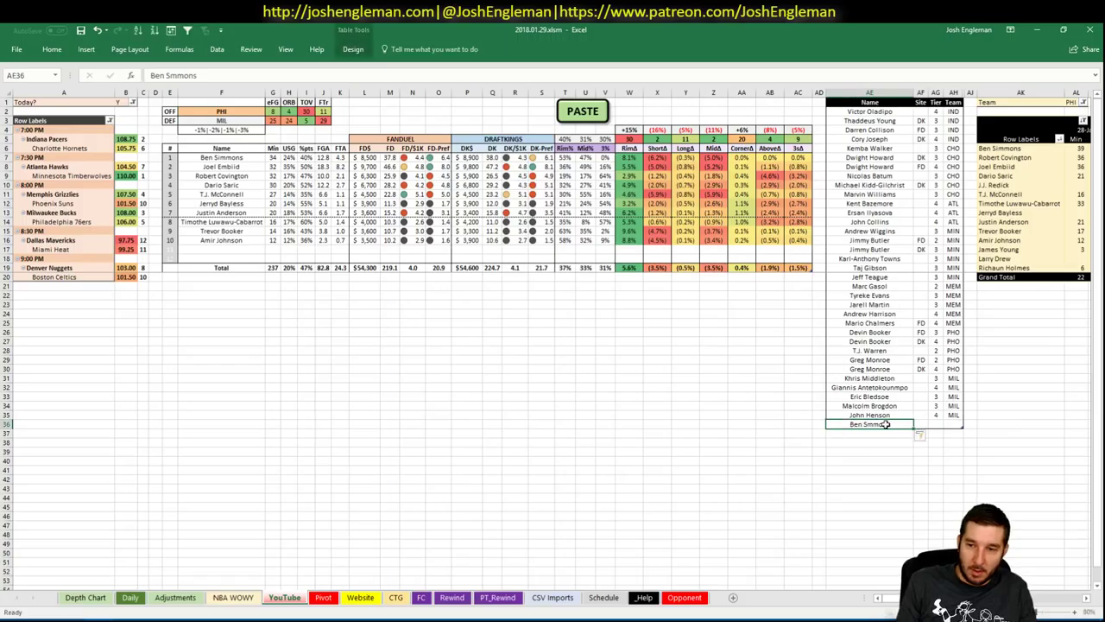
Correct the spelling of the new name to Ben Simmons and set his tier to 3.
double_click(880, 423)
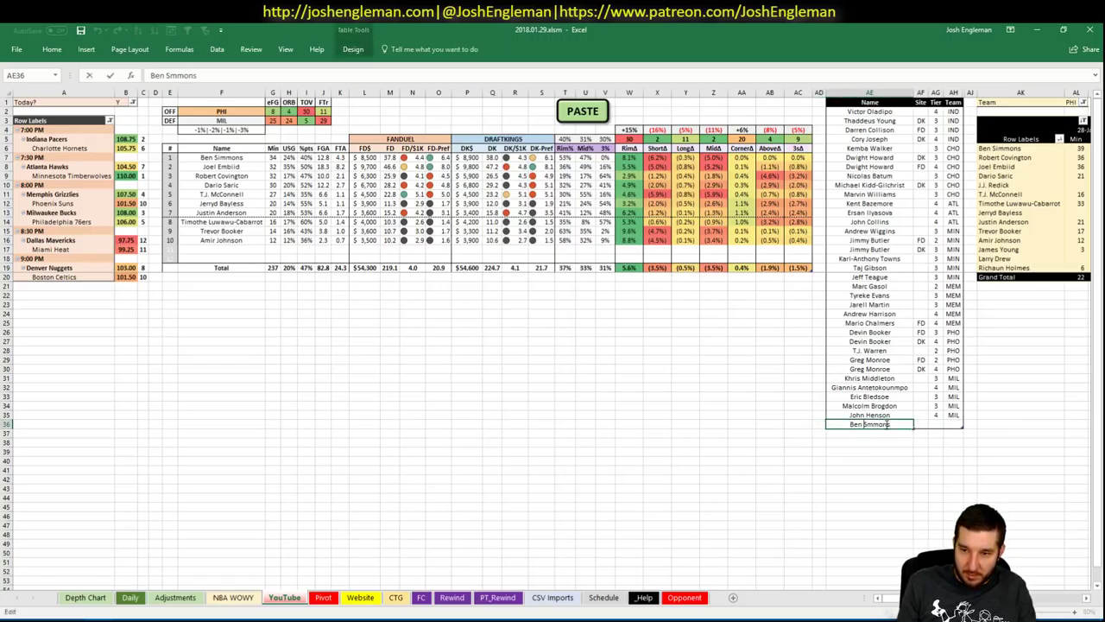
type("i")
key("Tab")
key("Tab")
type("3")
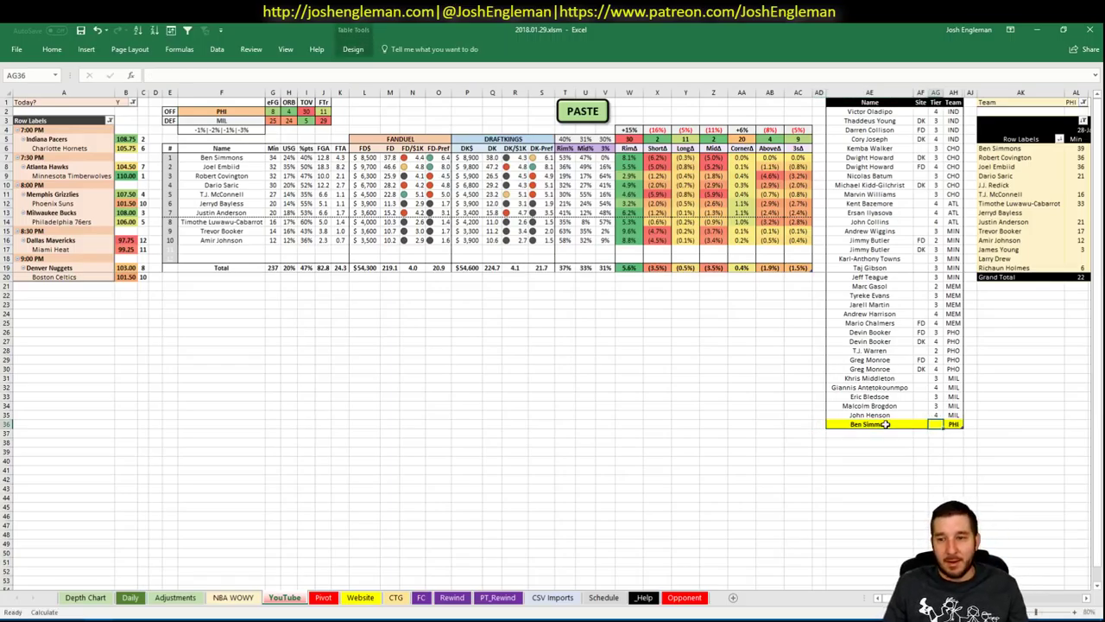
key("Return")
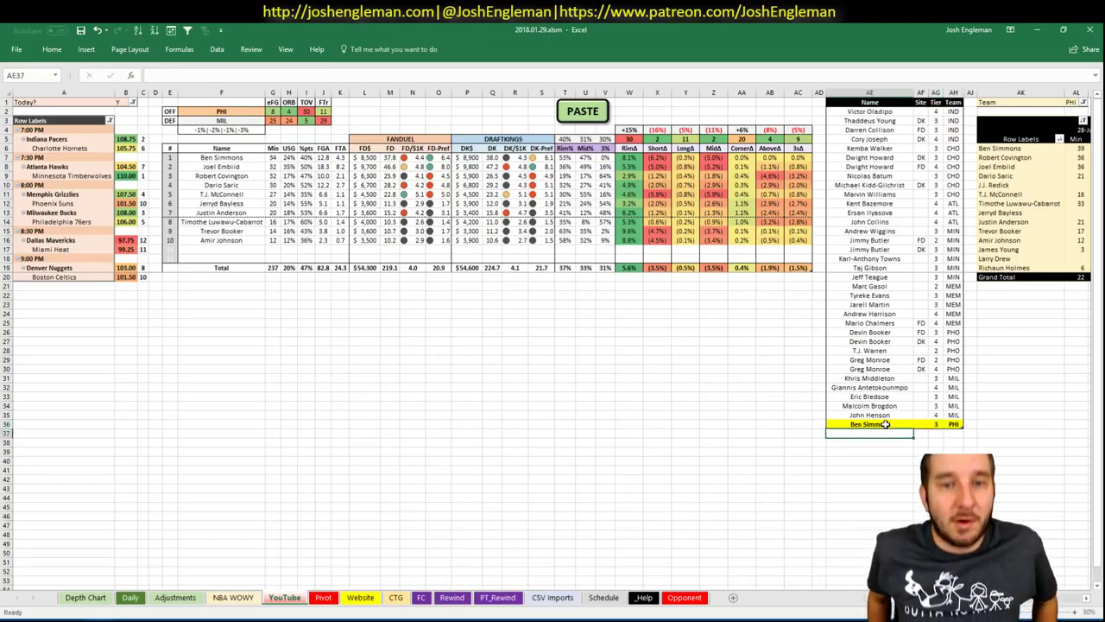
Set the site of the tier 3 Ben Simmons row to FD.
left_click(885, 424)
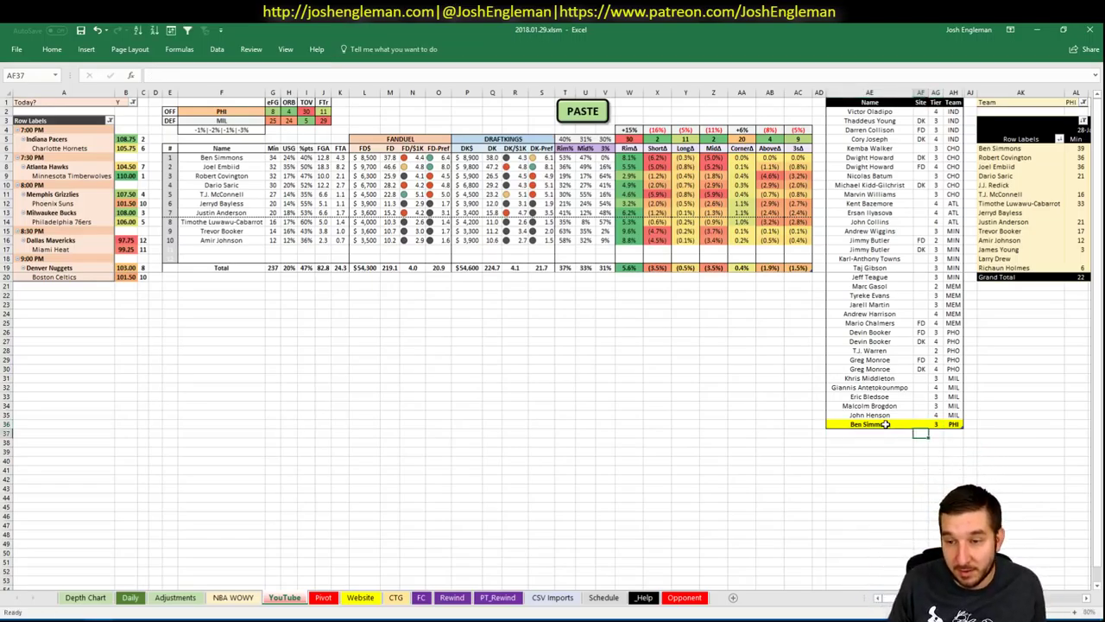
key("Right")
type("FD")
key("Return")
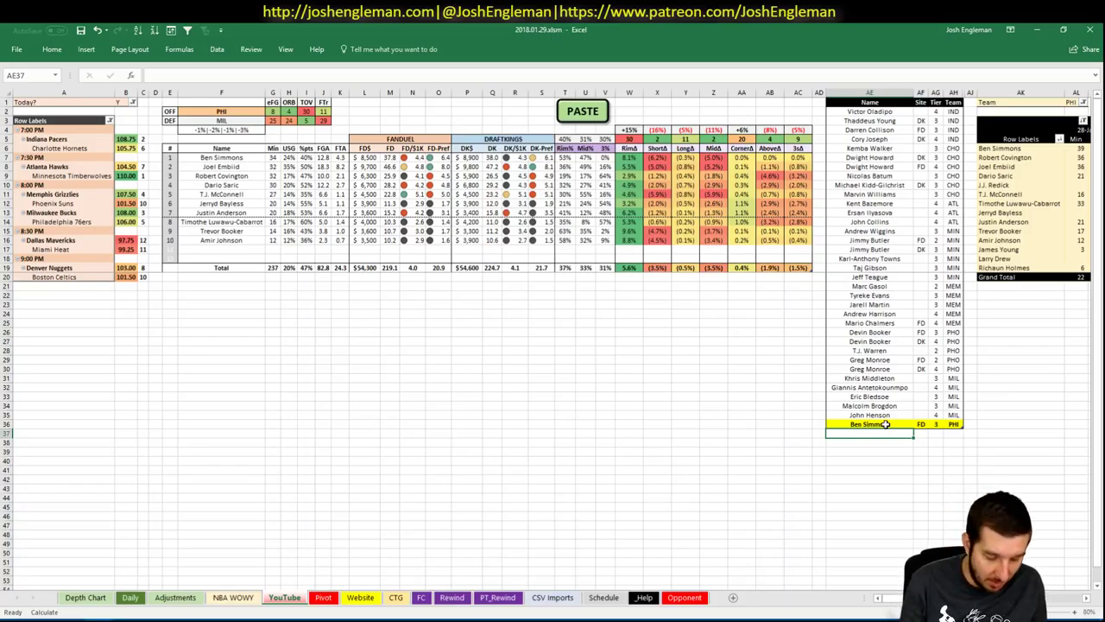
Add a second Ben Simmons row to the player tier list with site DK and tier 4.
type("Ben Simmons")
key("Tab")
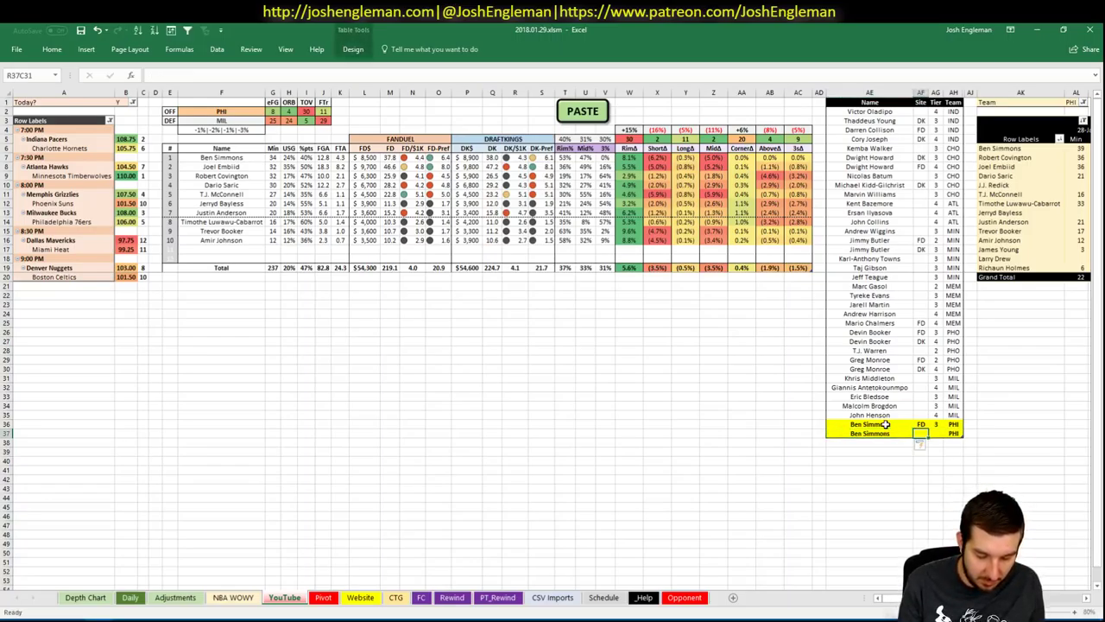
type("DK")
key("Tab")
type("4")
key("Return")
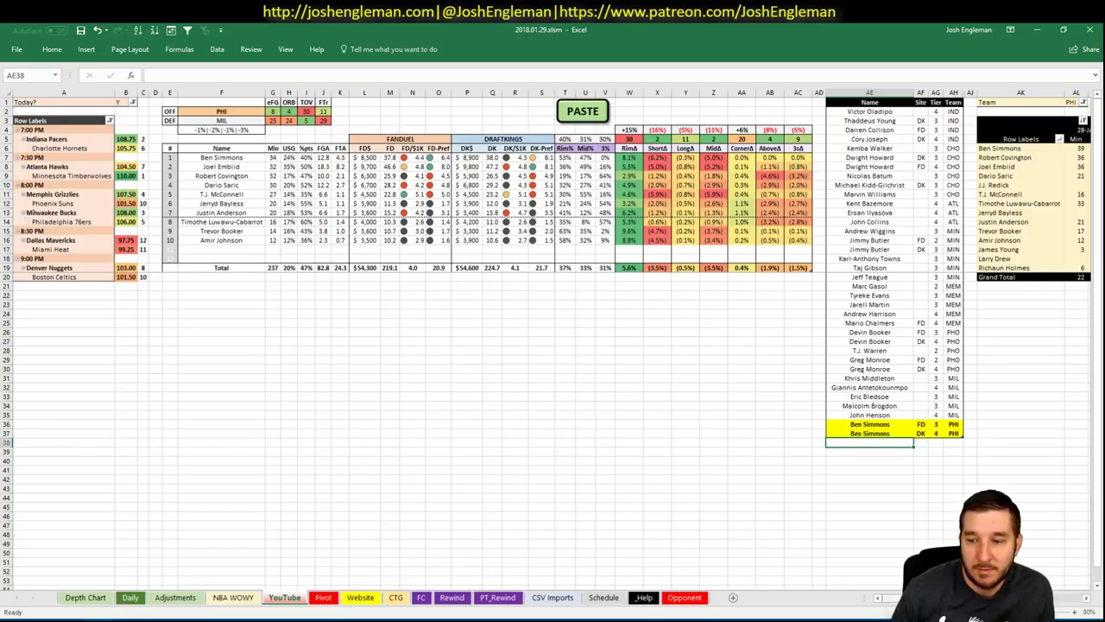
Check the Philadelphia recent games and add Joel Embiid to the player tier list with tier 3 and no site.
scroll(552, 345, "right", 6)
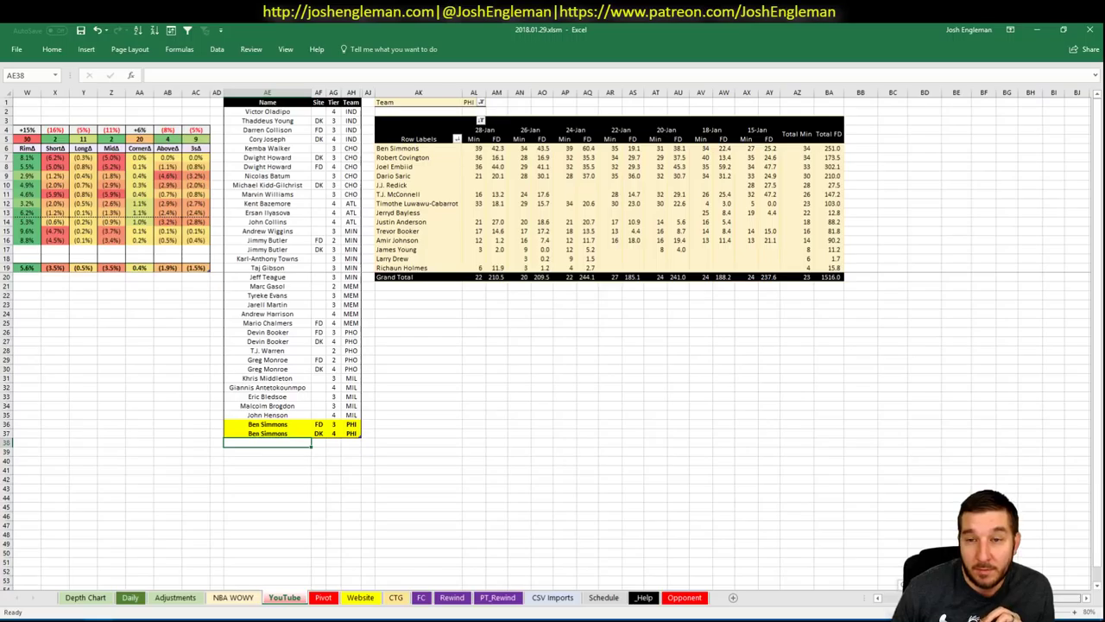
scroll(553, 345, "left", 6)
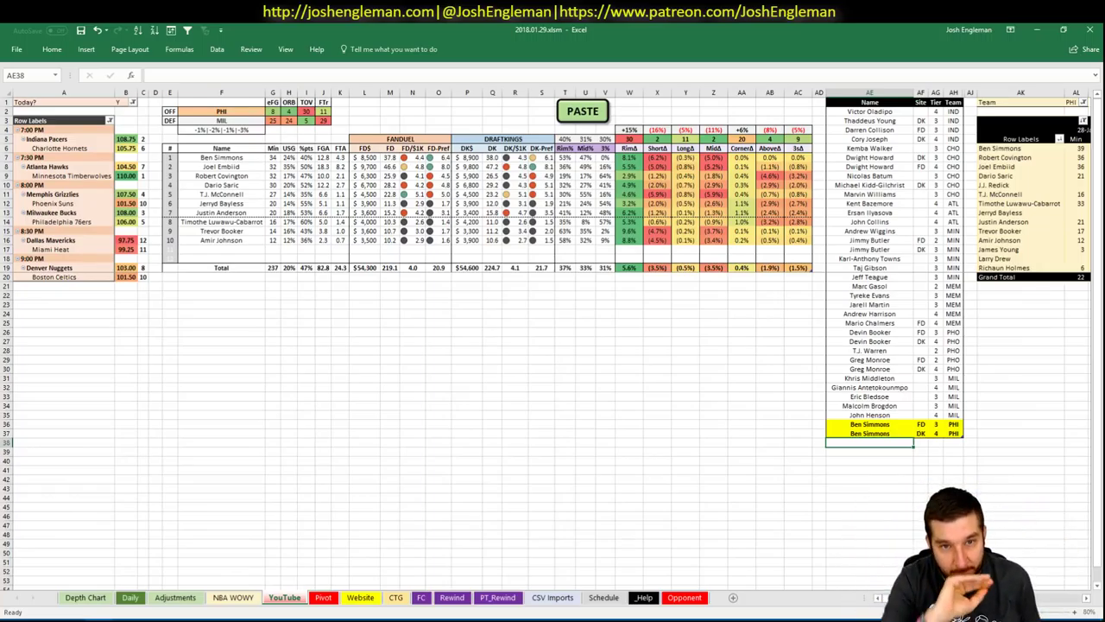
type("Joel Embiid")
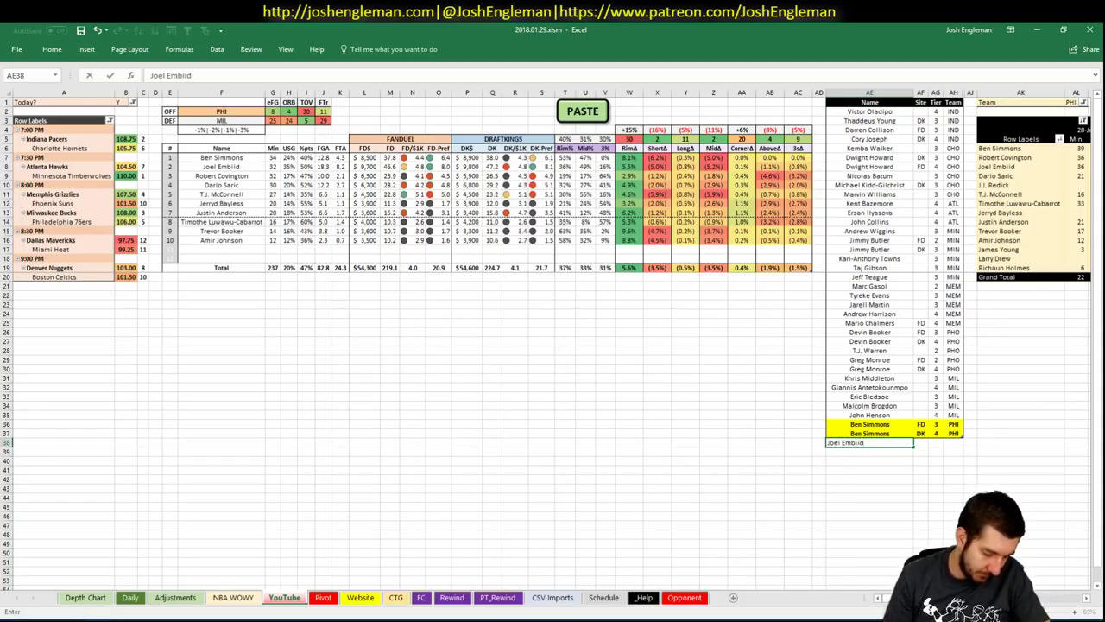
key("Tab")
key("Tab")
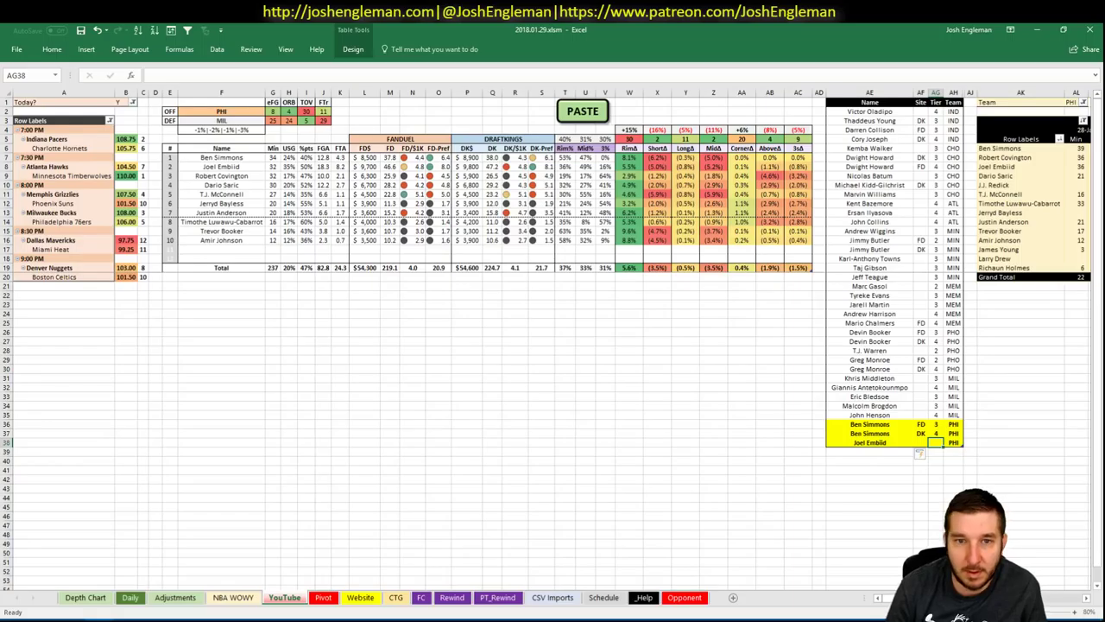
type("3")
key("Return")
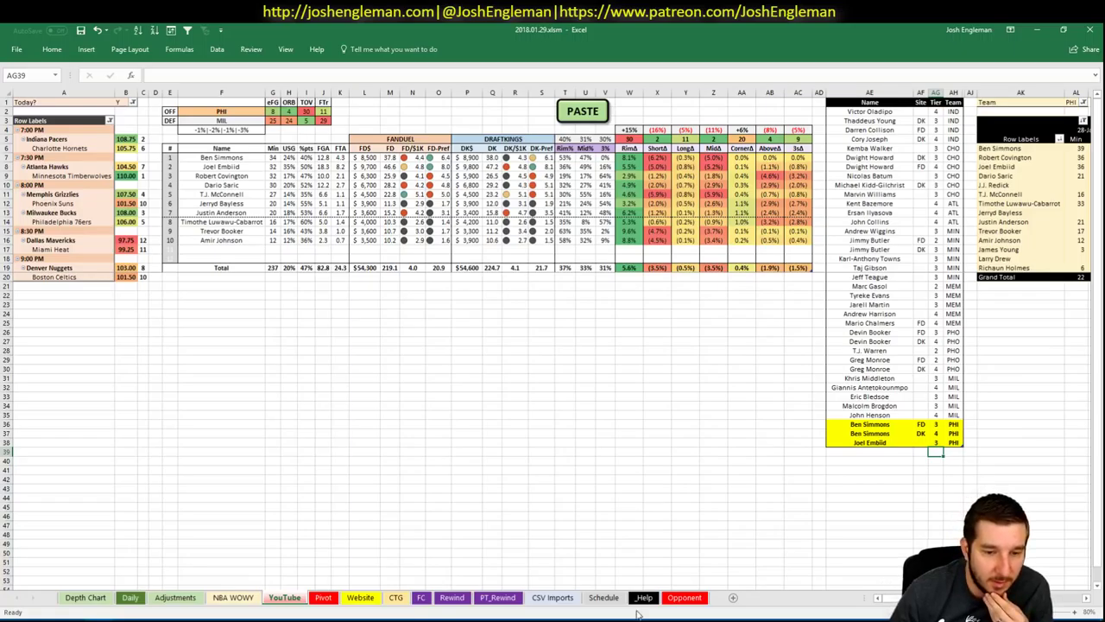
Examine the Philadelphia players' projections on the Pivot sheet, then compare their matchup table and recent games on the YouTube sheet.
left_click(327, 597)
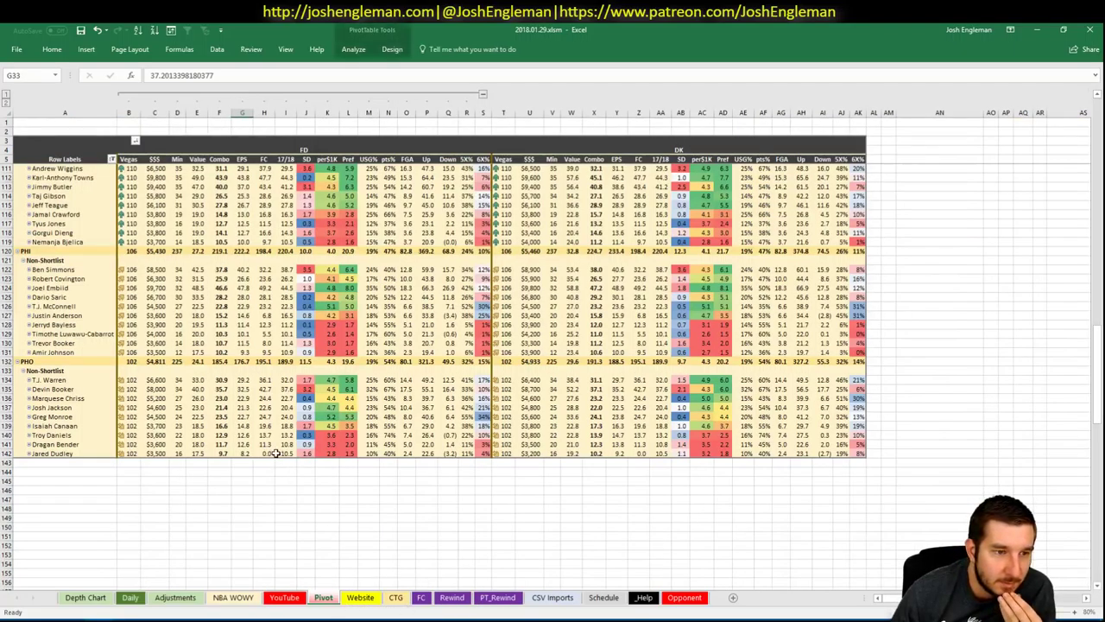
left_click(284, 597)
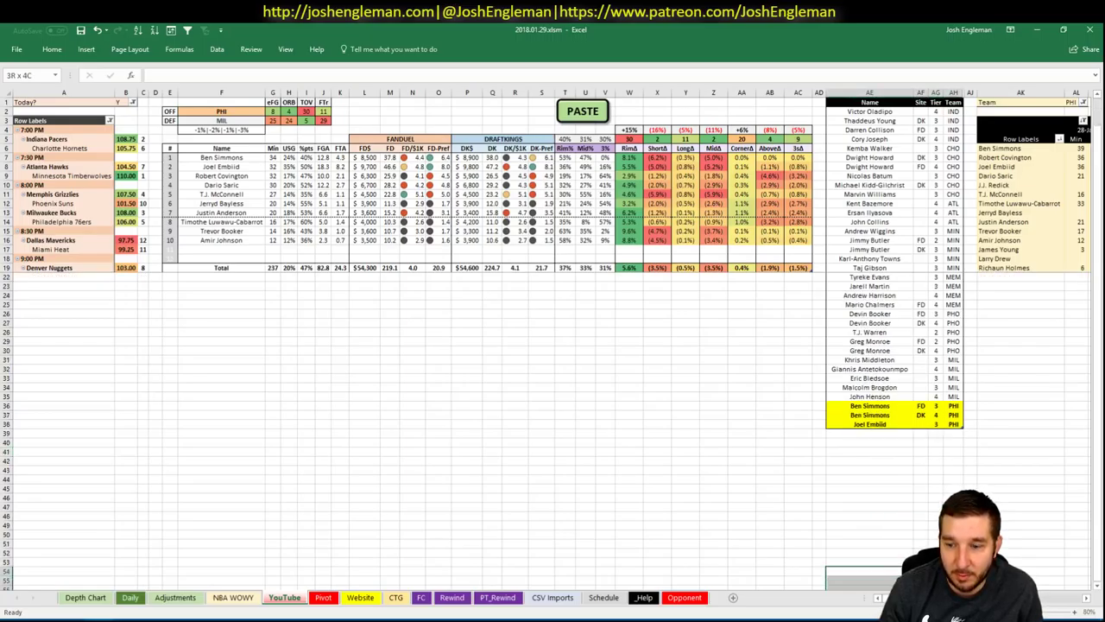
left_click(919, 522)
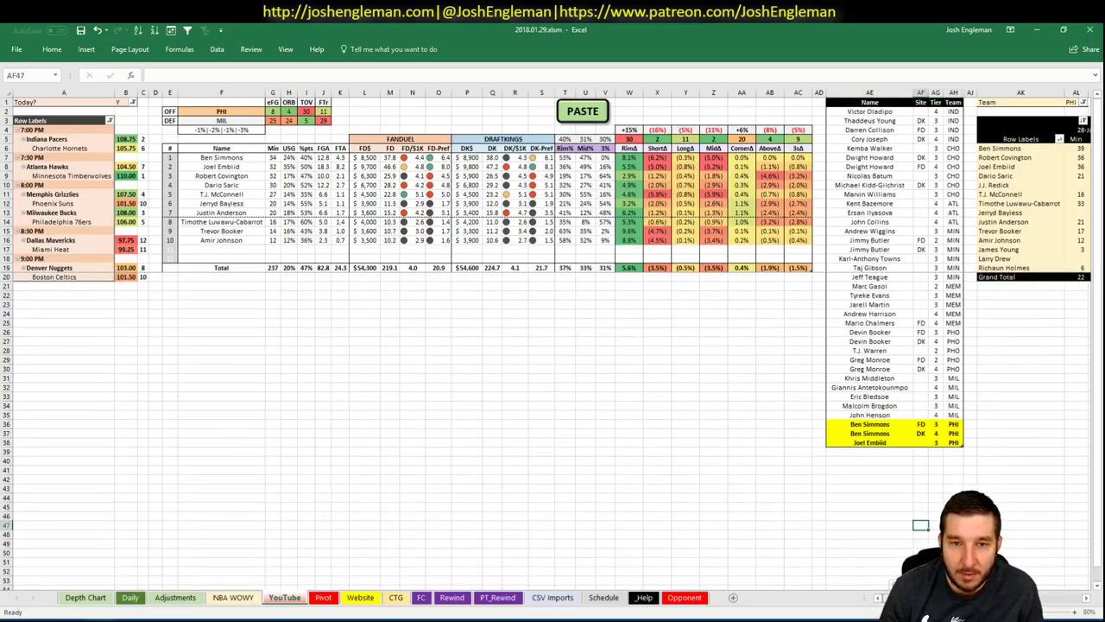
scroll(920, 524, "right", 5)
scroll(920, 524, "left", 5)
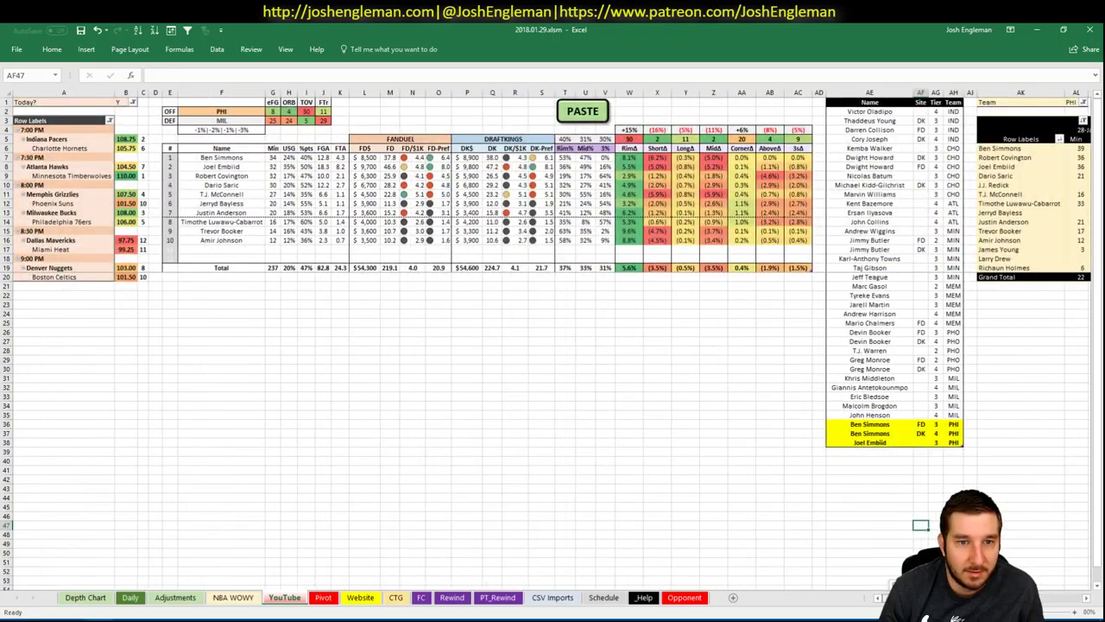
scroll(552, 337, "right", 7)
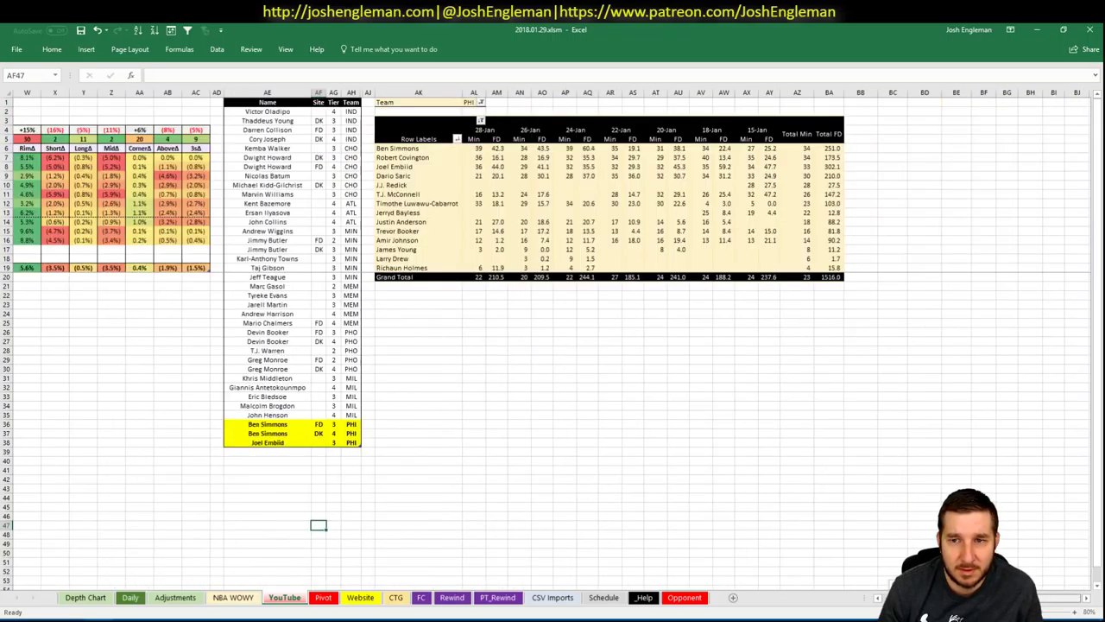
scroll(642, 565, "left", 7)
left_click(850, 453)
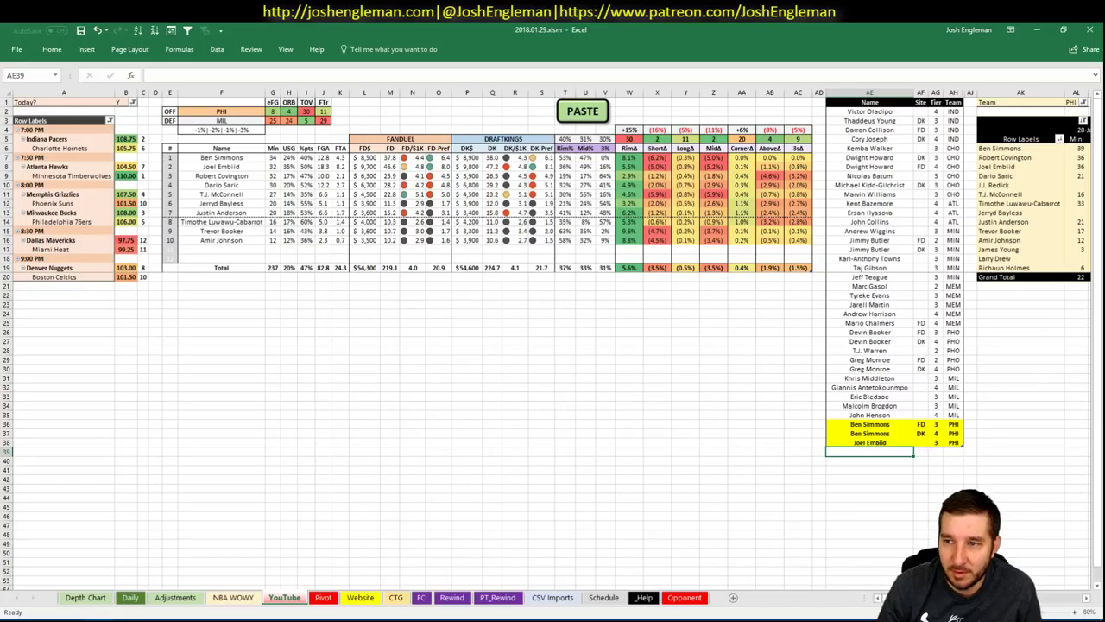
scroll(553, 338, "right", 4)
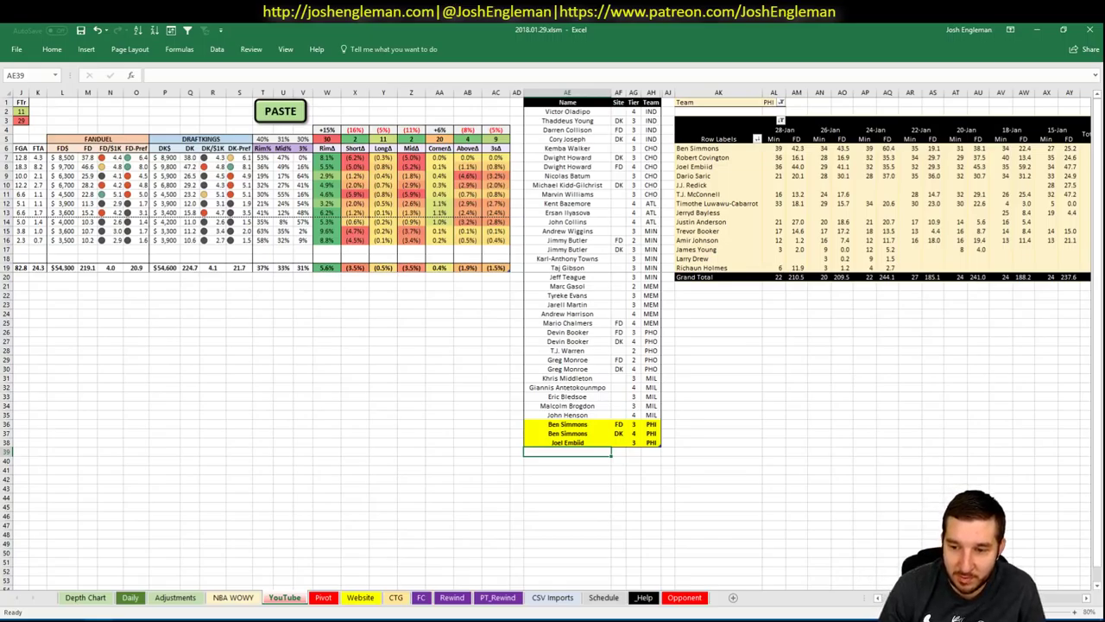
scroll(553, 339, "left", 4)
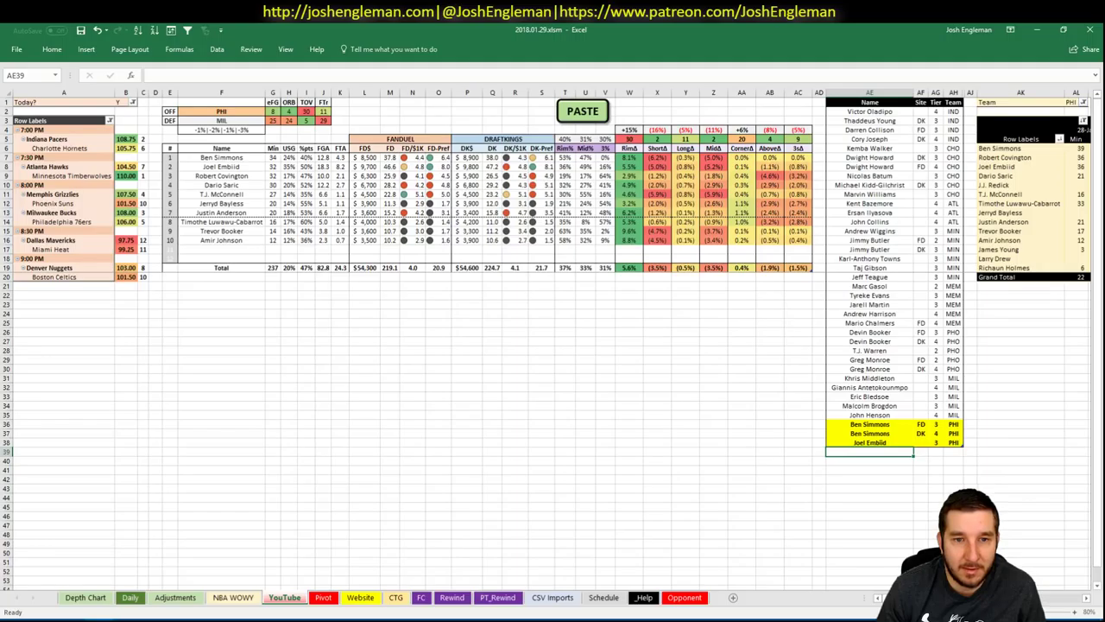
scroll(552, 346, "right", 8)
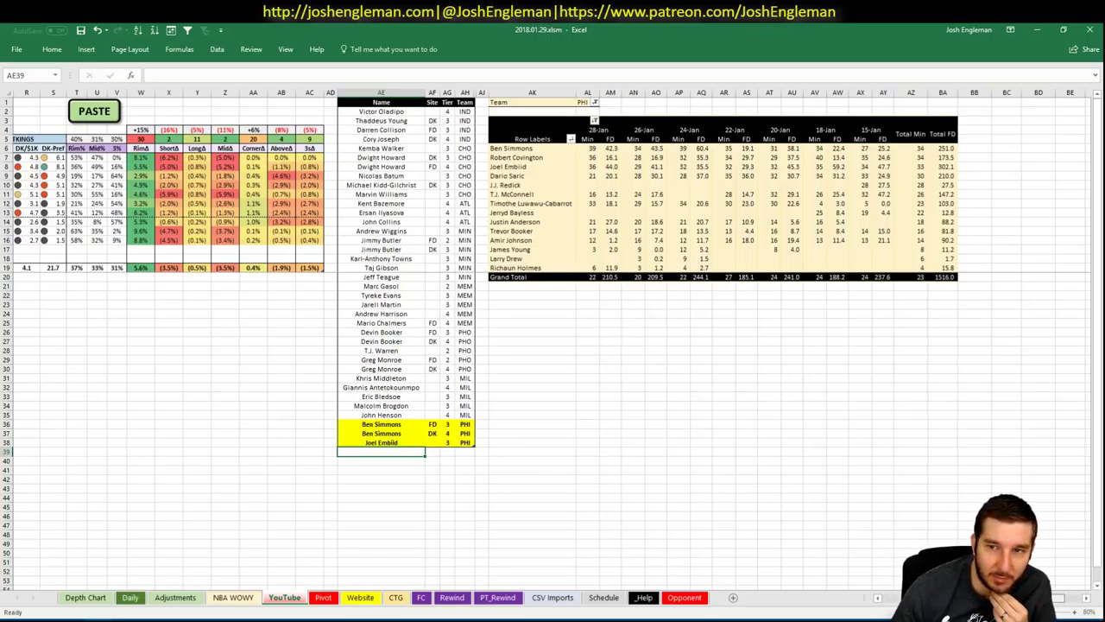
scroll(553, 345, "left", 8)
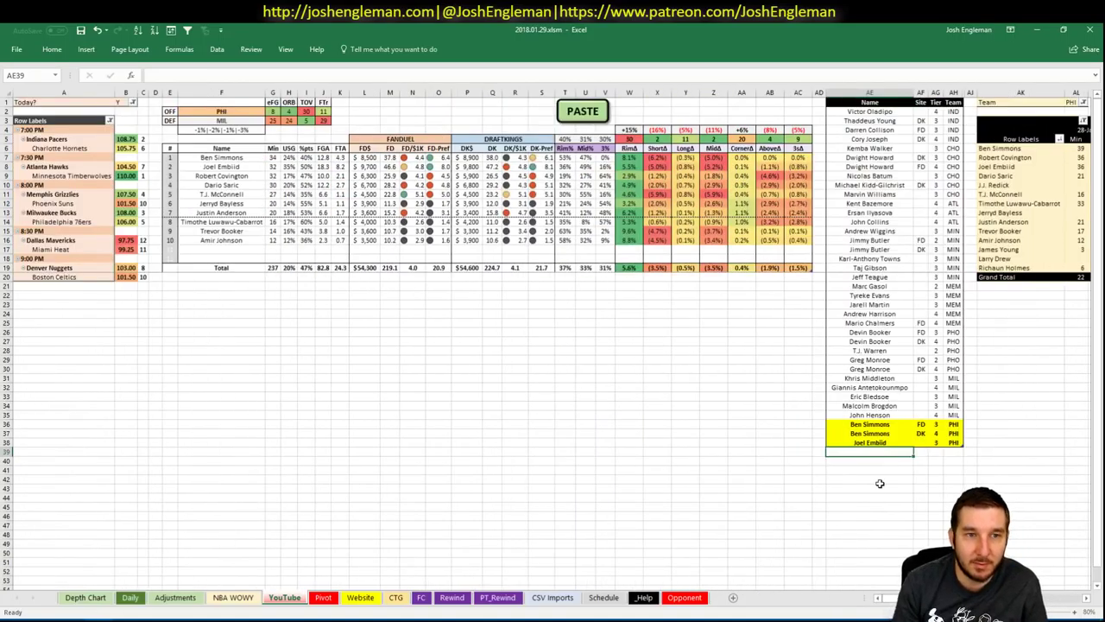
Add T.J. McConnell to the player tier list with tier 3 and no site.
type("TJ. M")
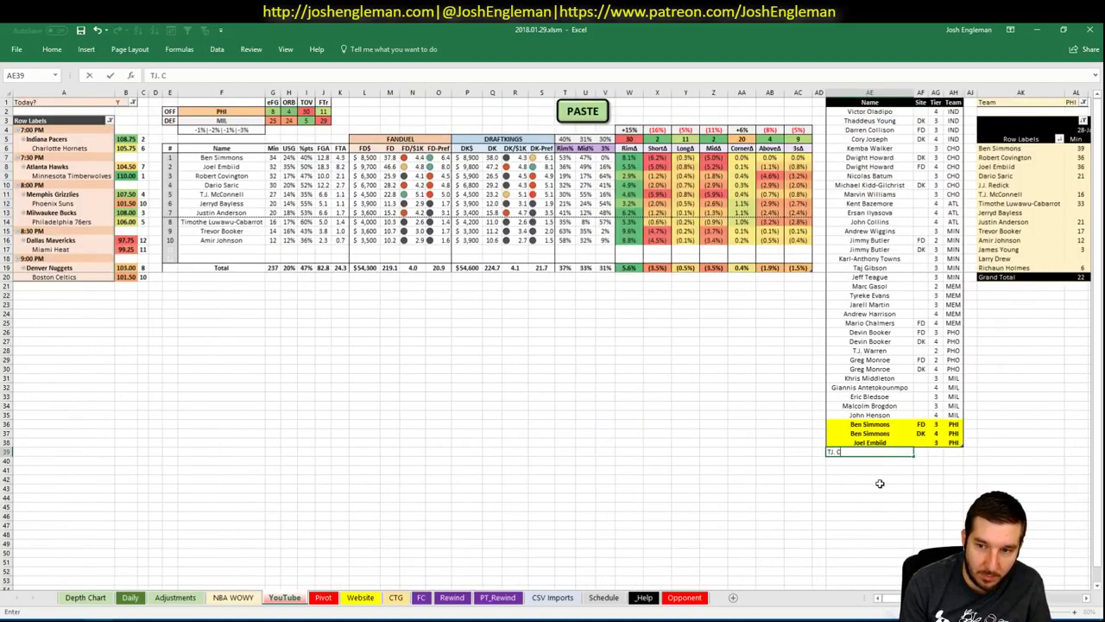
key("BackSpace")
key("BackSpace")
key("BackSpace")
key("BackSpace")
key("BackSpace")
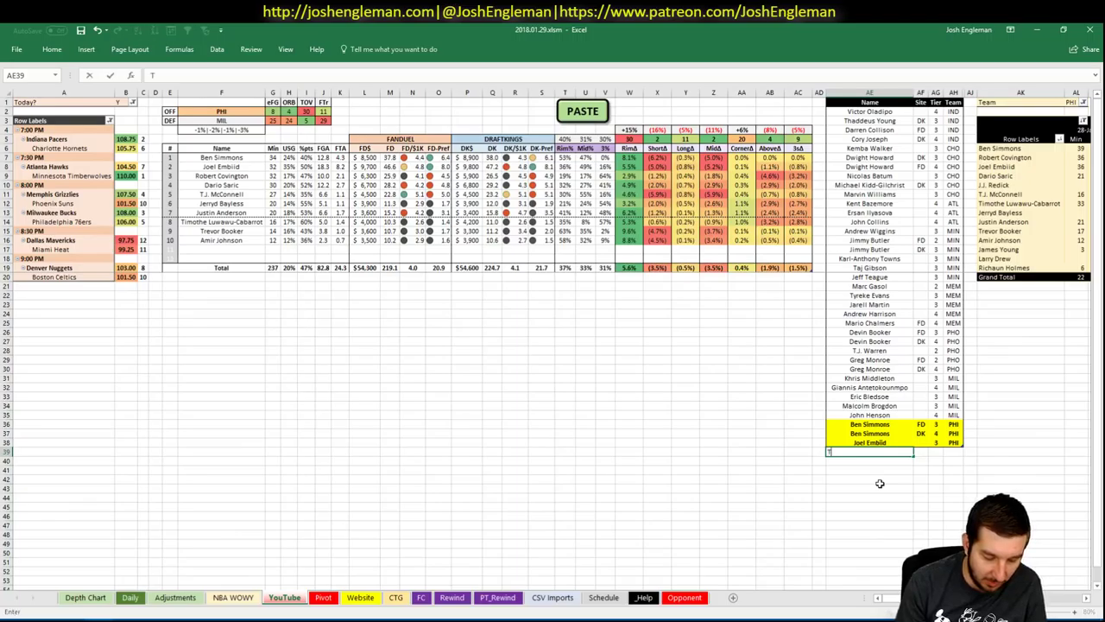
type("T.J. WarrenMcConnell")
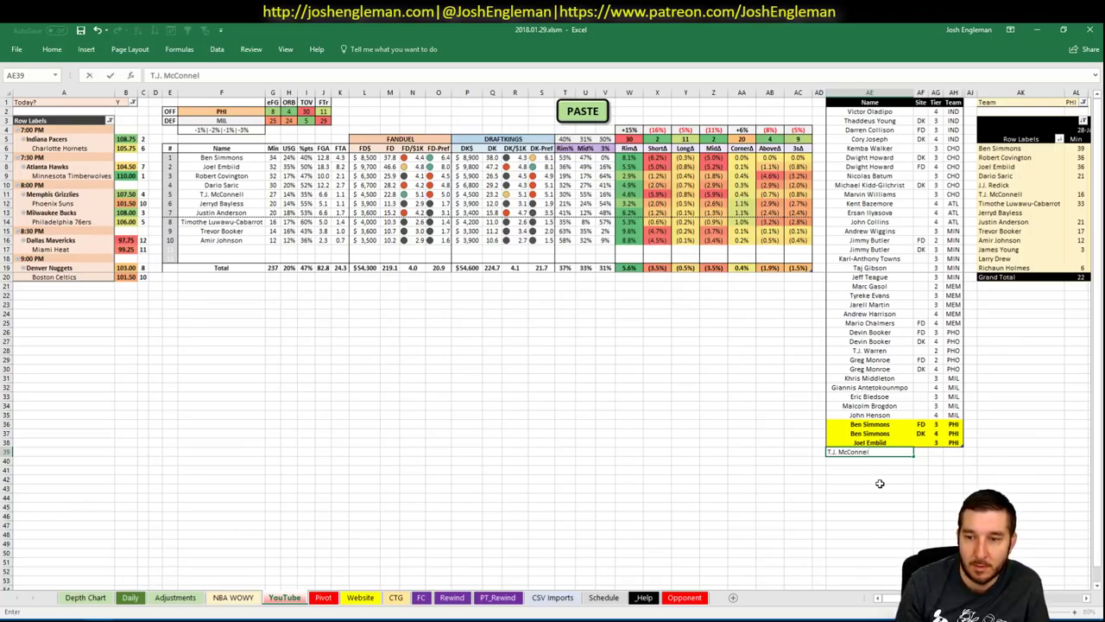
key("ctrl+Return")
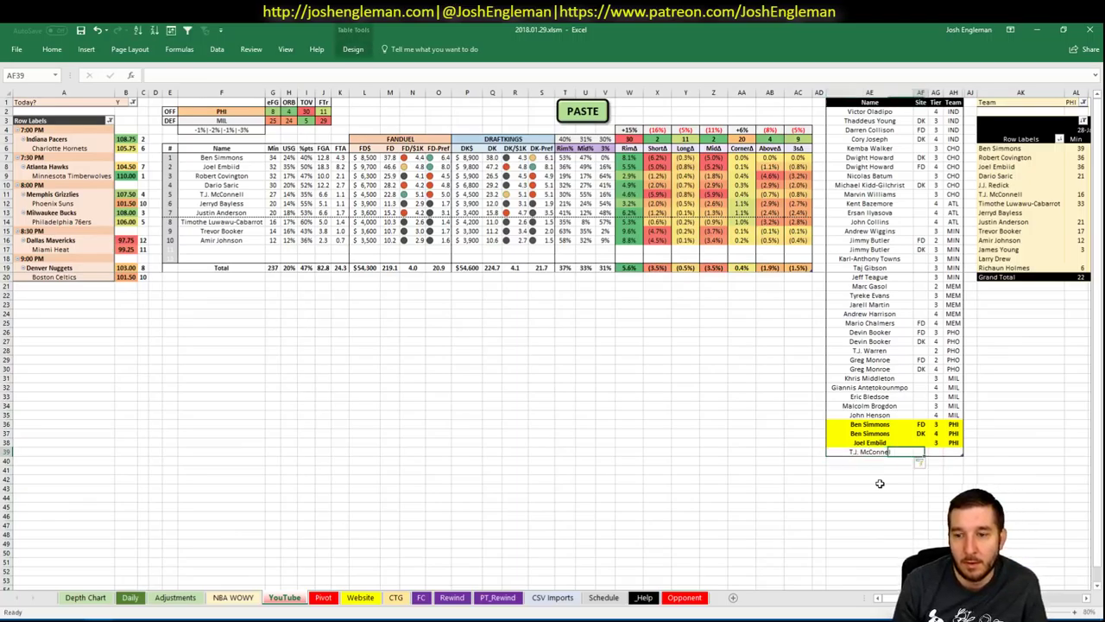
key("F2")
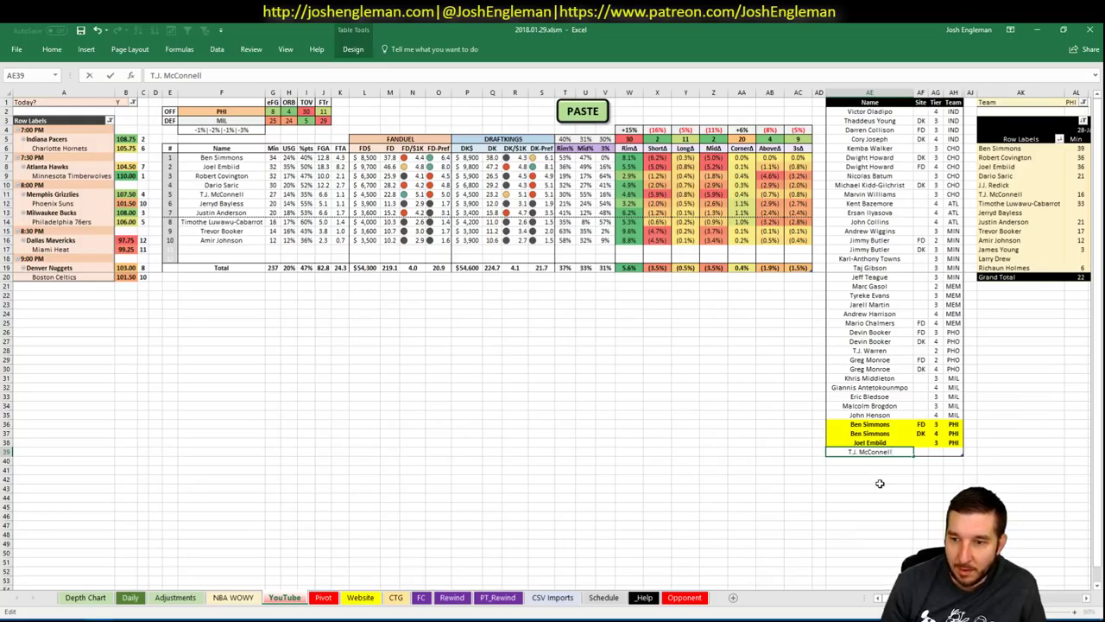
key("Tab")
key("Tab")
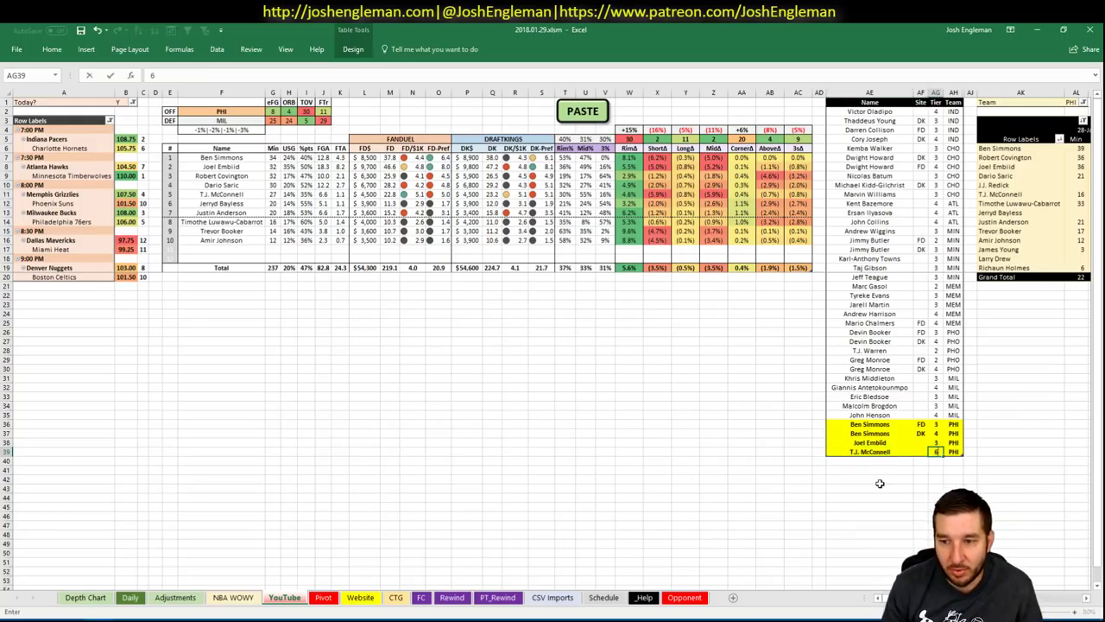
type("3")
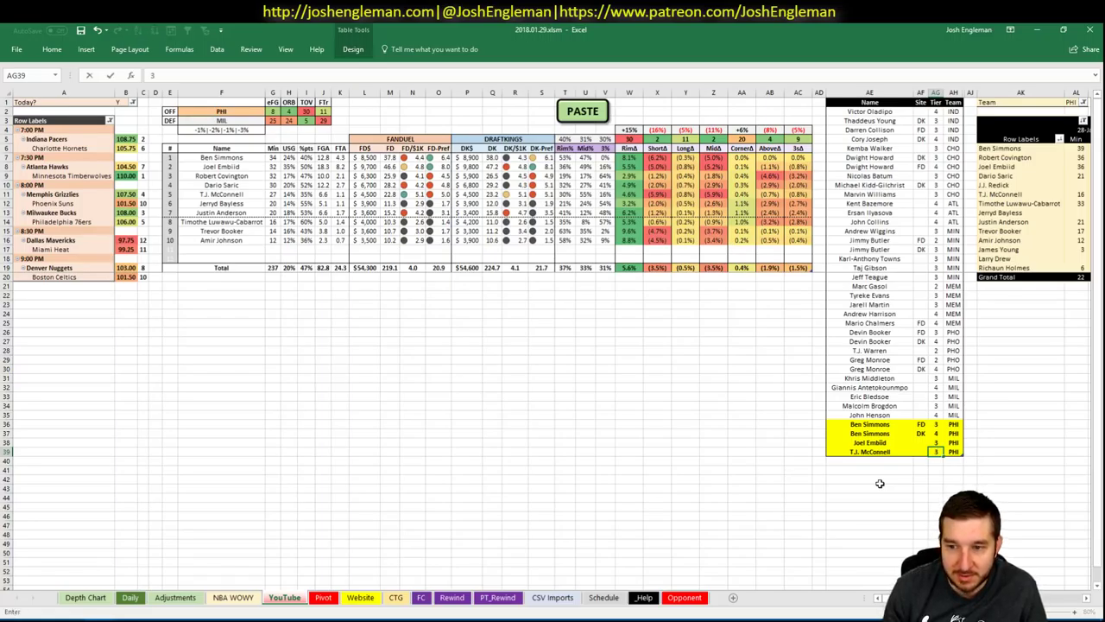
key("Return")
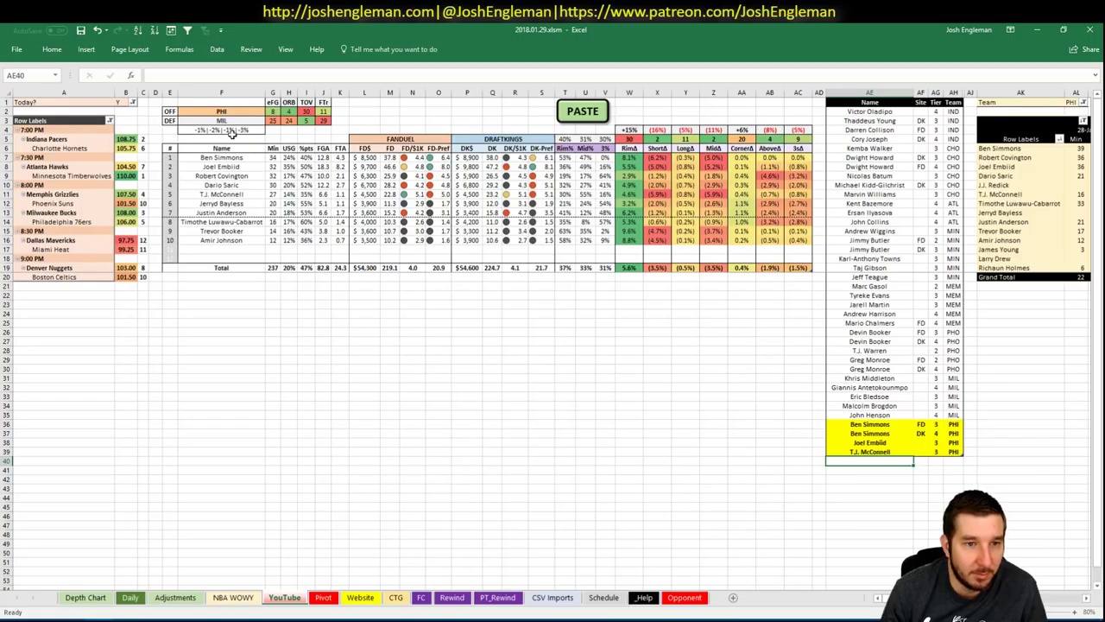
Switch the matchup table's offense team to DAL.
left_click(238, 113)
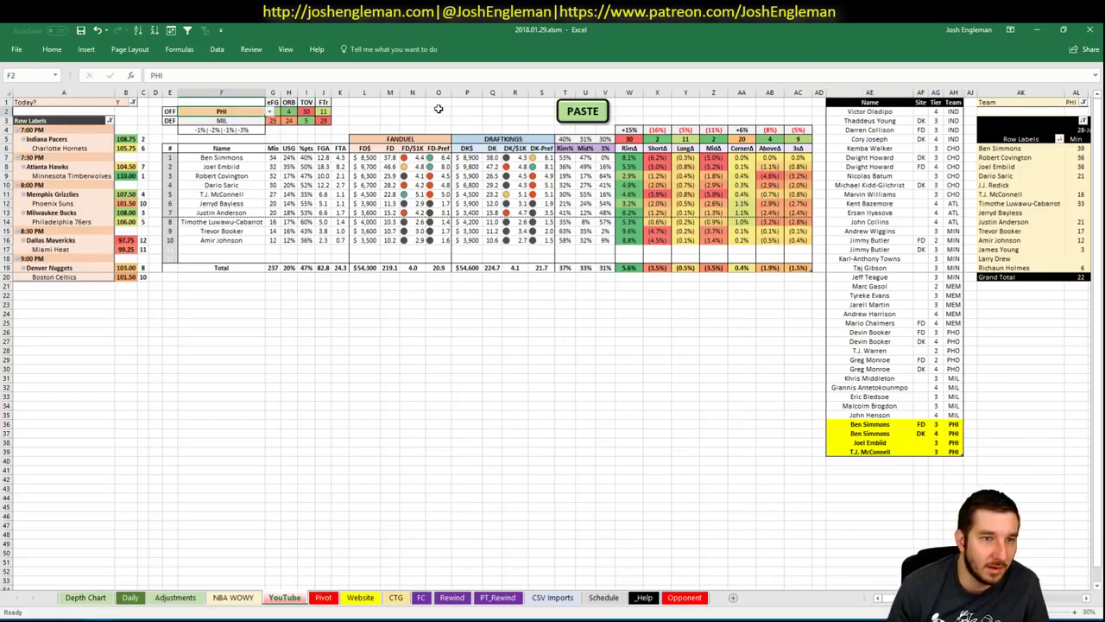
type("DAL")
key("Return")
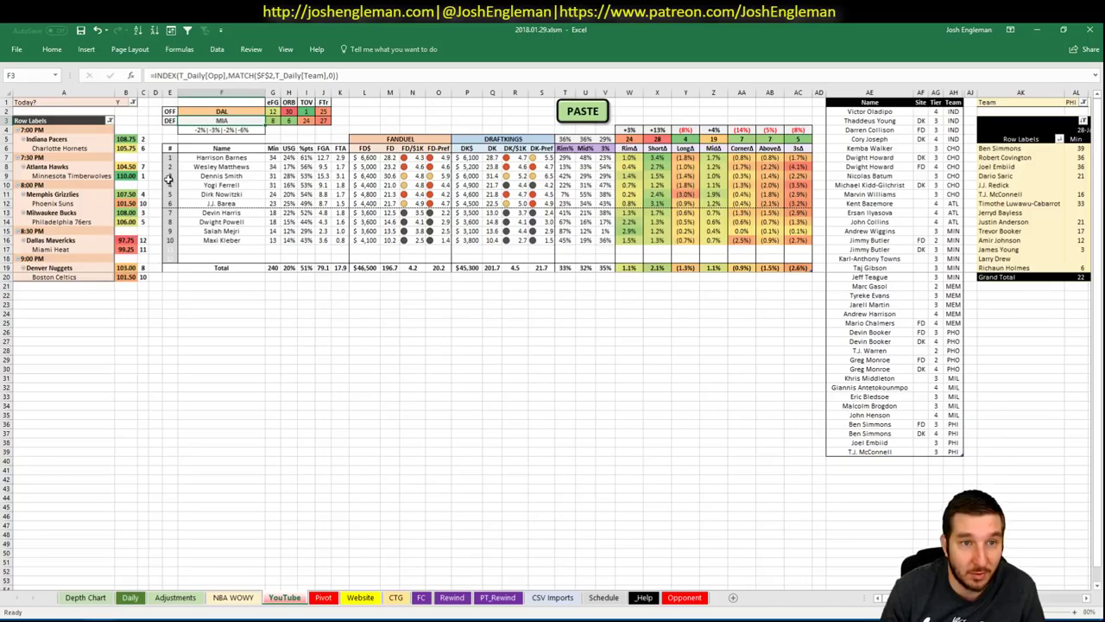
left_click(490, 394)
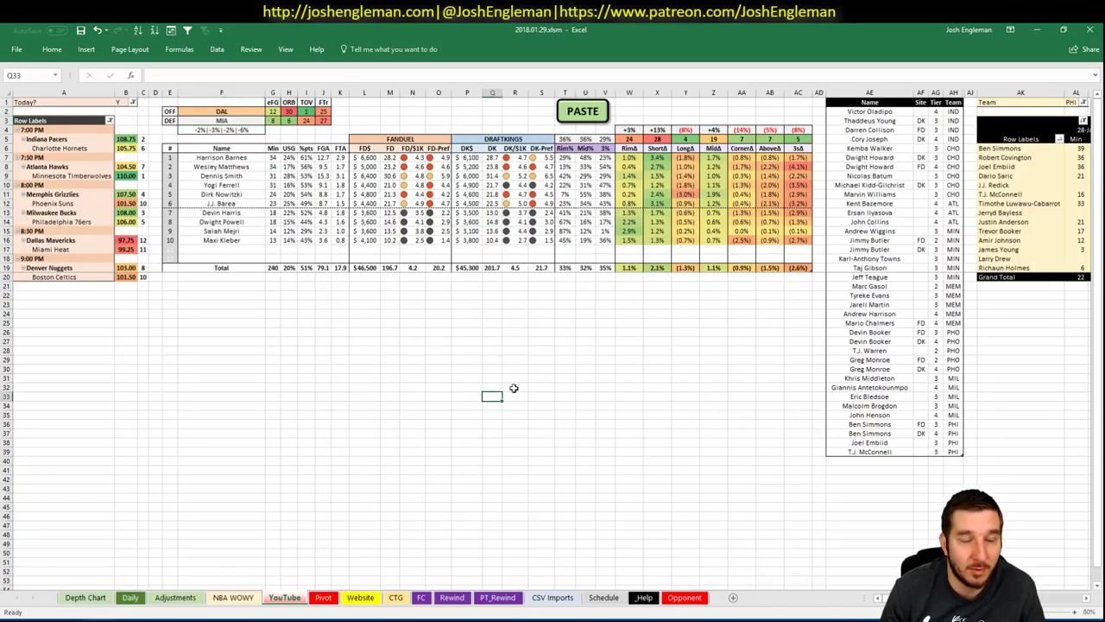
Filter the recent games pivot table to team DAL and review the players' minutes and FanDuel points by date.
left_click(855, 477)
left_click(874, 460)
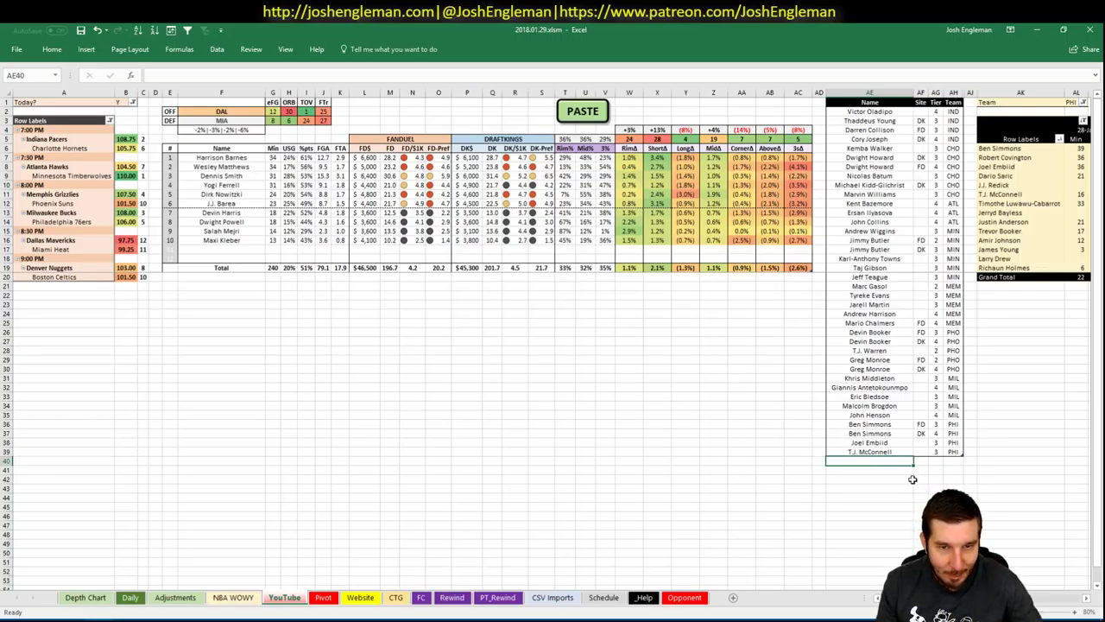
left_click(1072, 103)
type("DAL")
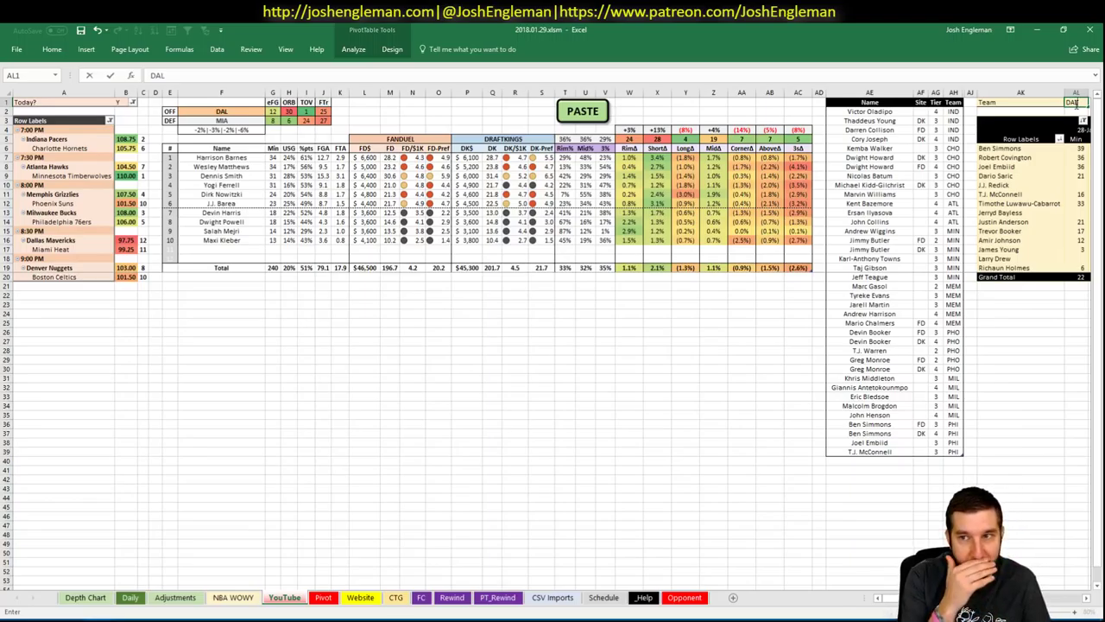
key("Return")
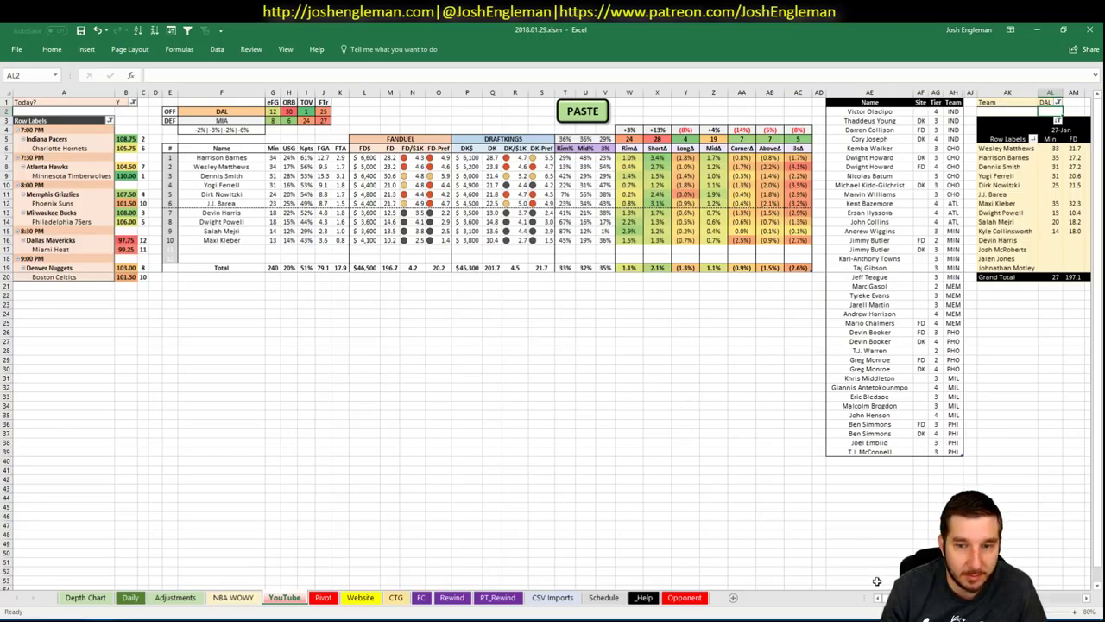
scroll(553, 345, "right", 5)
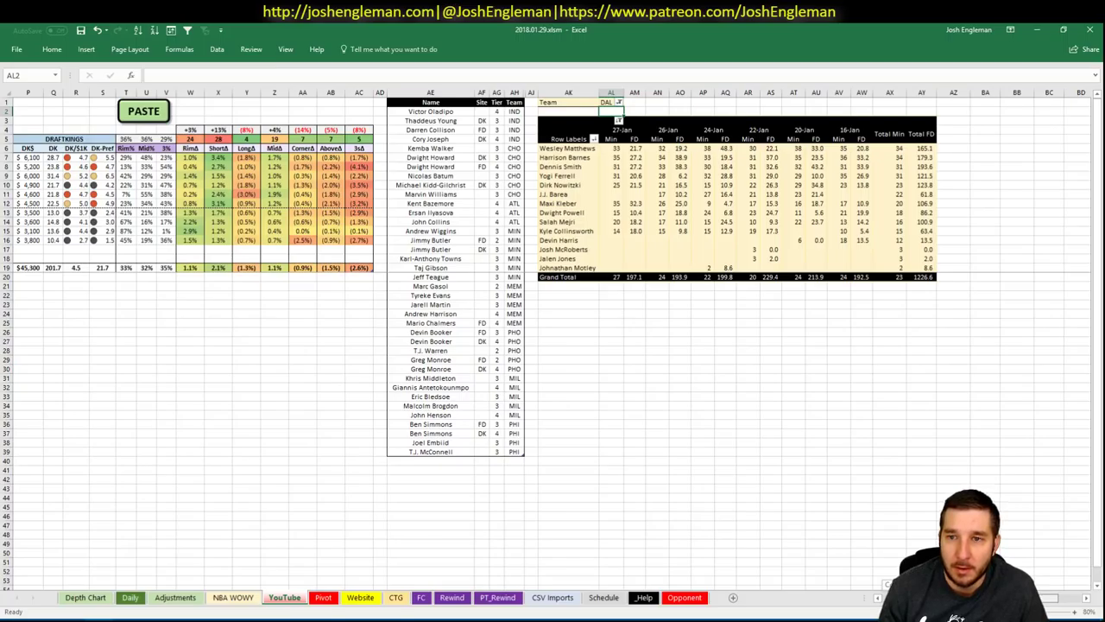
scroll(553, 346, "right", 1)
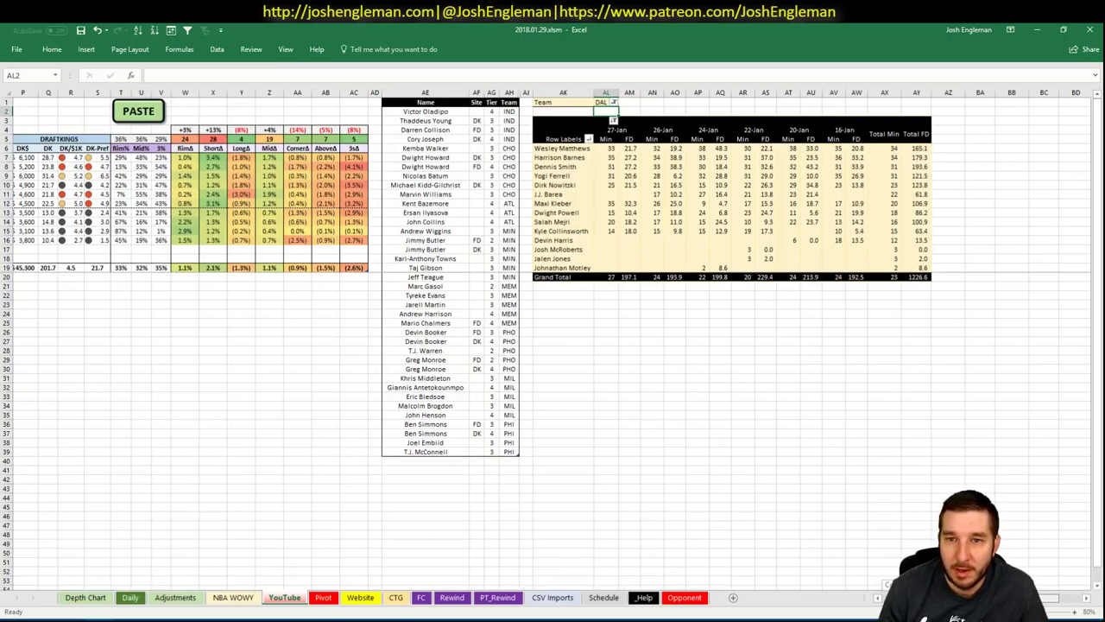
scroll(848, 575, "left", 5)
Add Harrison Barnes to the player tier list with tier 4 and no site.
left_click(869, 460)
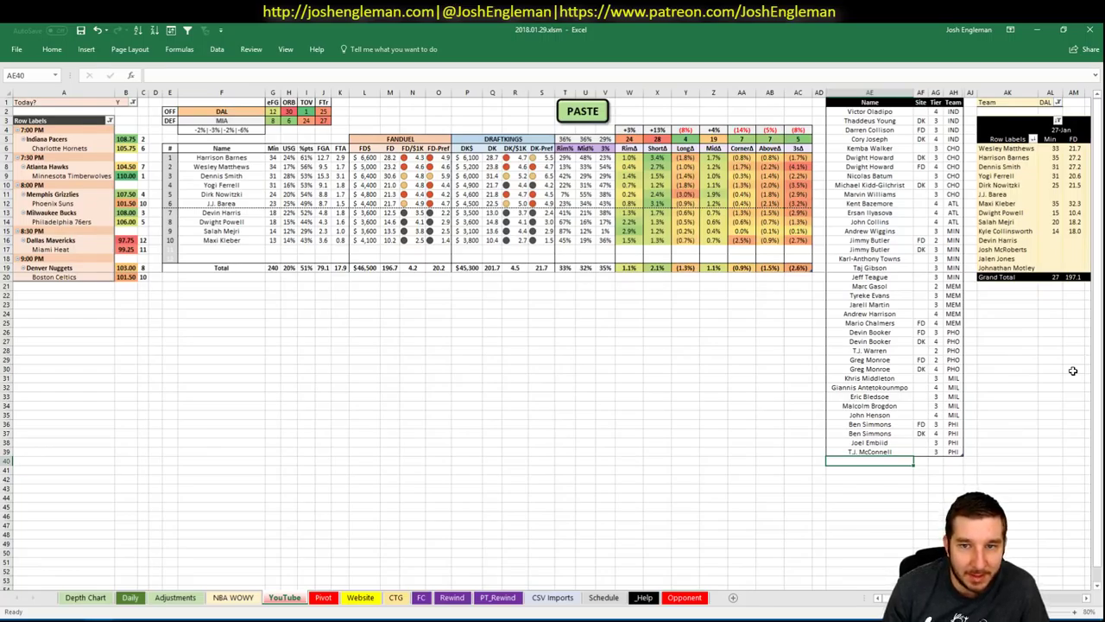
type("Harrison B")
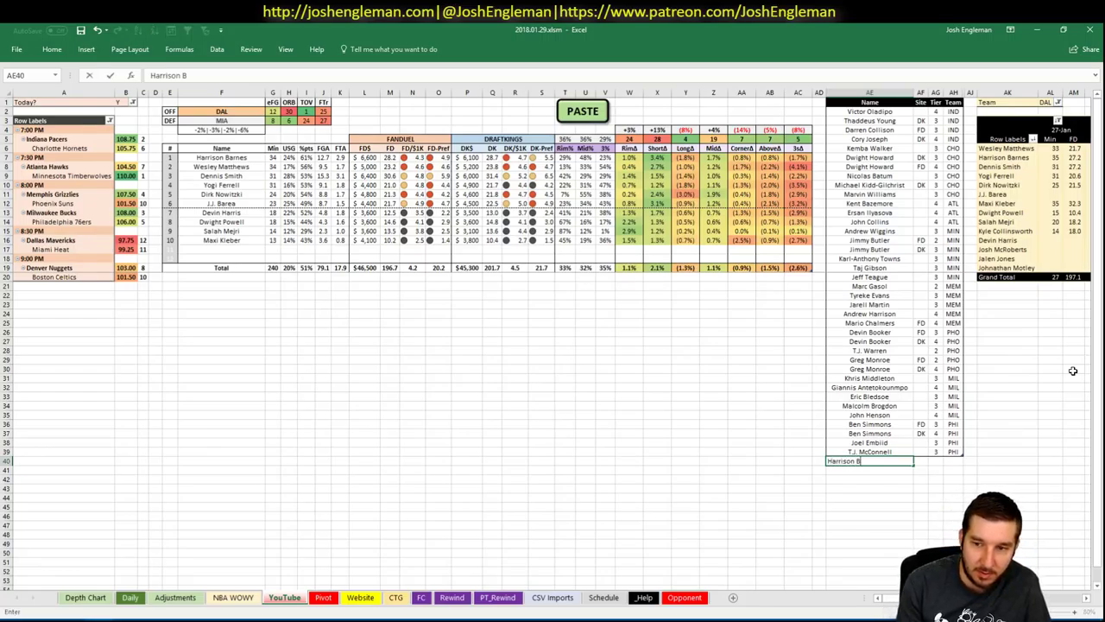
type("arnes")
key("Tab")
key("Tab")
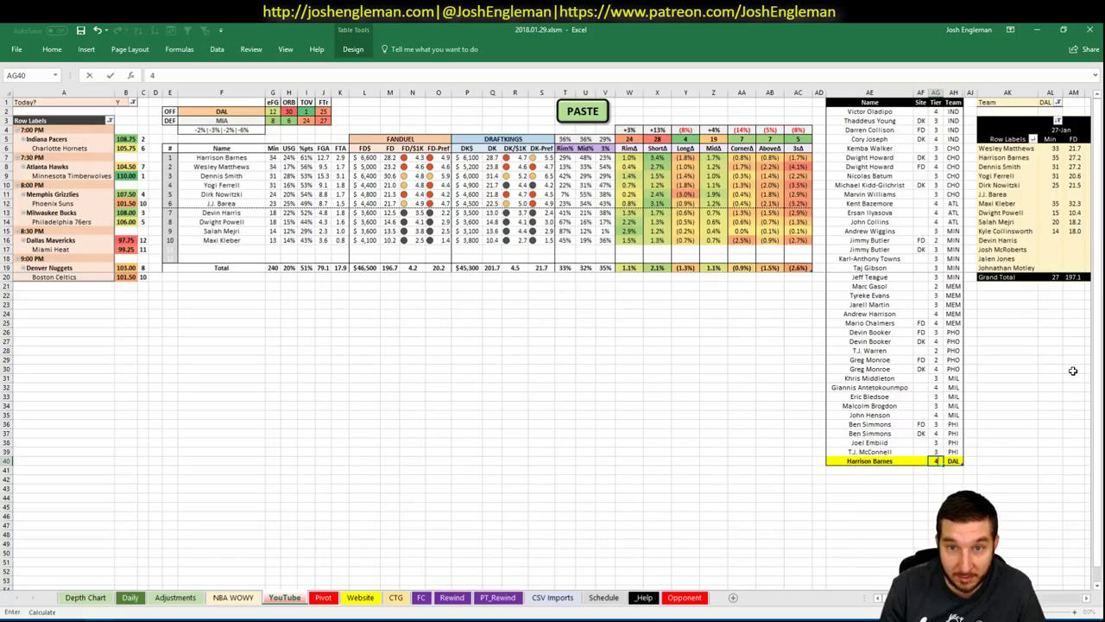
key("Return")
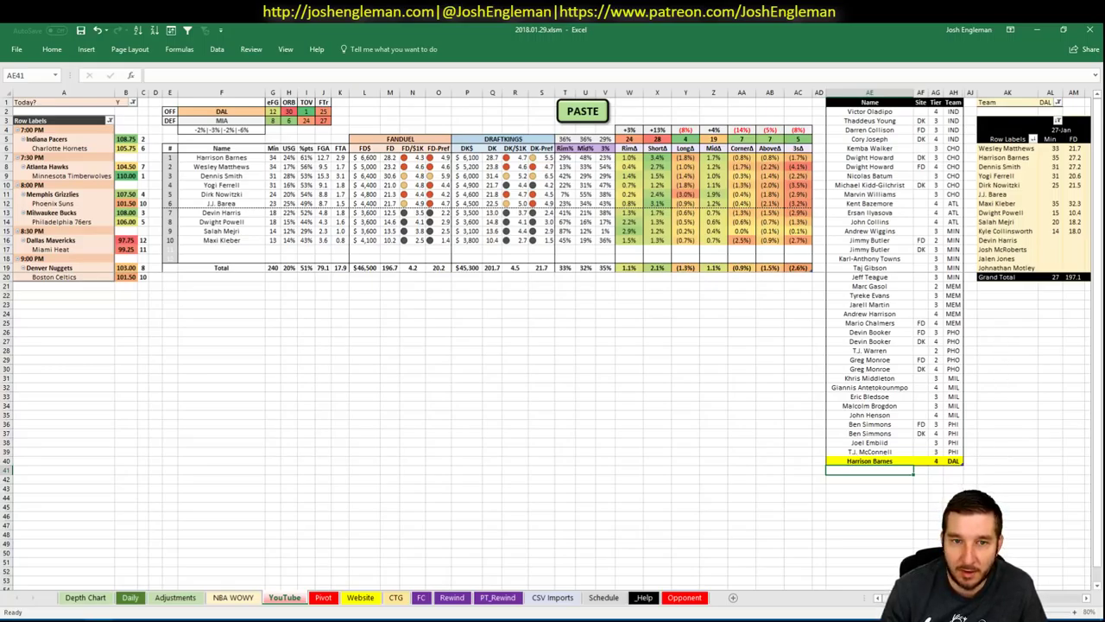
Check the Dallas recent games, then filter the minutes and FPPM chart on the CSV Imports sheet to Dennis Smith.
scroll(552, 337, "right", 5)
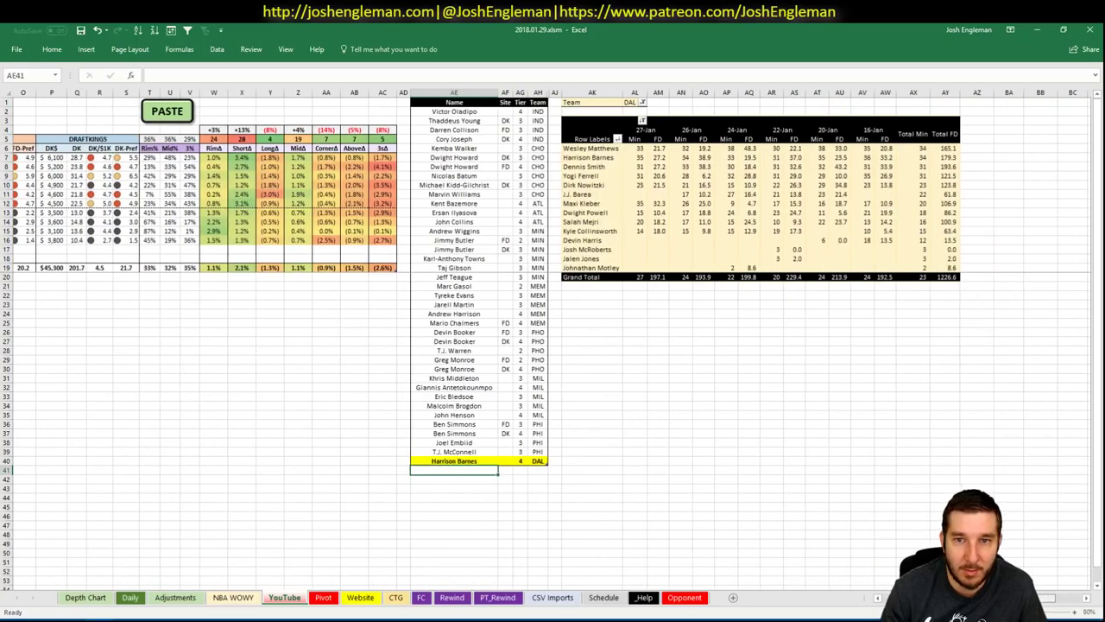
scroll(552, 336, "left", 5)
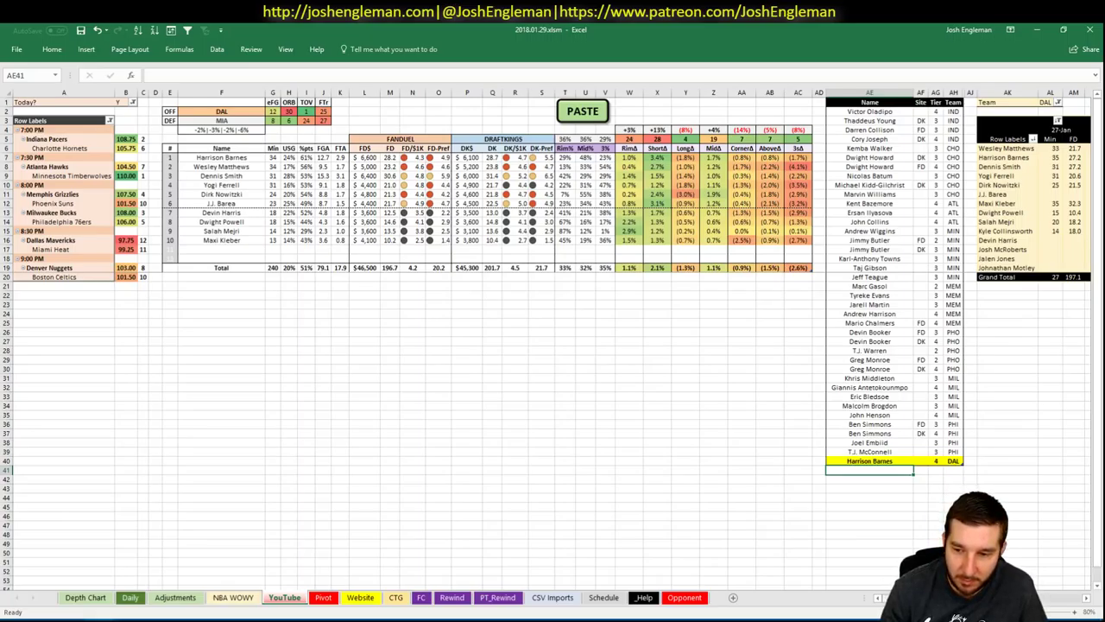
scroll(553, 337, "right", 6)
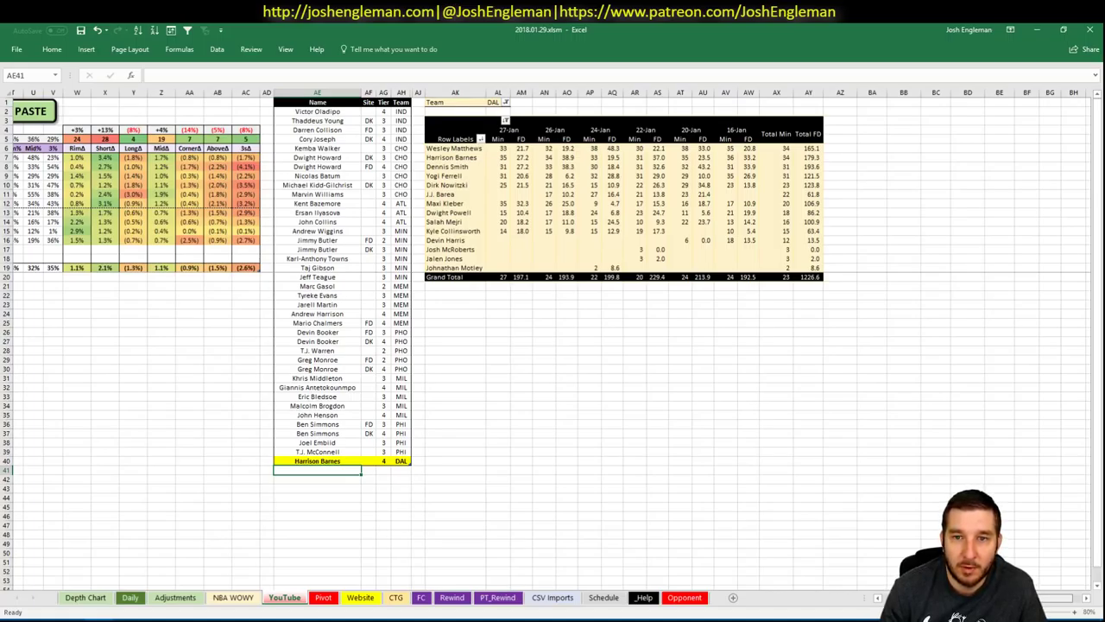
scroll(807, 577, "left", 6)
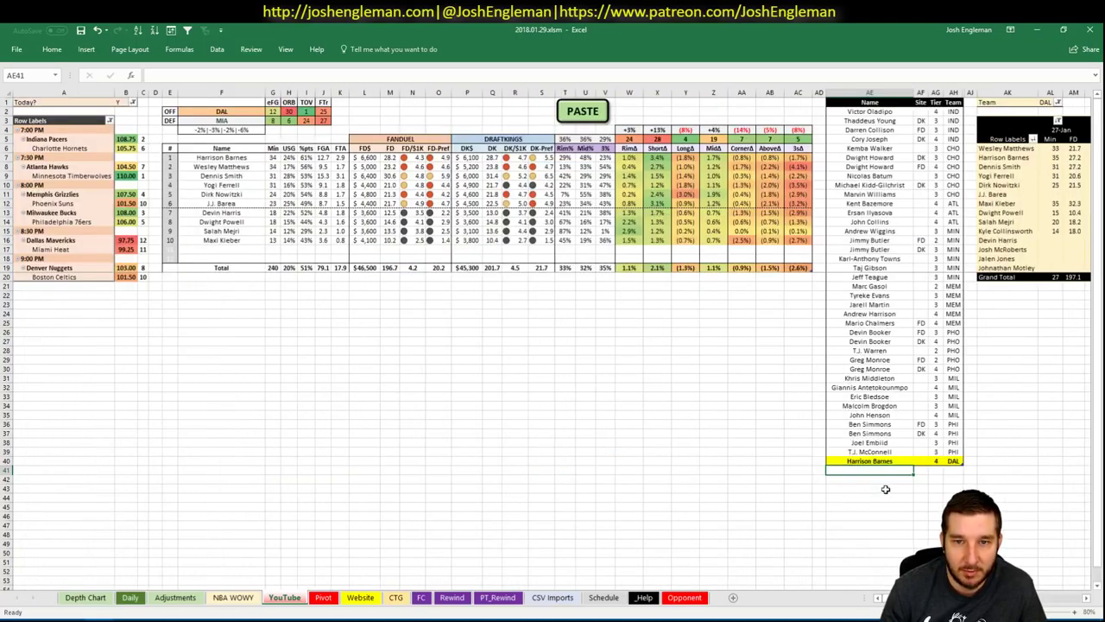
left_click(549, 597)
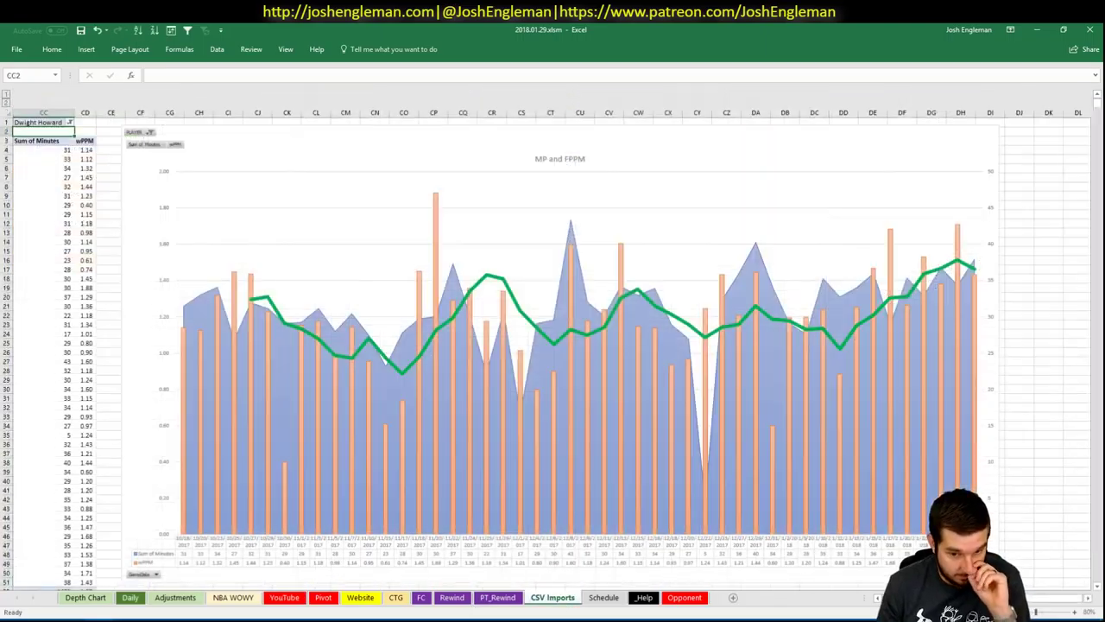
key("Up")
type("D")
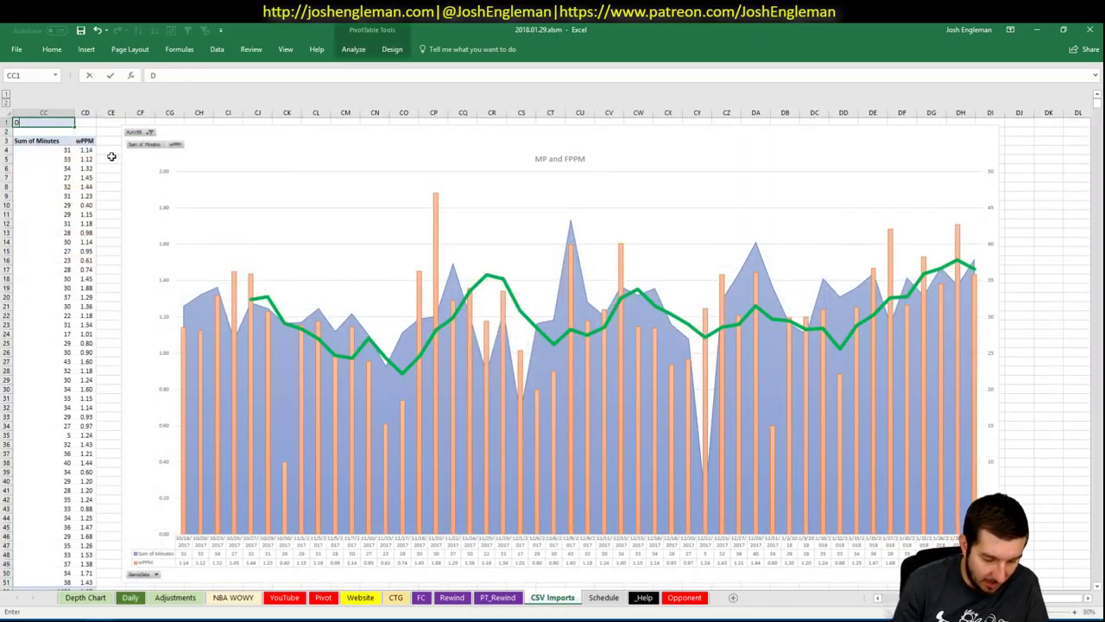
type("ennis Smith")
key("Return")
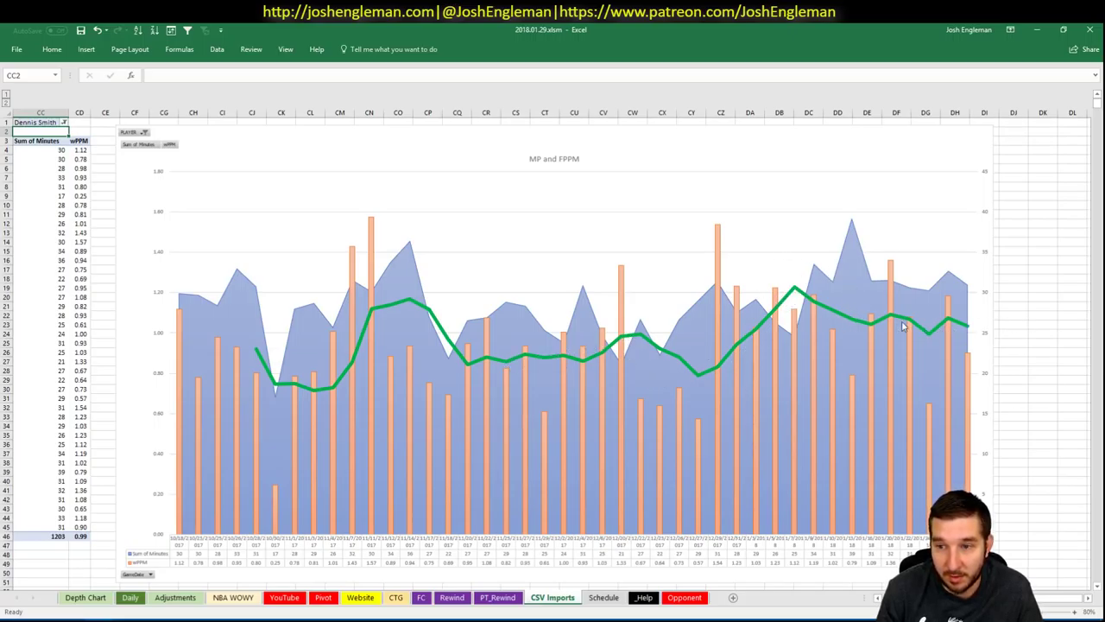
Return to the YouTube sheet and add Dennis Smith to the player tier list with tier 3 and no site.
left_click(231, 598)
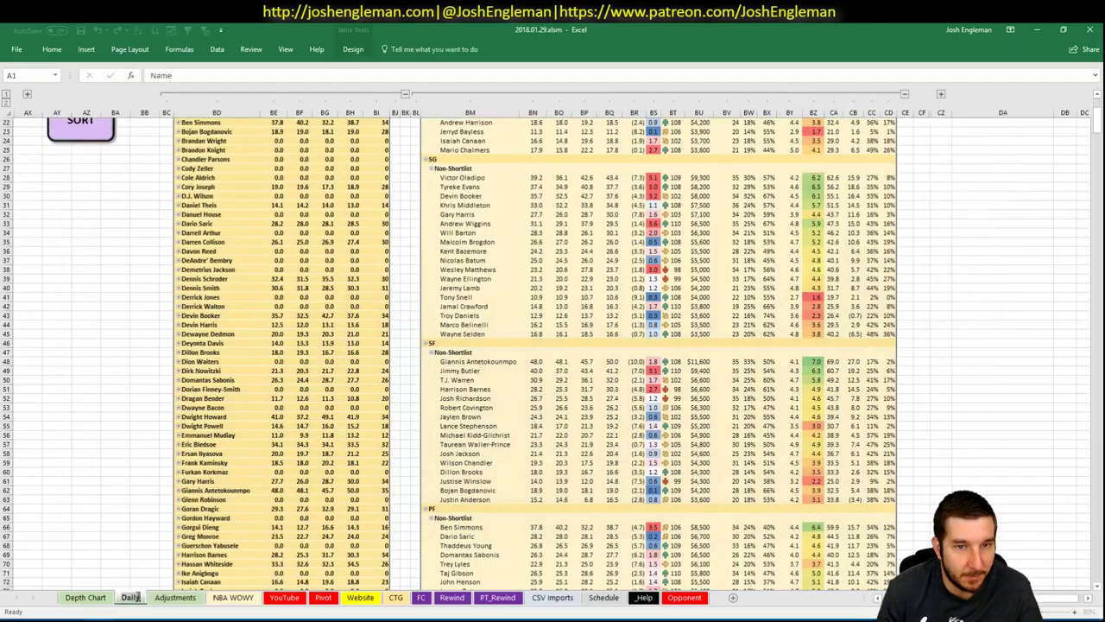
left_click(271, 598)
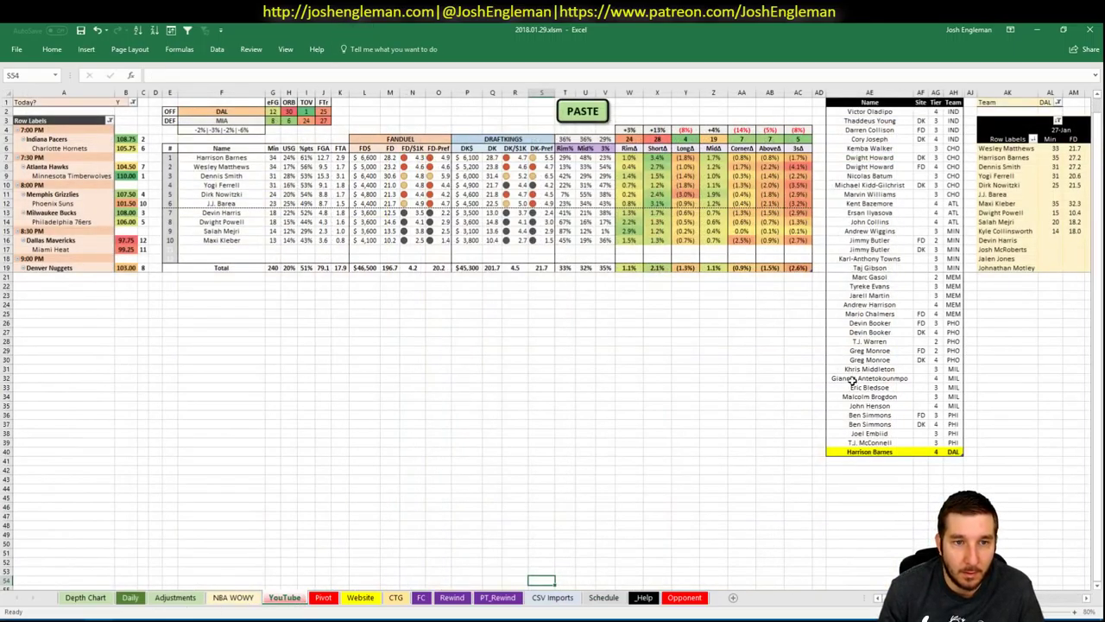
left_click(858, 462)
type("Den")
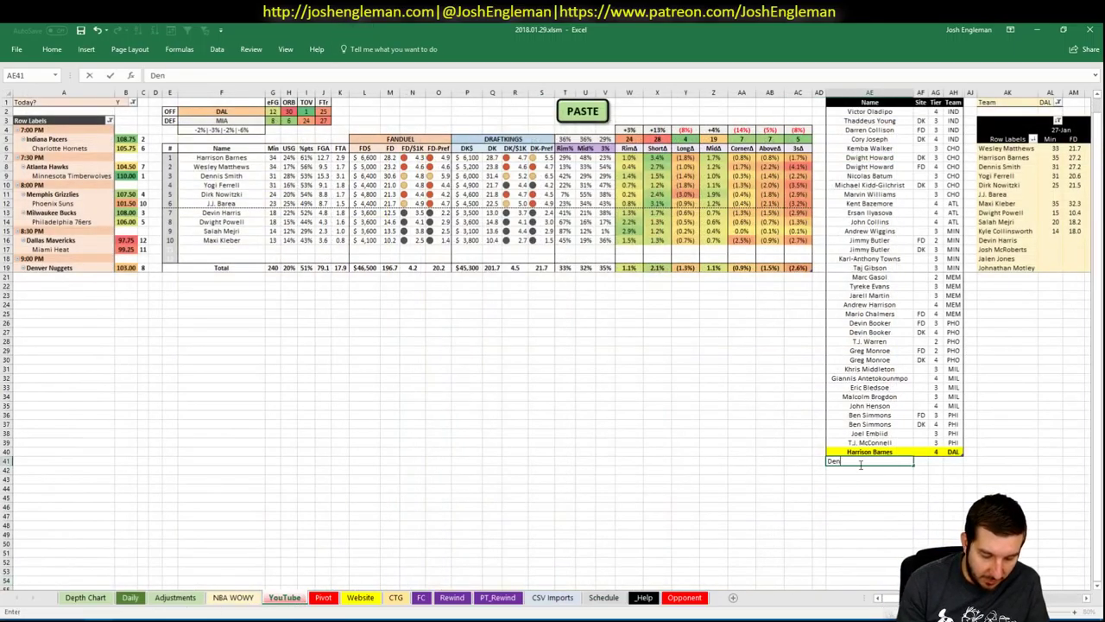
type("nis Smith")
key("Tab")
key("Tab")
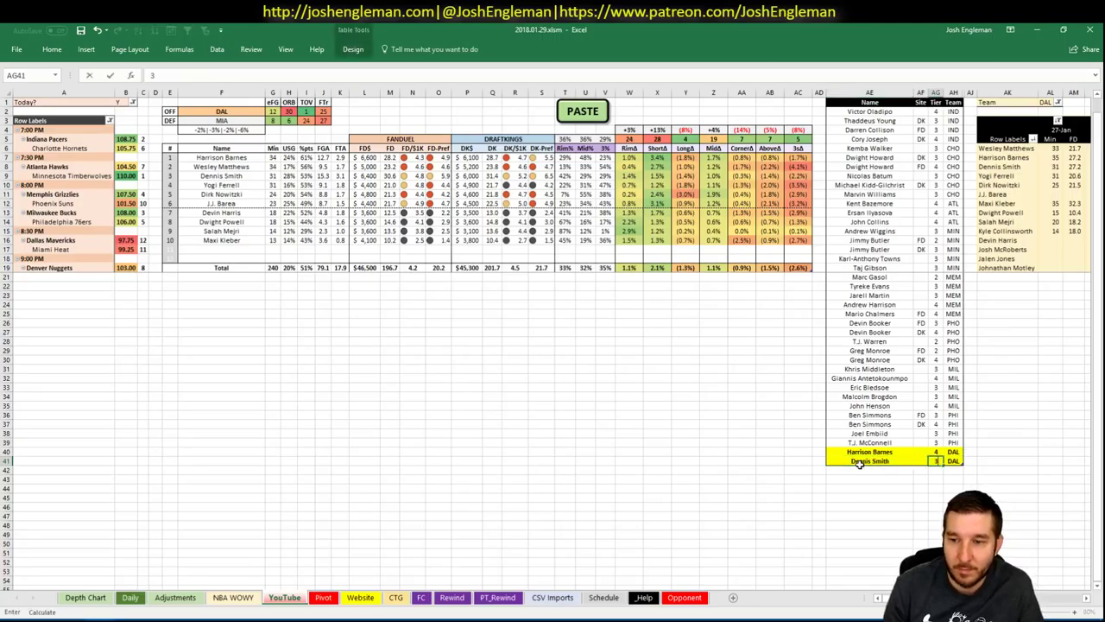
key("Return")
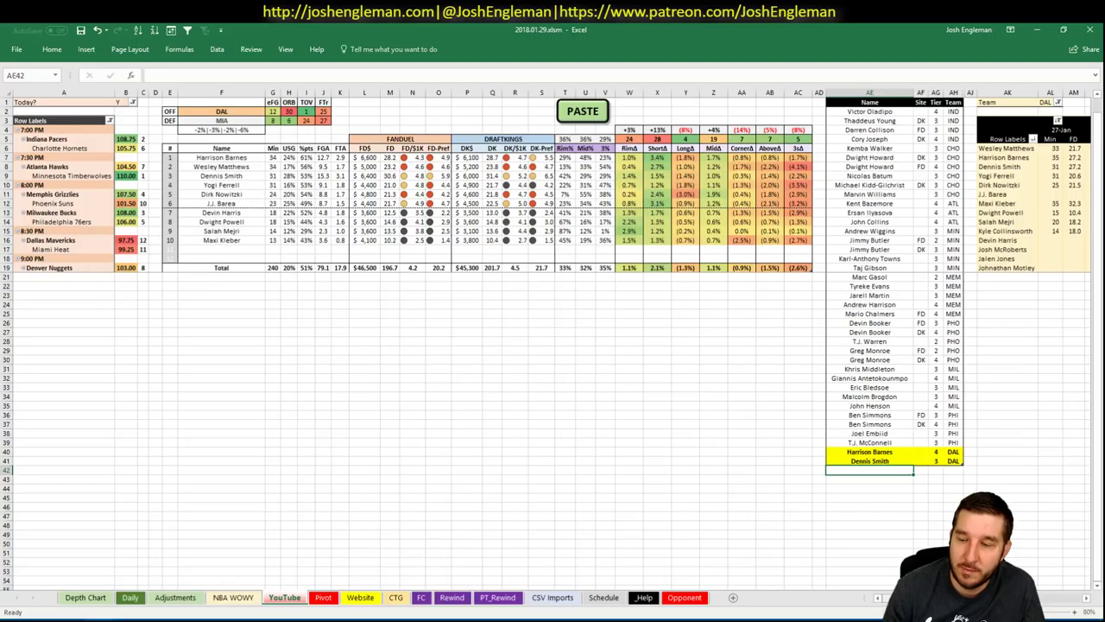
Recheck the Dallas recent games and switch the matchup table's offense team to MIA.
scroll(553, 337, "right", 5)
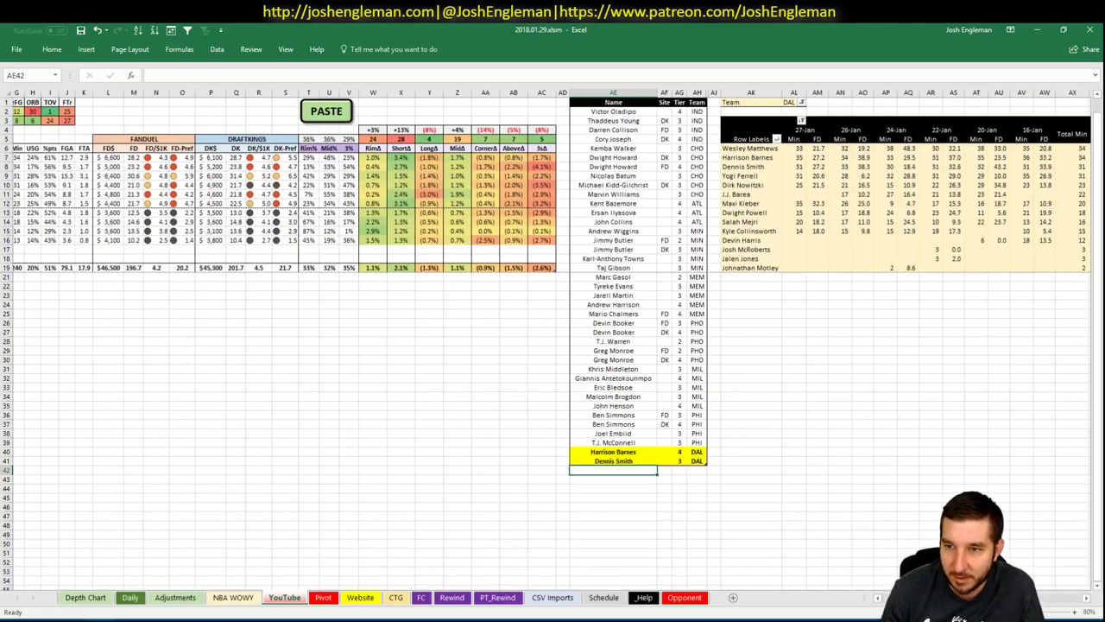
scroll(798, 577, "left", 5)
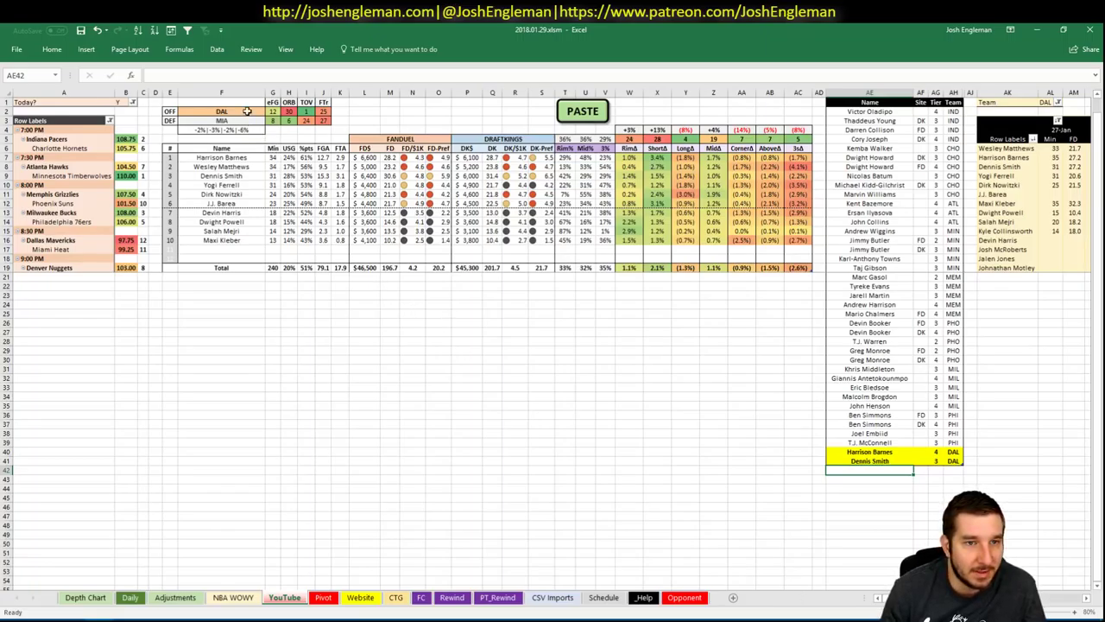
left_click(247, 111)
type("MIA")
key("Return")
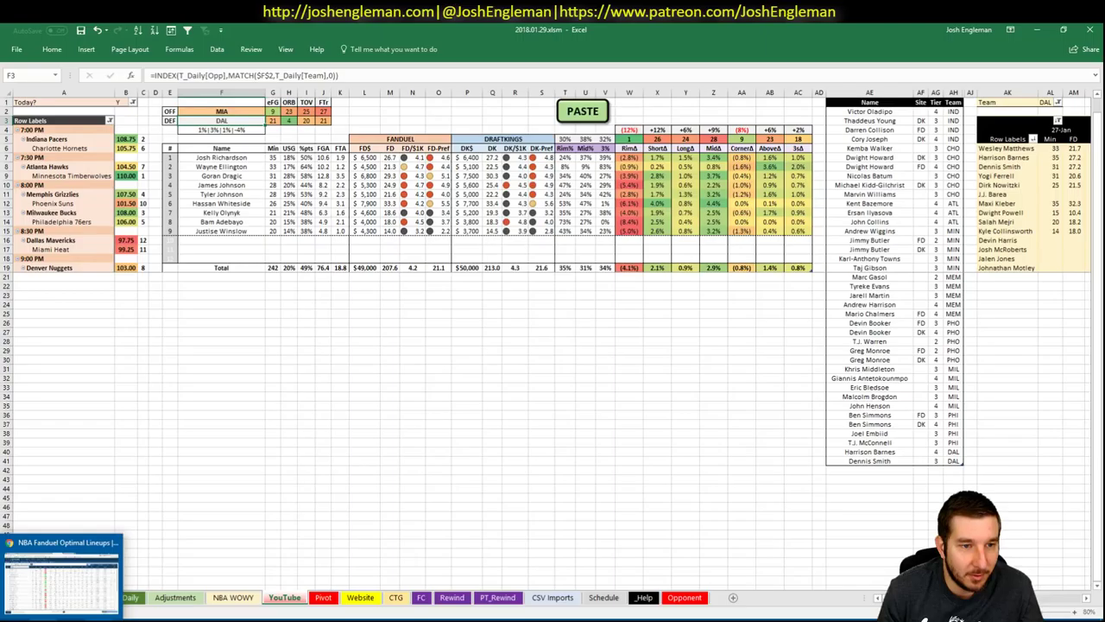
Glance at the FanDuel projections on FantasyCruncher in Chrome, then return to Excel and set the recent-games table's team filter to MIA.
left_click(65, 592)
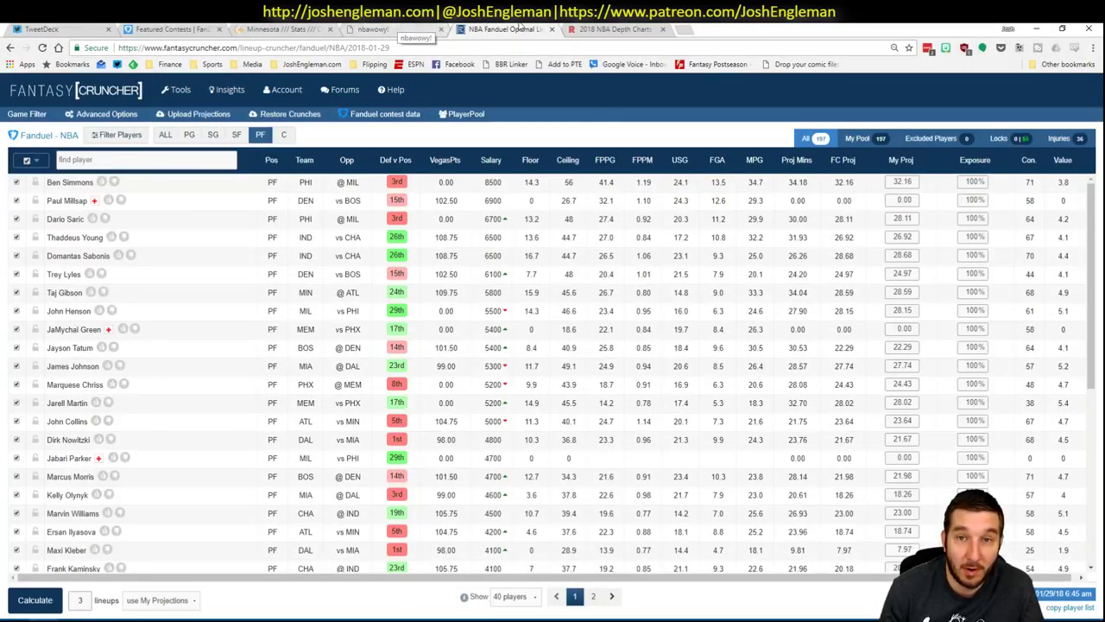
key("alt+Tab")
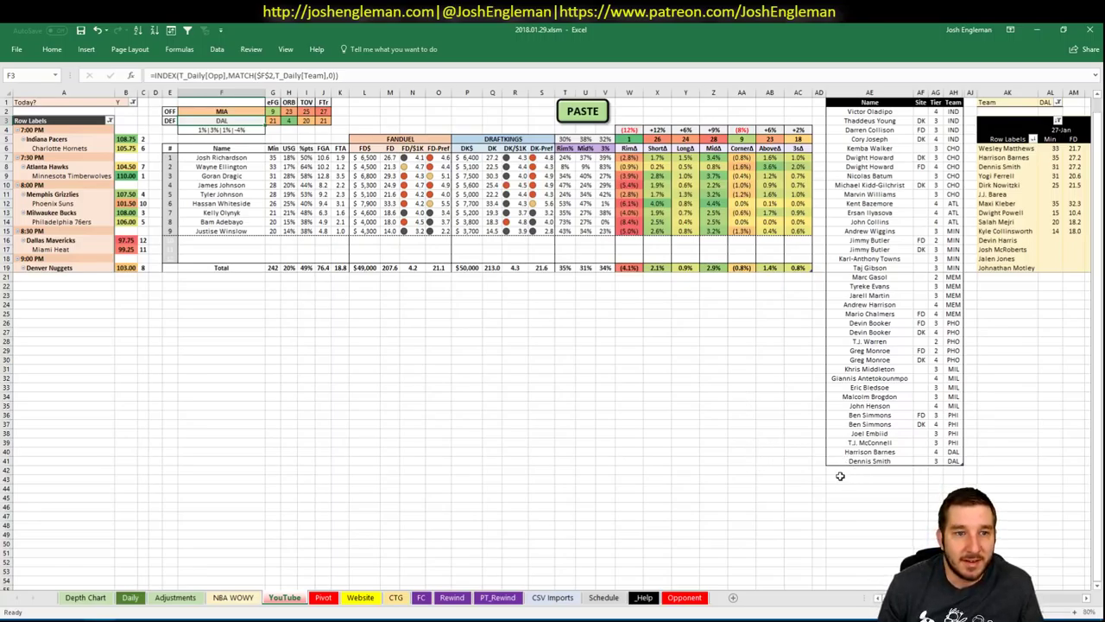
scroll(553, 345, "right", 3)
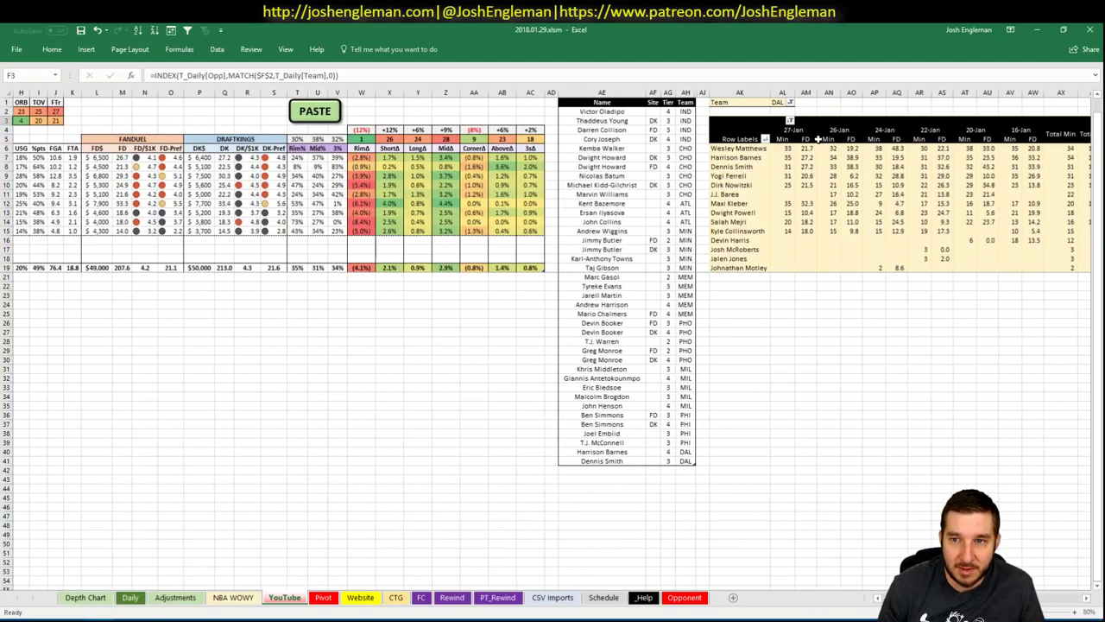
left_click(779, 102)
type("MIA")
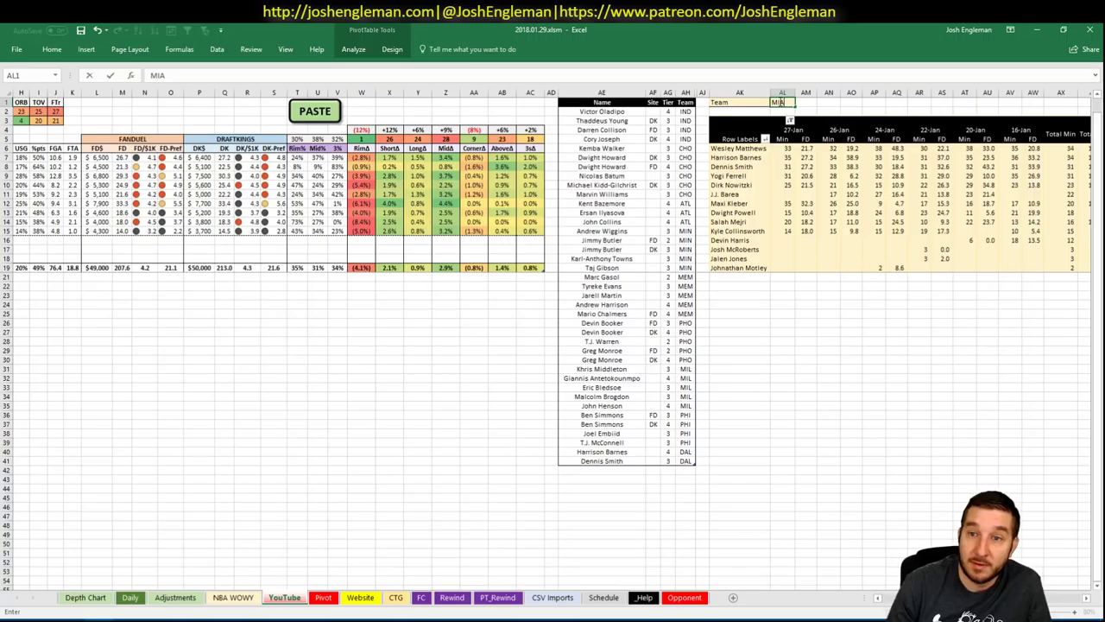
key("Return")
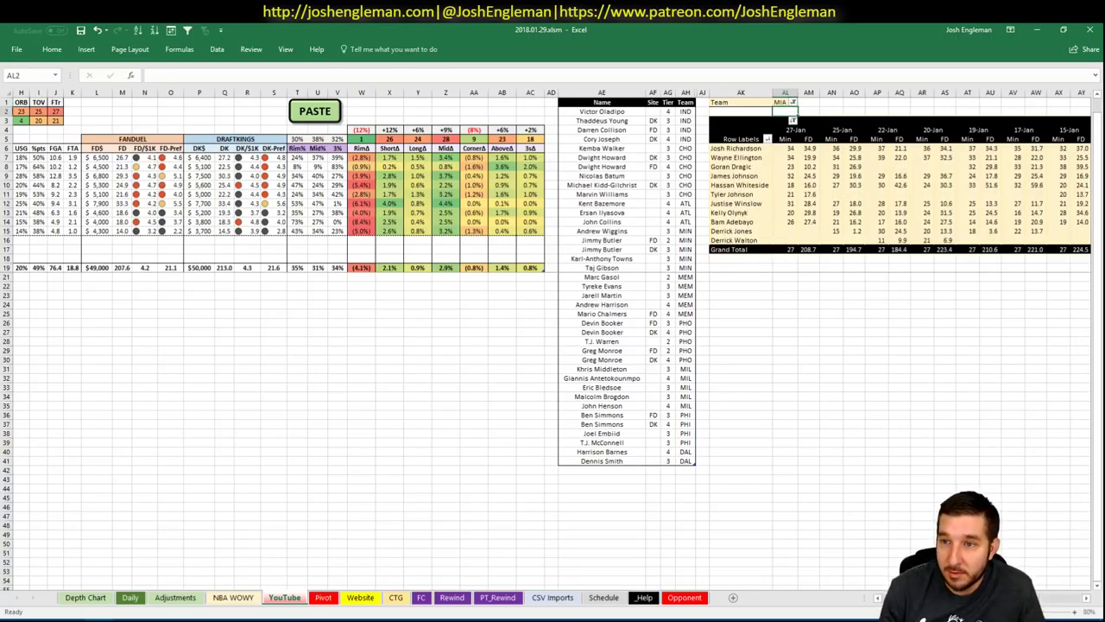
Review the Miami recent games and add Josh Richardson to the player tier list with tier 4 and no site.
scroll(553, 345, "right", 3)
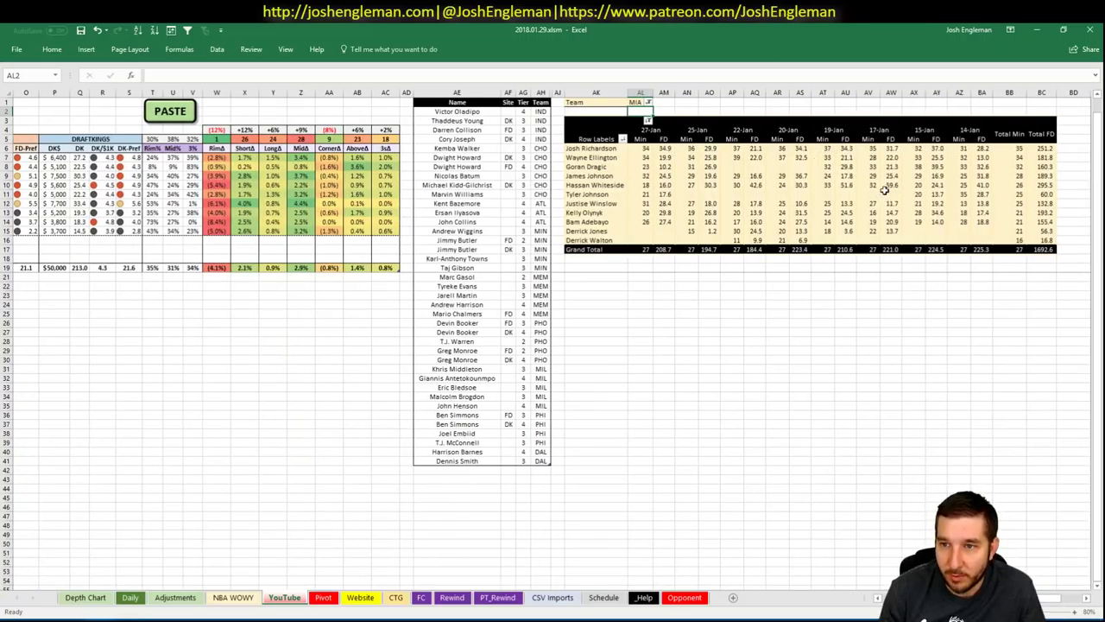
scroll(728, 443, "left", 6)
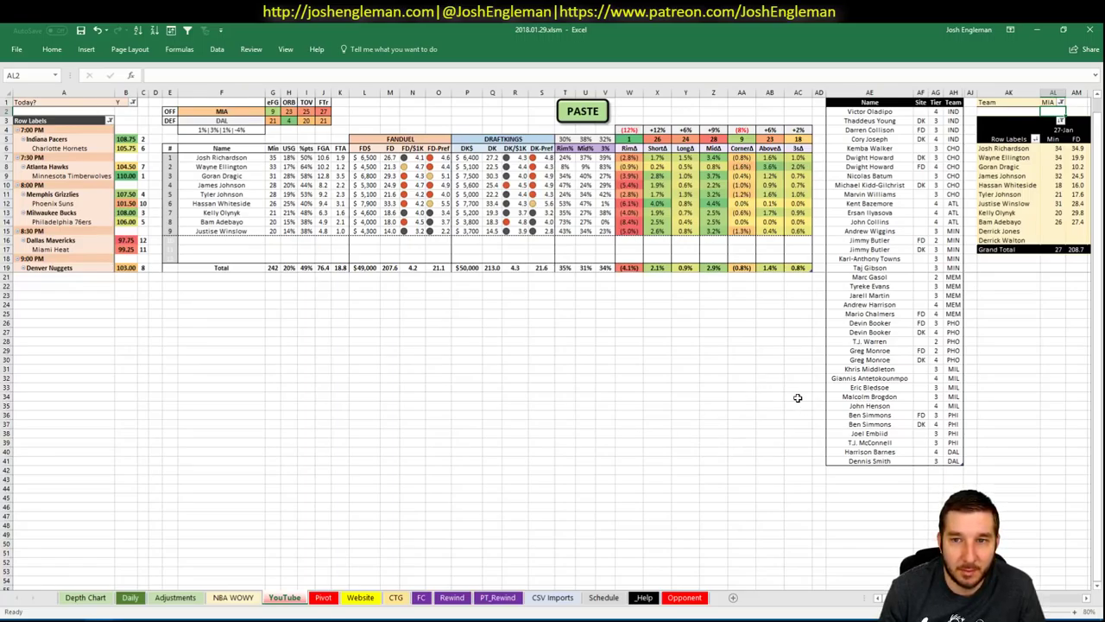
left_click(893, 470)
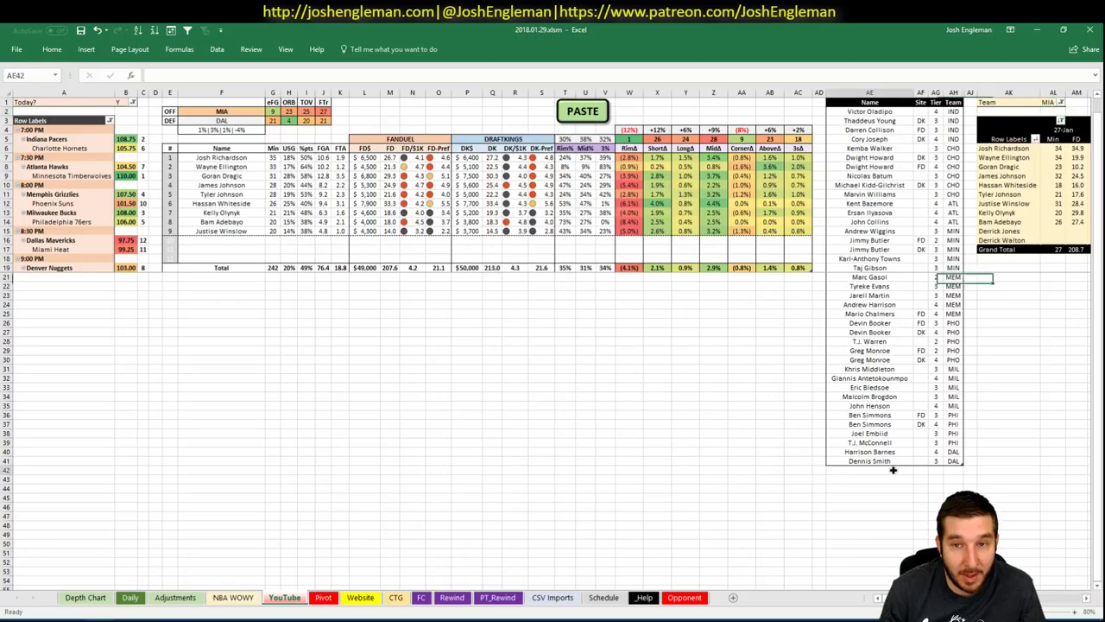
type("Josh Richardson")
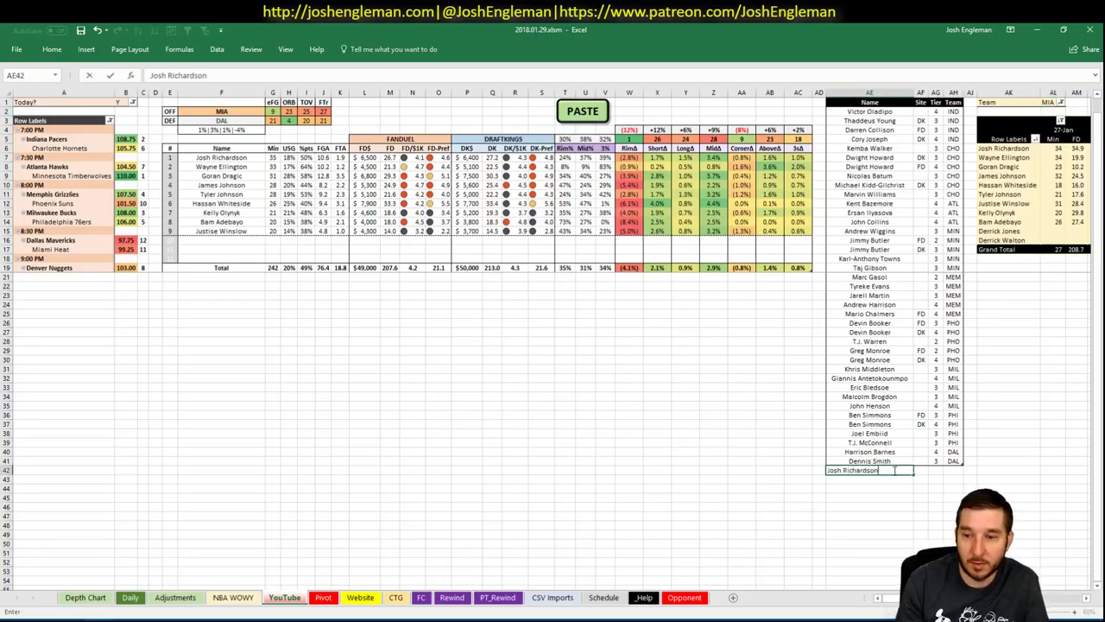
key("Return")
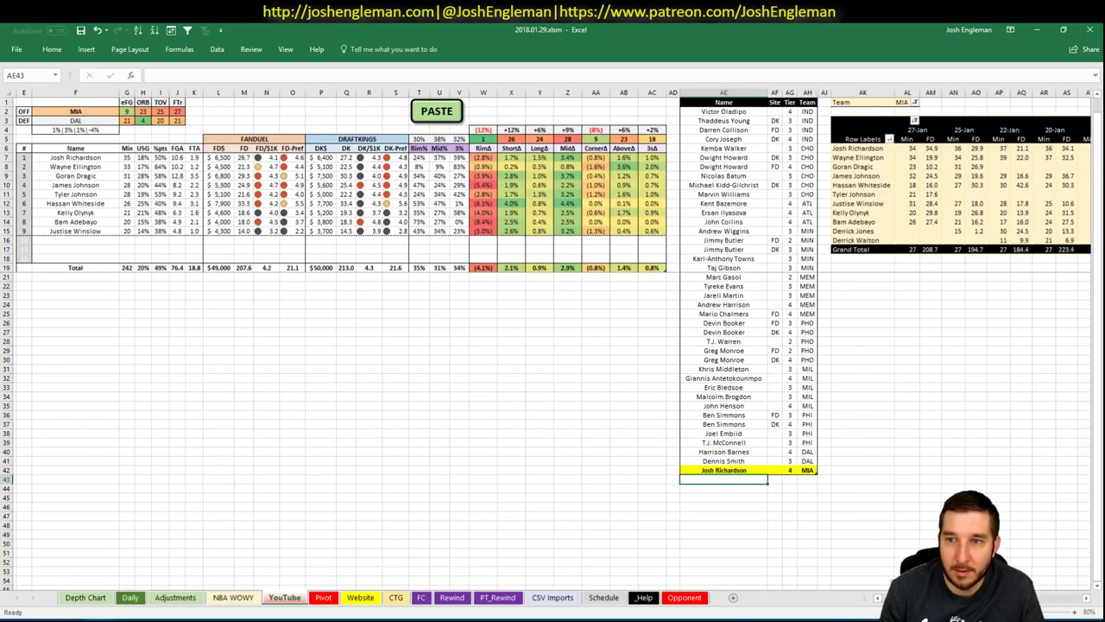
Recheck the Miami recent games and add Wayne Ellington to the player tier list with site FD and tier 3.
scroll(553, 346, "right", 5)
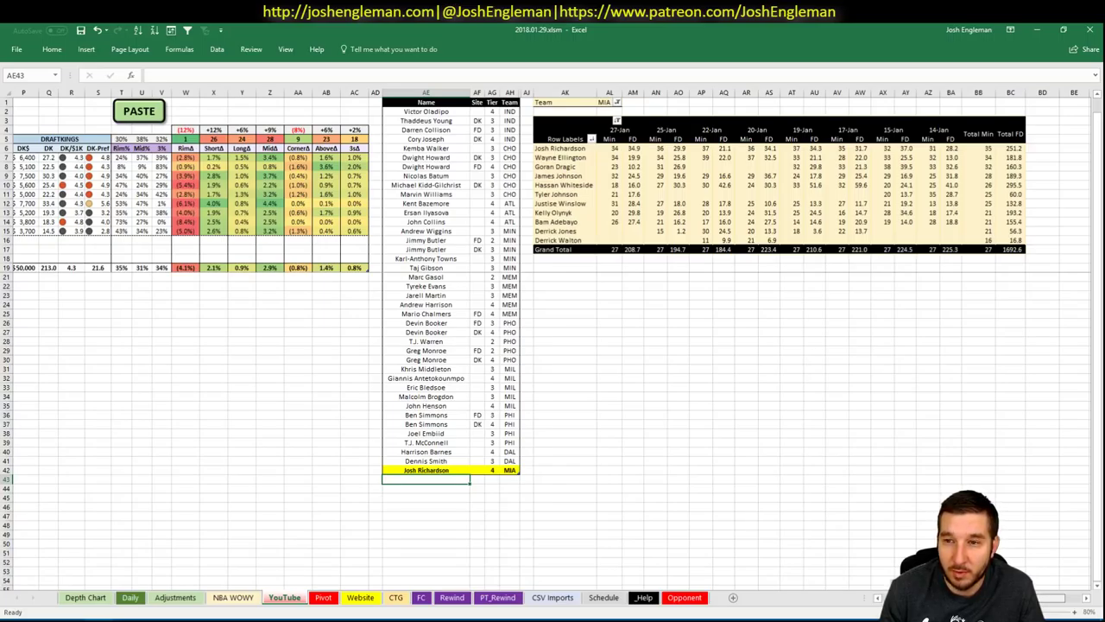
scroll(803, 509, "left", 5)
type("Wa")
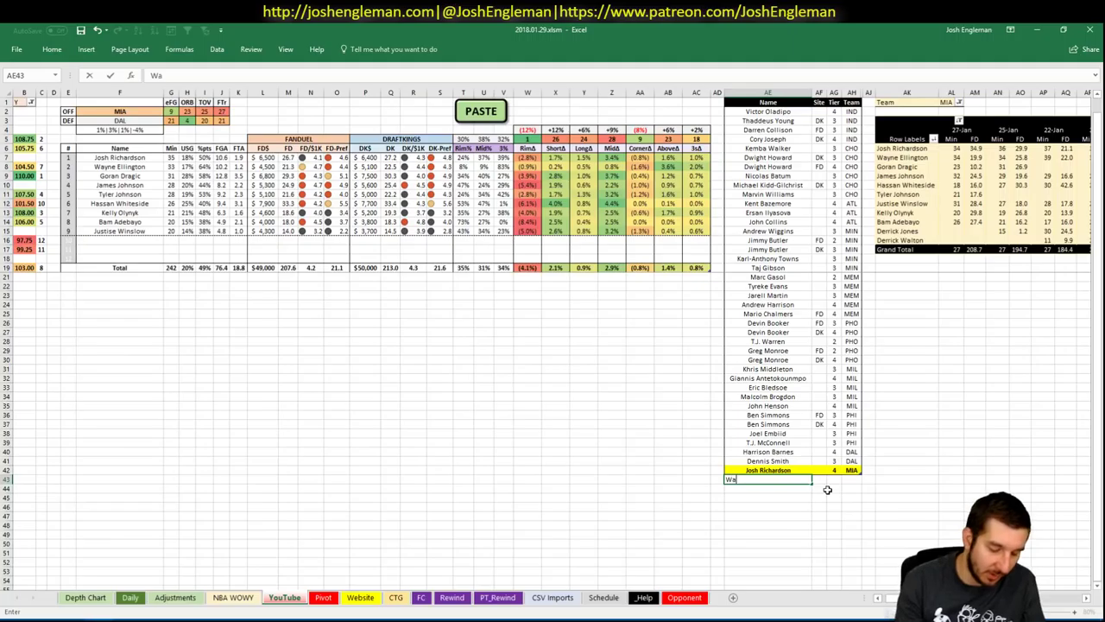
type("yne Ellington")
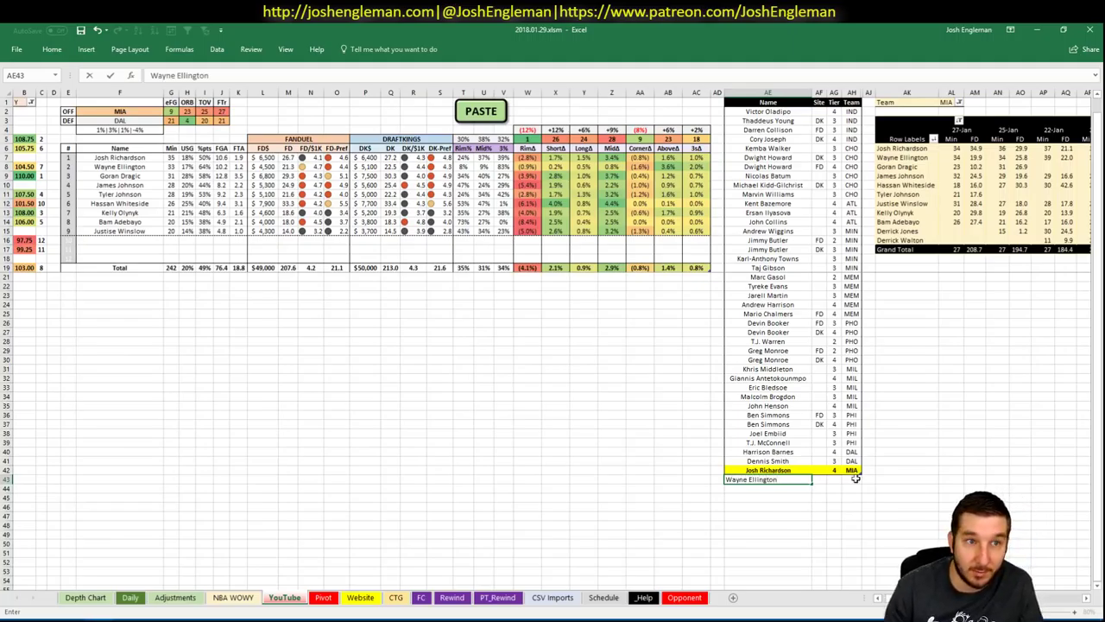
key("Tab")
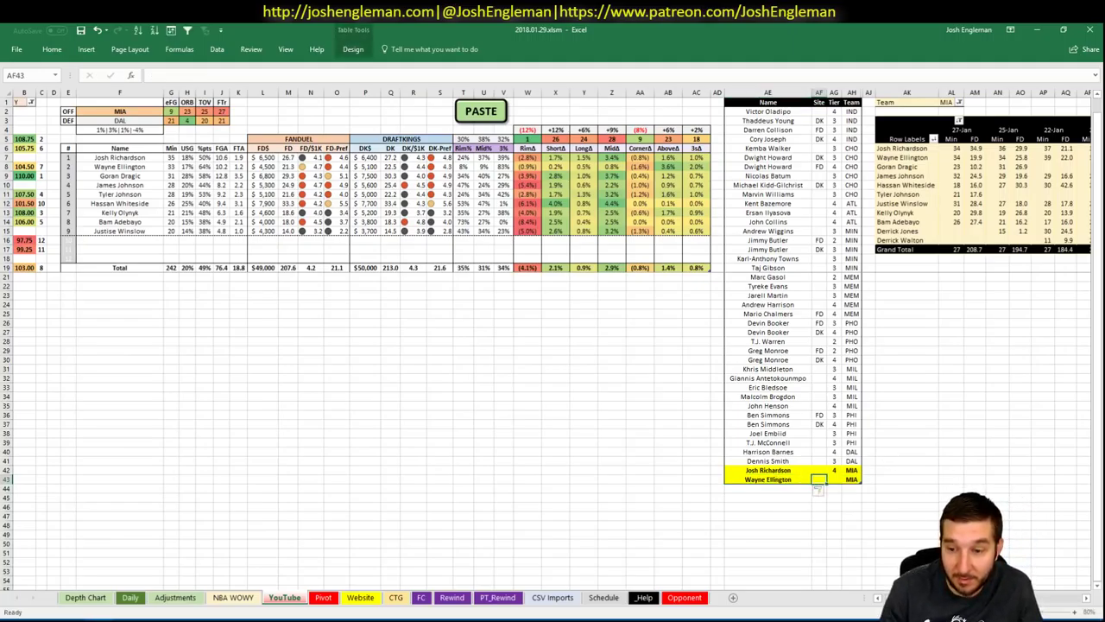
scroll(1060, 561, "left", 1)
type("3")
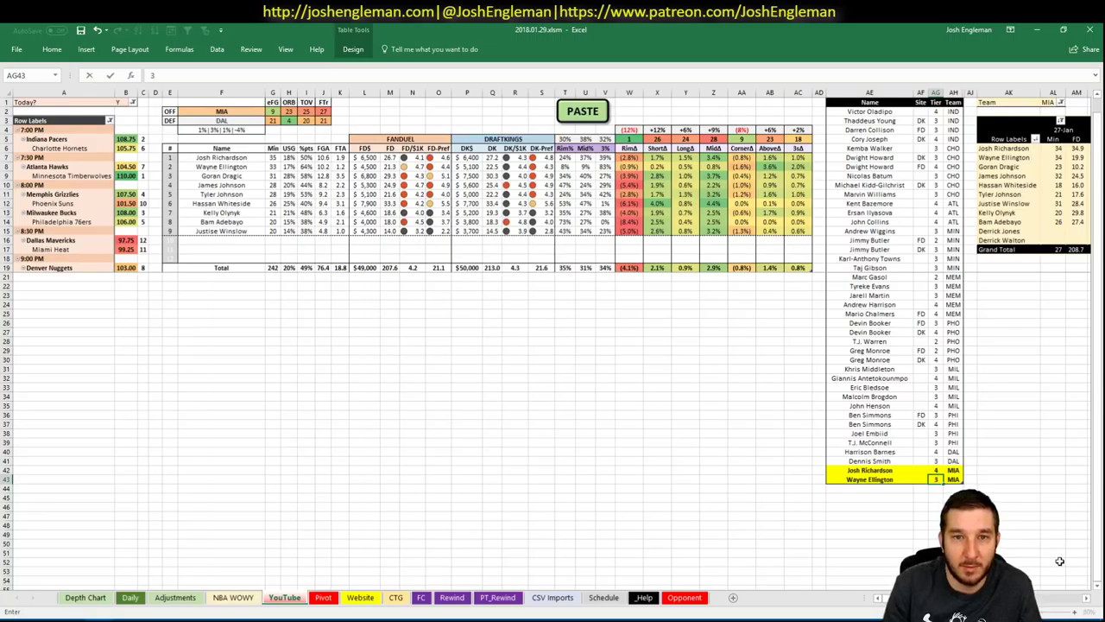
key("Left")
key("Left")
key("Right")
type("FD")
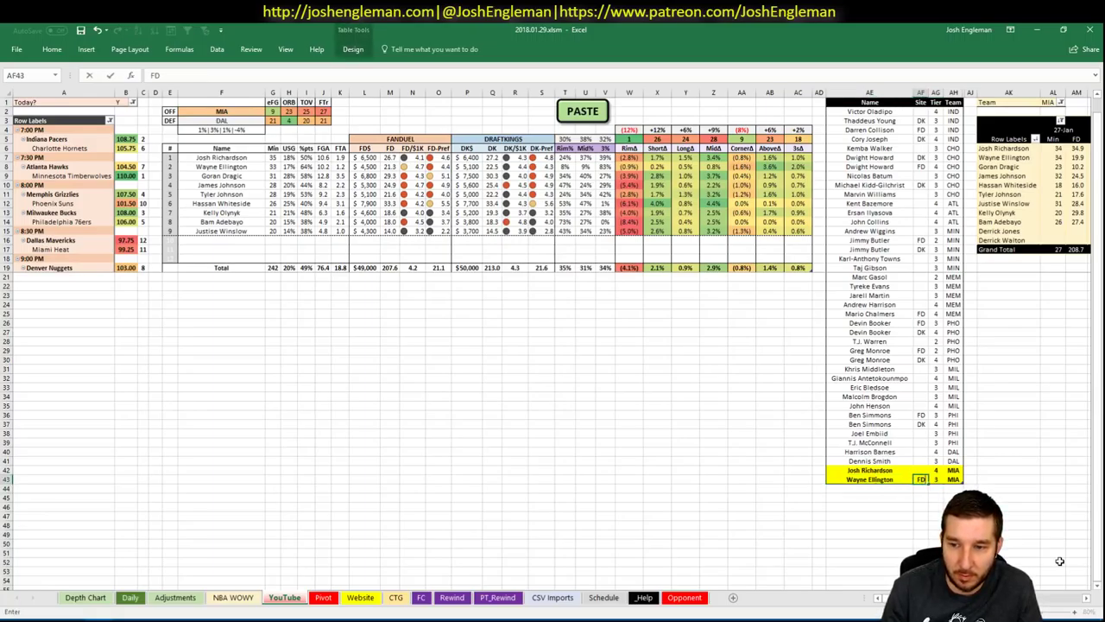
key("Return")
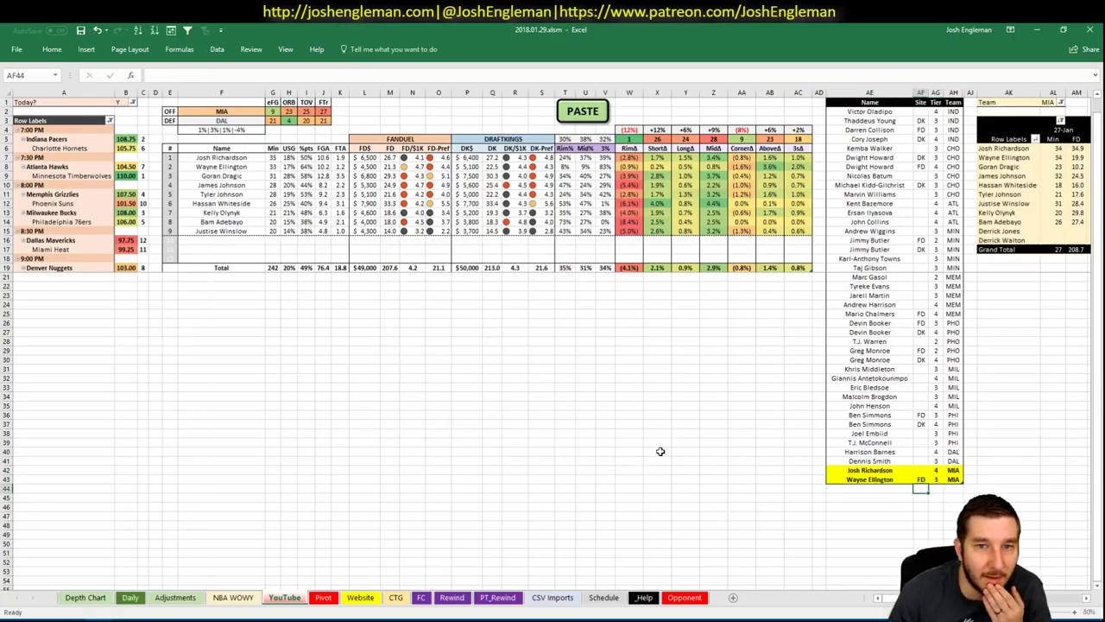
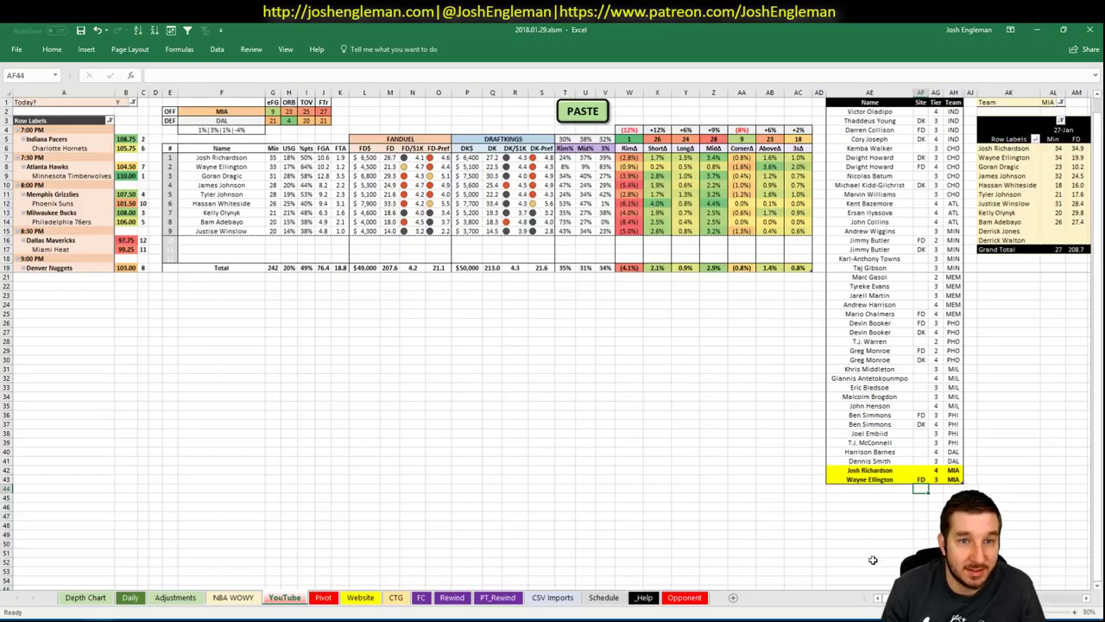
Check Goran Dragic's recent games and add him to the player tier list with site FD and tier 4.
scroll(1050, 600, "right", 10)
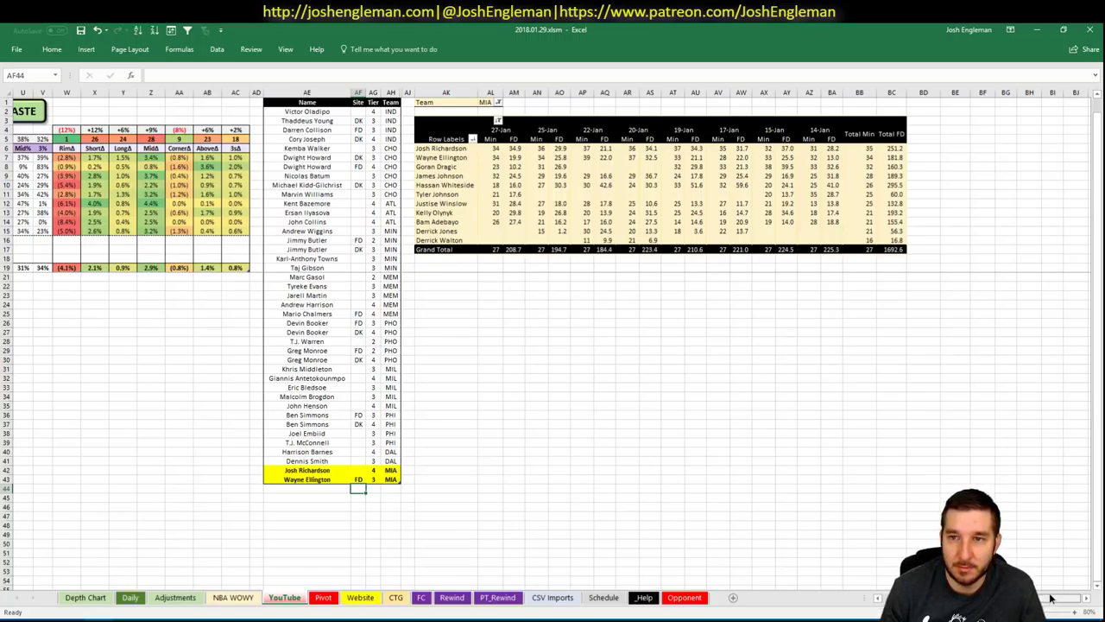
scroll(736, 557, "left", 8)
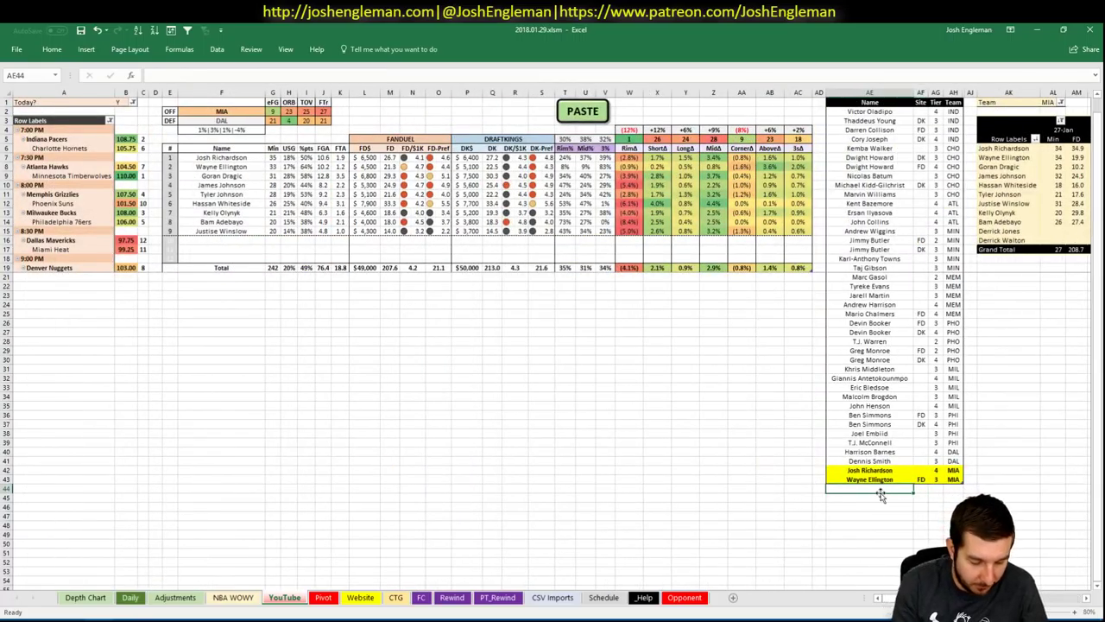
type("Goran Dragic")
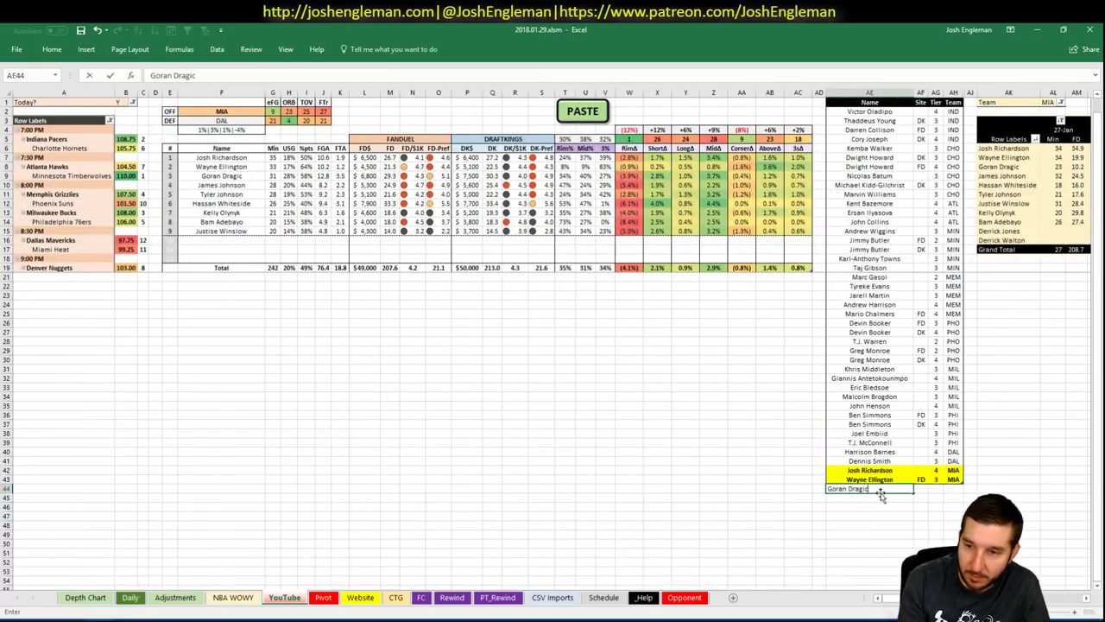
key("Tab")
type("FD")
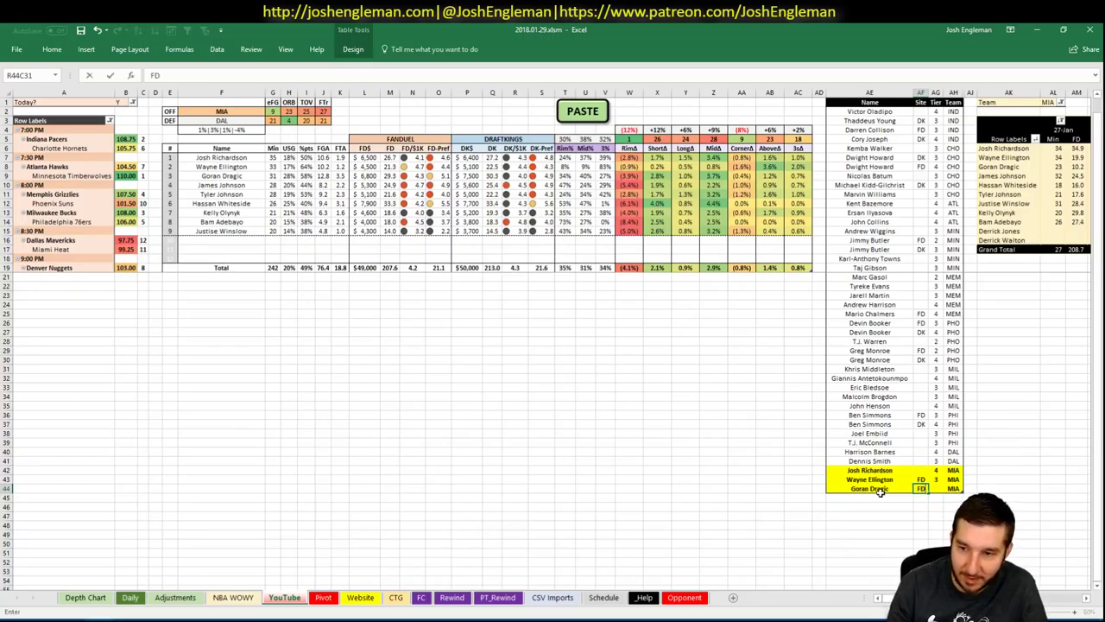
key("Return")
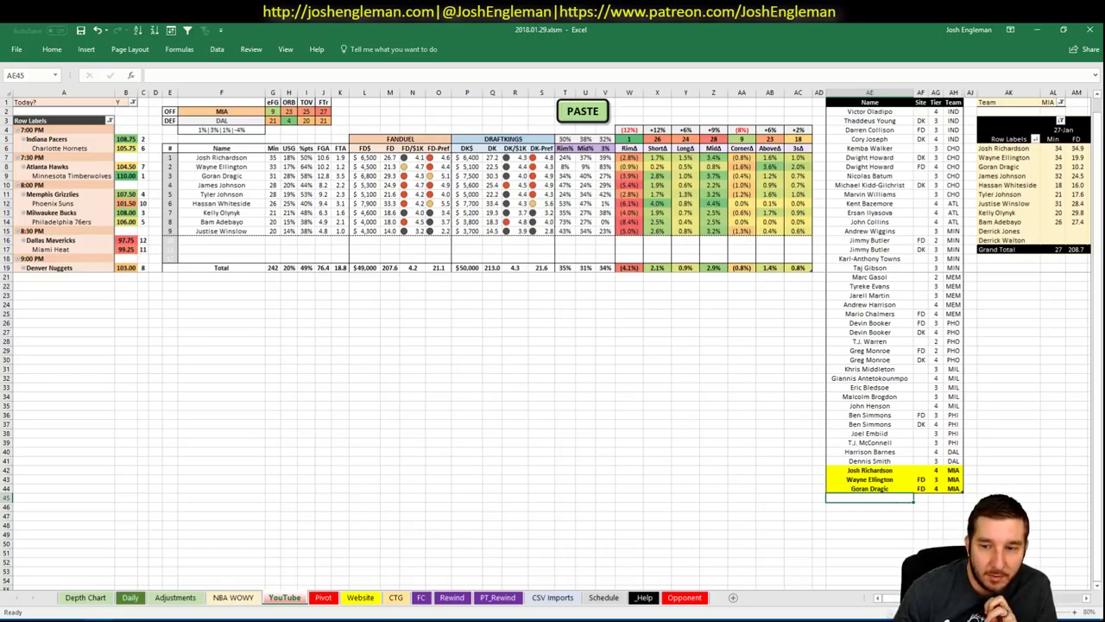
Check James Johnson's recent games and add him to the player tier list with tier 4 and no site.
scroll(553, 336, "right", 5)
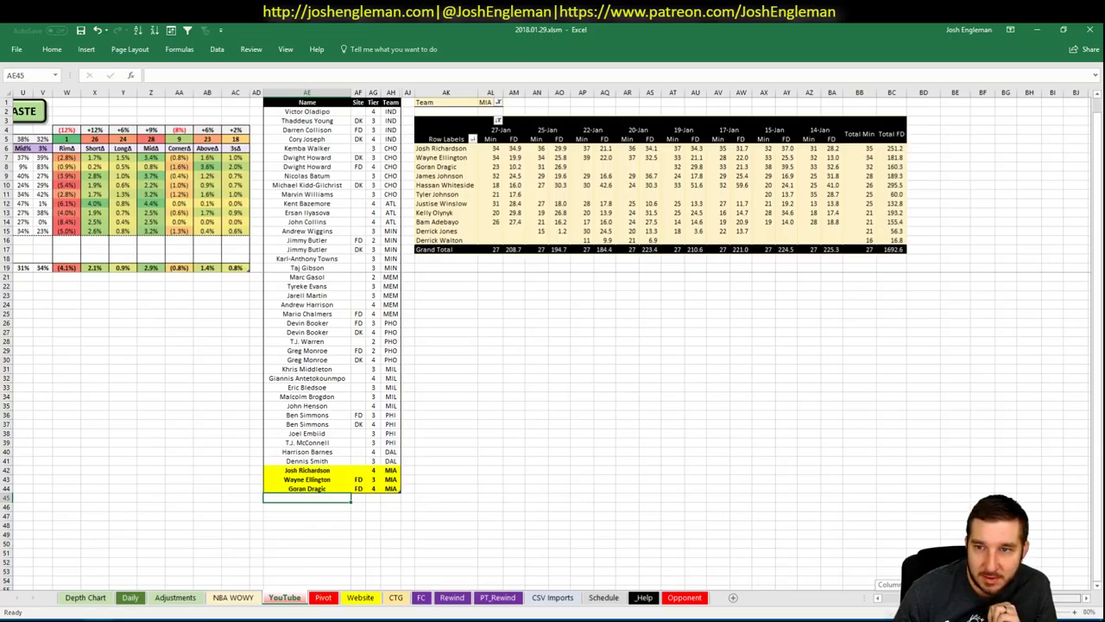
scroll(725, 567, "left", 5)
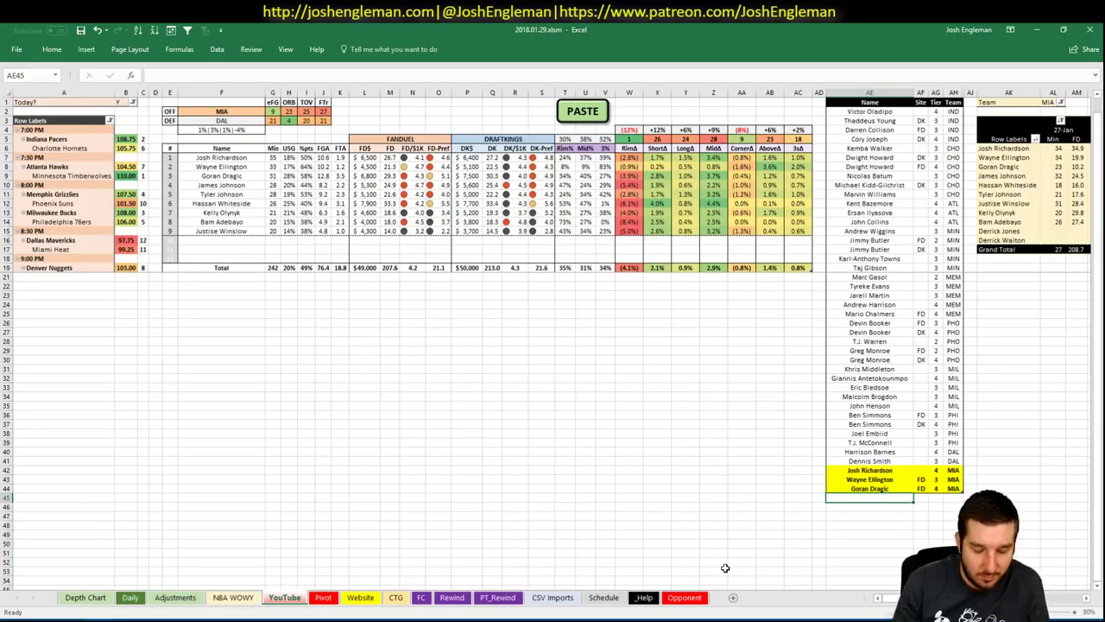
type("James Johnson")
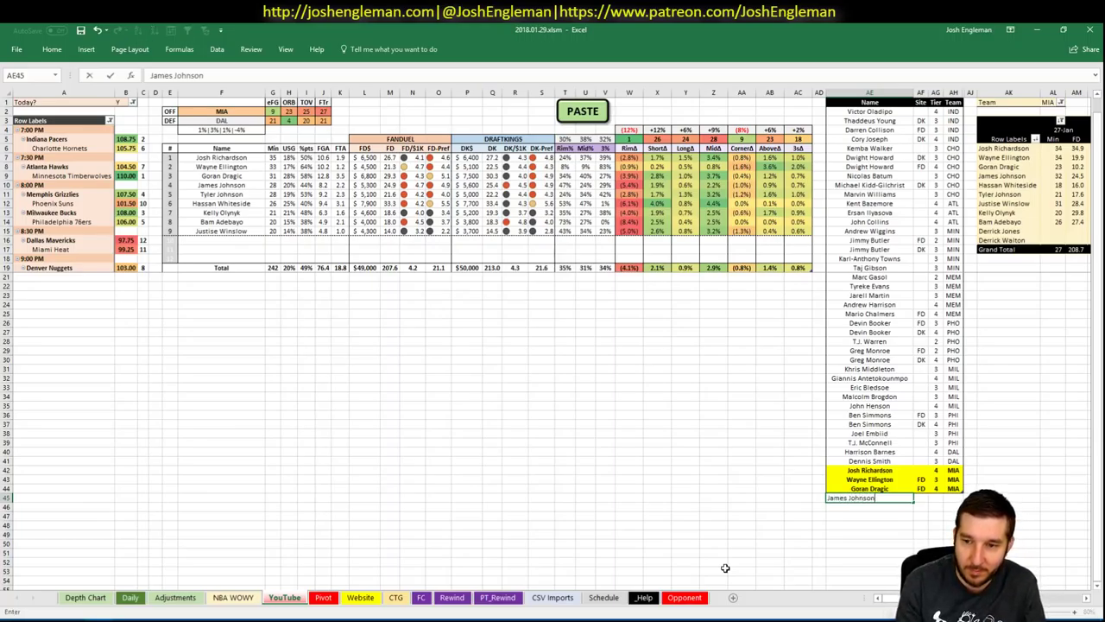
key("Tab")
type("4")
key("Return")
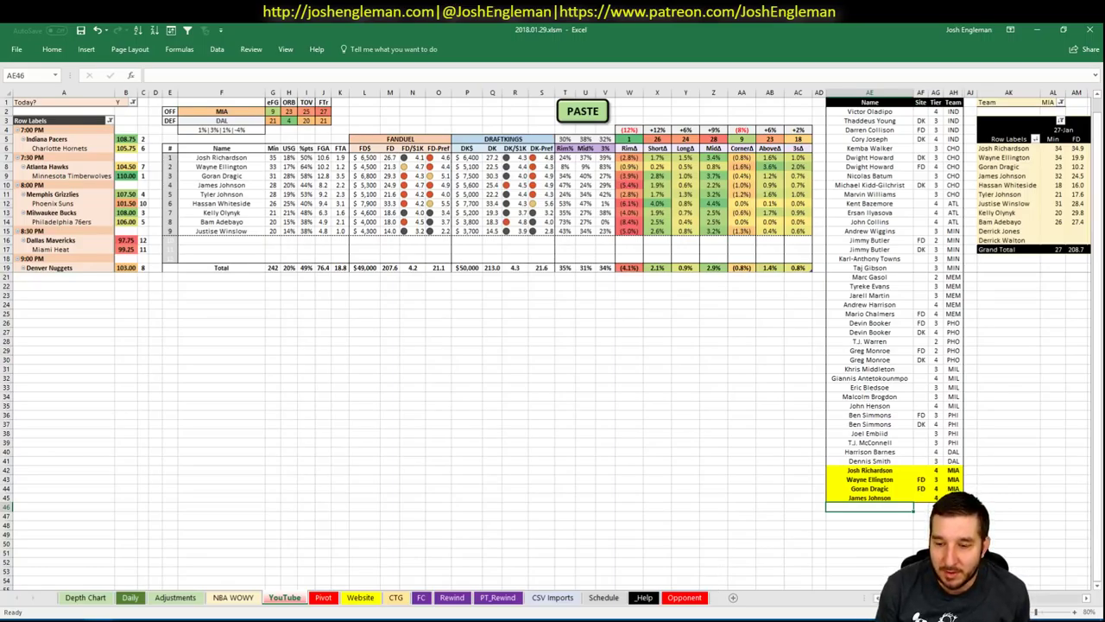
Look over the remaining Miami players' recent games, then switch the matchup table's offense team to DEN.
scroll(553, 336, "right", 3)
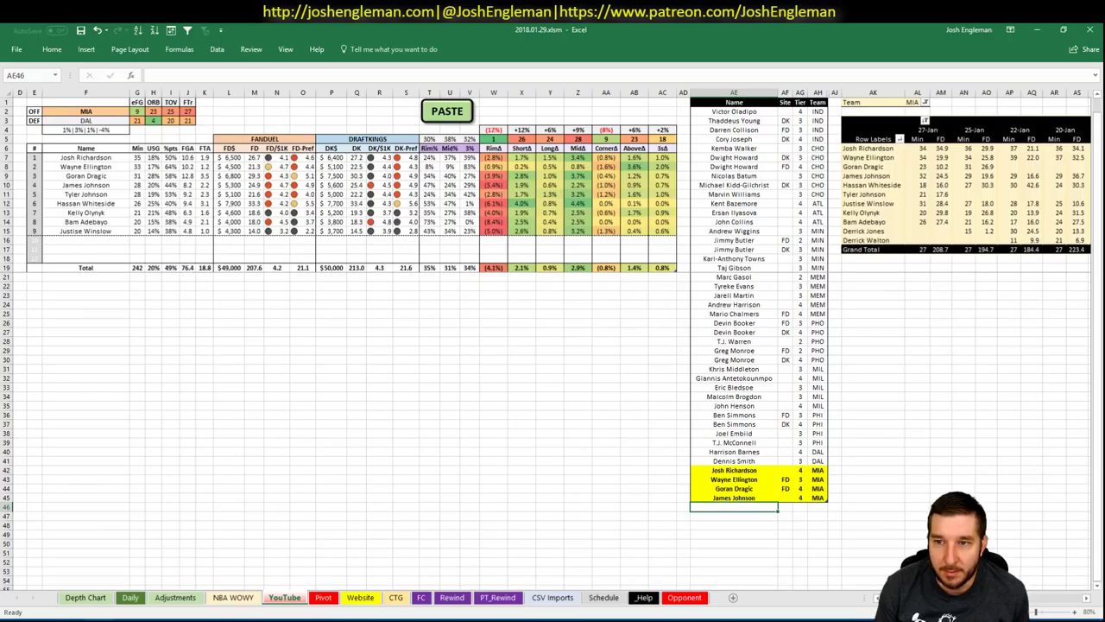
scroll(850, 597, "left", 3)
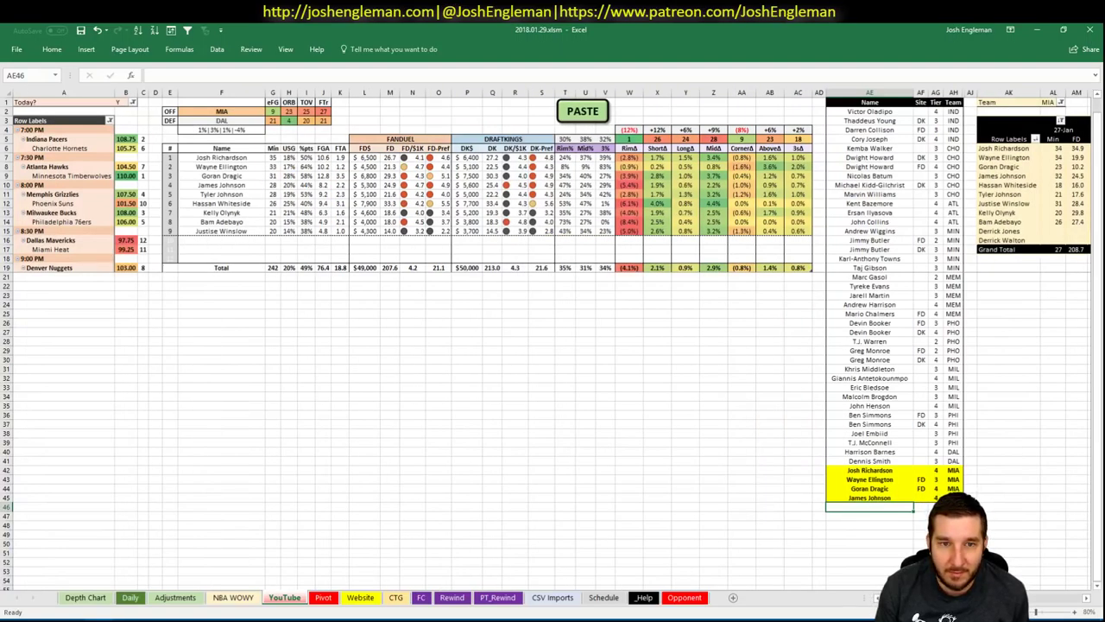
scroll(553, 337, "right", 20)
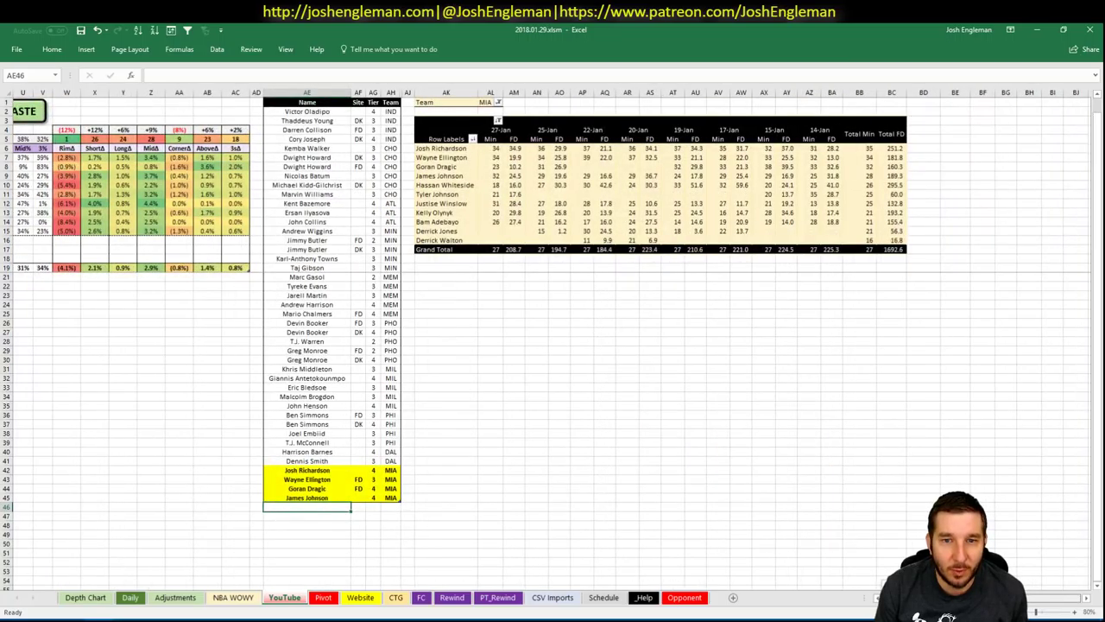
scroll(795, 584, "left", 20)
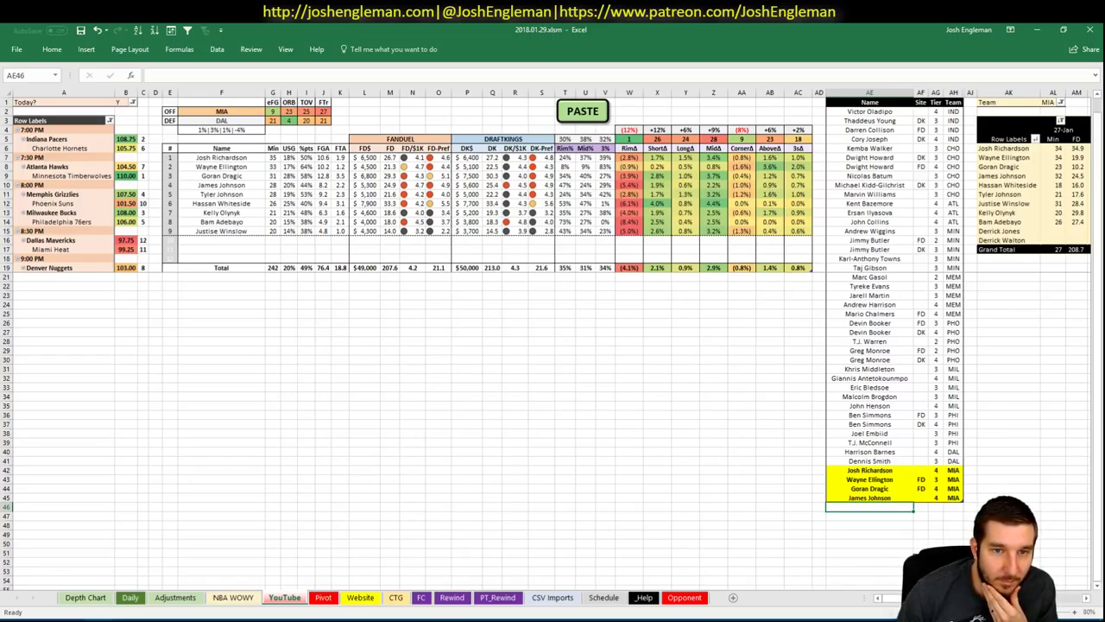
left_click(207, 423)
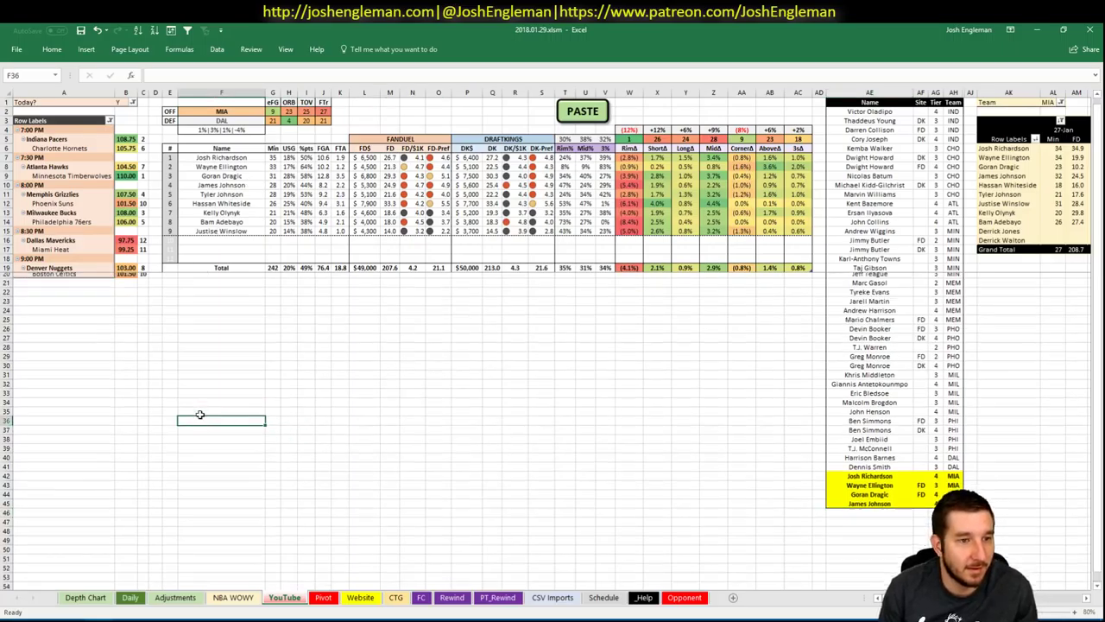
left_click(254, 111)
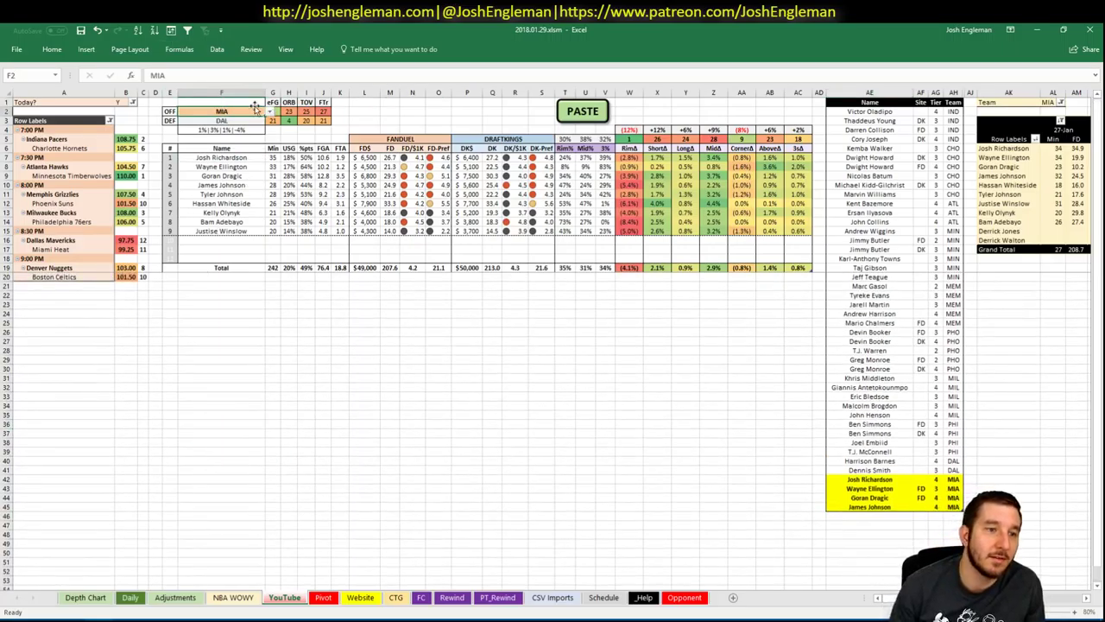
type("DEN")
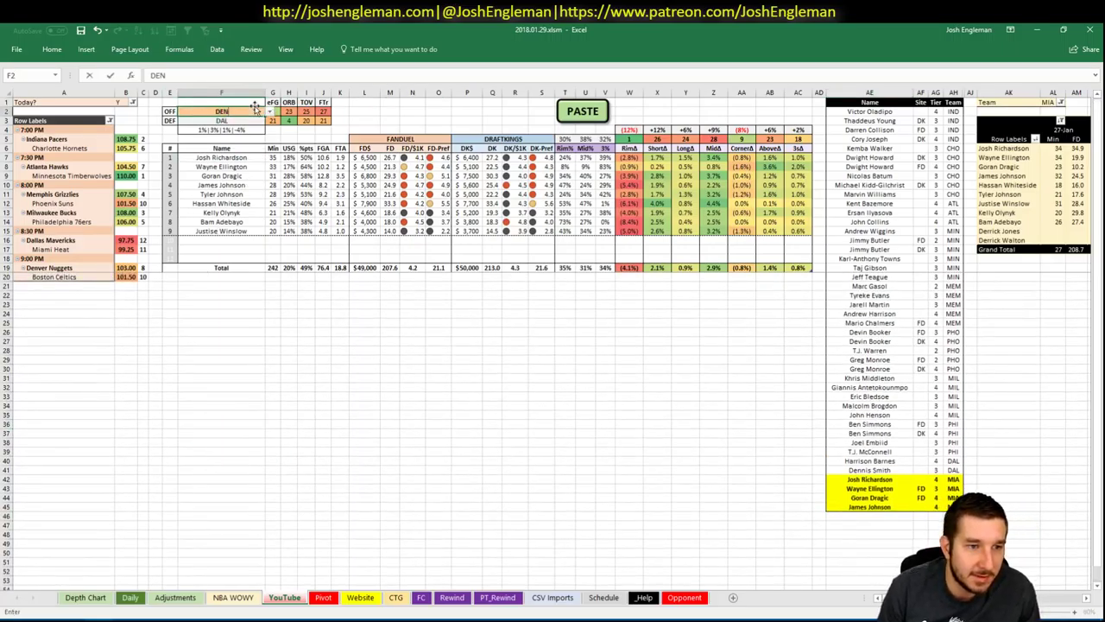
key("Return")
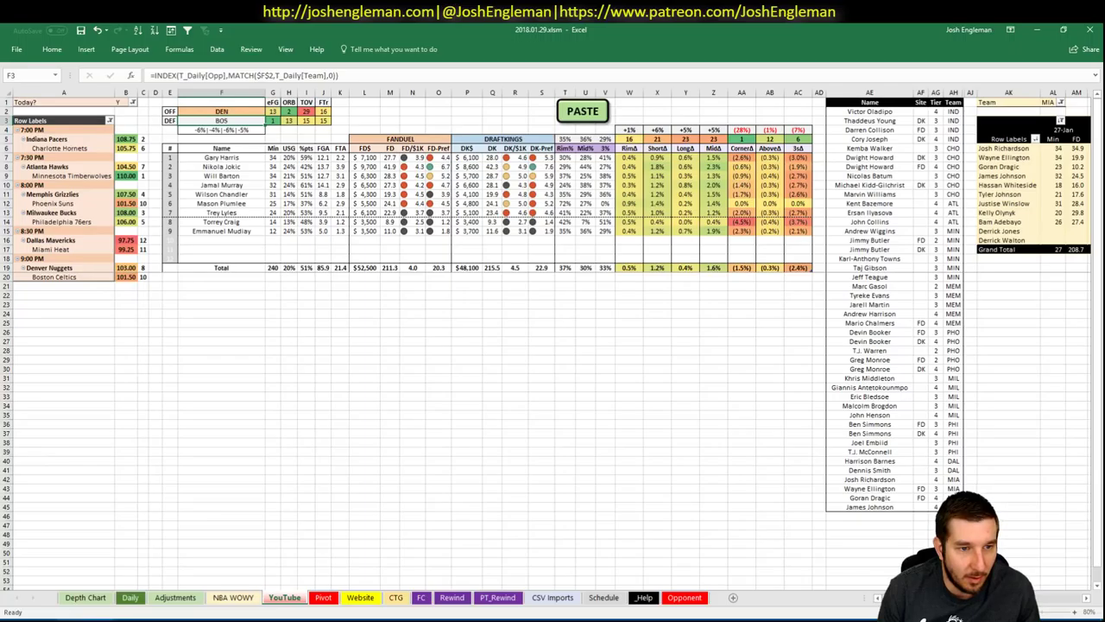
Switch to the browser to look at the FanDuel power forward projections, then return to the Excel workbook.
left_click(69, 574)
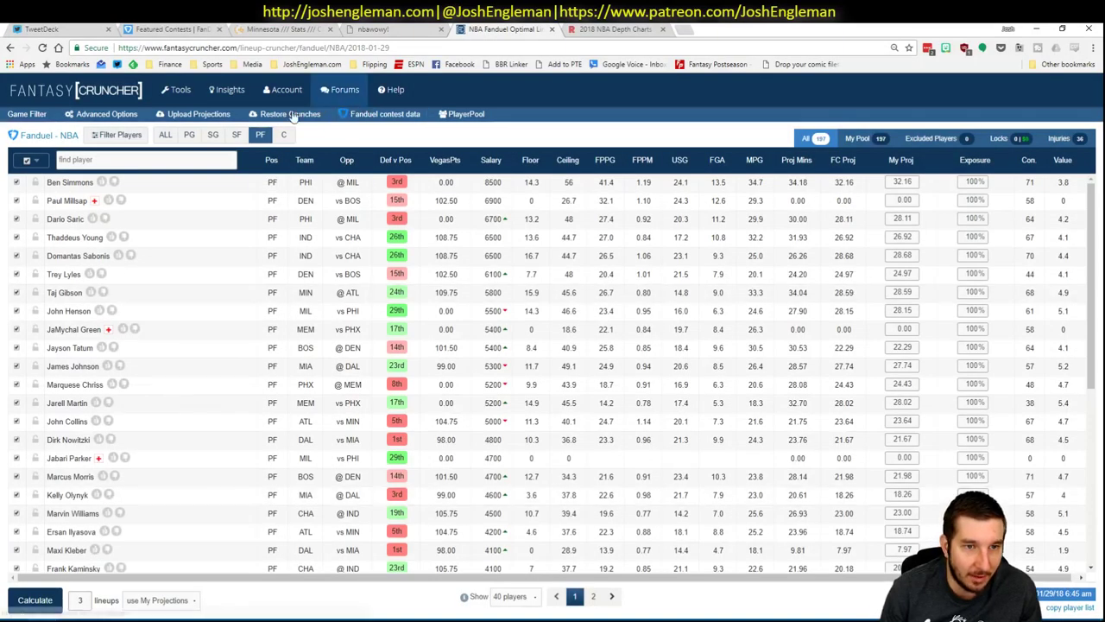
key("alt+Tab")
left_click(412, 377)
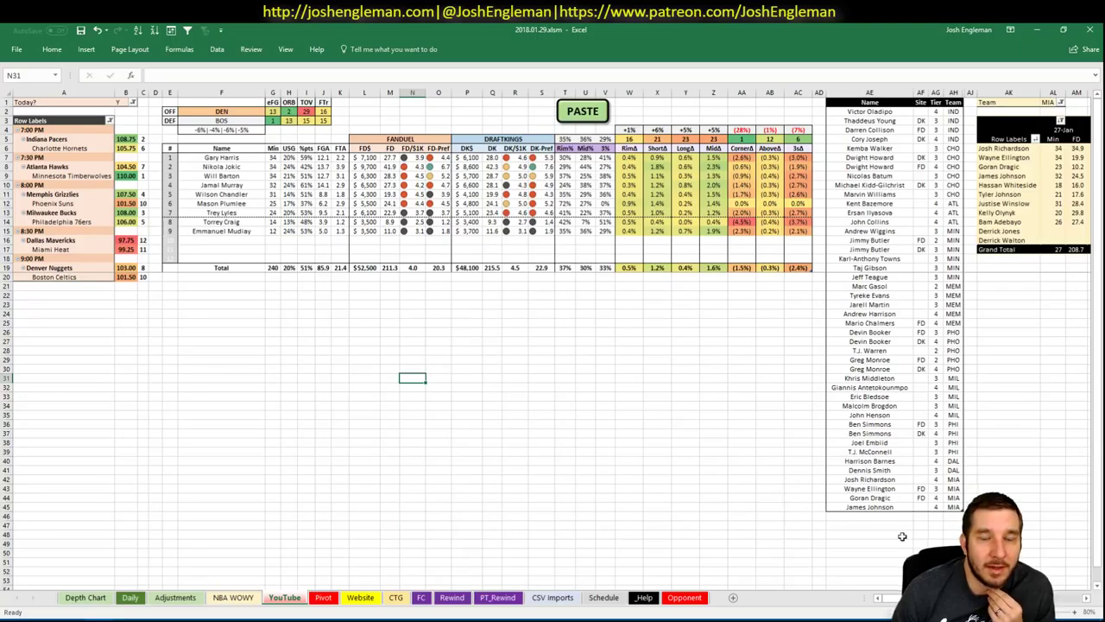
Set the recent-games pivot table's team filter to DEN.
scroll(785, 440, "right", 3)
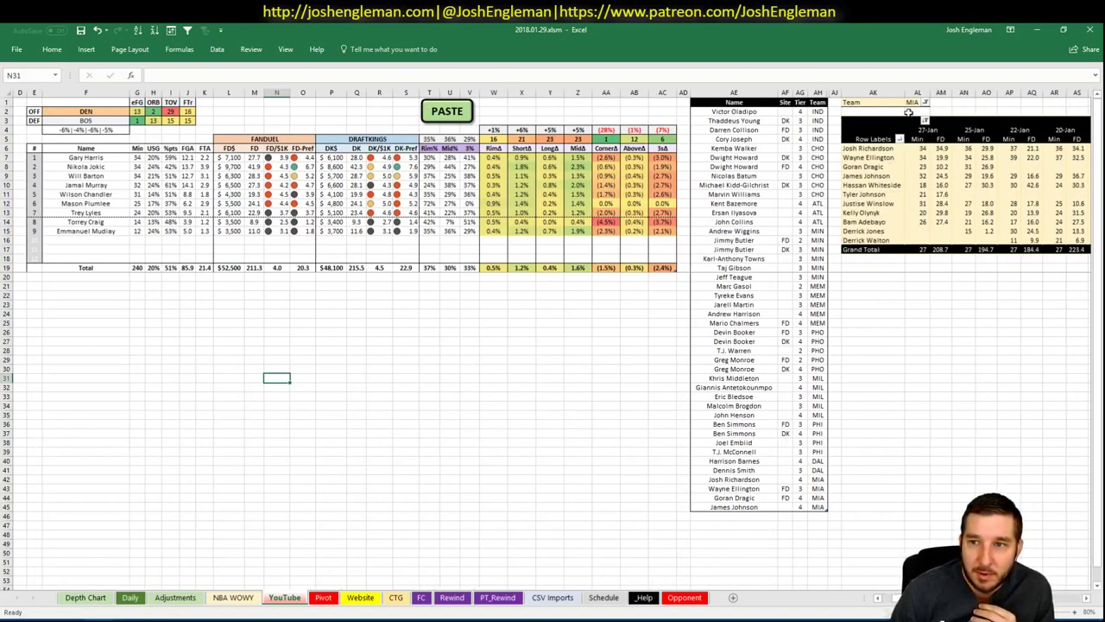
left_click(917, 102)
key("ctrl+shift+Right")
key("ctrl+shift+Down")
left_click(916, 100)
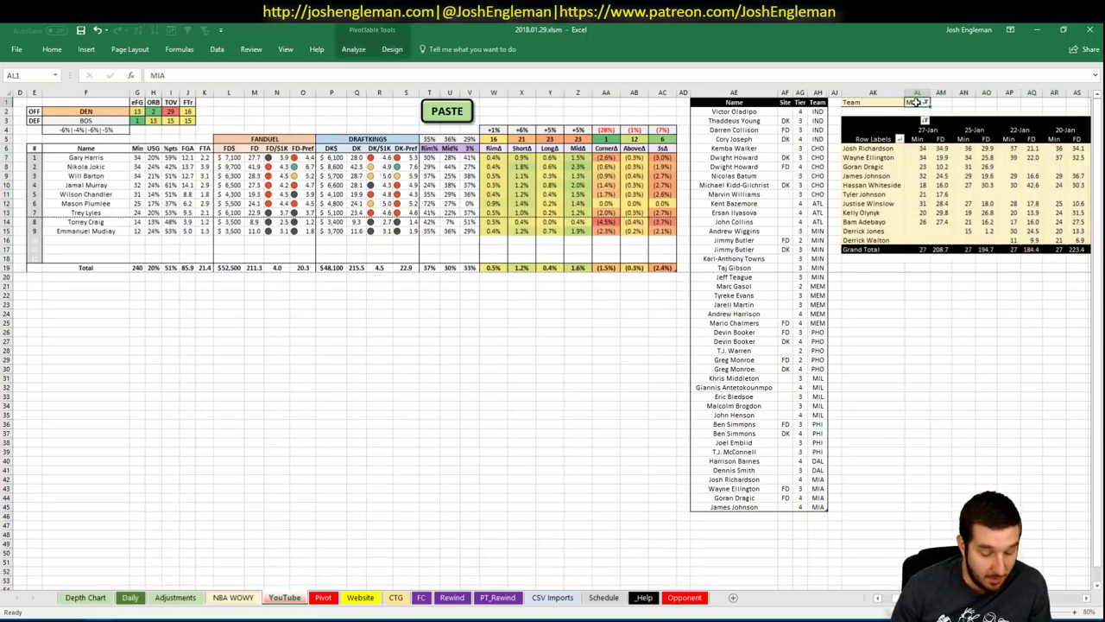
type("DEN")
key("Return")
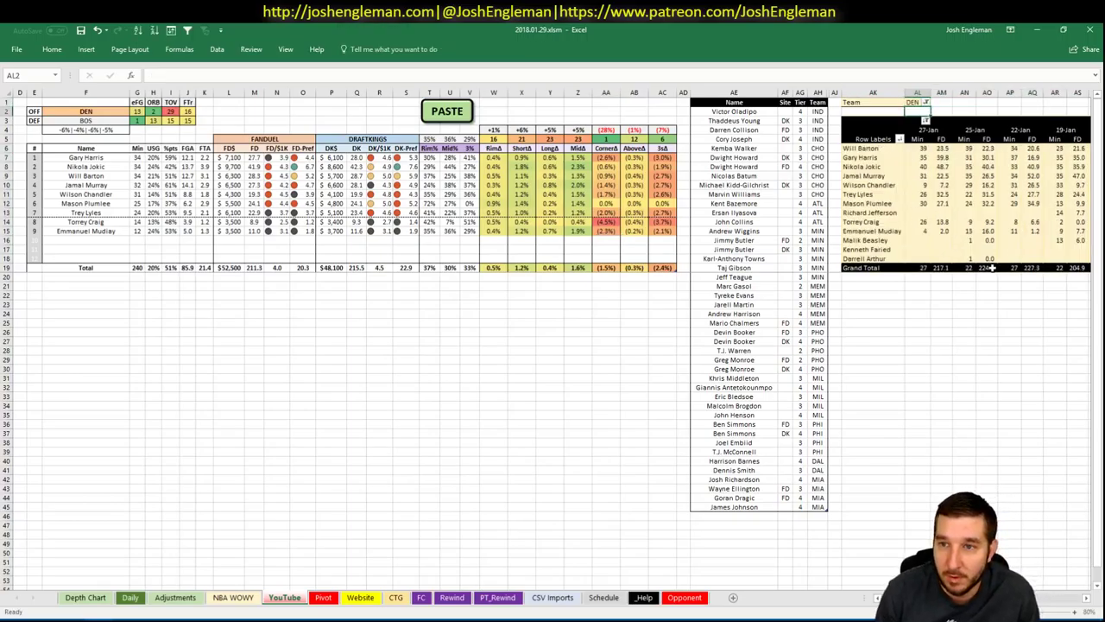
Check Denver's recent games and add Gary Harris to the player tier list with site DK and tier 3.
left_click(985, 389)
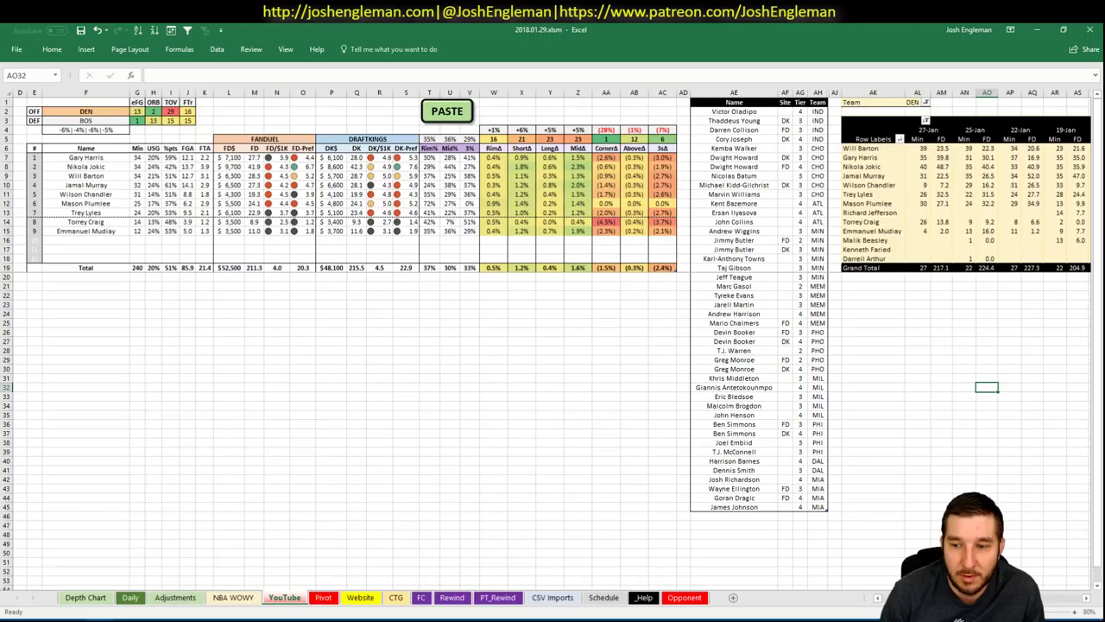
scroll(553, 337, "right", 6)
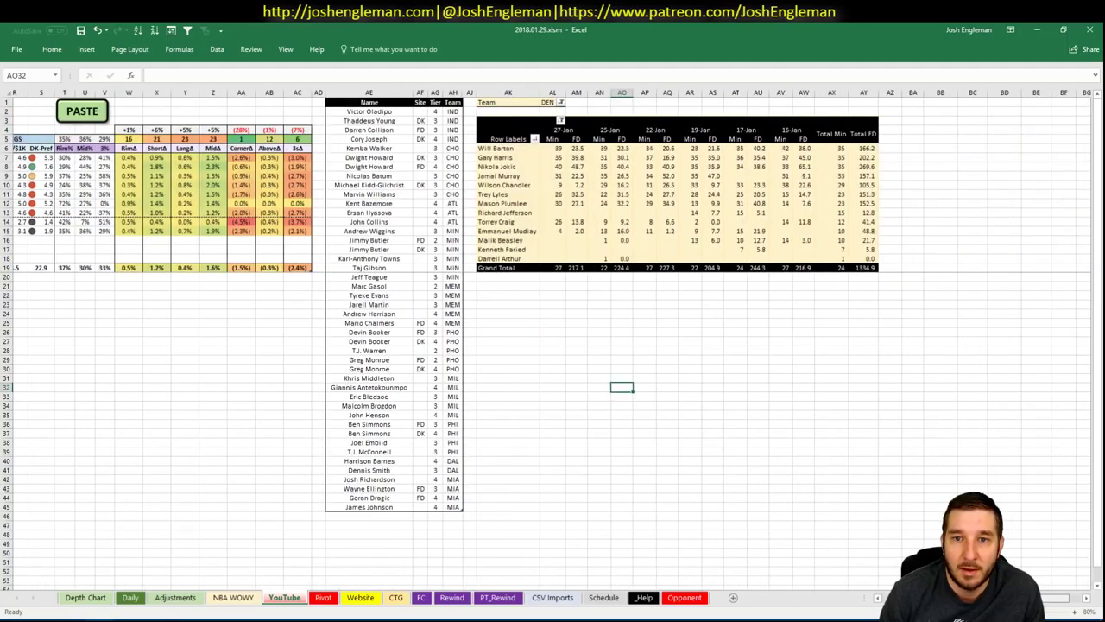
scroll(552, 337, "right", 1)
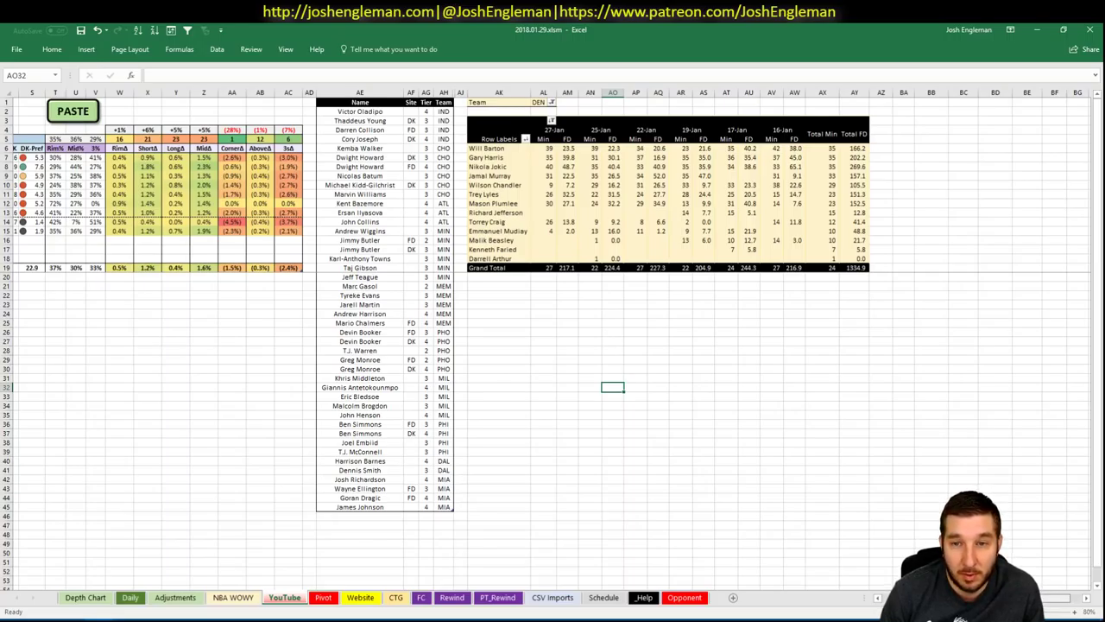
scroll(874, 600, "left", 7)
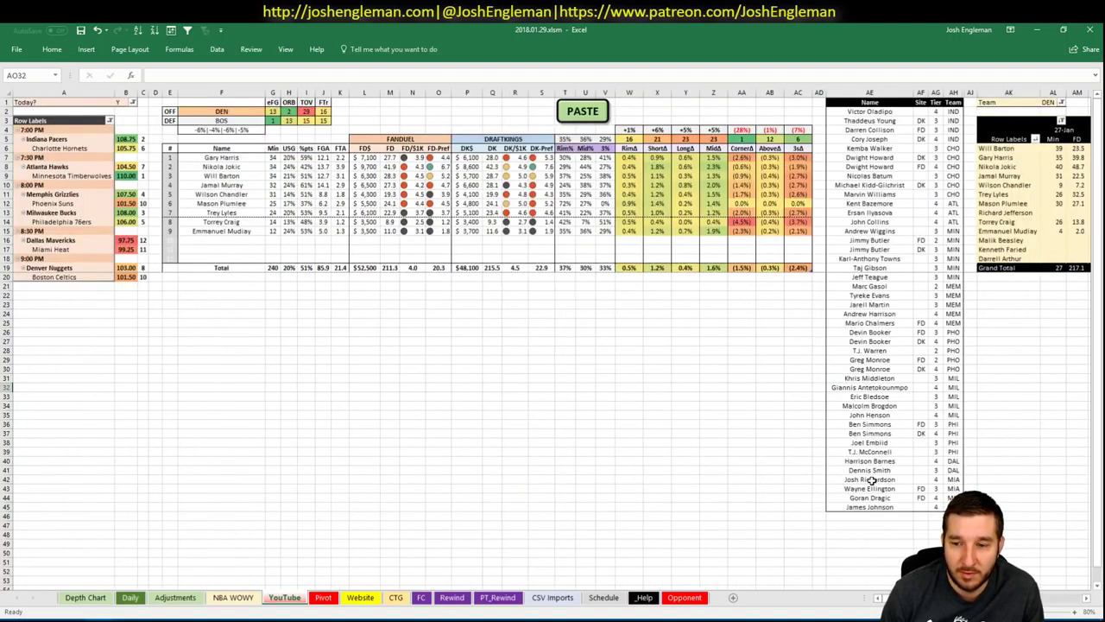
left_click(861, 516)
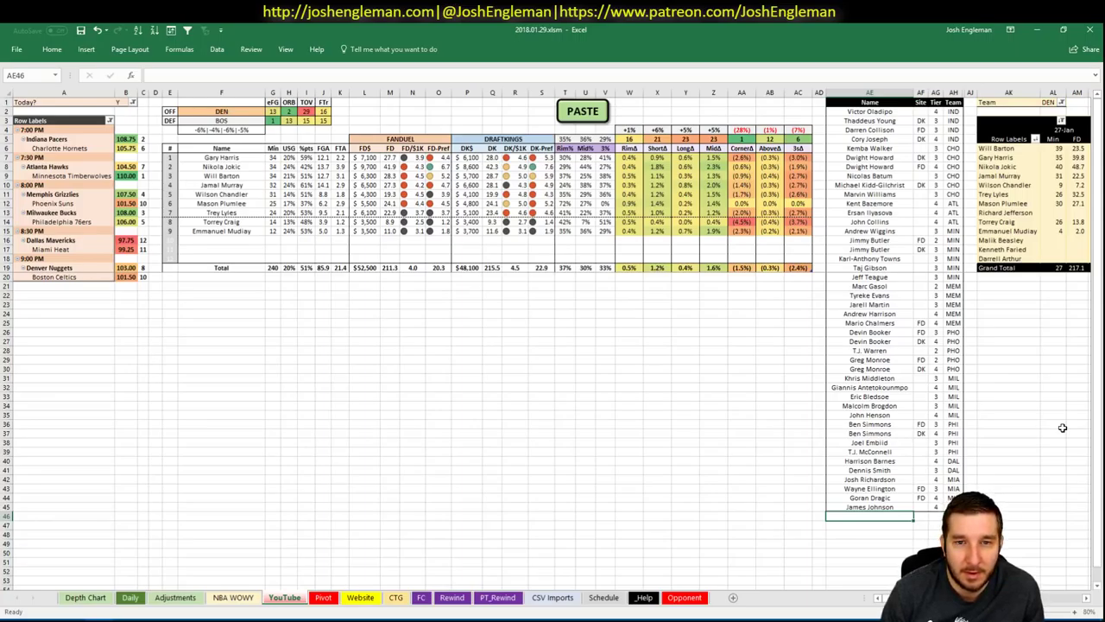
type("Gary Harris")
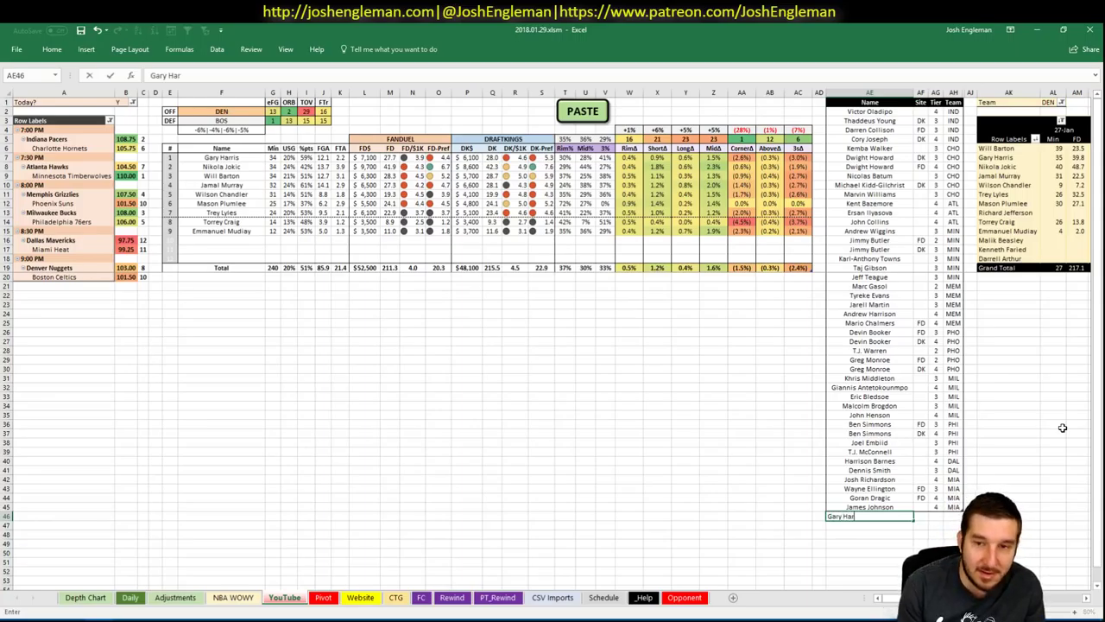
key("Tab")
key("Tab")
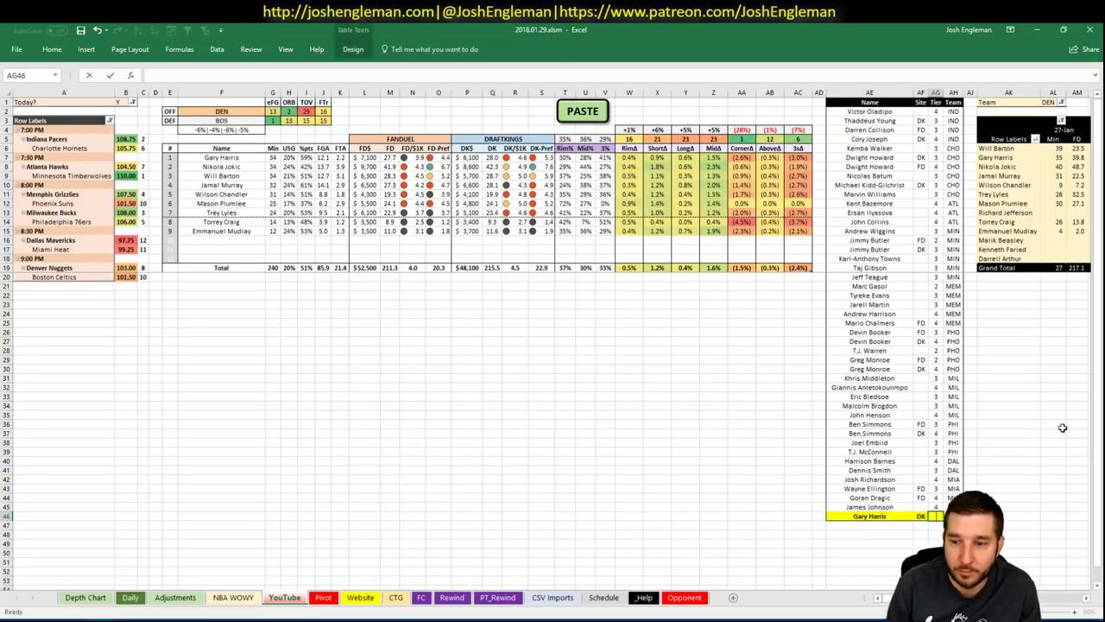
key("Return")
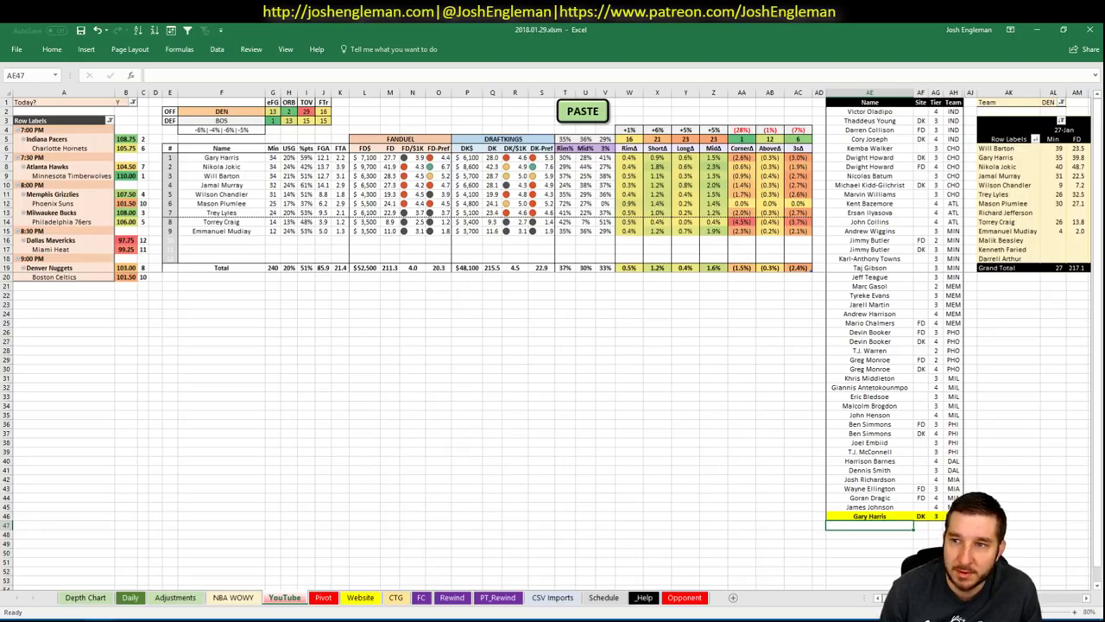
Recheck Denver's recent games and add Nikola Jokic to the player tier list with site DK and tier 3.
scroll(552, 345, "right", 3)
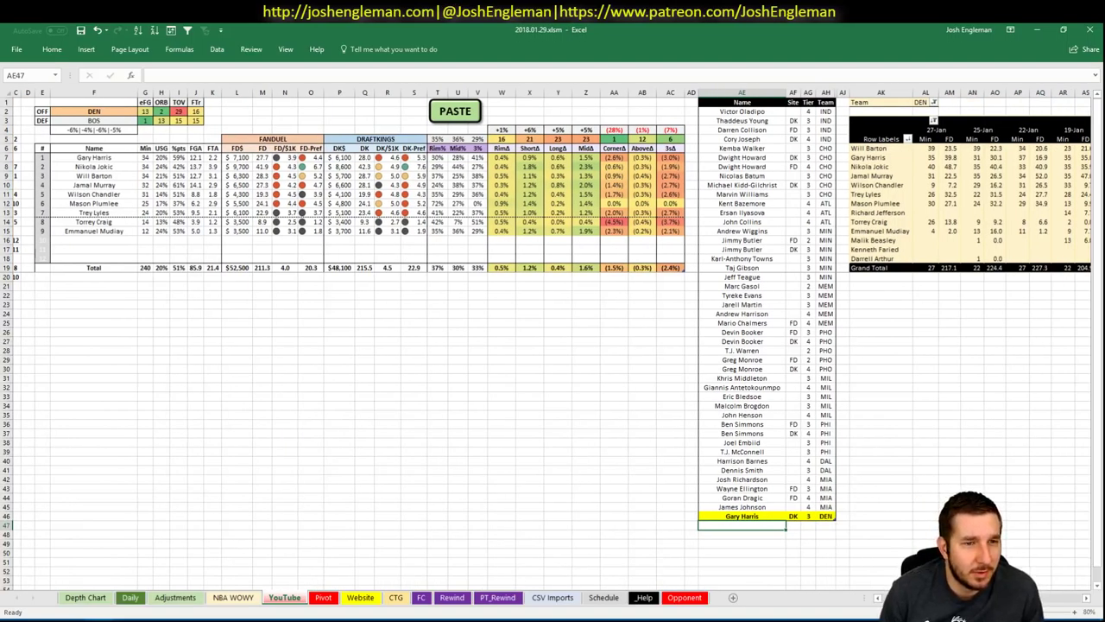
scroll(553, 346, "right", 5)
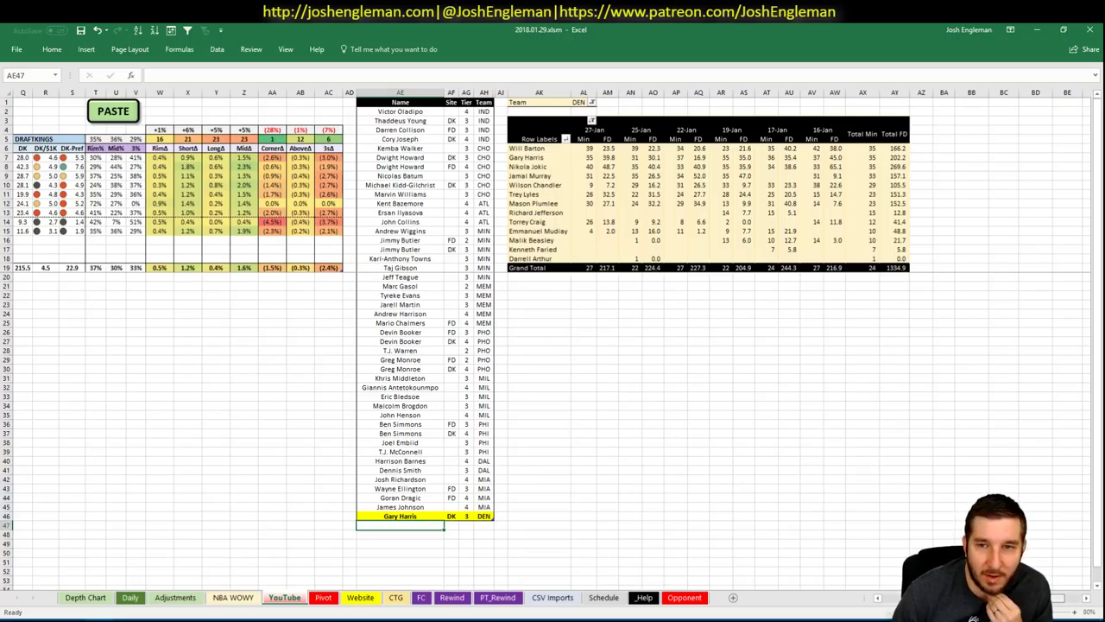
scroll(866, 583, "left", 5)
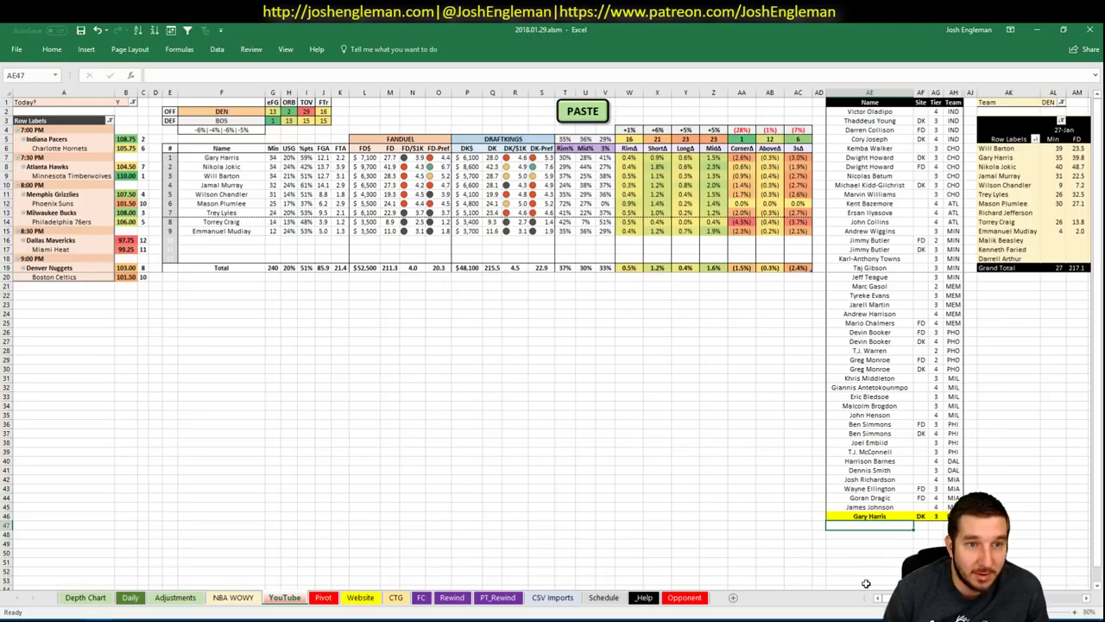
type("Nikola Jokic")
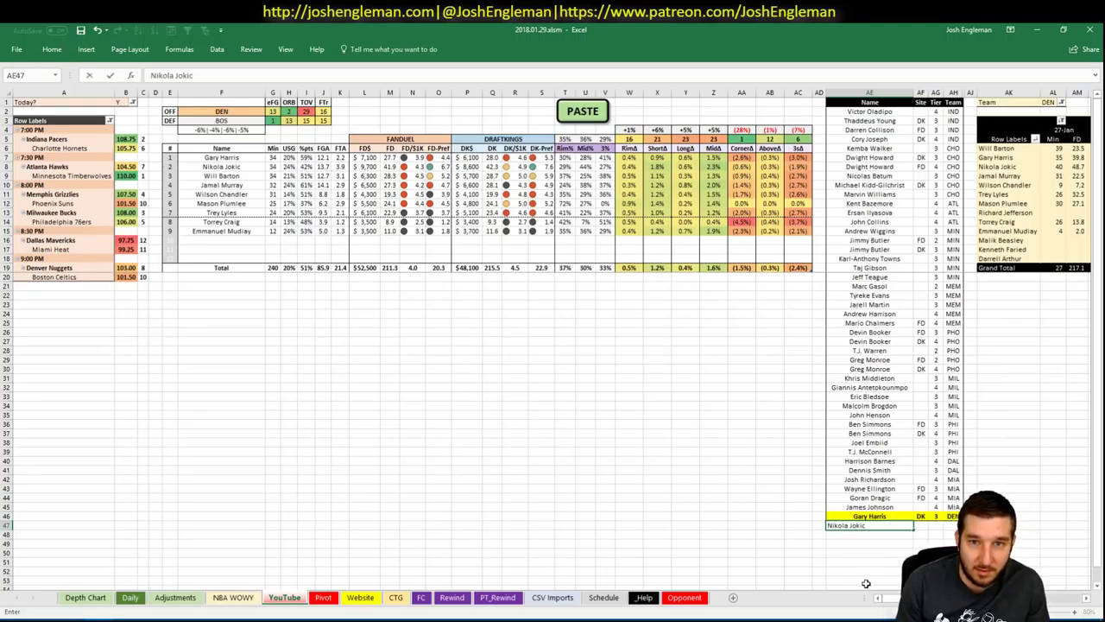
key("Tab")
type("DK")
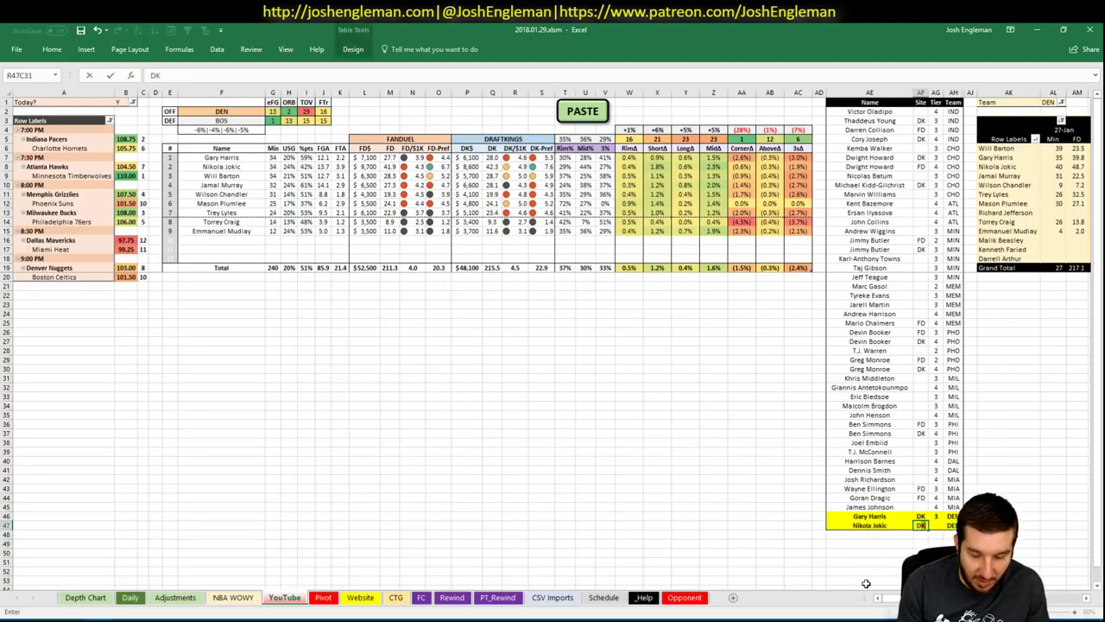
key("Return")
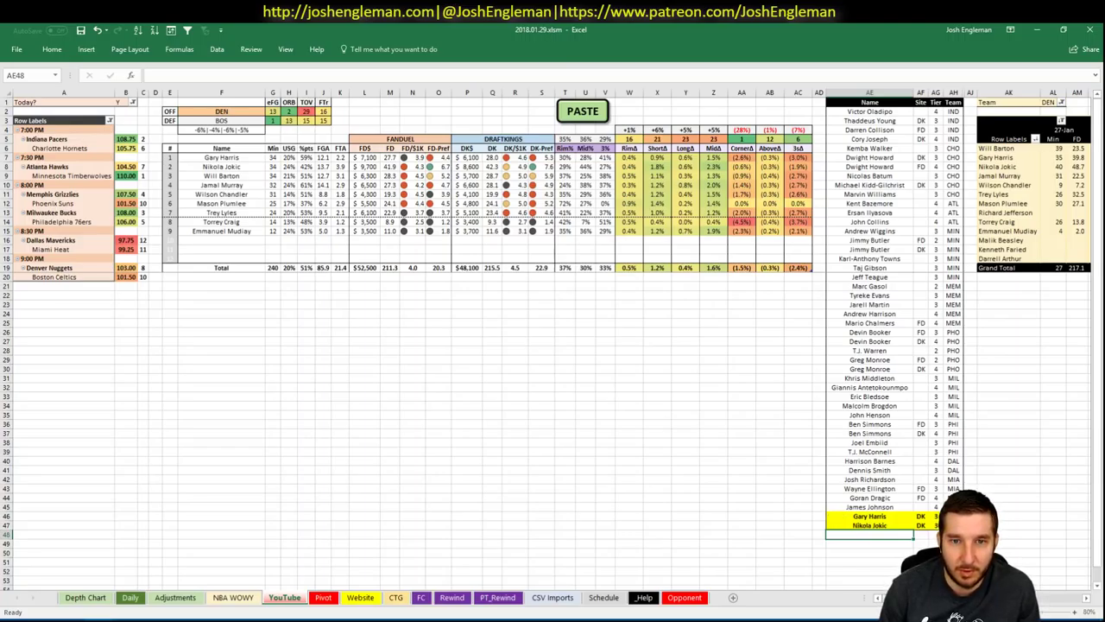
Check Will Barton's recent games and add him to the player tier list with site FD and tier 4.
scroll(553, 337, "right", 7)
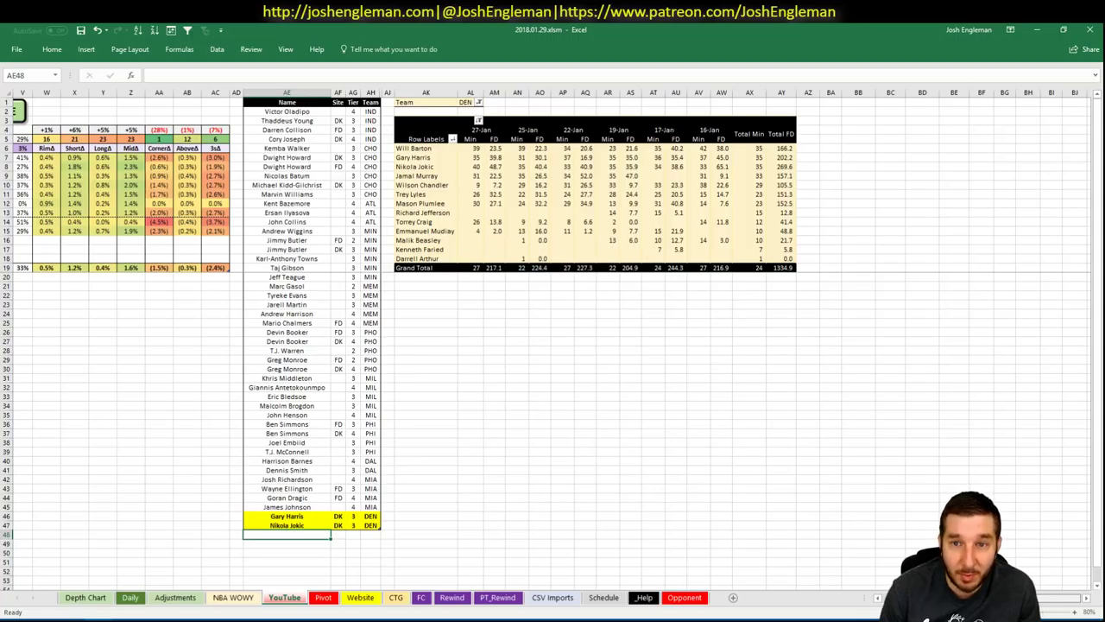
scroll(552, 336, "left", 7)
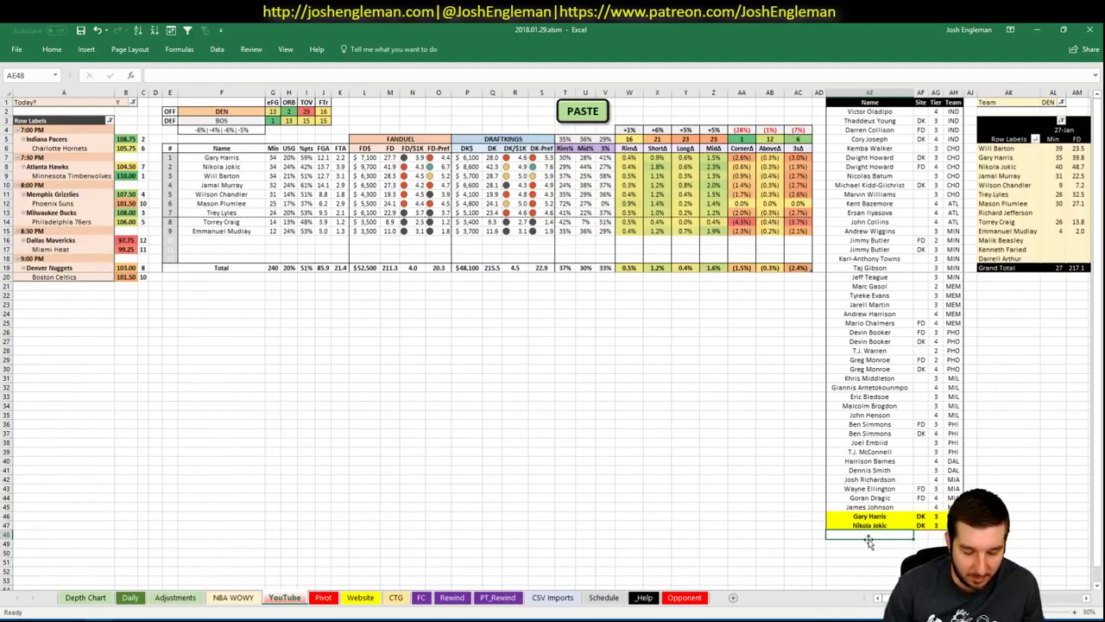
type("Will")
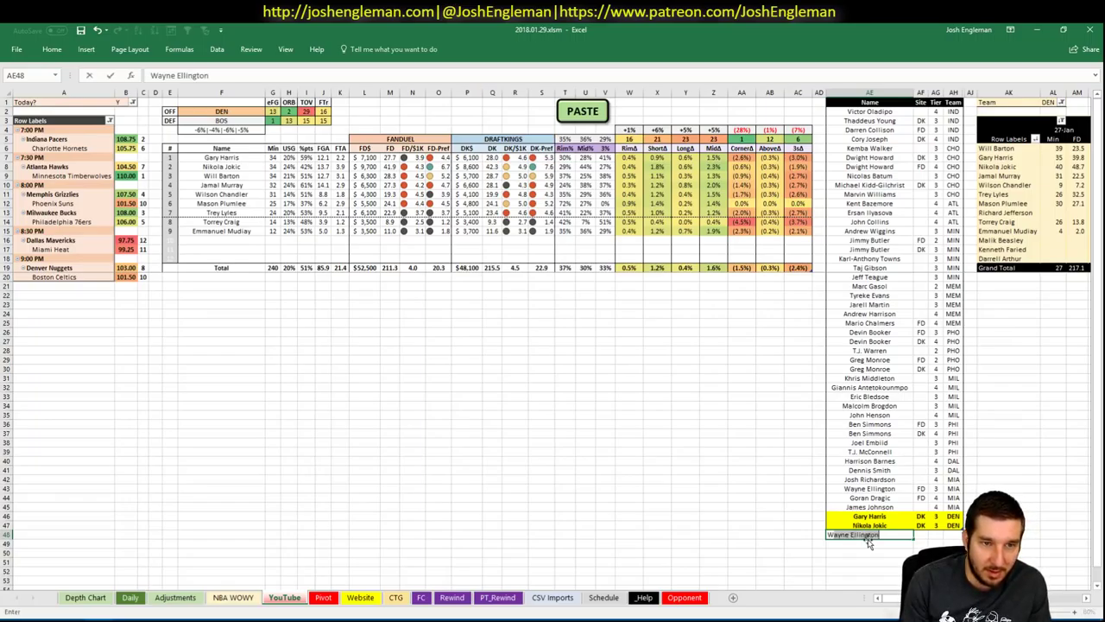
type(" Bartno")
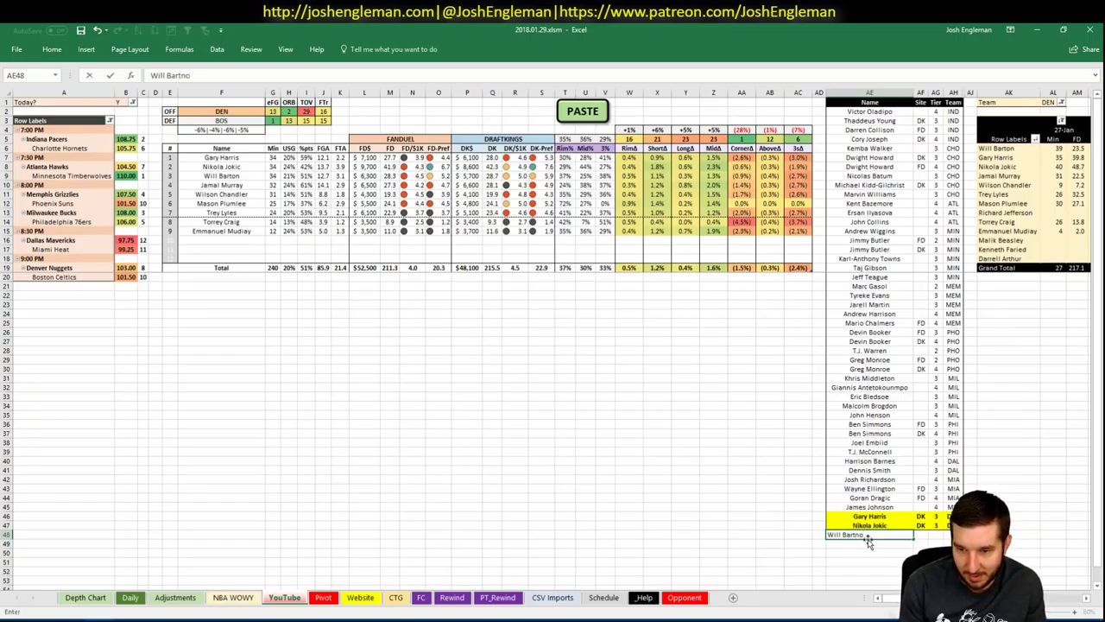
key("Return")
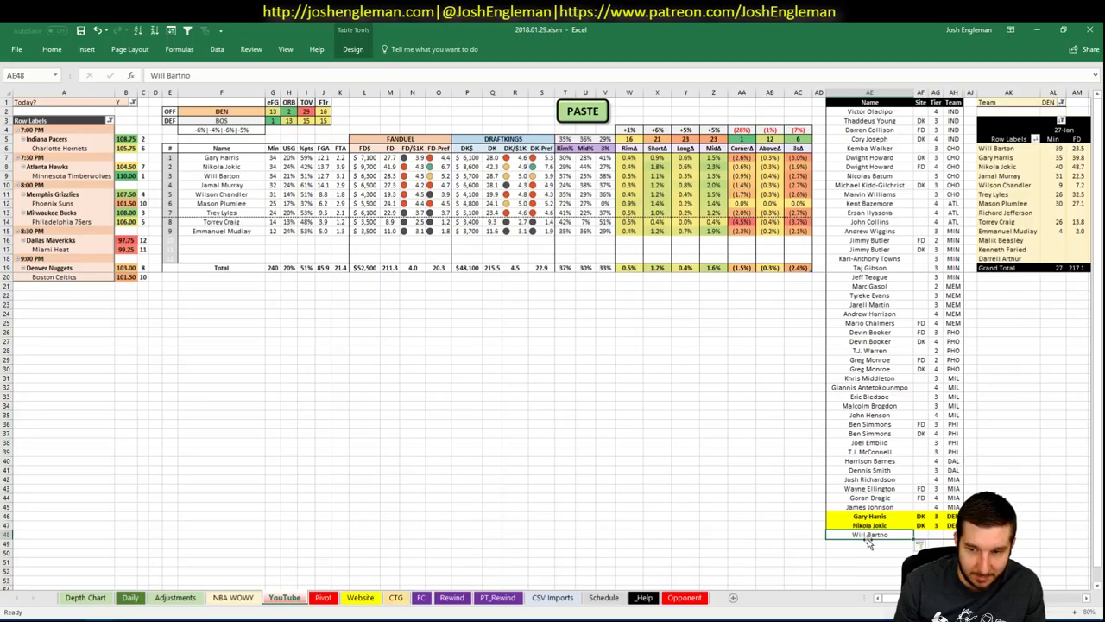
key("F2")
key("BackSpace")
type("on")
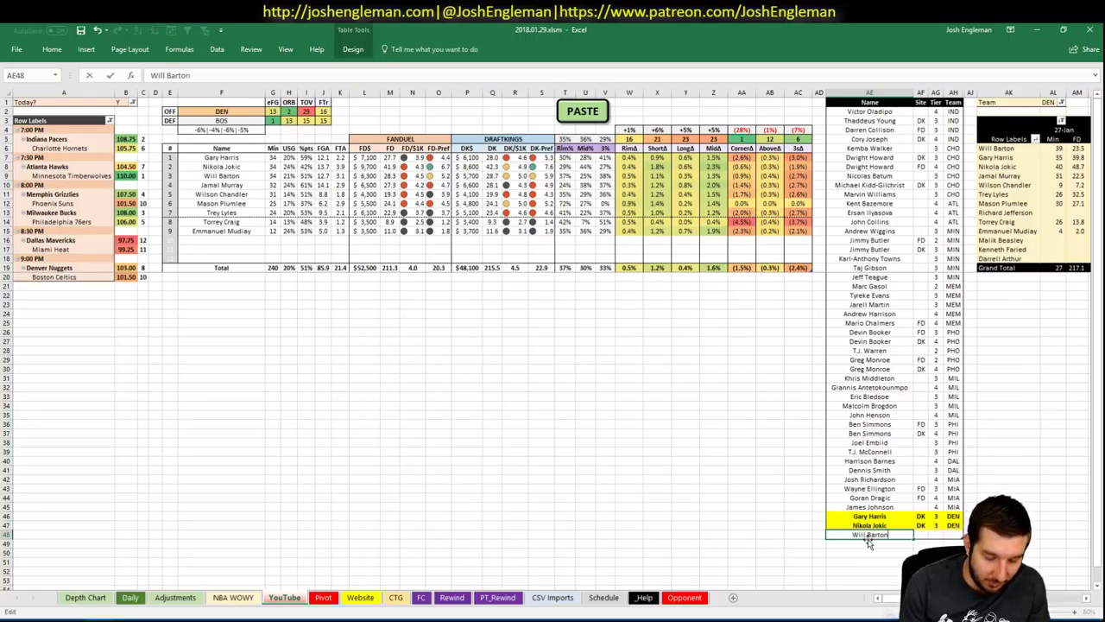
key("Tab")
type("FD")
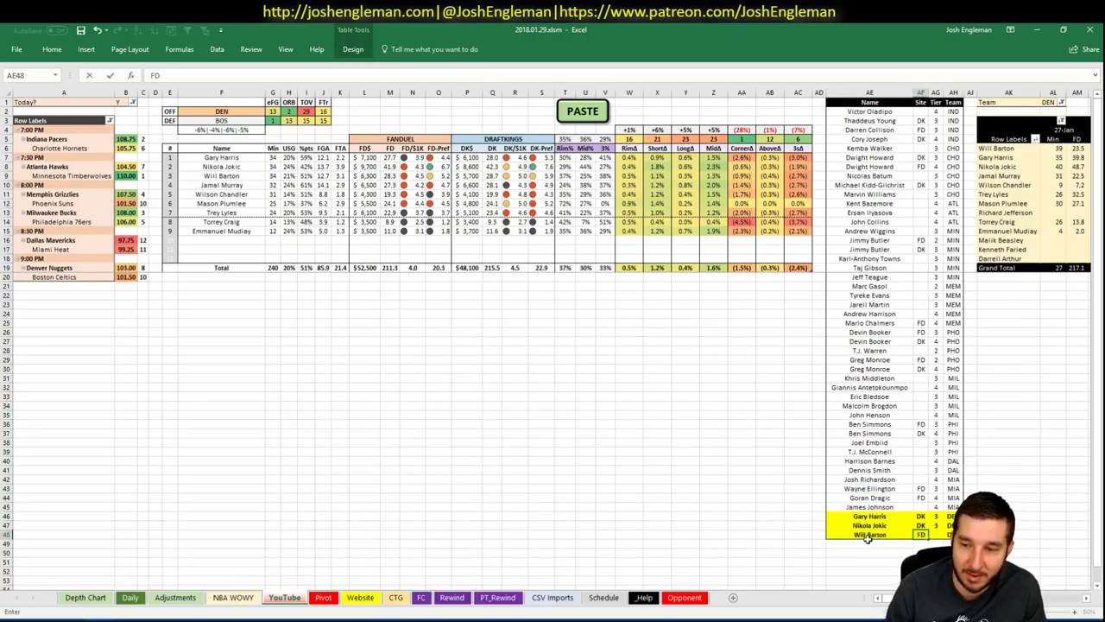
key("Return")
Add a second Will Barton entry to the player tier list with site DK and tier 3.
type("Will Barton")
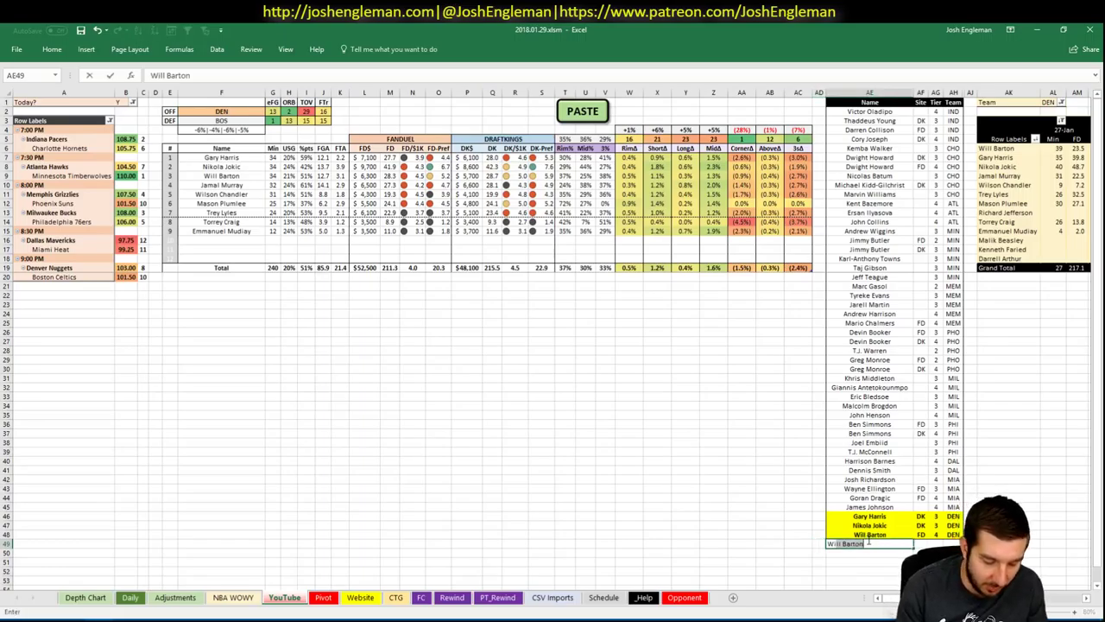
key("BackSpace")
key("BackSpace")
key("BackSpace")
key("BackSpace")
key("BackSpace")
key("BackSpace")
key("BackSpace")
type("B")
key("BackSpace")
type("Barton")
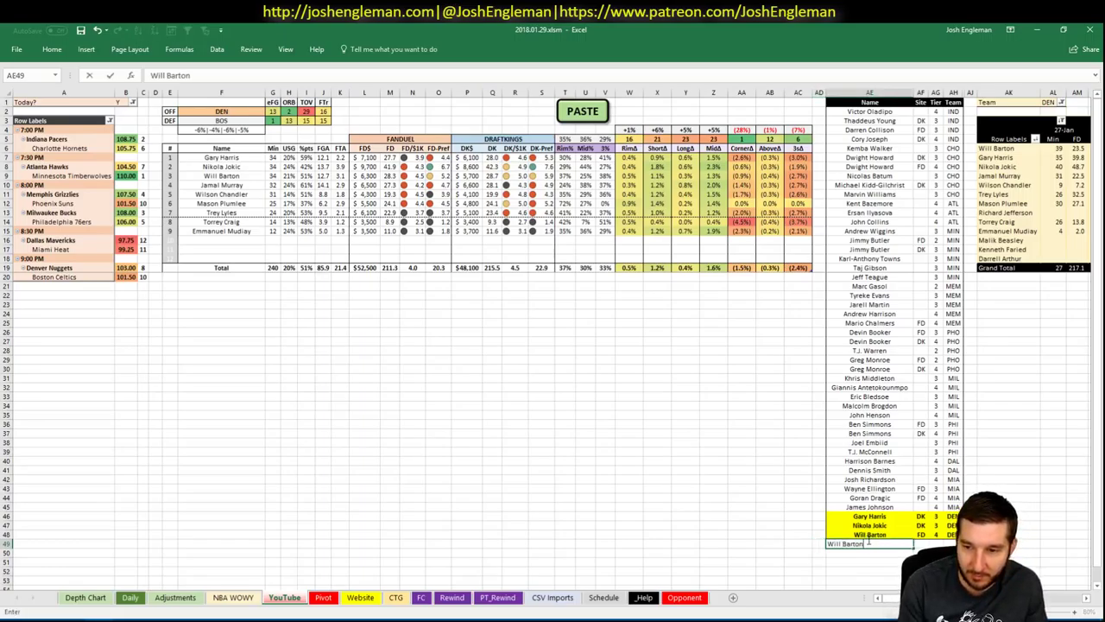
key("Tab")
type("DK")
key("Tab")
type("3")
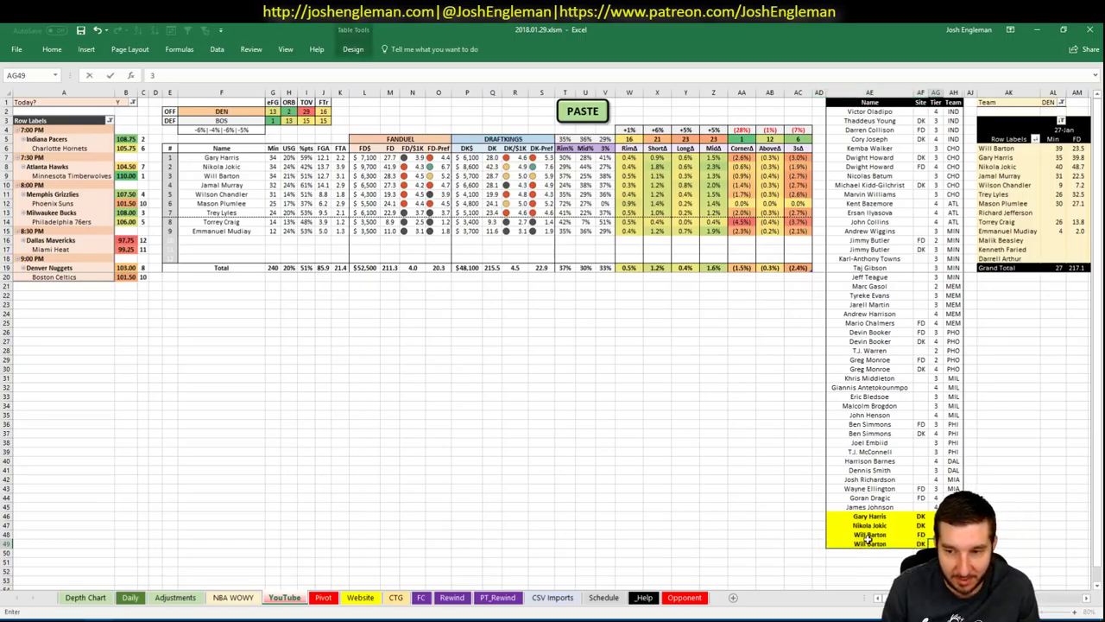
key("Return")
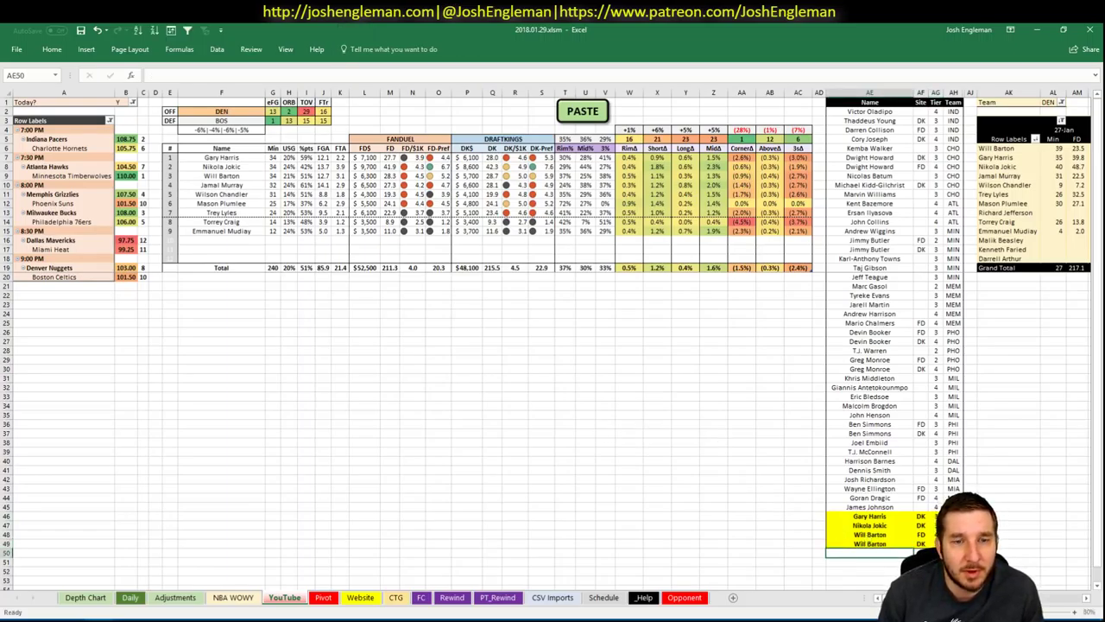
Check Denver's recent games and add Mason Plumlee to the player tier list with site FD and tier 4.
scroll(553, 337, "right", 7)
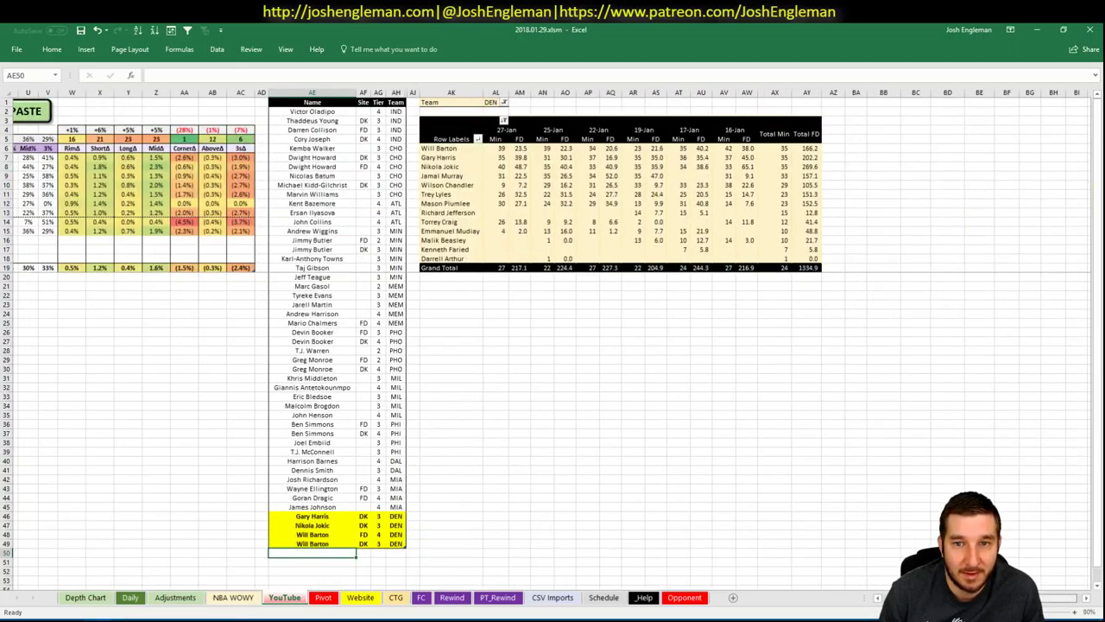
scroll(553, 336, "left", 7)
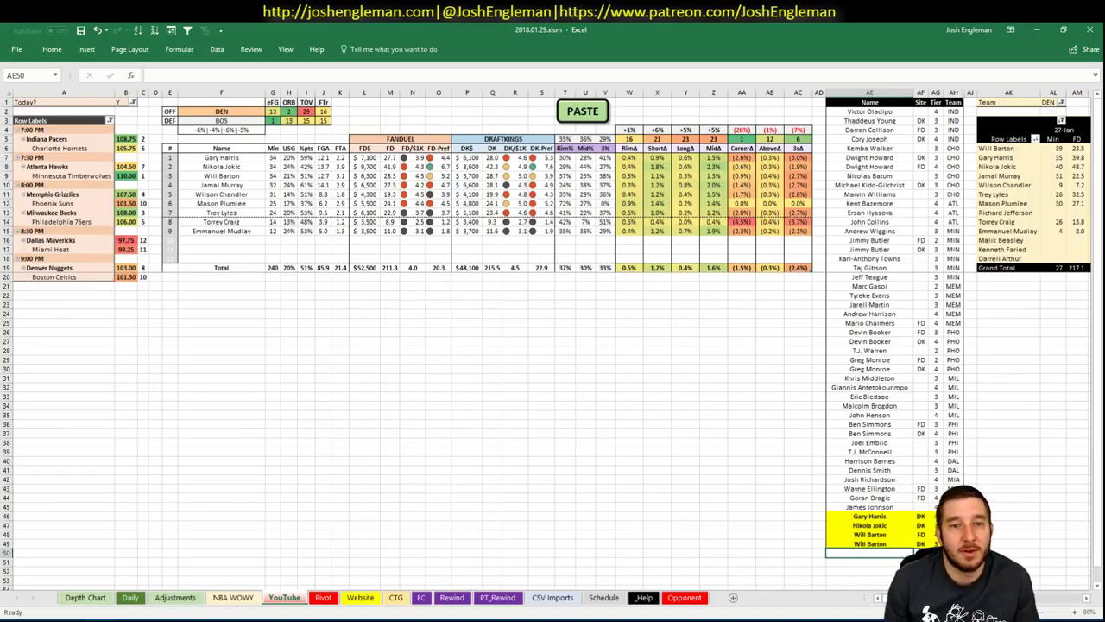
scroll(553, 345, "right", 5)
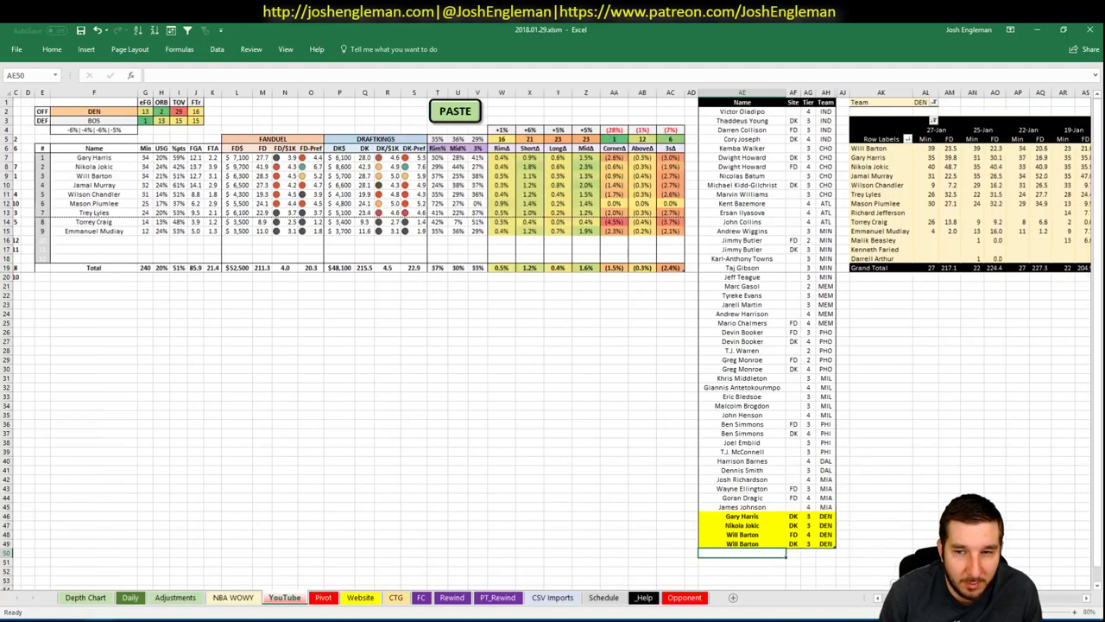
scroll(552, 345, "right", 3)
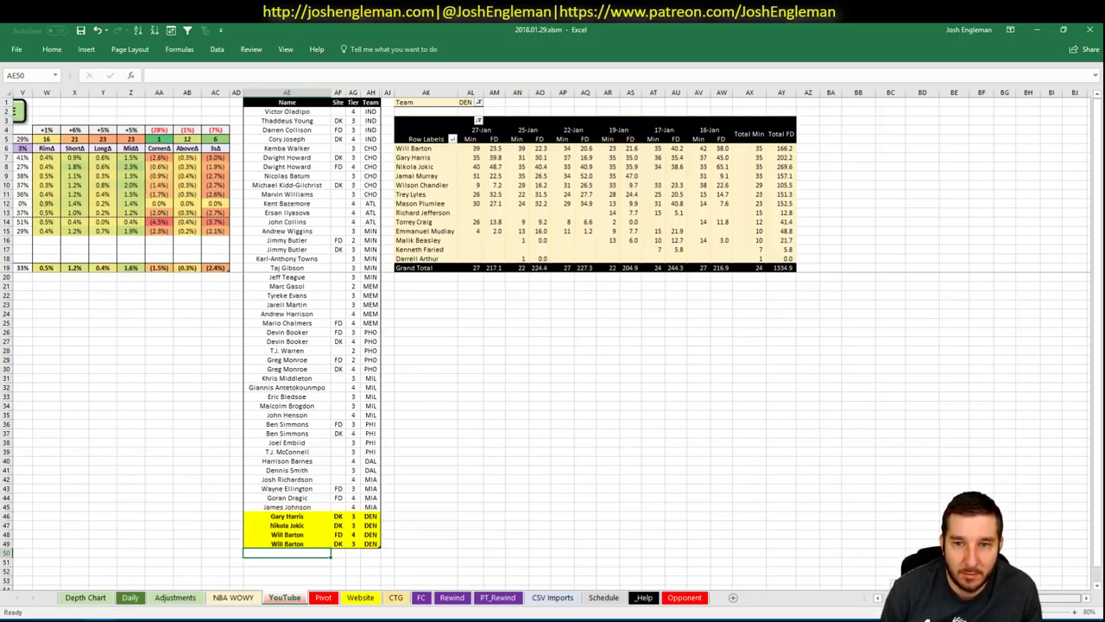
scroll(866, 559, "left", 5)
type("M")
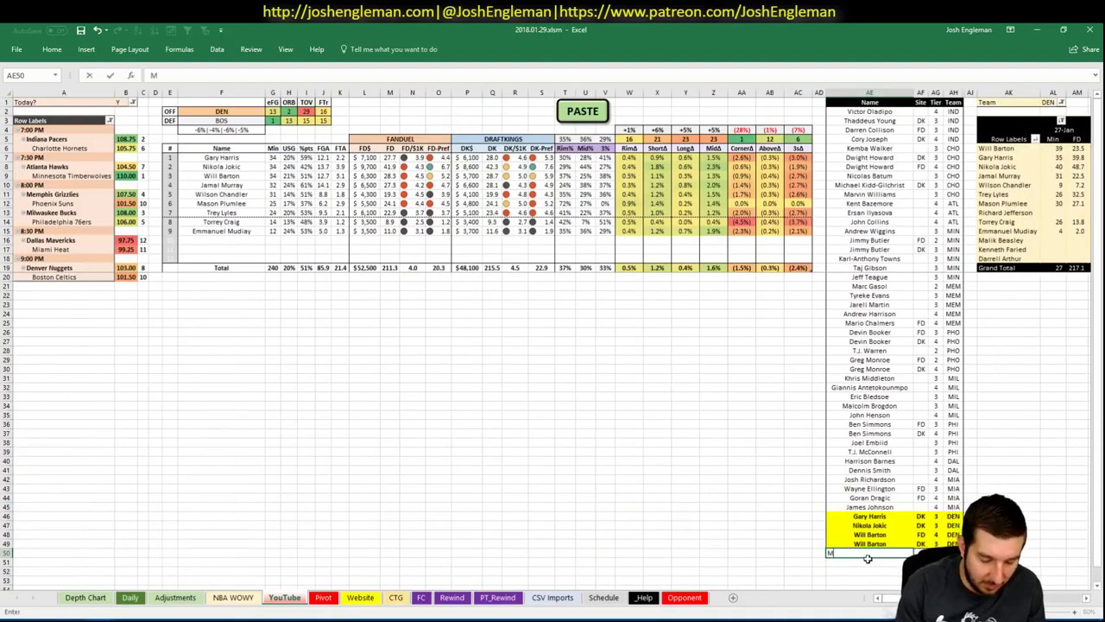
type("ason Plumlee")
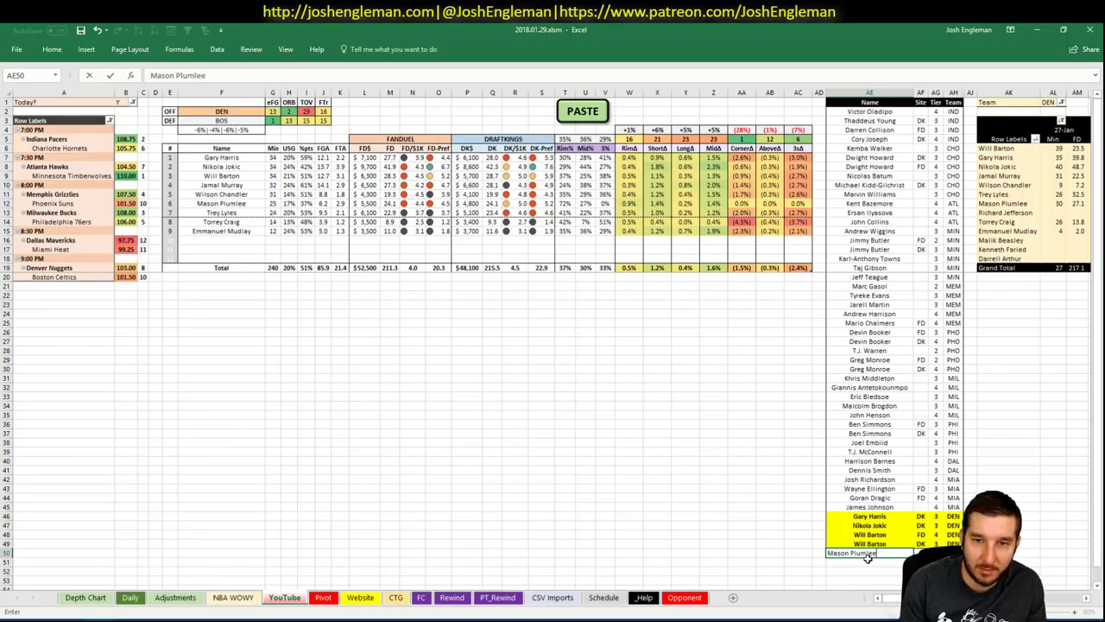
key("Return")
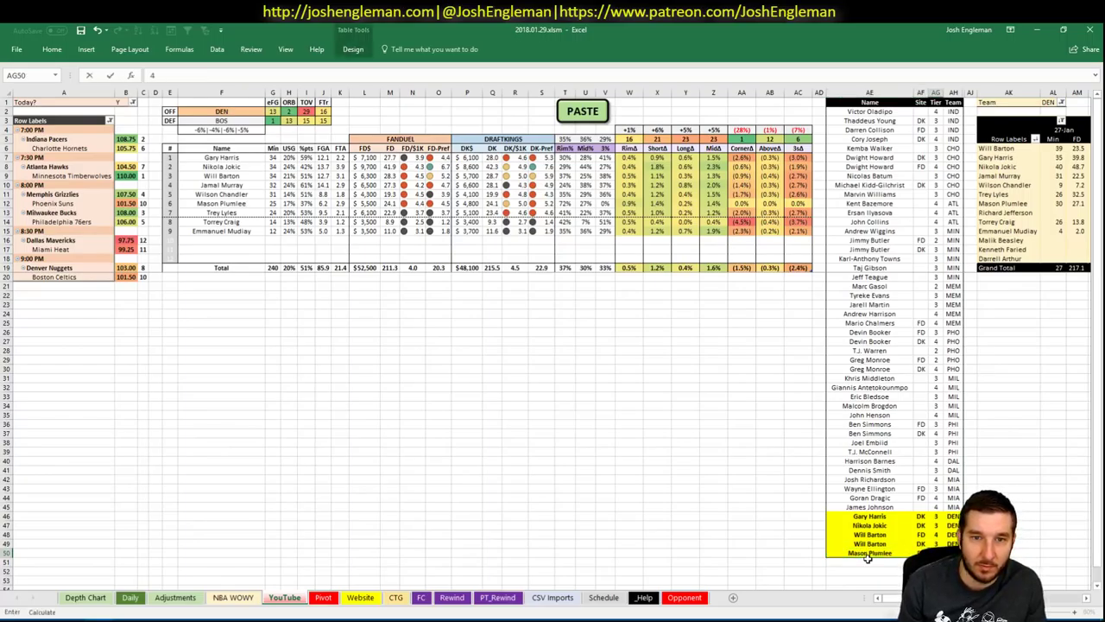
Add a second Mason Plumlee entry to the player tier list with site DK and tier 3.
type("Mason Plumlee")
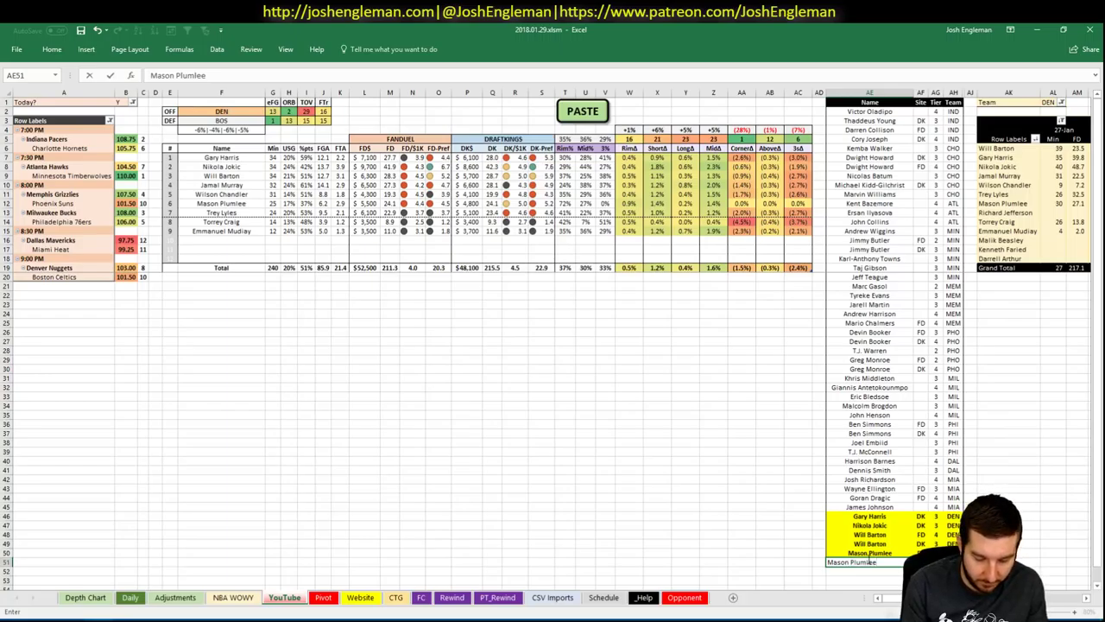
key("Tab")
key("Tab")
type("3")
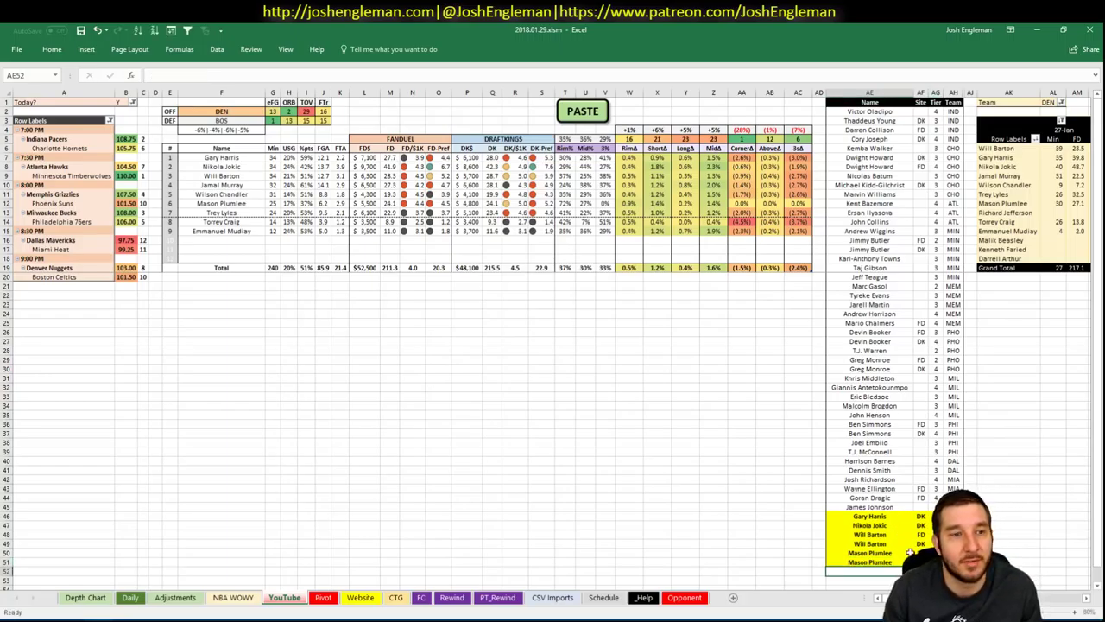
Switch the offensive team in the matchup table to BOS to load Boston's projections.
left_click(413, 377)
left_click(250, 111)
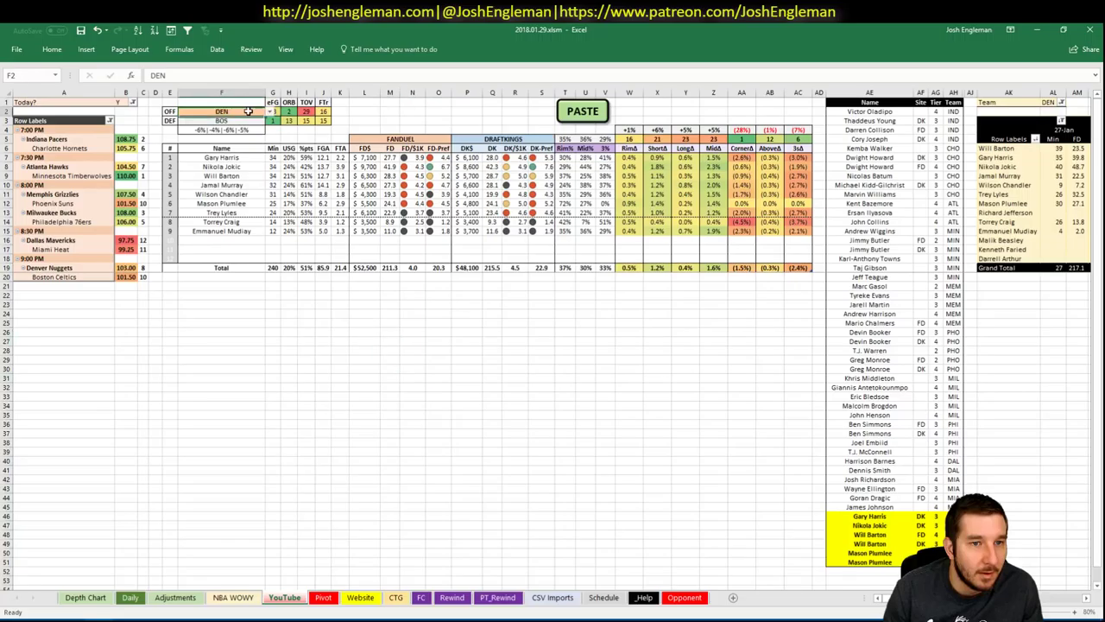
type("B")
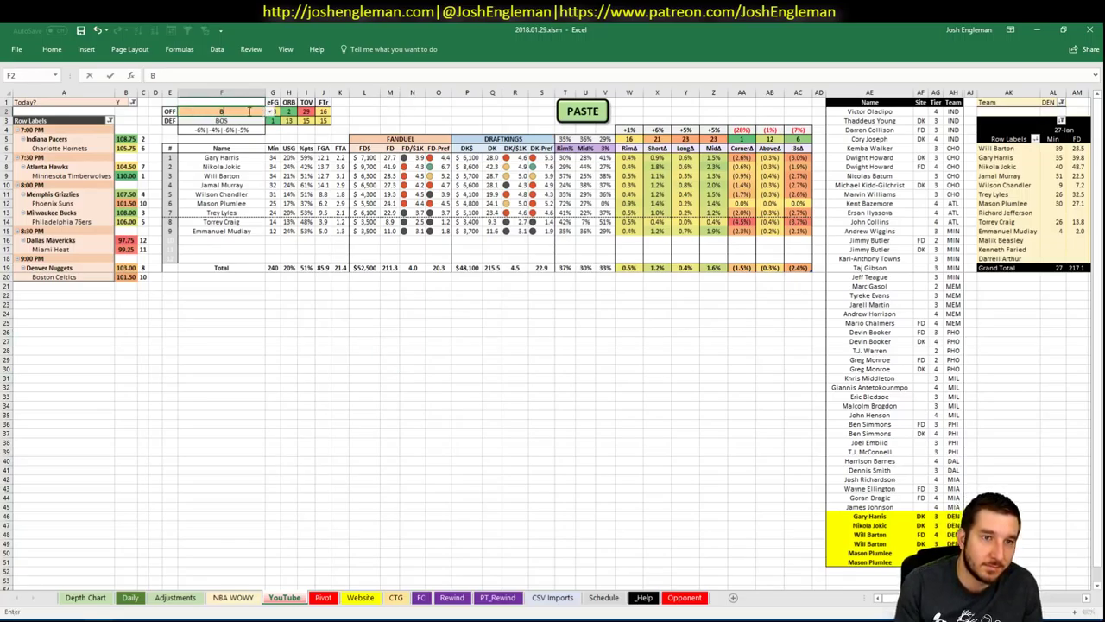
type("SOS")
key("Return")
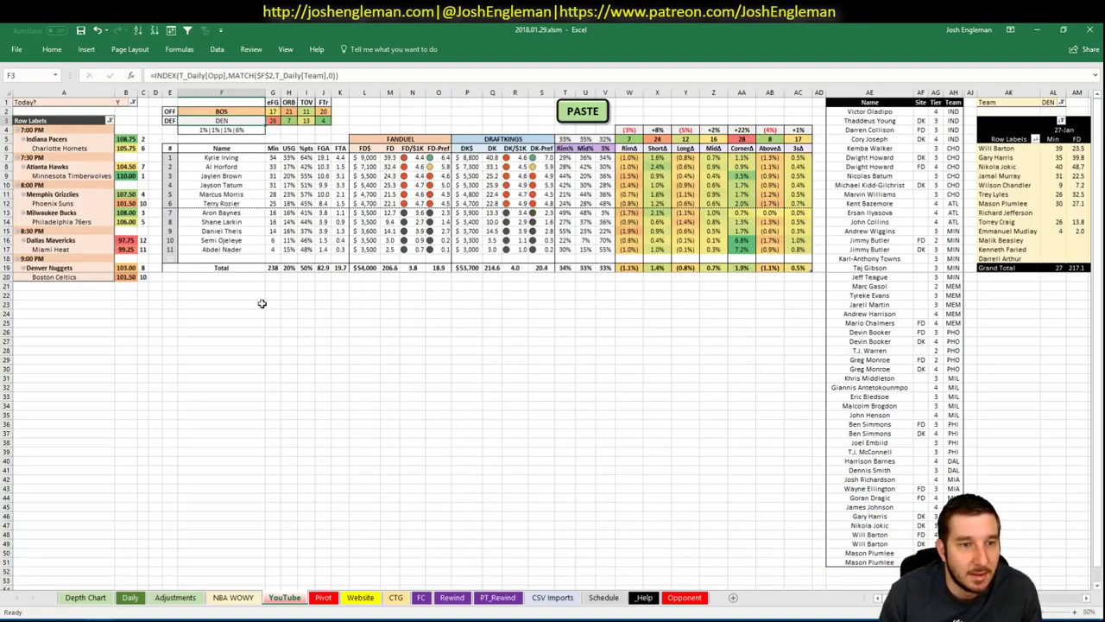
left_click(212, 332)
key("alt+Tab")
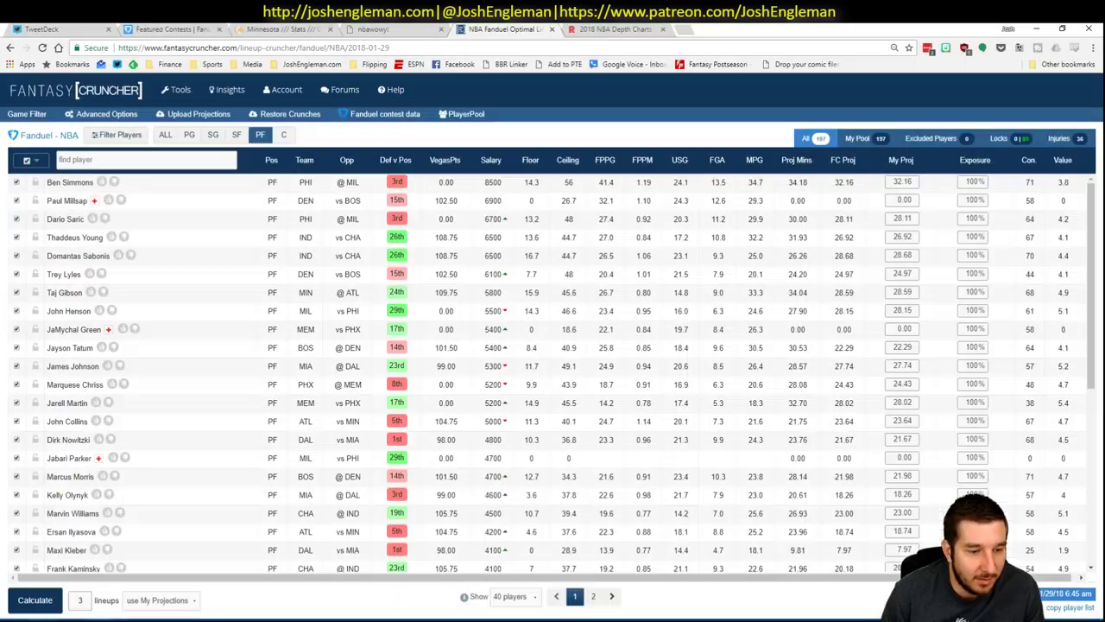
key("alt+Tab")
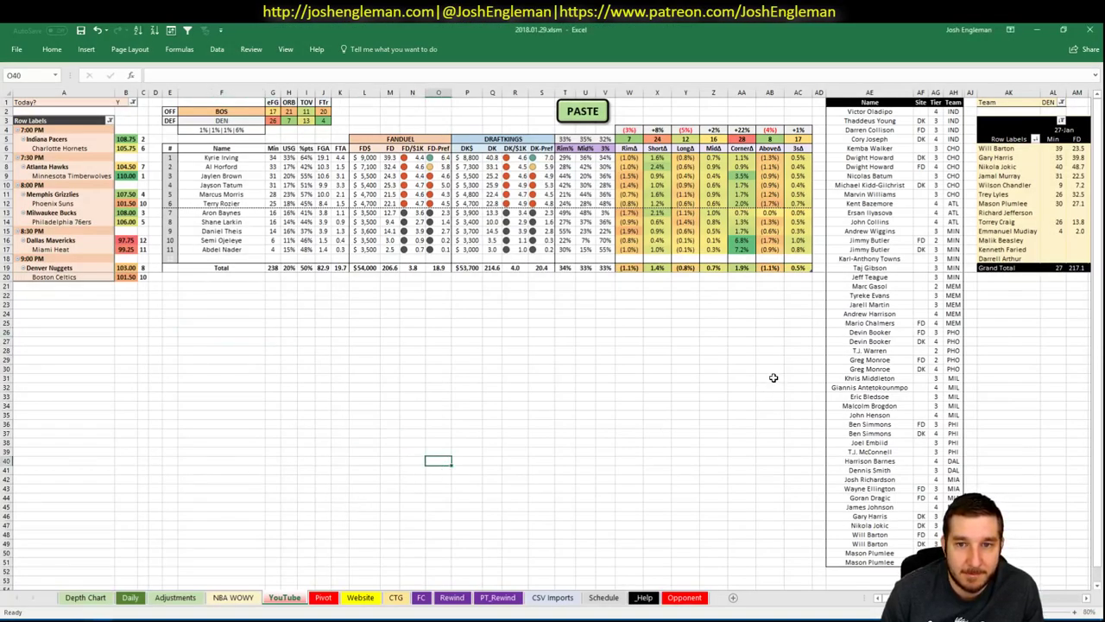
left_click(771, 377)
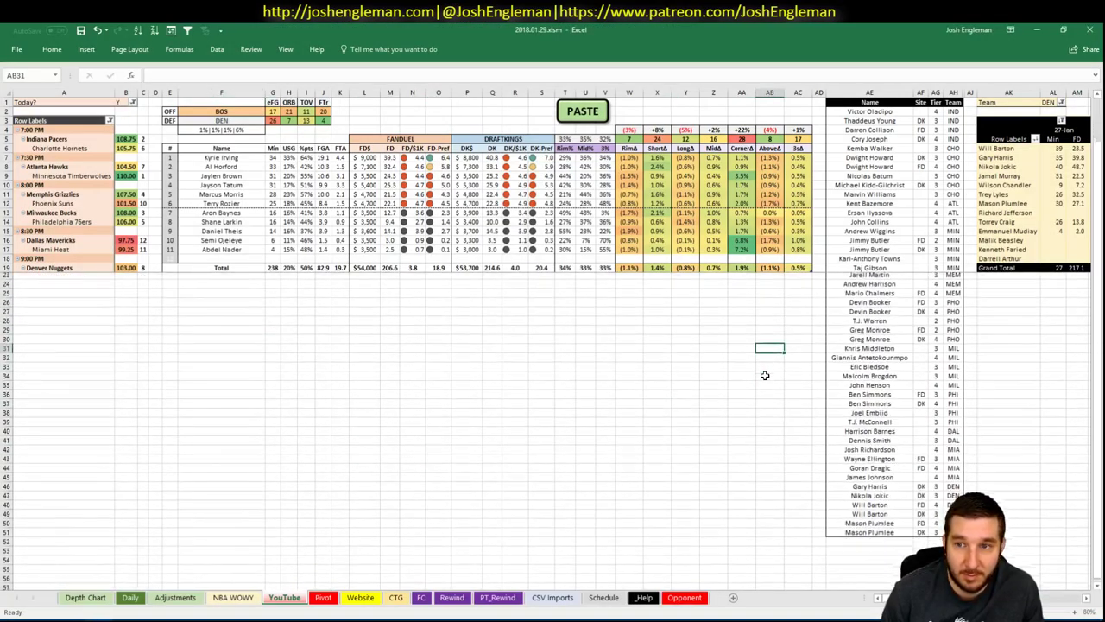
Filter the recent-games pivot table by team BOS.
left_click(1049, 103)
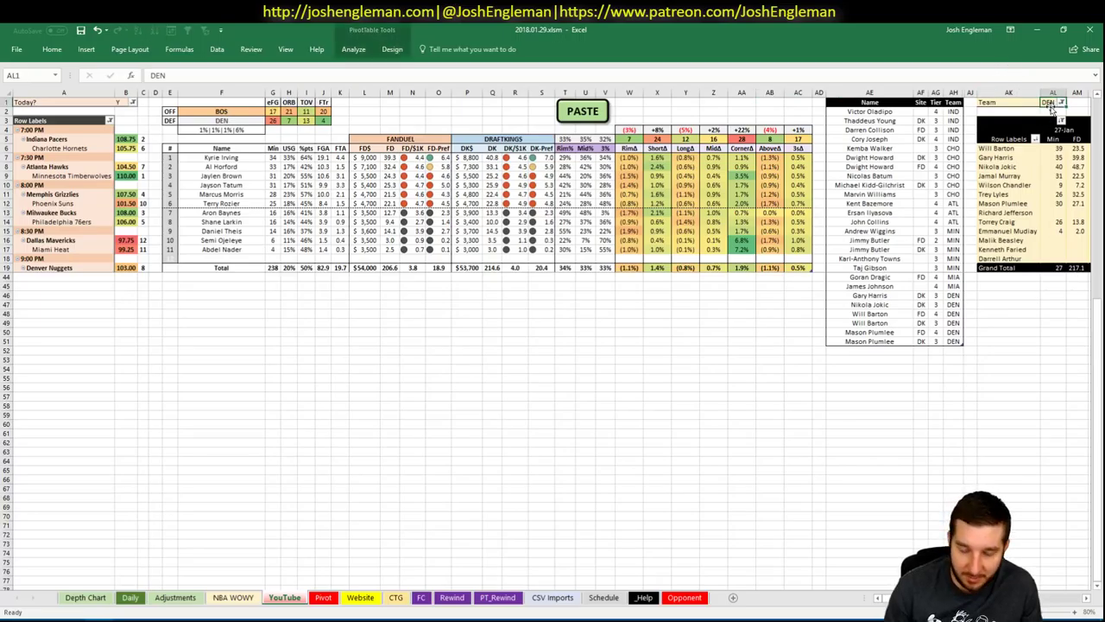
type("BOS")
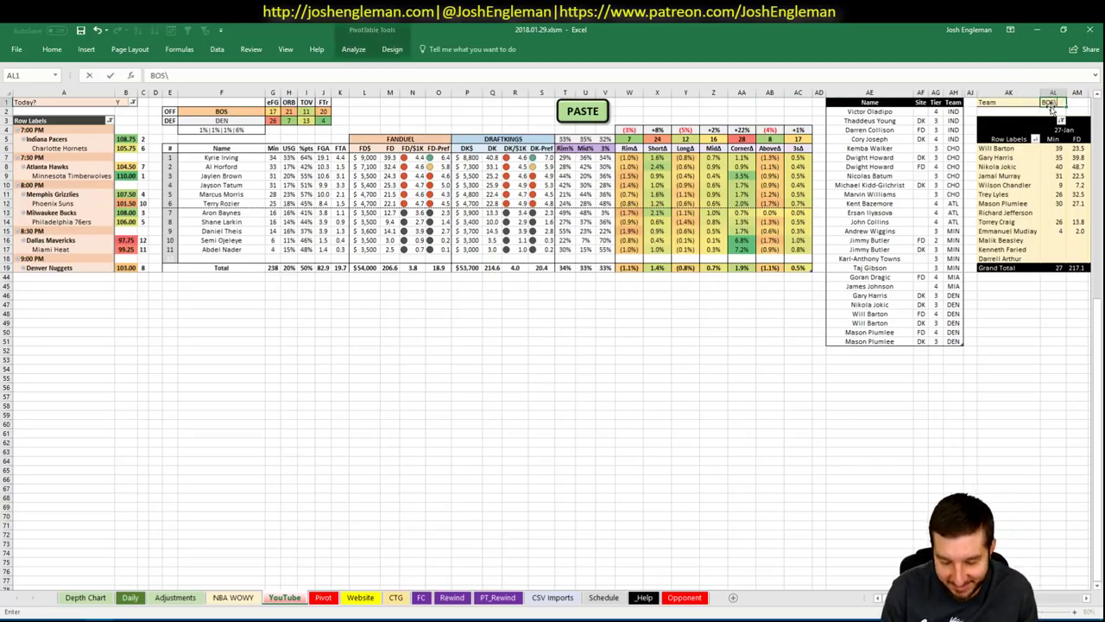
key("Return")
Review Boston's recent games and add Kyrie Irving to the player tier list with tier 3 and no site.
left_click(870, 351)
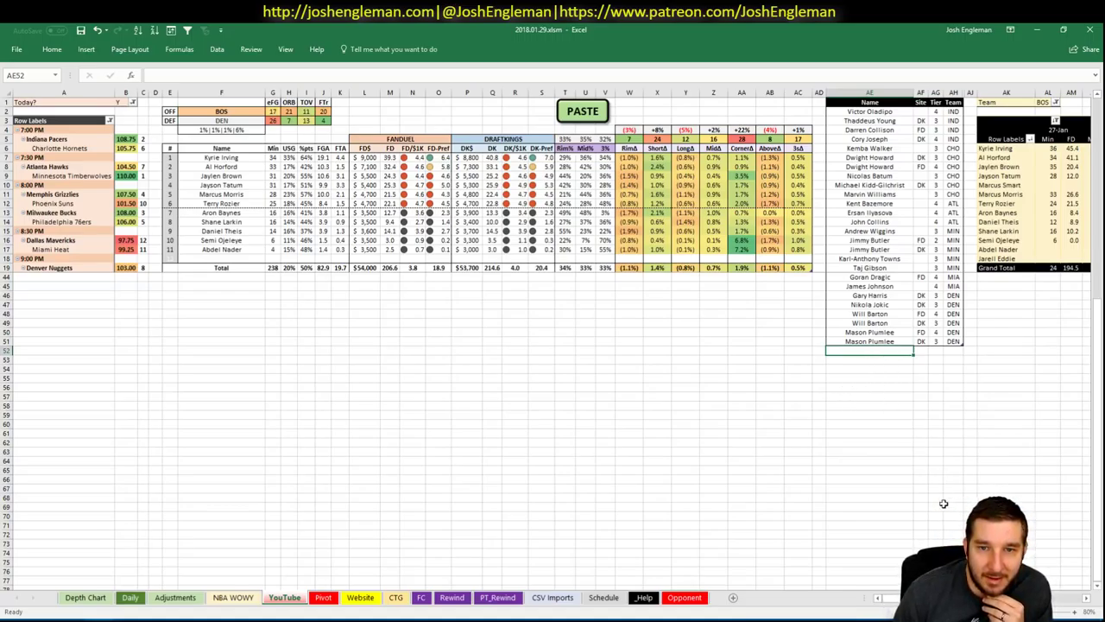
scroll(552, 337, "right", 6)
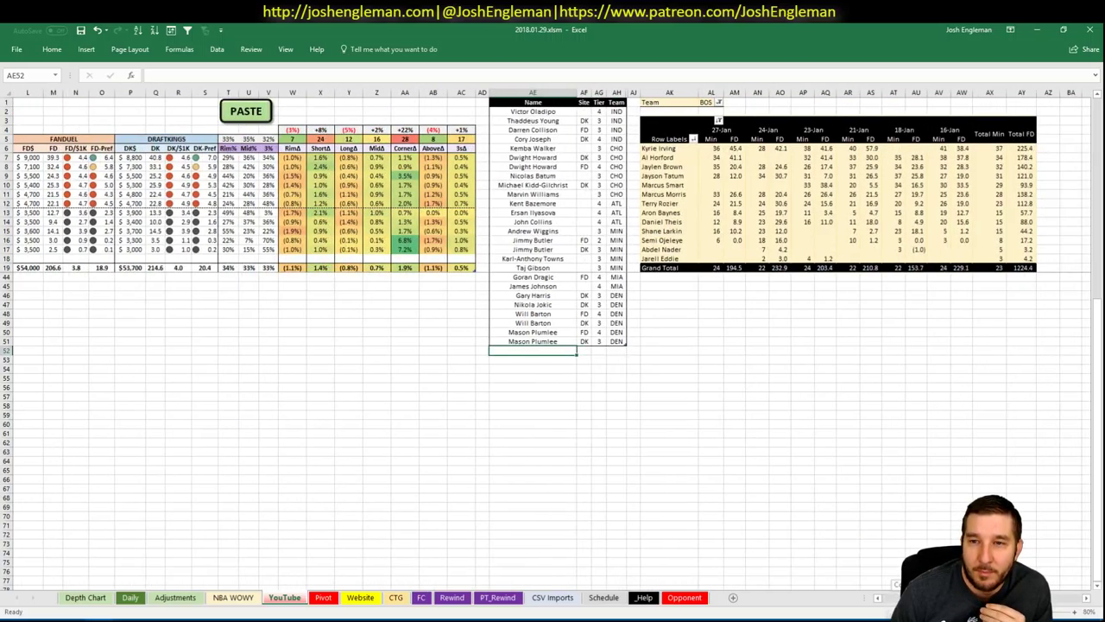
scroll(552, 336, "right", 1)
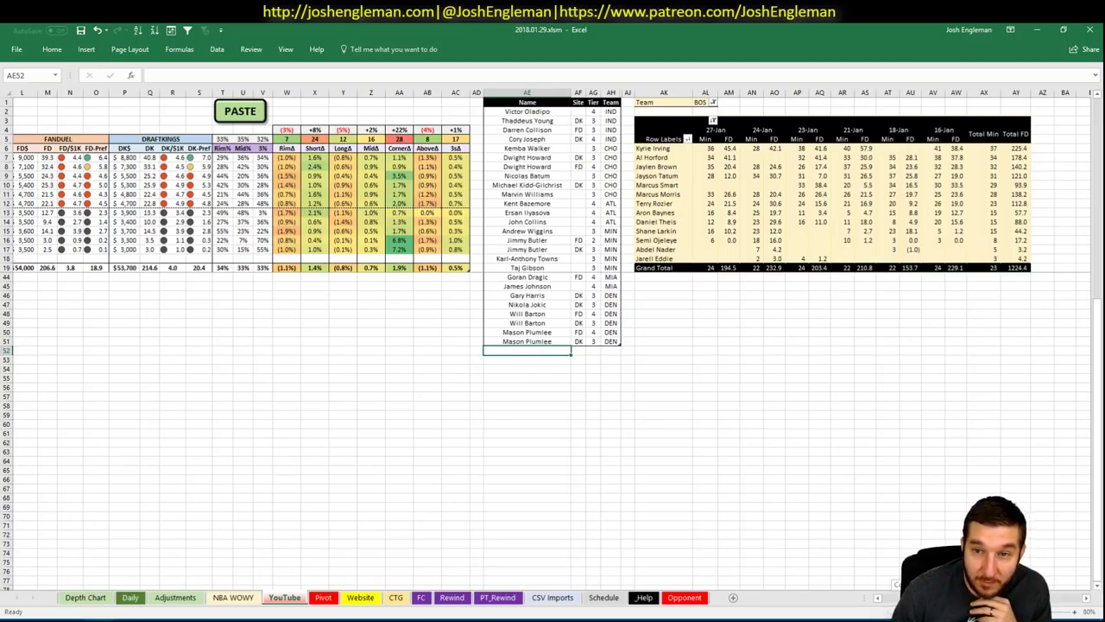
scroll(860, 598, "left", 6)
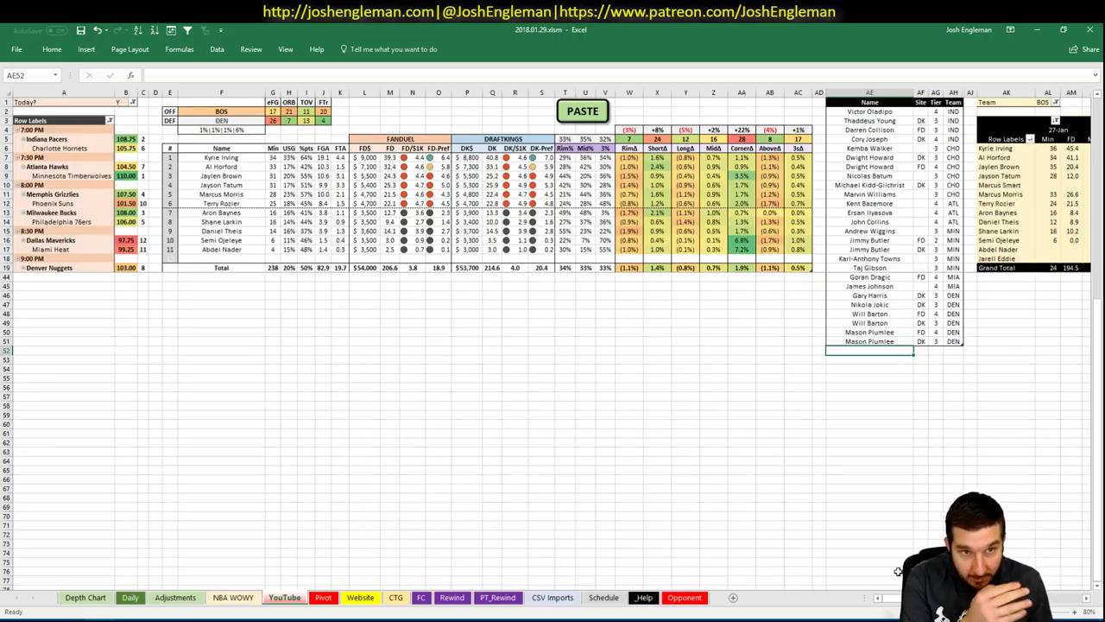
type("Kyrie")
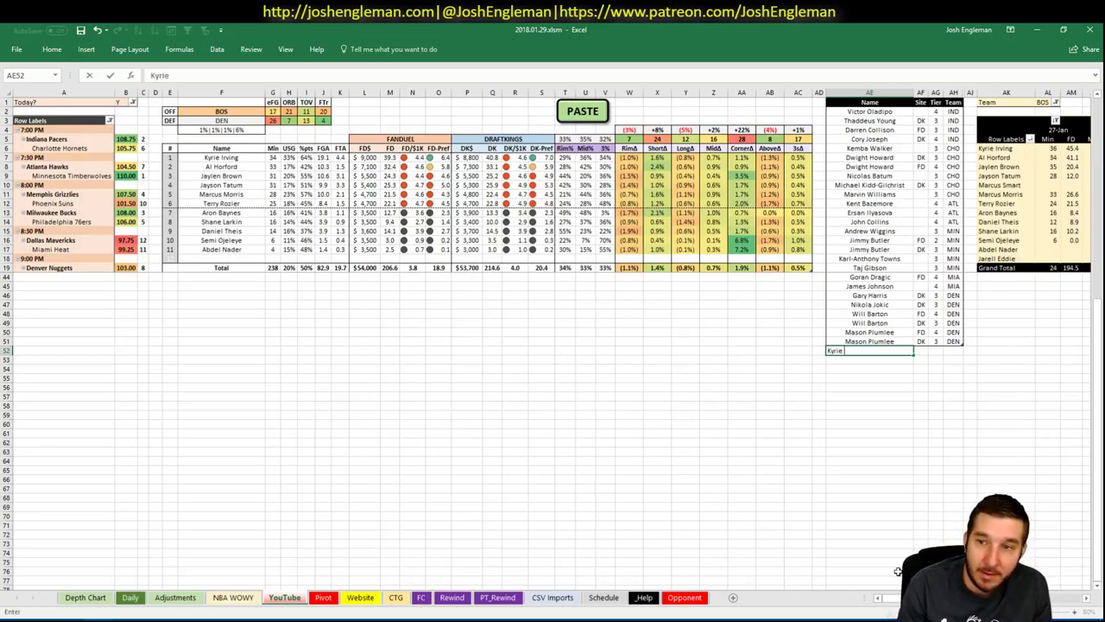
type(" Irving")
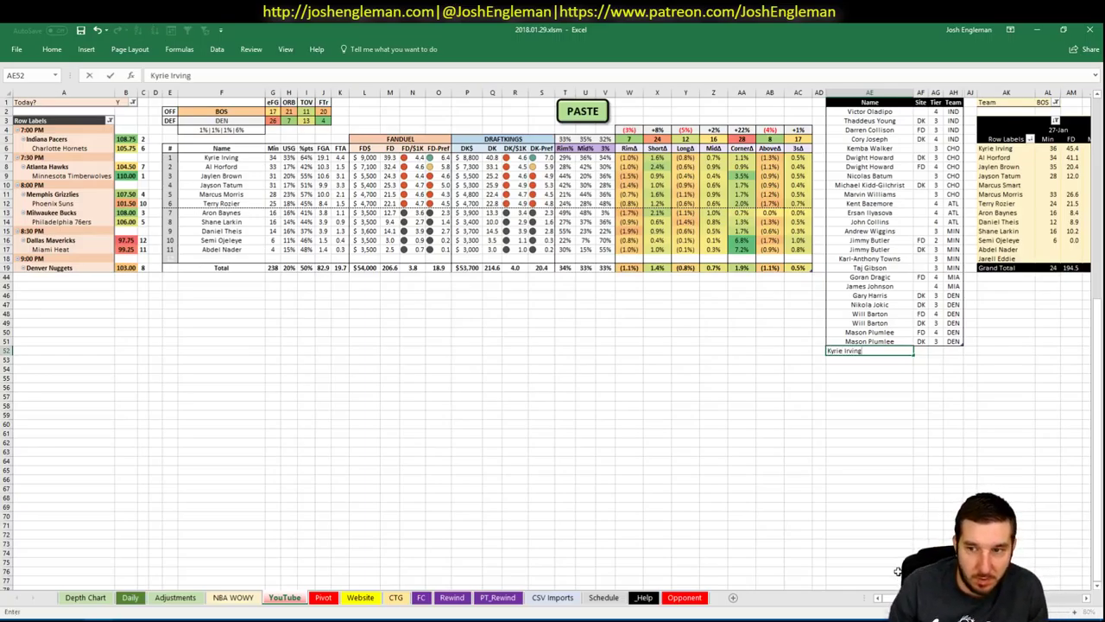
key("Tab")
key("Tab")
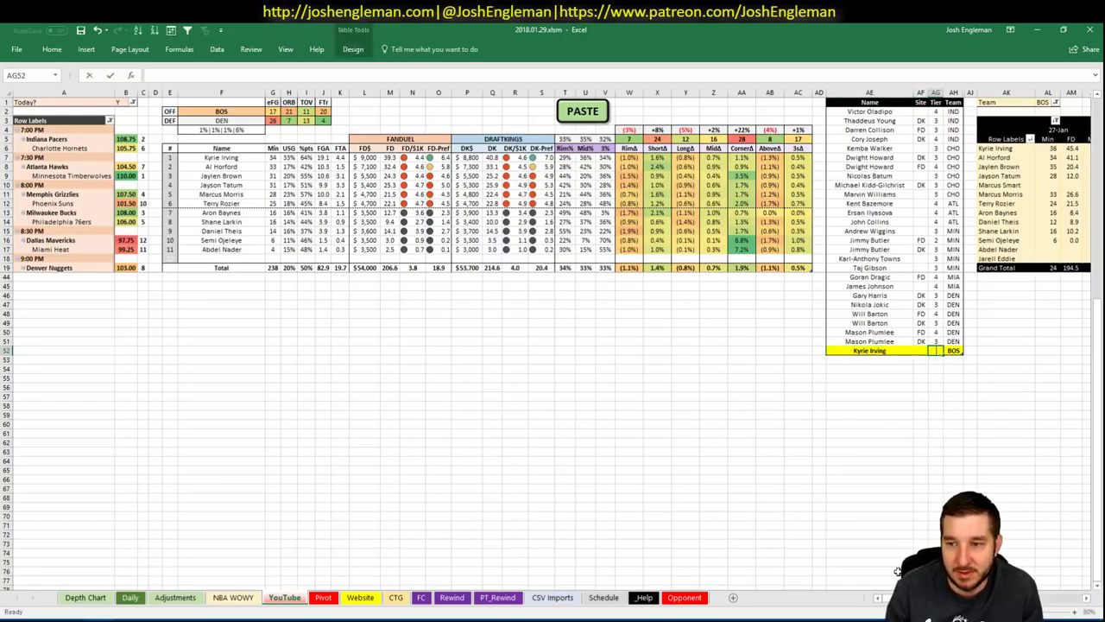
type("3")
key("Return")
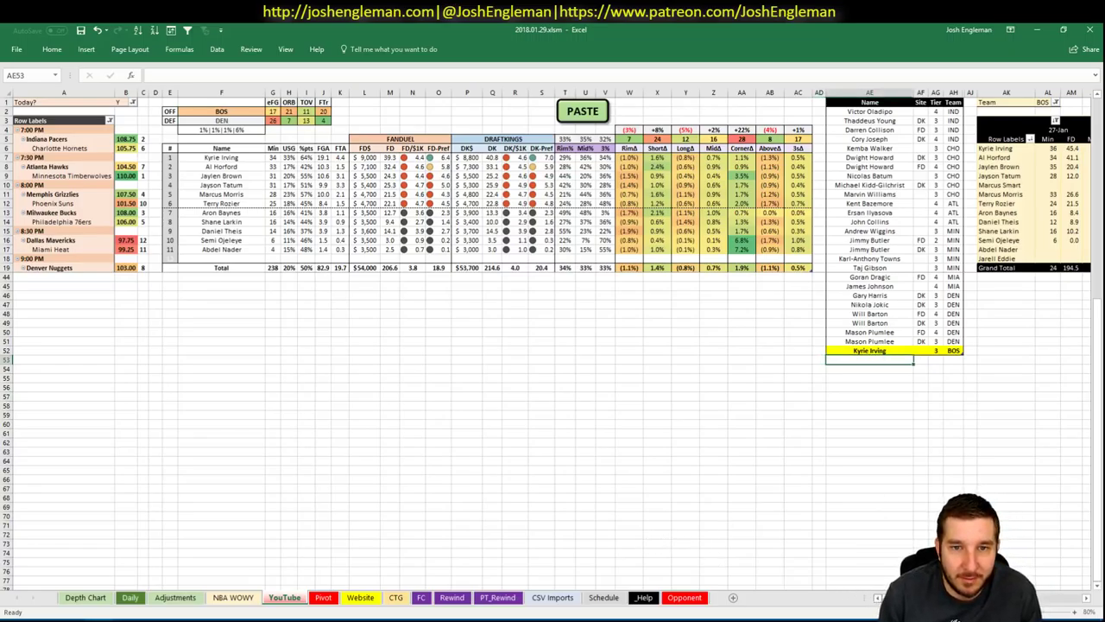
Check Al Horford's recent games and add him to the player tier list with tier 3 and no site.
scroll(552, 337, "right", 3)
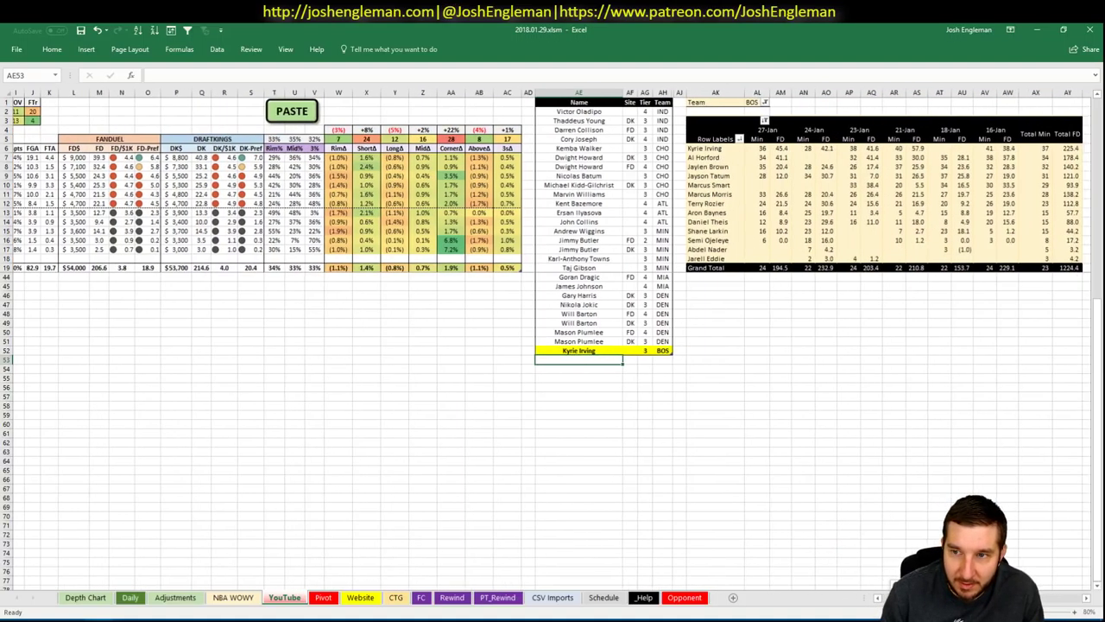
scroll(552, 337, "right", 2)
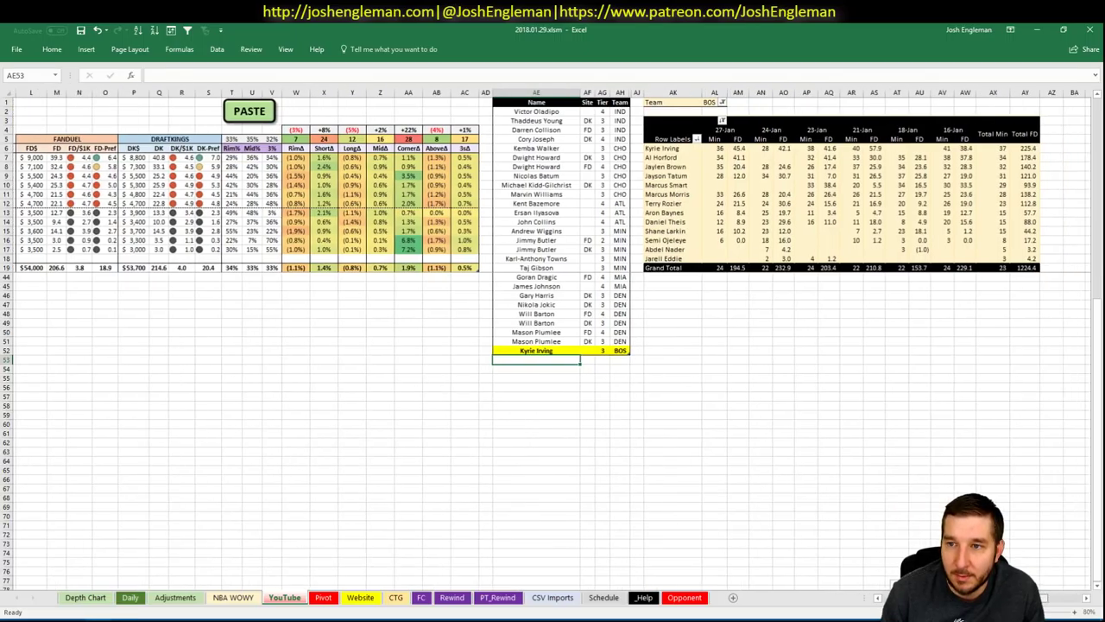
scroll(725, 553, "left", 4)
type("A")
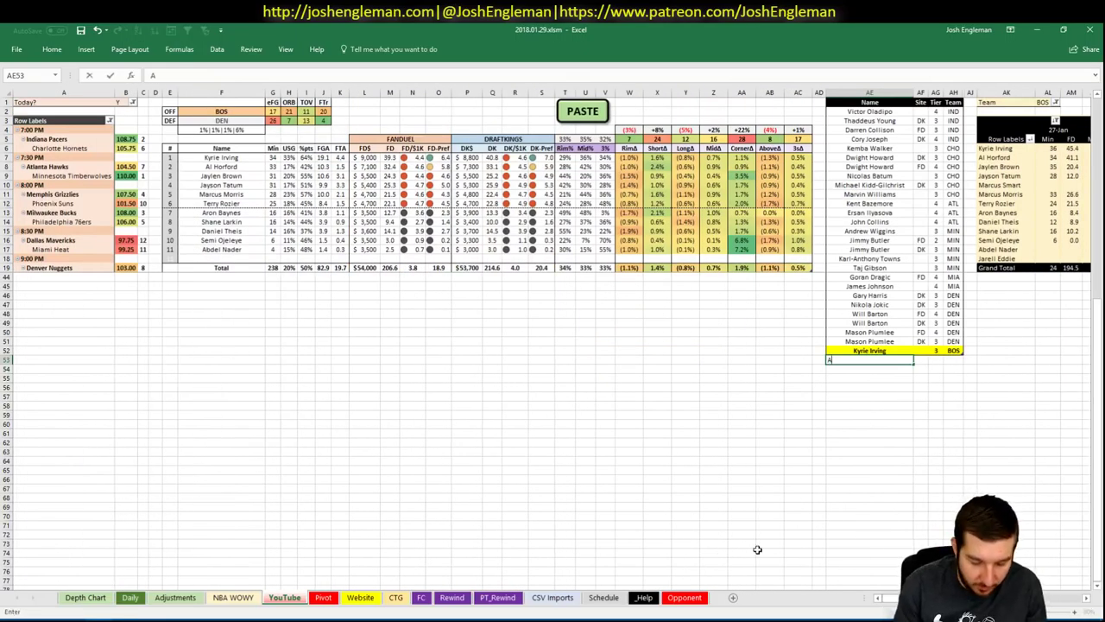
type("l Horford")
key("Tab")
key("Tab")
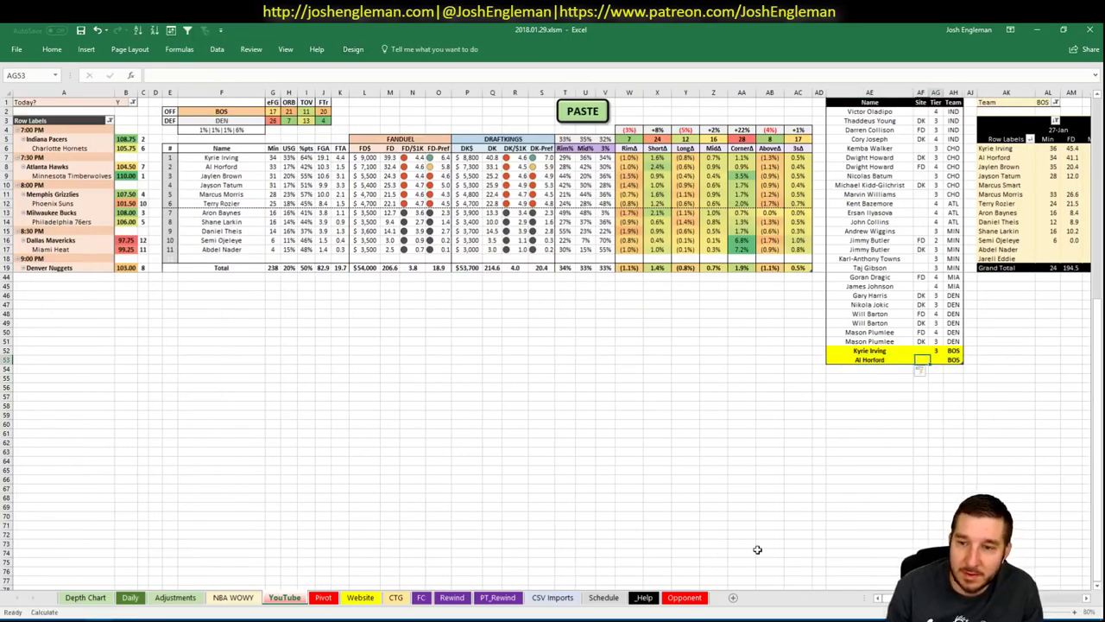
key("Return")
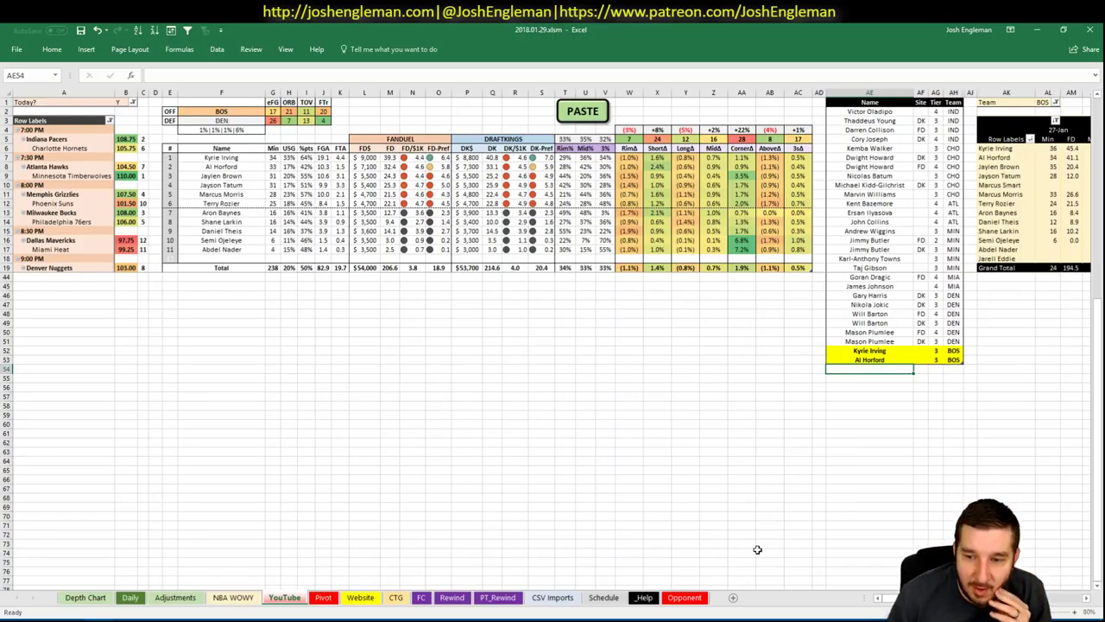
Check Boston's recent games and add Jaylen Brown to the player tier list with tier 4 and no site.
scroll(552, 337, "right", 10)
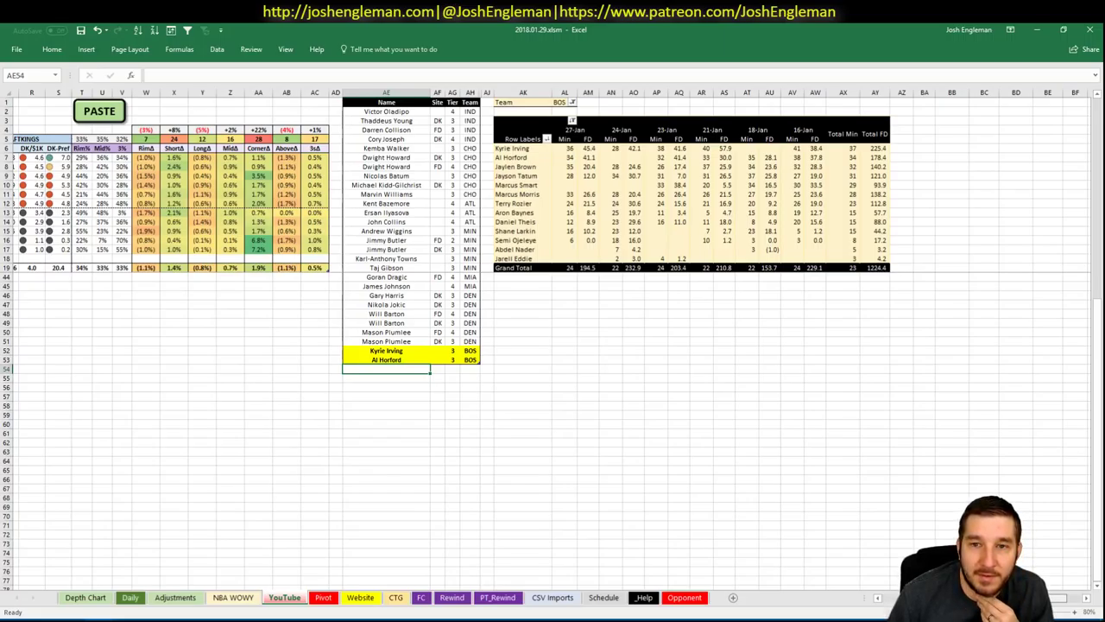
scroll(871, 585, "left", 10)
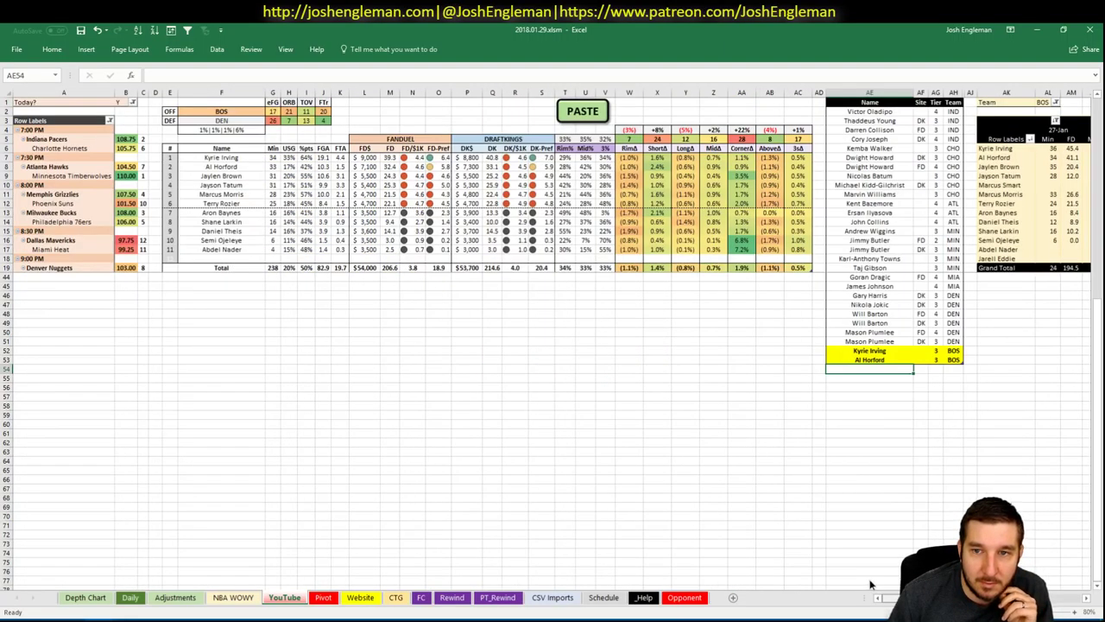
type("Jay")
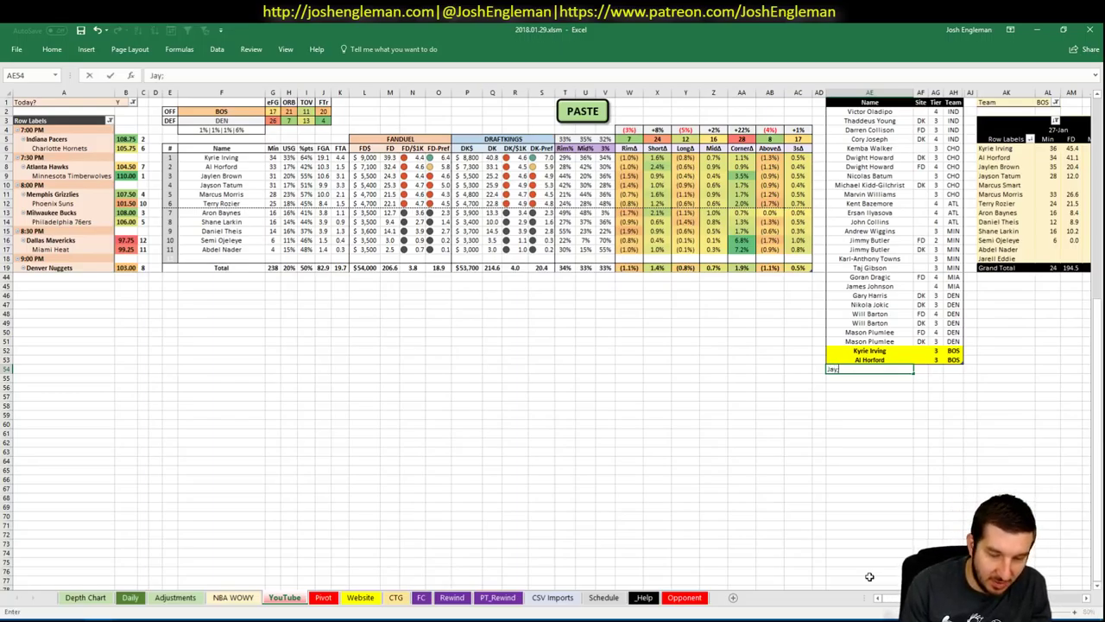
type("len Brown")
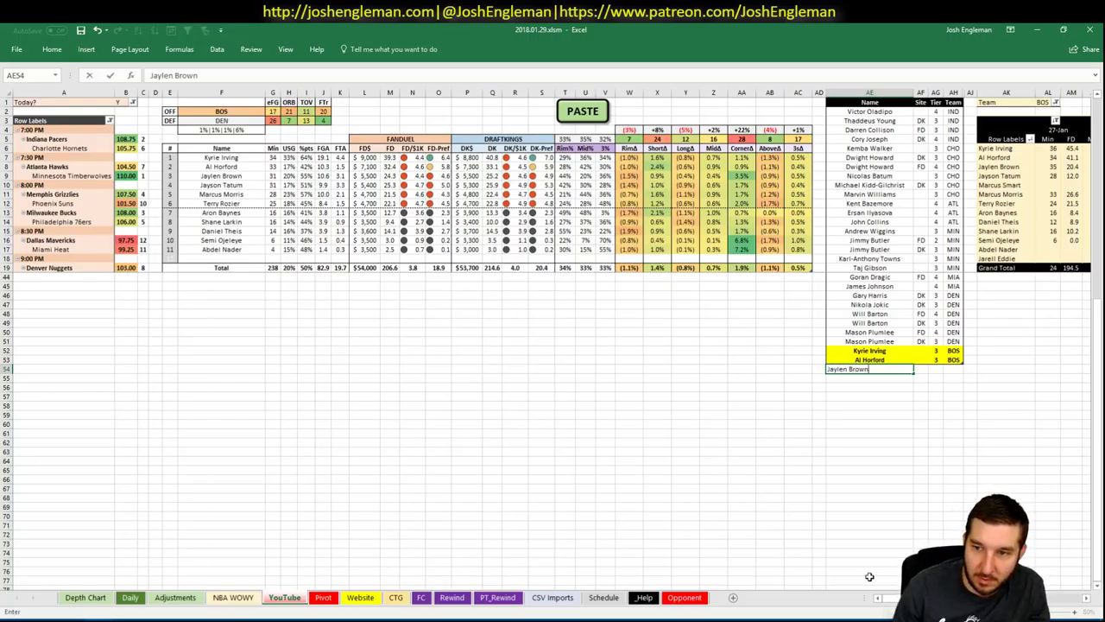
key("Return")
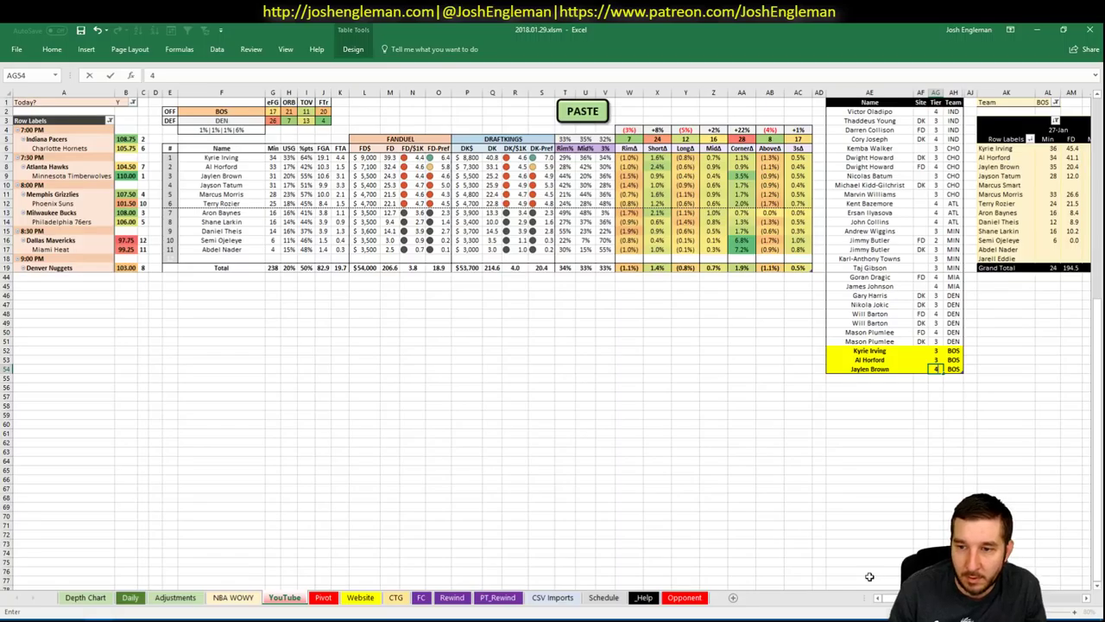
Add Jayson Tatum to the player tier list with tier 4 and no site.
type("Jayso")
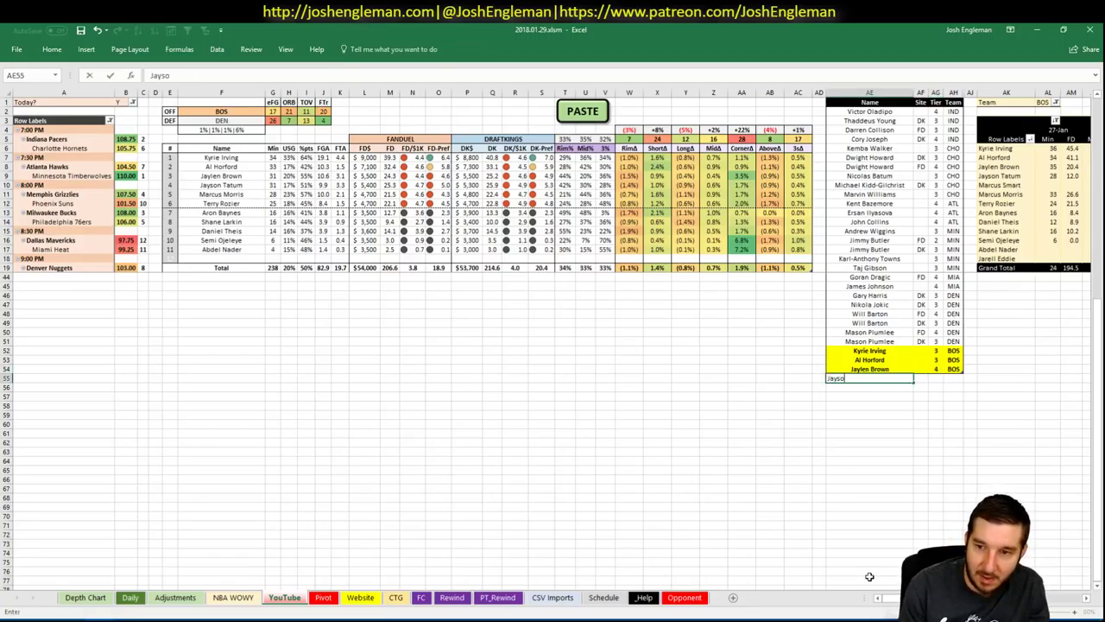
type("n Tatum")
key("Tab")
key("Tab")
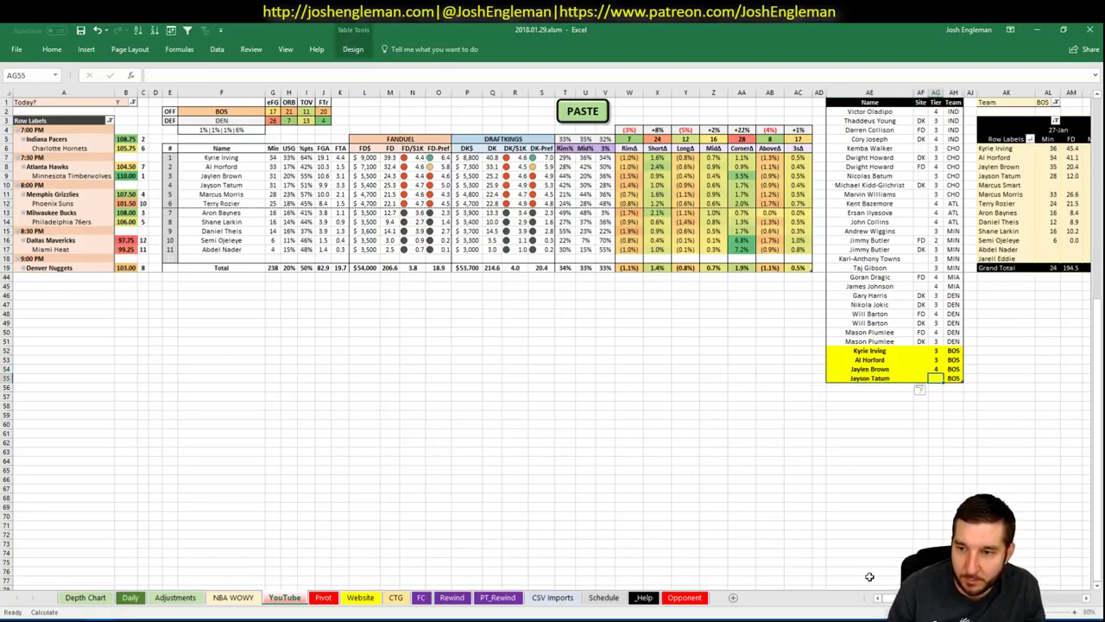
key("Return")
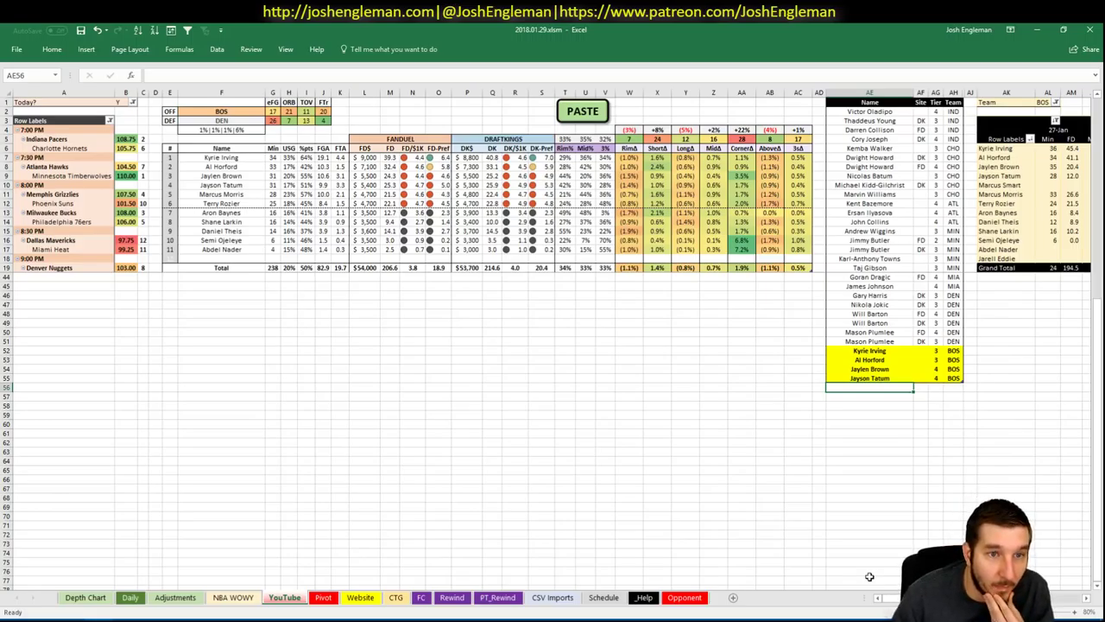
Add Marcus Morris to the player tier list with tier 4 and no site.
type("Mar")
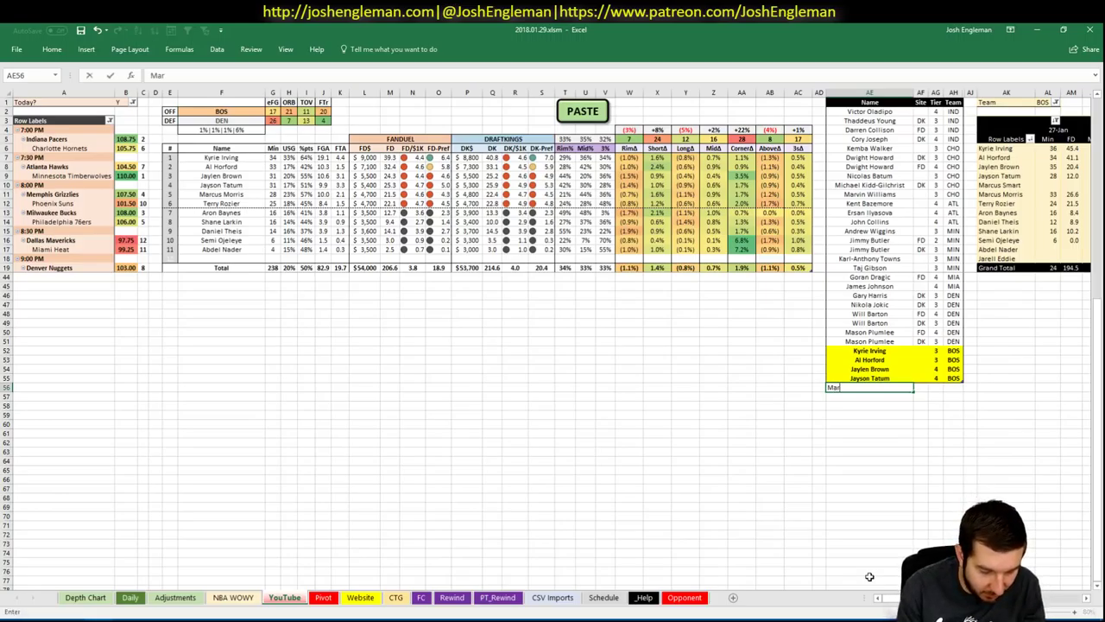
type("cu")
key("BackSpace")
type("cus Morris")
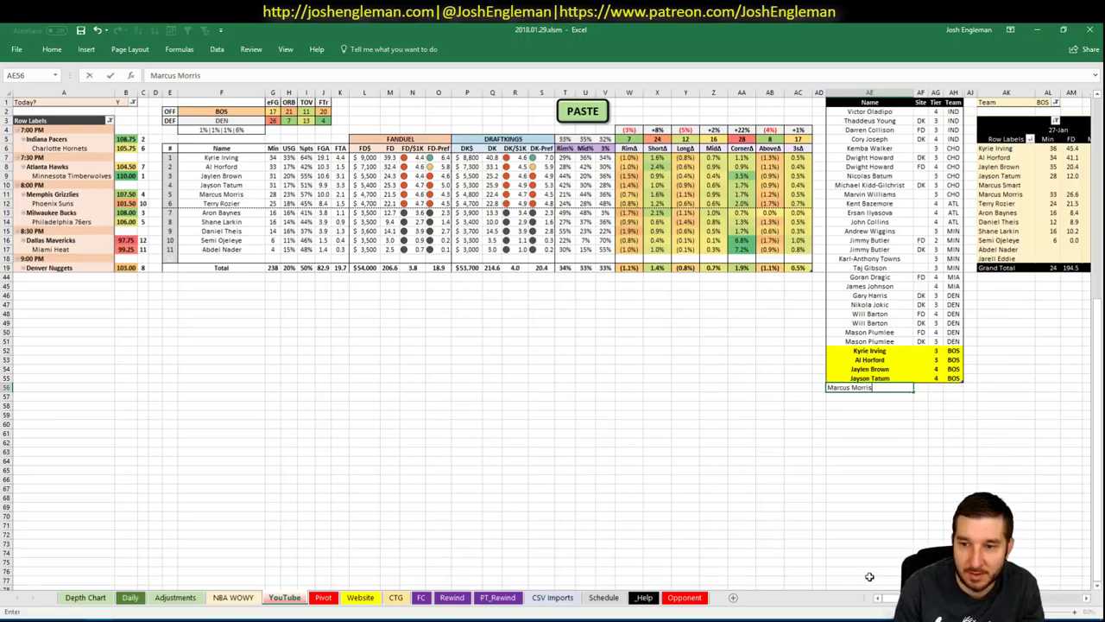
key("Tab")
key("Tab")
type("4")
key("Return")
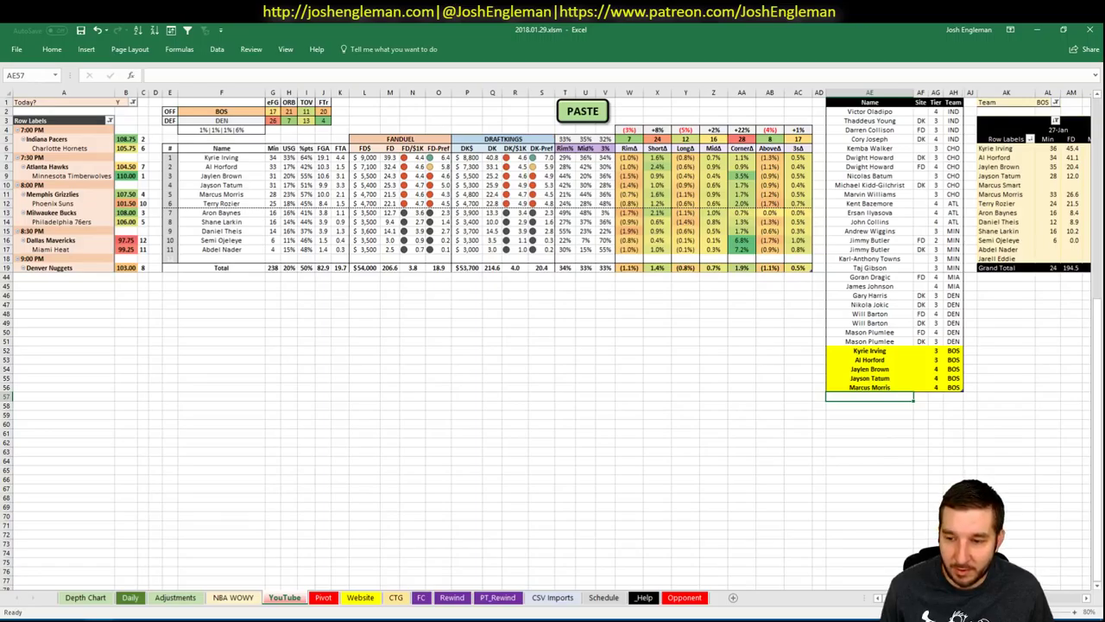
Check the Boston guards' recent games and add Terry Rozier to the player tier list with tier 4.
scroll(552, 337, "right", 5)
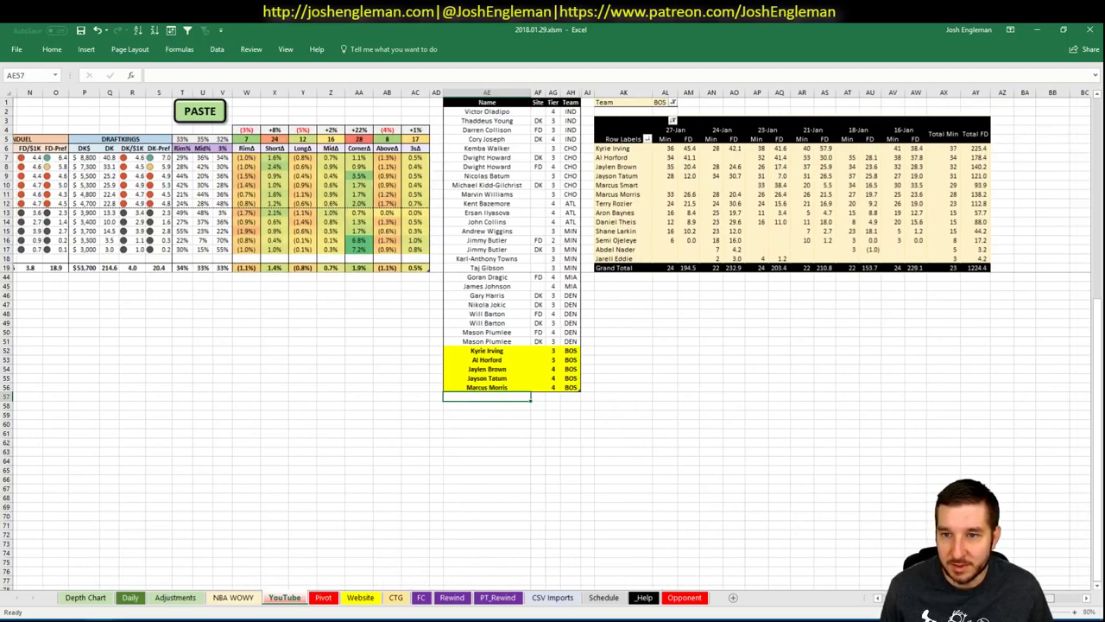
scroll(874, 590, "left", 5)
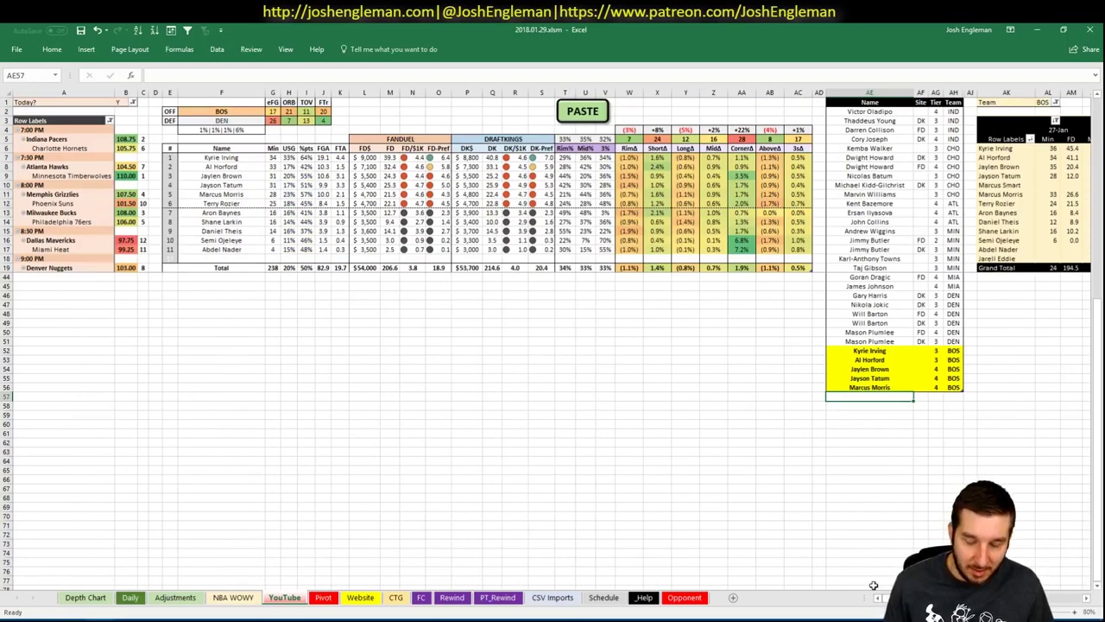
type("Terry Rozie")
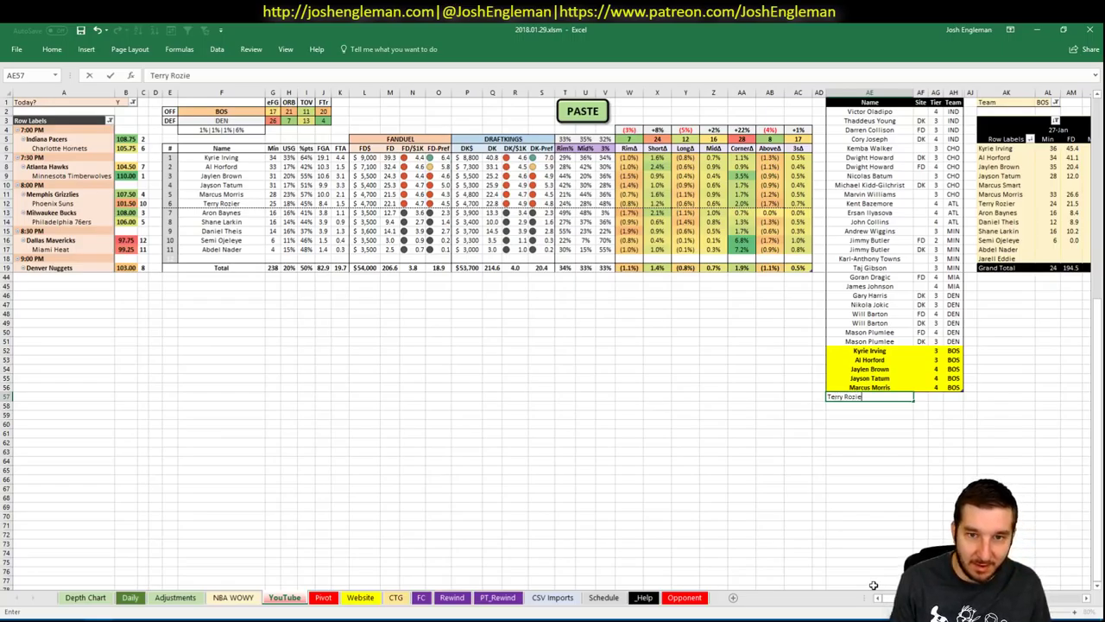
type("r")
key("Return")
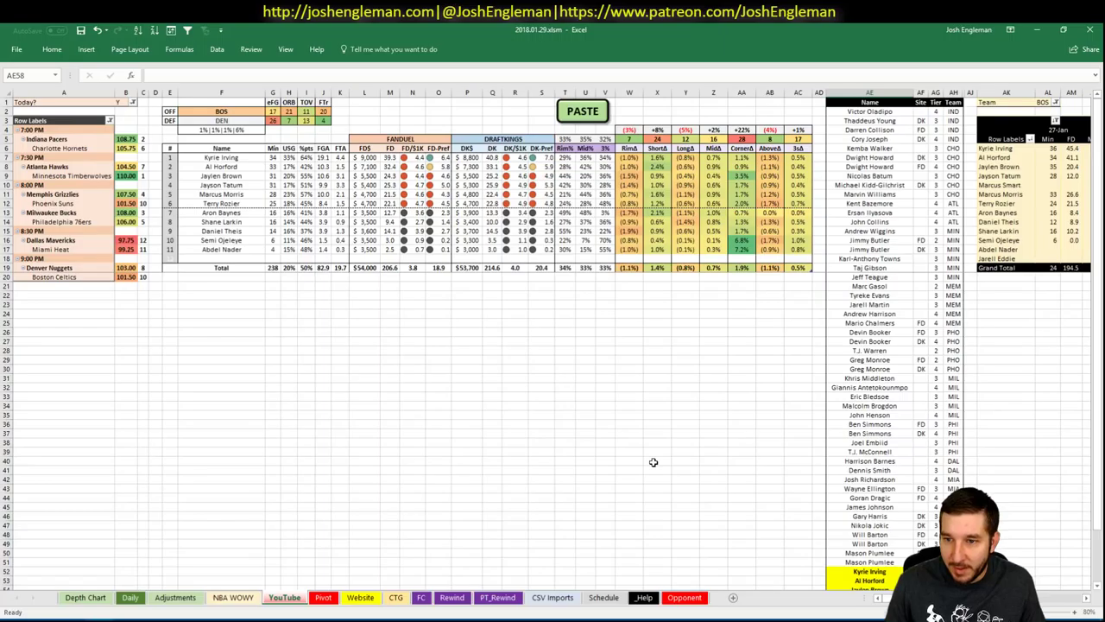
Refresh the projection tables on the Daily sheet, then switch to FantasyCruncher in the browser and open its FanDuel projection upload page.
left_click(130, 595)
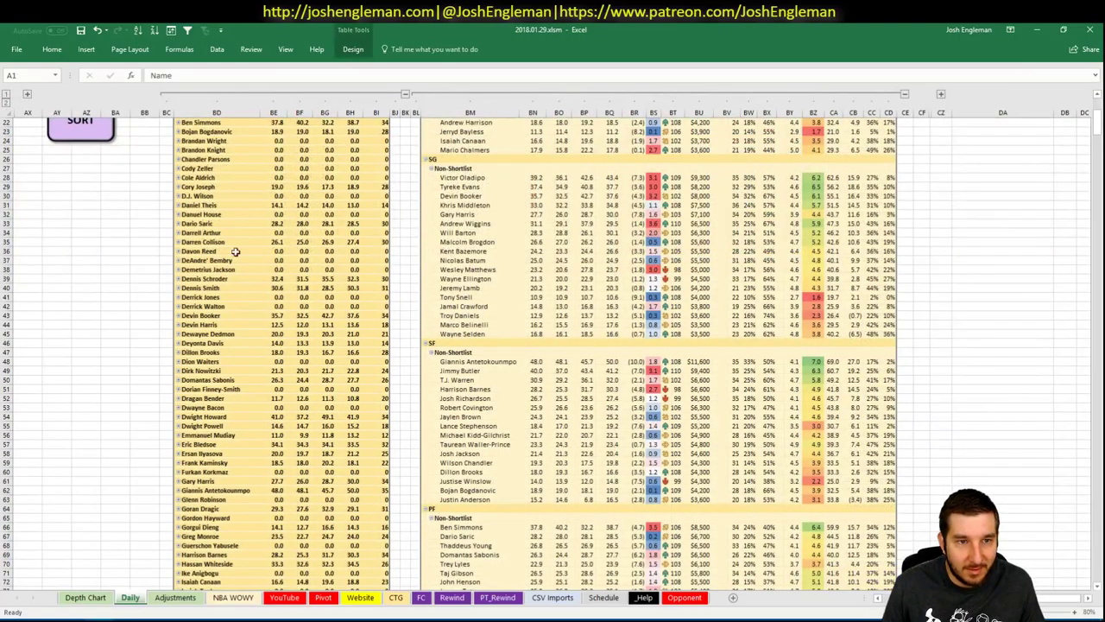
left_click(90, 191)
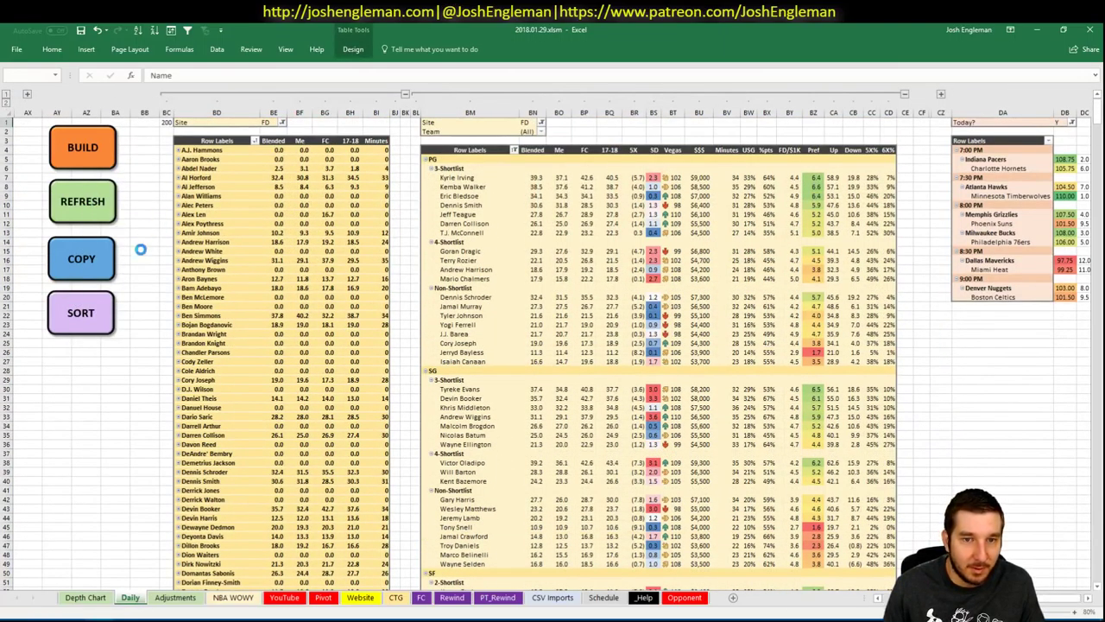
key("alt+Tab")
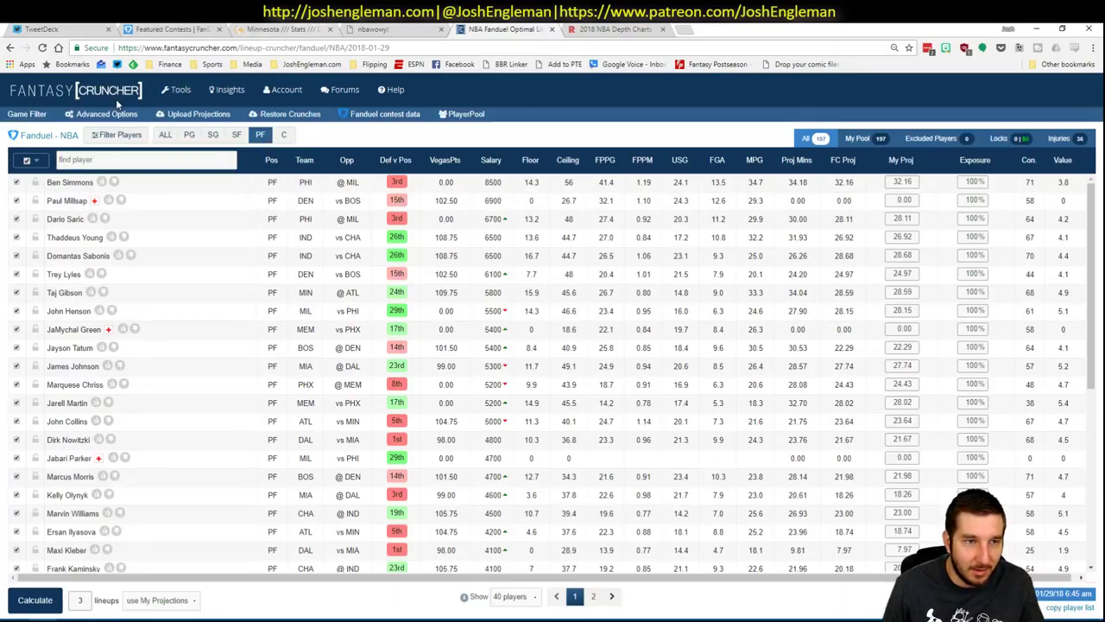
left_click(181, 118)
Copy the FD blended projections from the Excel Daily sheet and upload them to FantasyCruncher for the 2018-01-29 slate.
key("alt+Tab")
left_click(86, 258)
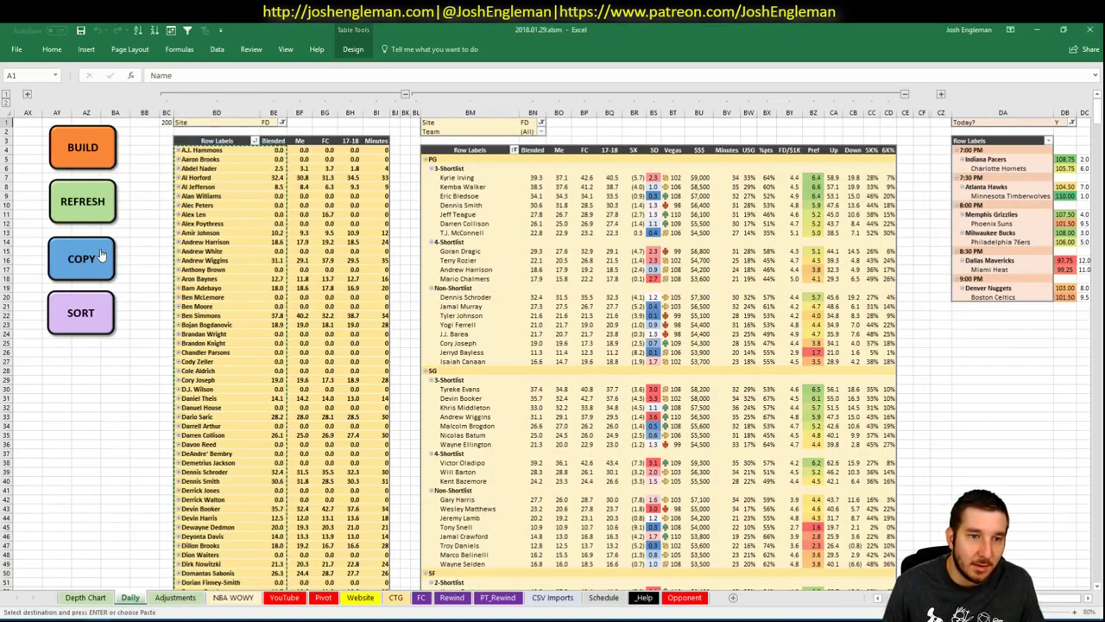
key("alt+Tab")
left_click(313, 219)
key("ctrl+v")
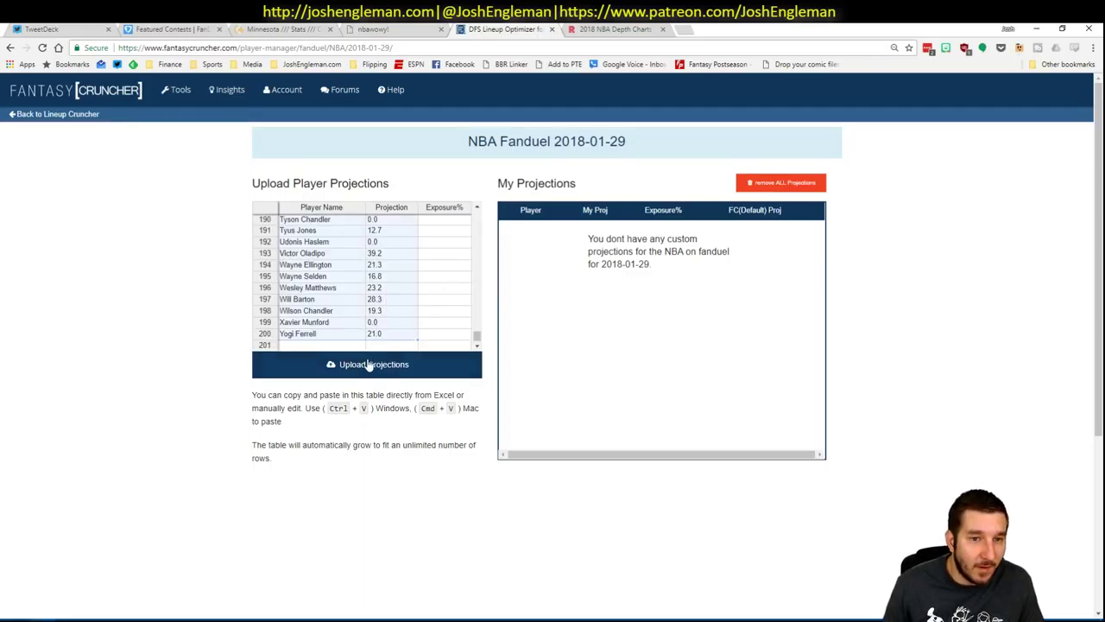
left_click(363, 365)
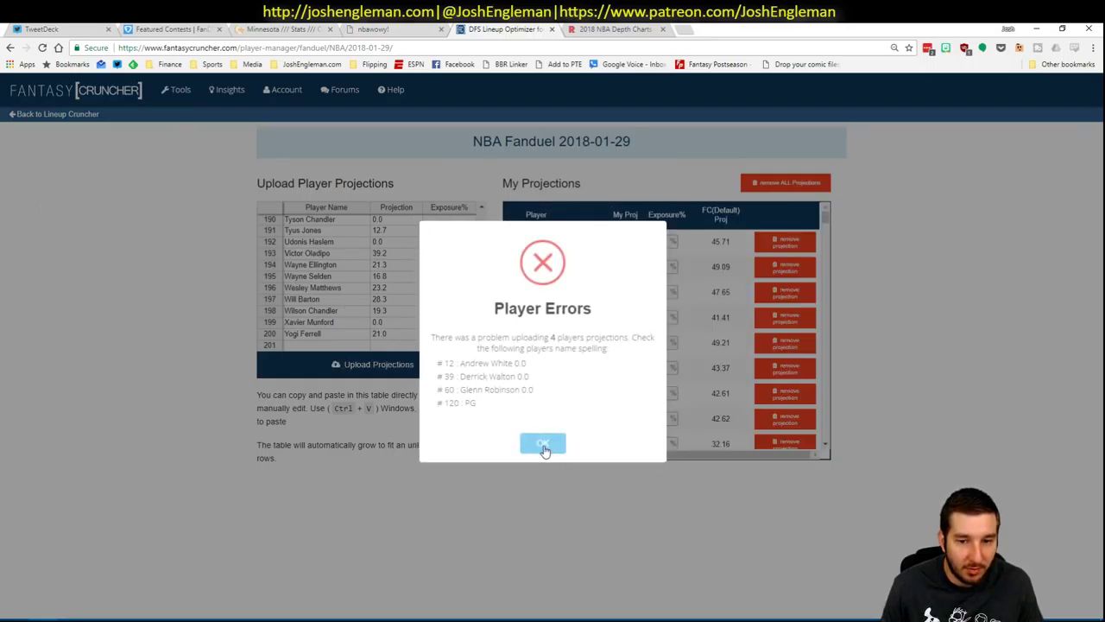
left_click(542, 444)
Remove all custom projections in FantasyCruncher and clear every row of the upload table.
key("alt+Tab")
key("alt+Tab")
left_click(785, 183)
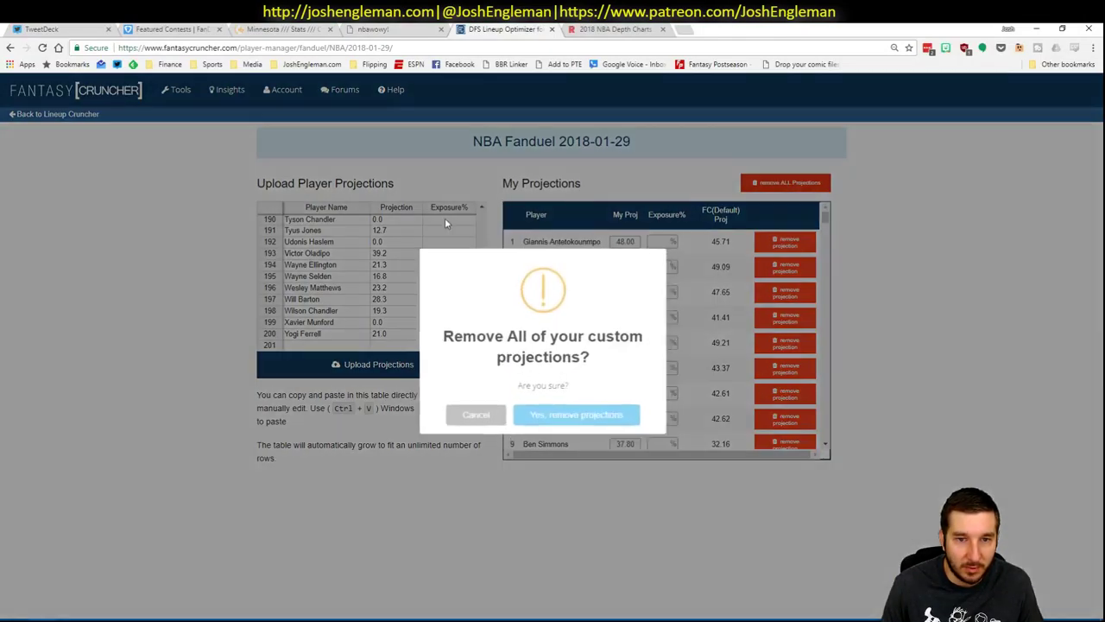
left_click(542, 414)
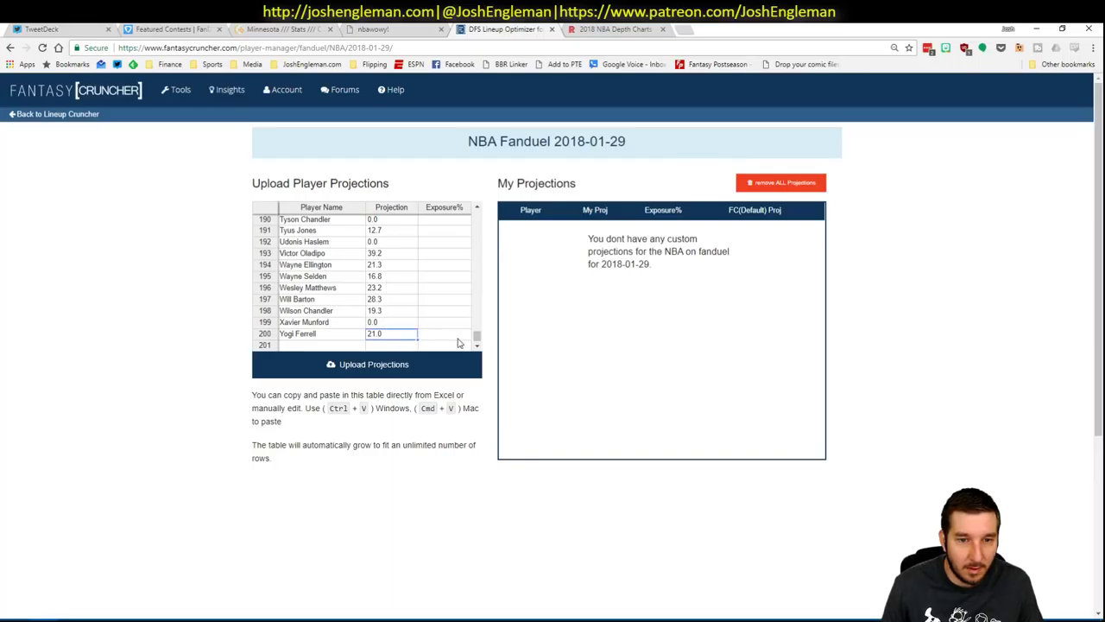
left_click_drag(476, 336, 475, 216)
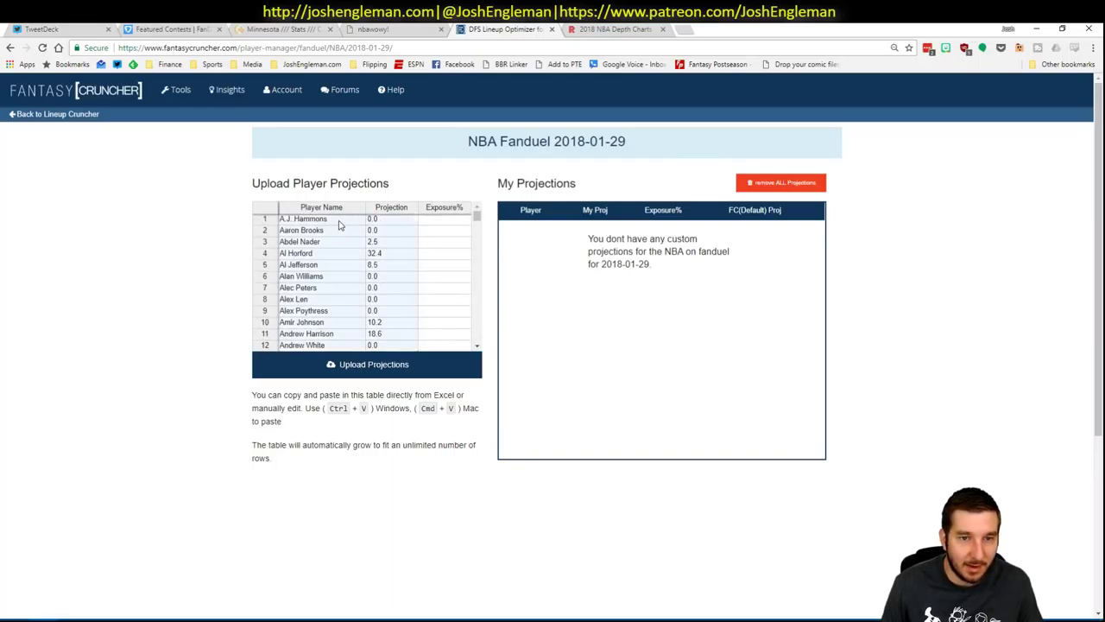
key("ctrl+a")
key("Delete")
Switch to Excel, collapse the entire player name field in the FD projections pivot table, and copy the projections.
key("alt+Tab")
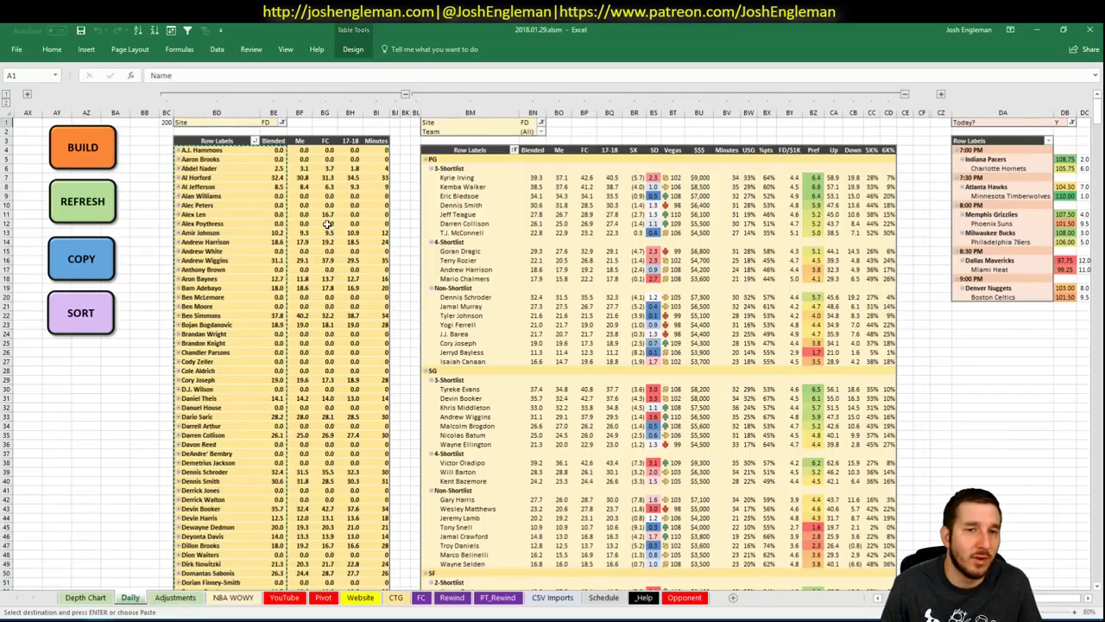
right_click(246, 233)
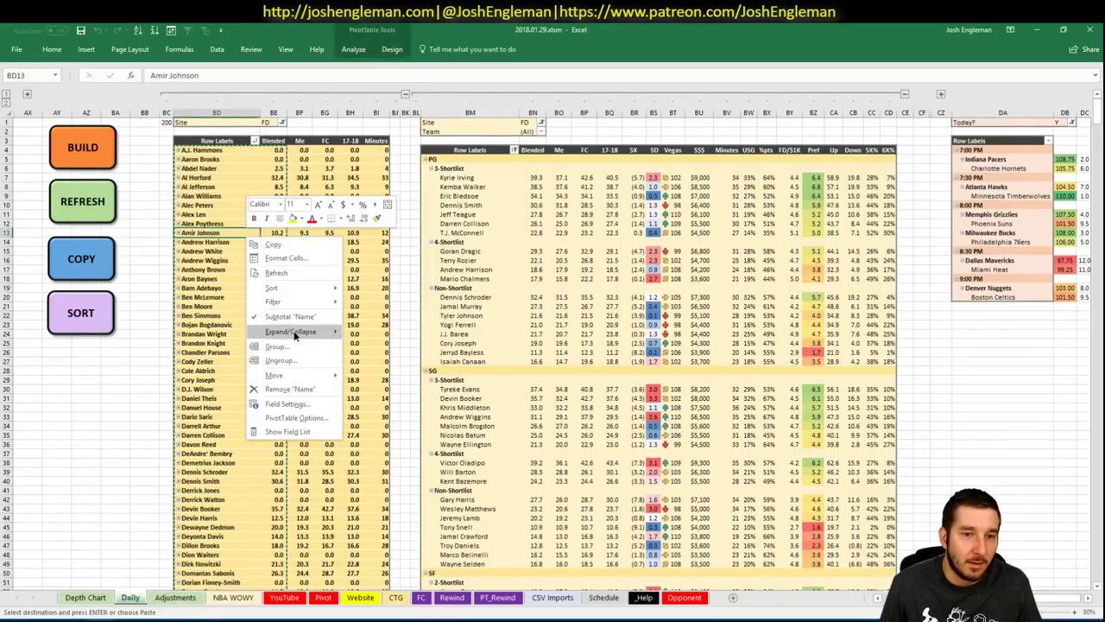
mouse_move(320, 332)
left_click(397, 376)
left_click(114, 256)
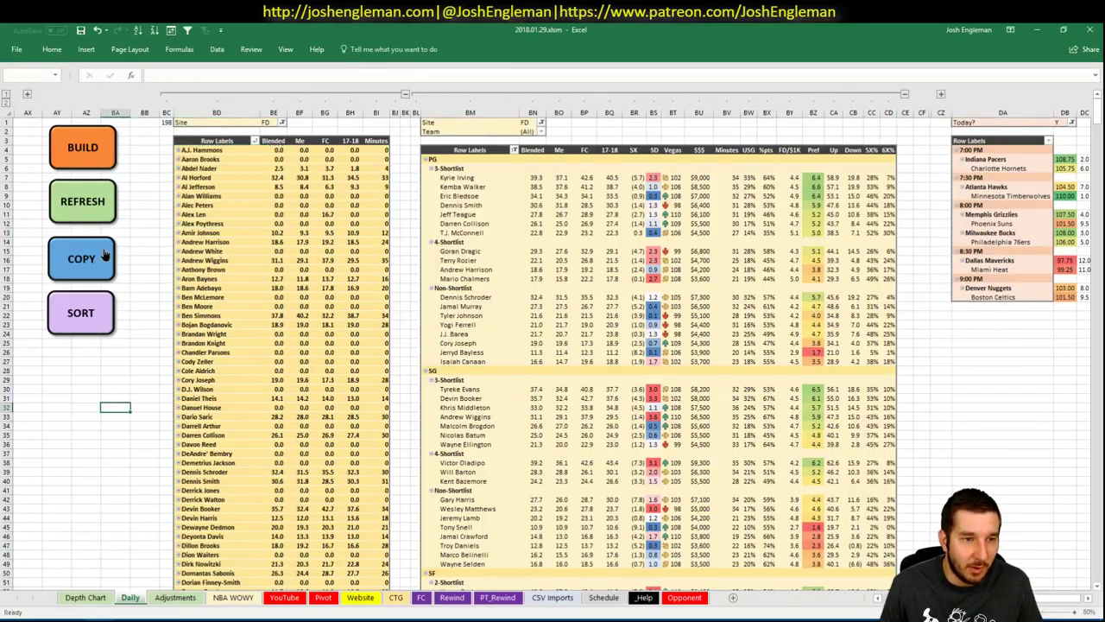
Try to paste the copied projections into the first player name cell of FantasyCruncher's upload table.
key("alt+Tab")
left_click(304, 222)
key("ctrl+v")
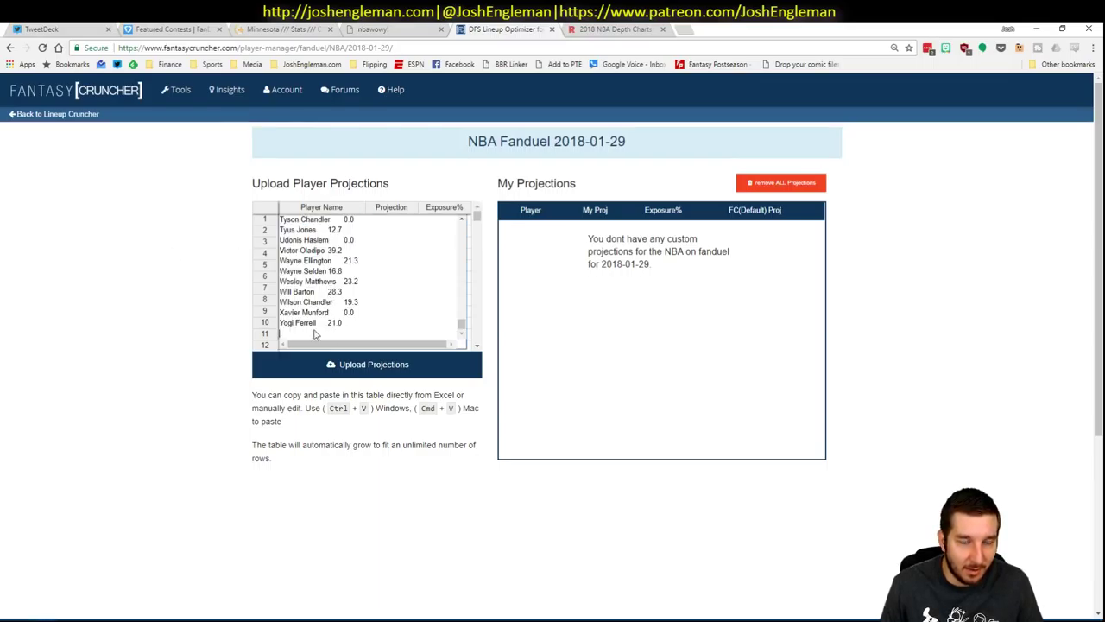
left_click(364, 298)
left_click(354, 222)
key("ctrl+v")
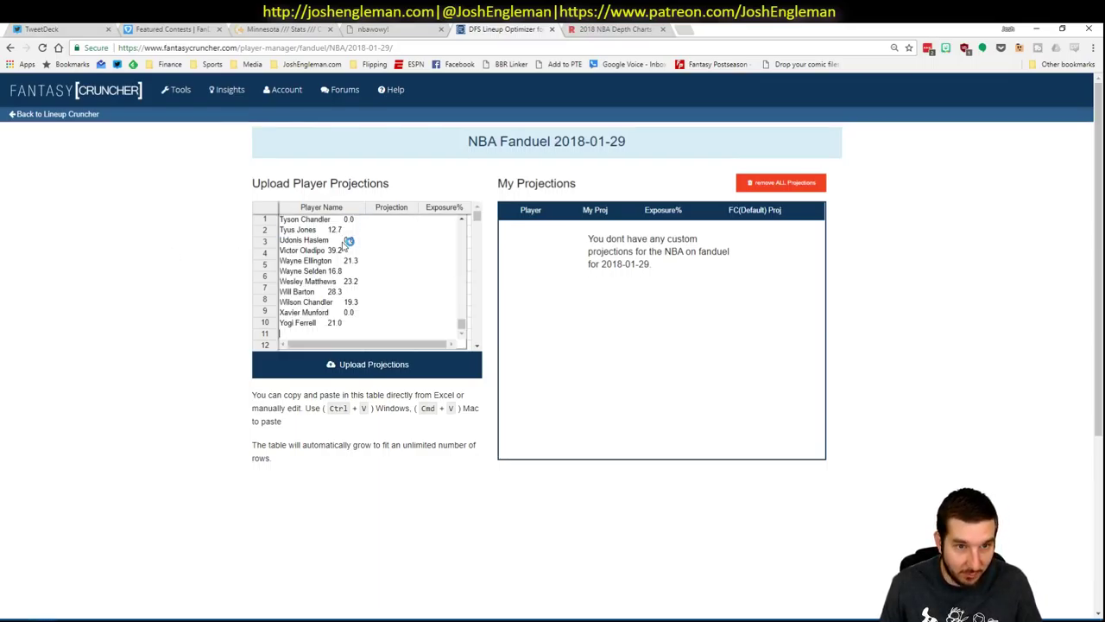
left_click(414, 253)
Copy the FD projections again from the Excel Daily sheet and upload them as custom projections in FantasyCruncher.
key("alt+Tab")
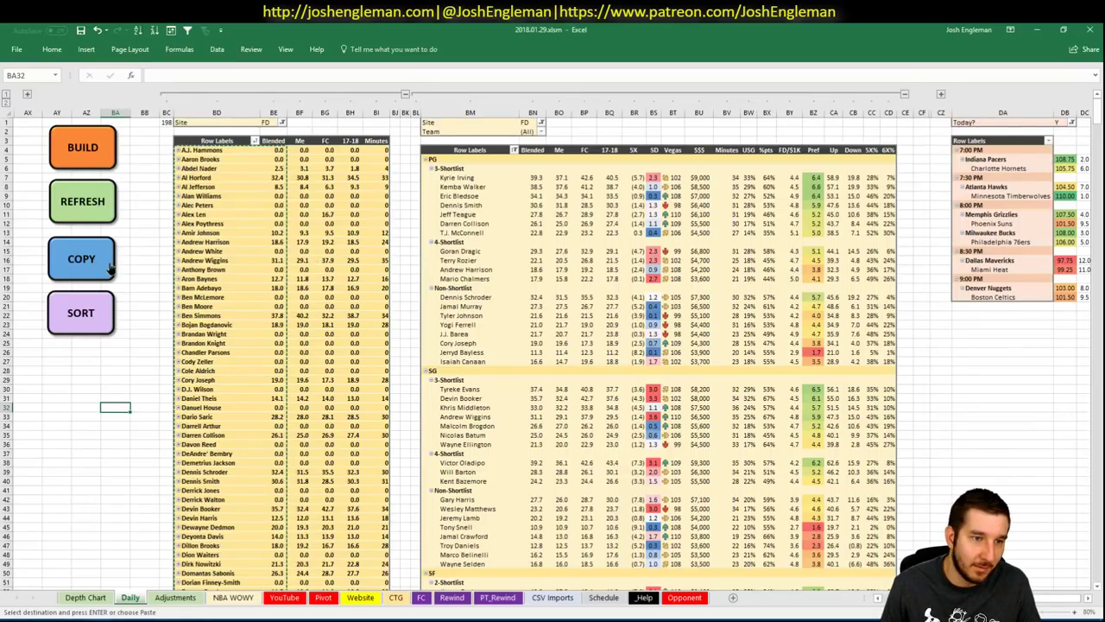
left_click(113, 266)
key("alt+Tab")
left_click(309, 224)
key("ctrl+v")
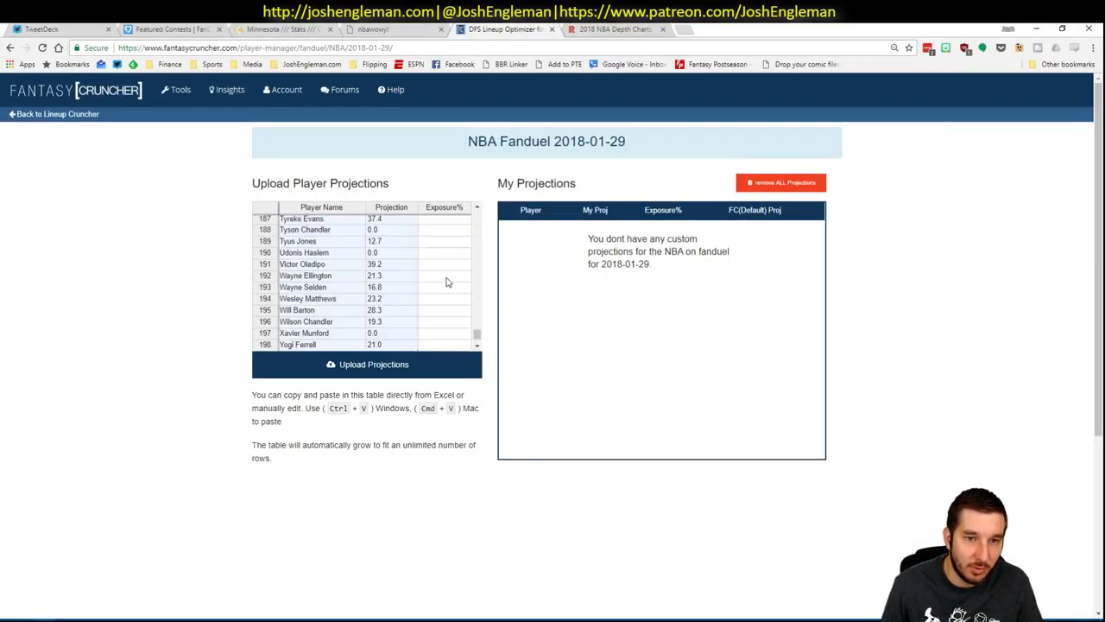
left_click(432, 363)
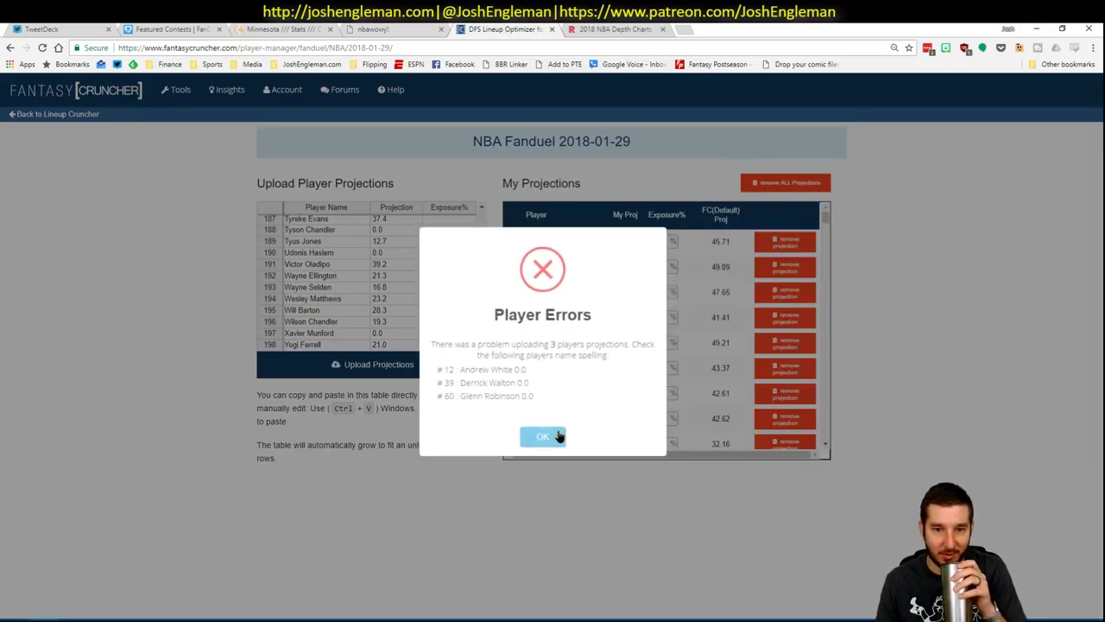
left_click(558, 435)
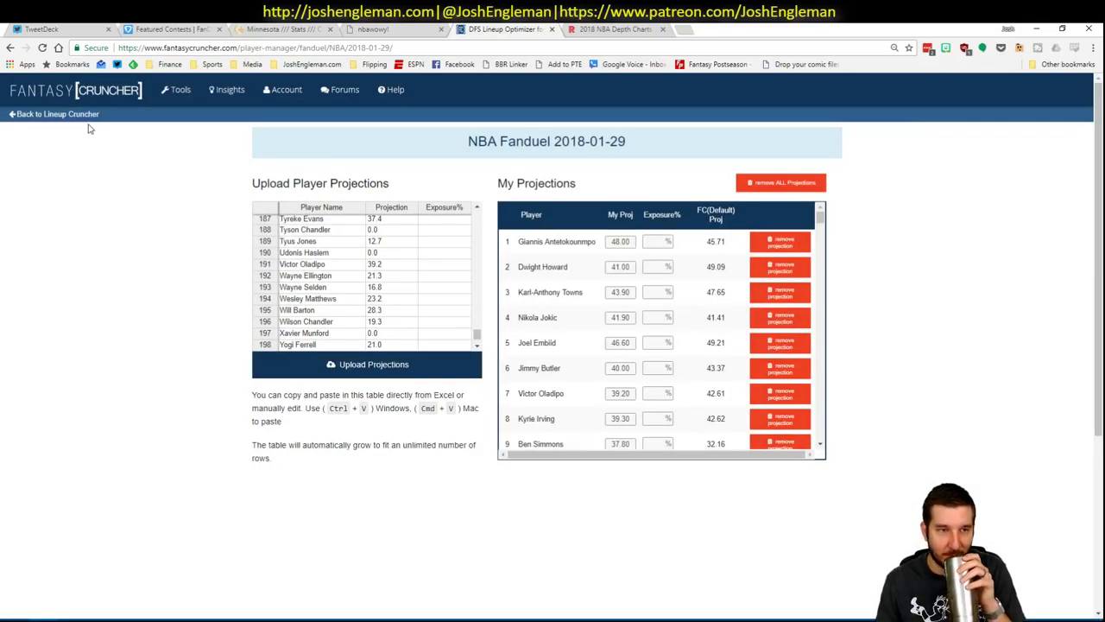
Return to the FanDuel Lineup Cruncher and set the randomness to 10% in the advanced options.
left_click(91, 115)
mouse_move(159, 89)
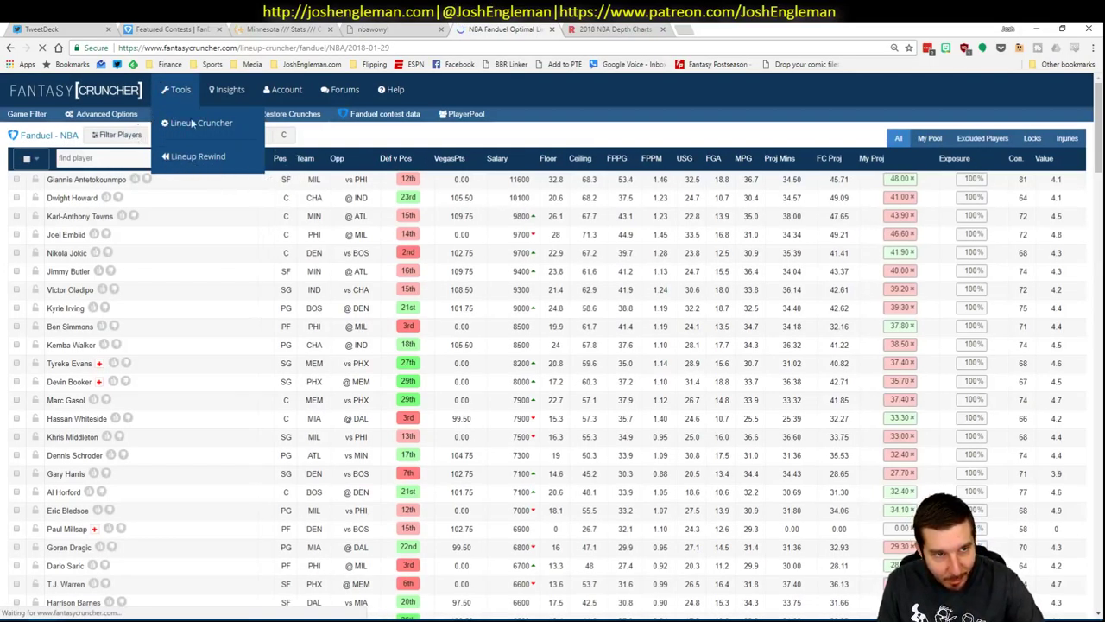
left_click(82, 113)
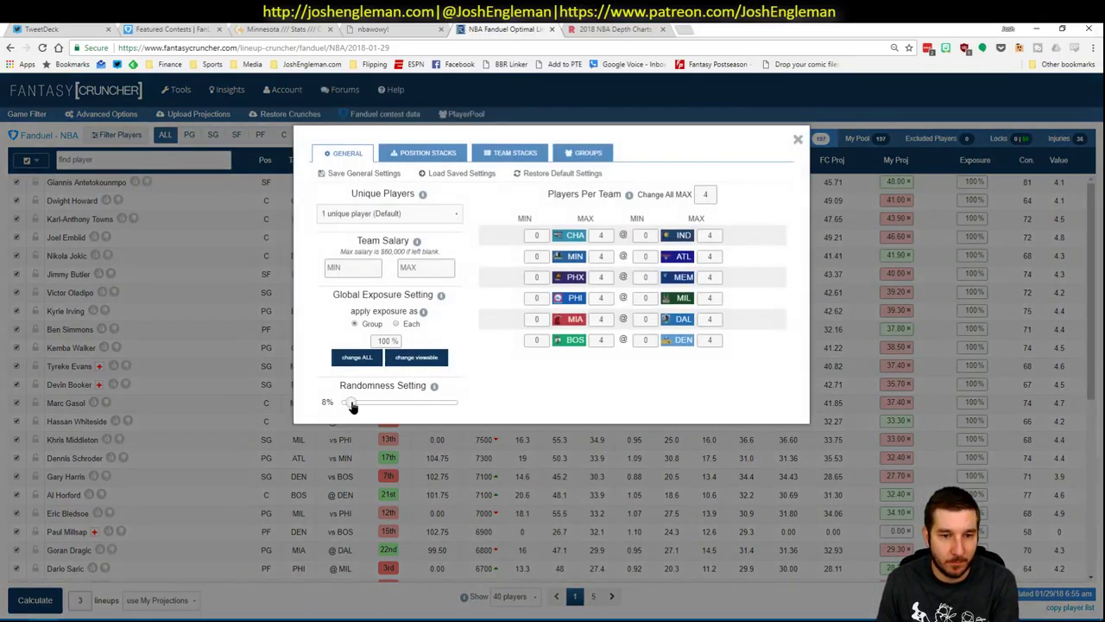
left_click_drag(351, 406, 354, 406)
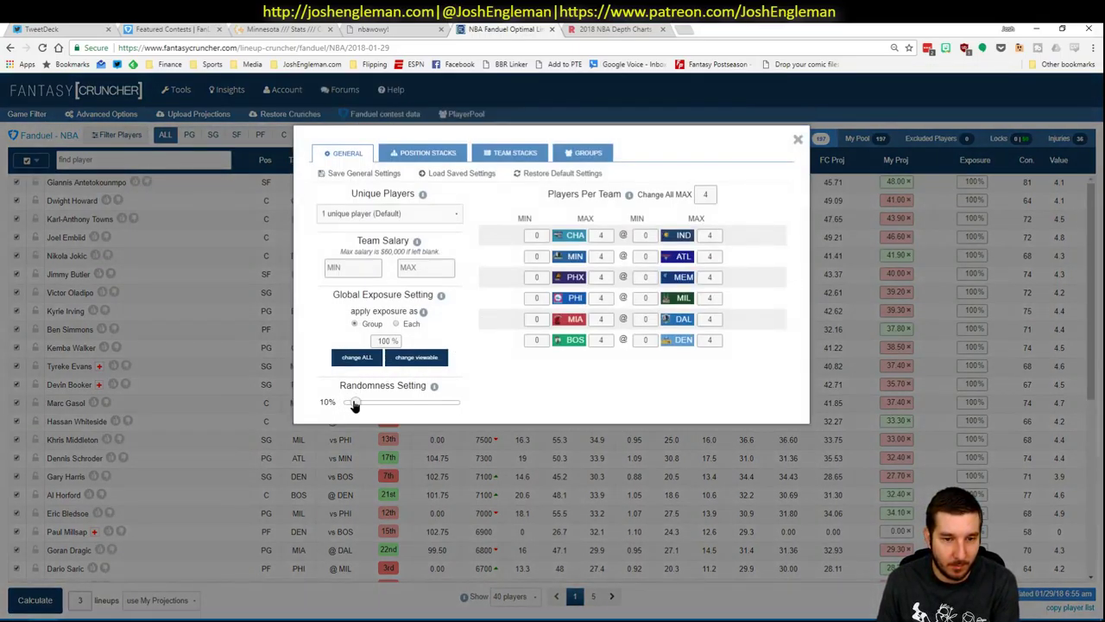
left_click(798, 139)
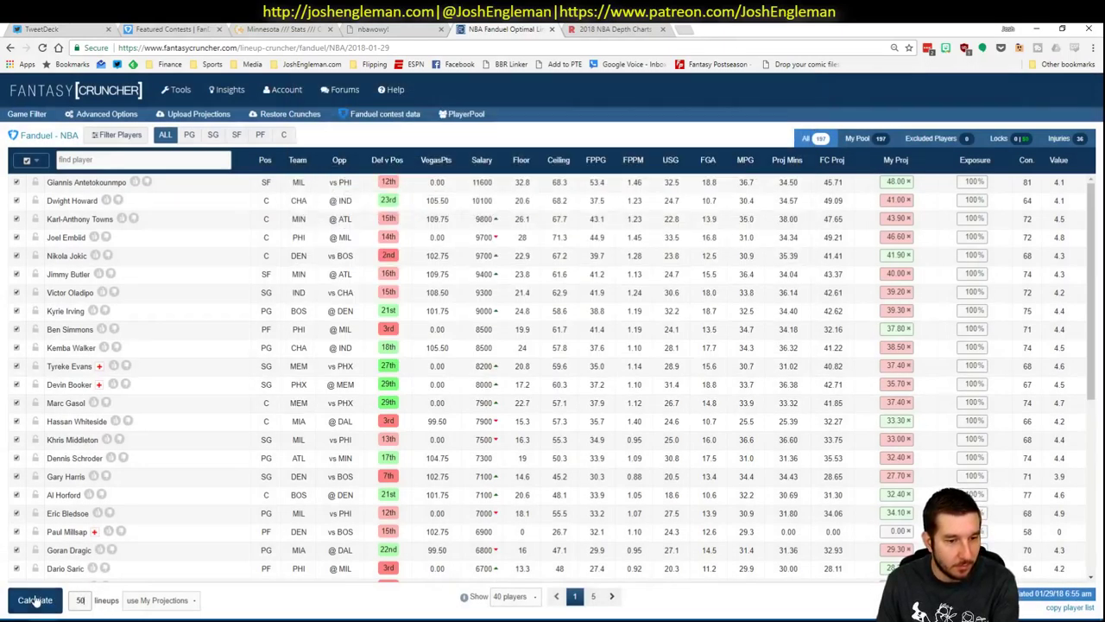
Calculate 50 FanDuel lineups using My Projections and sort them by My Projected.
left_click(34, 599)
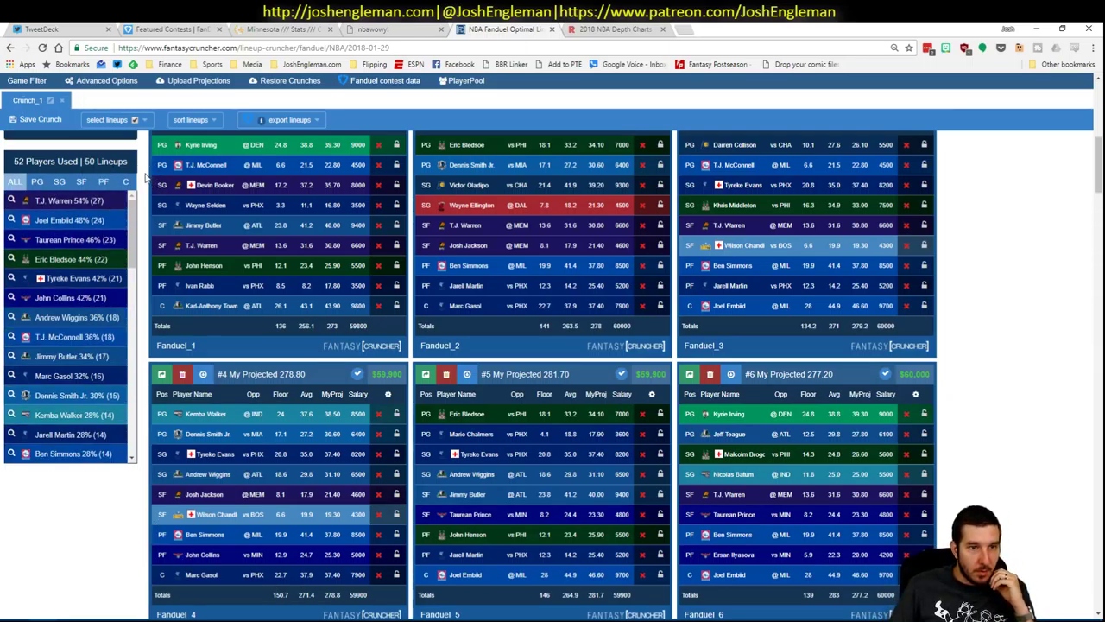
scroll(173, 207, "up", 2)
left_click(192, 235)
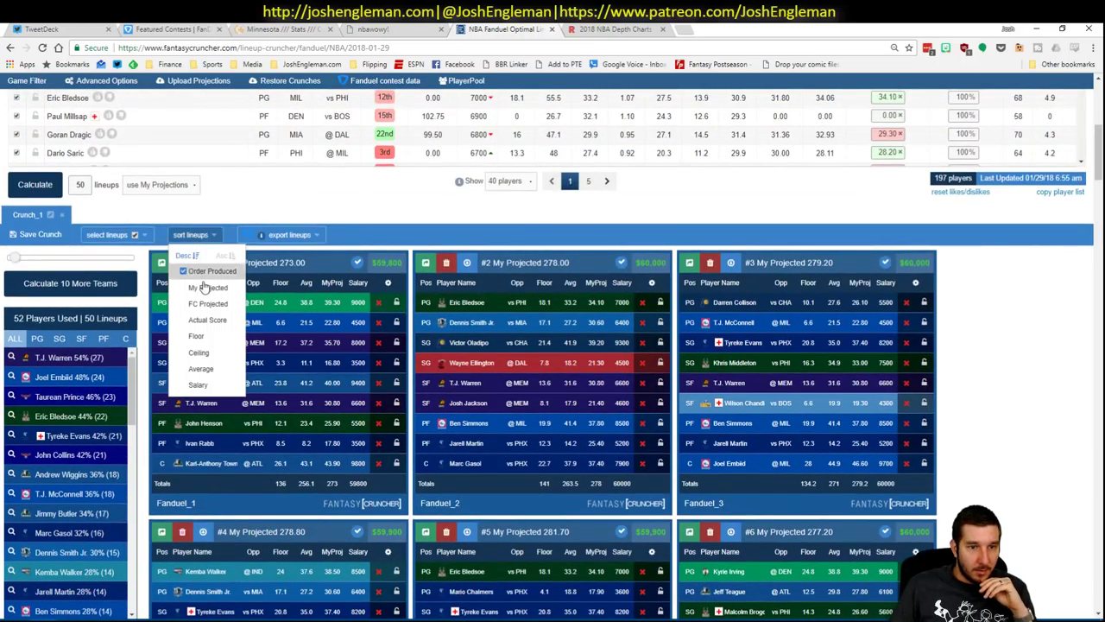
left_click(202, 294)
Examine how often players are used at center, shooting guard and small forward across the generated lineups.
left_click(126, 339)
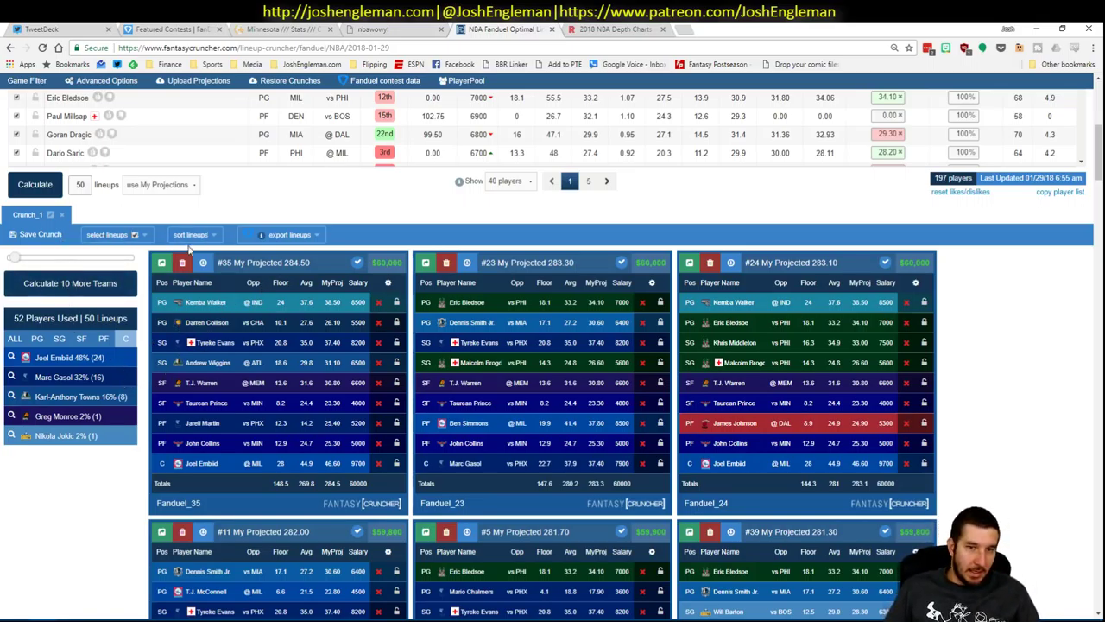
left_click(15, 339)
left_click(59, 339)
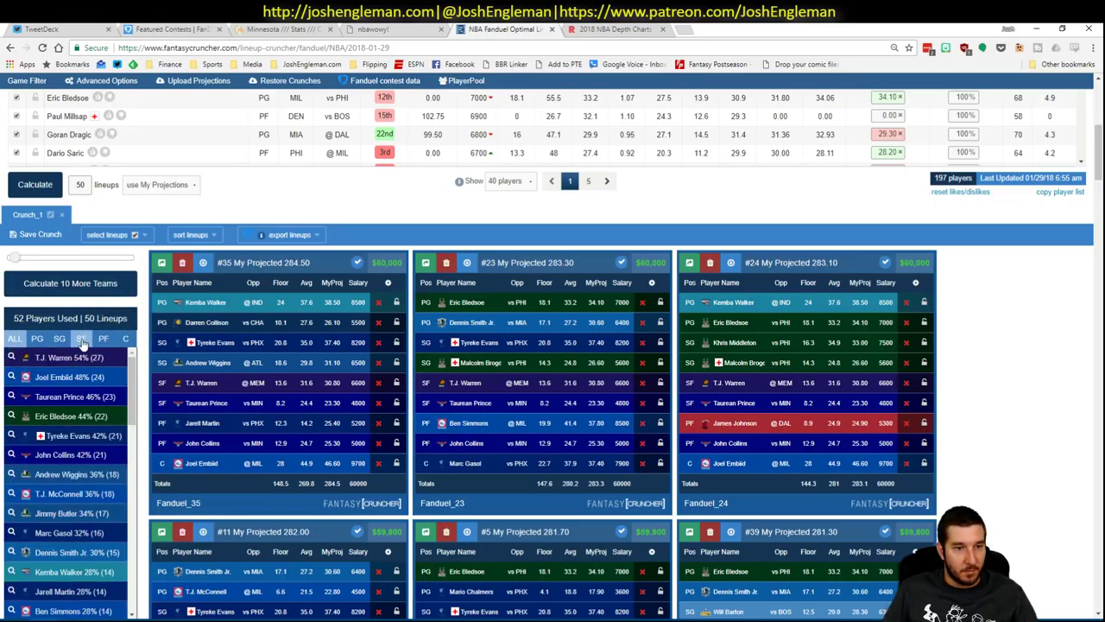
left_click(80, 338)
Filter the lineups to those containing T.J. Warren and check the centers used alongside him.
left_click(12, 357)
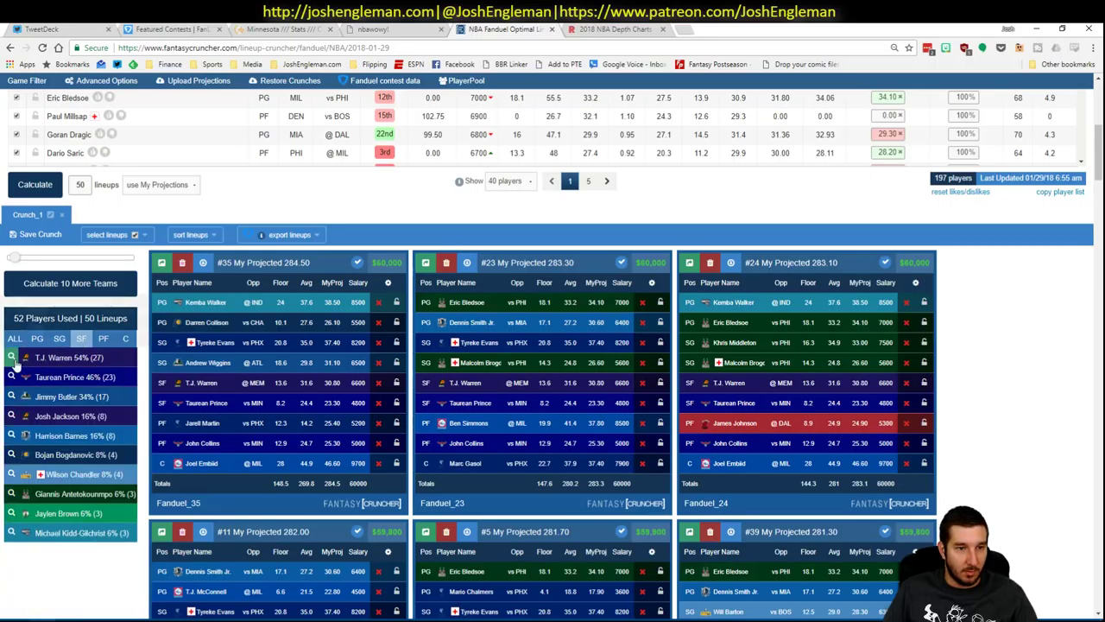
left_click(15, 346)
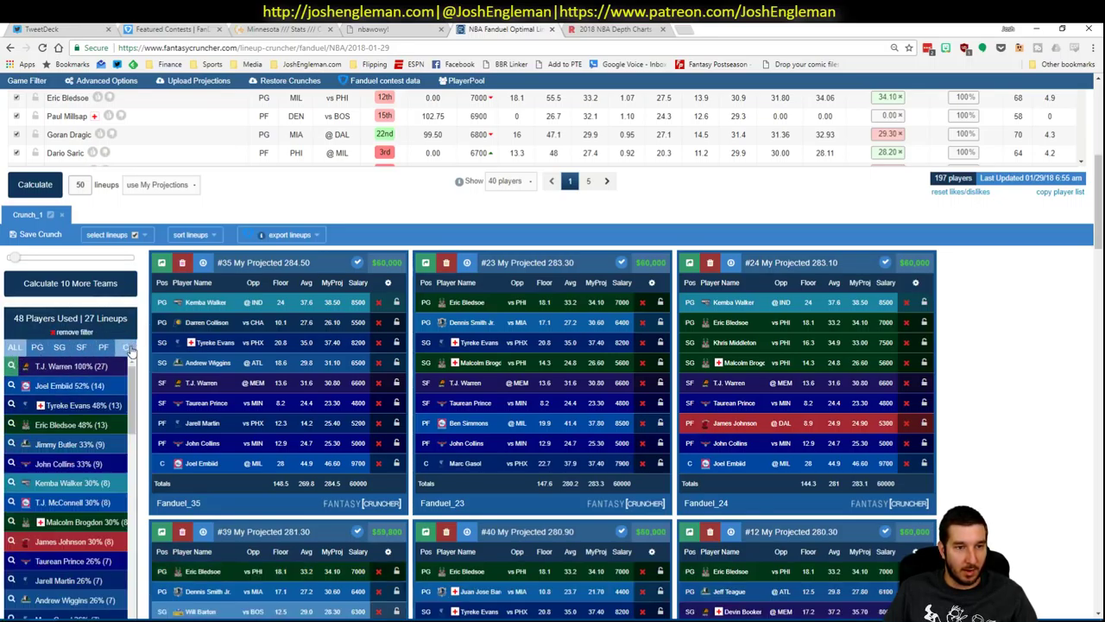
left_click(128, 347)
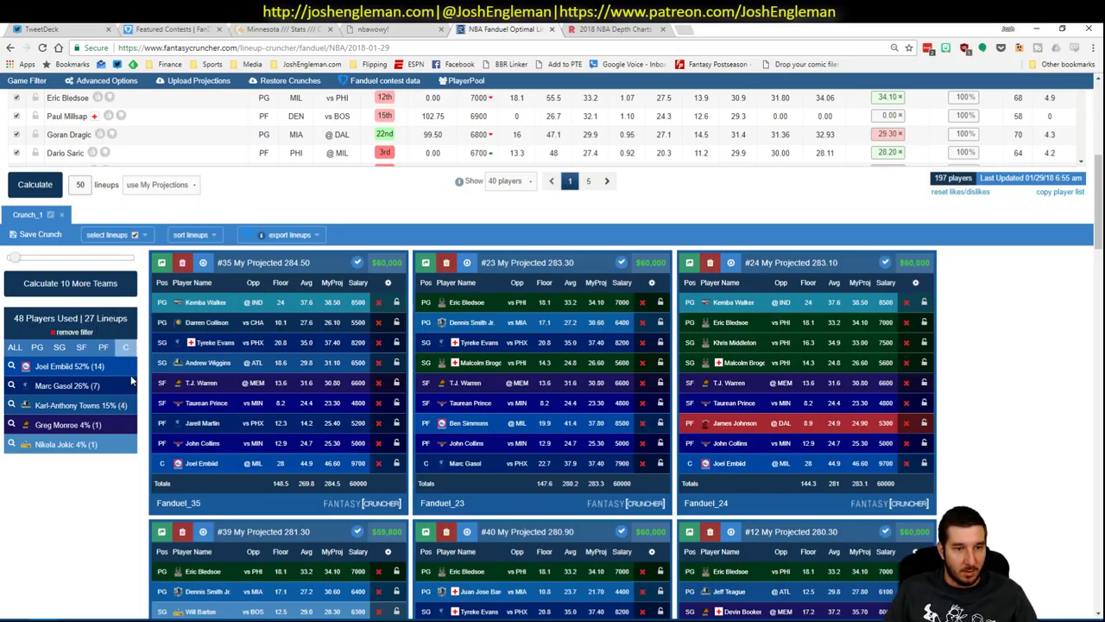
left_click(15, 347)
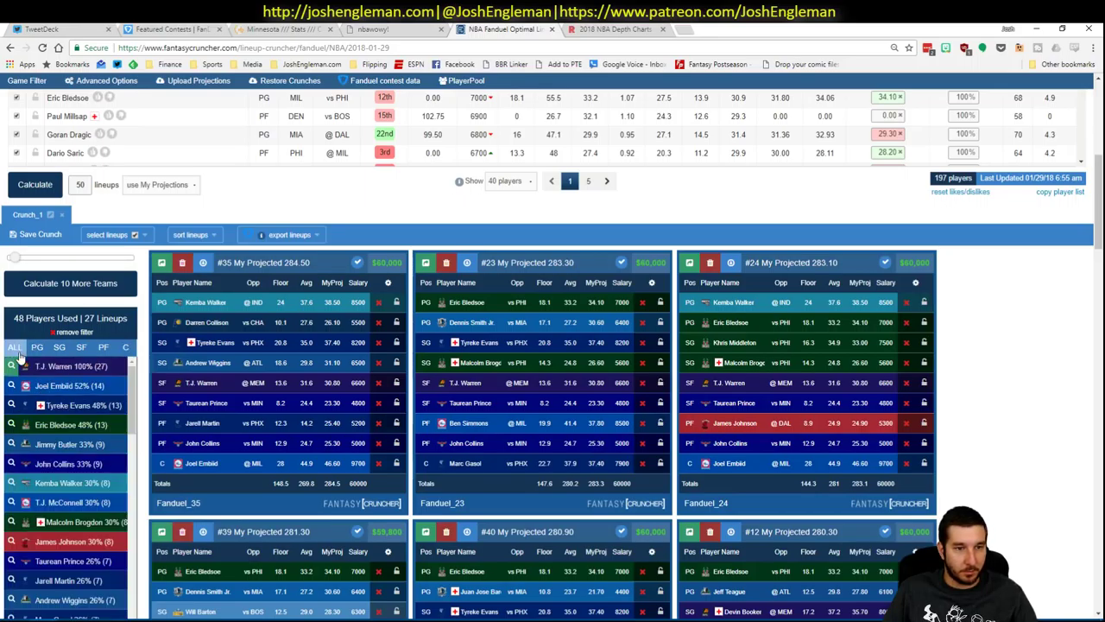
Switch to Excel and review the FD shortlist tiers for every position on the Daily sheet.
key("alt+Tab")
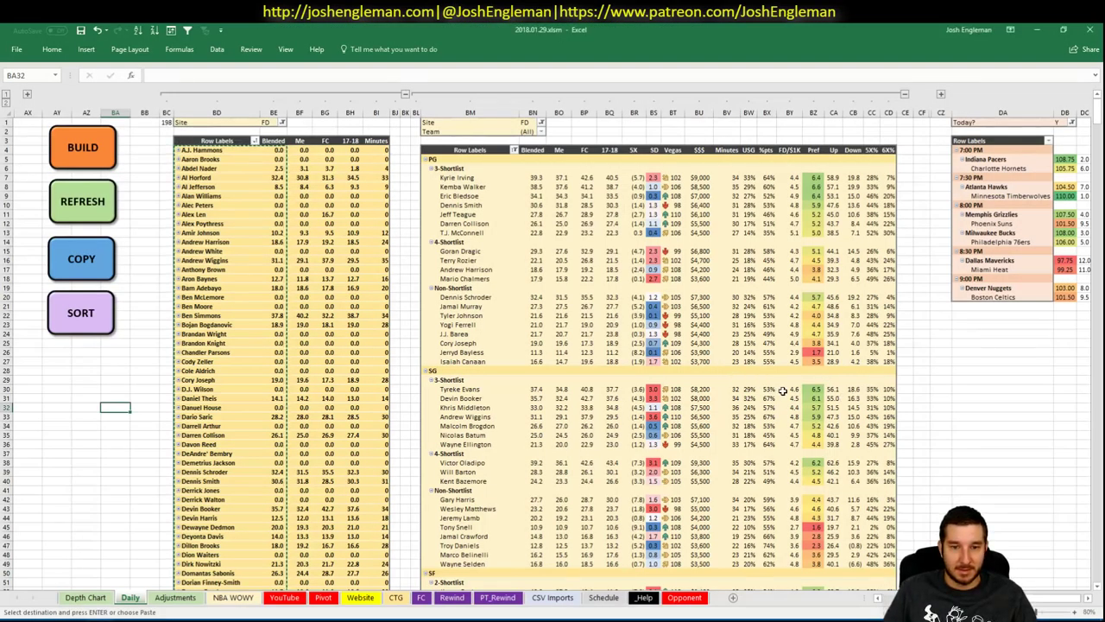
scroll(777, 389, "down", 8)
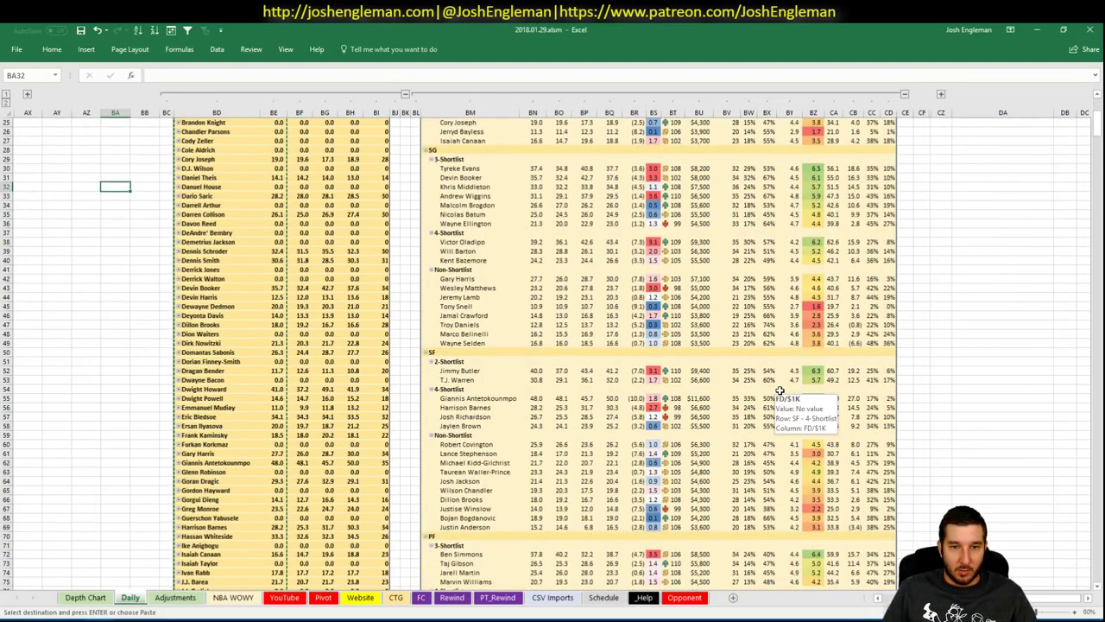
scroll(780, 390, "down", 8)
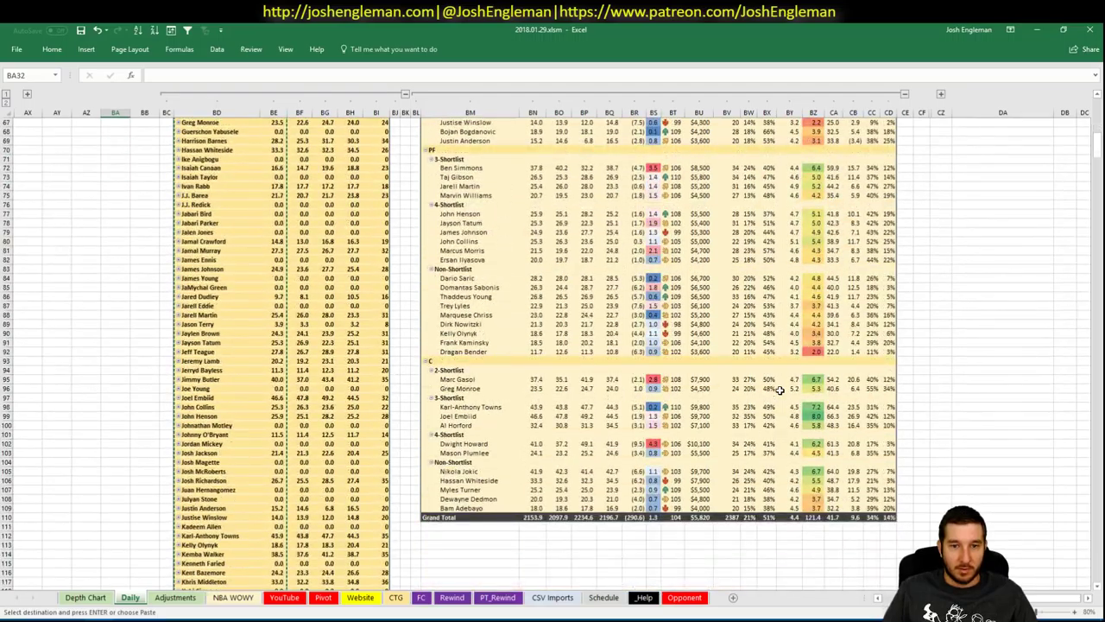
scroll(780, 390, "up", 13)
scroll(780, 391, "up", 3)
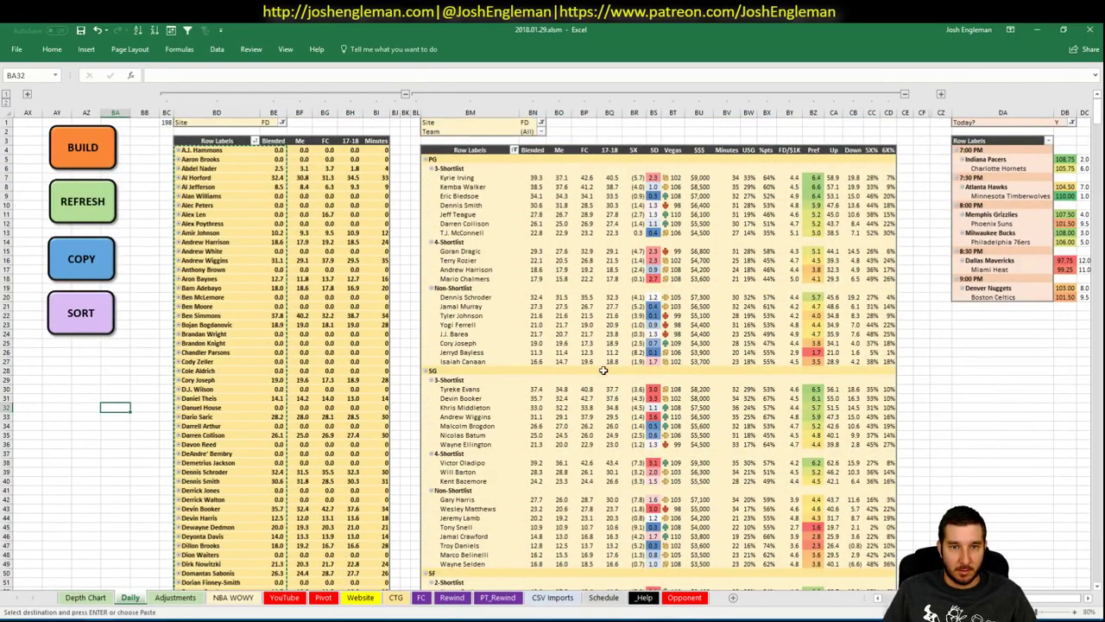
scroll(646, 369, "down", 7)
Switch back to FantasyCruncher and narrow the T.J. Warren lineups to those also containing Jimmy Butler and Marc Gasol.
key("alt+Tab")
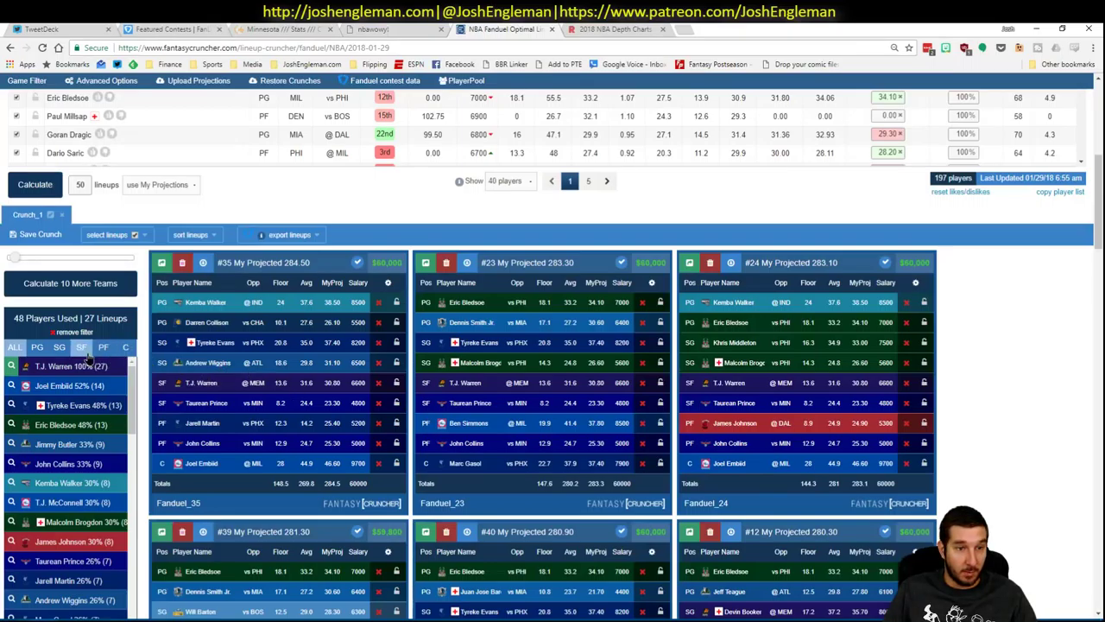
left_click(81, 346)
left_click(11, 386)
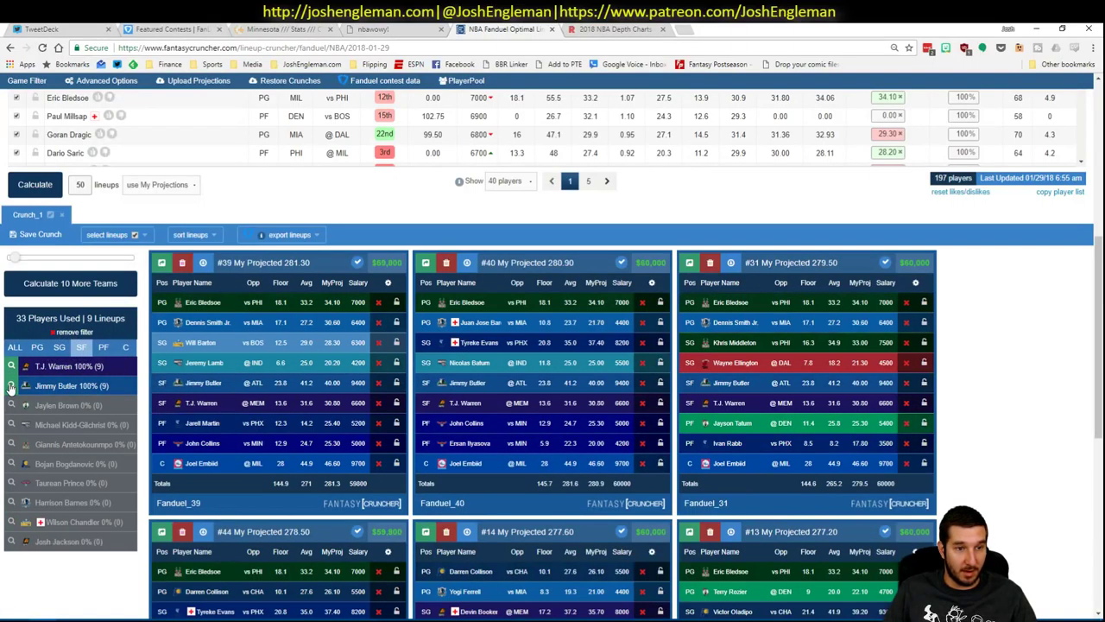
left_click(126, 349)
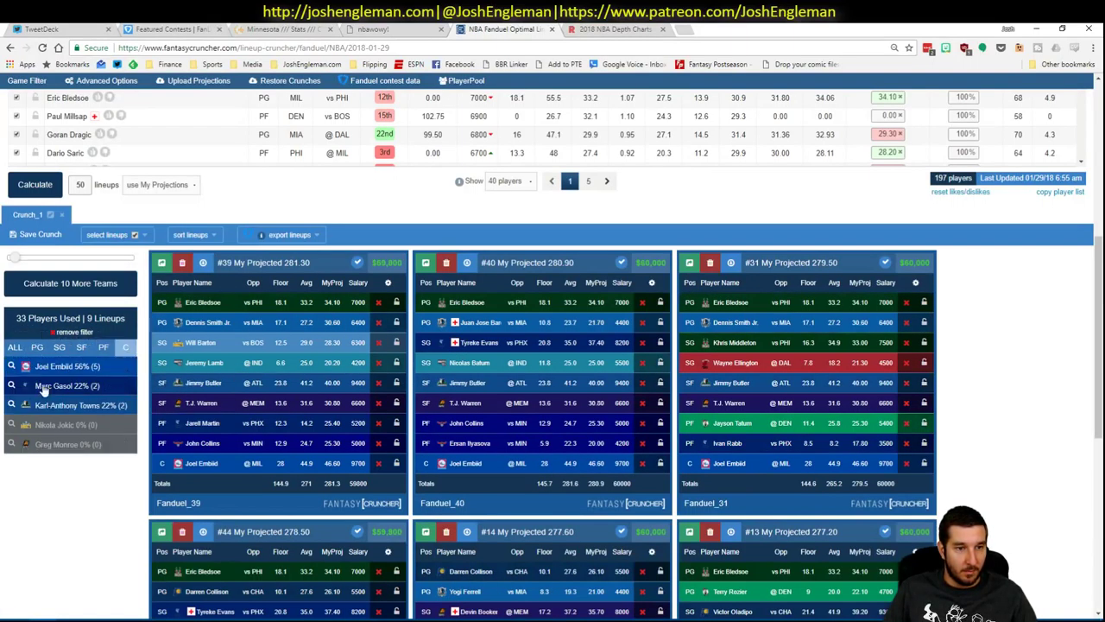
left_click(11, 386)
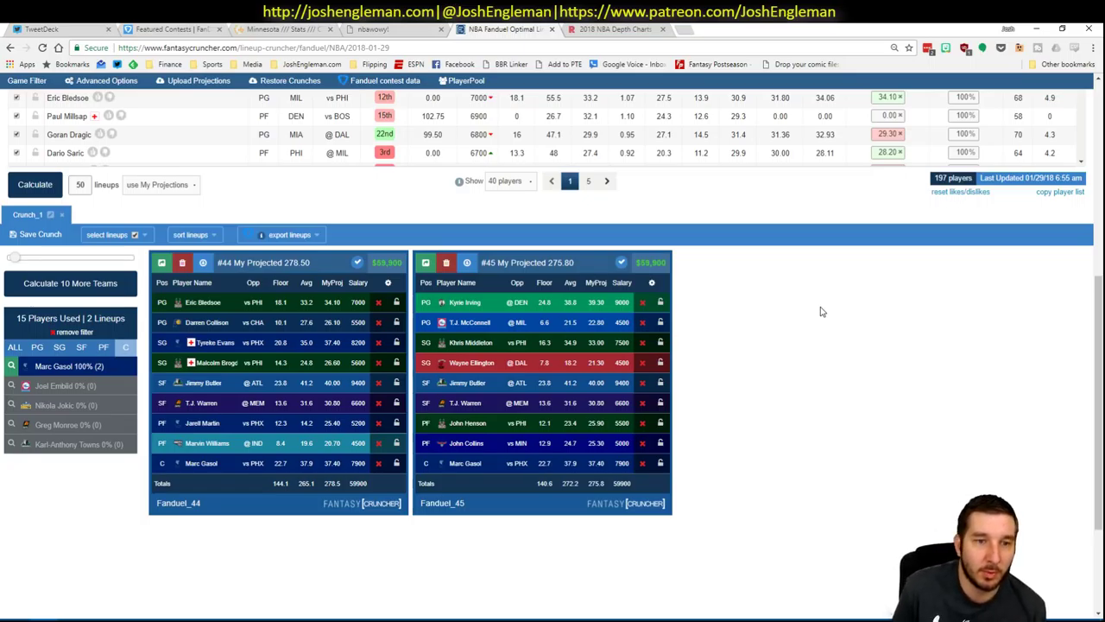
Open the DraftKings NBA Lineup Cruncher and go to its player projections upload page.
scroll(340, 223, "up", 5)
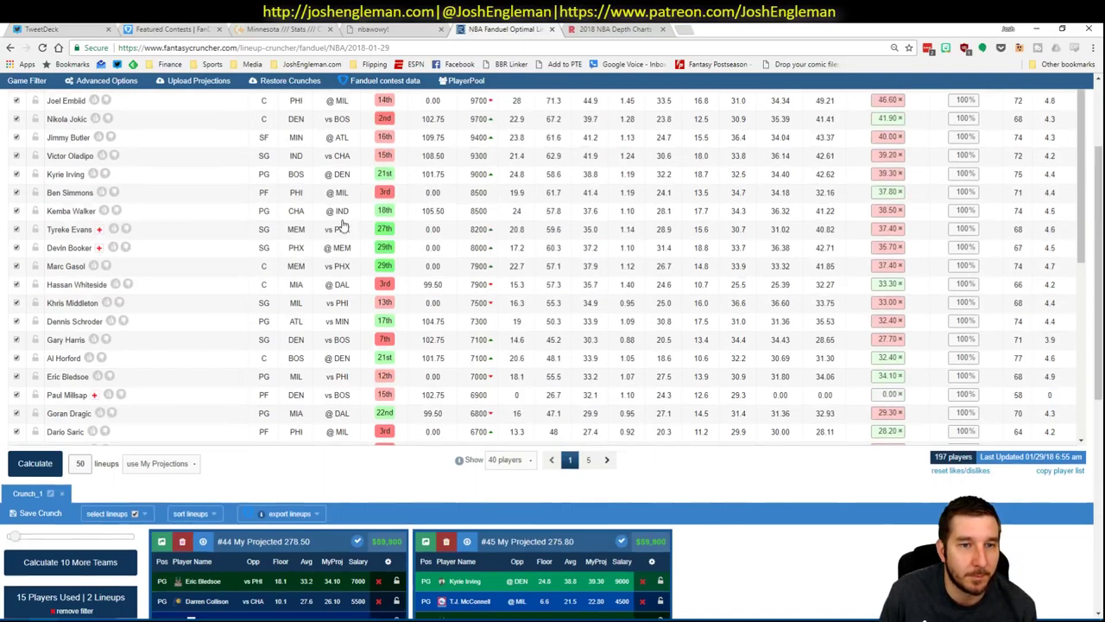
mouse_move(175, 95)
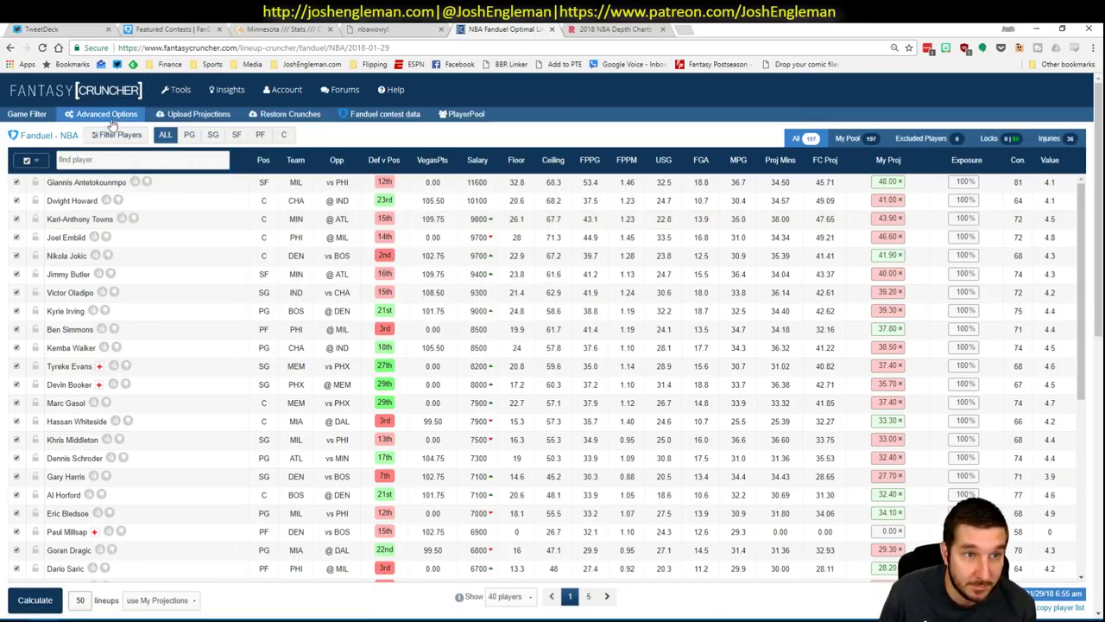
mouse_move(181, 129)
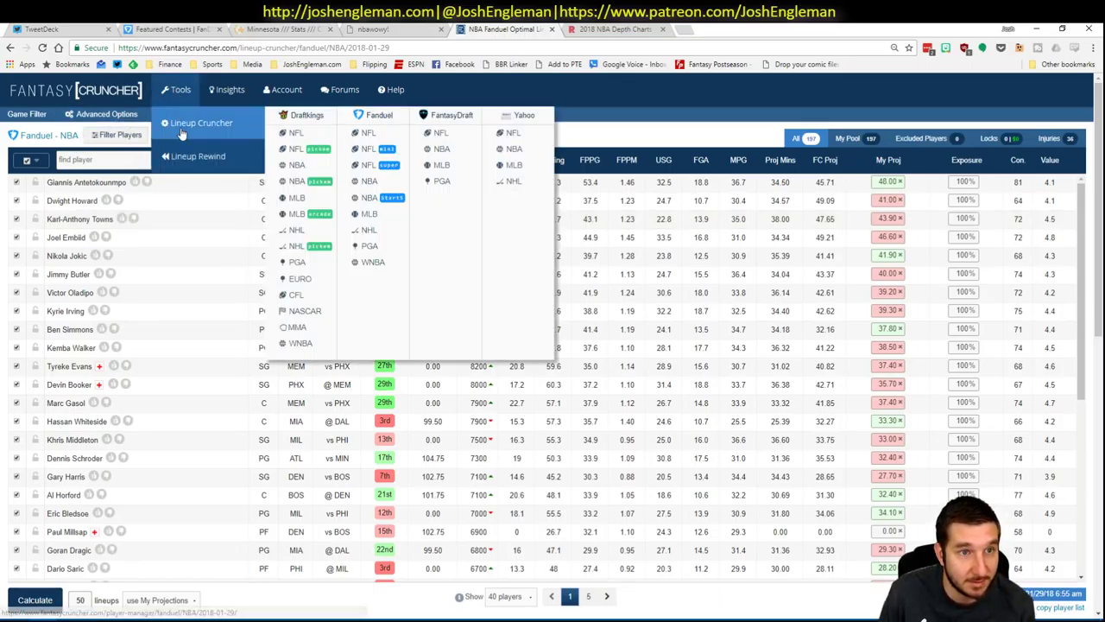
left_click(315, 169)
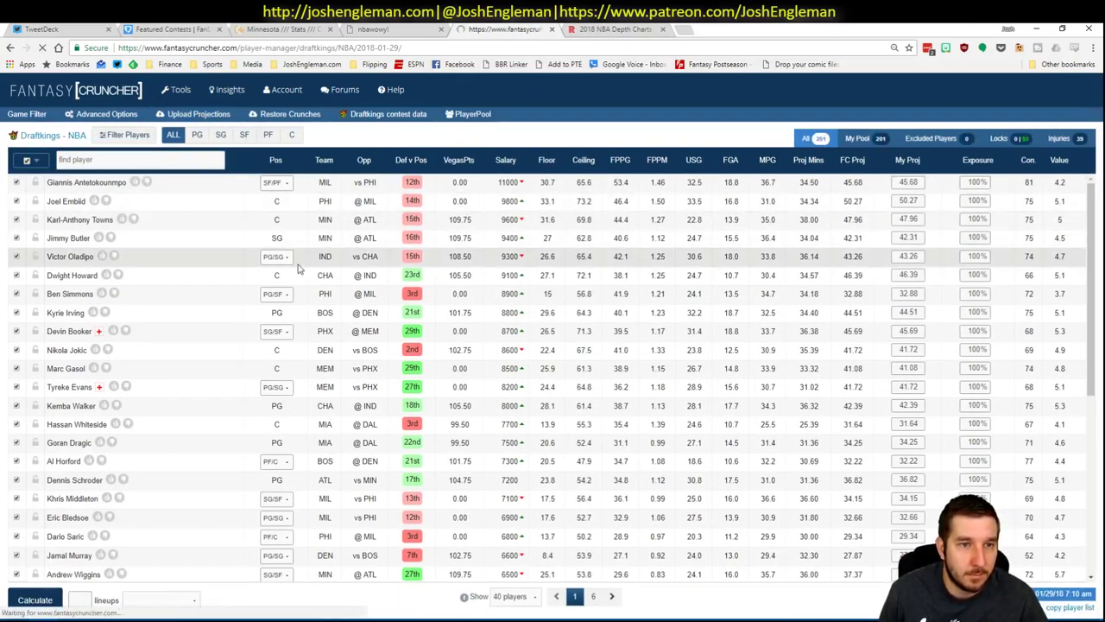
key("alt+Tab")
key("alt+Tab")
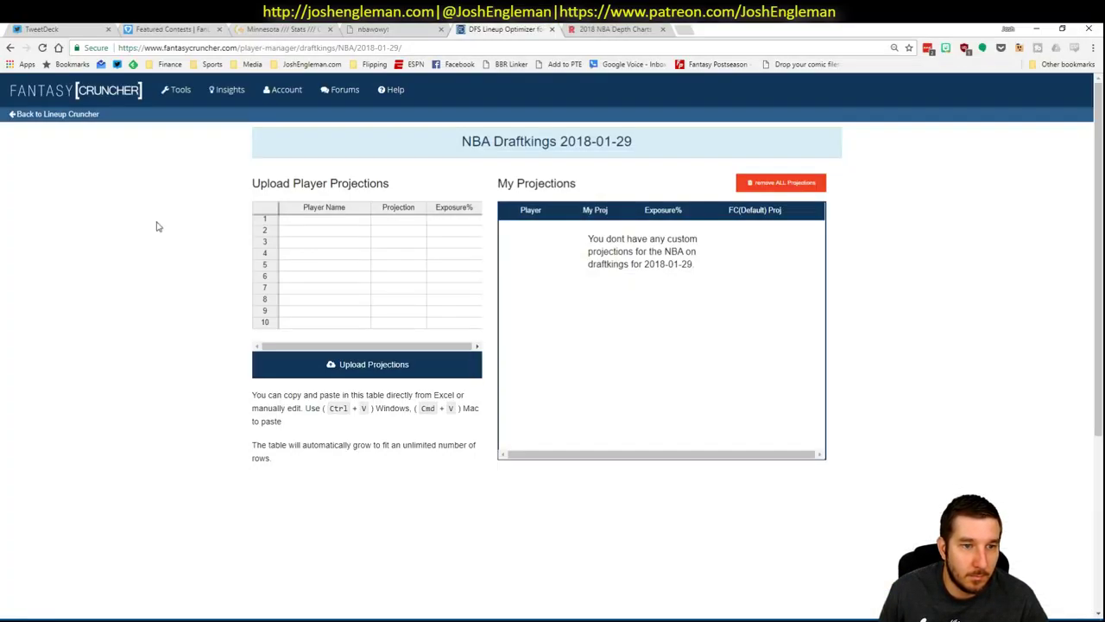
Paste the copied projections into the DraftKings upload table, upload them, and dismiss the player errors message.
left_click(307, 221)
key("ctrl+v")
left_click(365, 363)
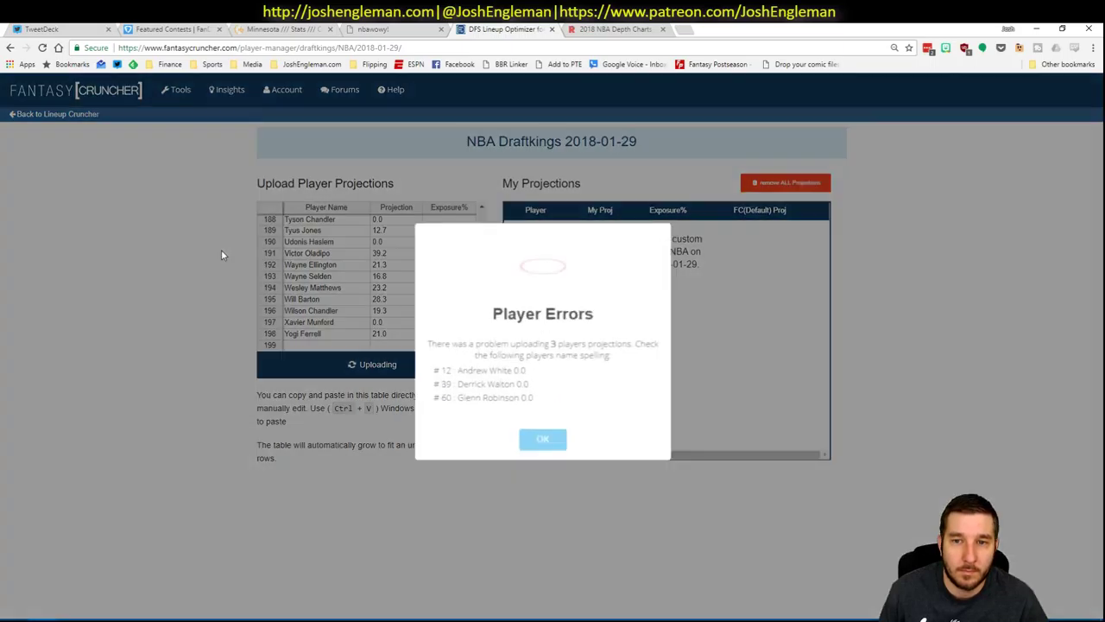
left_click(551, 441)
Return to the DraftKings Lineup Cruncher and set the randomness to 10% in the advanced options.
left_click(73, 117)
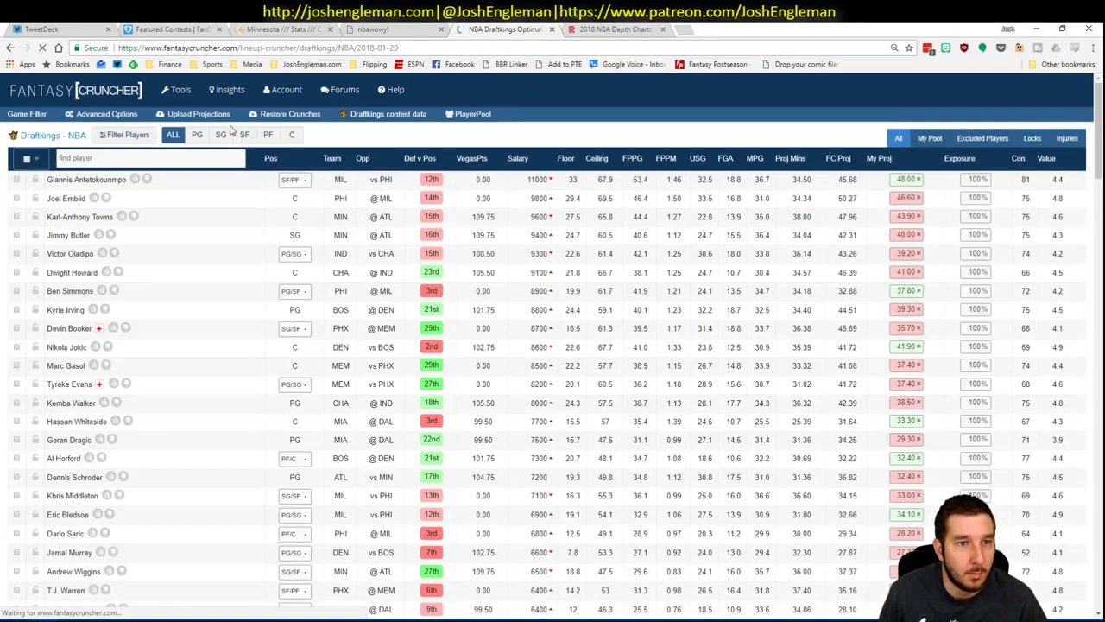
left_click(123, 116)
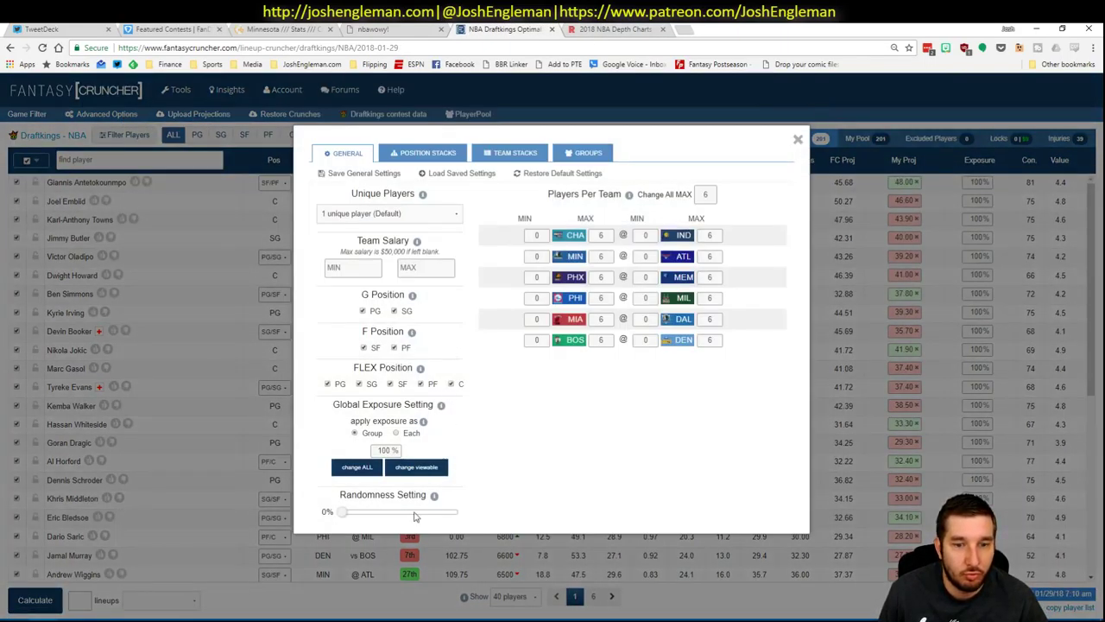
left_click_drag(348, 514, 355, 516)
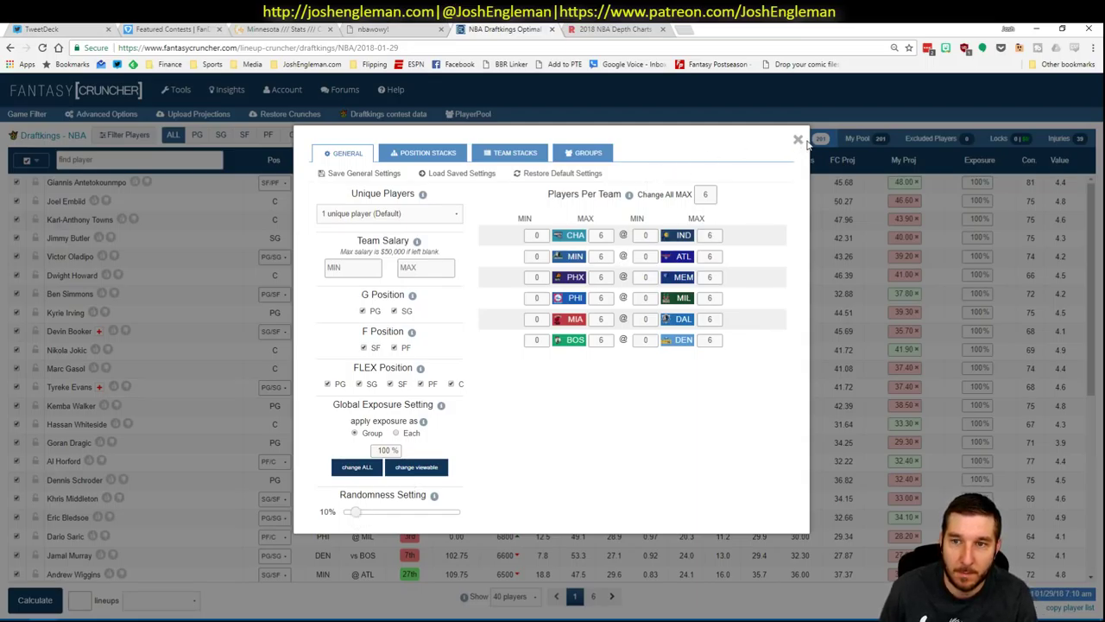
left_click(801, 142)
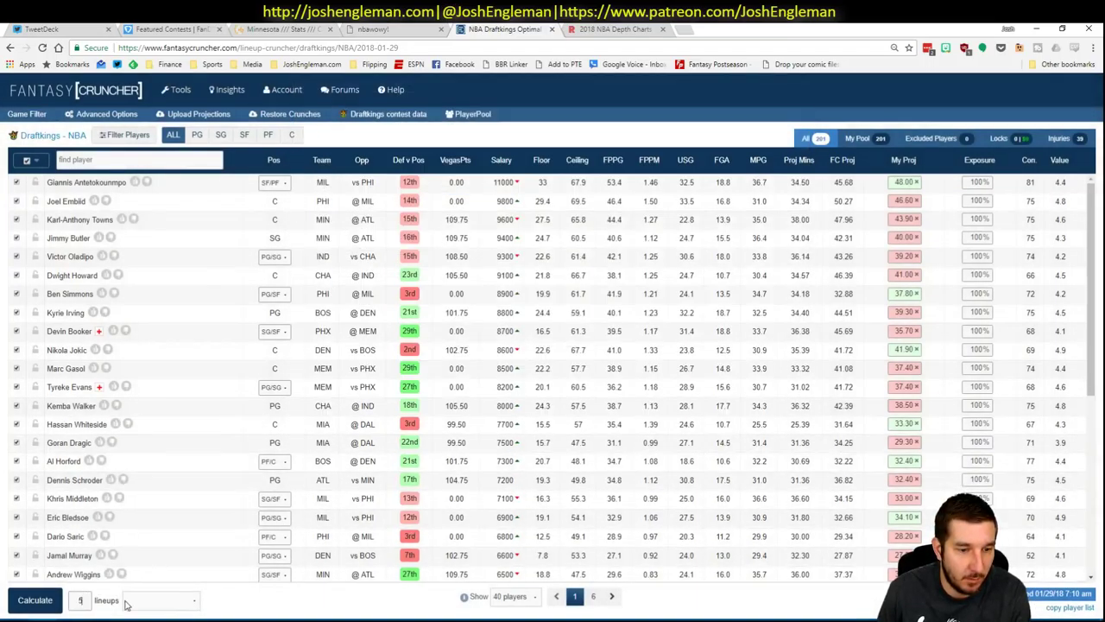
Calculate 50 DraftKings lineups using My Projections.
left_click(143, 602)
left_click(158, 546)
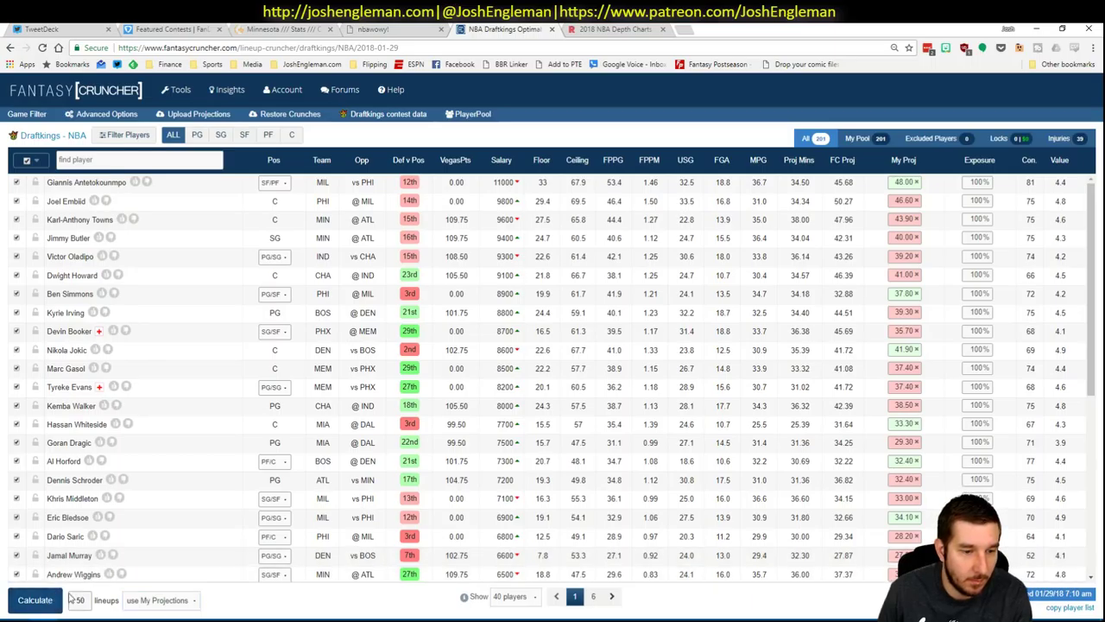
left_click(34, 600)
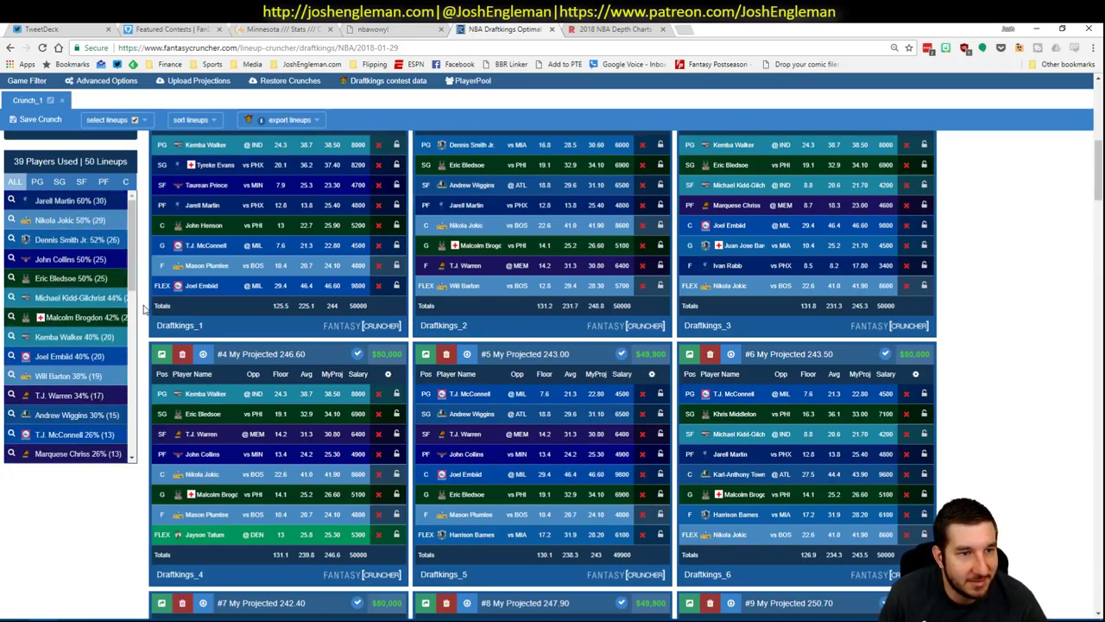
Switch to Excel, collapse the FD pivot table column groups on the Daily sheet, and expand the DK shortlist group.
key("alt+Tab")
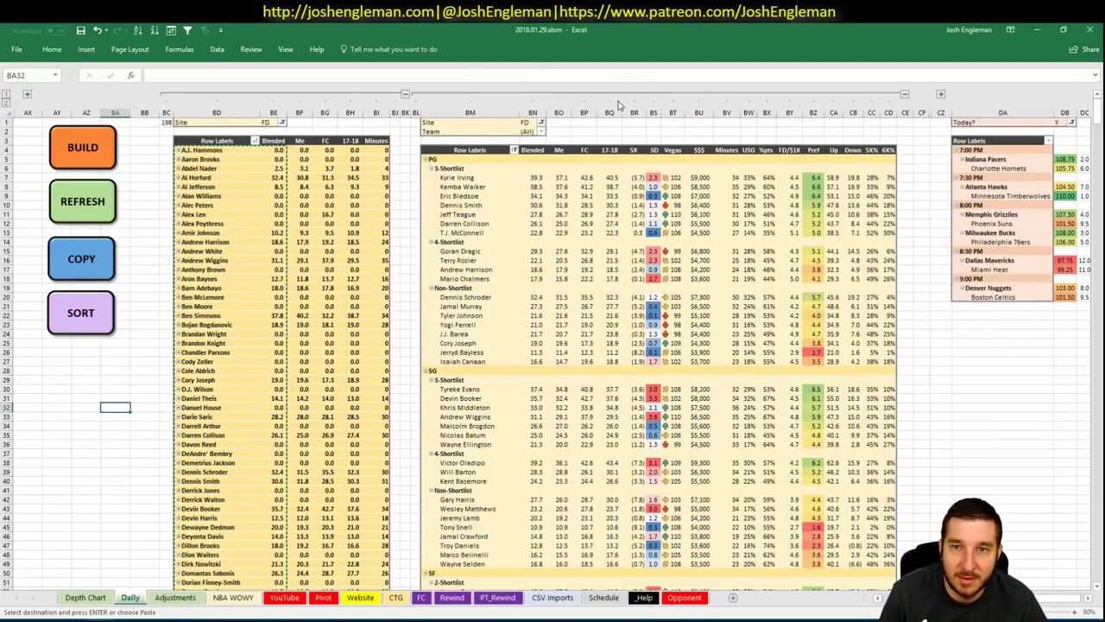
left_click(623, 95)
left_click(239, 94)
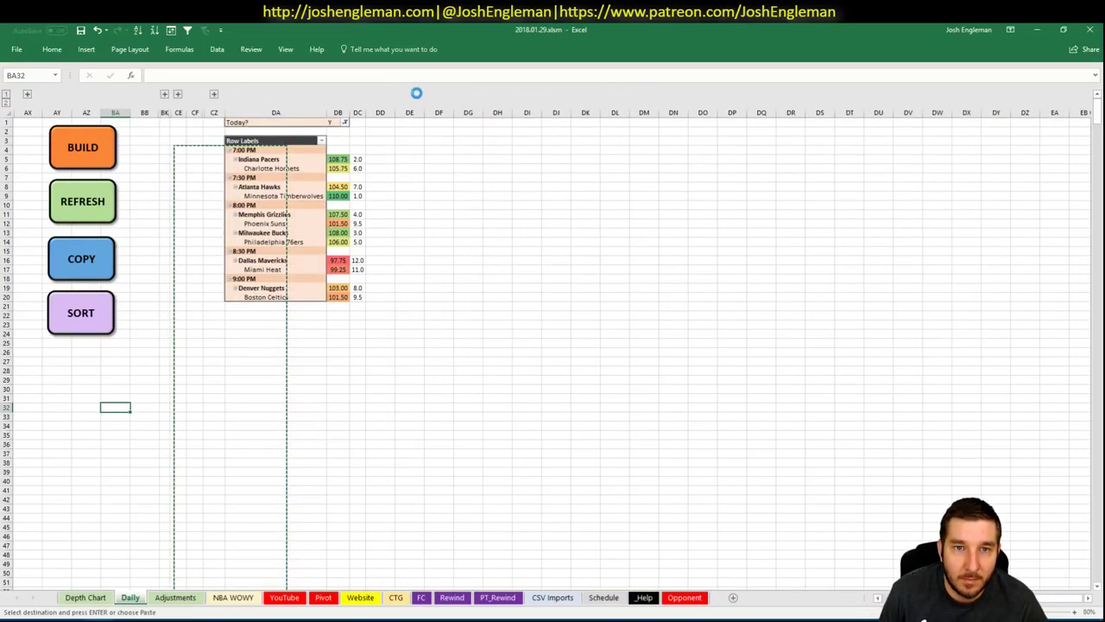
left_click(213, 94)
left_click(318, 269)
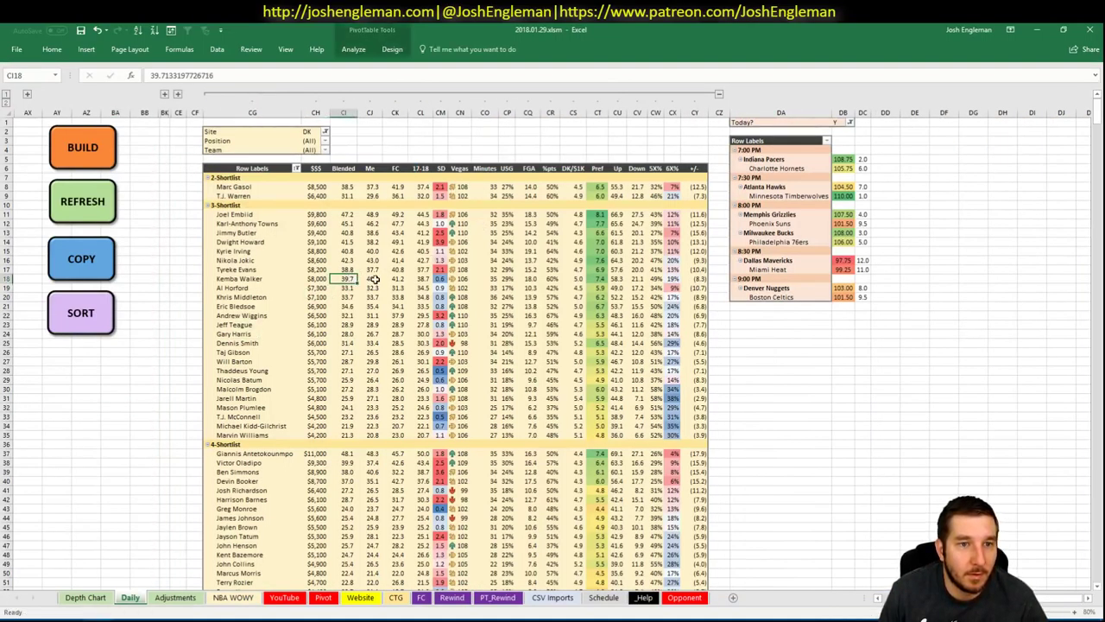
Refresh the DK pivot table on the Daily sheet, and switch to FantasyCruncher to list the center exposures of the DraftKings lineups.
right_click(320, 271)
left_click(348, 321)
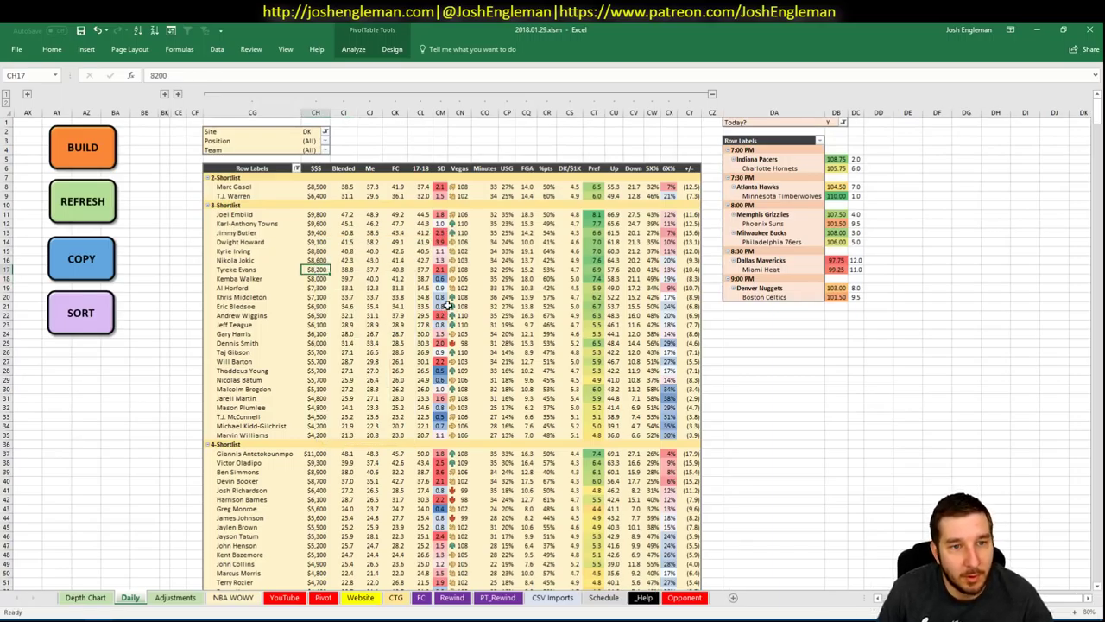
key("alt+Tab")
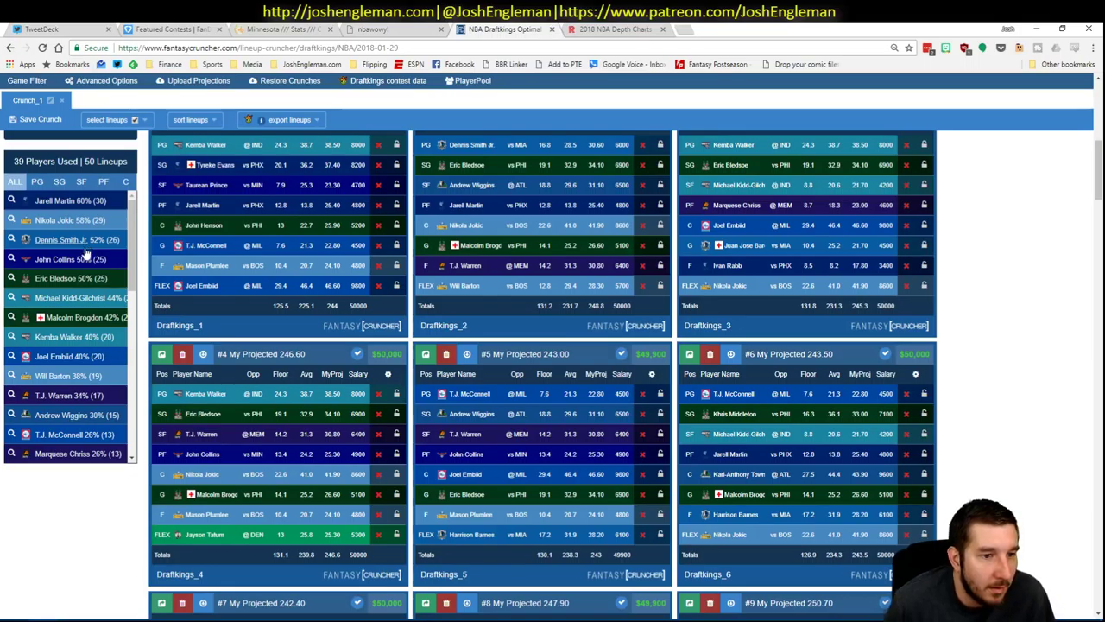
left_click(124, 183)
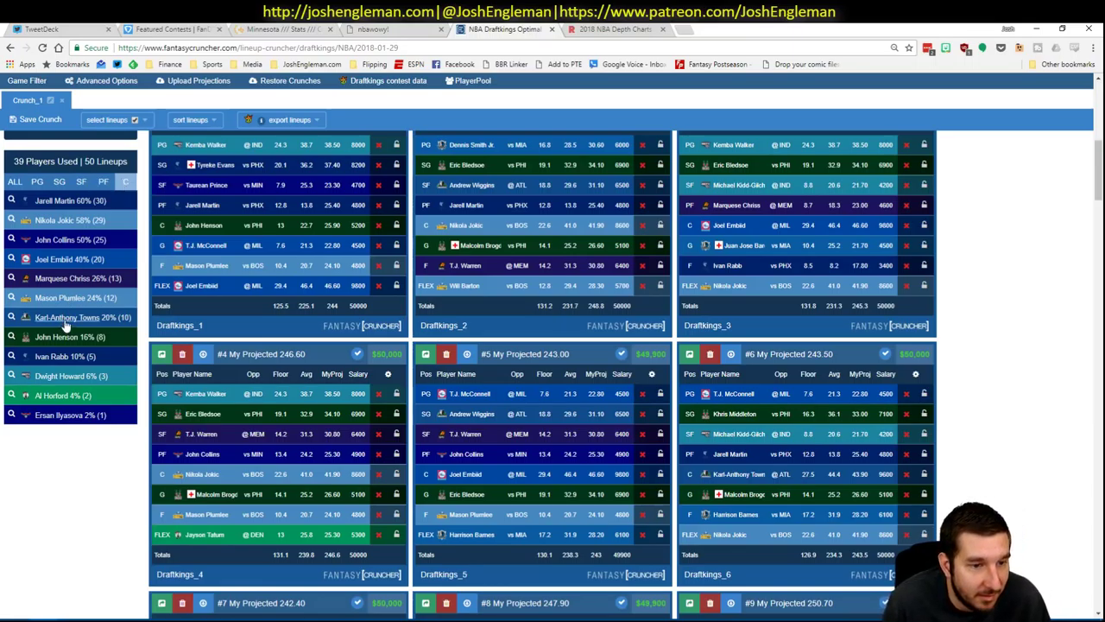
Switch to Excel and set the offensive team on the YouTube sheet to MEM.
key("alt+Tab")
left_click(284, 597)
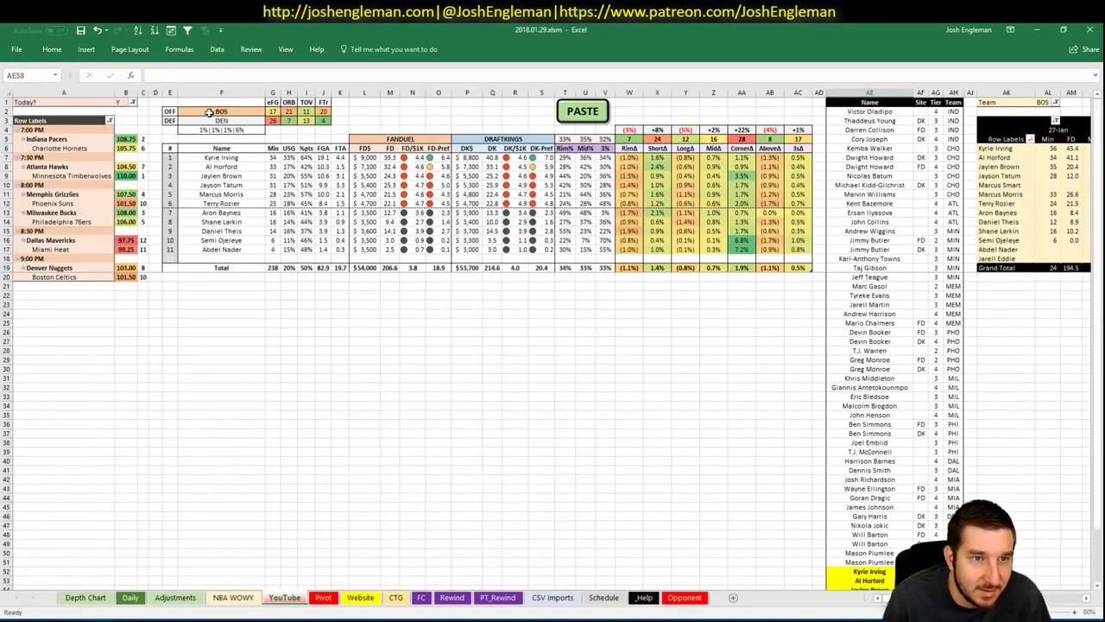
left_click(211, 112)
type("MEM")
key("Return")
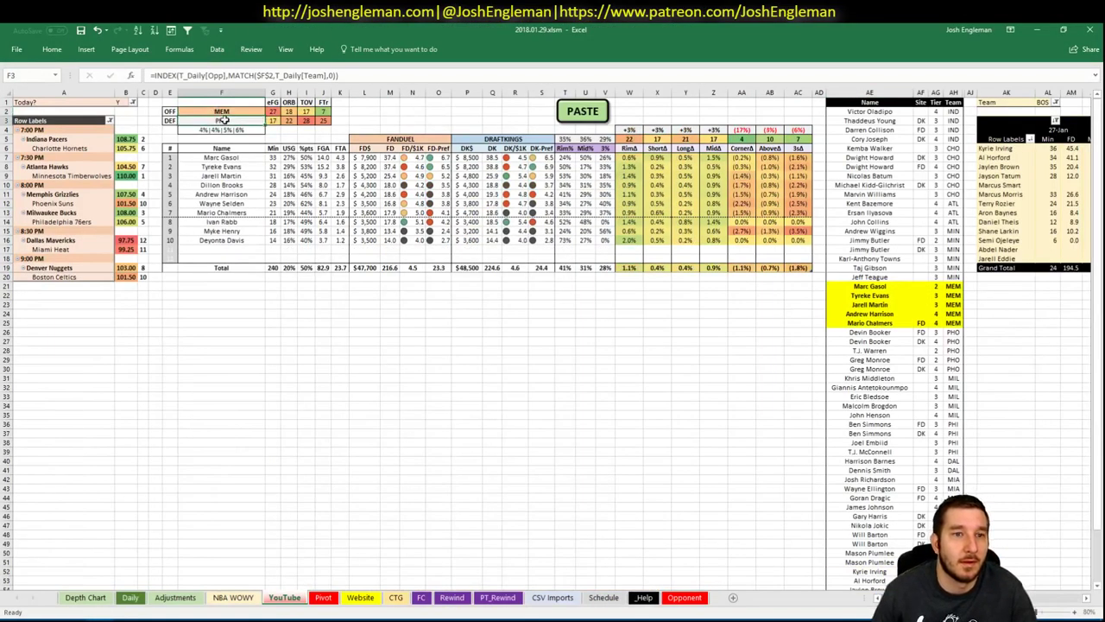
Return to the DraftKings lineups in FantasyCruncher, list the small forward exposures, and filter the lineups to those containing T.J. Warren.
key("alt+Tab")
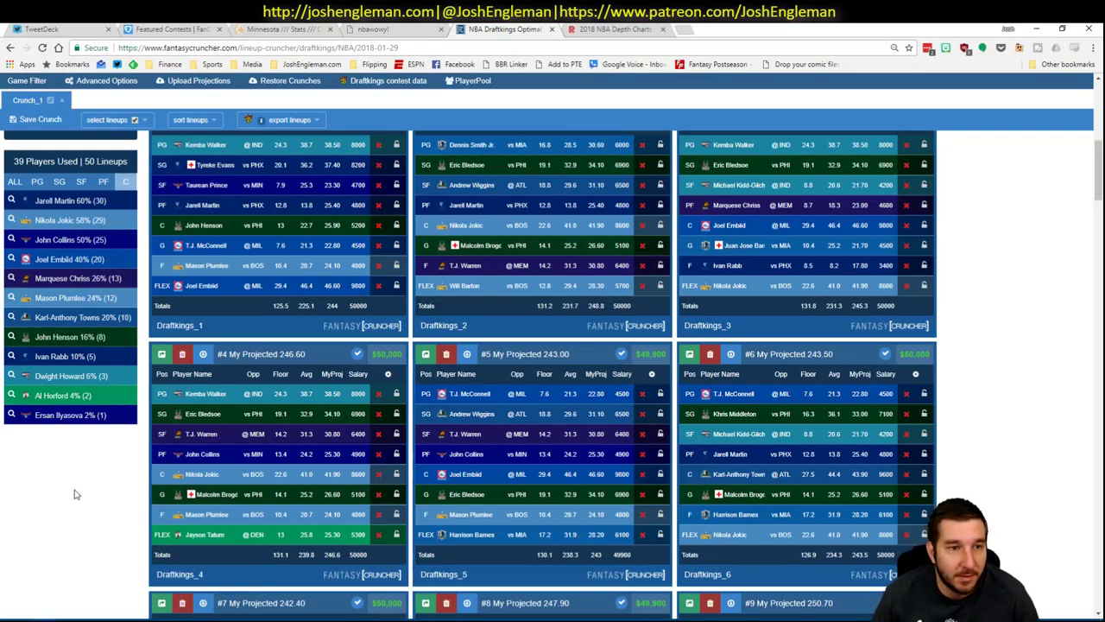
scroll(80, 505, "up", 1)
key("alt+Tab")
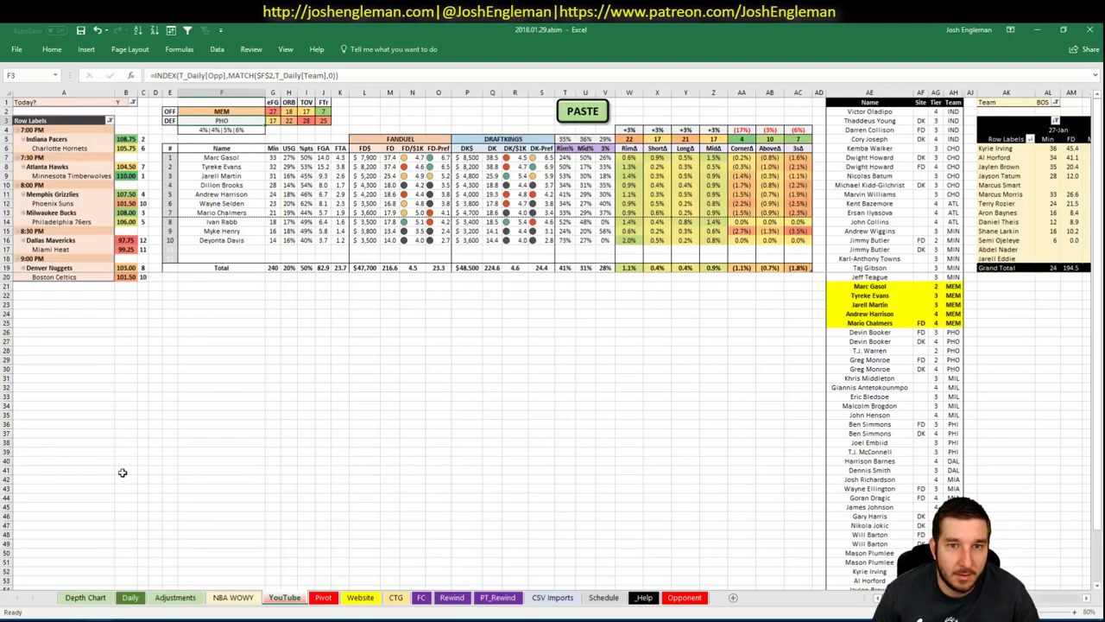
key("alt+Tab")
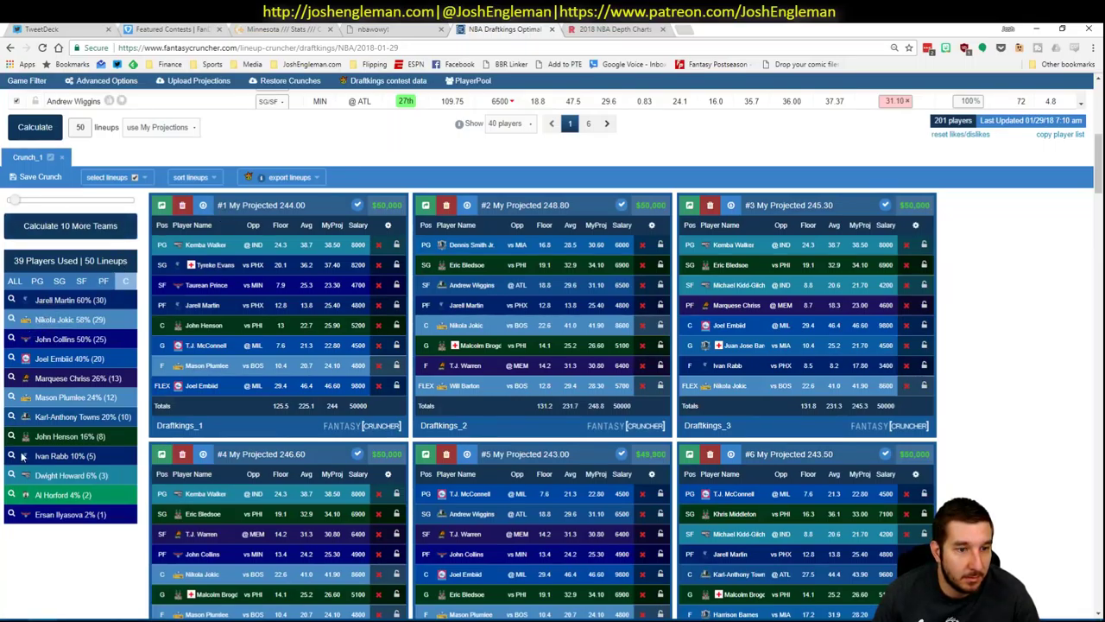
left_click(80, 281)
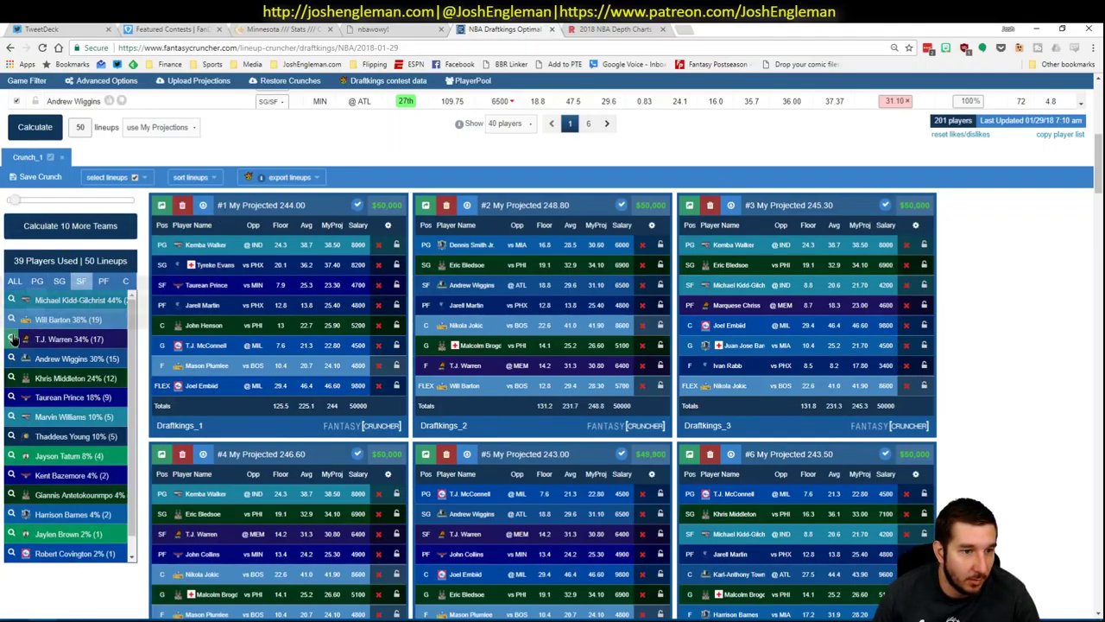
left_click(13, 339)
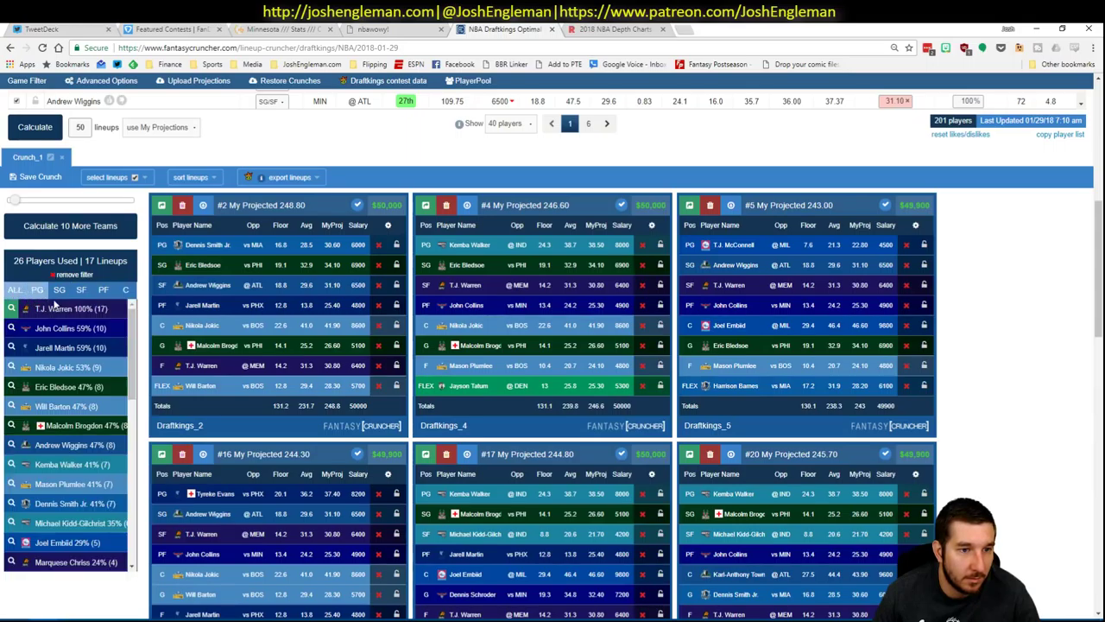
Compare the exposures by position in the T.J. Warren lineups with the DK shortlist on Excel's Daily sheet.
left_click(105, 291)
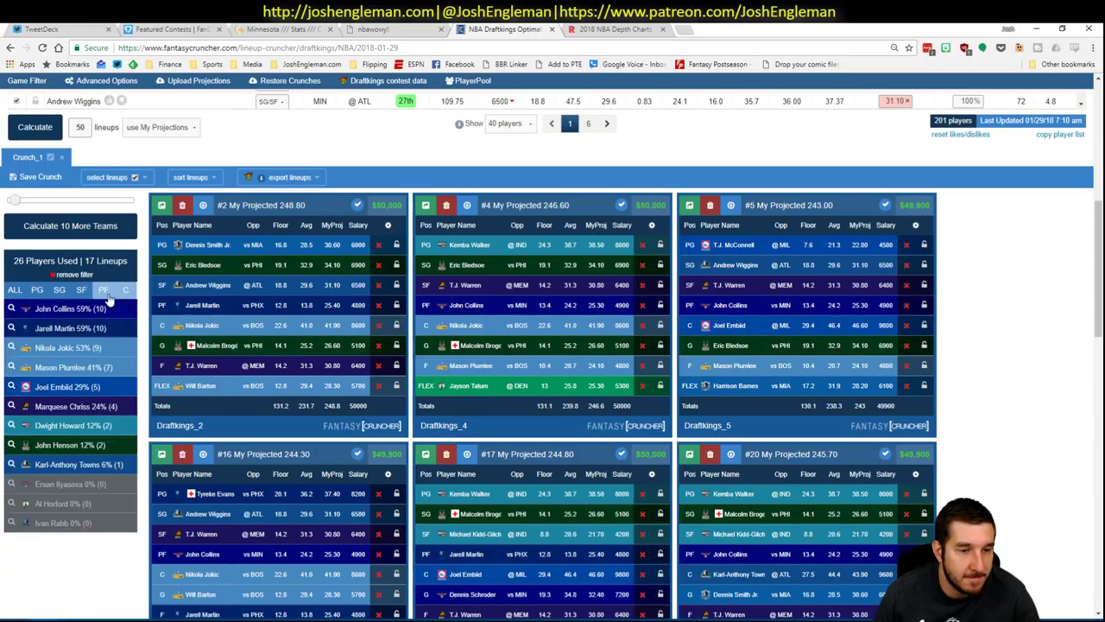
key("alt+Tab")
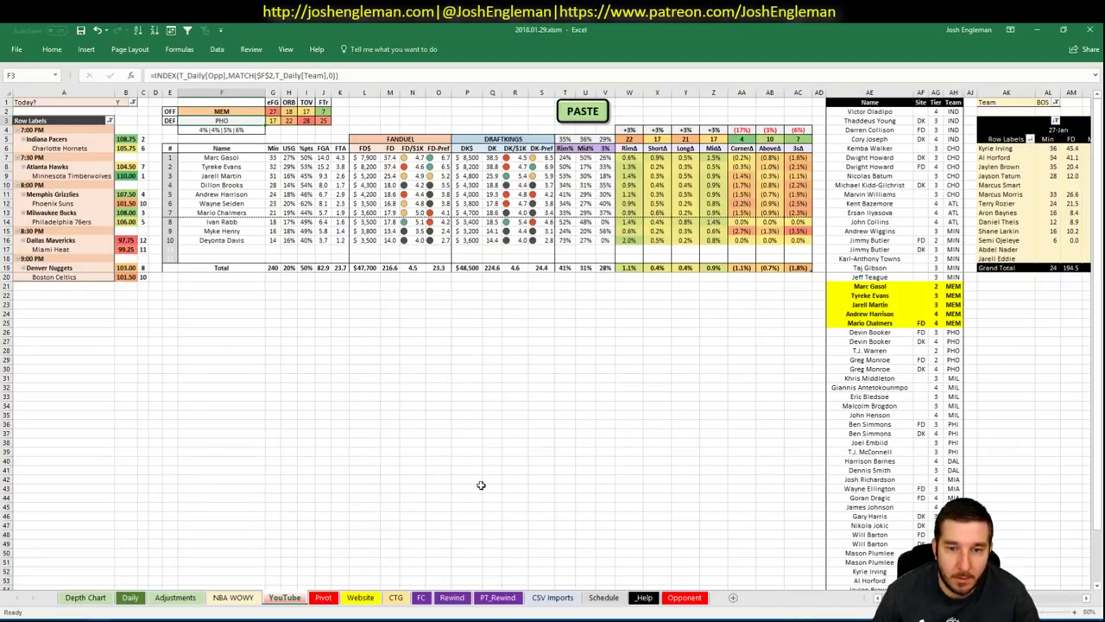
left_click(129, 596)
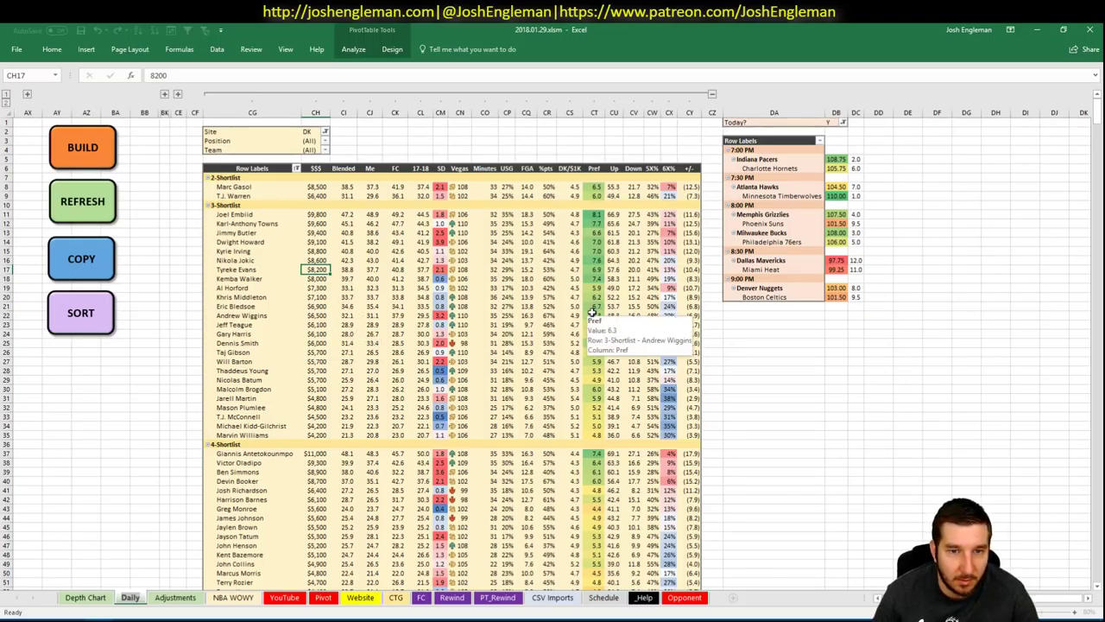
key("alt+Tab")
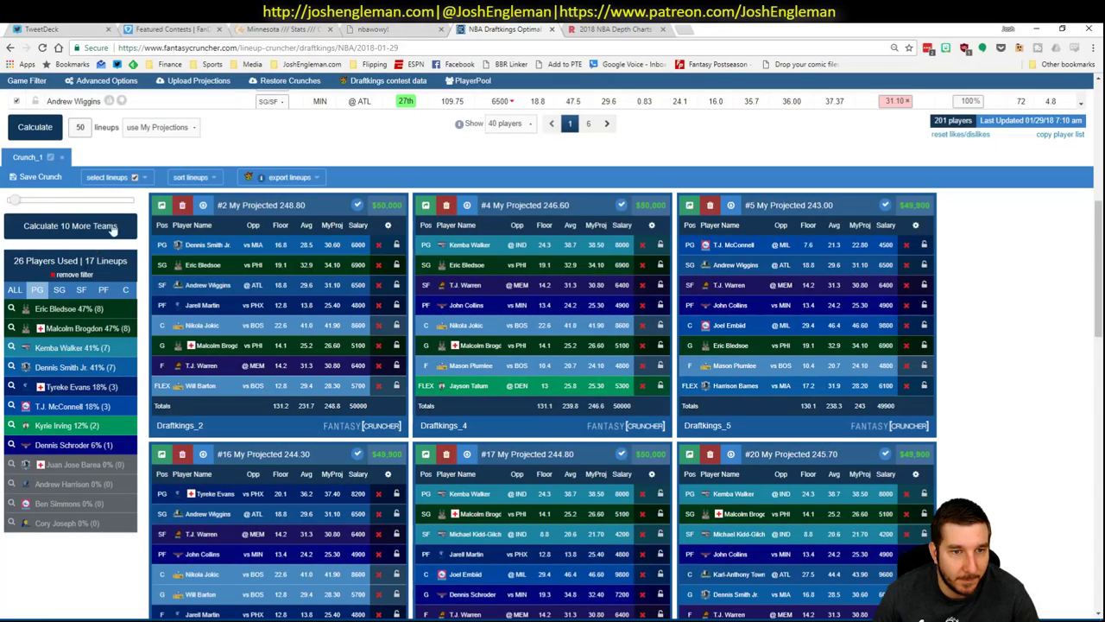
left_click(82, 290)
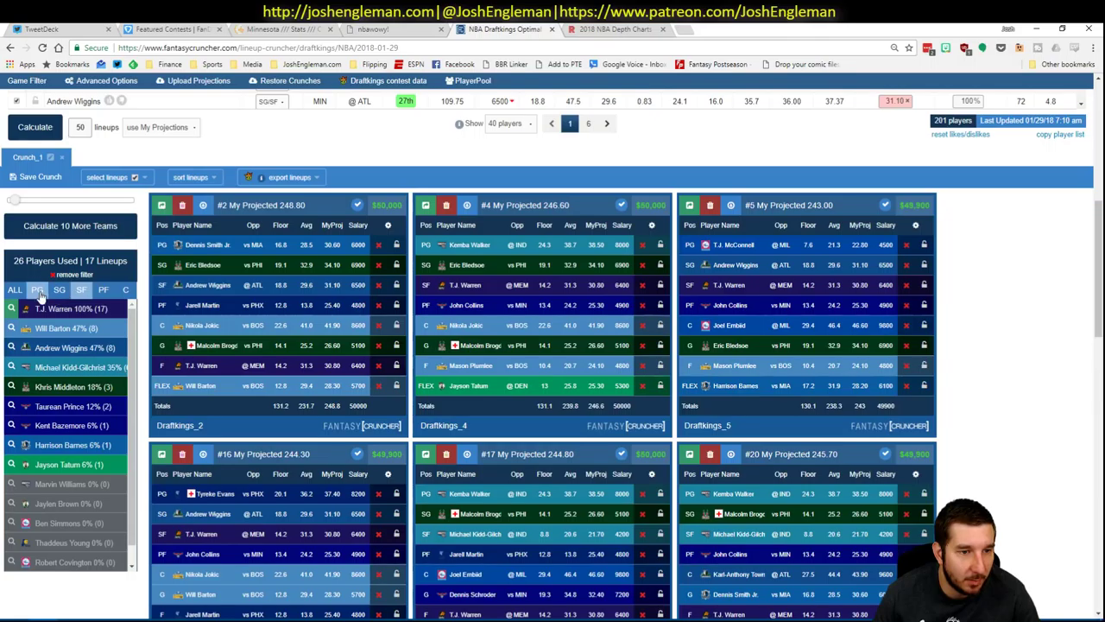
left_click(62, 291)
left_click(97, 291)
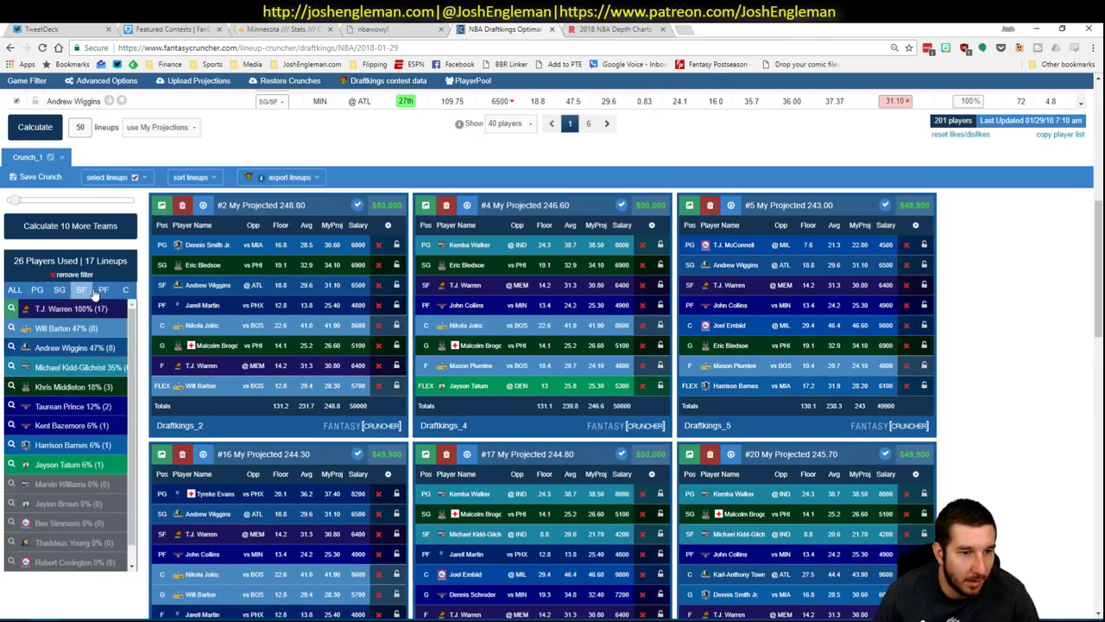
key("alt+Tab")
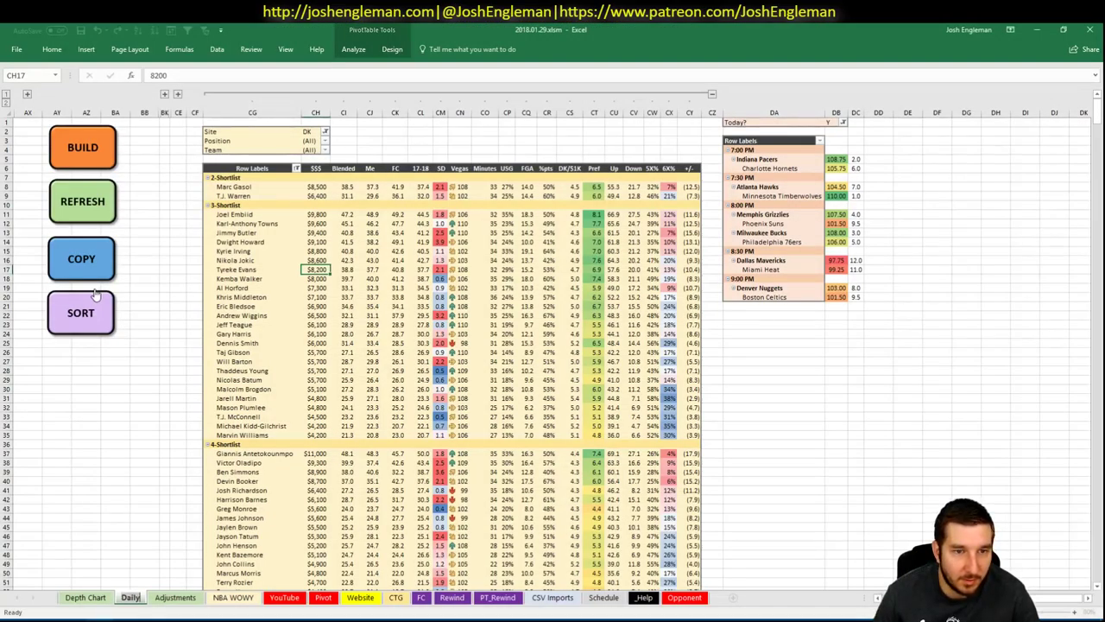
key("alt+Tab")
left_click(121, 291)
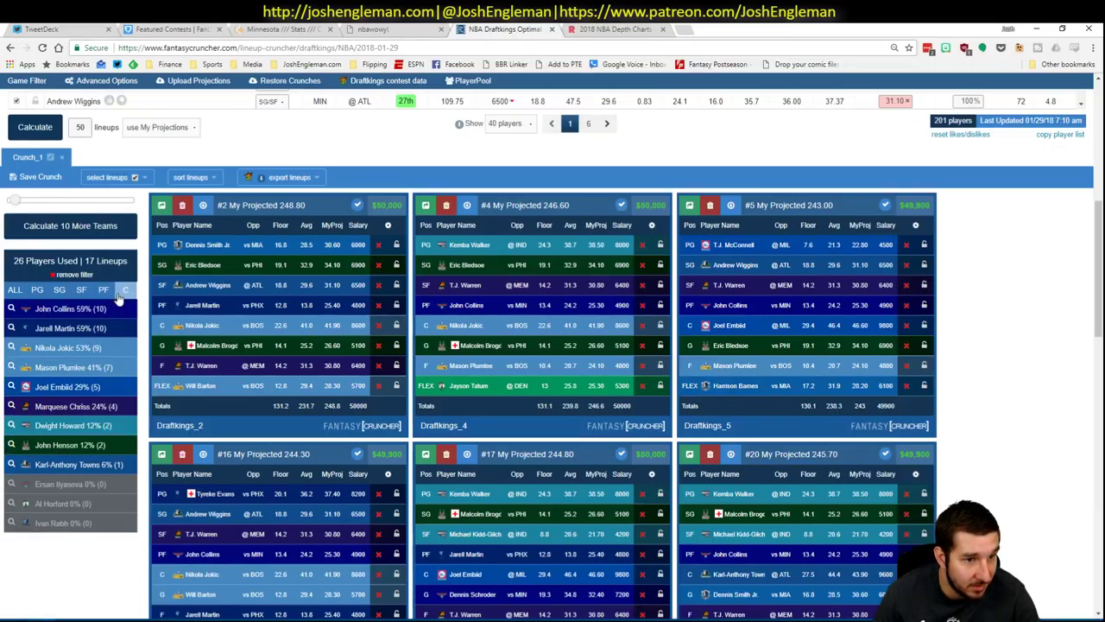
key("alt+Tab")
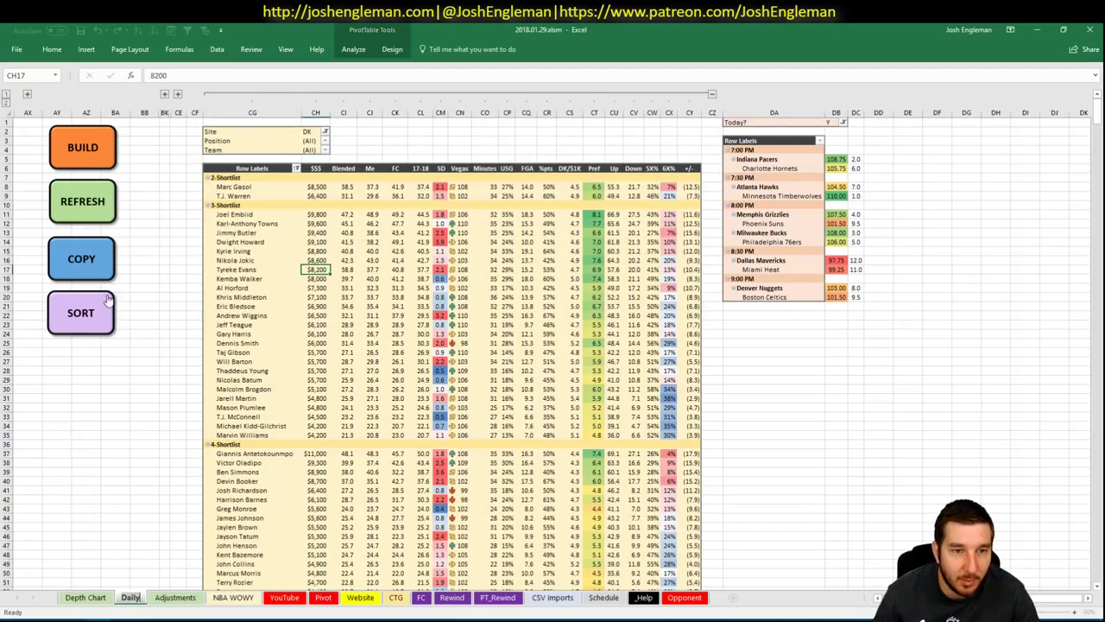
key("alt+Tab")
left_click(15, 290)
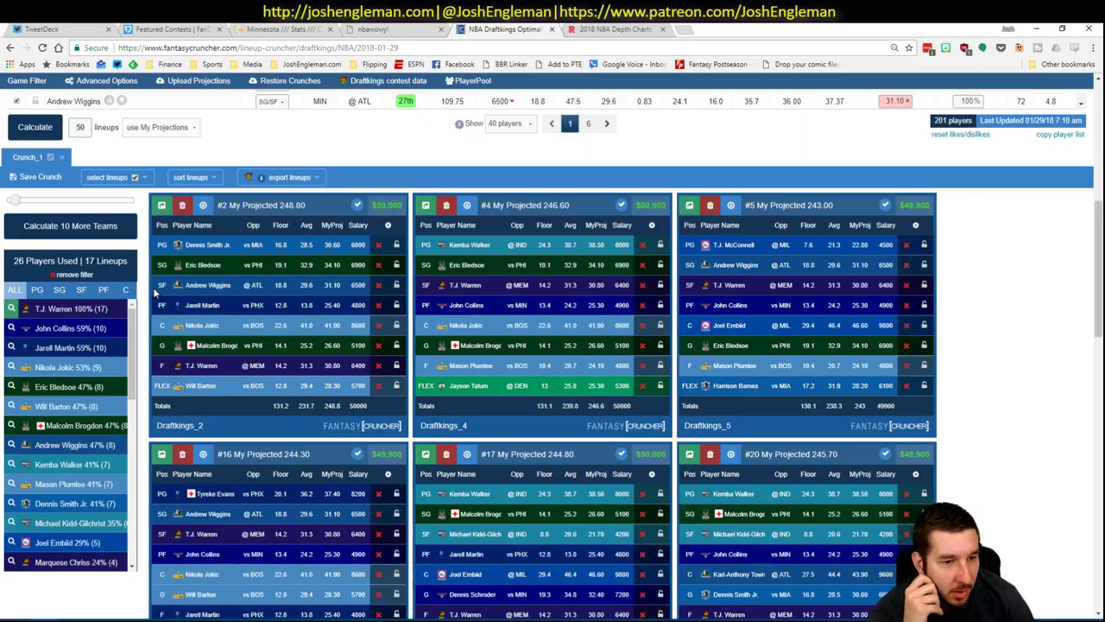
key("alt+Tab")
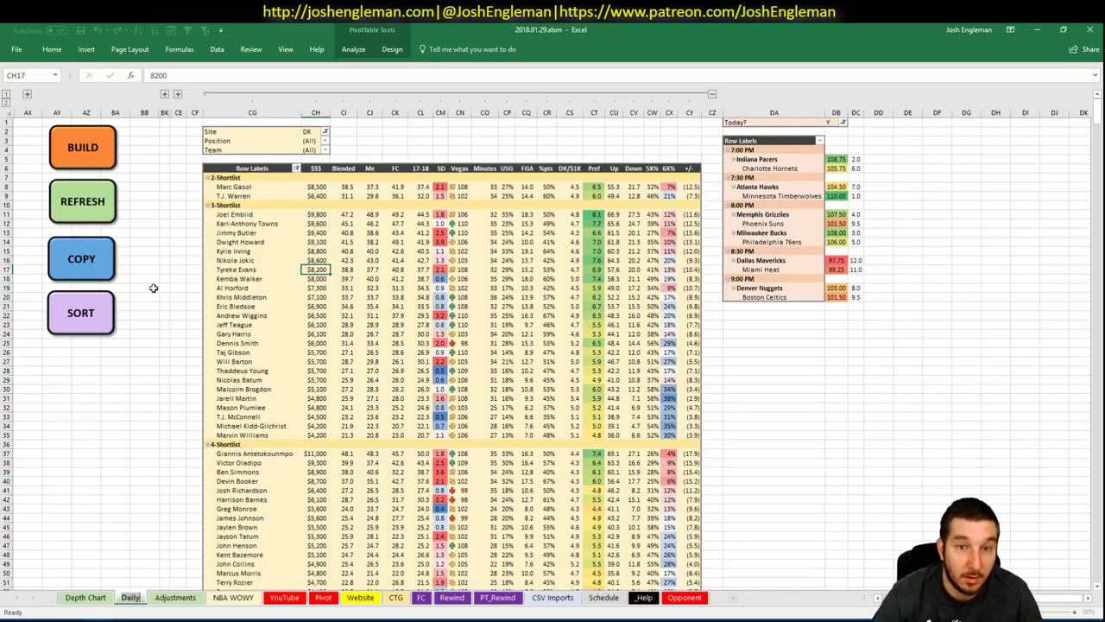
key("alt+Tab")
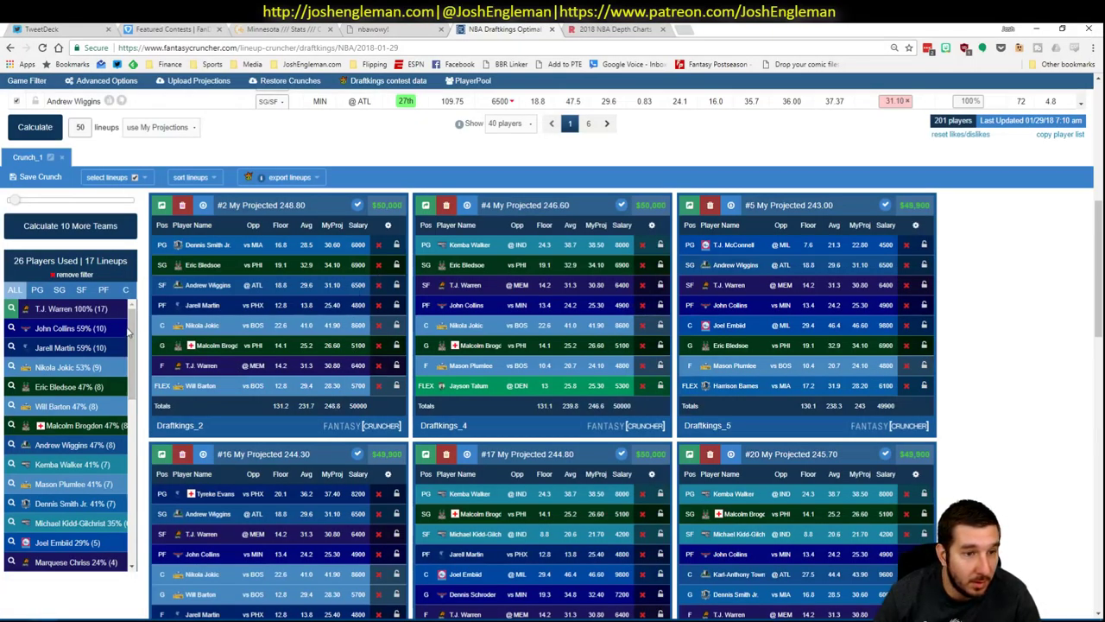
Narrow the lineups to those also containing Nikola Jokic and Eric Bledsoe, and sort them by highest projection.
left_click(11, 367)
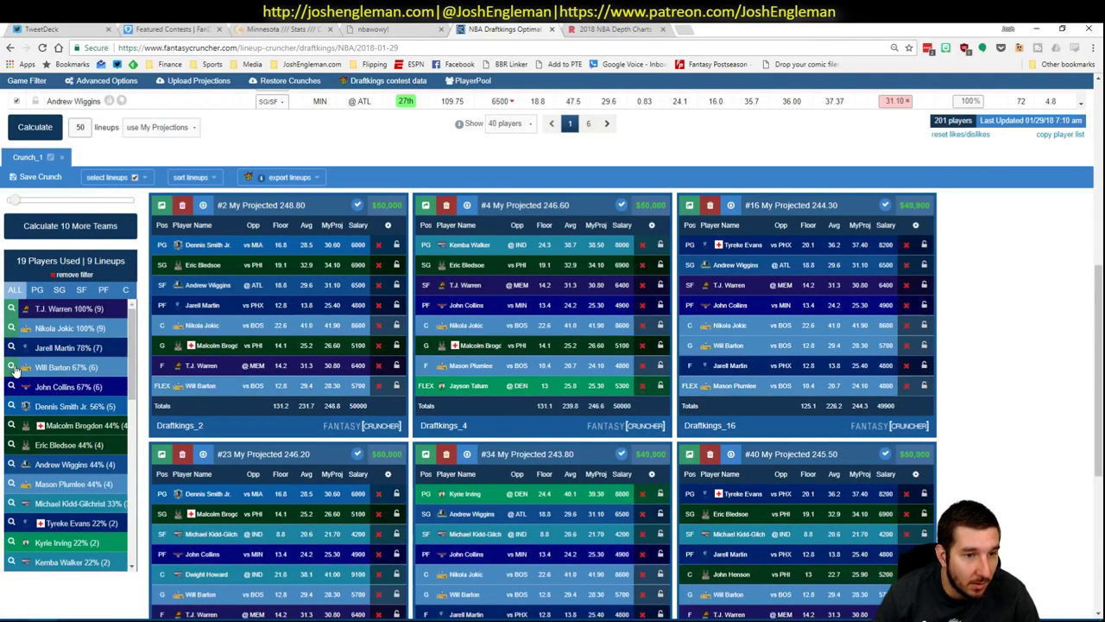
left_click(10, 445)
scroll(454, 487, "down", 2)
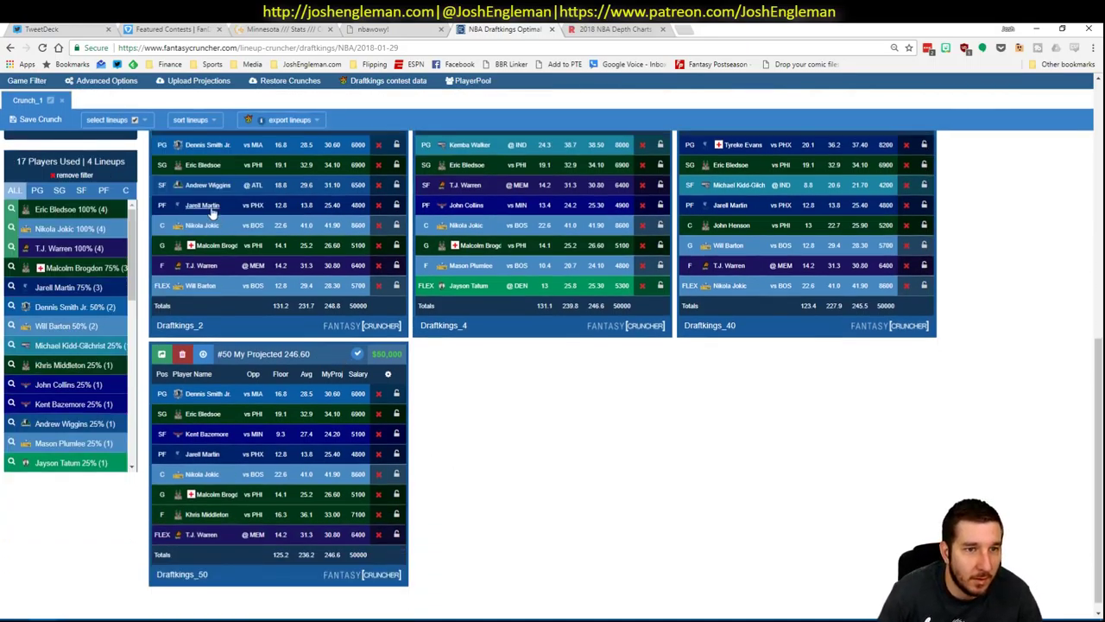
left_click(190, 120)
left_click(208, 173)
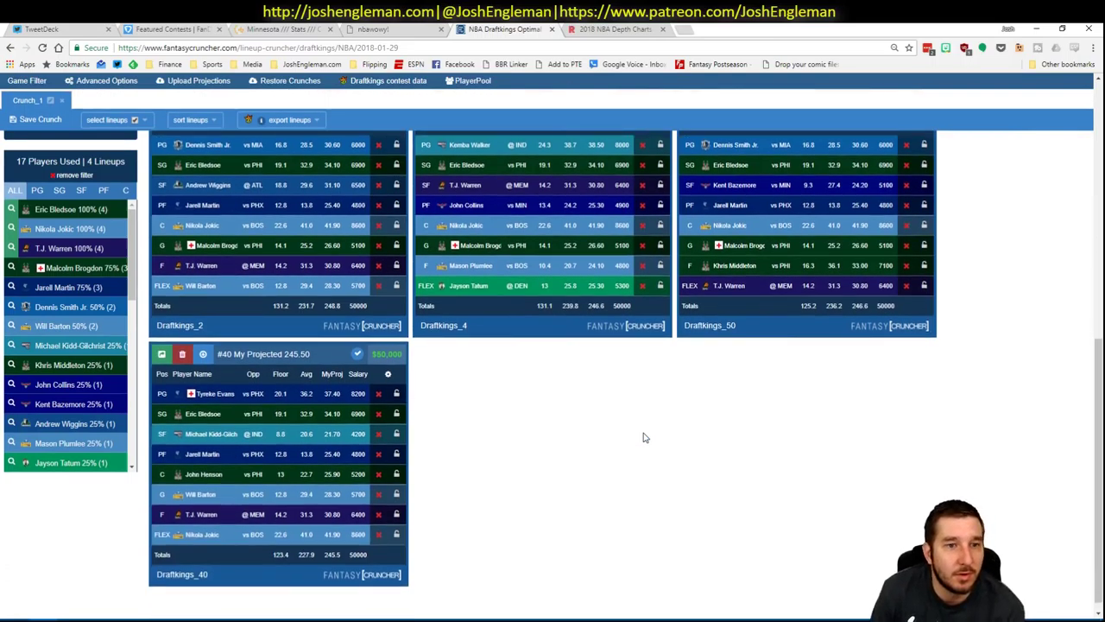
scroll(650, 428, "up", 2)
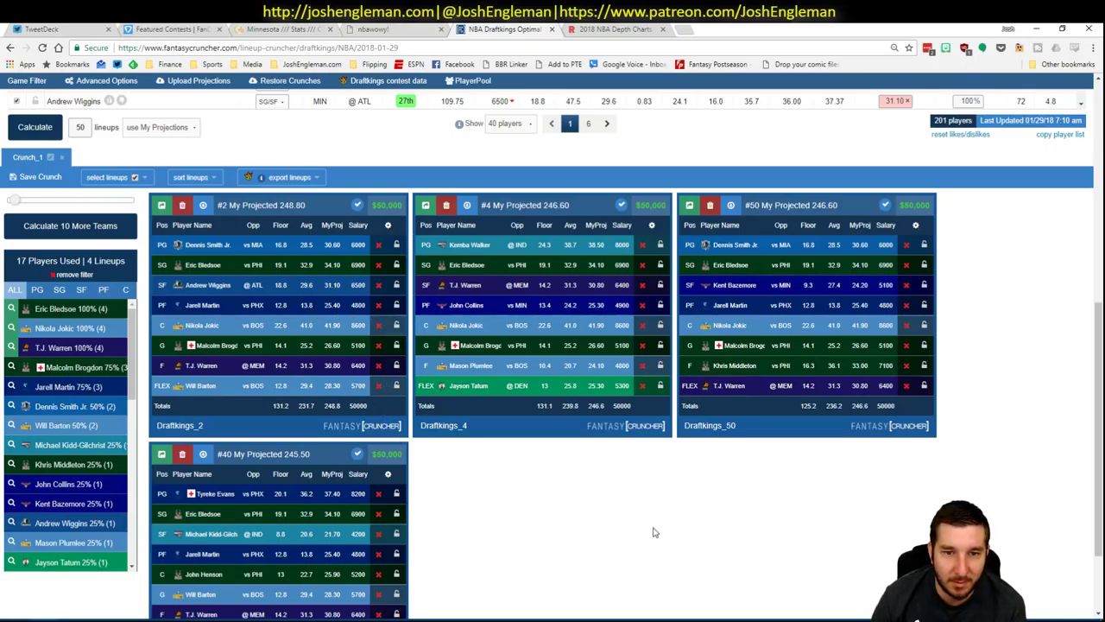
scroll(665, 517, "down", 3)
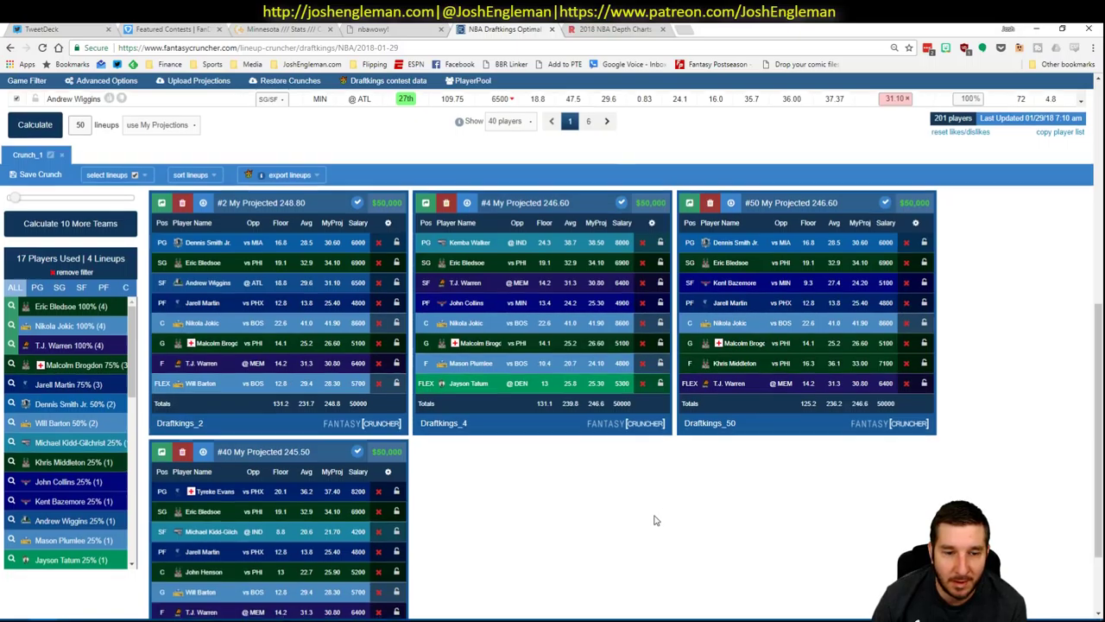
scroll(654, 518, "up", 3)
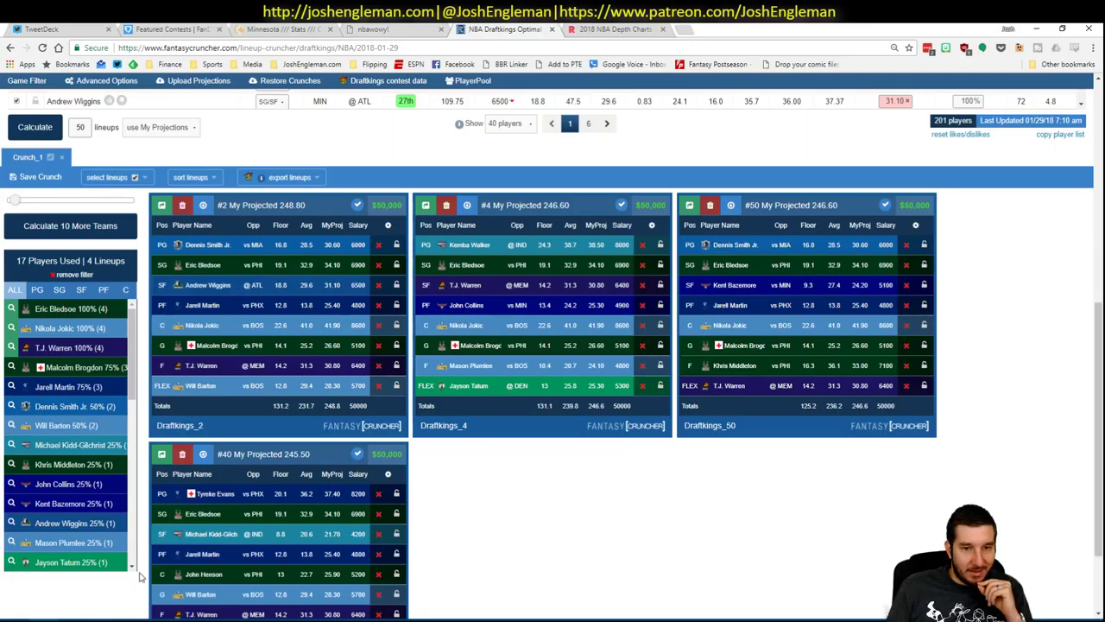
Switch to Excel and set the offensive team on the YouTube sheet to MIL.
left_click(122, 614)
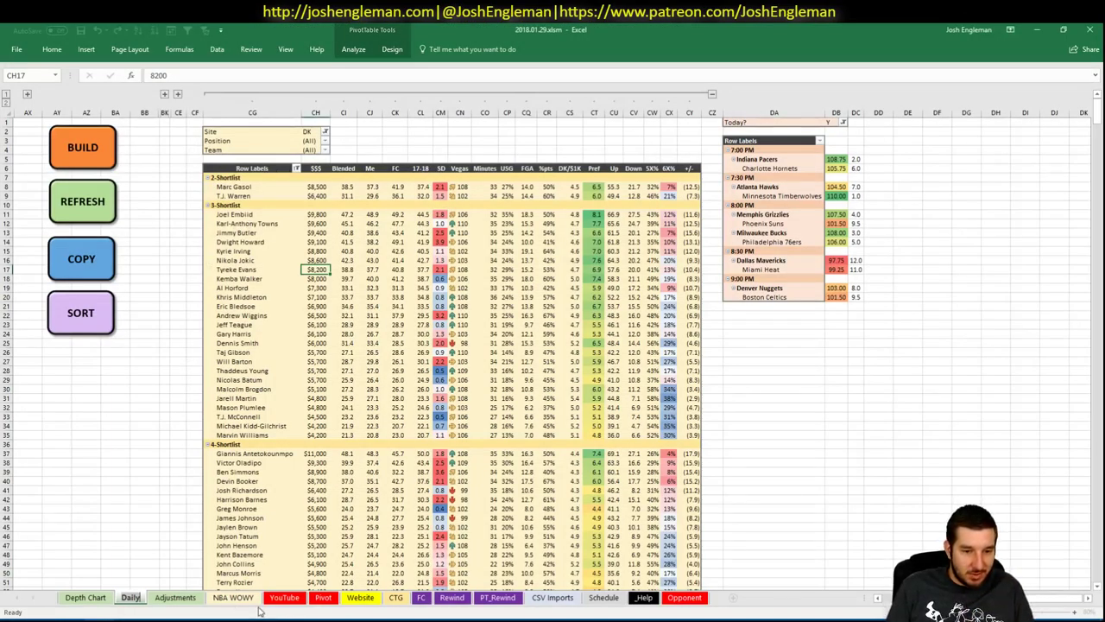
left_click(82, 259)
left_click(222, 111)
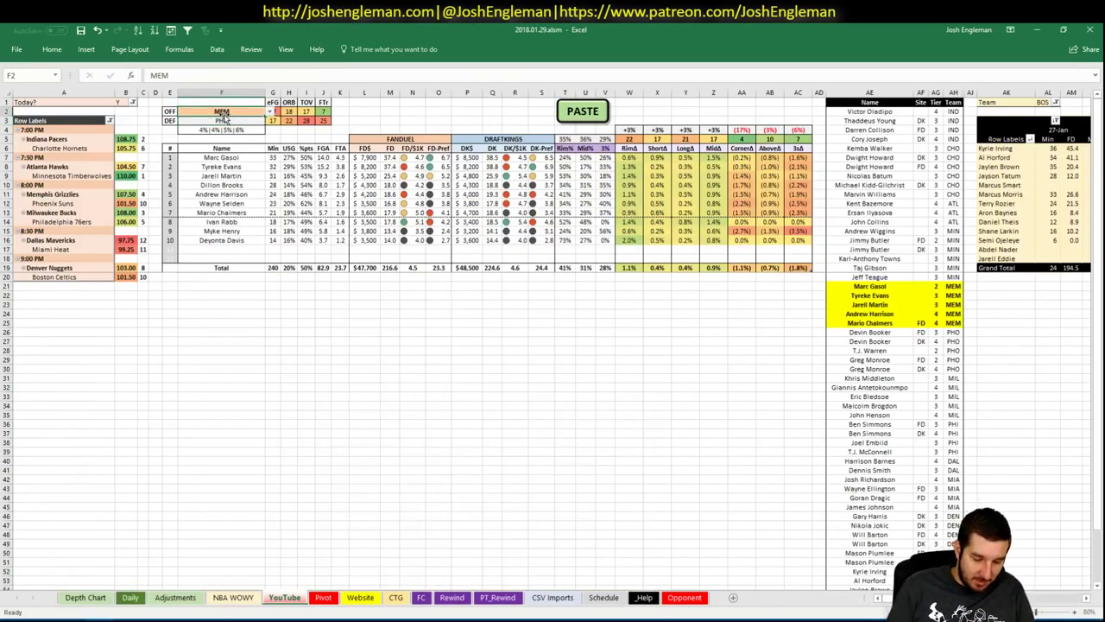
type("MIL")
key("Return")
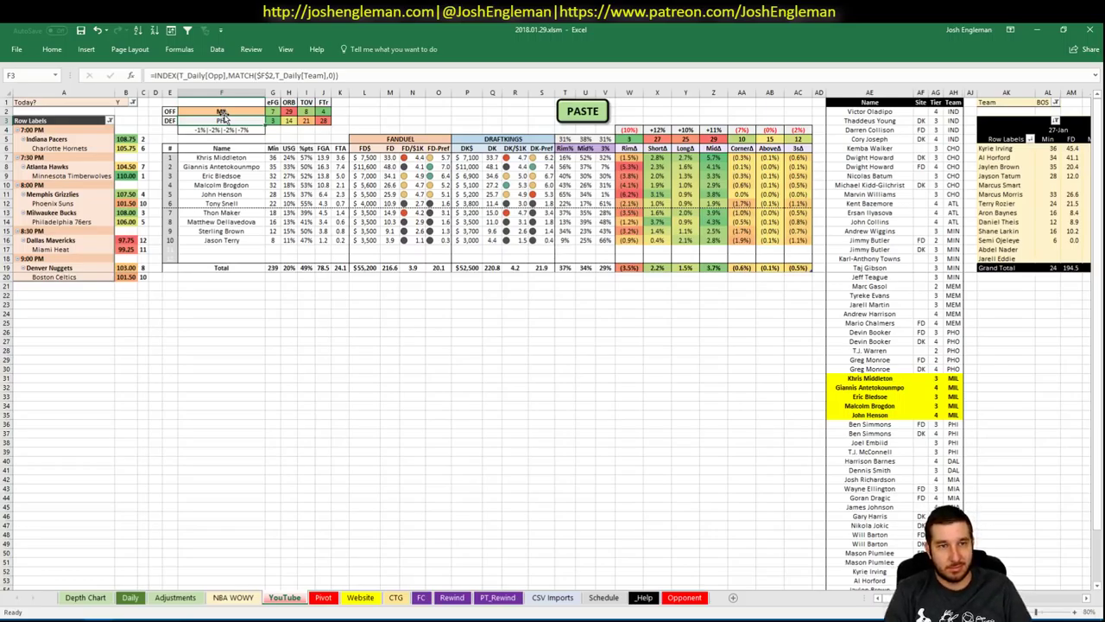
Review the filtered DraftKings lineups in FantasyCruncher, and return to the YouTube sheet in Excel.
key("alt+Tab")
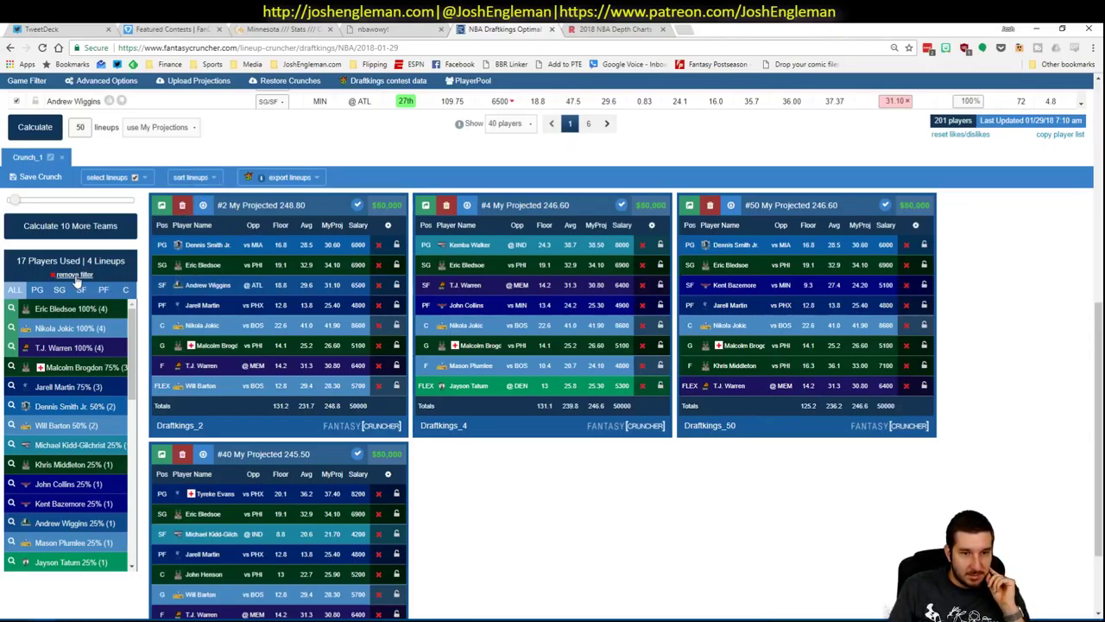
scroll(364, 209, "down", 2)
scroll(364, 210, "up", 1)
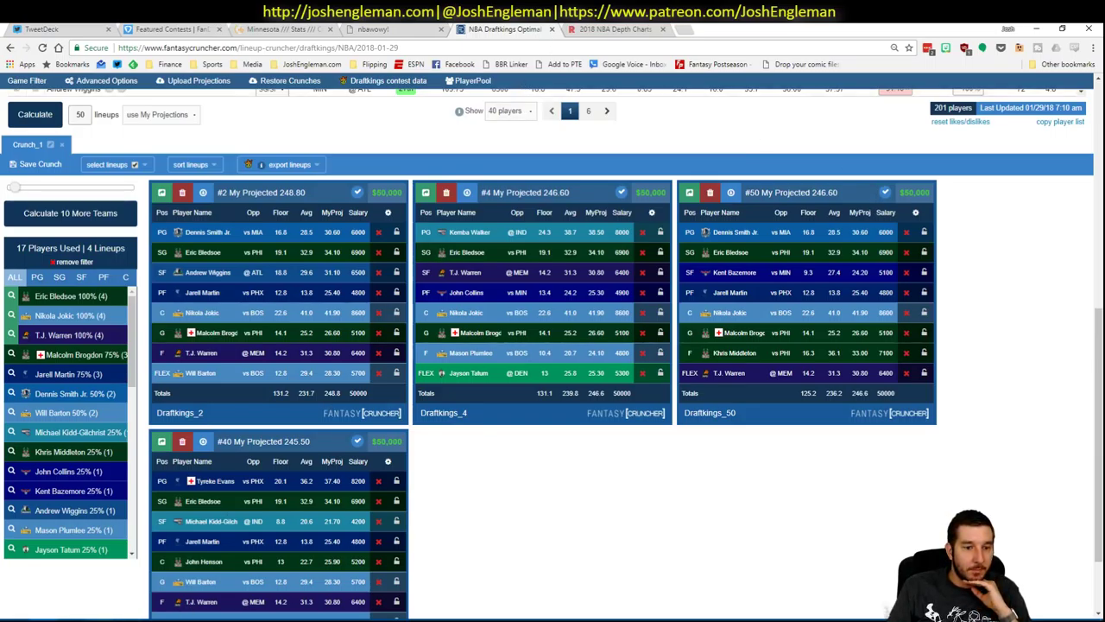
key("alt+Tab")
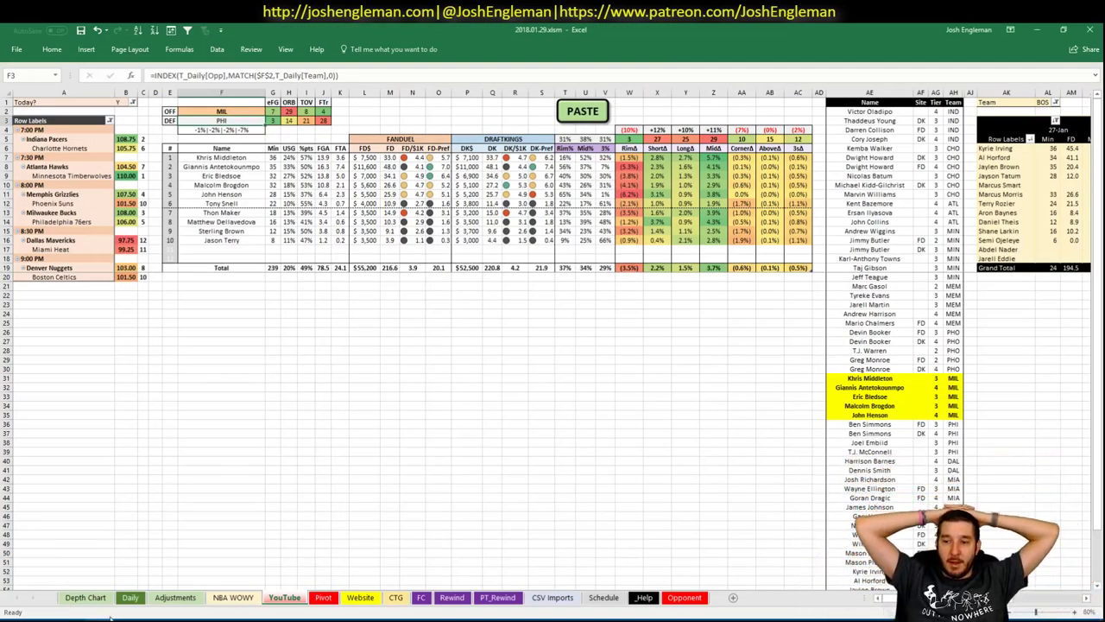